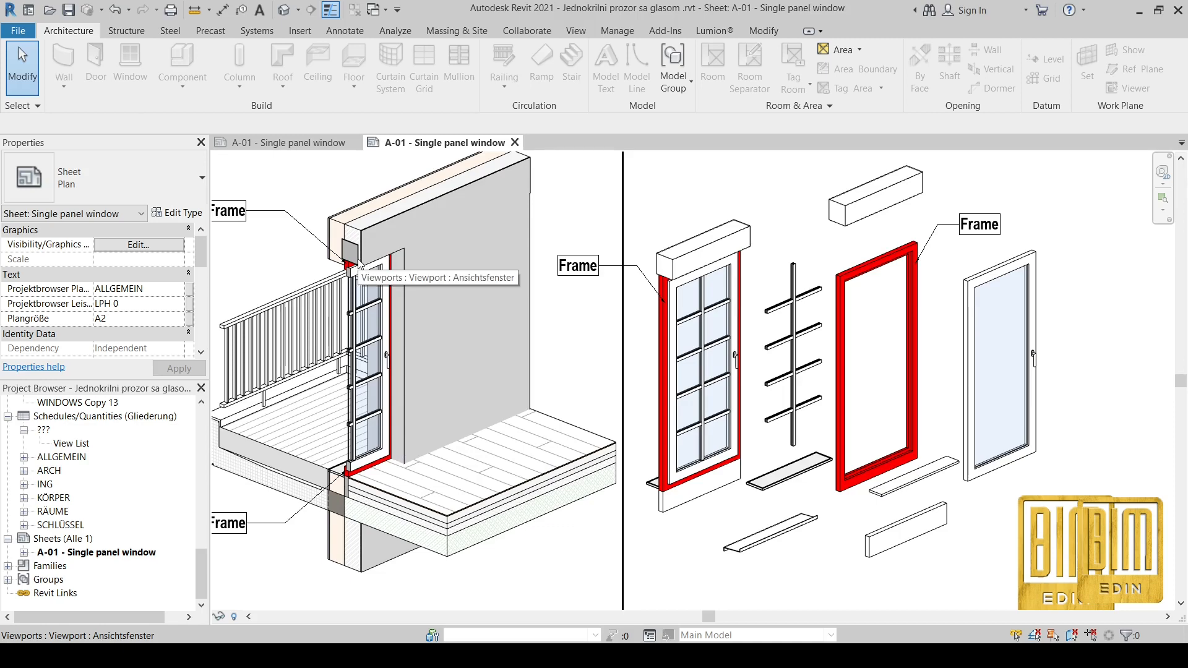
Examine the window family frame modeling sheet and compare it with the panel modeling sheet.
scroll(929, 278, up, 2)
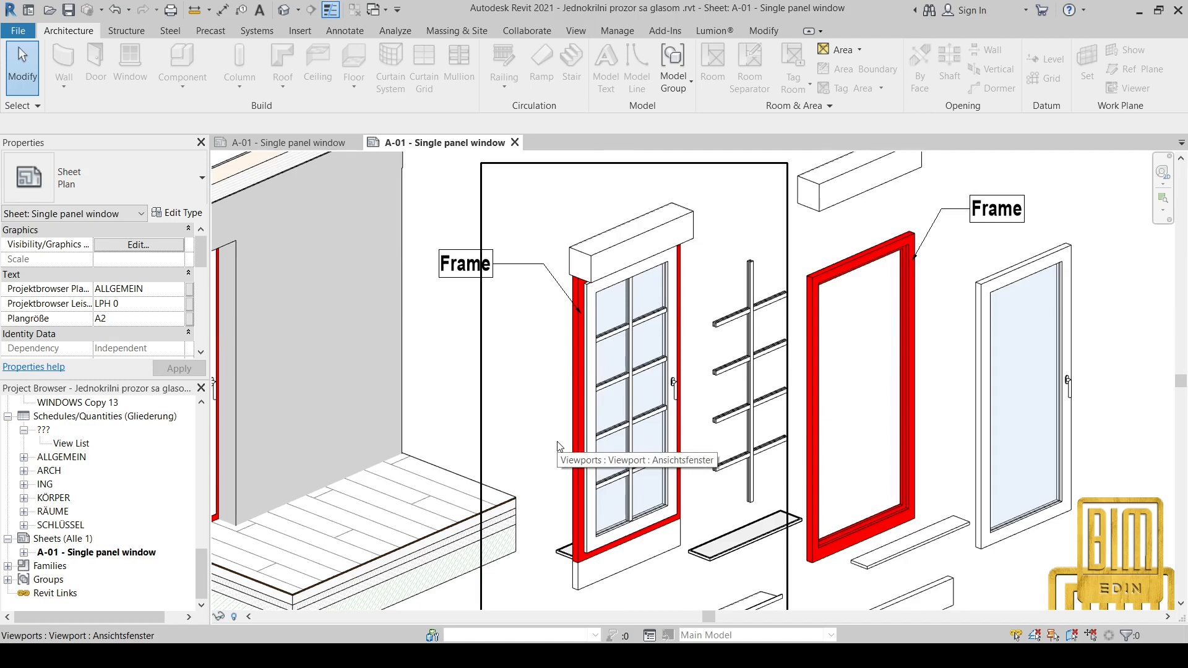
scroll(674, 399, down, 2)
scroll(718, 525, down, 1)
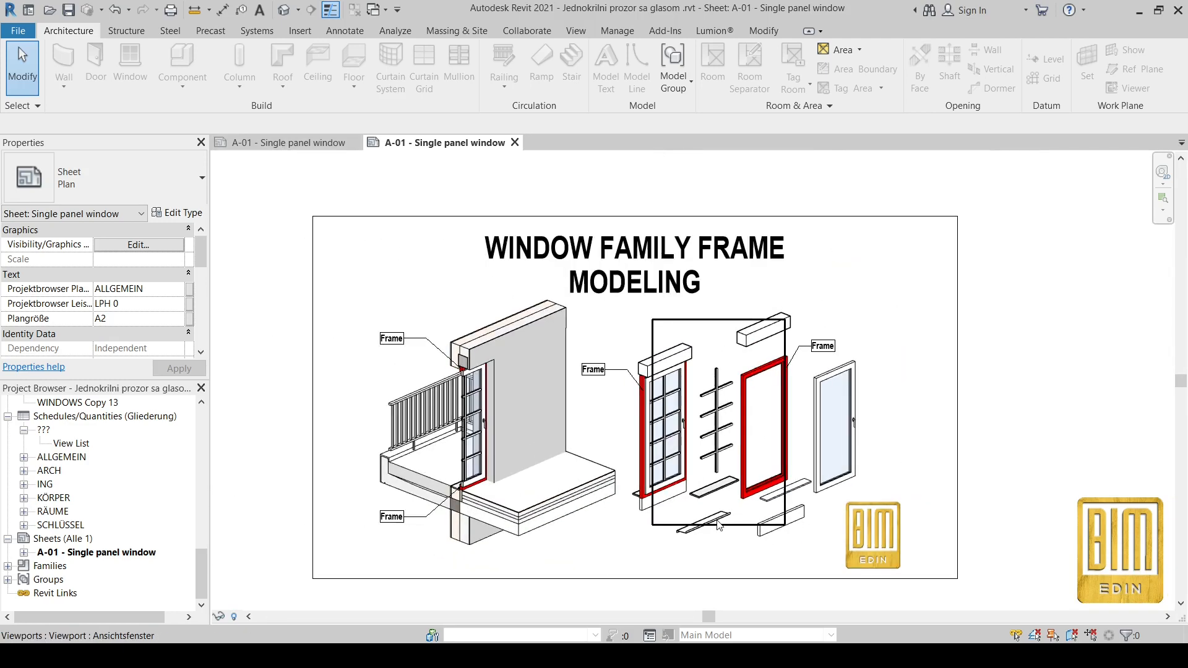
scroll(665, 440, up, 1)
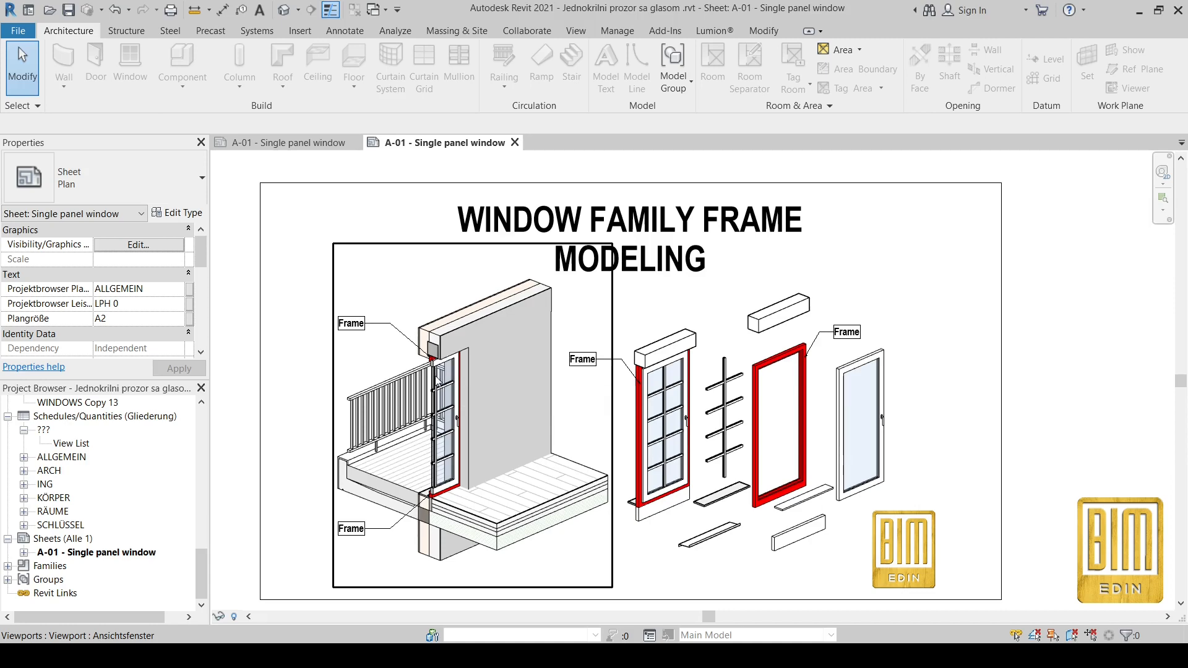
click(279, 144)
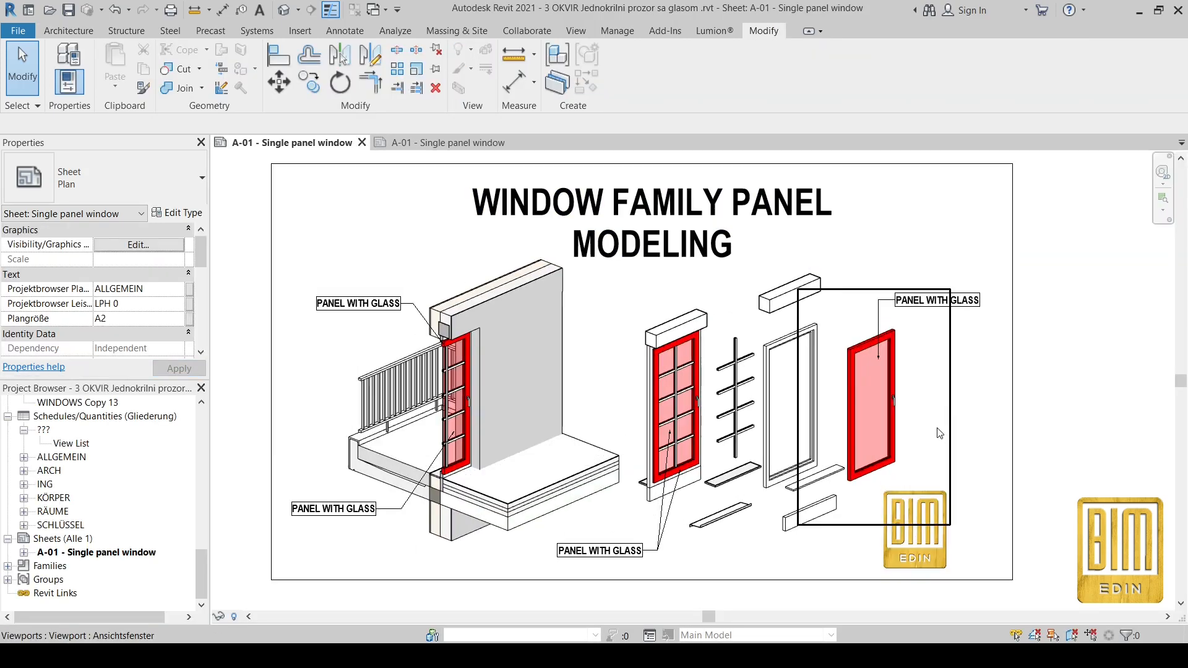
click(482, 143)
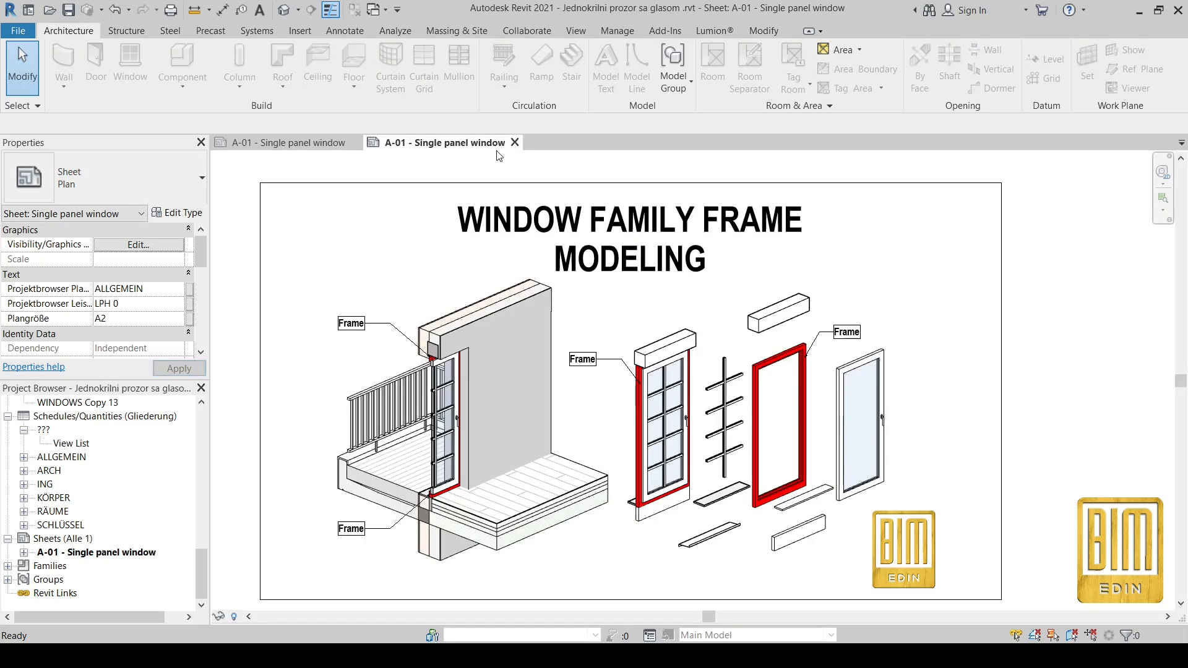
Close the frame modeling sheet's project without saving its changes, leaving the panel modeling sheet open.
click(514, 142)
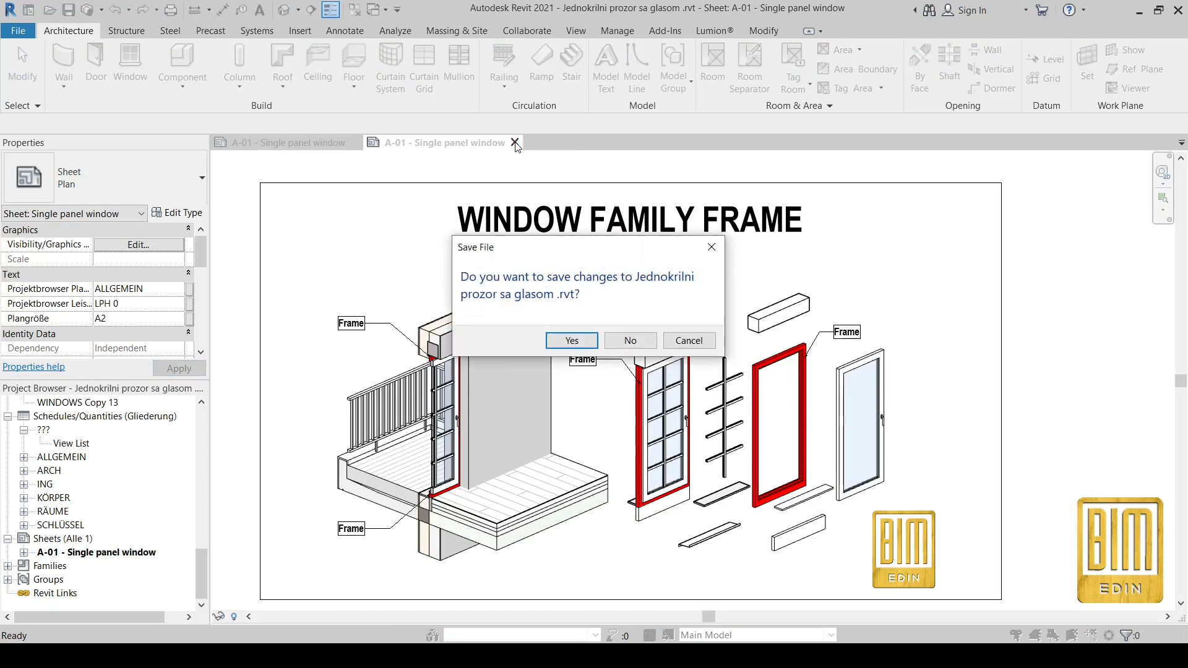
click(631, 340)
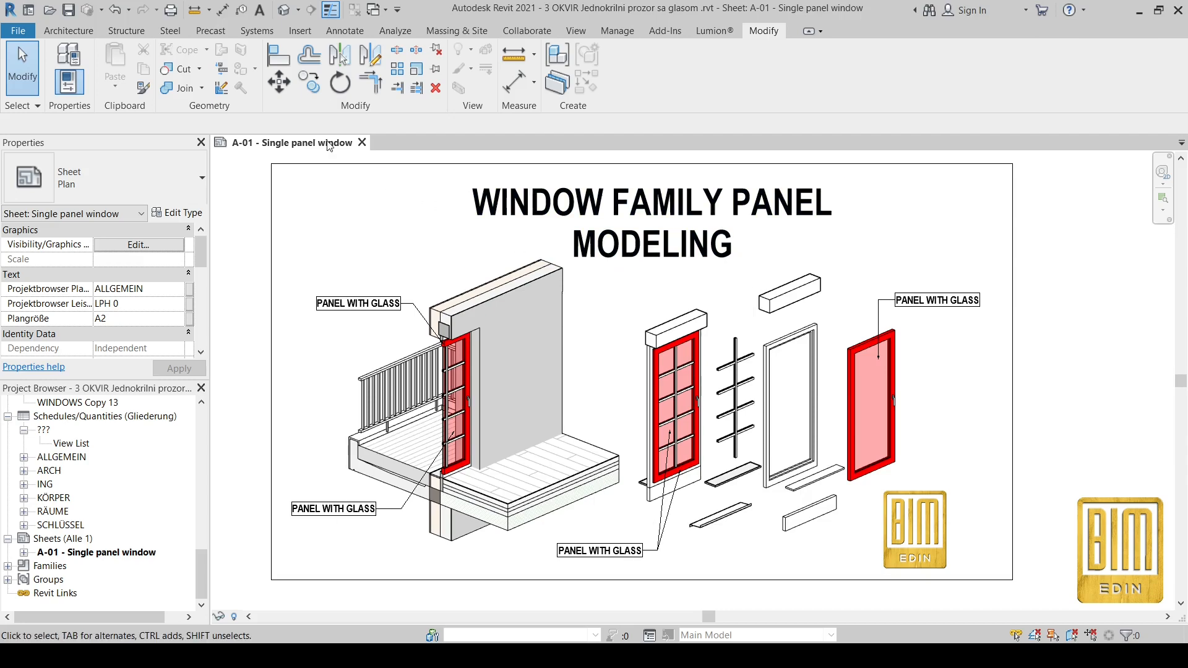
scroll(599, 303, up, 1)
scroll(599, 300, down, 2)
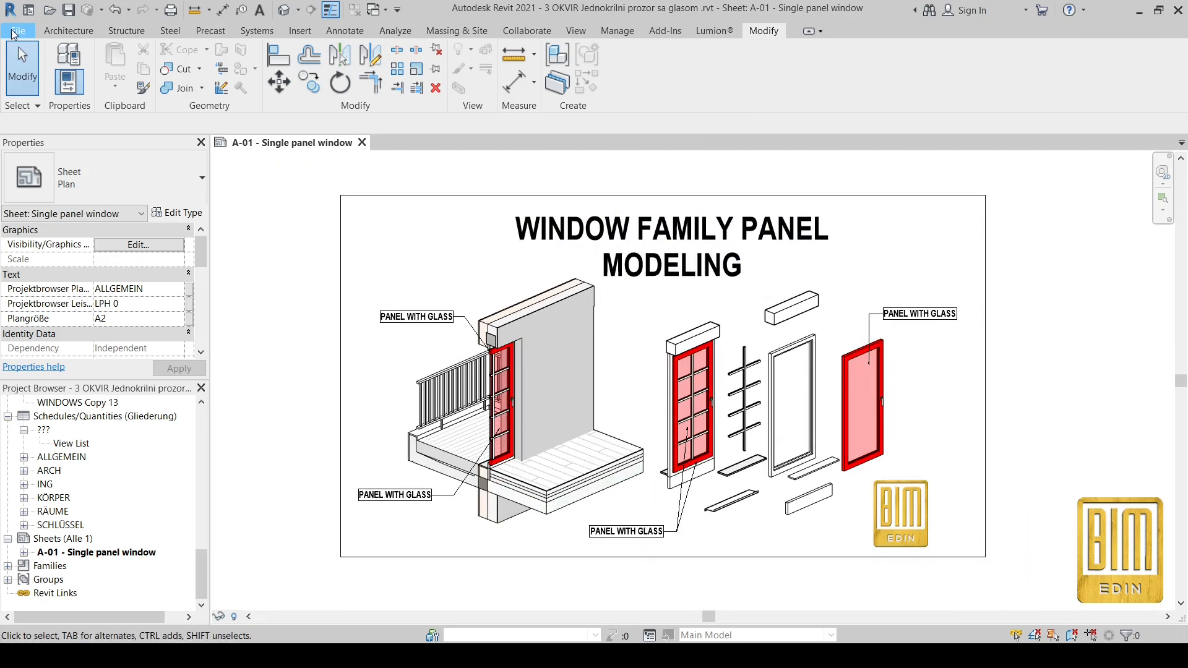
Create a new family from the English template Metric Generic Model.rft.
click(14, 32)
mouse_move(47, 98)
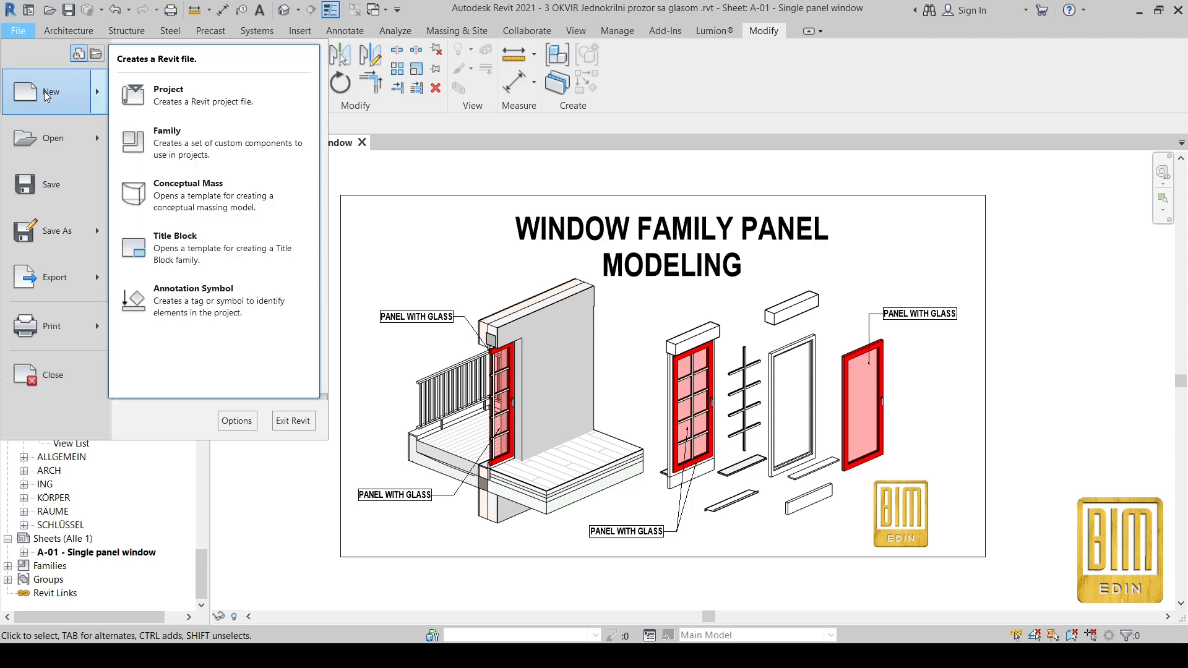
click(177, 141)
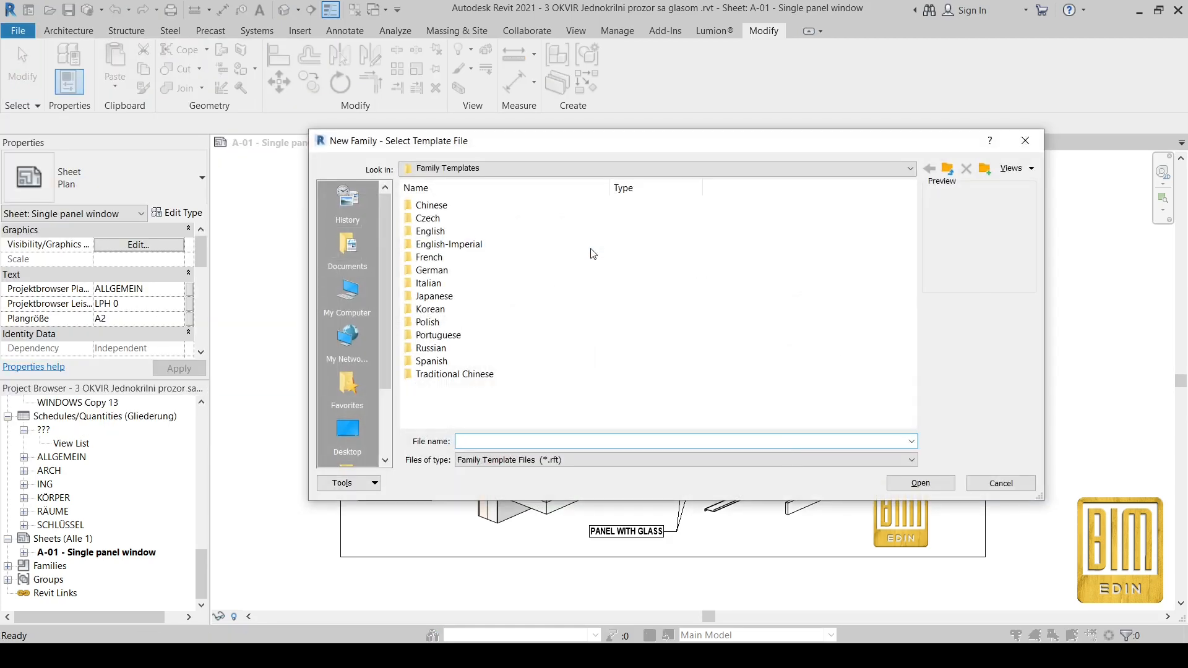
click(440, 235)
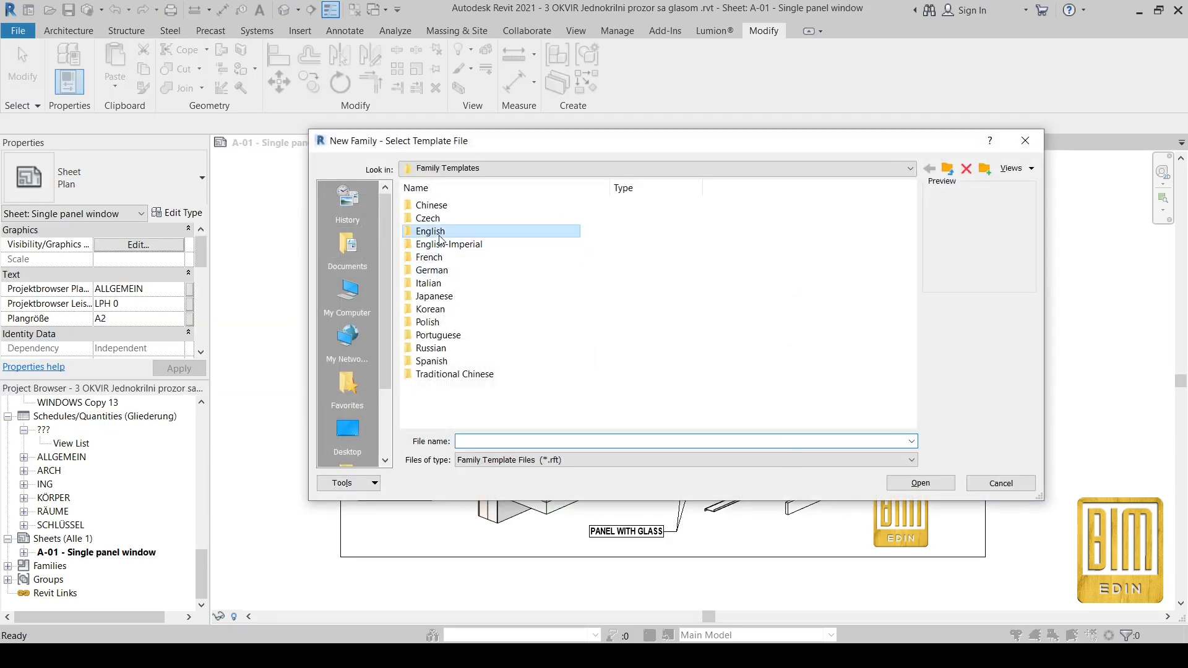
double_click(440, 238)
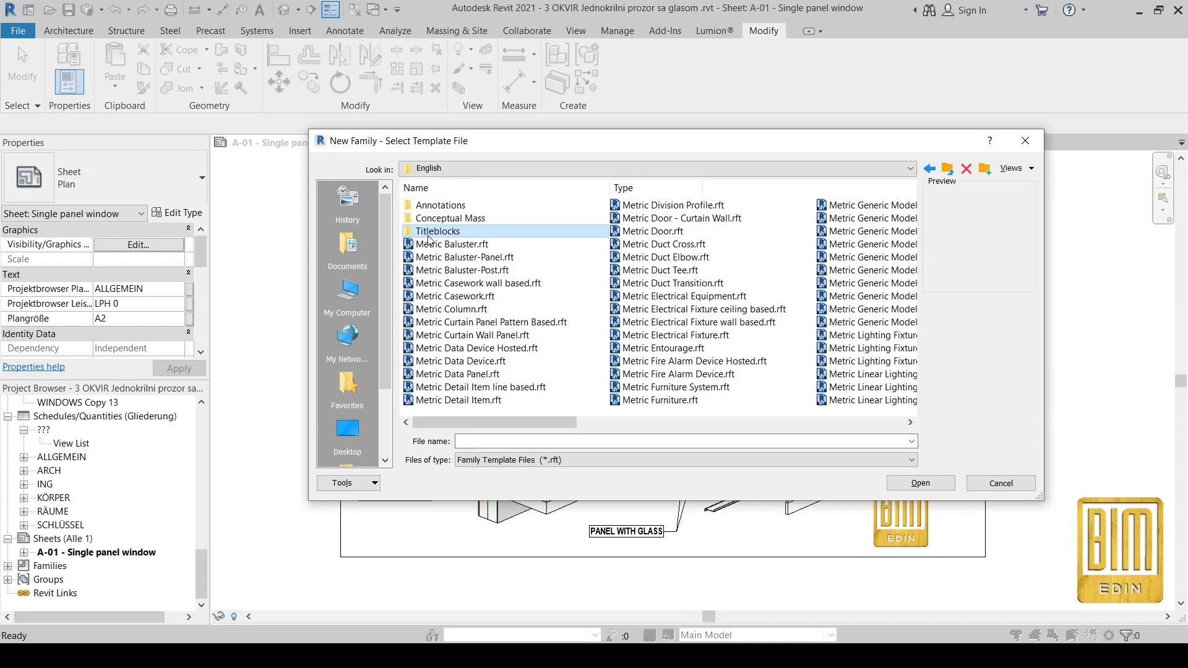
click(854, 272)
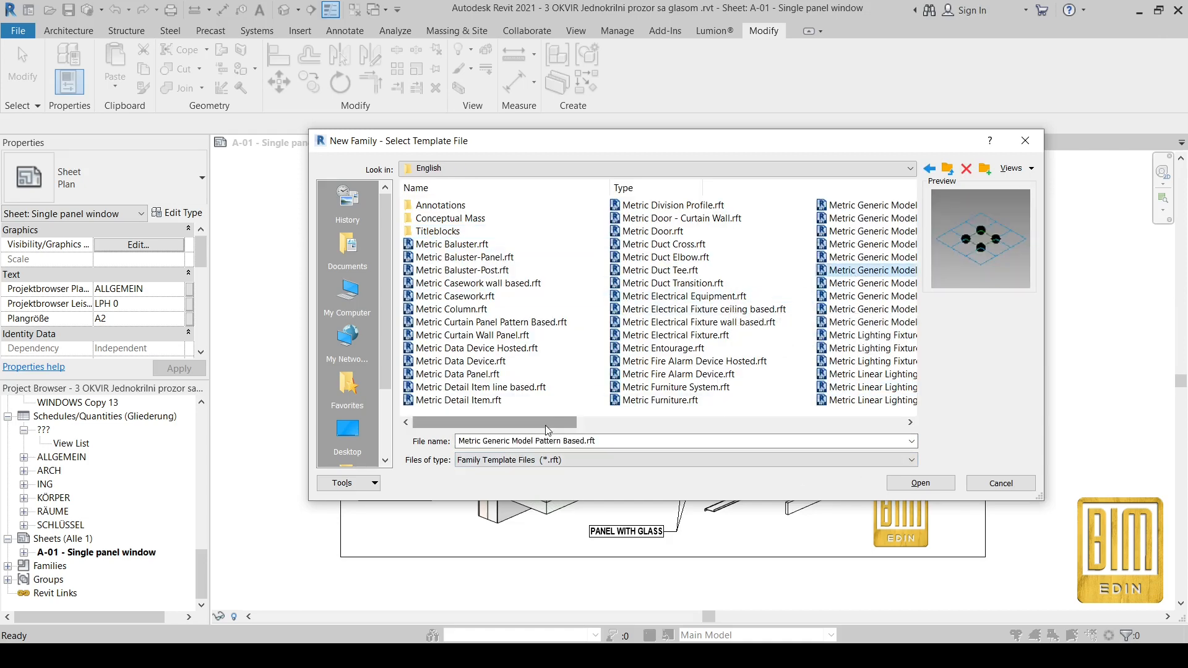
drag(545, 426, 626, 428)
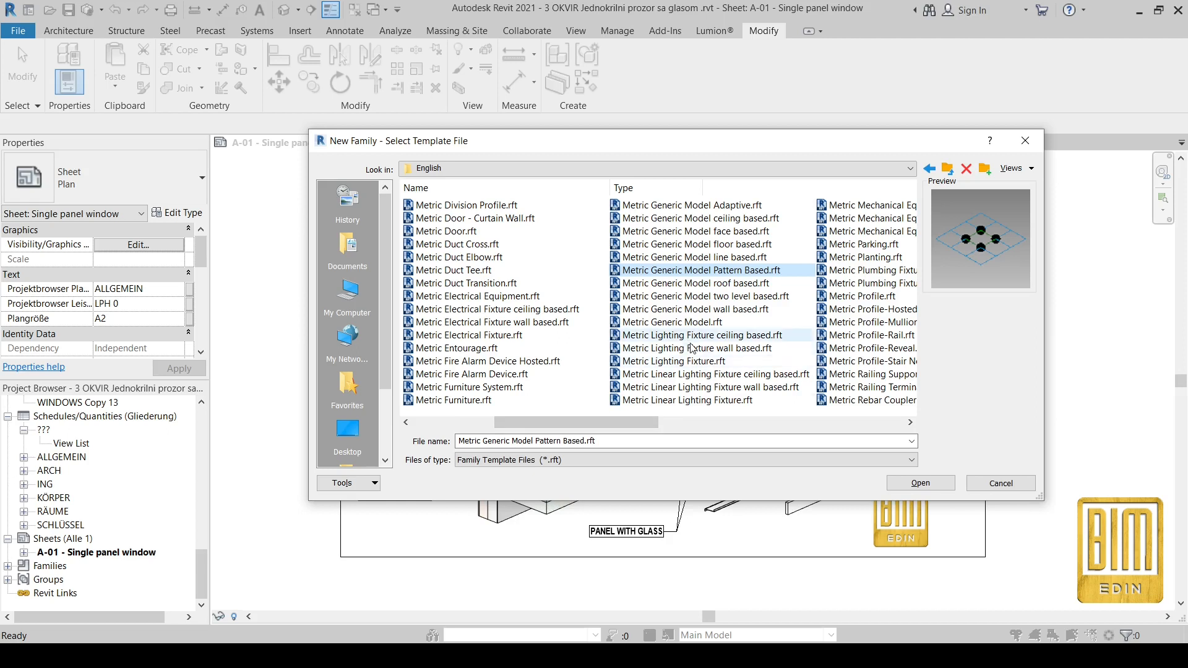
click(681, 323)
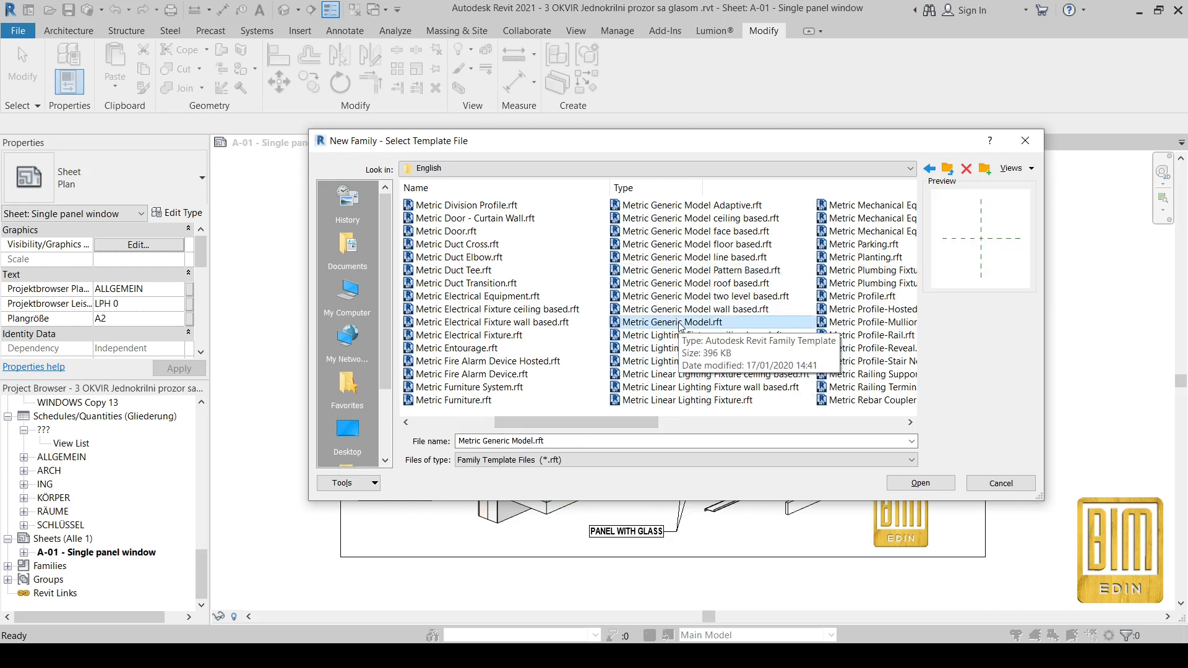
click(920, 484)
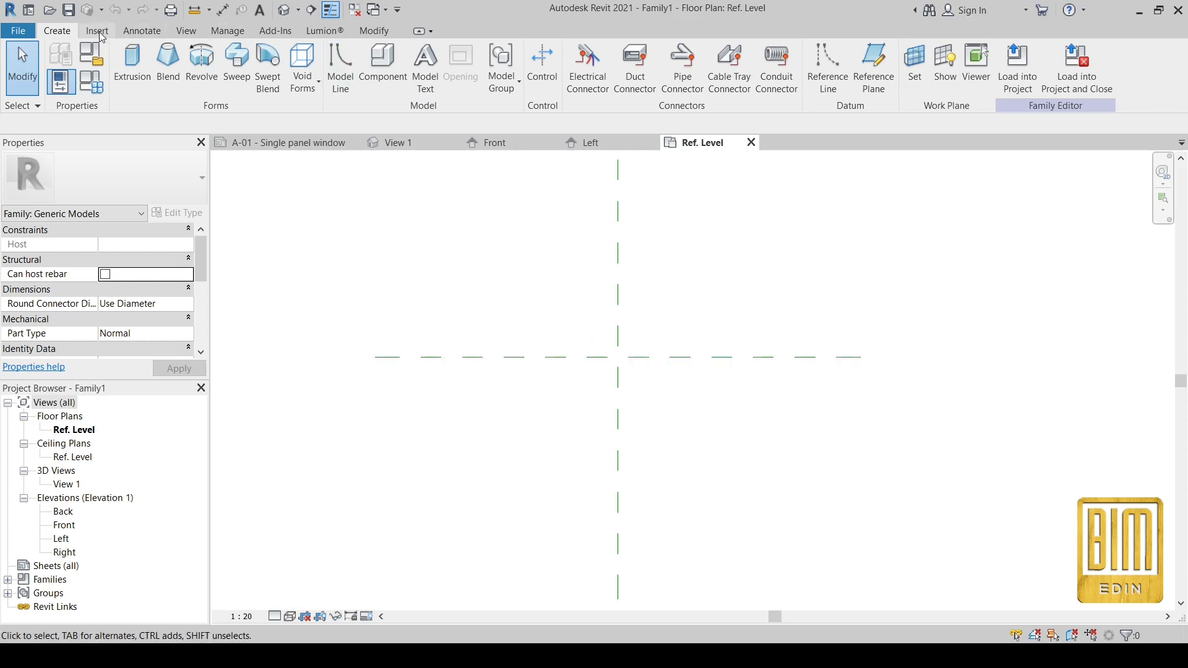
Return to the window project and open the OG 1- OK FFB floor plan at the 100x250 cm balcony door with the red frame.
click(874, 68)
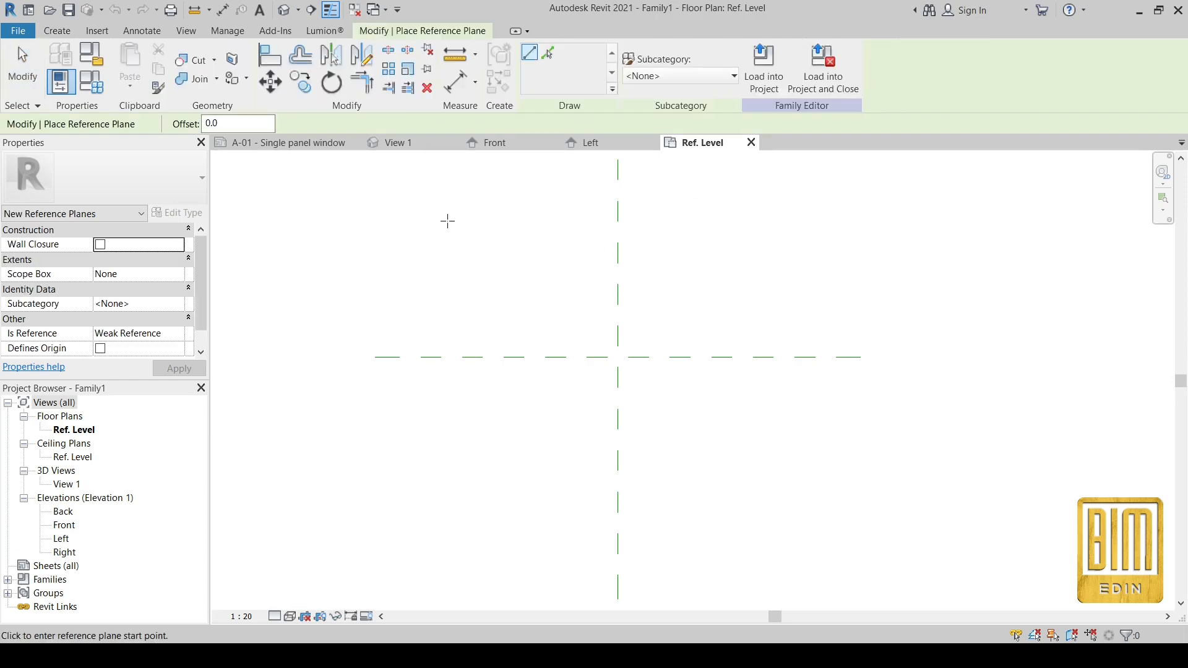
click(288, 143)
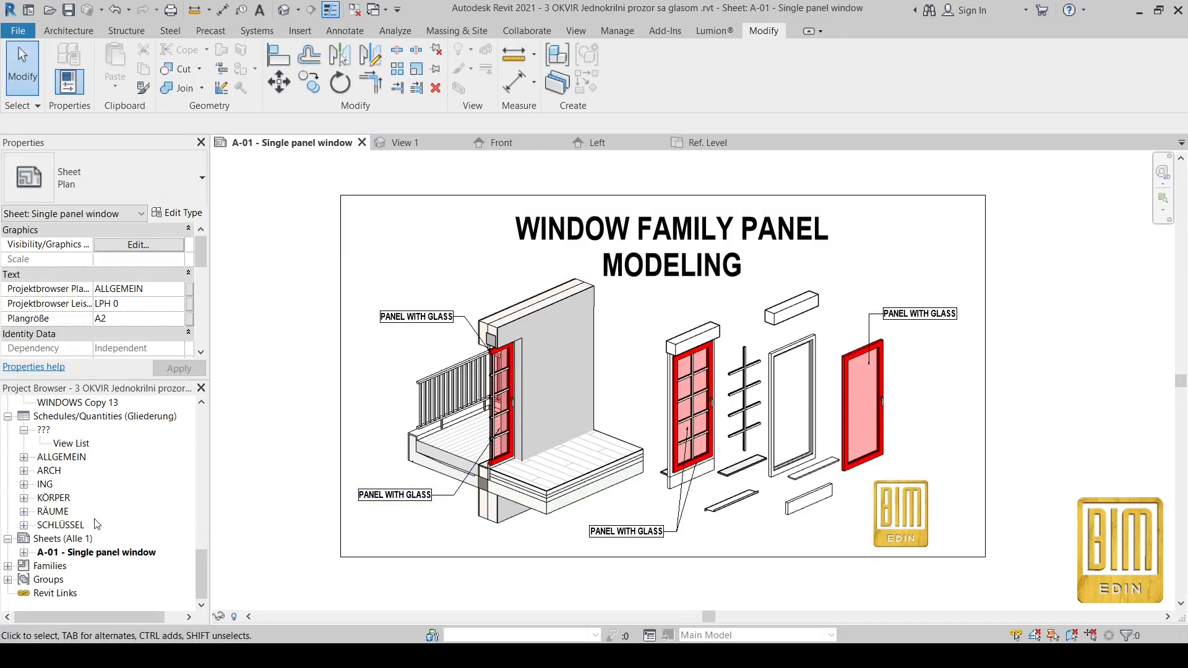
scroll(96, 524, up, 8)
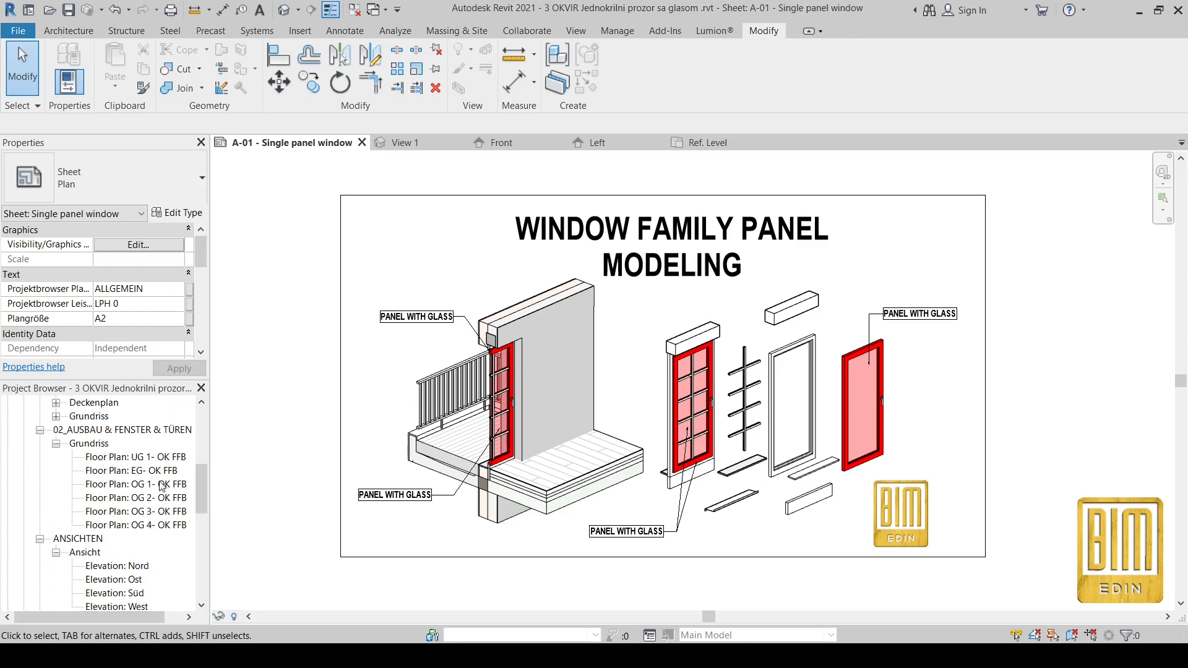
double_click(162, 484)
scroll(531, 353, up, 5)
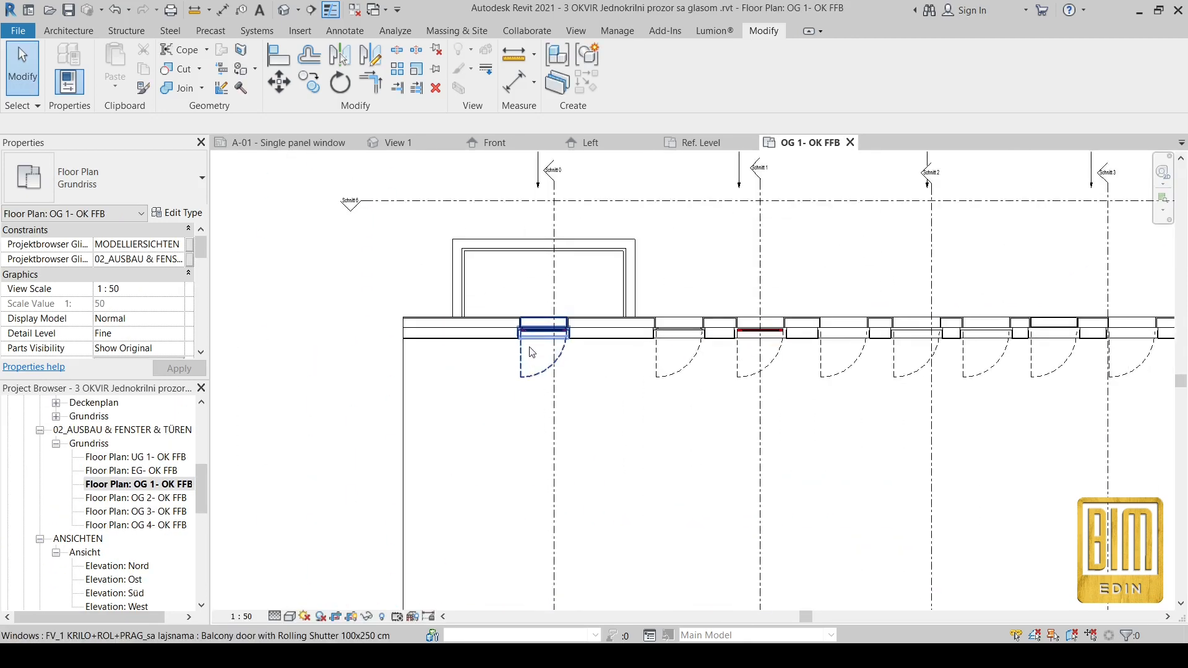
scroll(531, 352, up, 10)
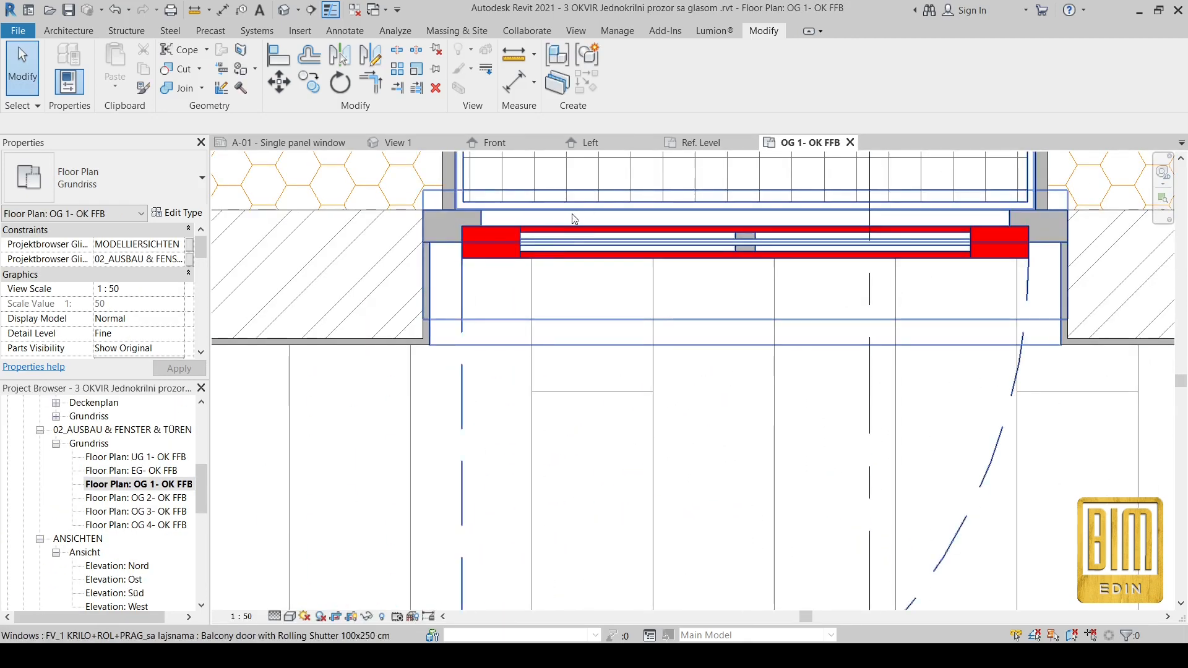
Set the balcony door type's PROFIL OKNA ŠIRINA to 12 cm and PROFIL OKNA DEBLJINA to 8 cm.
click(552, 255)
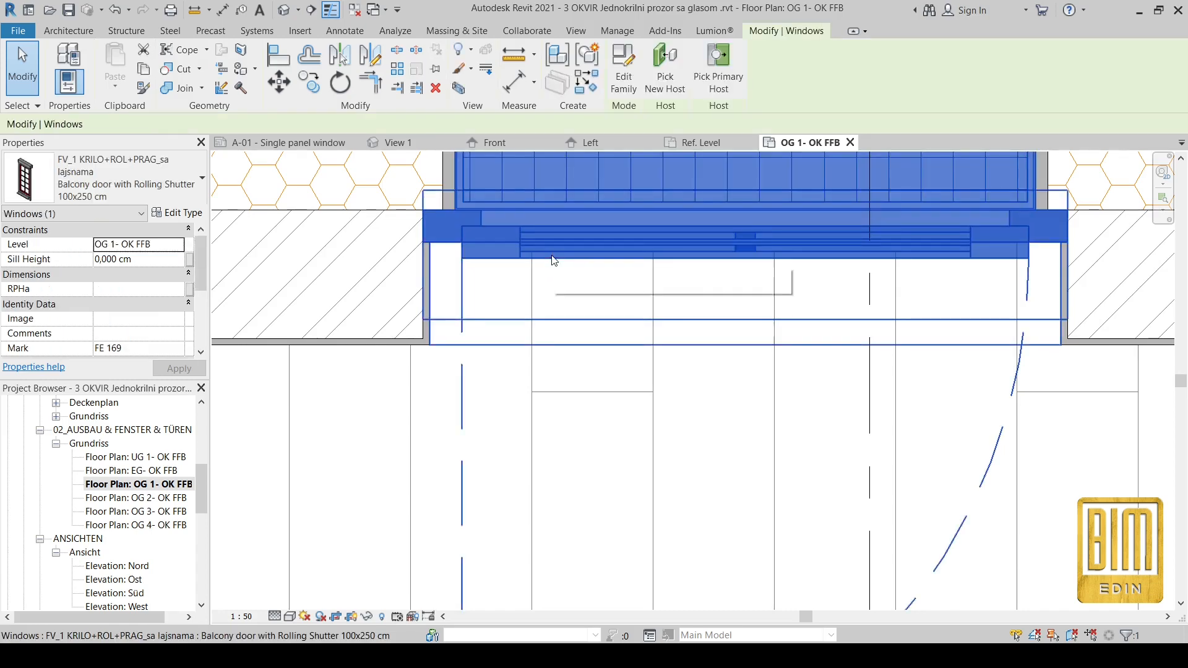
click(180, 213)
scroll(251, 439, down, 15)
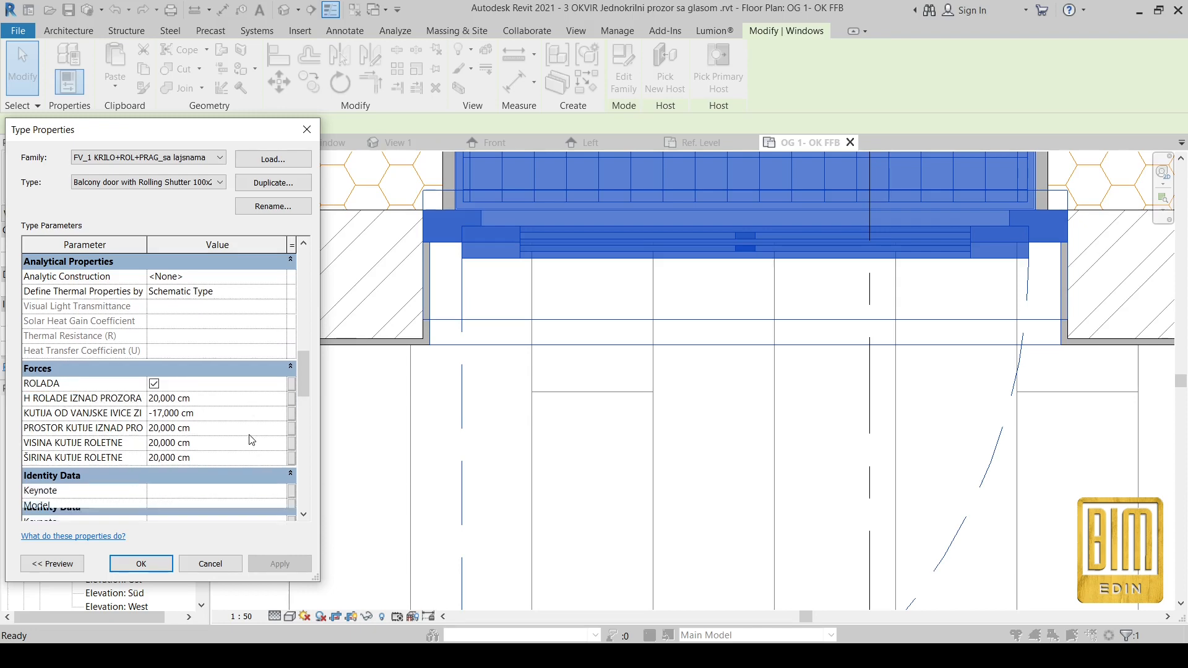
scroll(254, 442, down, 10)
scroll(257, 445, up, 15)
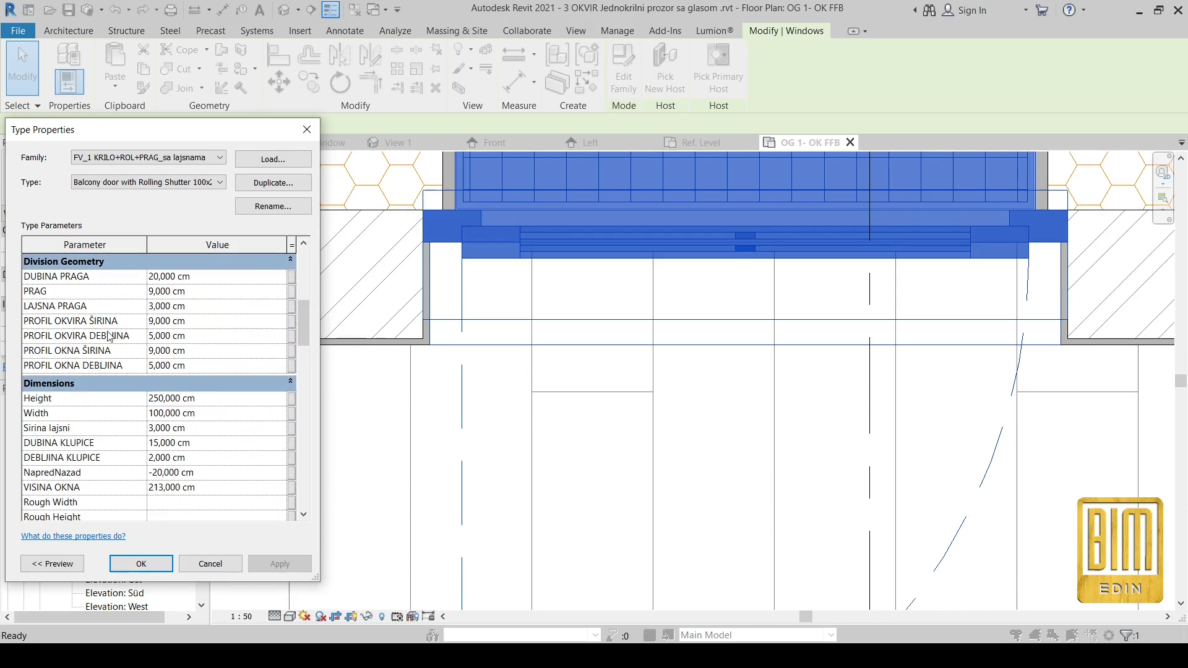
click(212, 357)
text(12)
click(286, 573)
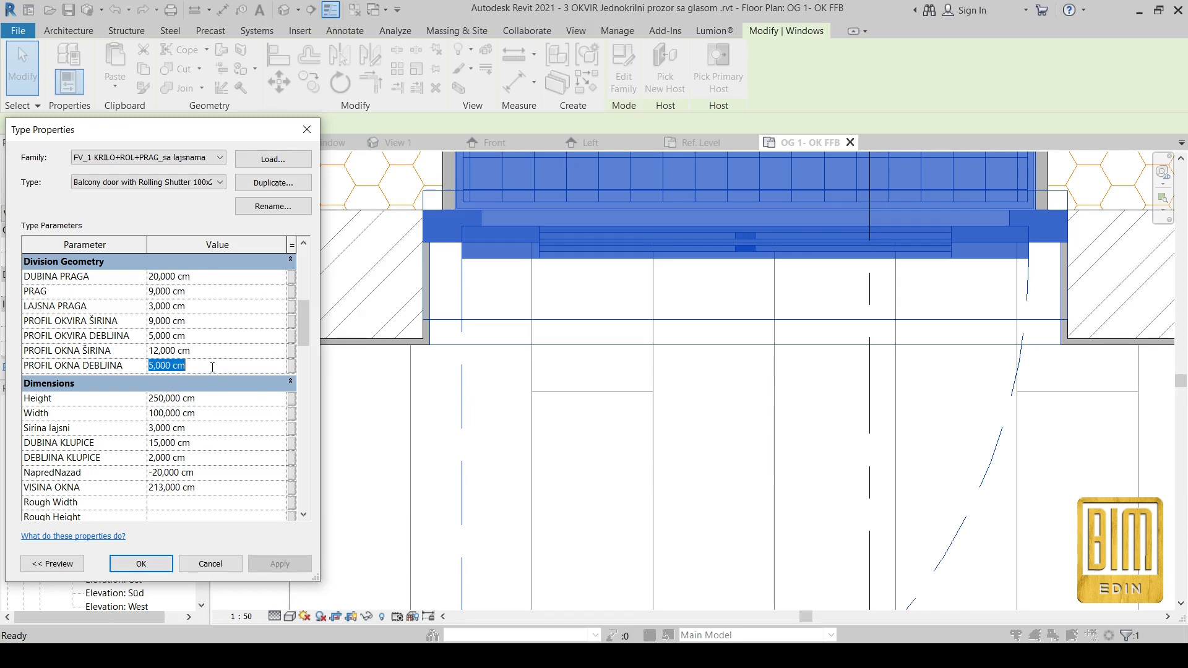
text(8)
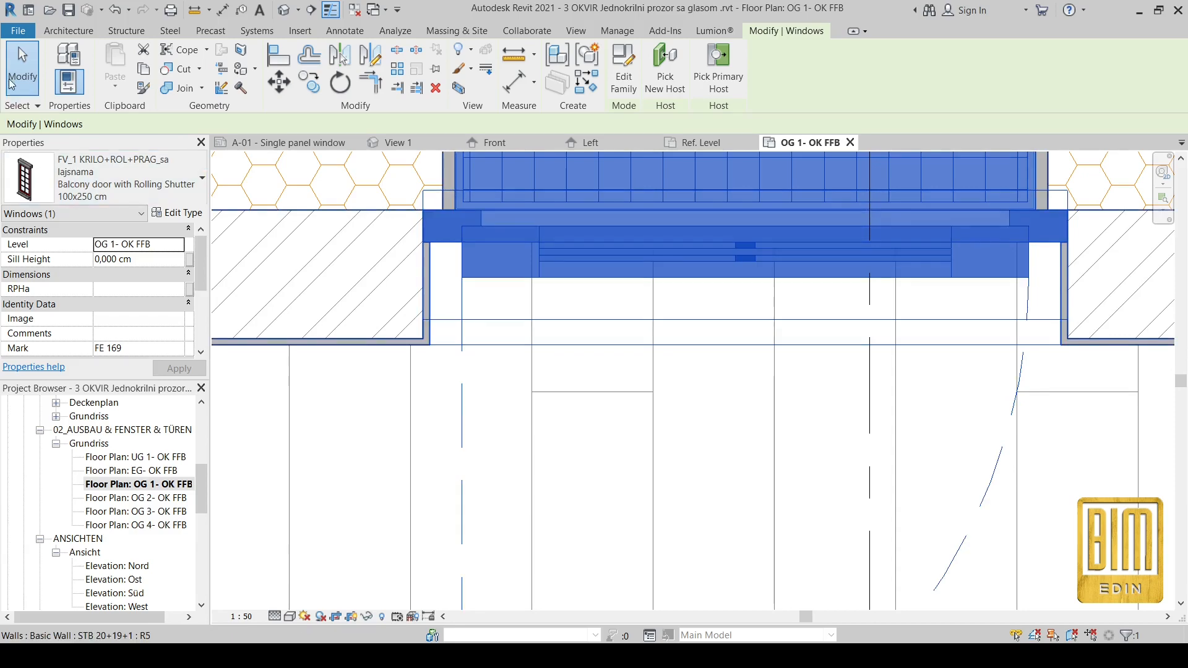
key(Escape)
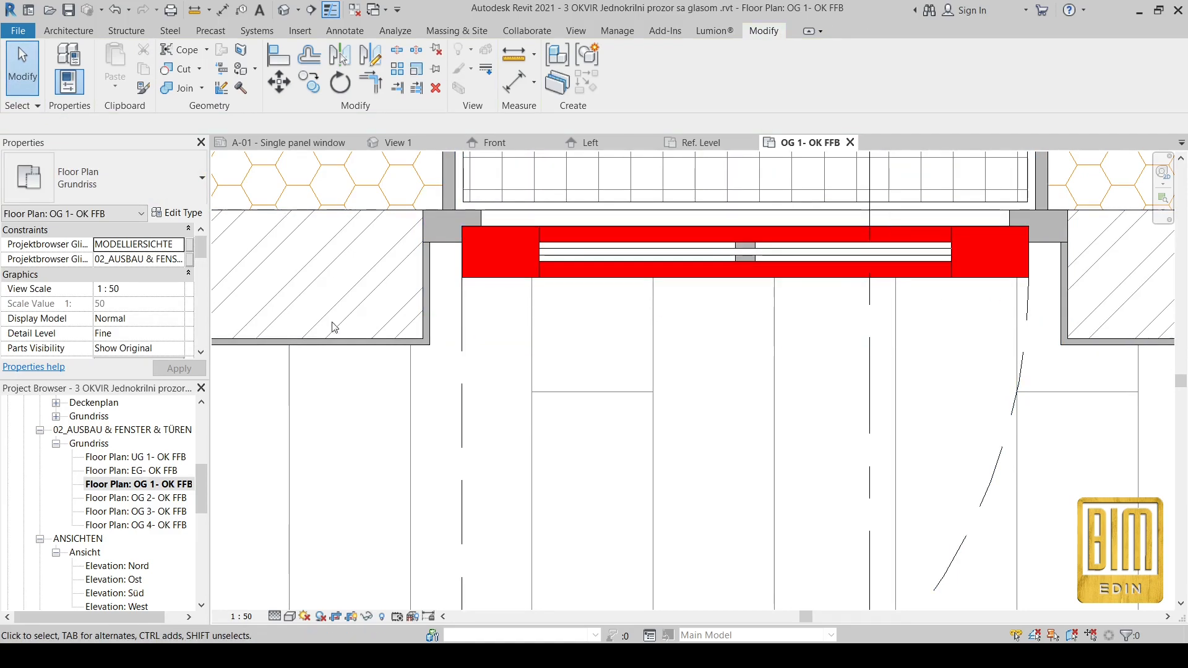
Set the balcony door type's PROFIL OKNA ŠIRINA to 9 cm and PROFIL OKNA DEBLJINA to 5 cm.
click(523, 273)
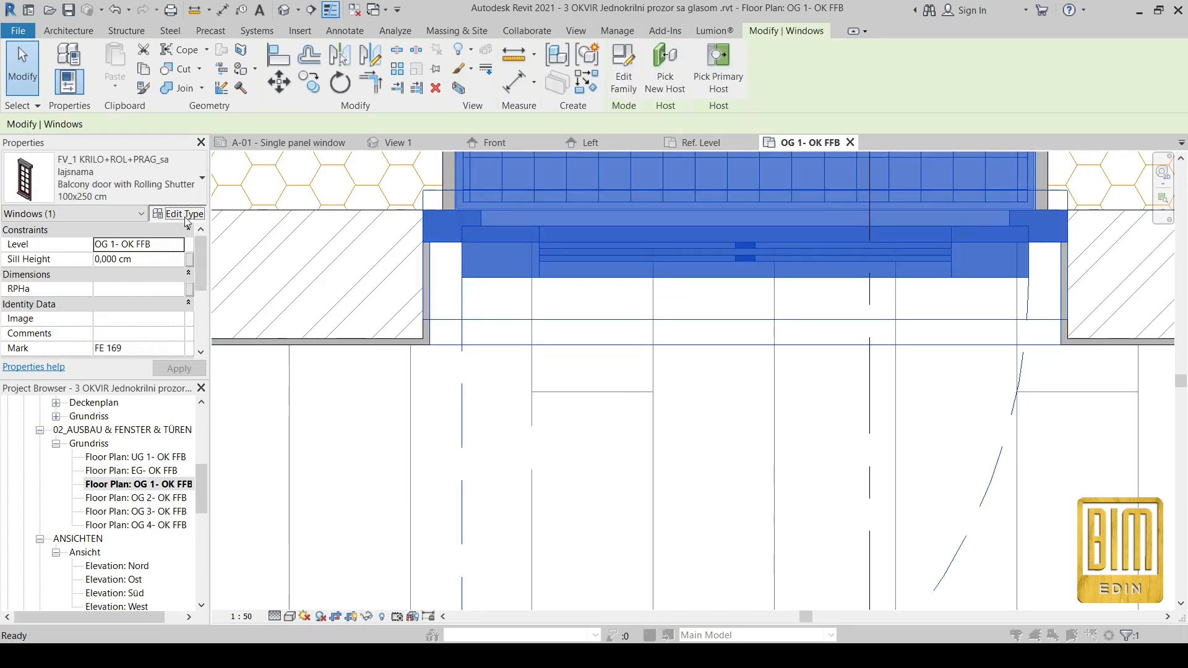
click(176, 212)
scroll(187, 431, down, 5)
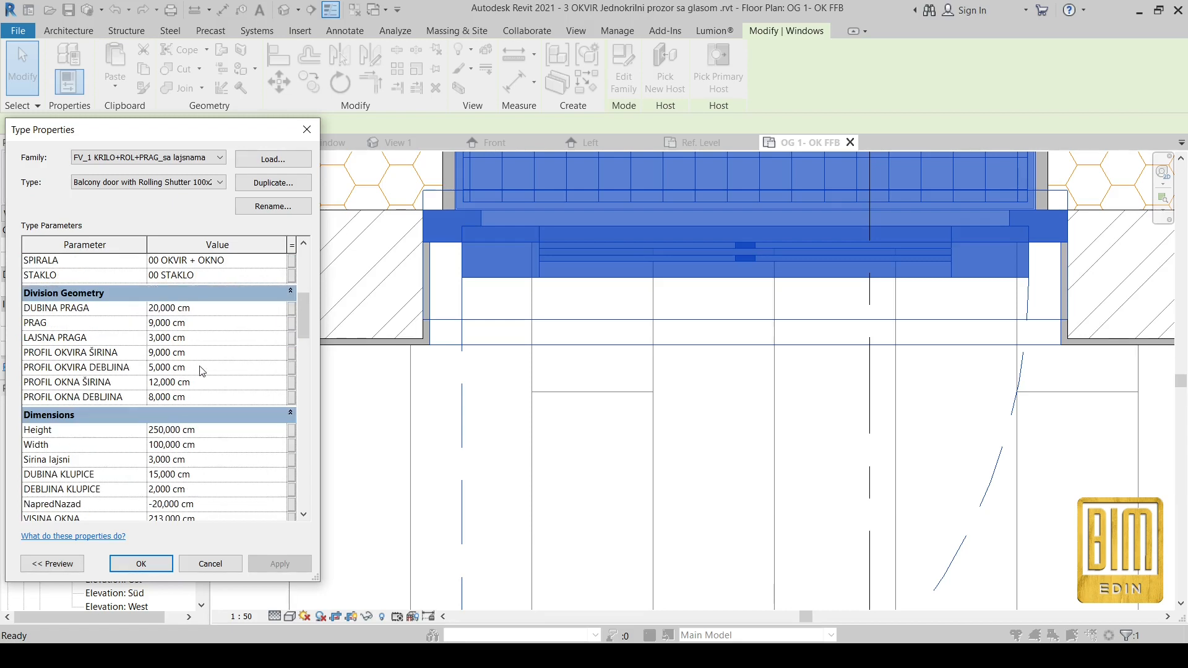
click(212, 383)
text(9)
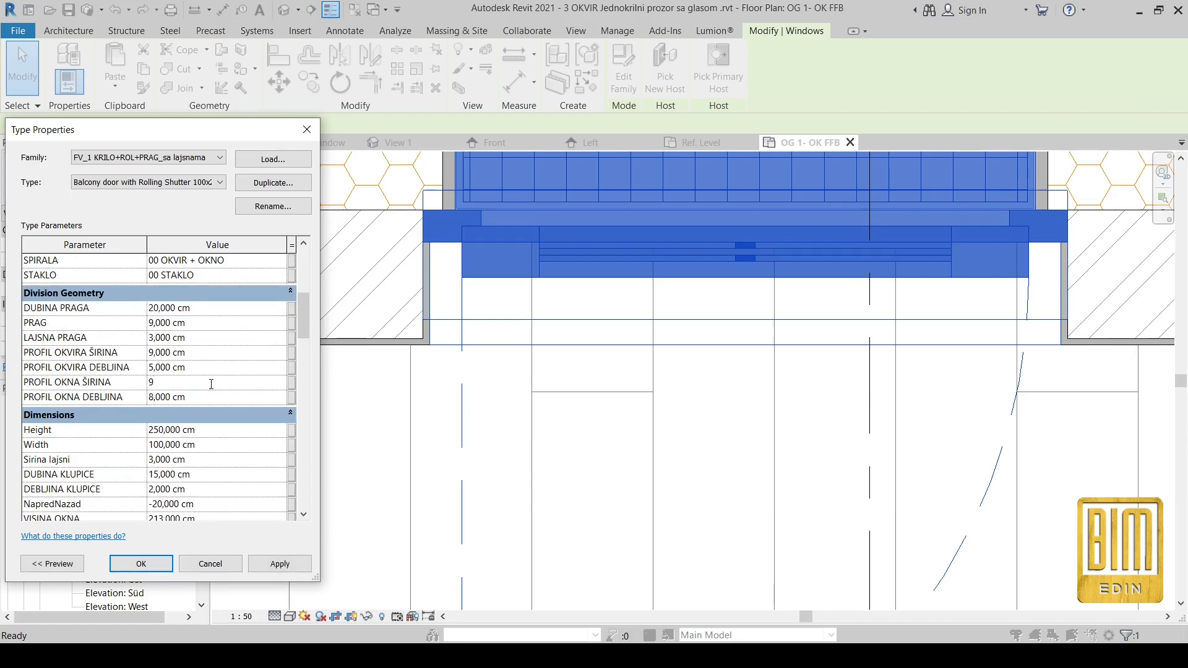
click(206, 397)
text(5)
click(274, 565)
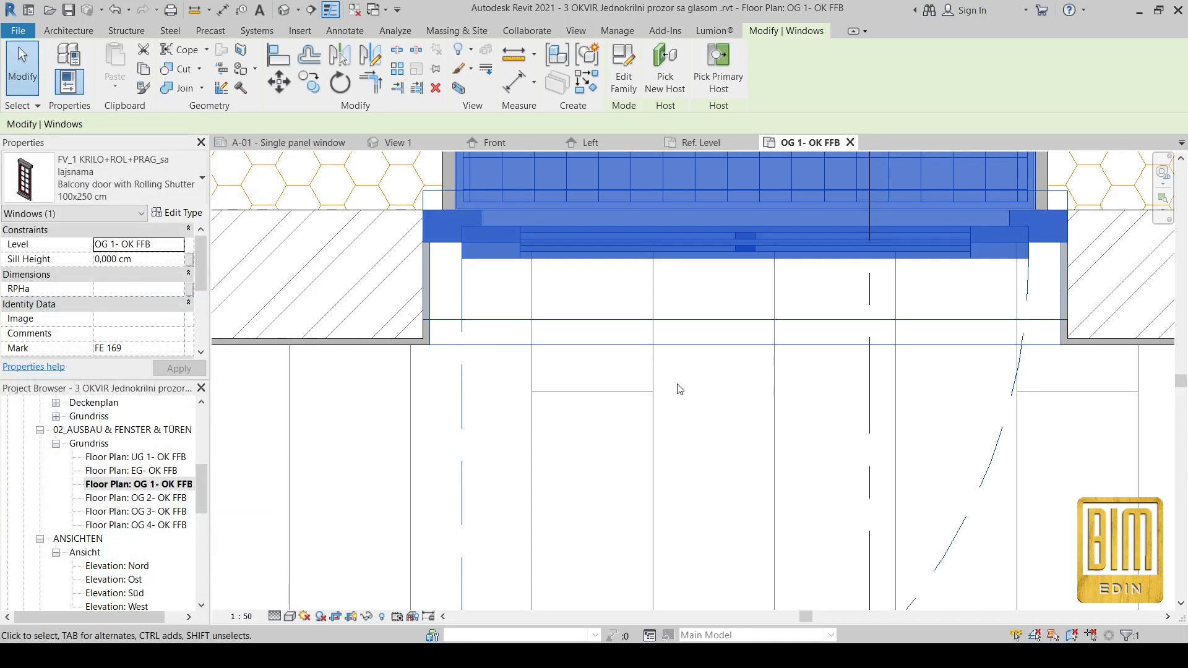
Review the balcony door's type parameters for materials, profile sizes and dimensions, and view the whole door in plan.
scroll(186, 427, down, 2)
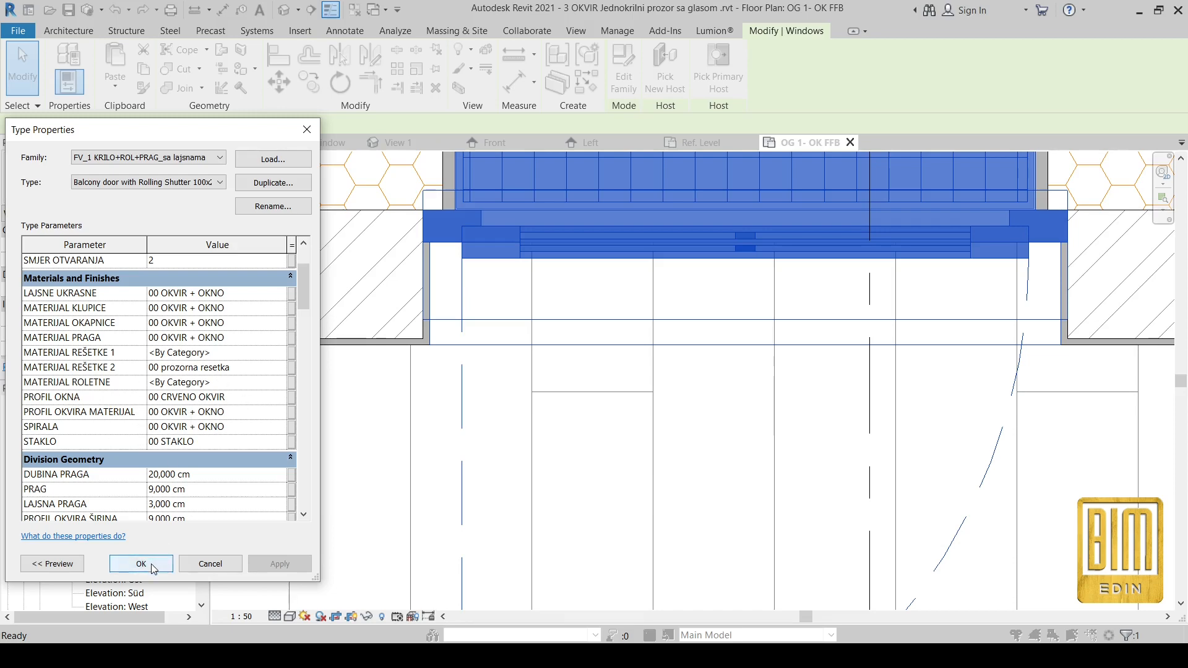
scroll(212, 438, down, 7)
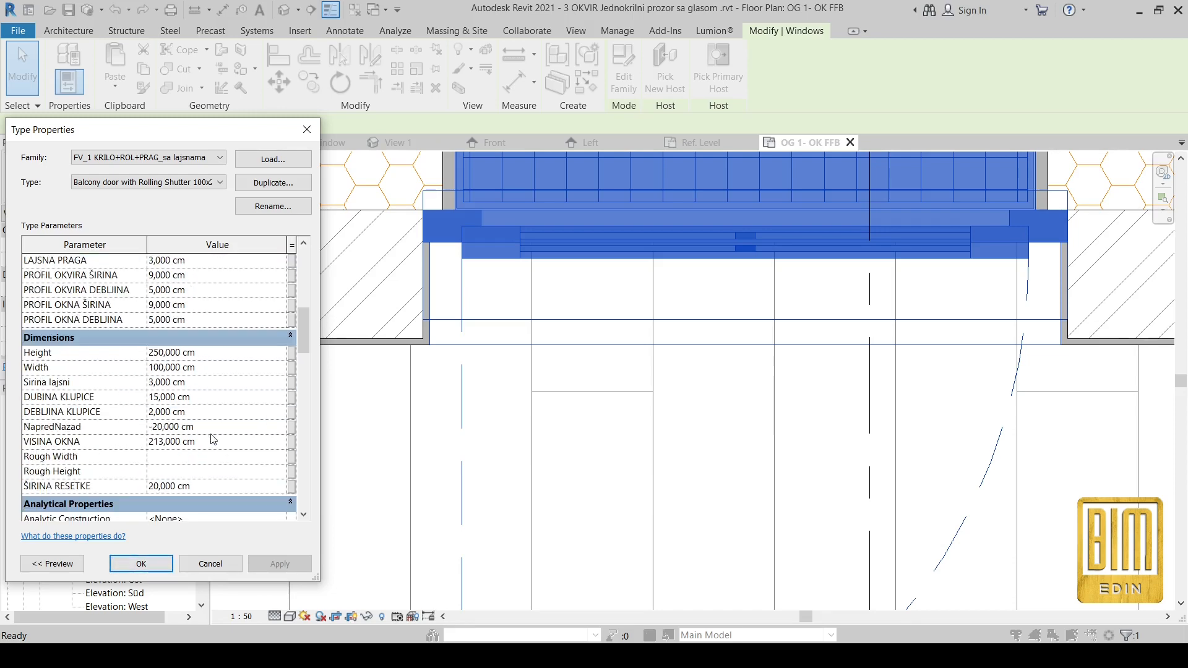
scroll(213, 434, up, 8)
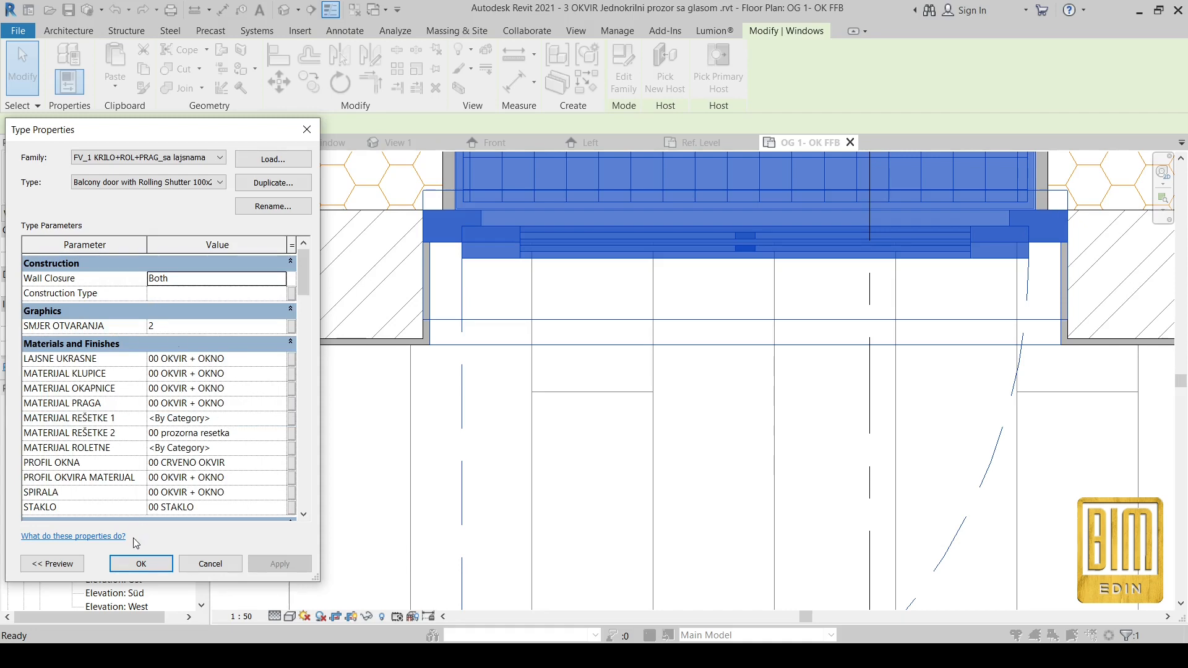
click(141, 563)
scroll(534, 250, down, 3)
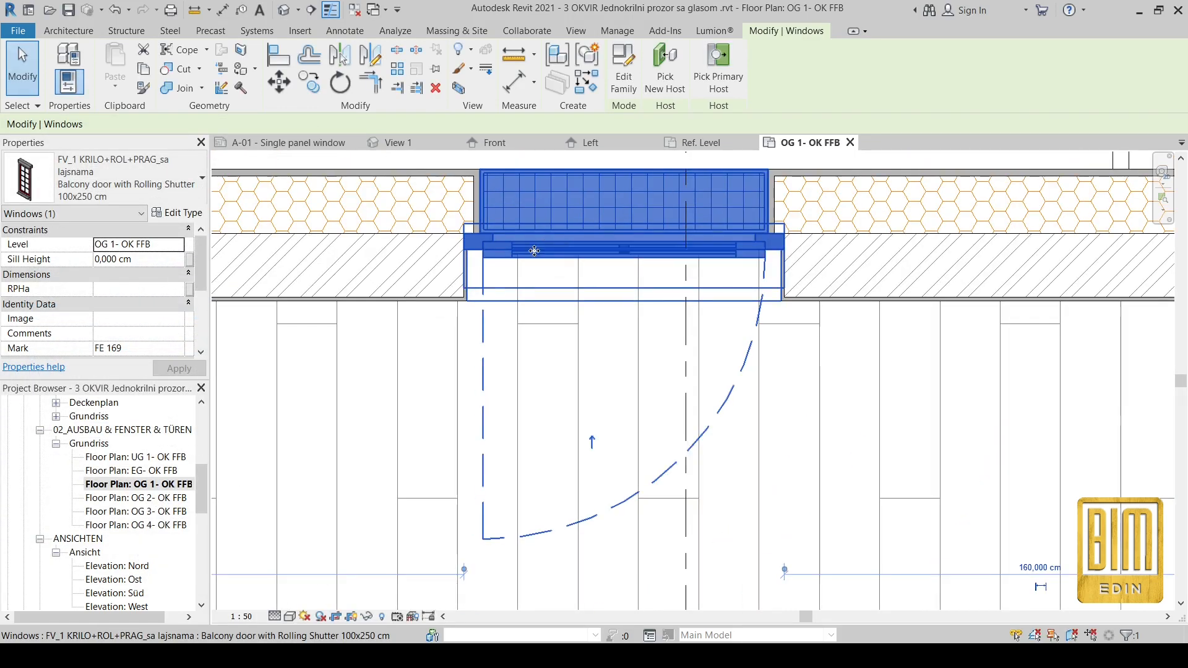
Open the WINDOWS Copy 1 legend and frame the views of the balcony door with the red frame.
scroll(141, 530, down, 2)
scroll(141, 530, down, 3)
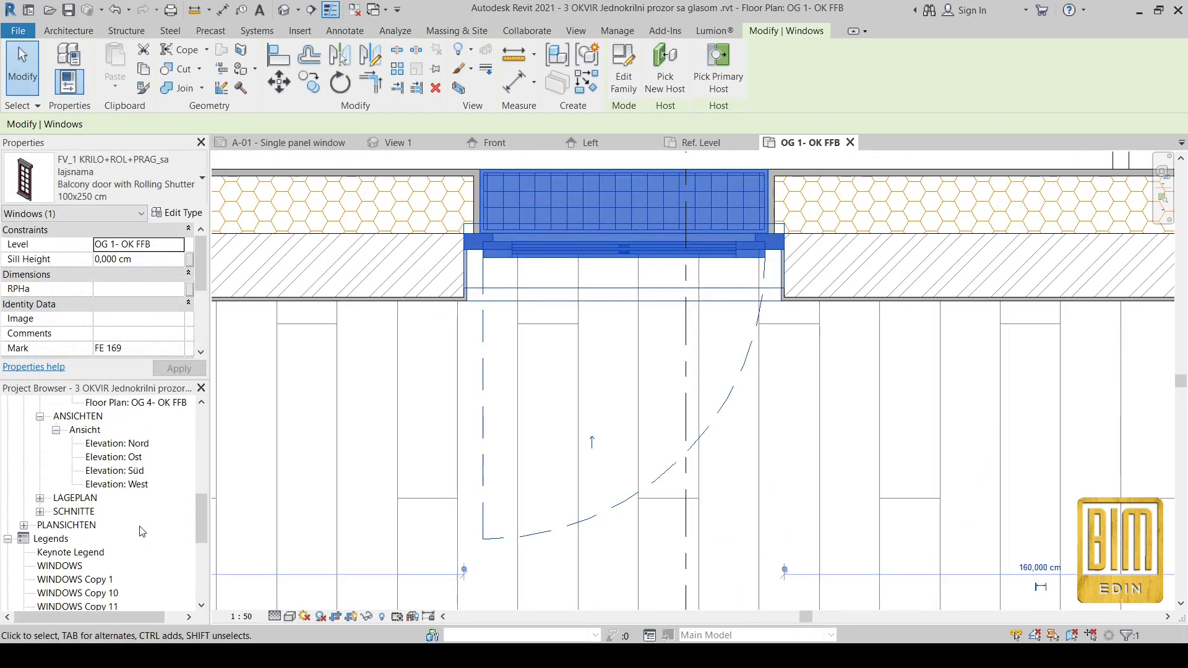
double_click(80, 540)
scroll(327, 420, up, 5)
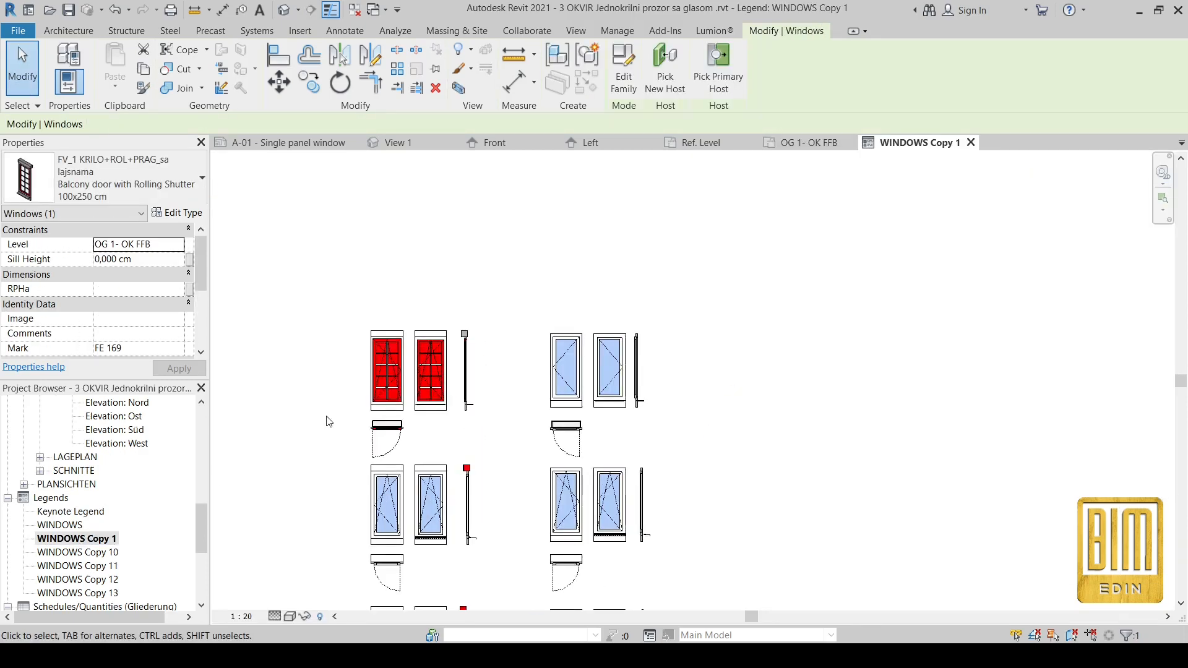
scroll(510, 220, up, 1)
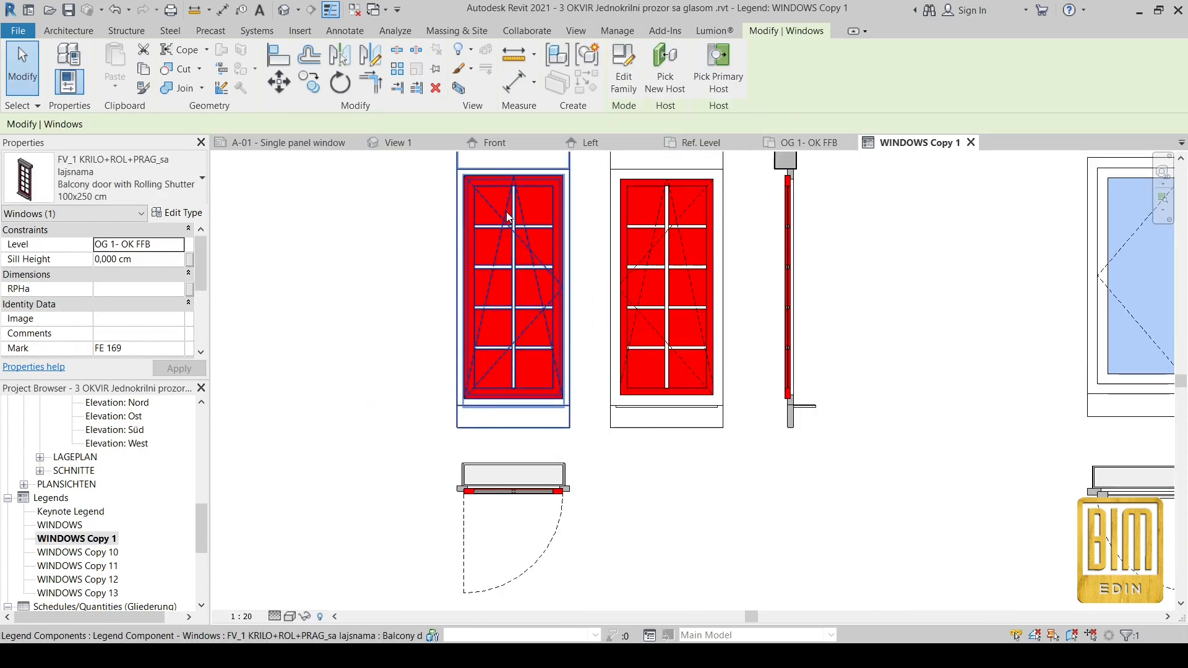
click(335, 239)
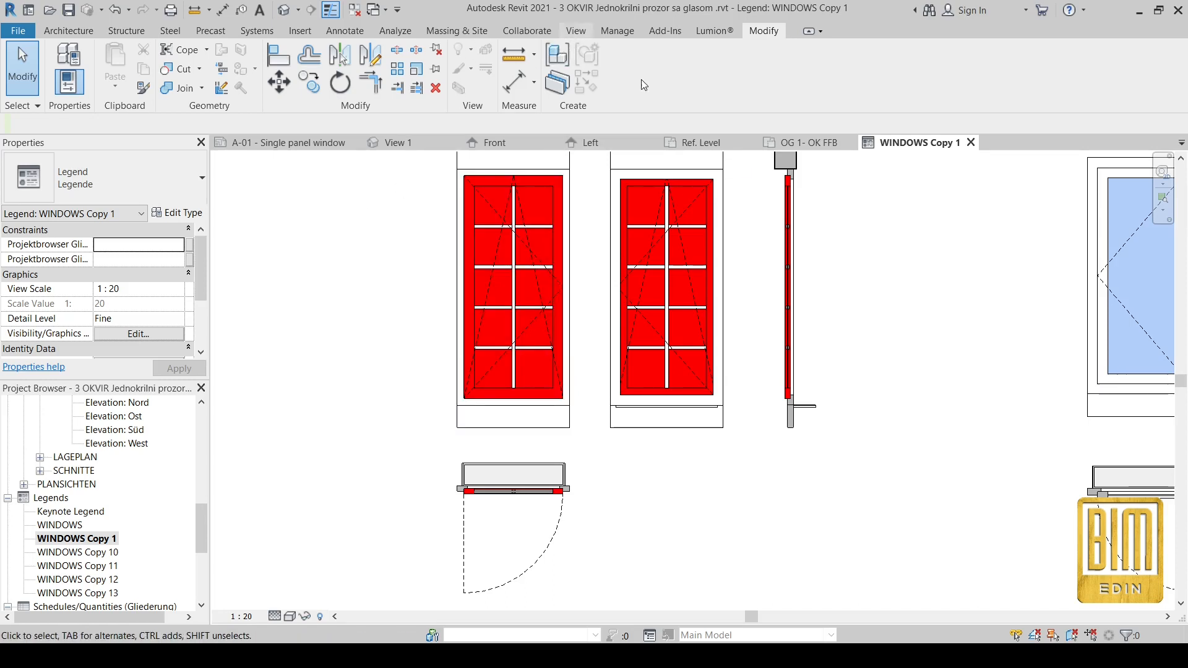
Close the inactive views and the Ref. Level view so that only the WINDOWS Copy 1 legend stays open.
click(576, 30)
click(1010, 71)
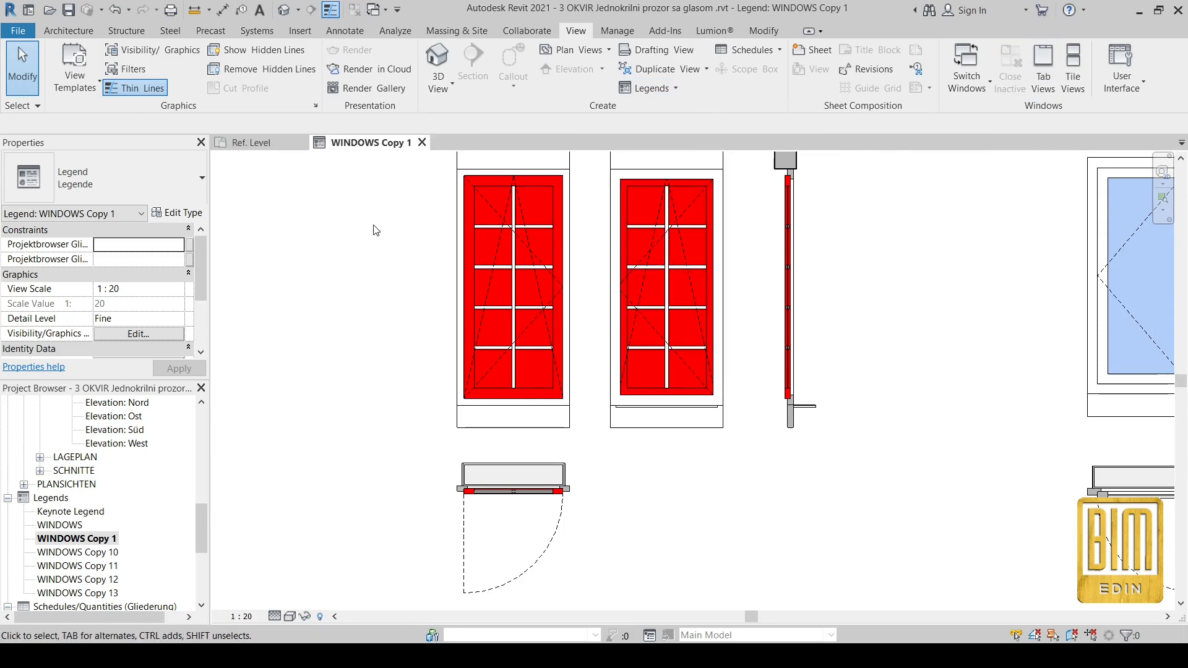
scroll(568, 509, down, 2)
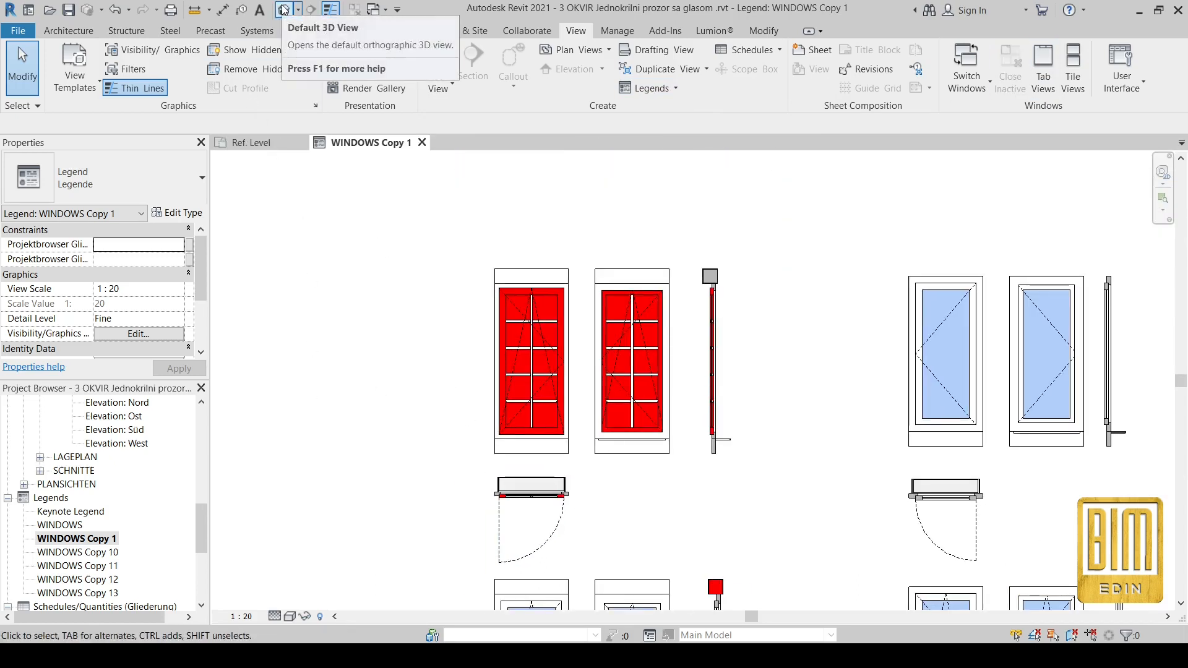
scroll(119, 470, up, 1)
scroll(119, 471, up, 5)
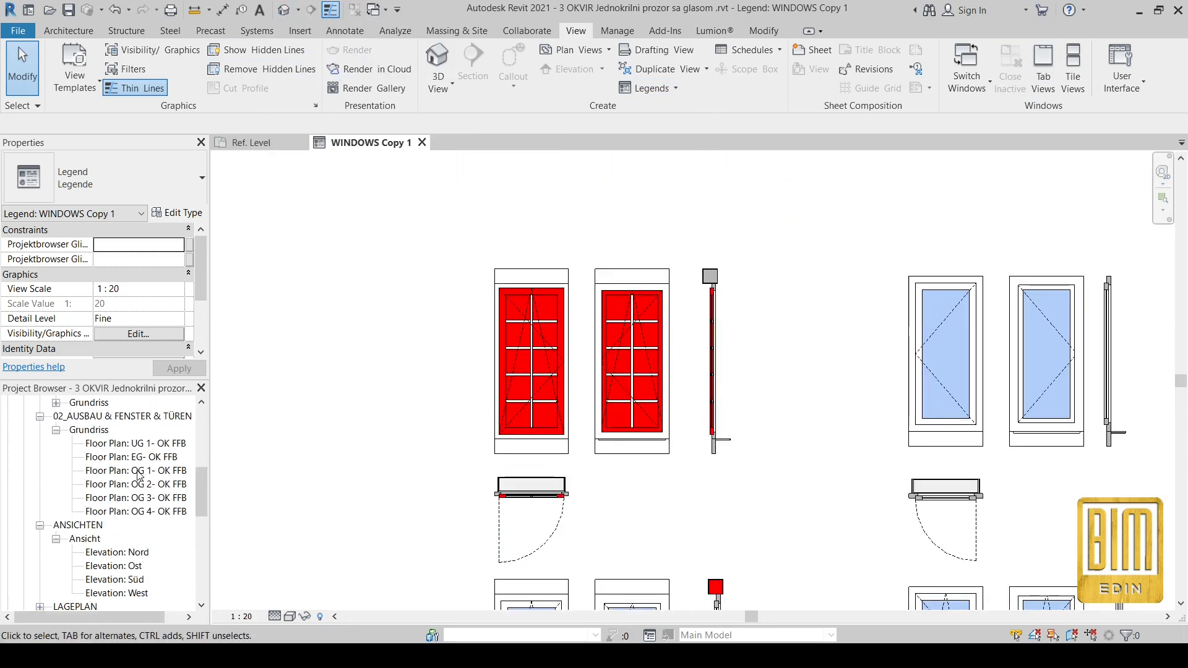
click(301, 143)
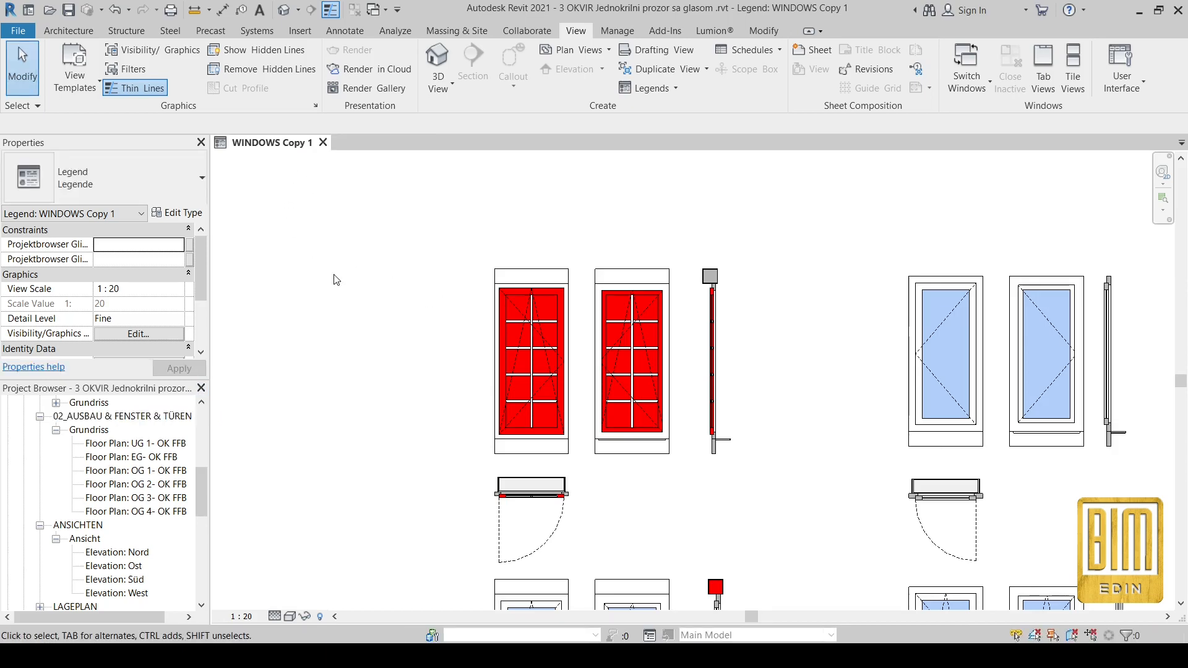
Open the default 3D view and examine the red-framed balcony door with its glazing bars up close.
click(284, 10)
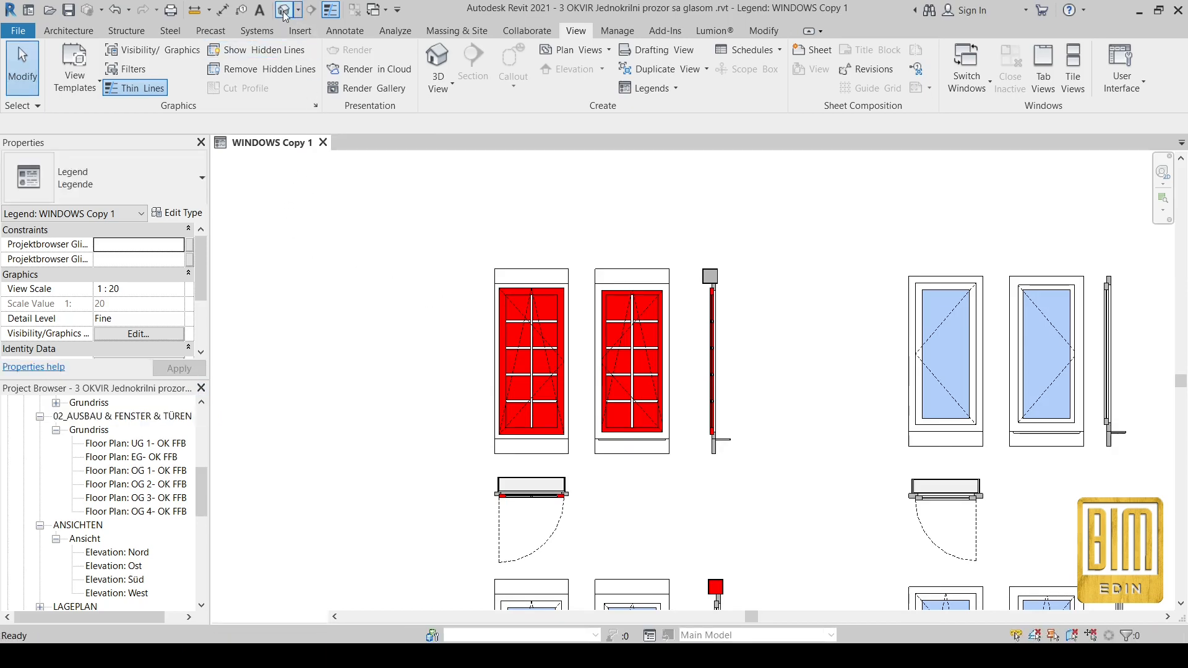
shift+middle_drag(417, 371, 555, 372)
scroll(470, 427, up, 3)
scroll(569, 379, up, 5)
middle_drag(621, 243, 571, 355)
scroll(570, 355, down, 1)
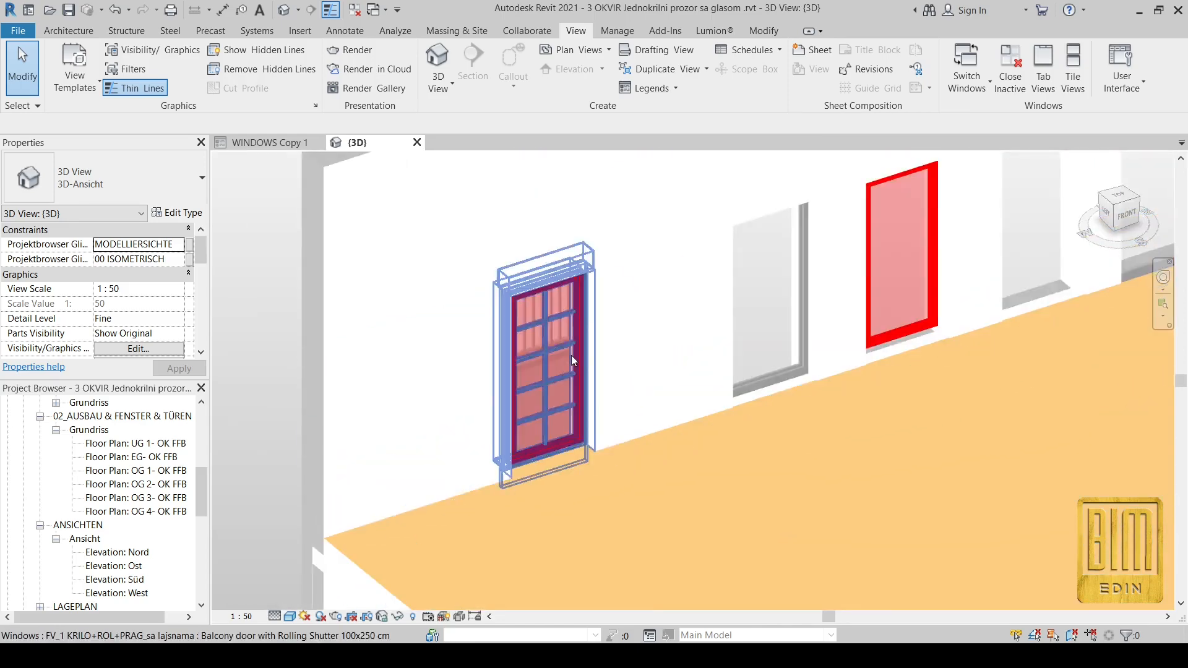
scroll(576, 333, up, 4)
scroll(548, 334, down, 2)
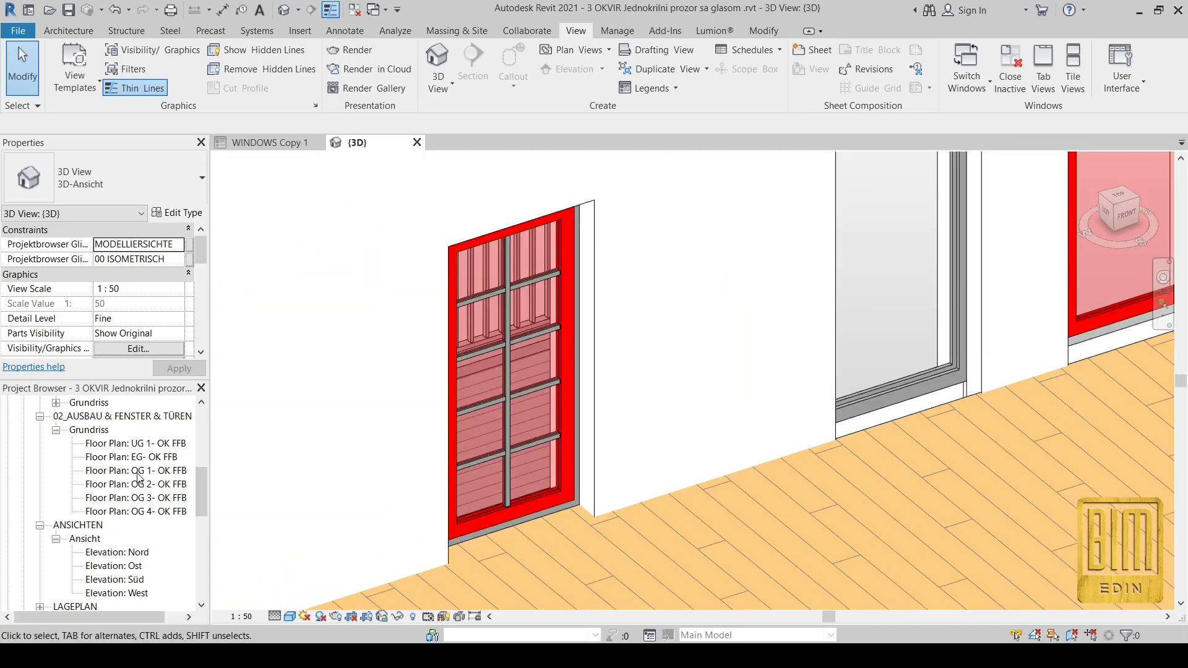
Open the OG 1- OK FFB floor plan and select the 100x250 cm balcony door.
double_click(138, 472)
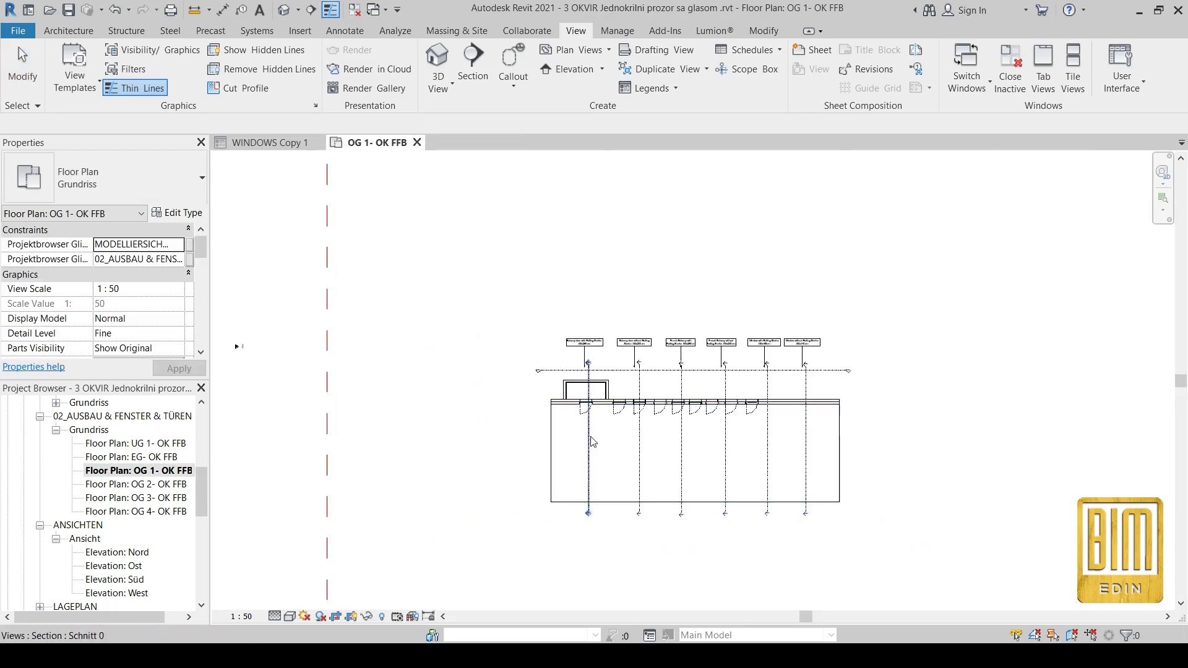
scroll(591, 441, up, 10)
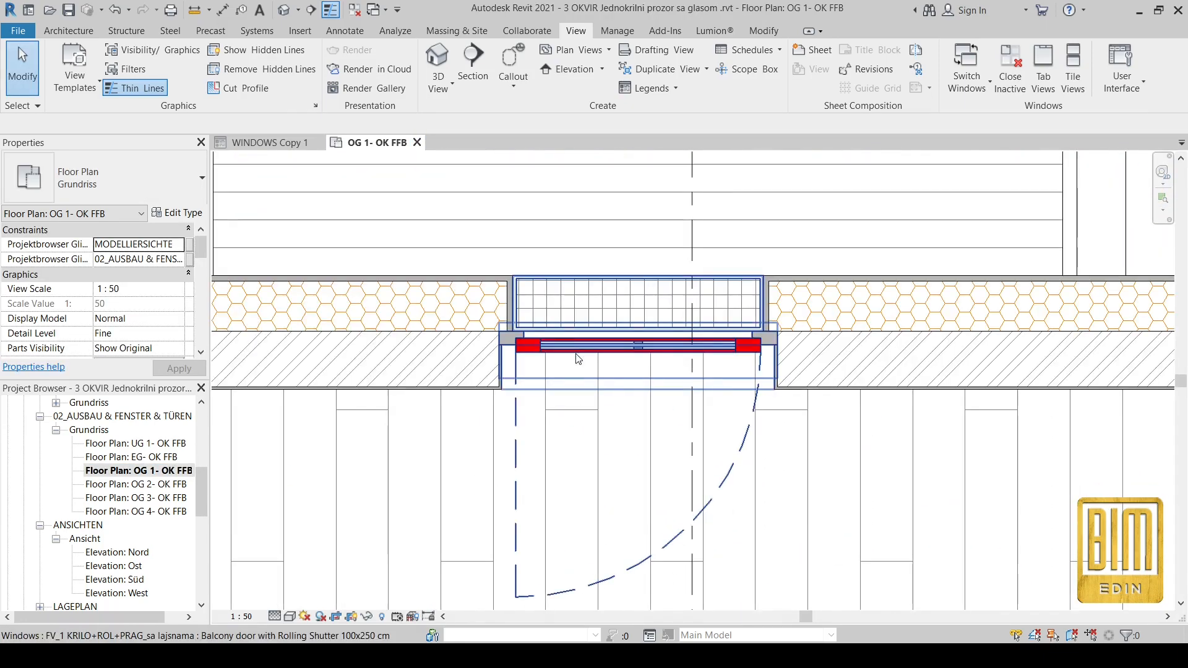
click(576, 359)
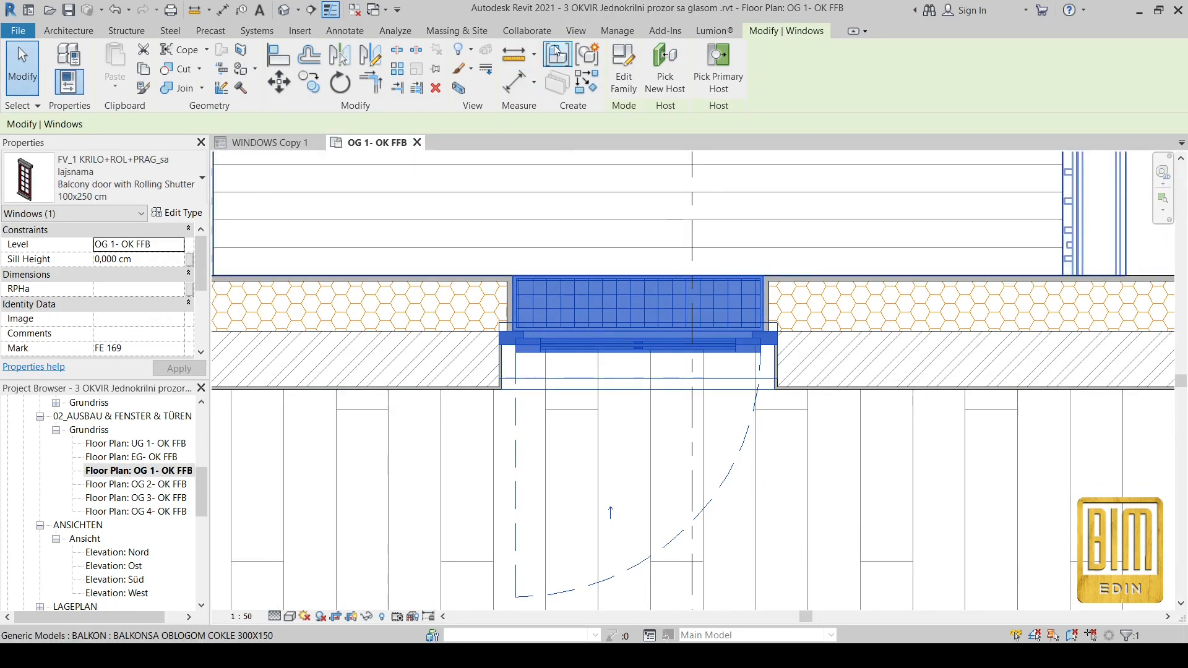
Tile the floor plan and the WINDOWS Copy 1 legend side by side, with the balcony door framed in both.
click(576, 31)
click(1073, 68)
scroll(423, 354, down, 4)
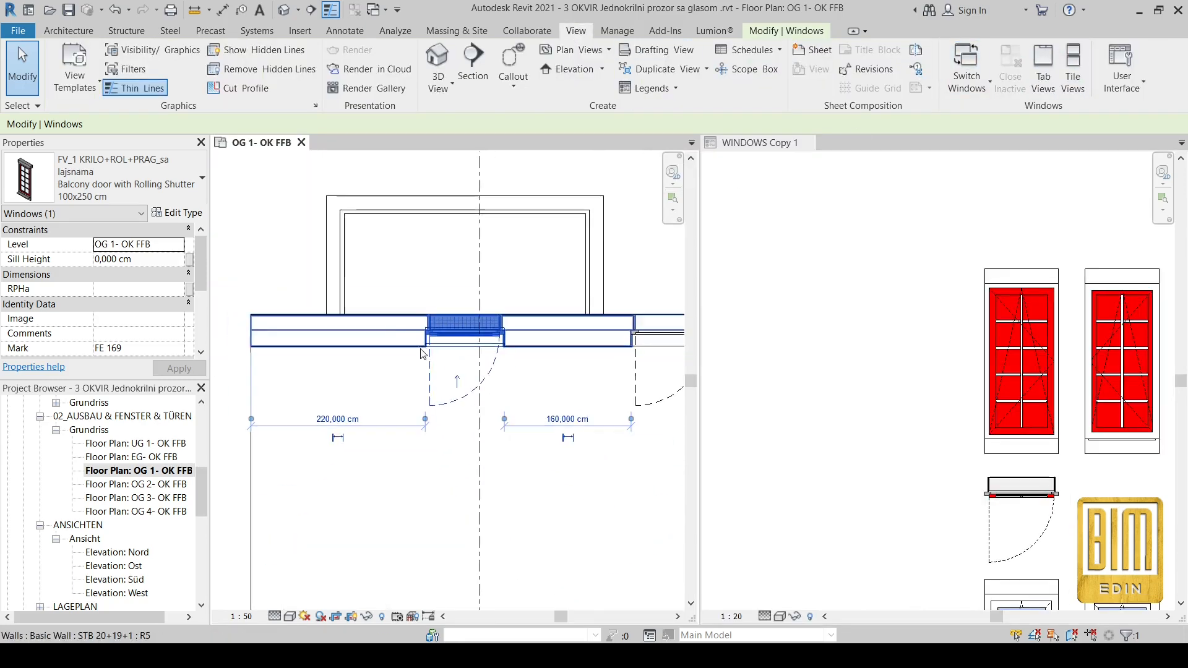
scroll(423, 354, up, 4)
scroll(947, 435, up, 3)
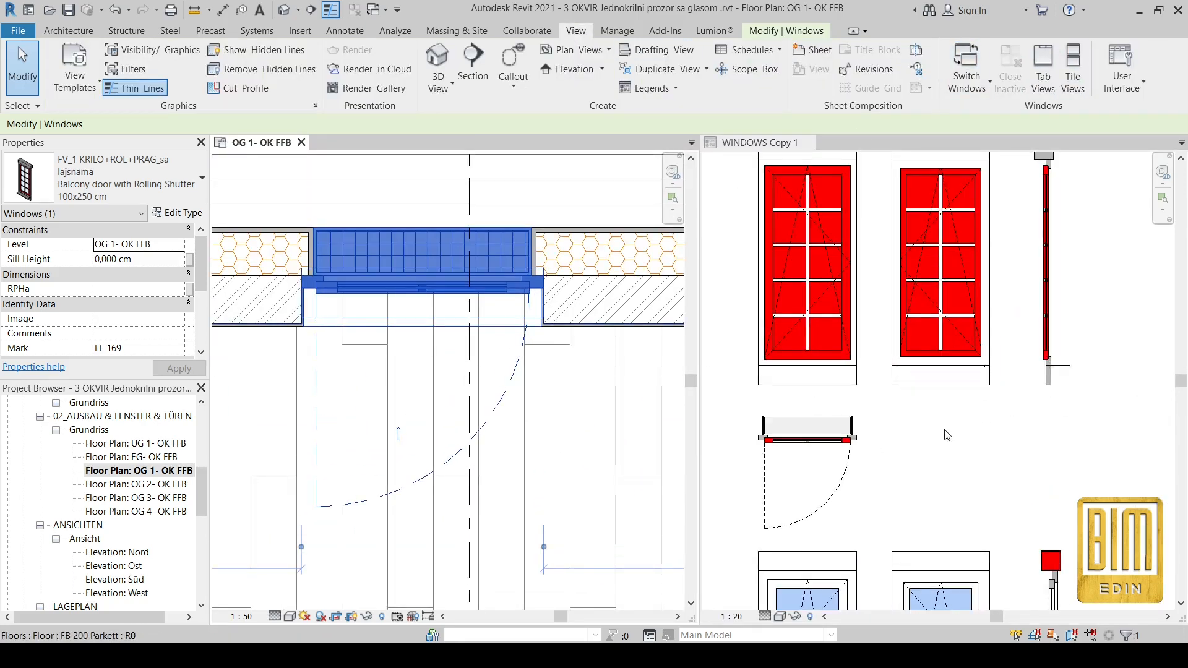
scroll(946, 435, down, 1)
Set the balcony door type's SMJER OTVARANJA to 1 and apply it.
click(178, 212)
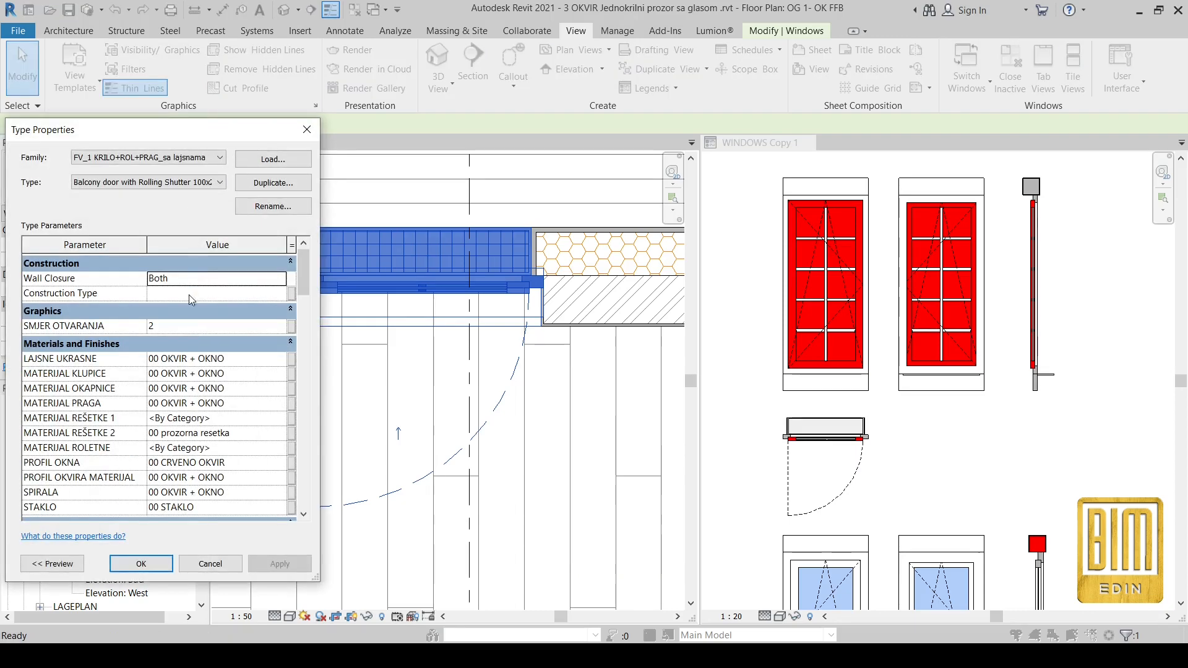
click(178, 325)
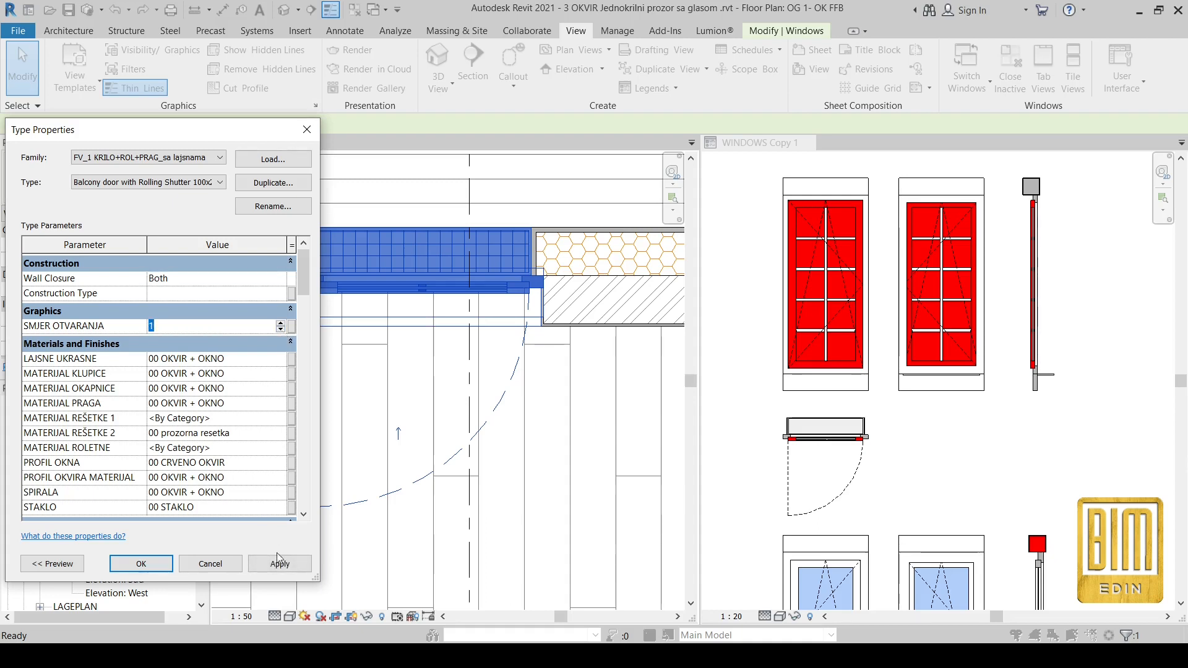
click(291, 565)
click(290, 565)
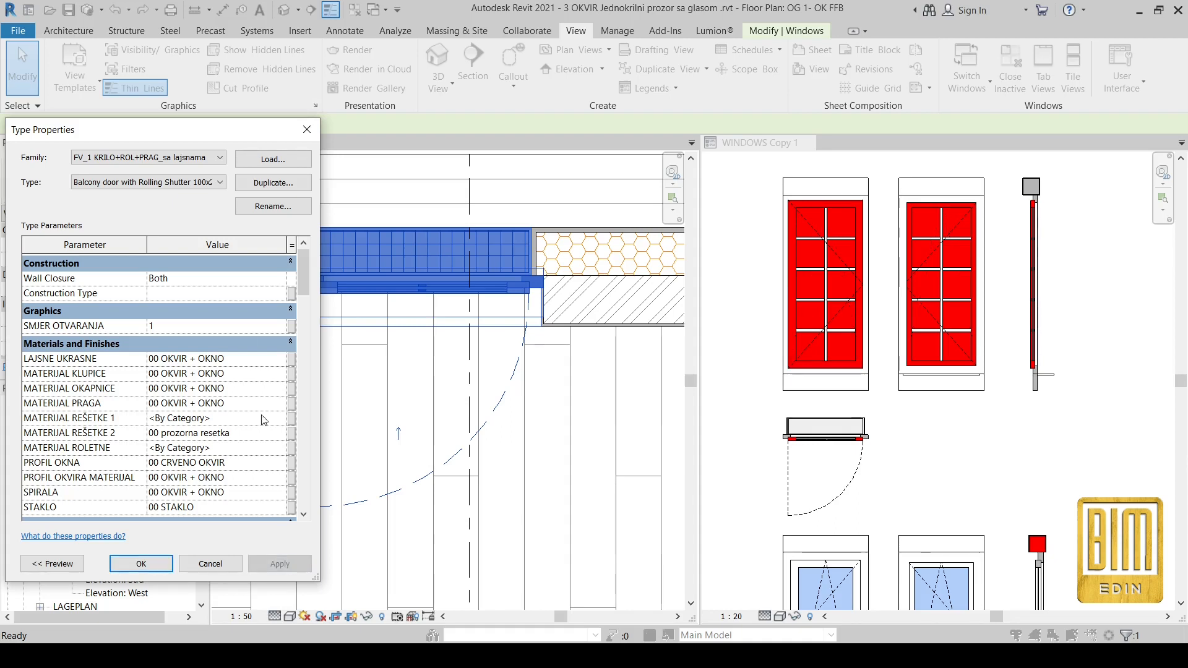
Move the type properties aside to uncover the plan and set SMJER OTVARANJA to 2, applying the change.
drag(226, 143, 193, 135)
click(247, 318)
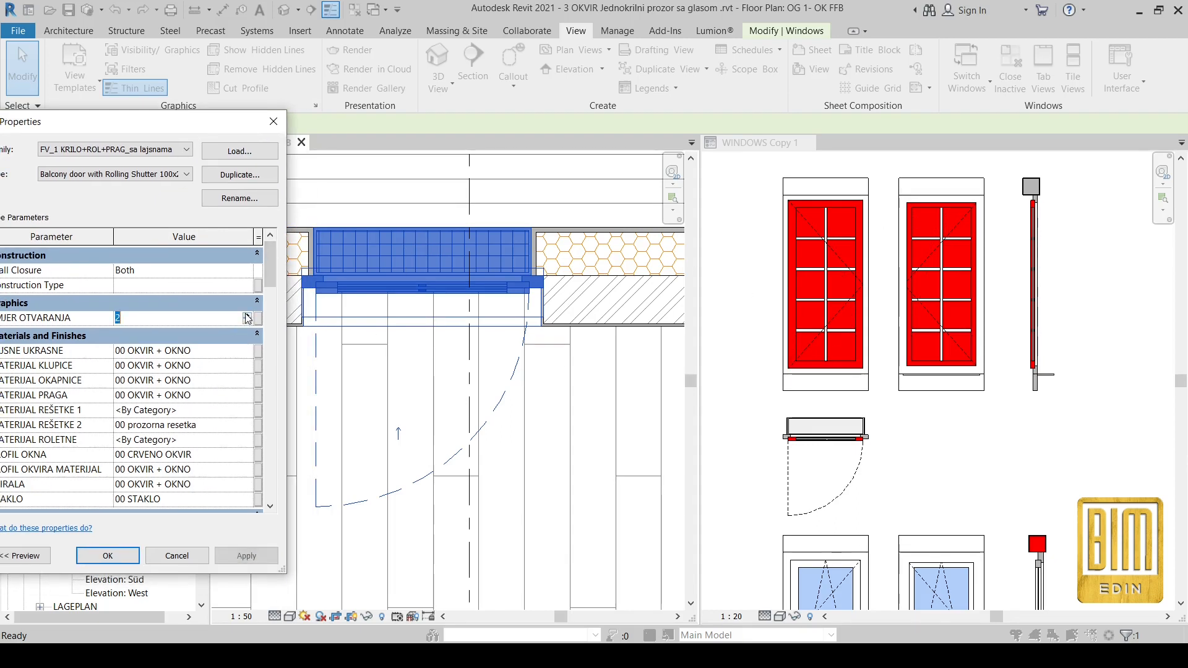
text(2)
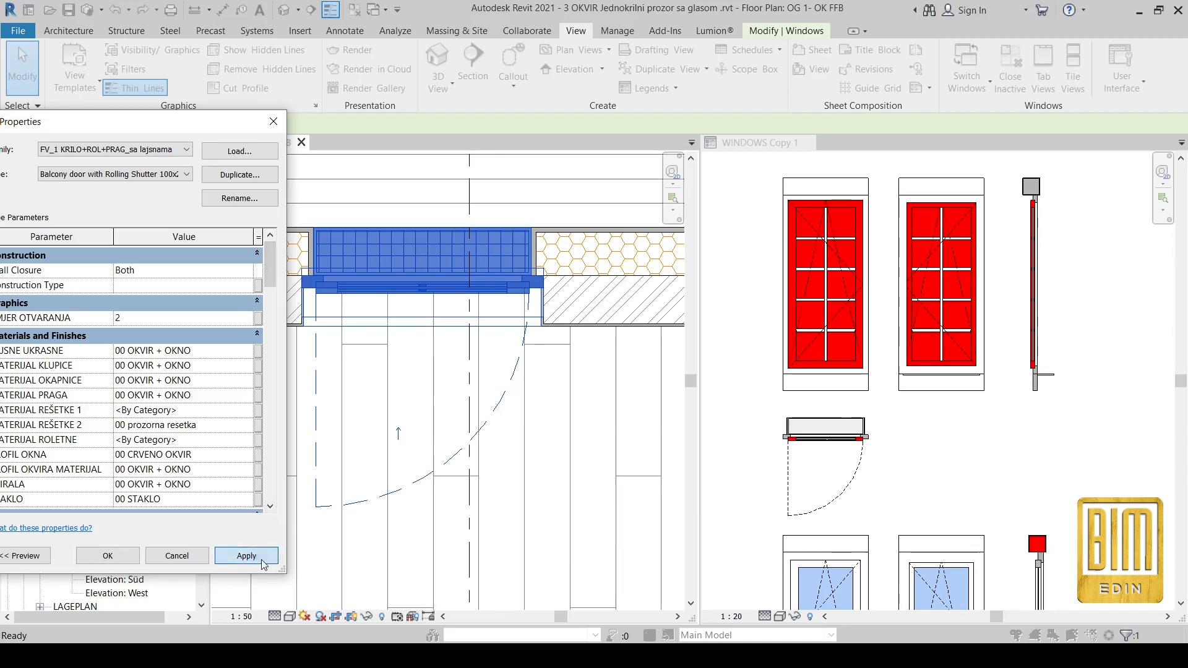
click(262, 561)
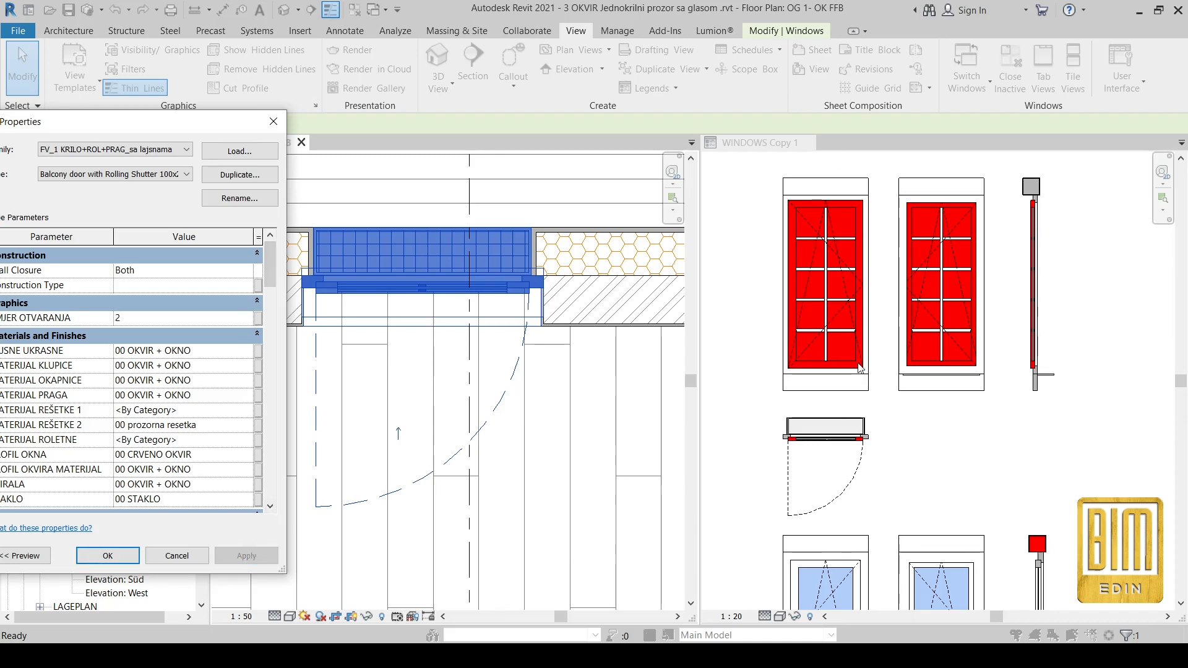
Set the balcony door type's SMJER OTVARANJA to 3 and apply it.
click(246, 318)
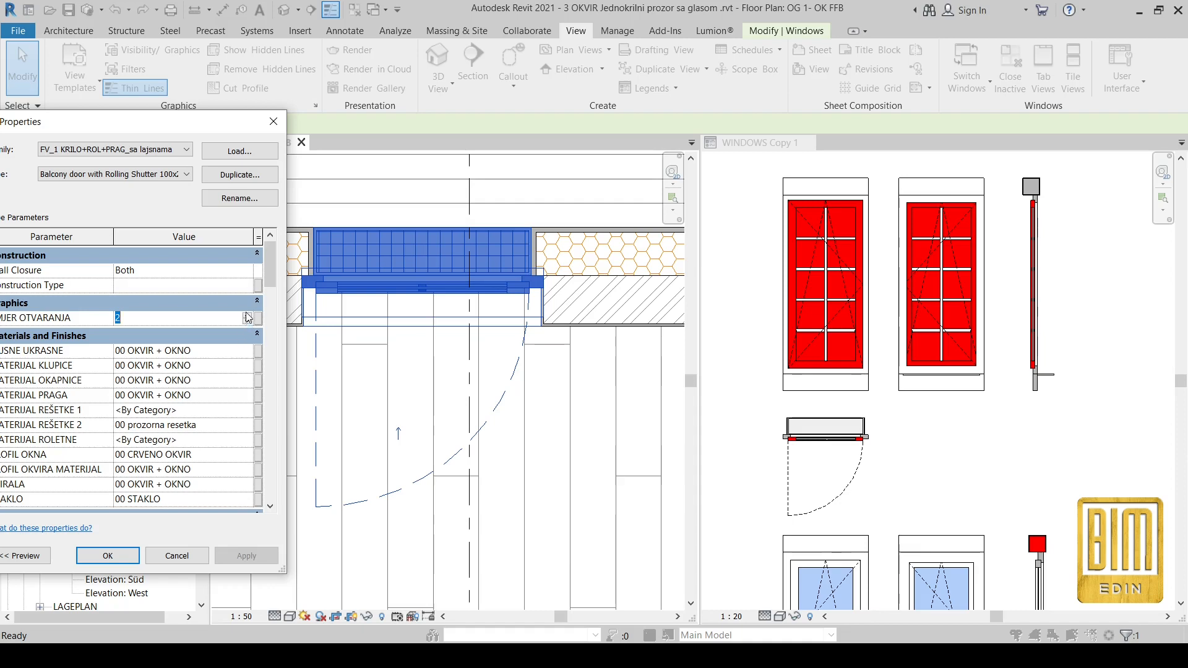
text(3)
click(252, 559)
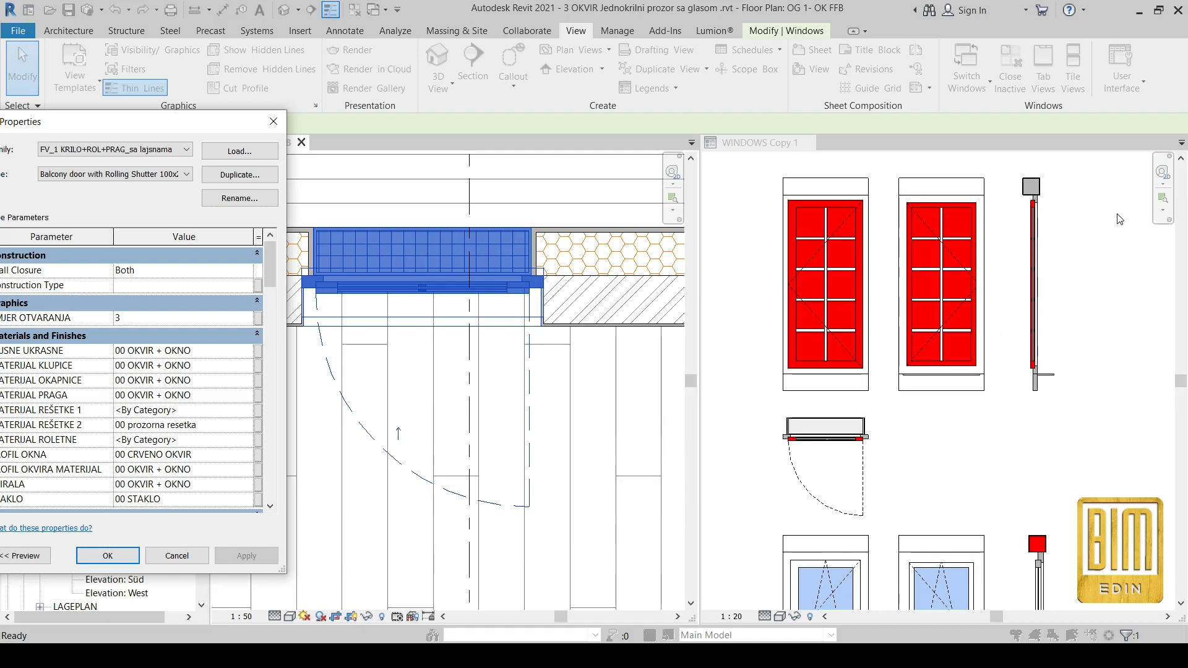
Raise the balcony door type's SMJER OTVARANJA stepwise to 5, applying each opening direction.
click(248, 315)
click(259, 564)
click(248, 316)
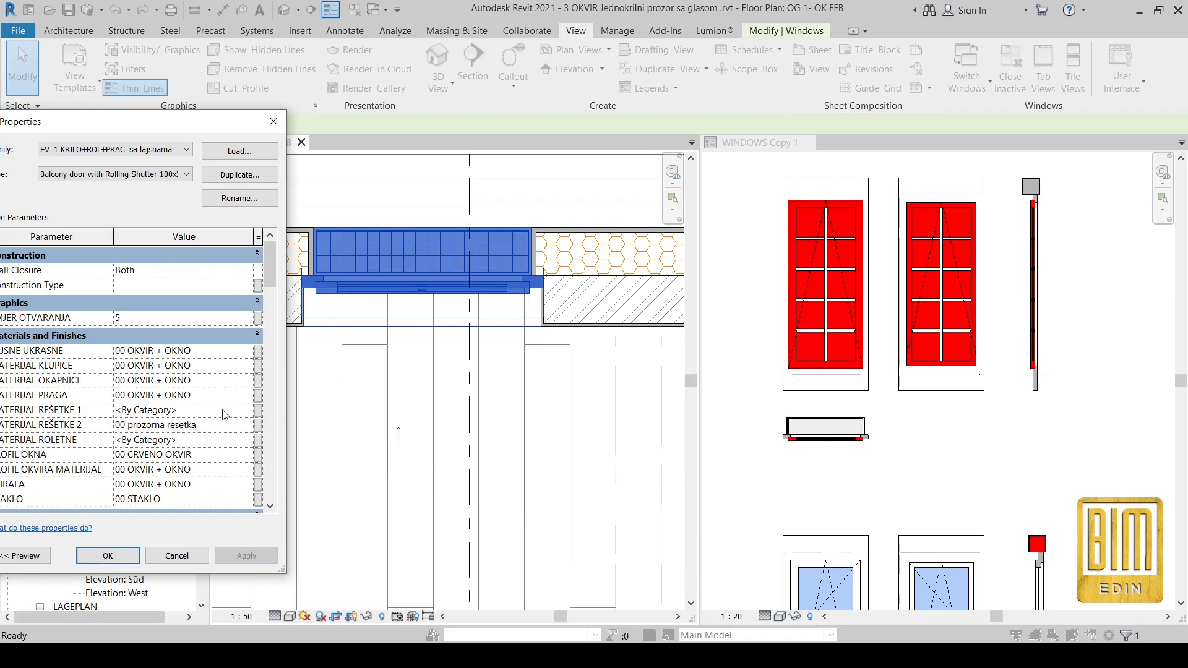
Set the balcony door type's SMJER OTVARANJA to 6 and accept the type properties.
click(248, 315)
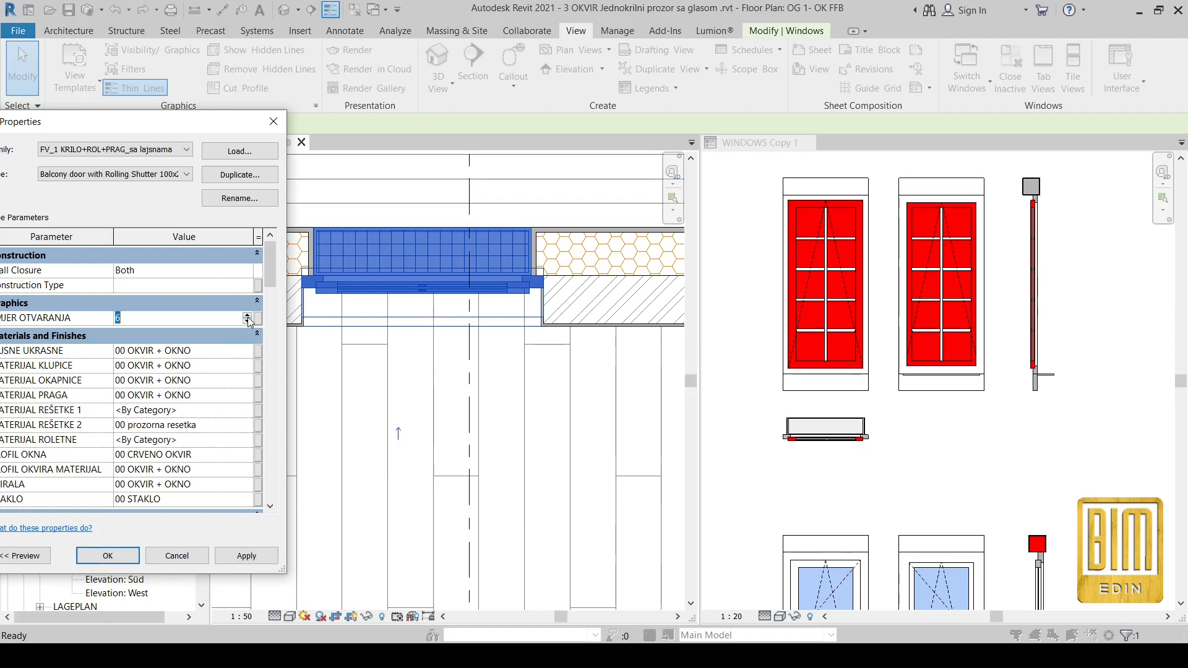
click(247, 556)
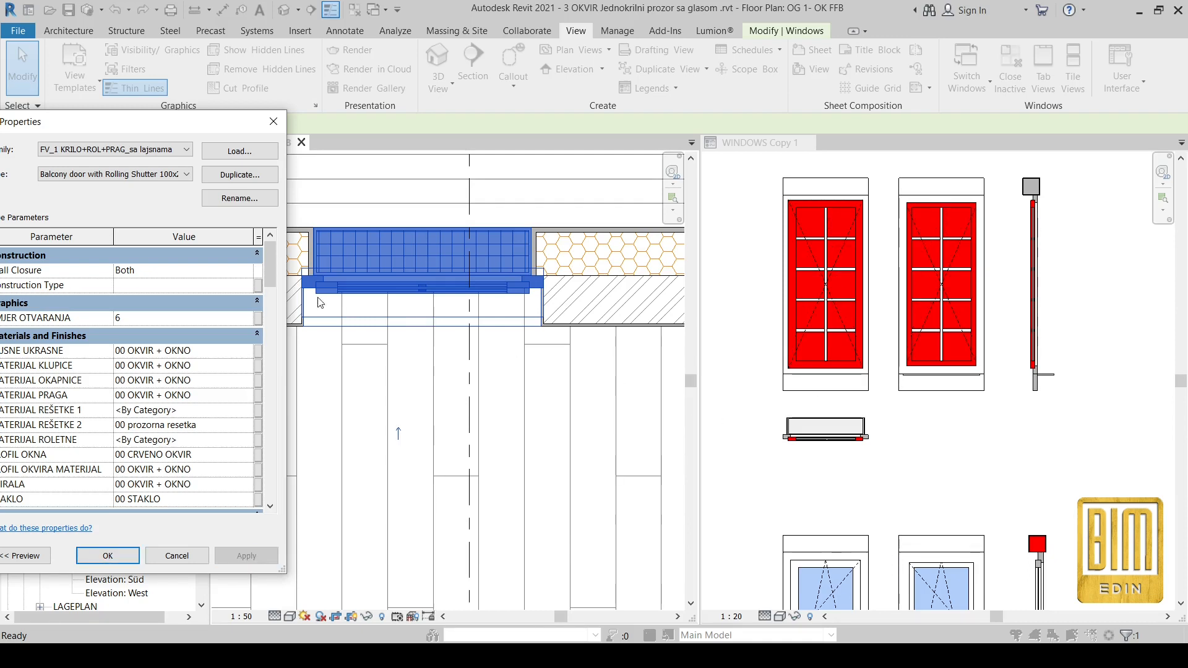
double_click(248, 321)
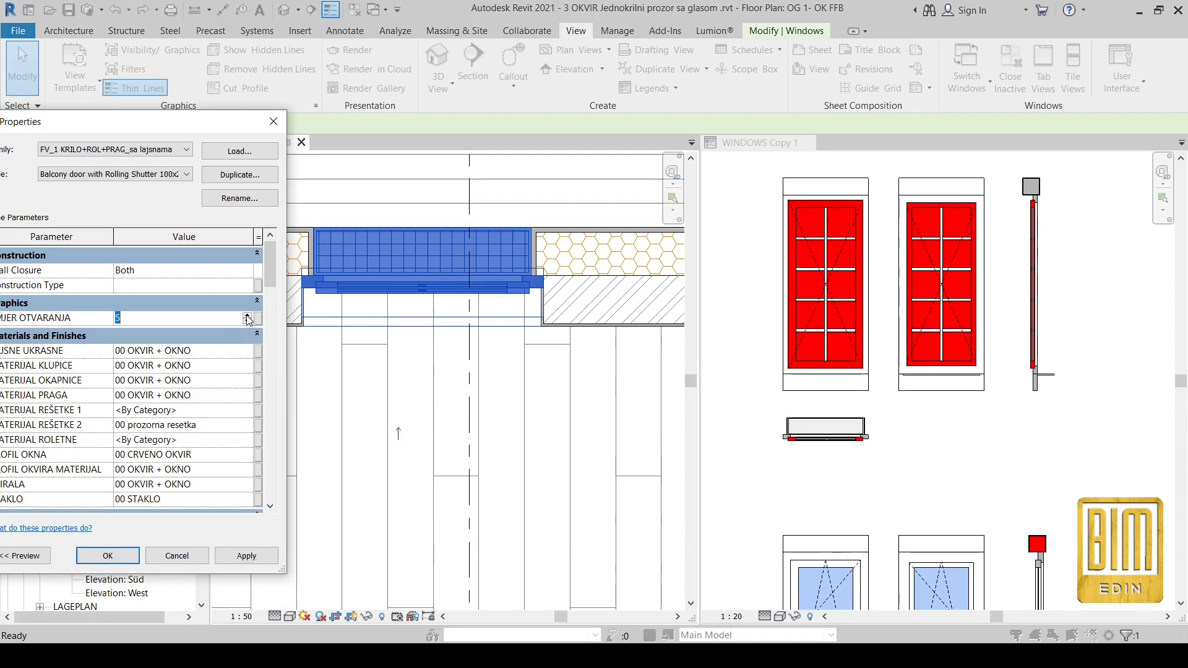
click(247, 316)
key(Return)
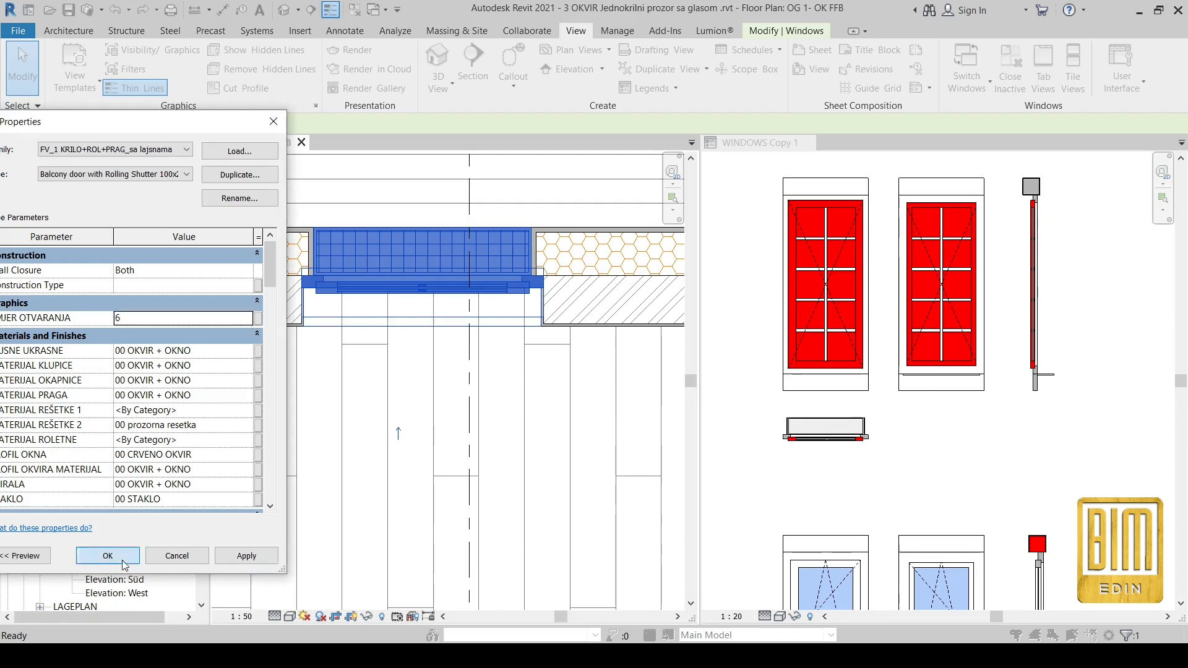
Set the detail level of the WINDOWS Copy 1 legend to Medium.
click(767, 618)
click(778, 584)
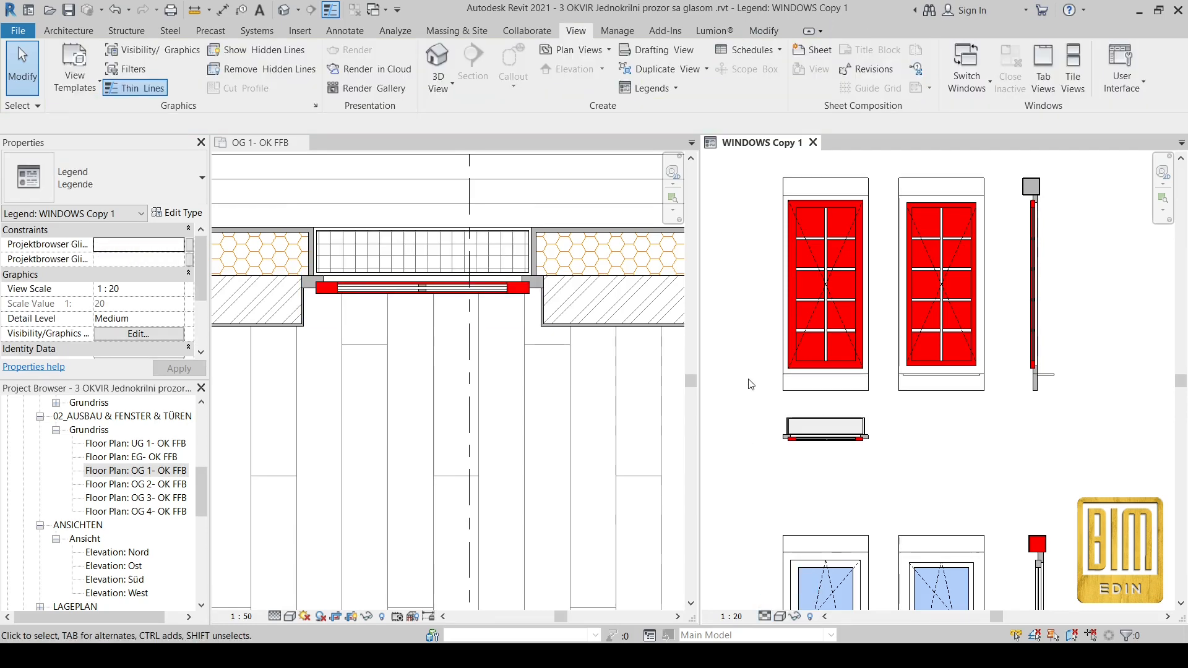
Reselect the balcony door in the floor plan and apply 5 as its type's SMJER OTVARANJA.
click(374, 292)
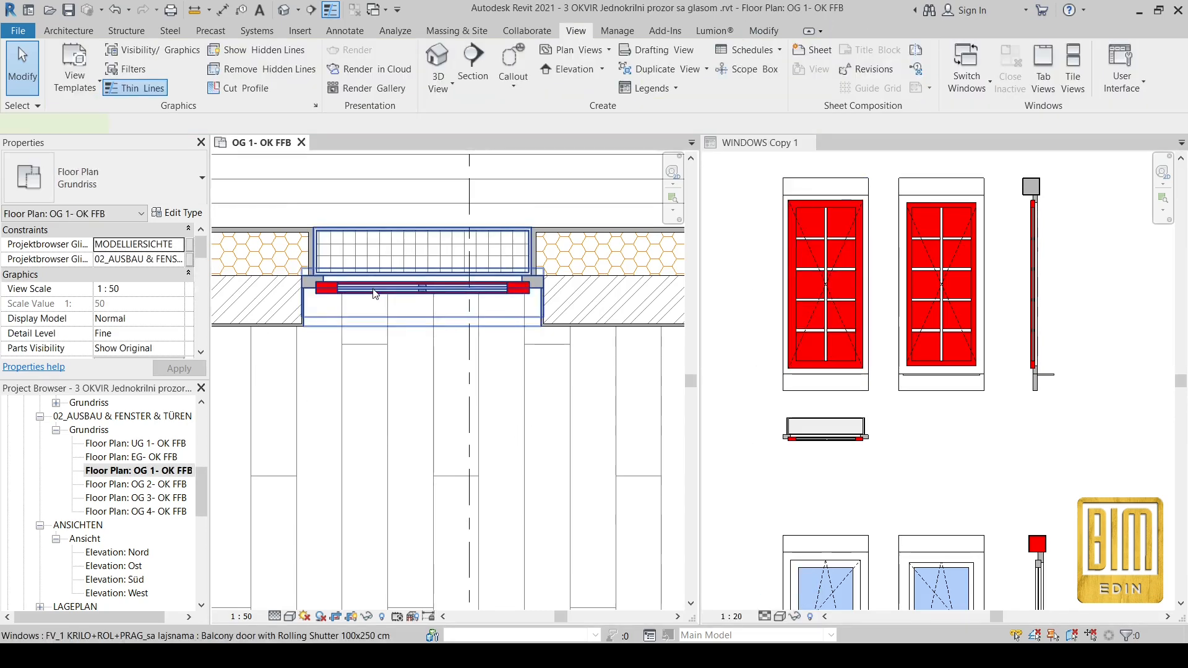
click(374, 292)
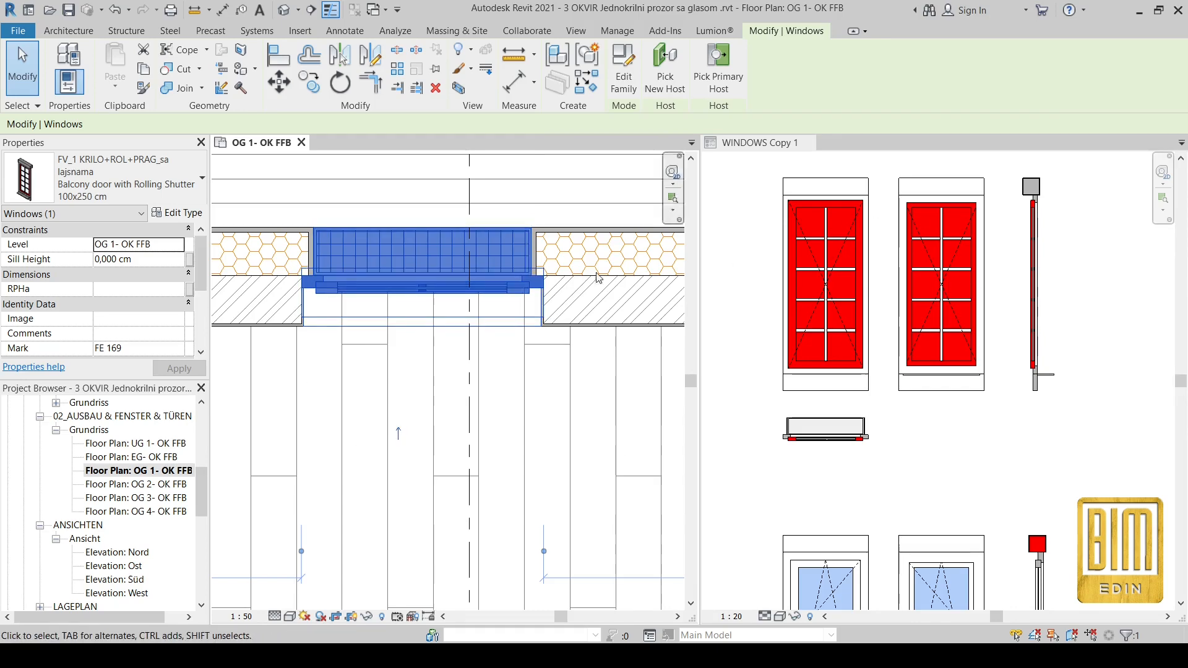
click(176, 213)
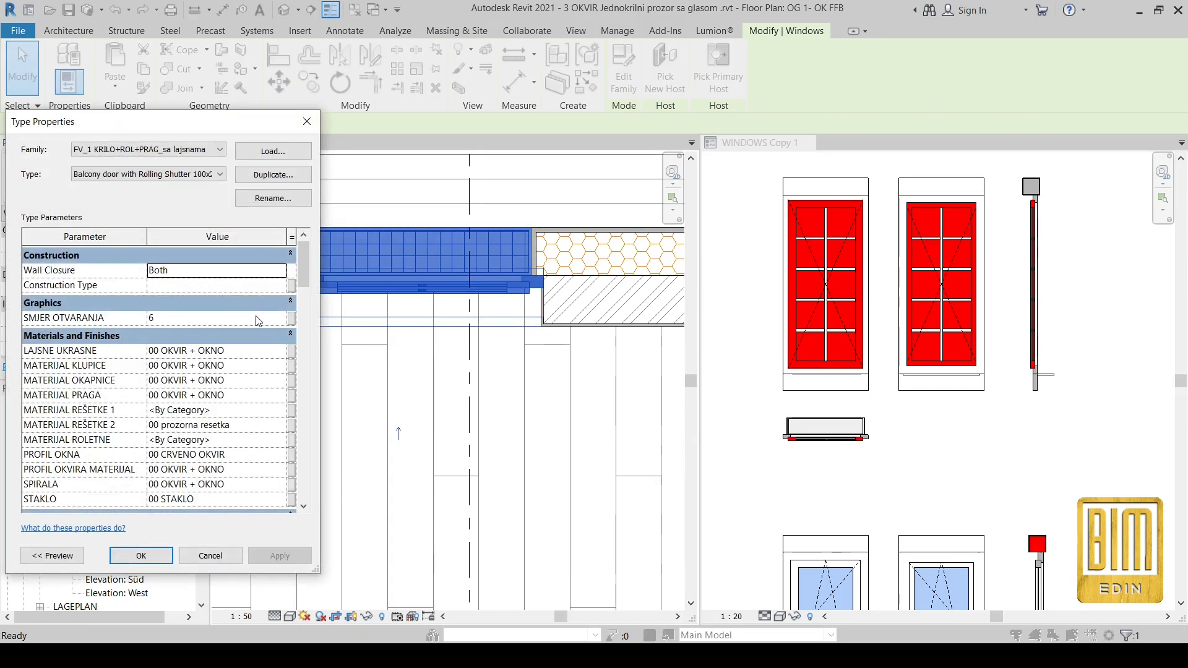
click(279, 318)
text(5)
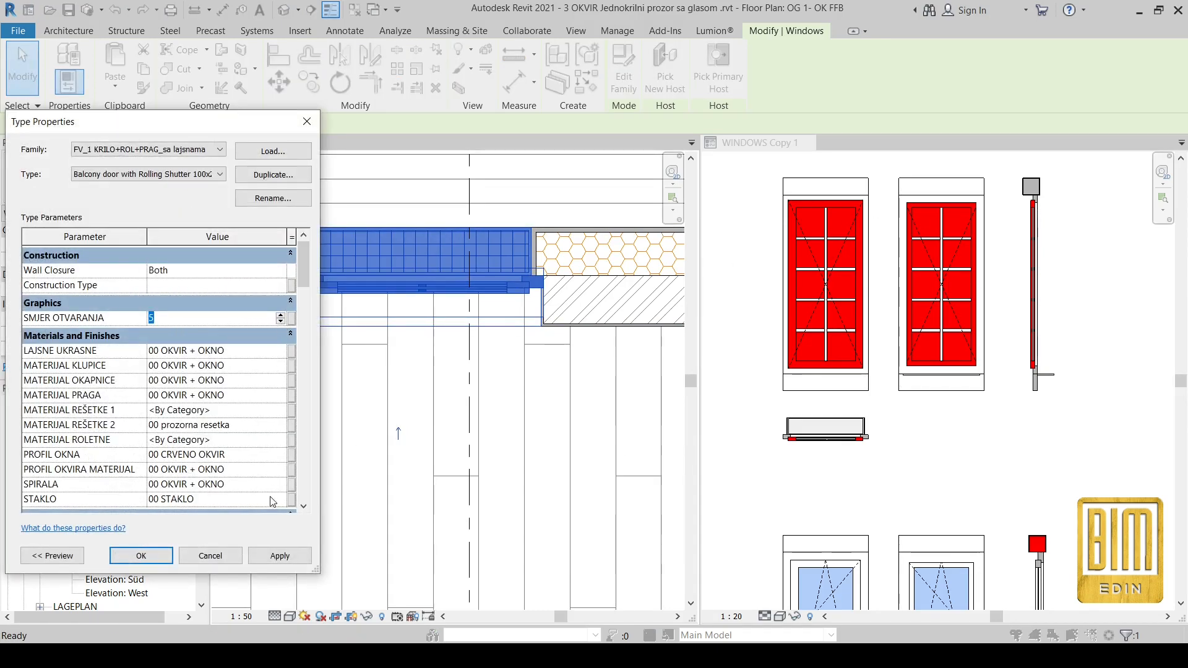
click(300, 556)
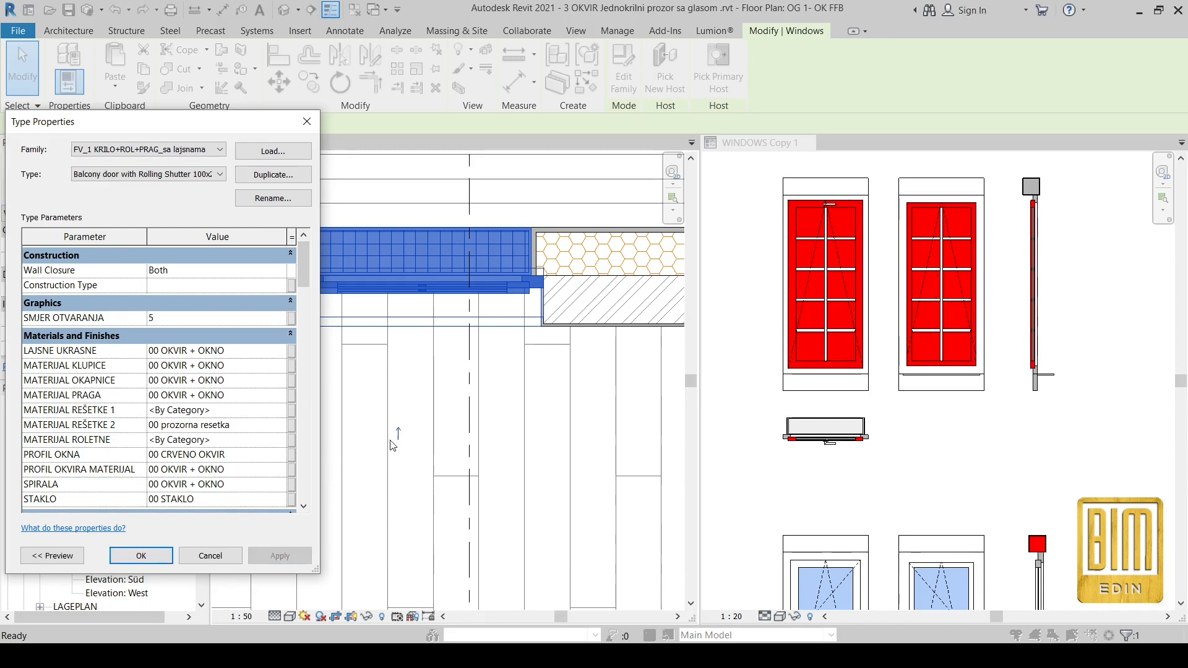
Lower the balcony door type's SMJER OTVARANJA stepwise through 4, 3, 2 and 1 down to 0, applying the opening directions.
click(279, 318)
text(4)
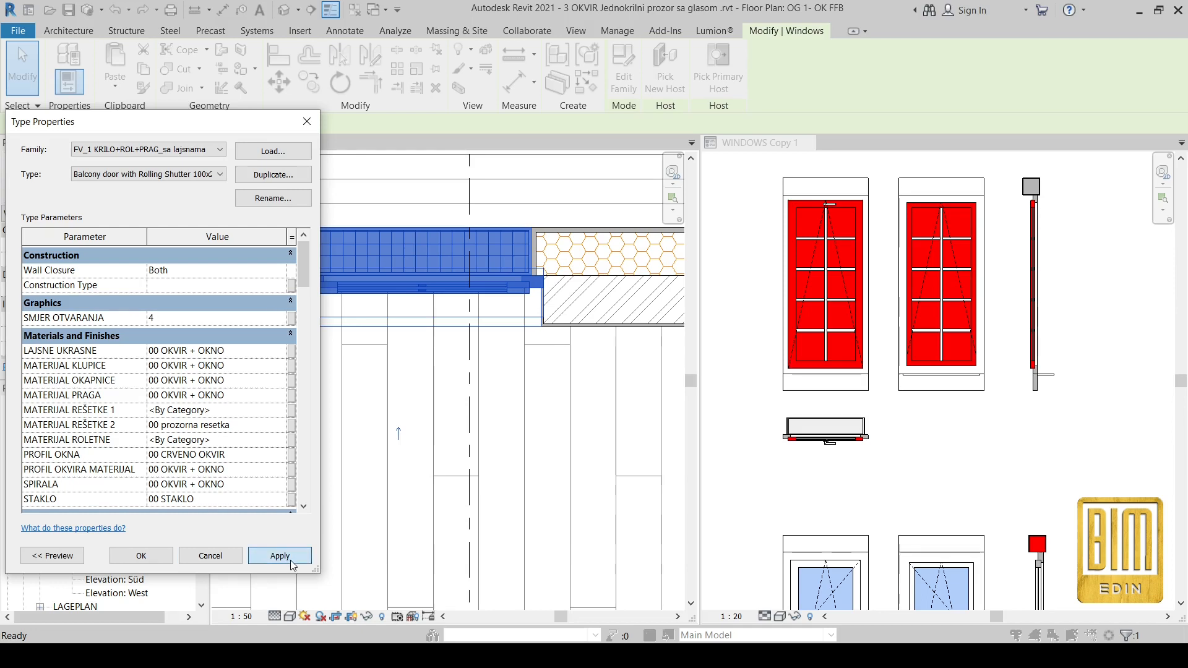
click(285, 557)
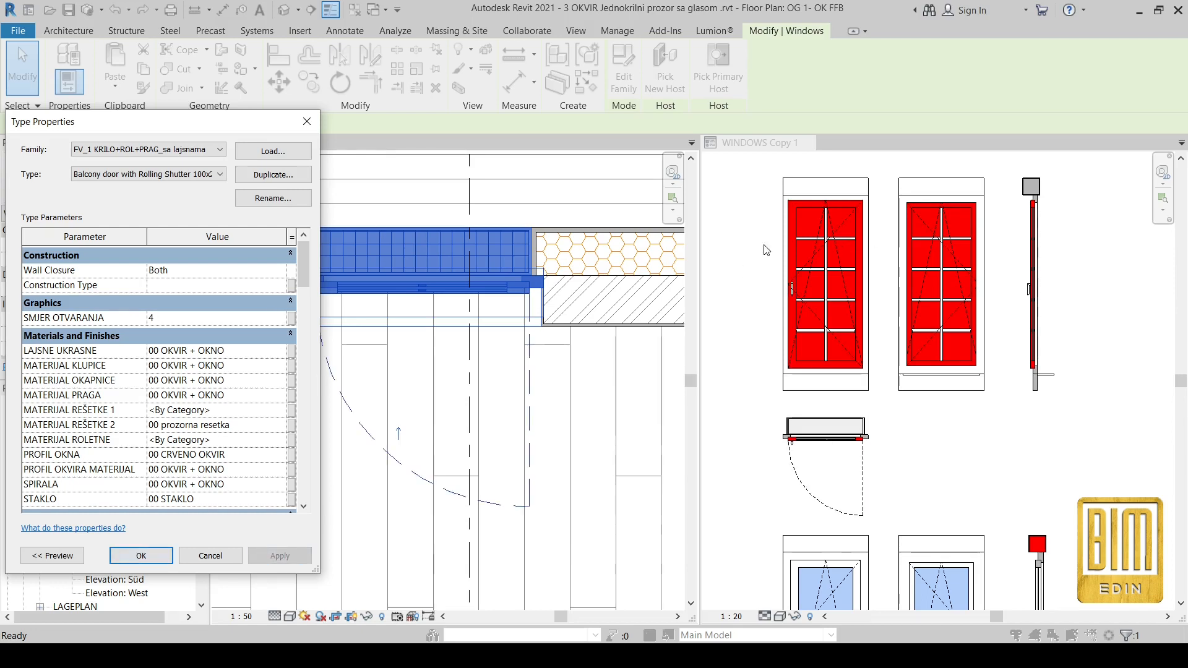
click(281, 318)
text(3)
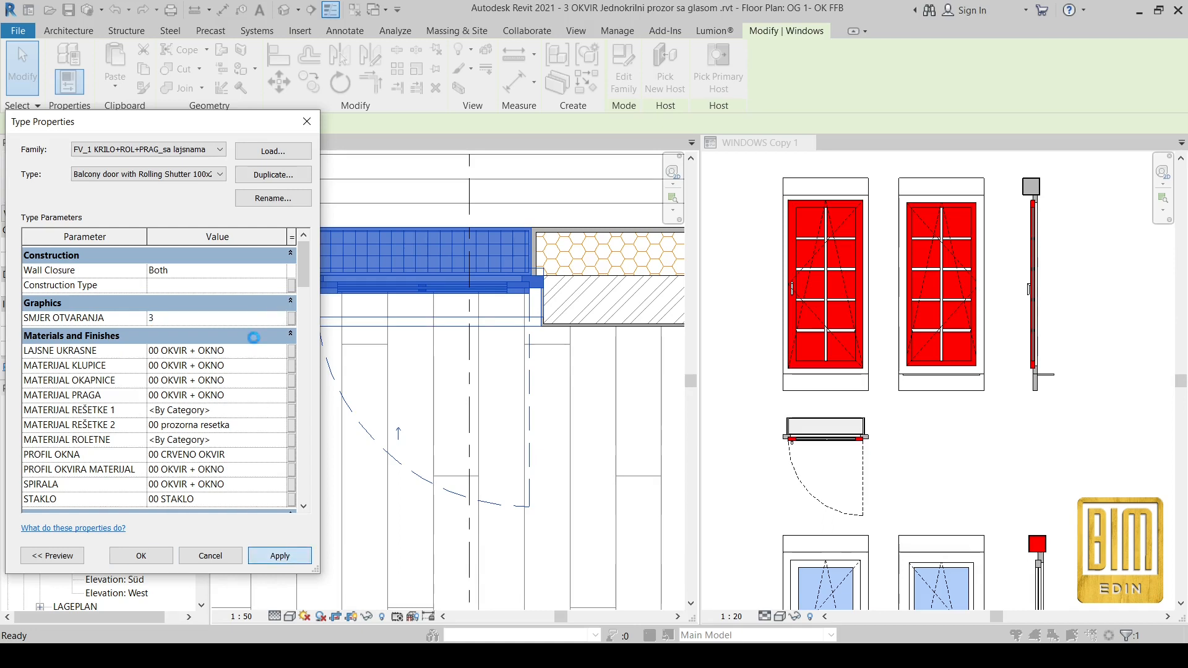
click(282, 320)
click(282, 321)
click(277, 555)
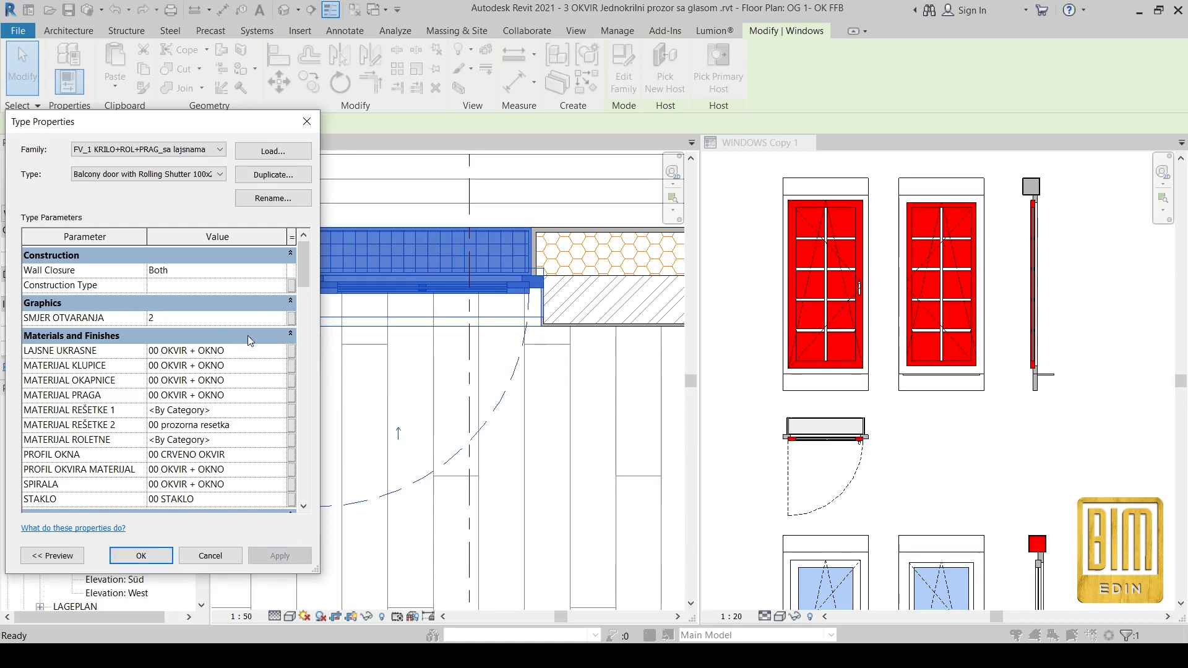
click(282, 319)
text(1)
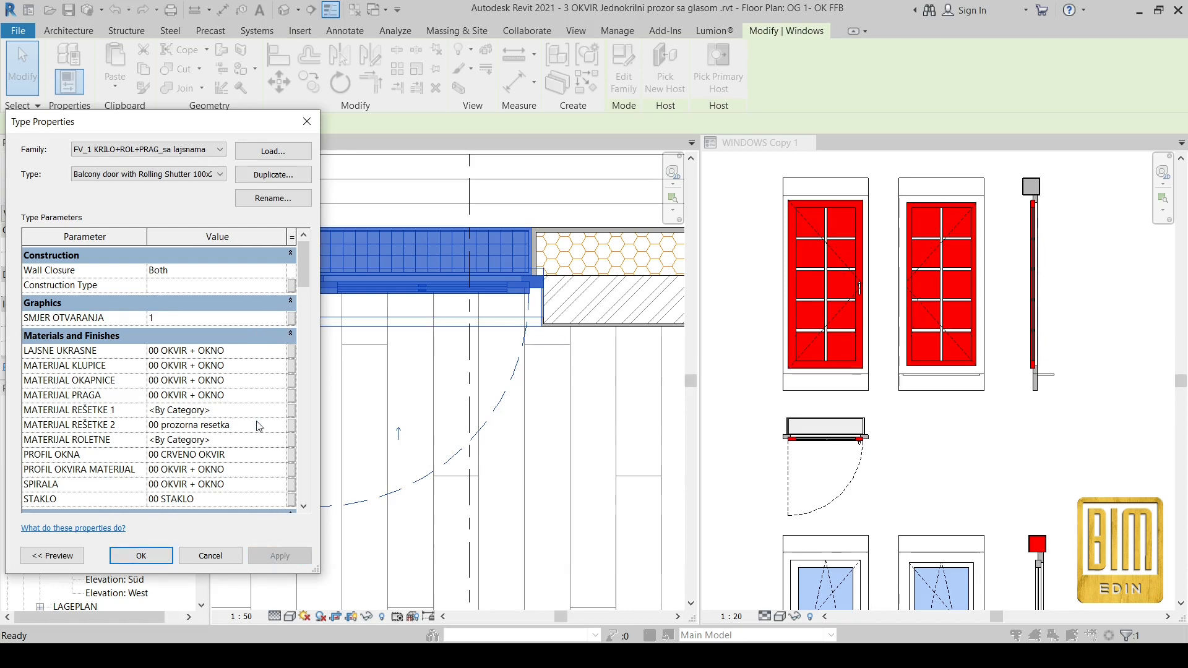
click(280, 321)
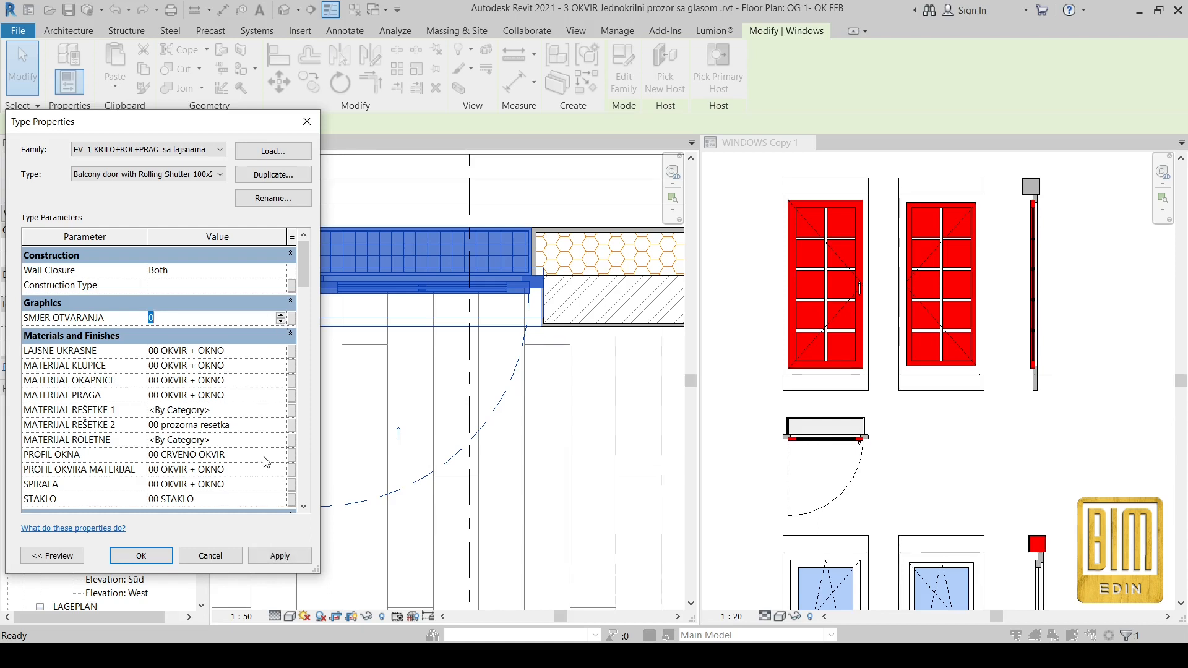
click(283, 557)
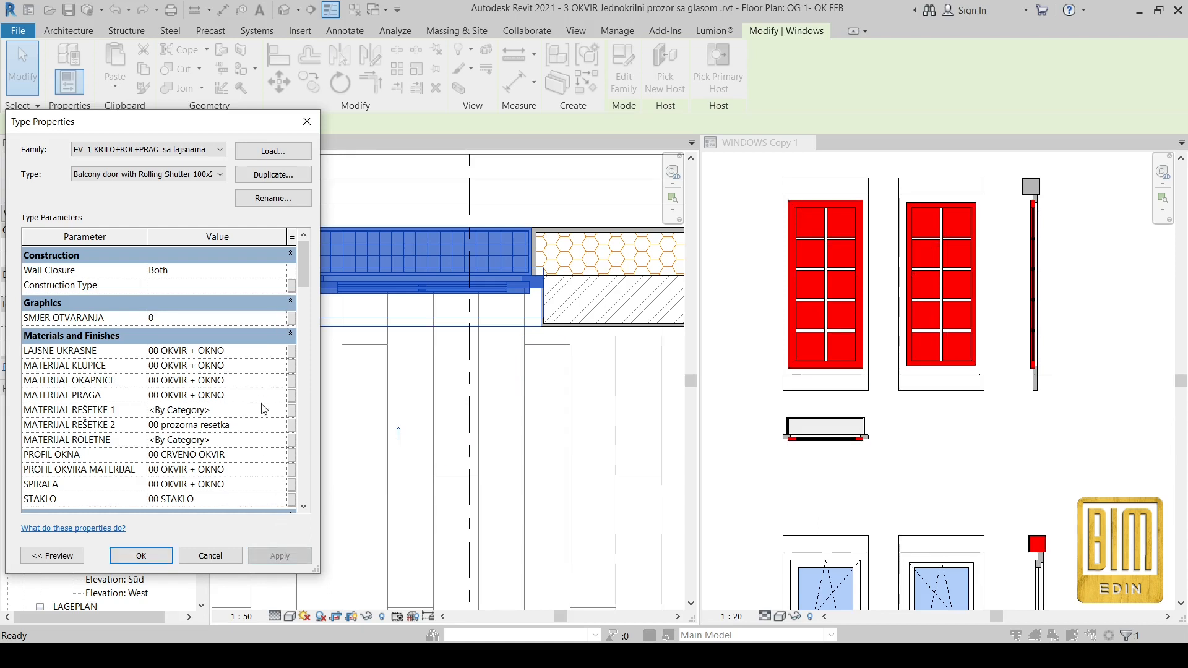
Apply 7 and then 5 as the balcony door type's SMJER OTVARANJA to compare the opening directions.
click(282, 316)
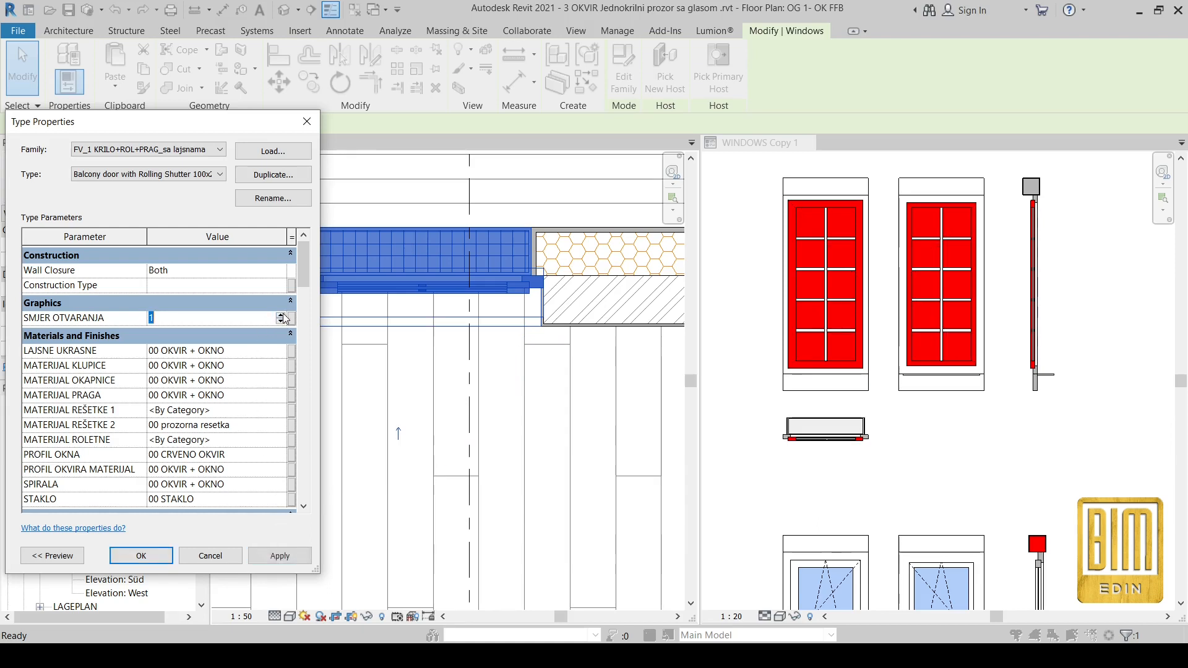
click(282, 316)
click(282, 316)
click(292, 557)
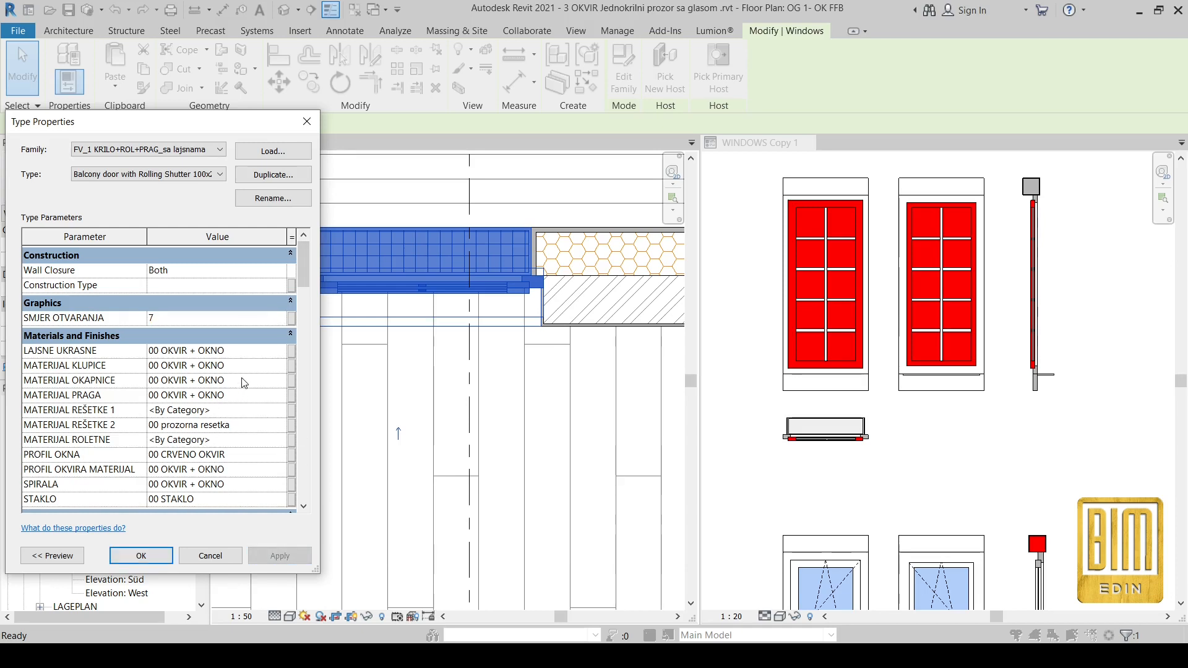
click(281, 321)
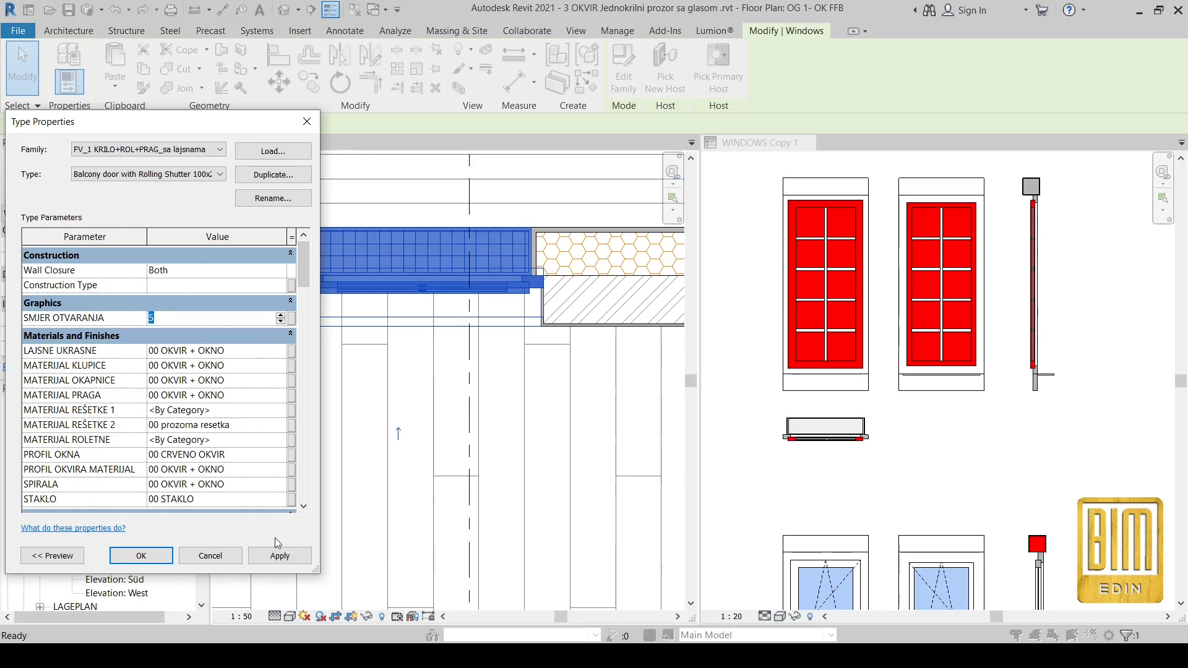
click(281, 554)
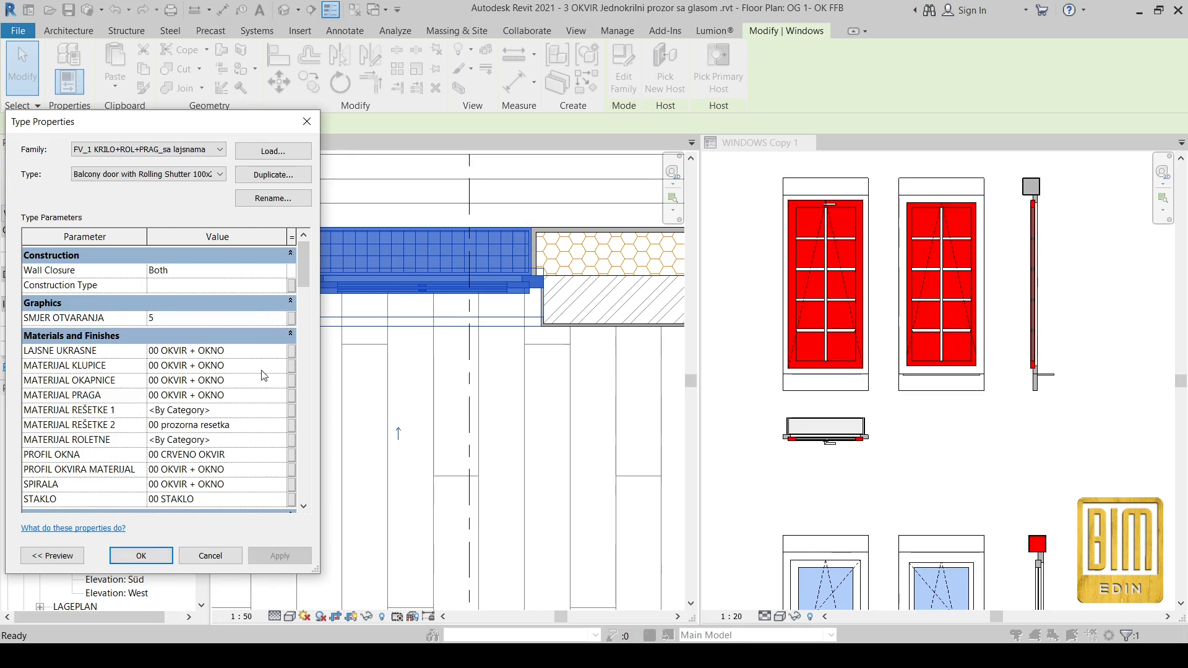
Set the balcony door type's SMJER OTVARANJA to the tilt-and-turn direction with the elevation handle on the right side and accept the type properties.
click(214, 335)
click(211, 318)
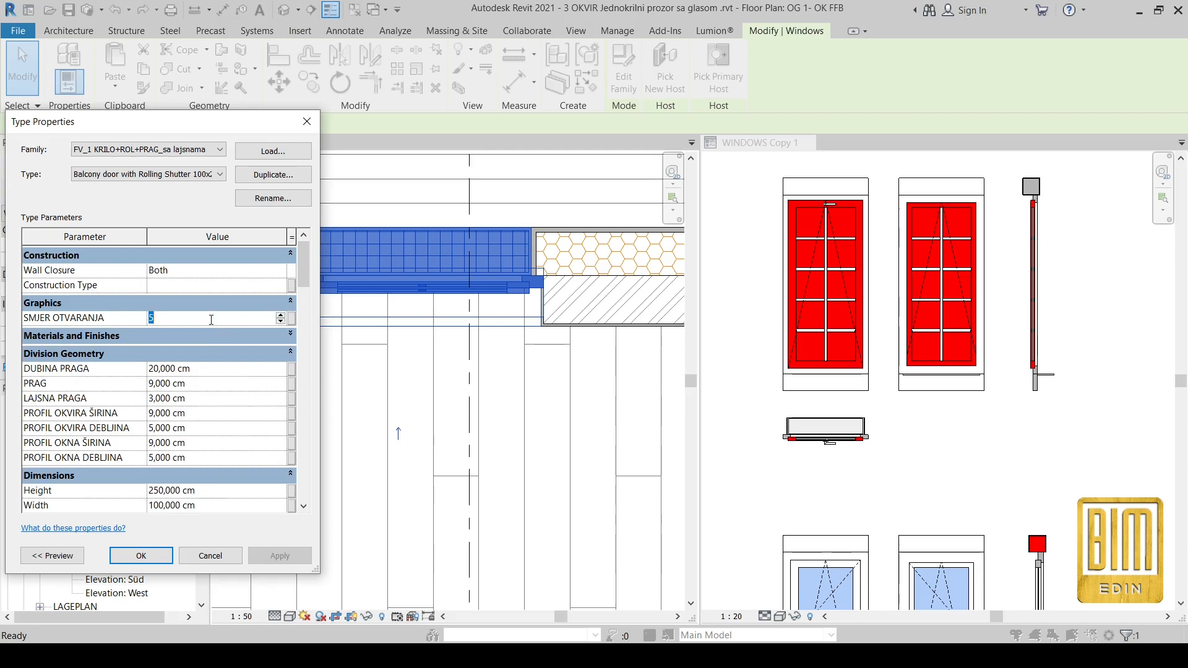
text(4)
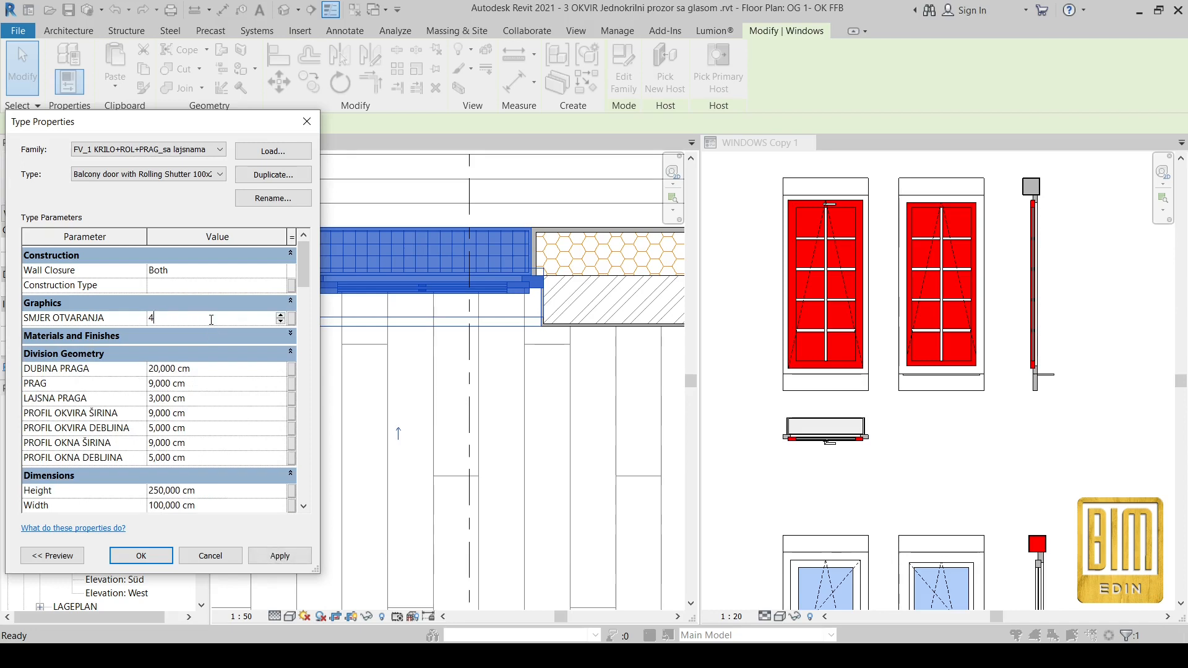
click(141, 555)
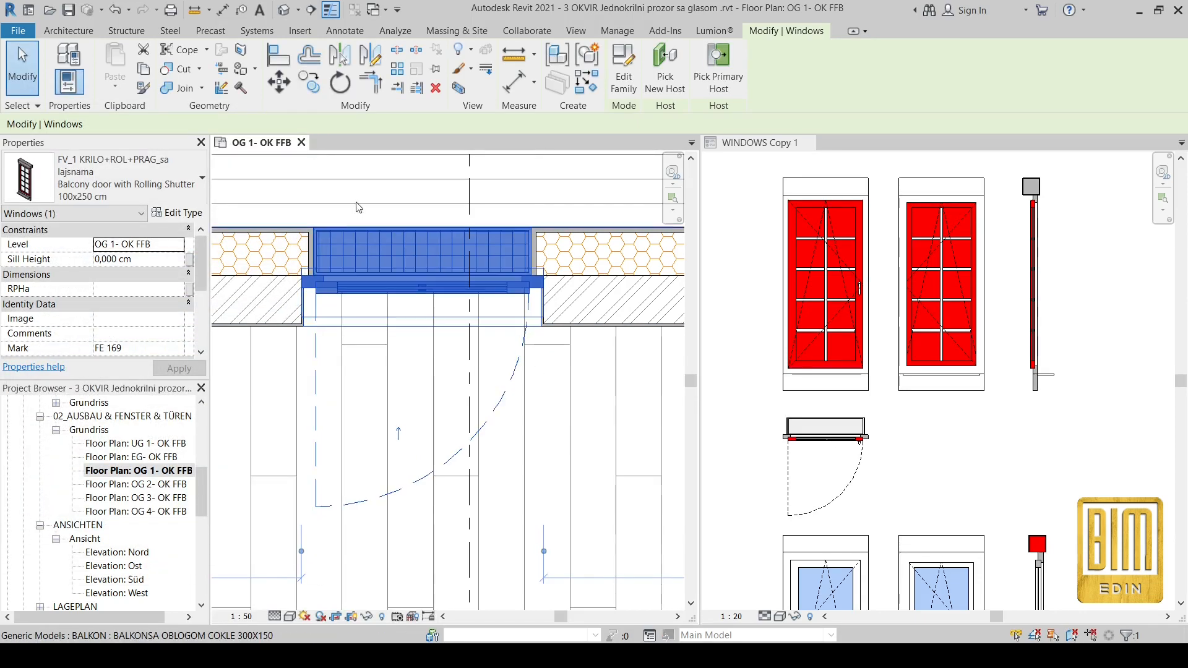
Close the WINDOWS Copy 1 legend and create a new family from the English Metric Generic Model.rft template.
click(808, 144)
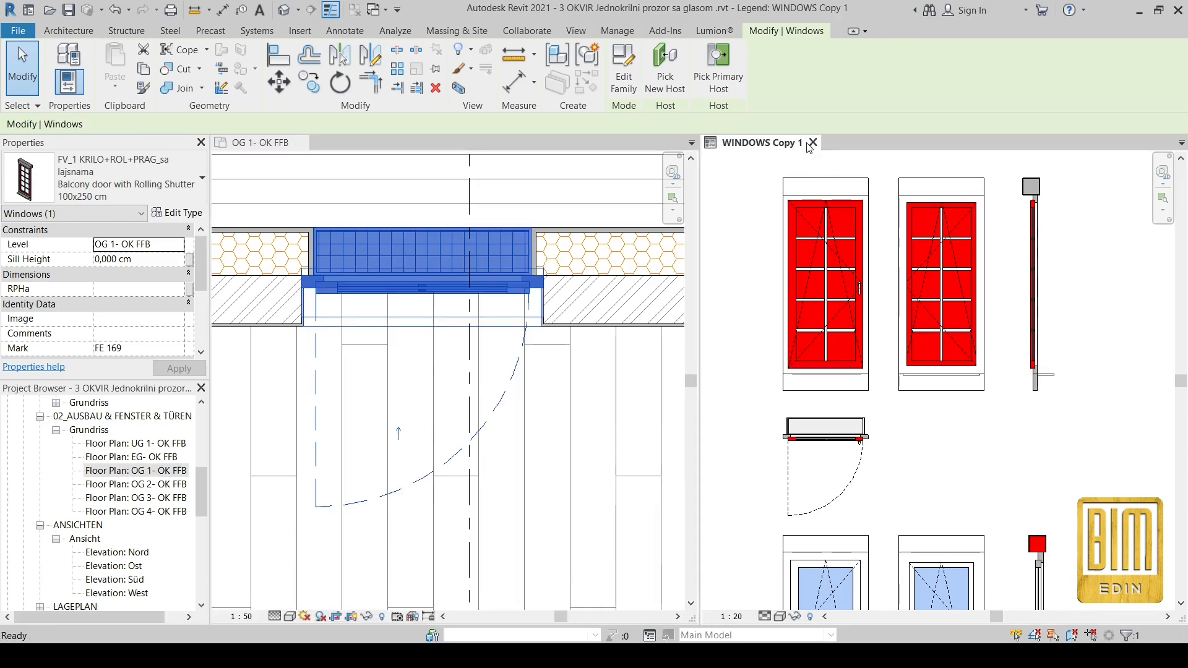
scroll(626, 425, down, 5)
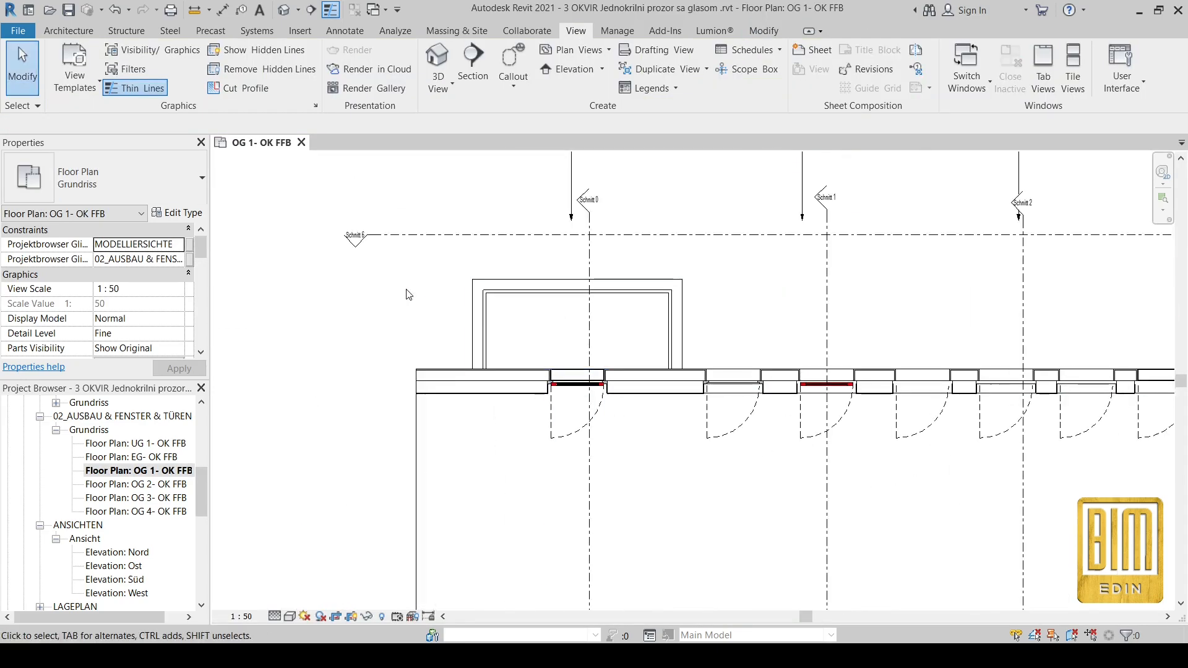
click(18, 31)
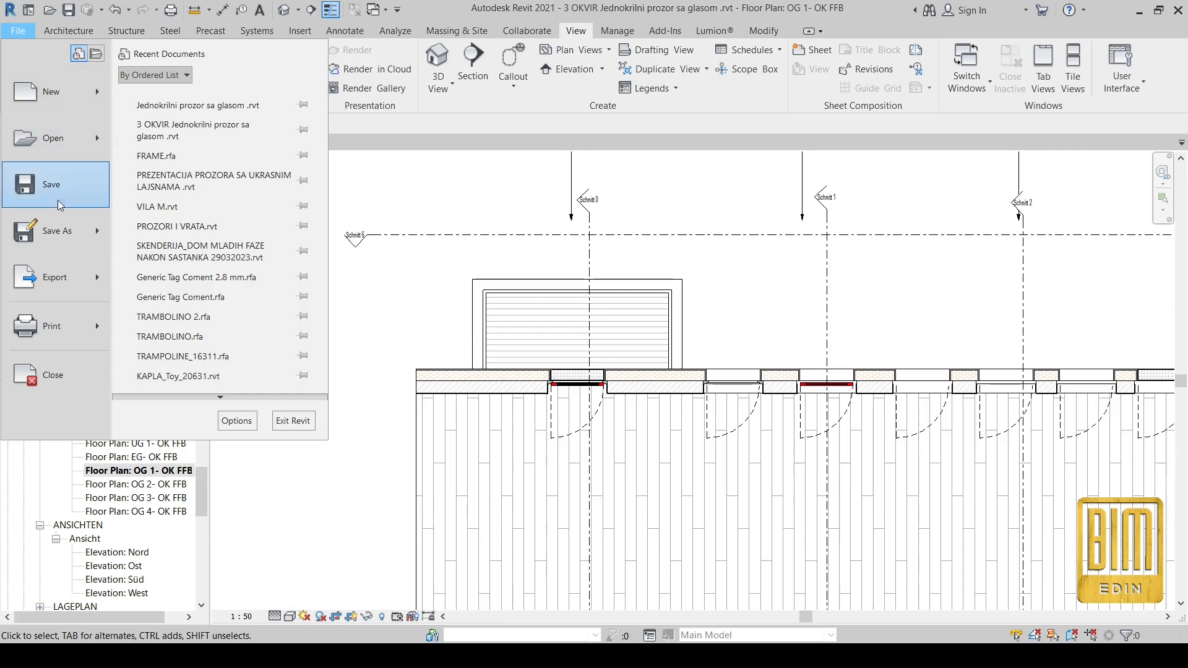
mouse_move(64, 98)
click(169, 132)
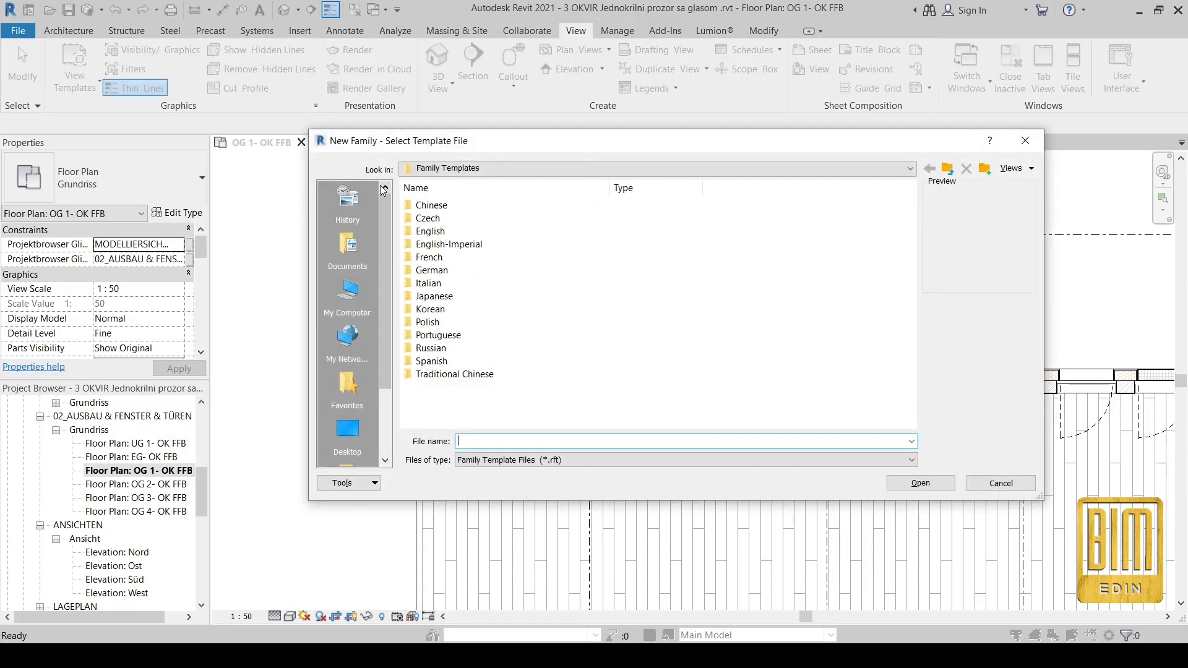
double_click(435, 232)
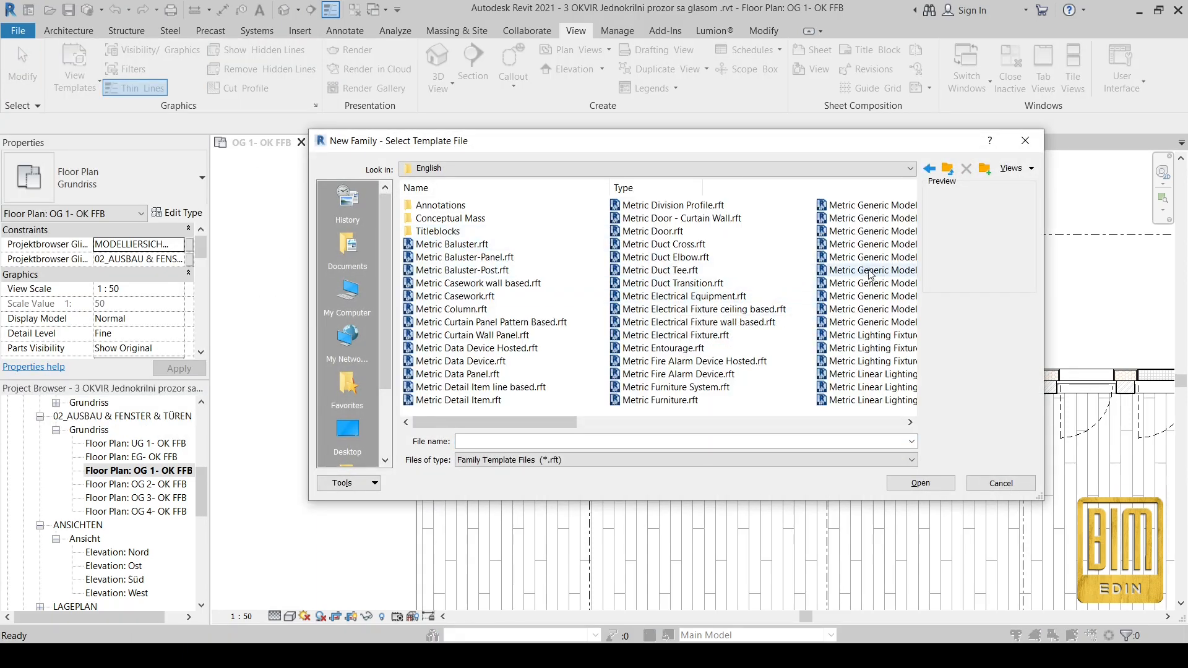
click(878, 322)
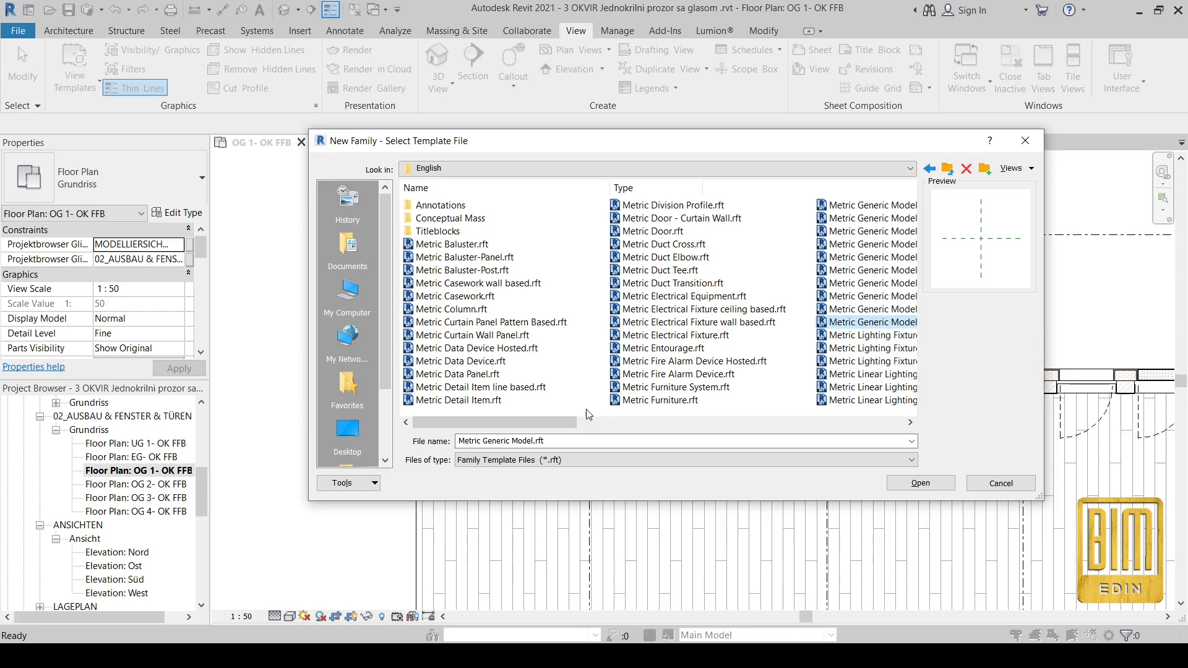
drag(562, 423, 624, 426)
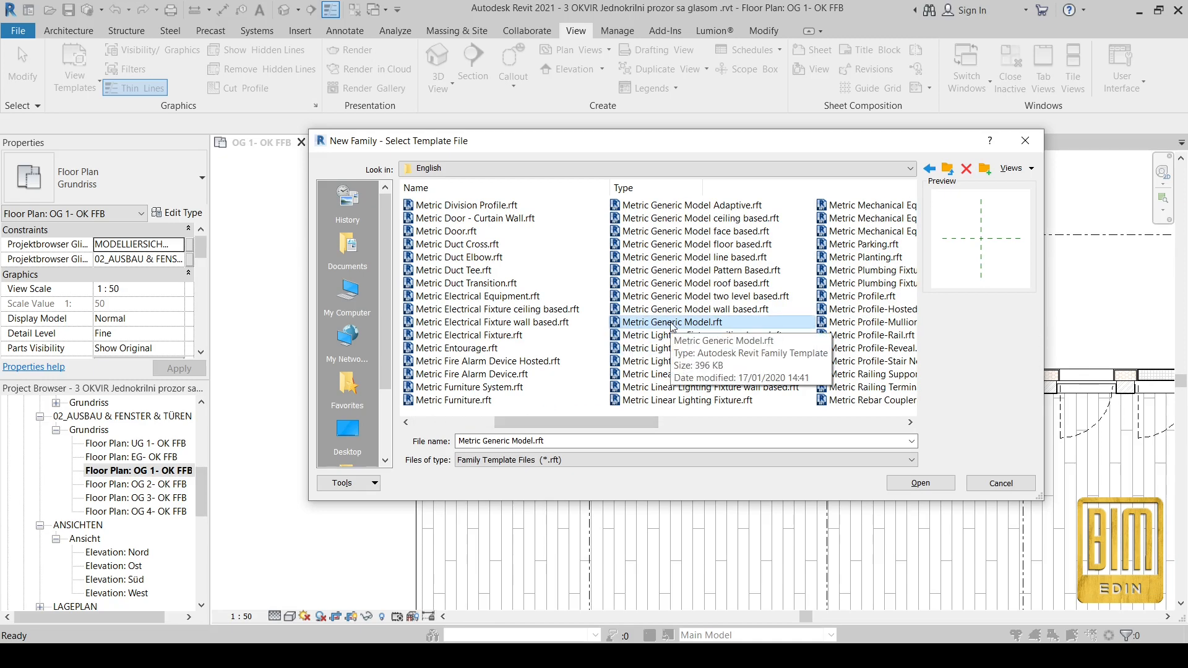
click(917, 489)
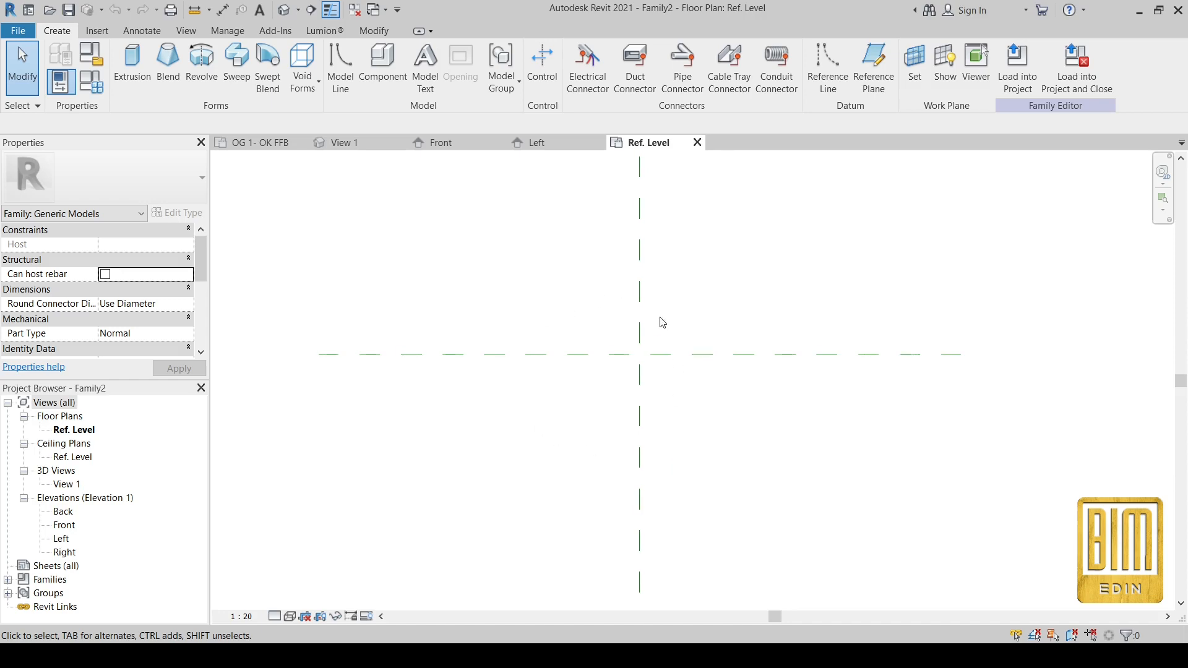
Draw a vertical reference plane about 995 mm to the left of the Center (Left/Right) plane, crossing the Center (Front/Back) plane.
click(643, 262)
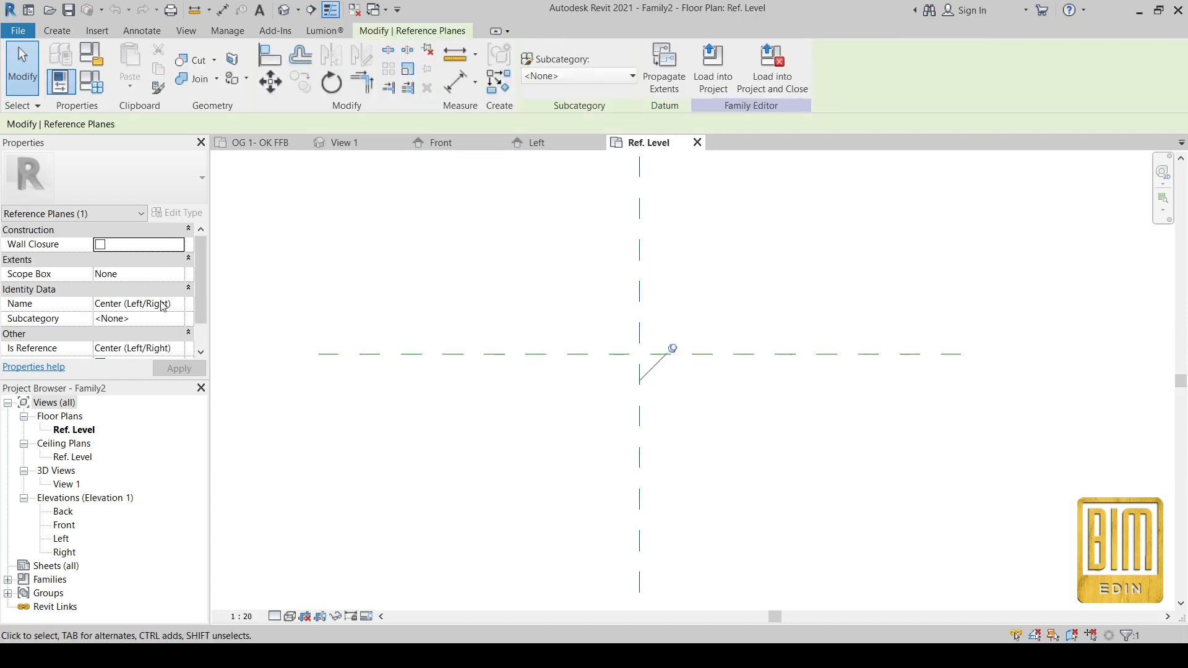
click(593, 354)
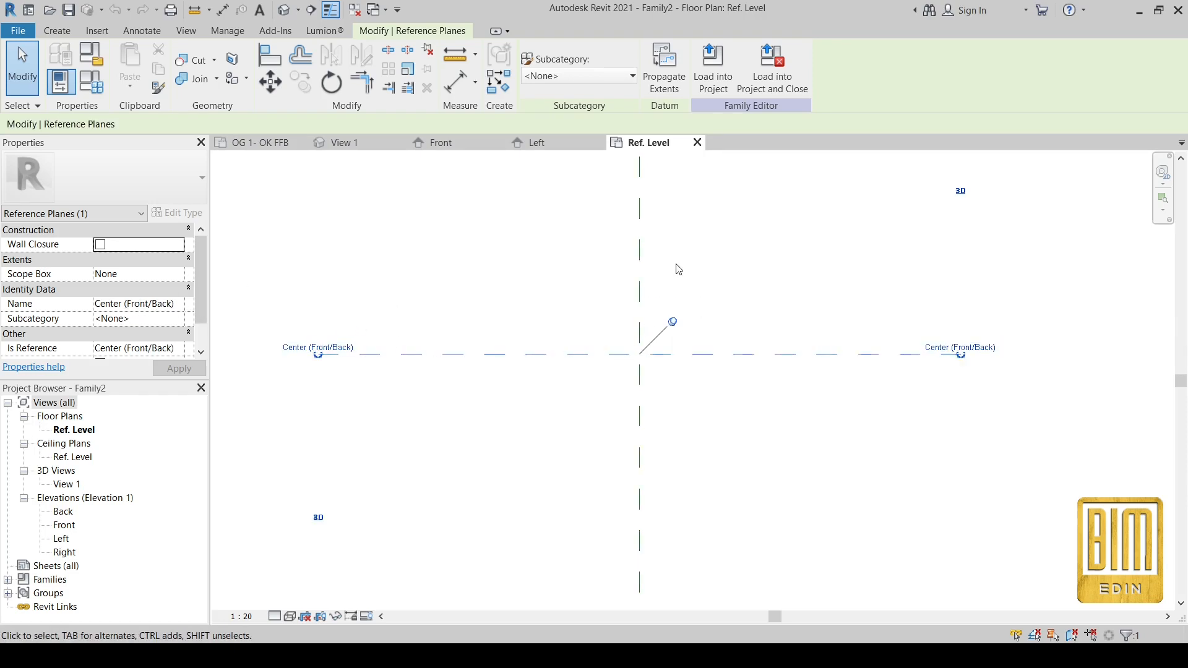
scroll(829, 323, down, 2)
scroll(614, 319, up, 2)
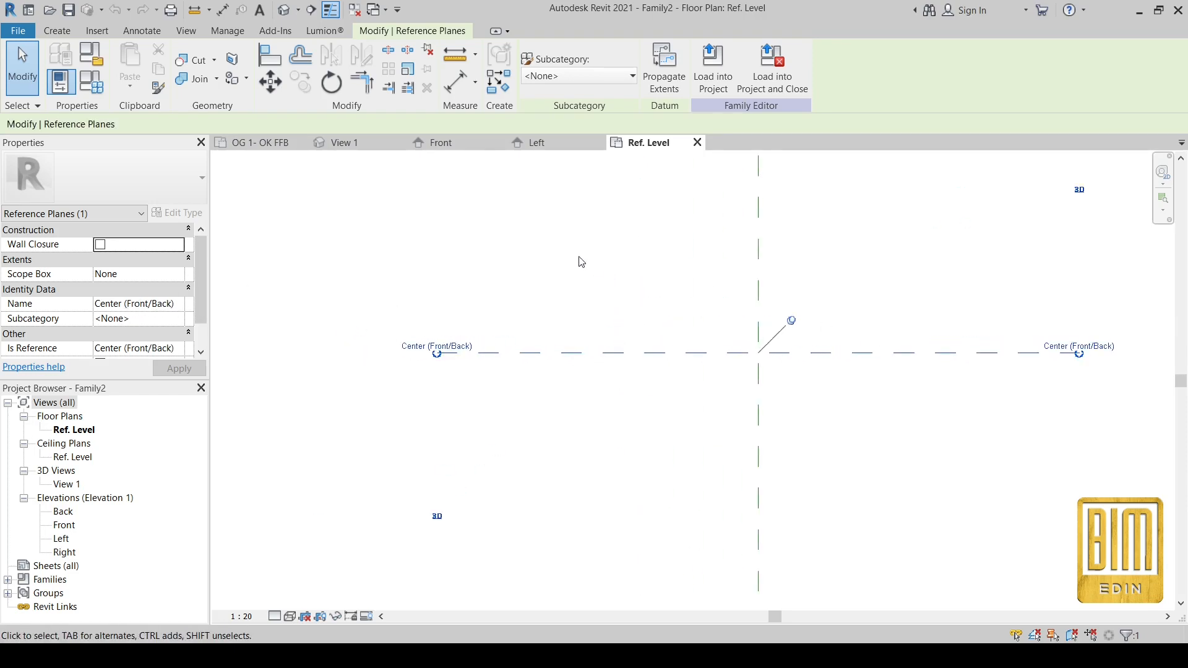
click(56, 31)
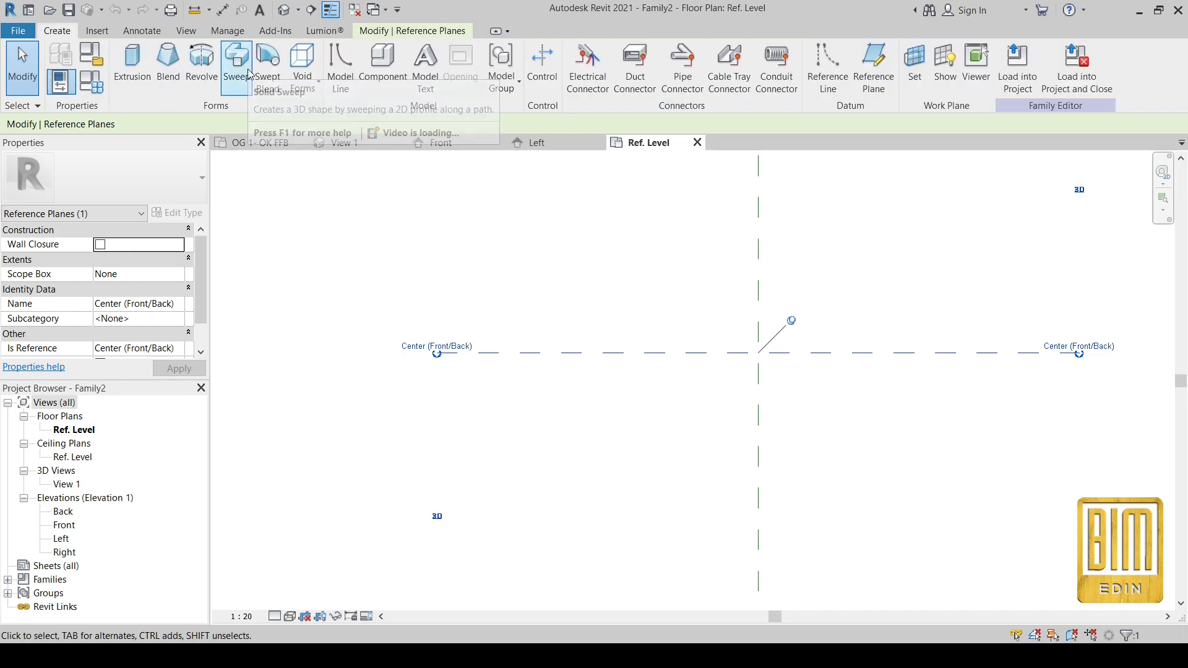
click(873, 69)
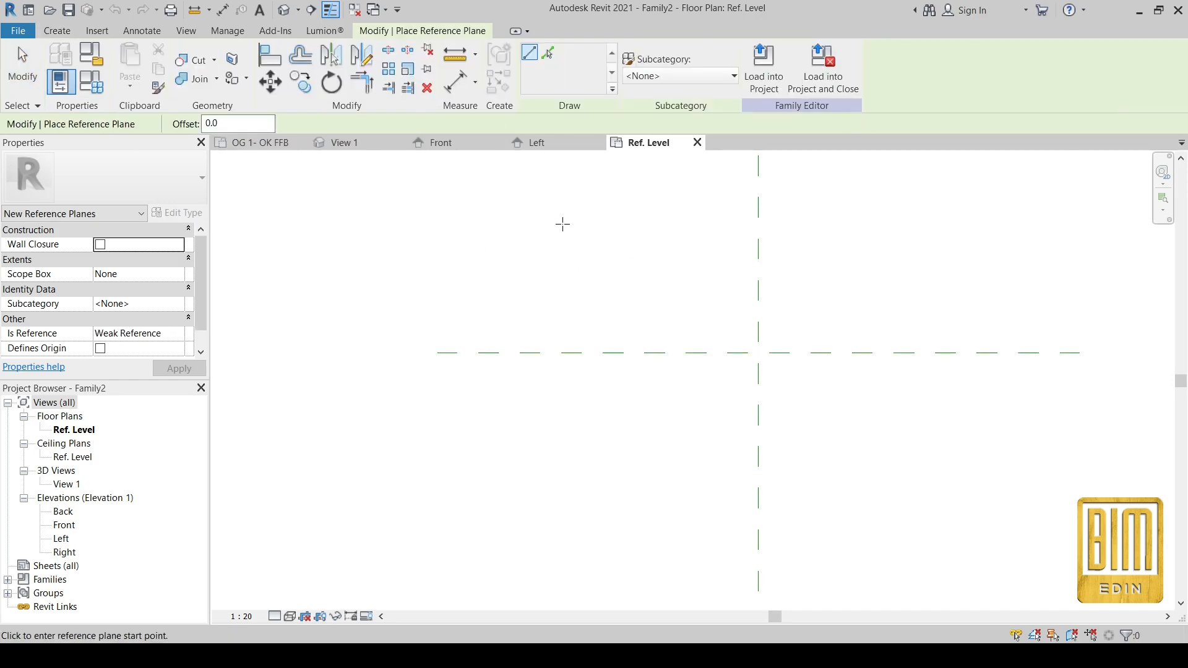
scroll(578, 248, down, 1)
click(593, 197)
click(594, 480)
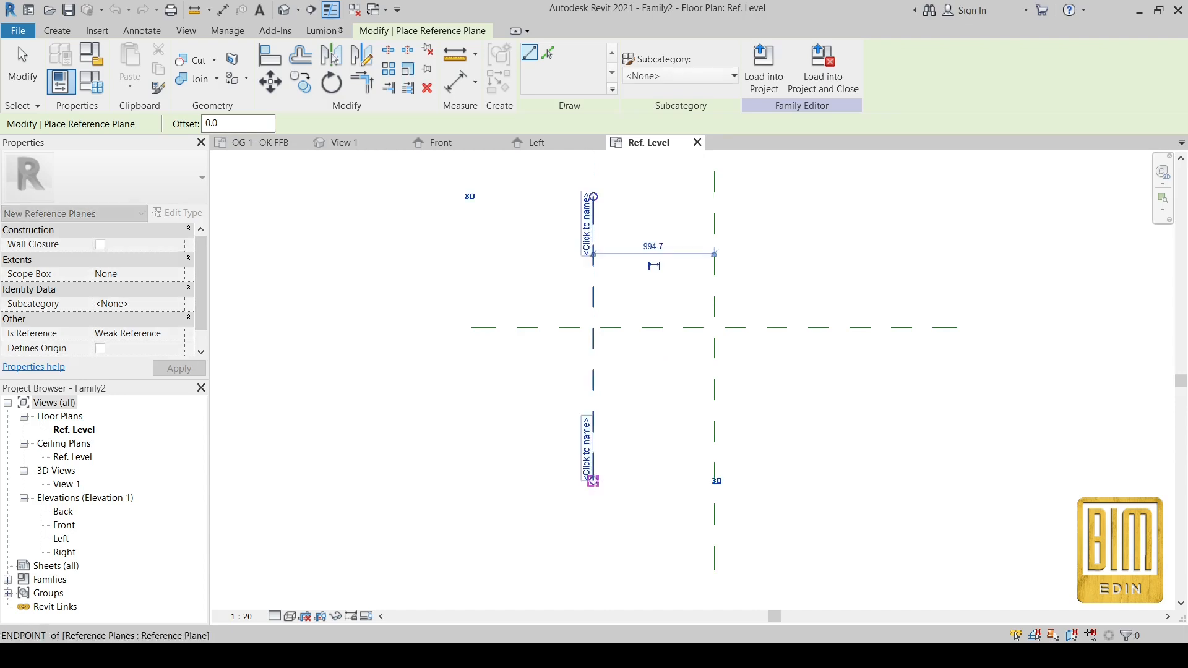
click(21, 71)
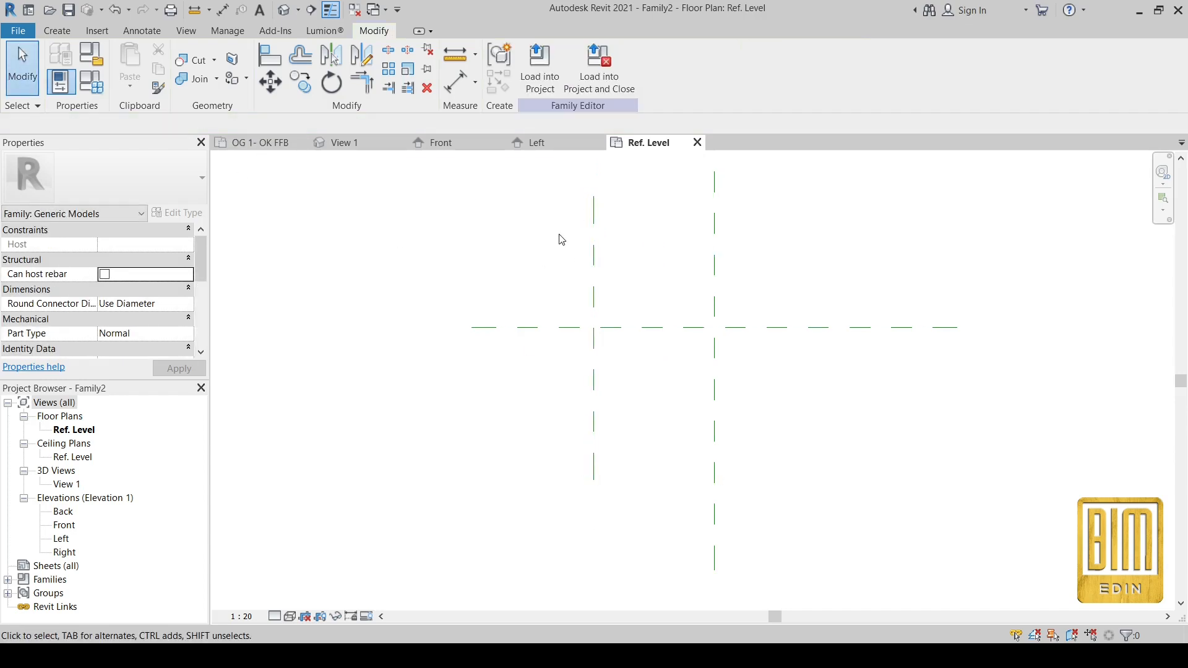
Configure the family's length units to centimeters with 2 decimal places.
key(u)
key(n)
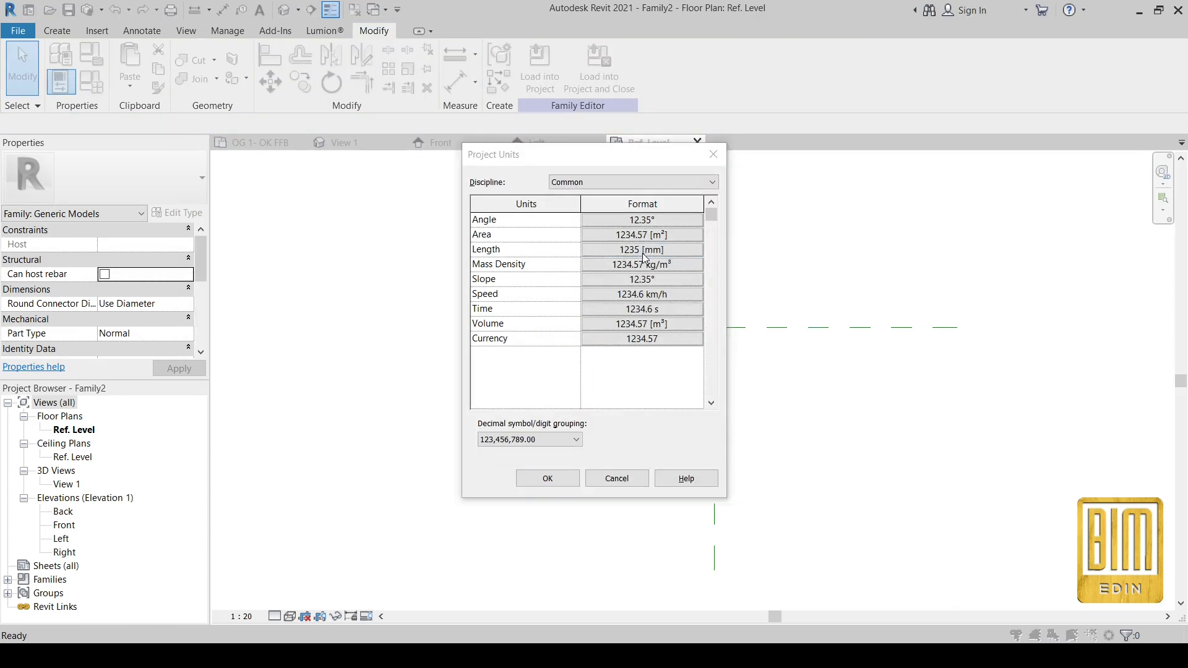
click(643, 249)
click(636, 247)
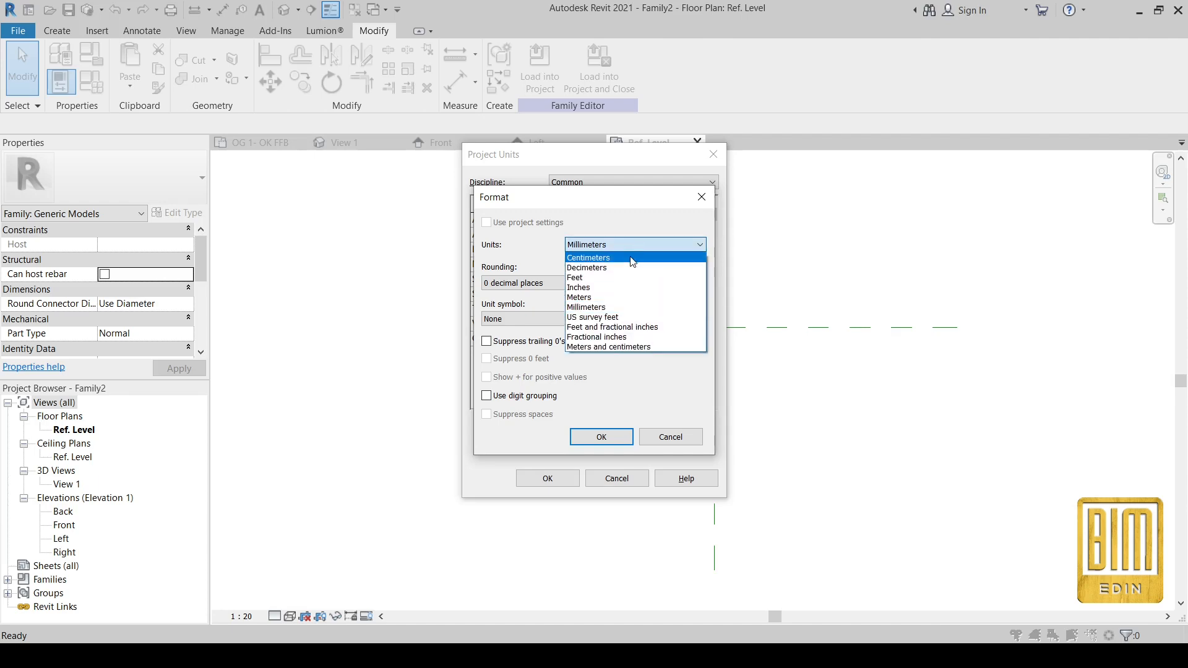
click(632, 259)
click(538, 283)
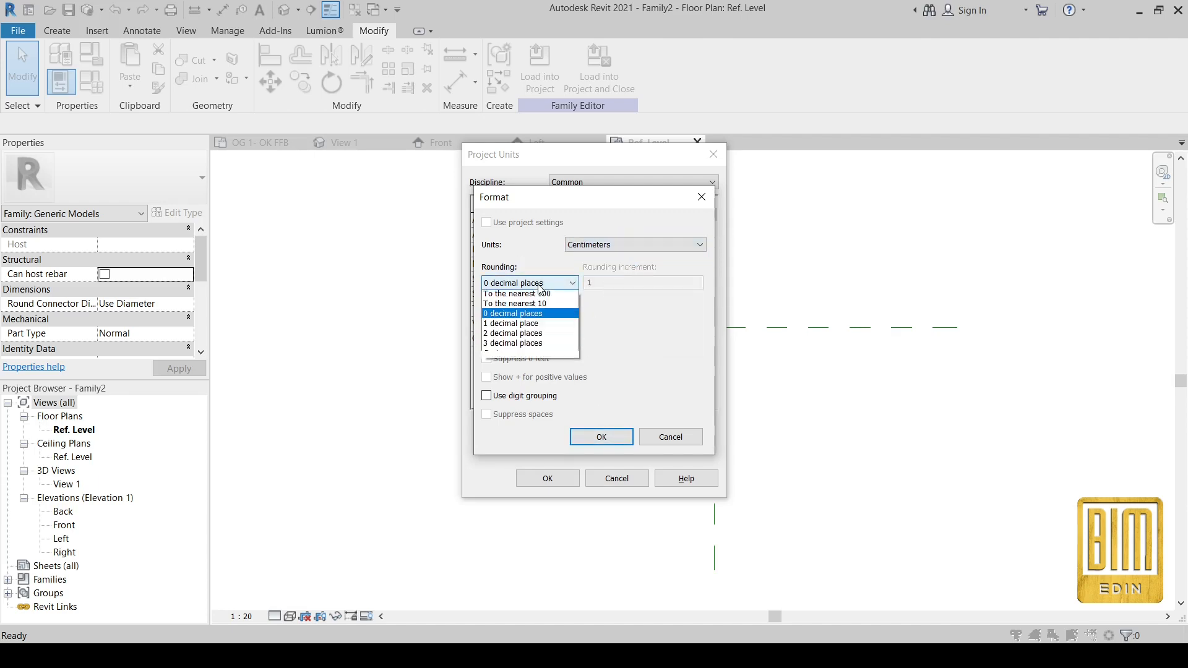
click(530, 339)
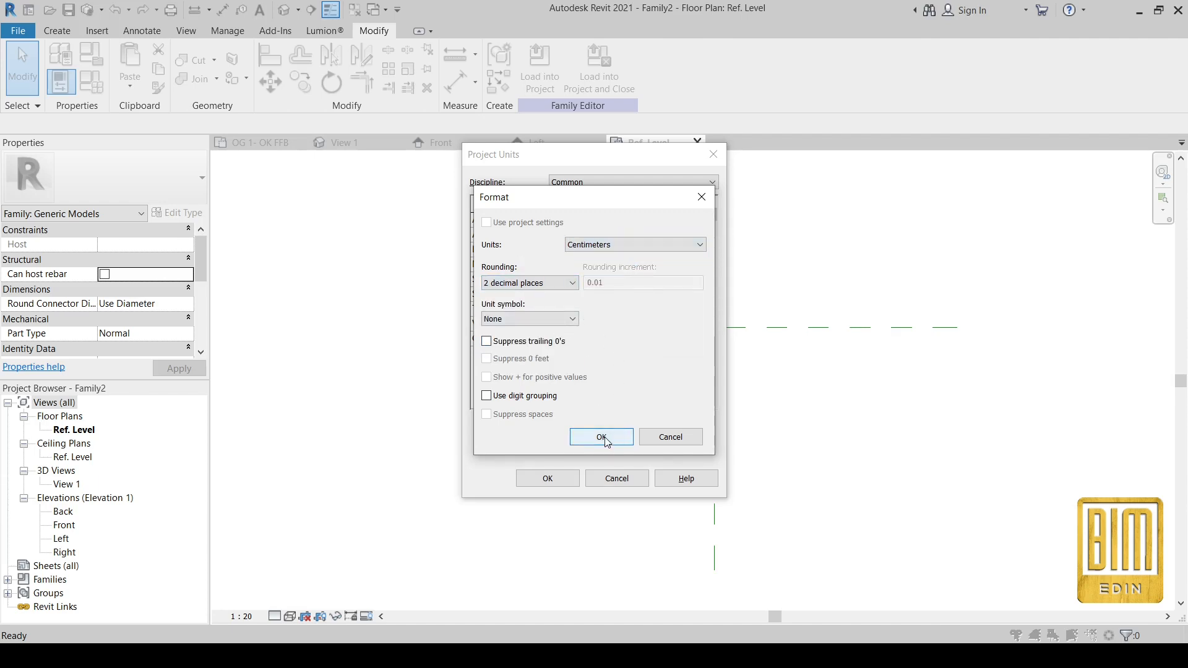
click(605, 438)
click(545, 477)
Set the new vertical reference plane's distance from the Center (Left/Right) plane to 100 cm and mirror it about that center plane.
click(595, 251)
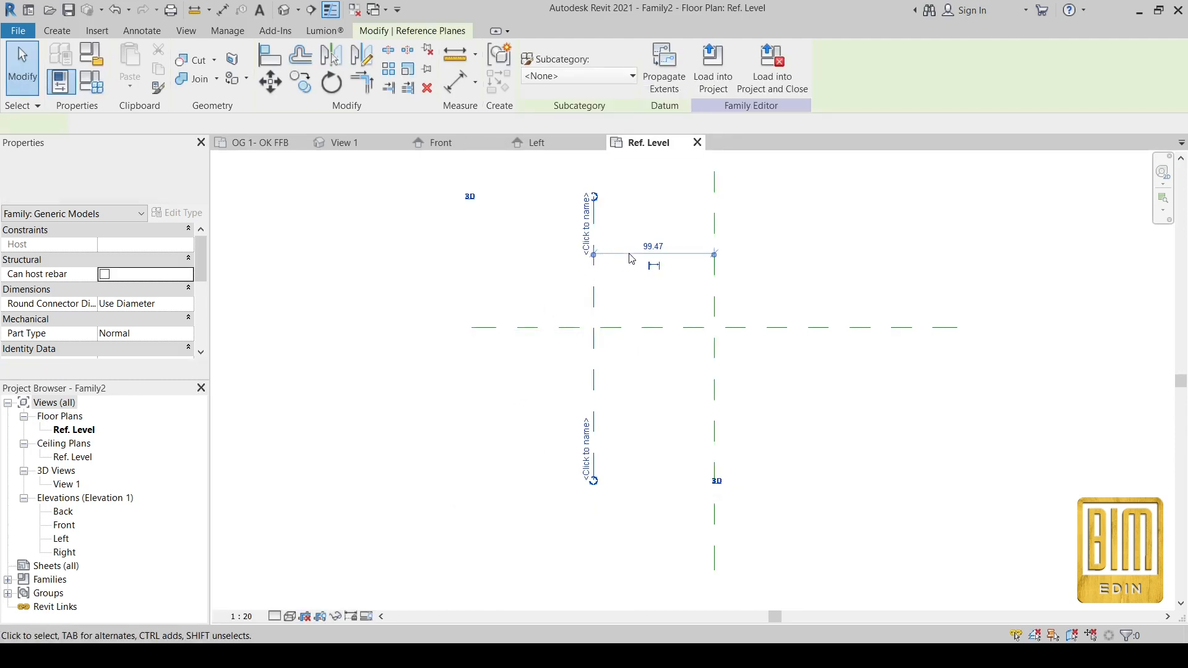
scroll(631, 253, up, 2)
click(659, 244)
text(100)
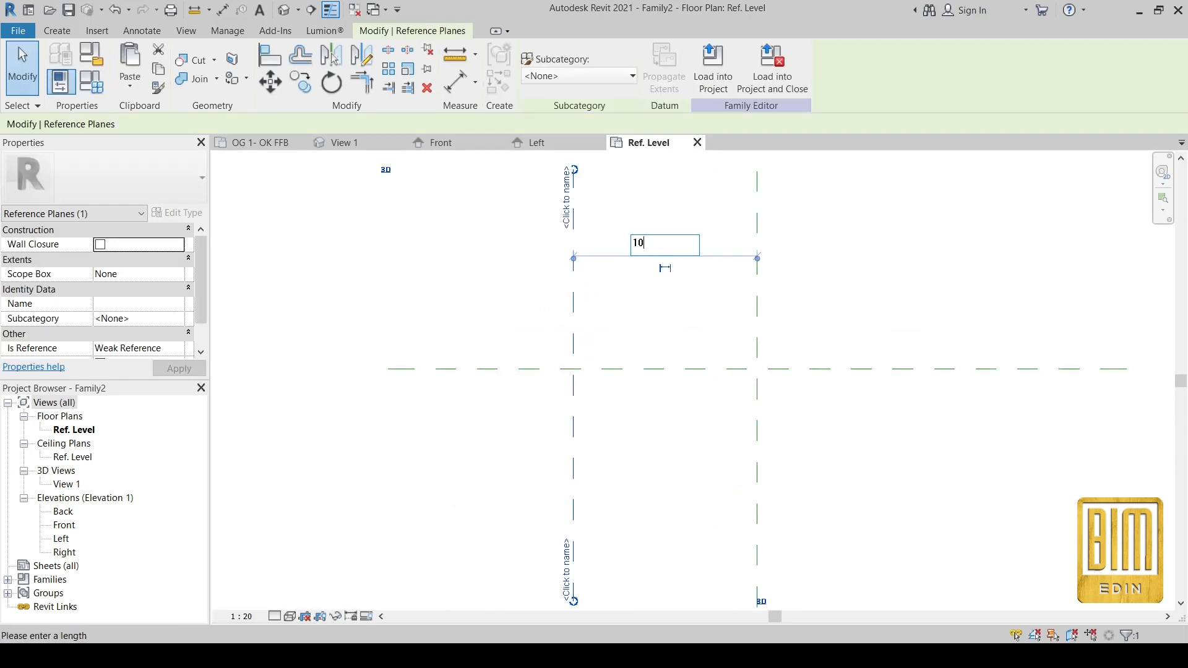
key(Return)
scroll(631, 319, down, 1)
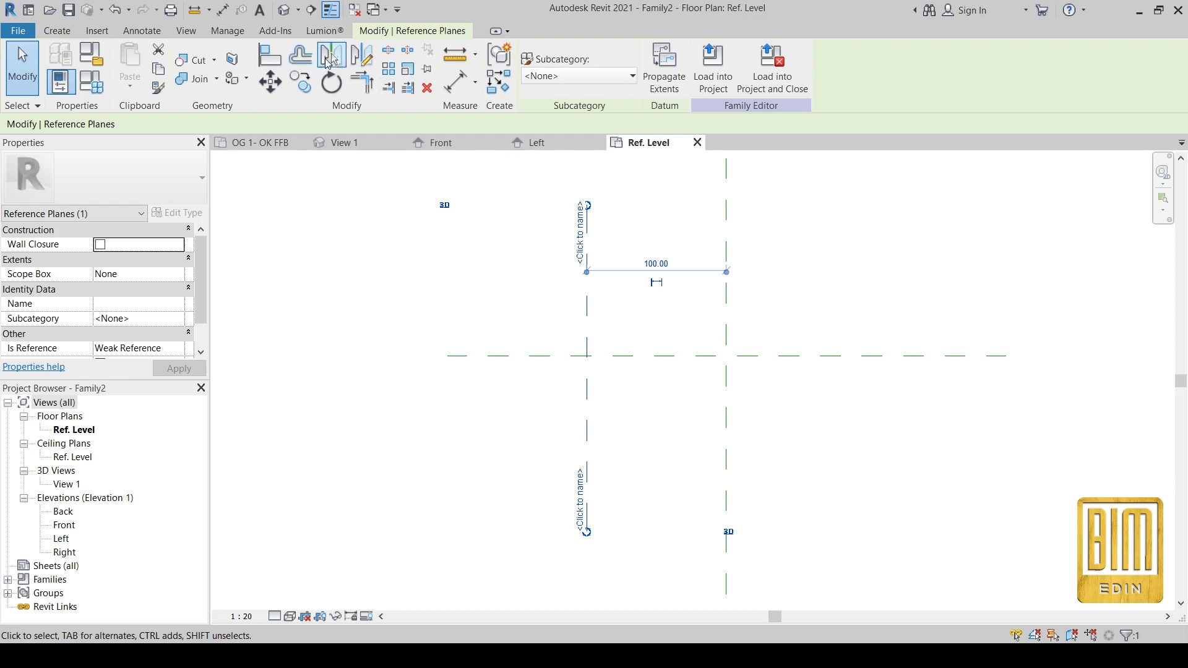
click(332, 57)
click(726, 272)
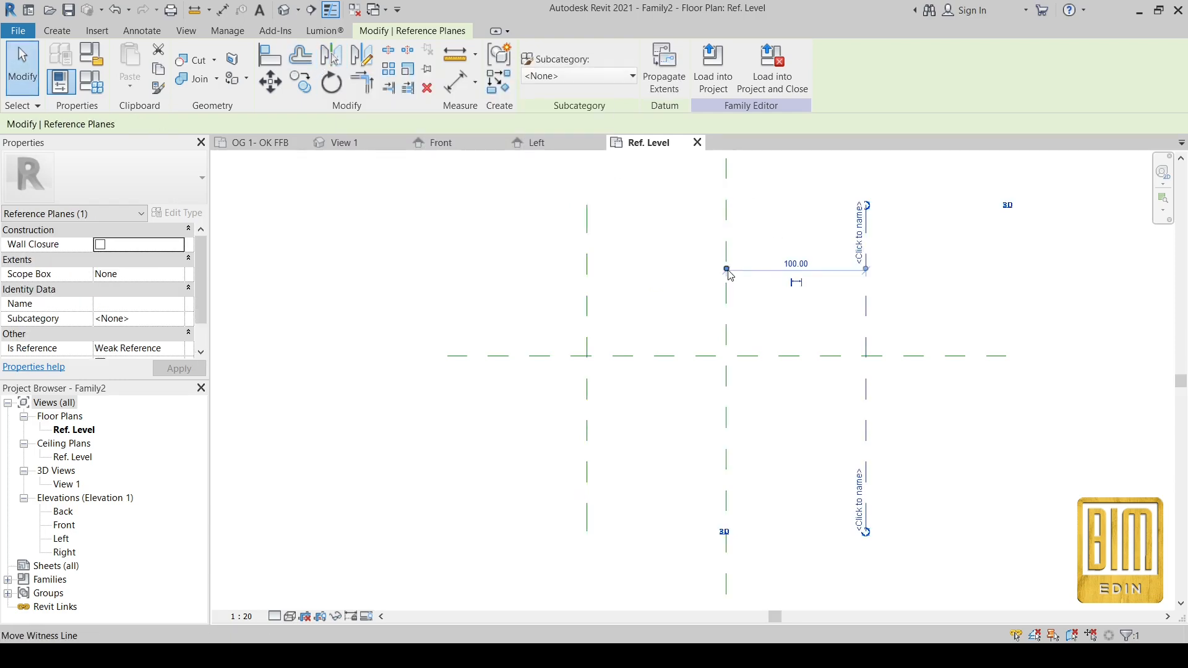
Place an aligned dimension string across the two outer vertical reference planes and the Center (Left/Right) plane.
click(665, 264)
key(d)
key(i)
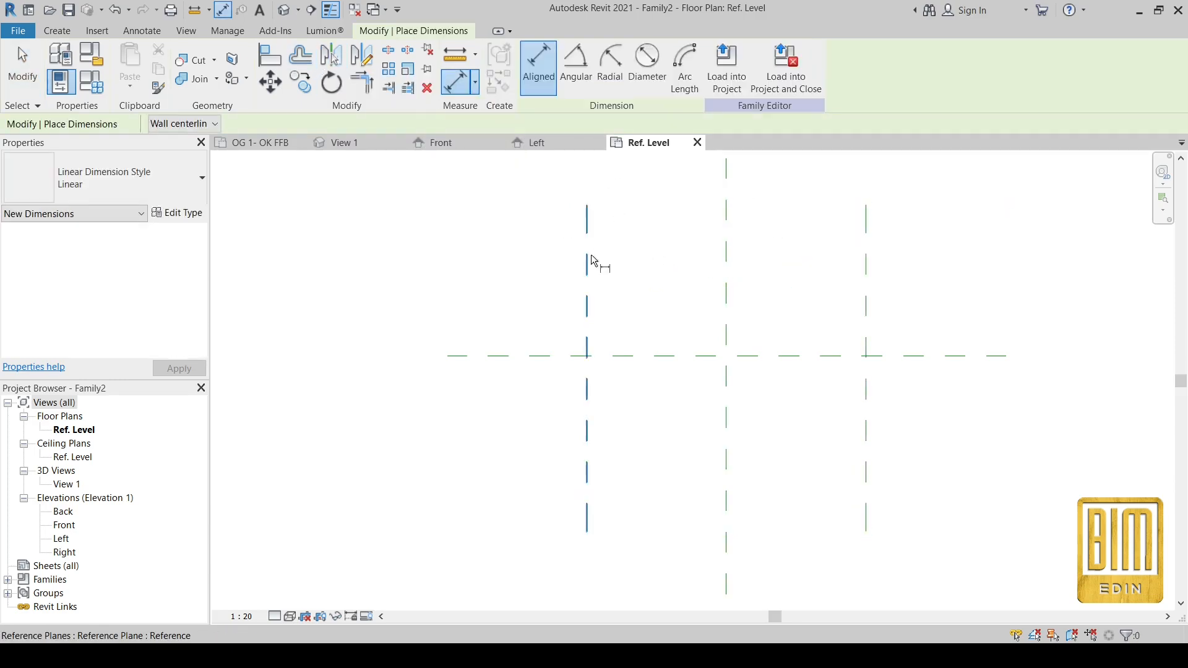
click(587, 266)
click(867, 290)
click(728, 277)
scroll(733, 276, down, 5)
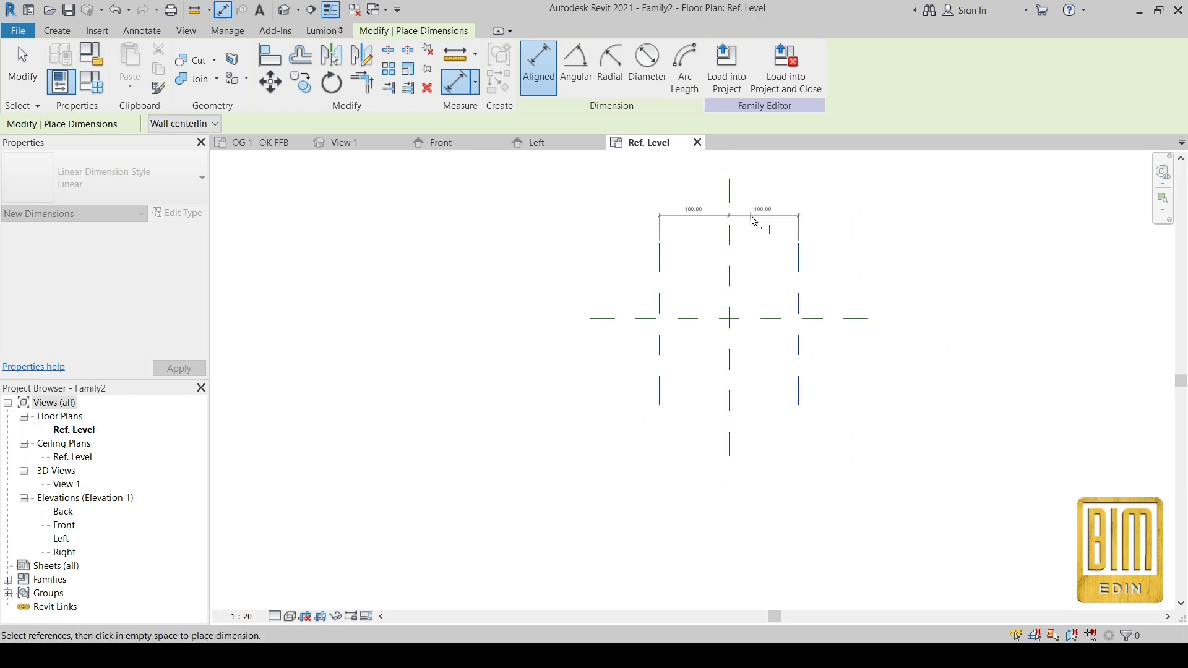
click(751, 215)
Apply the EQ constraint to the dimension string so the vertical planes stay equally spaced about the center.
scroll(751, 214, up, 4)
scroll(711, 199, up, 3)
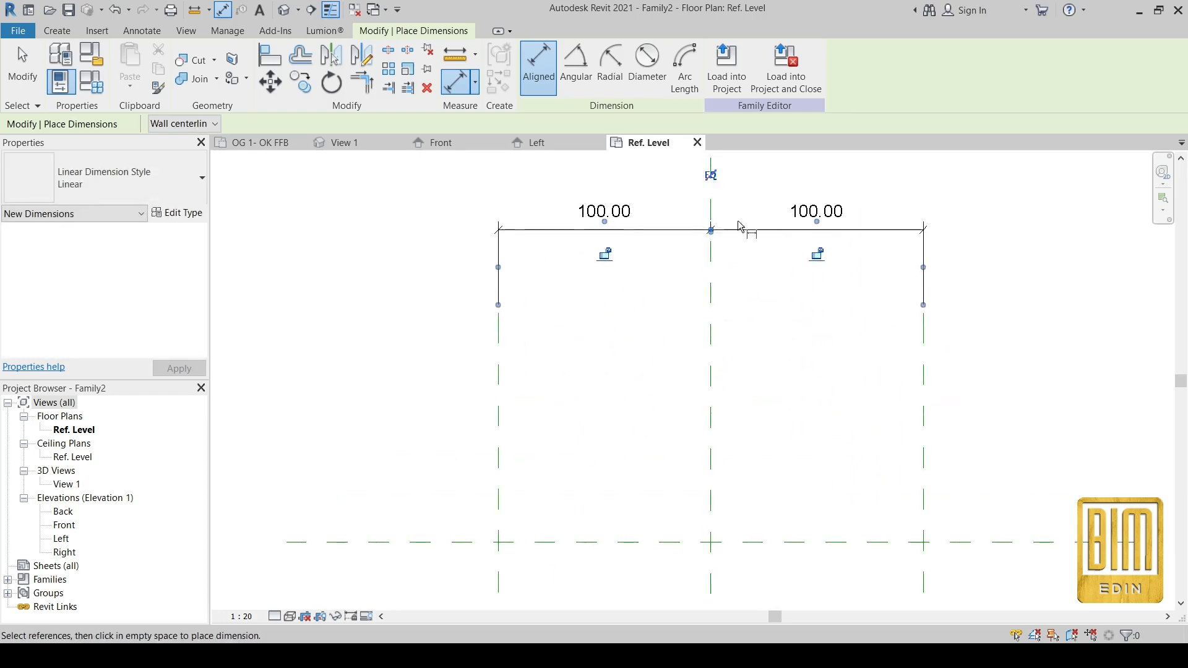
scroll(737, 296, down, 2)
scroll(736, 294, up, 2)
click(716, 266)
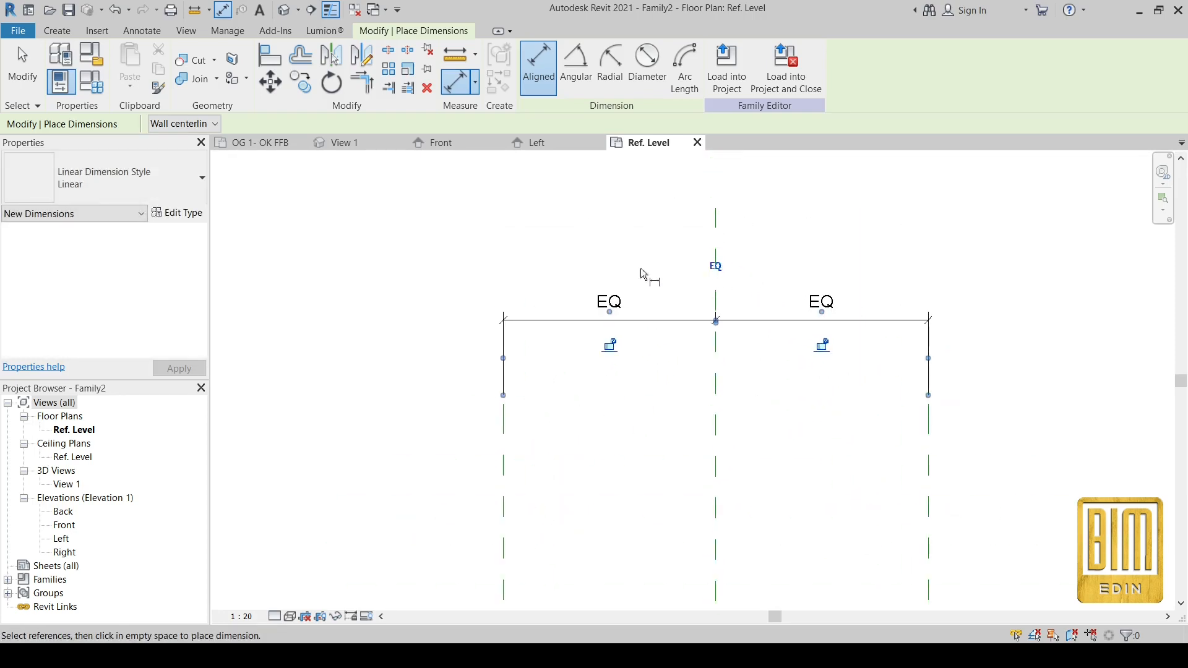
click(16, 83)
scroll(708, 266, down, 2)
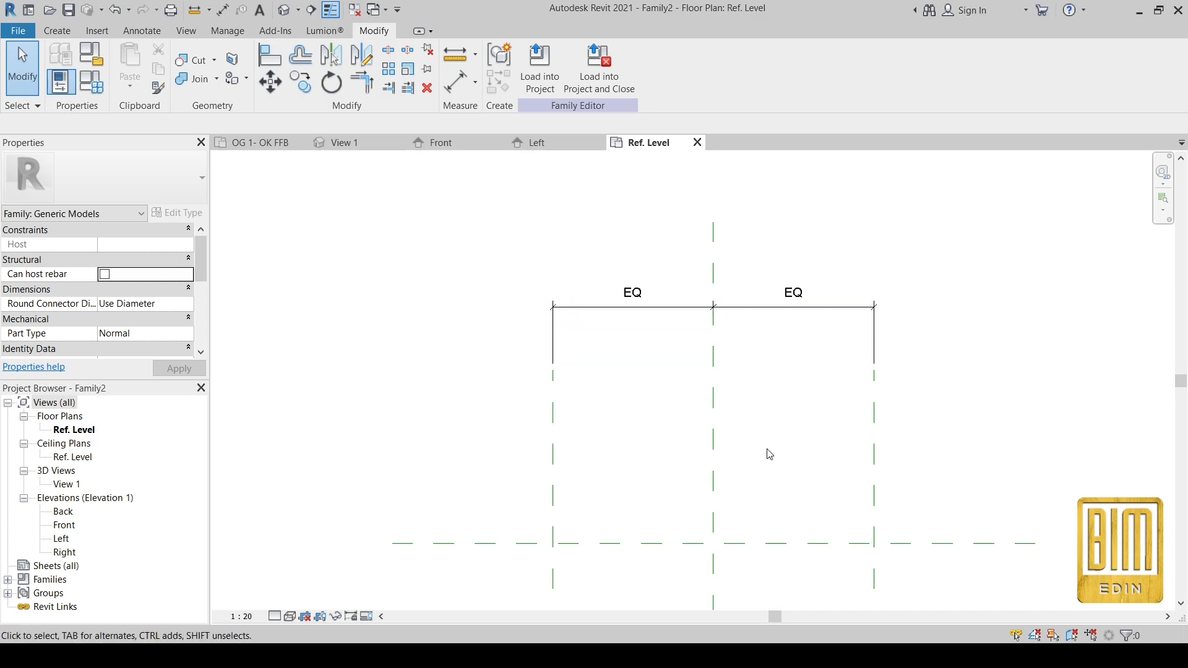
Place an overall aligned dimension between the two outer vertical reference planes, above the EQ dimension string.
scroll(711, 297, up, 2)
scroll(698, 263, down, 2)
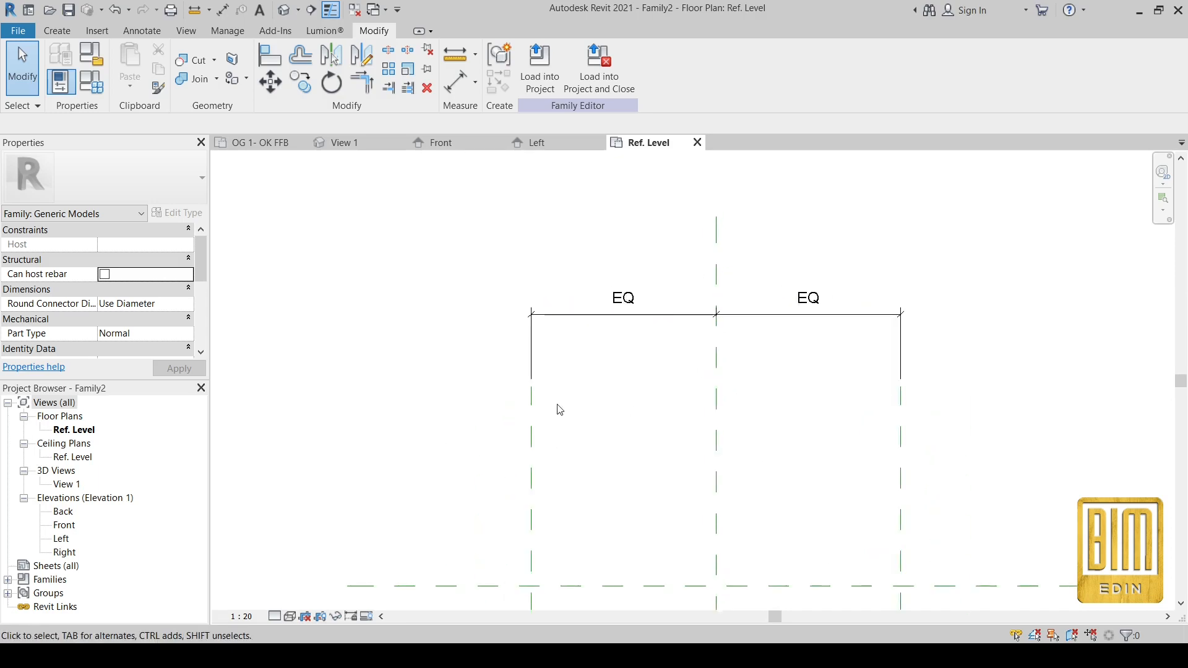
click(455, 82)
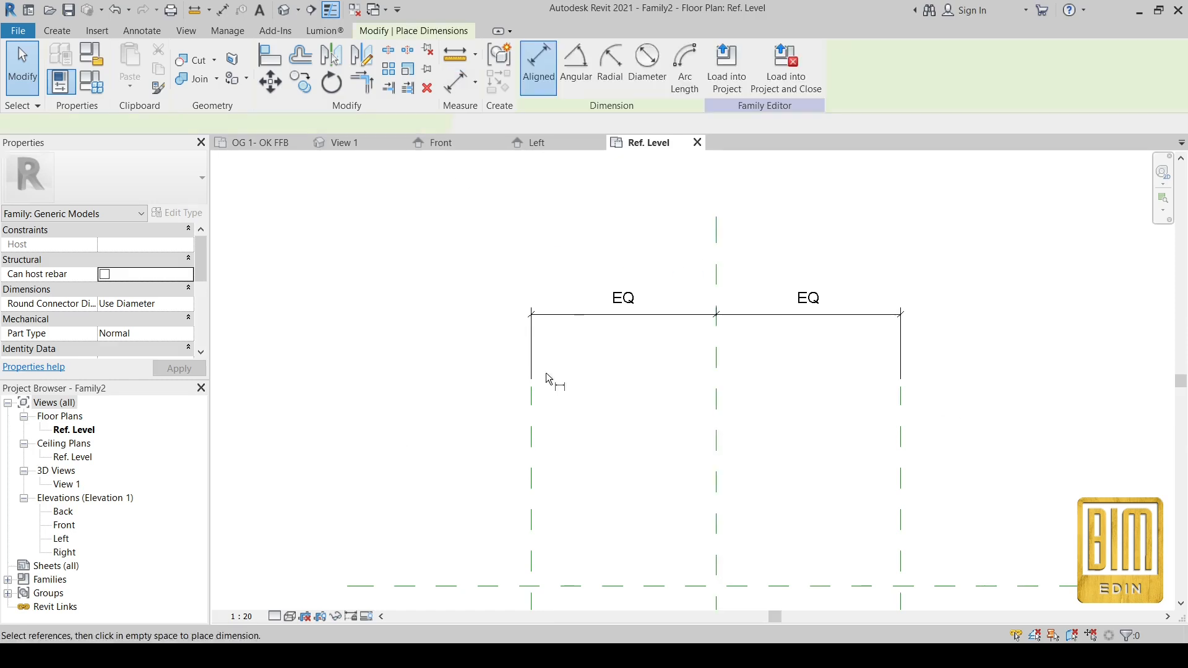
click(531, 411)
click(901, 436)
click(809, 257)
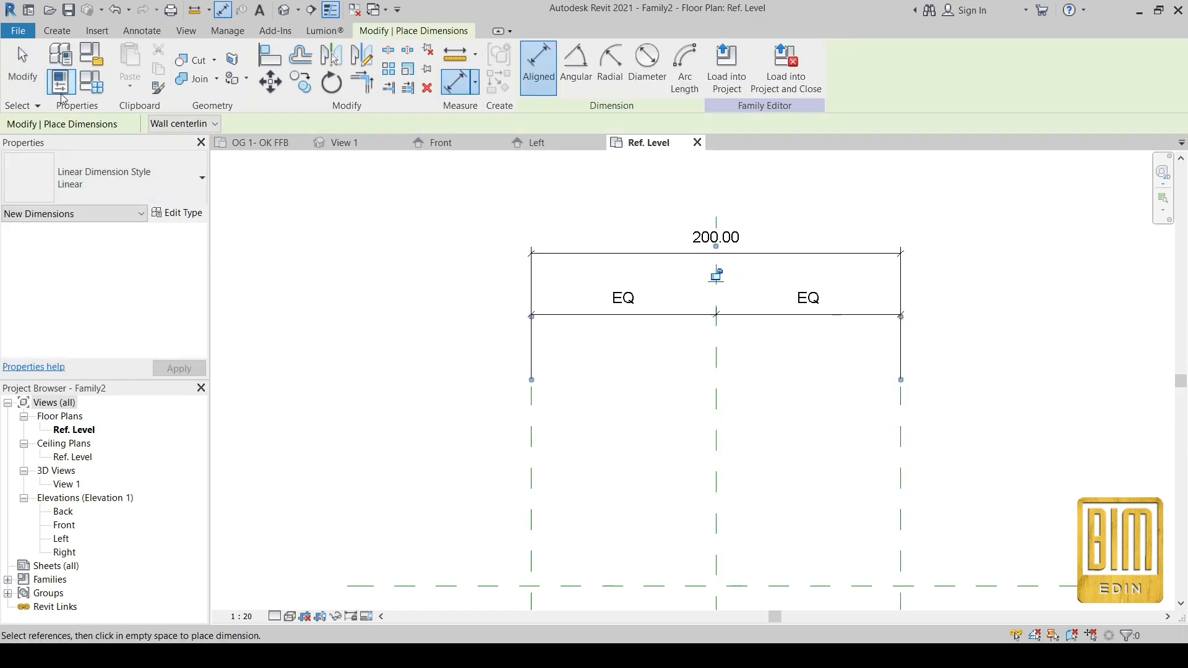
key(Escape)
Label the overall width dimension with a new family type parameter named PANEL WIDTH, grouped under Dimensions.
click(600, 254)
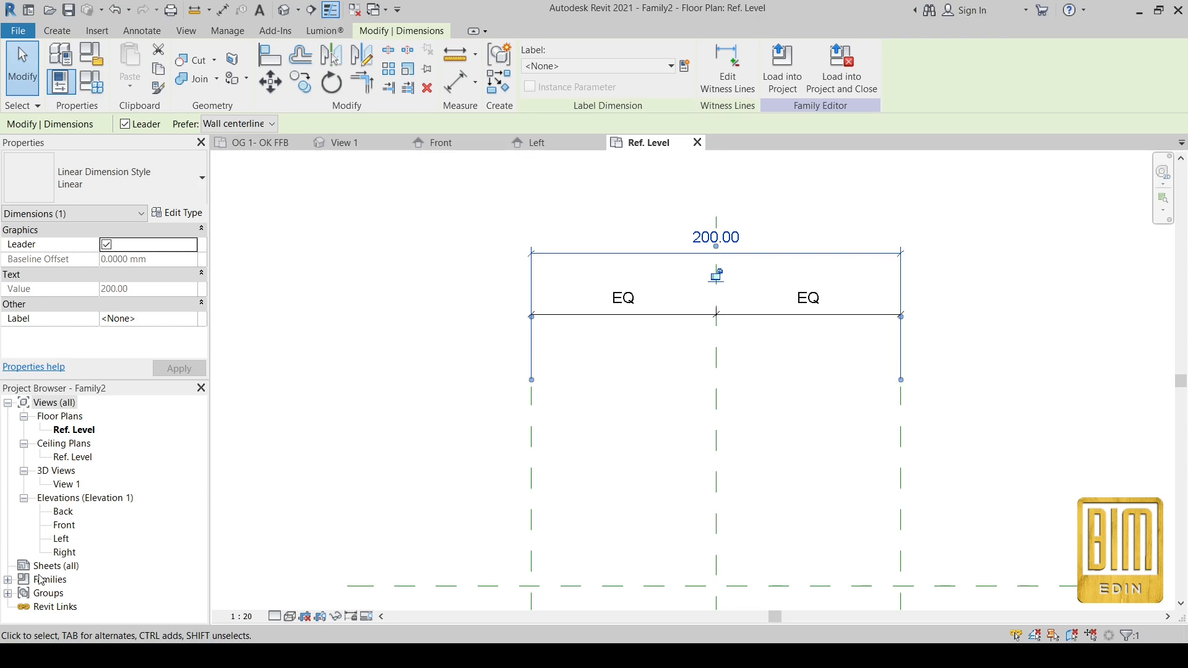
click(687, 67)
text(PANEL WIDTH)
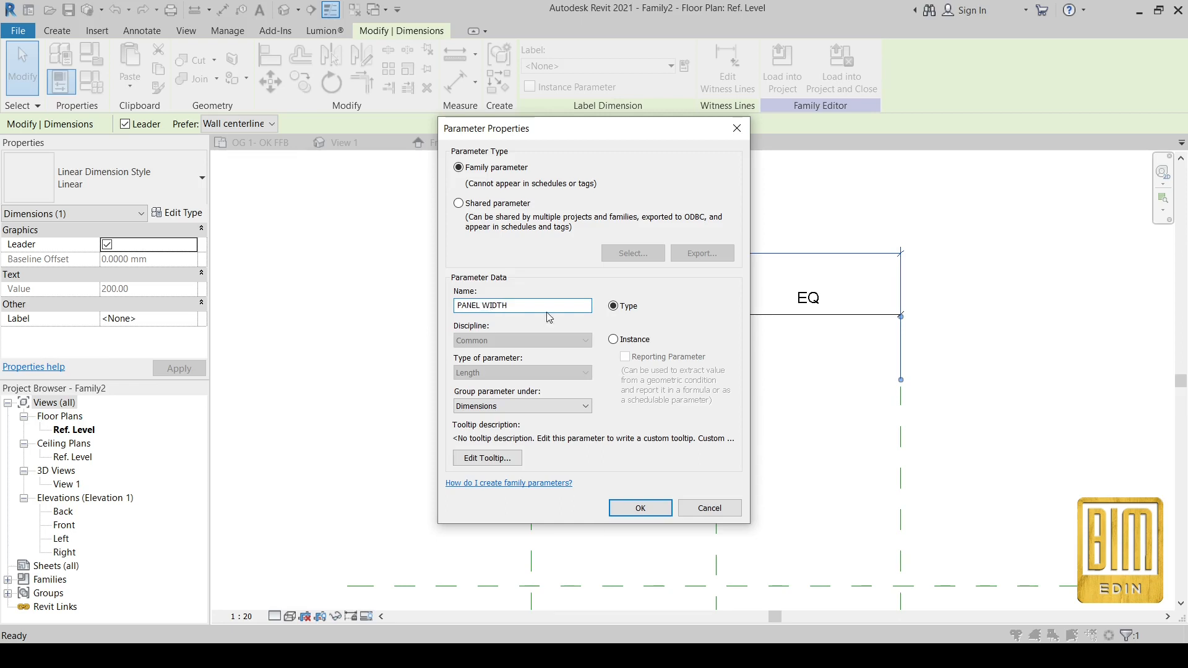
click(640, 508)
key(Escape)
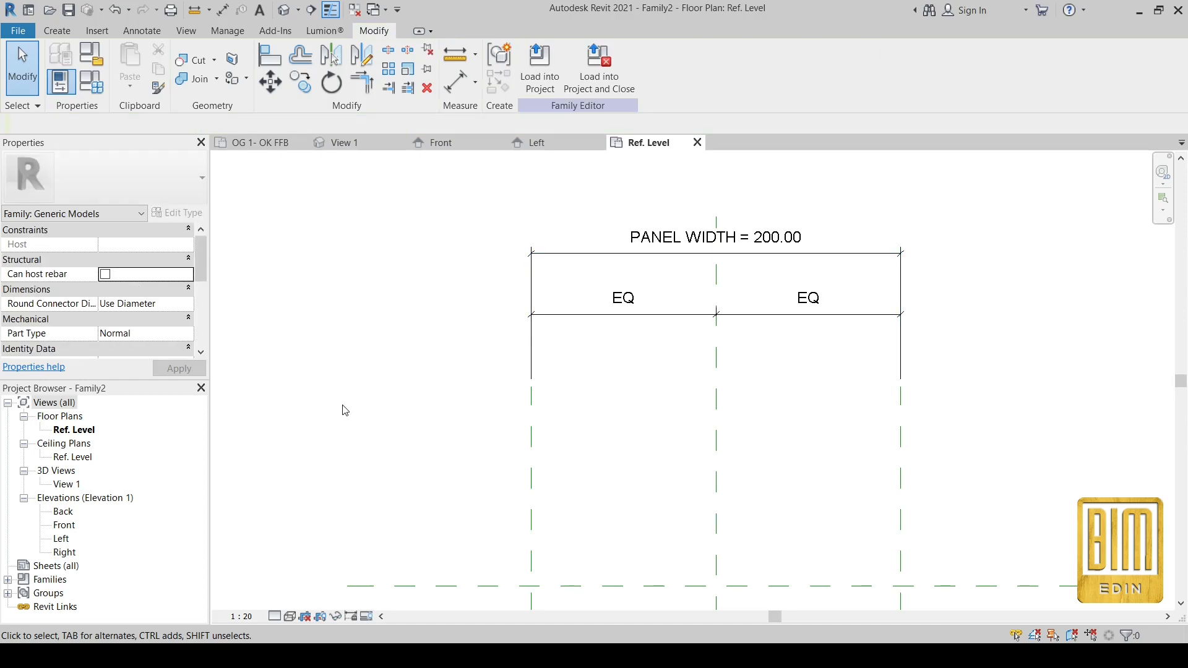
Set the PANEL WIDTH dimension to 100 cm.
scroll(623, 365, down, 5)
scroll(623, 347, up, 5)
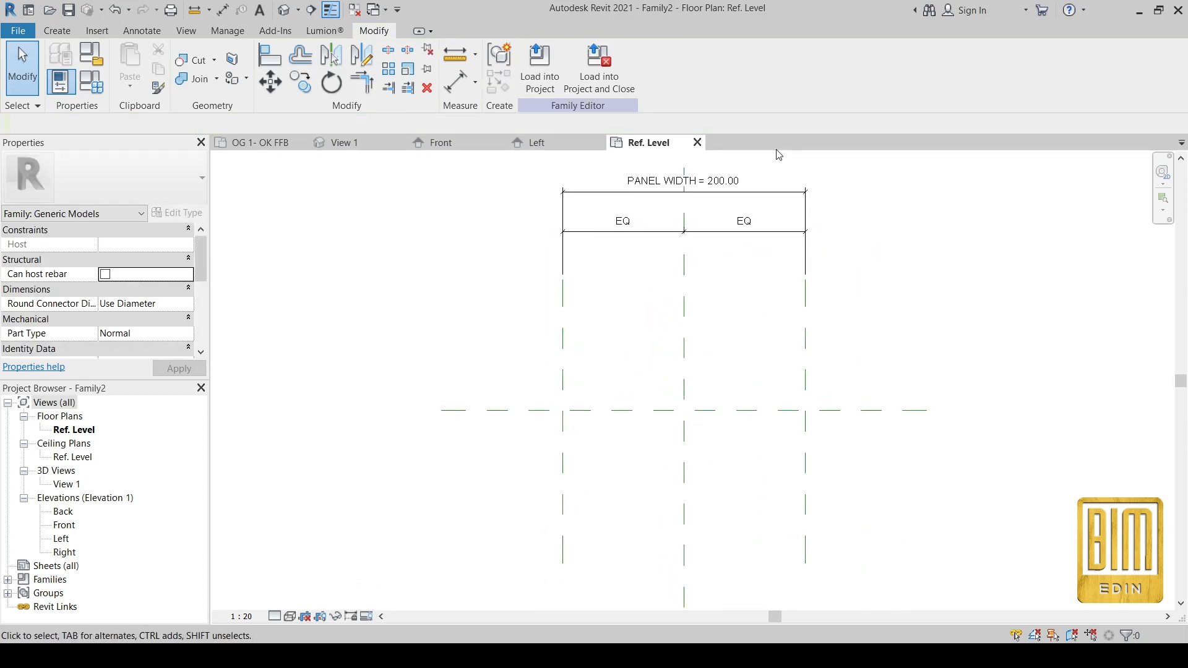
middle_drag(708, 259, 711, 313)
click(710, 257)
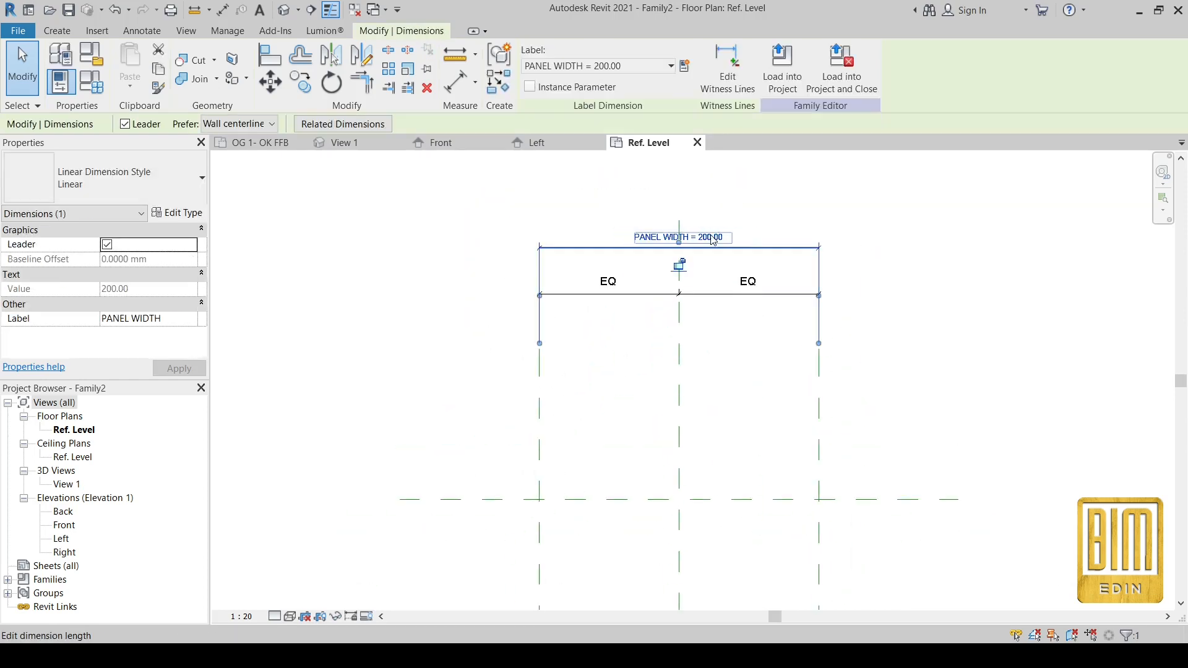
click(711, 236)
text(100)
key(Return)
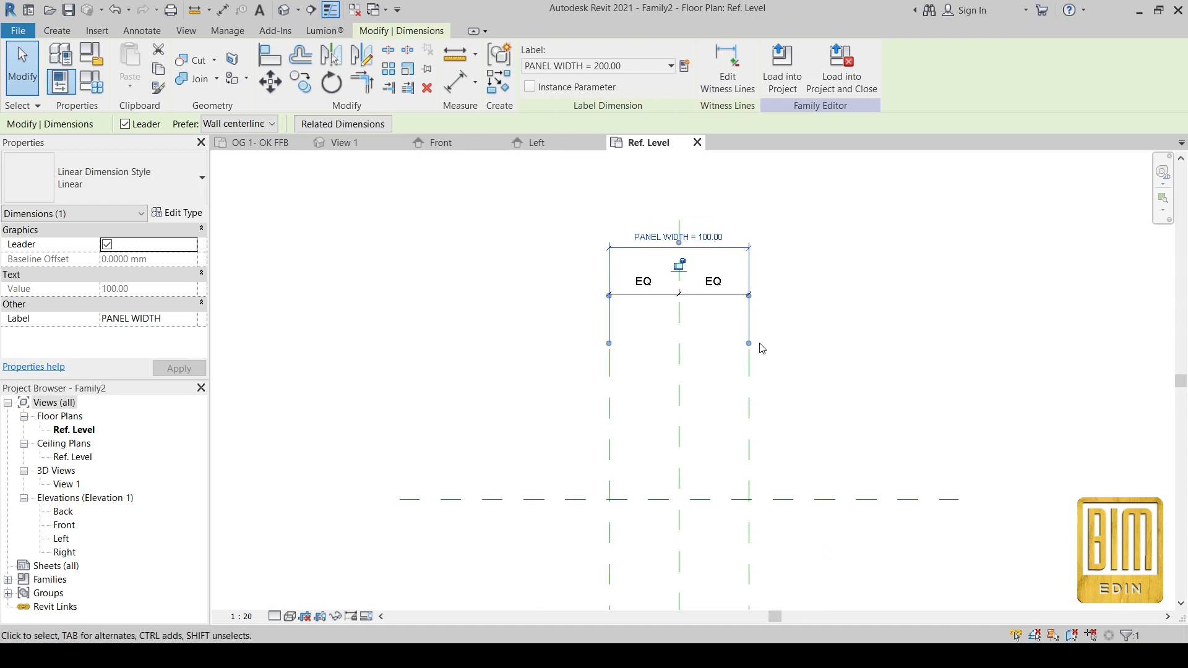
Draw a horizontal reference plane about 4.6 cm above the Center (Front/Back) plane, crossing all the vertical planes.
scroll(663, 551, down, 1)
middle_drag(667, 566, 652, 502)
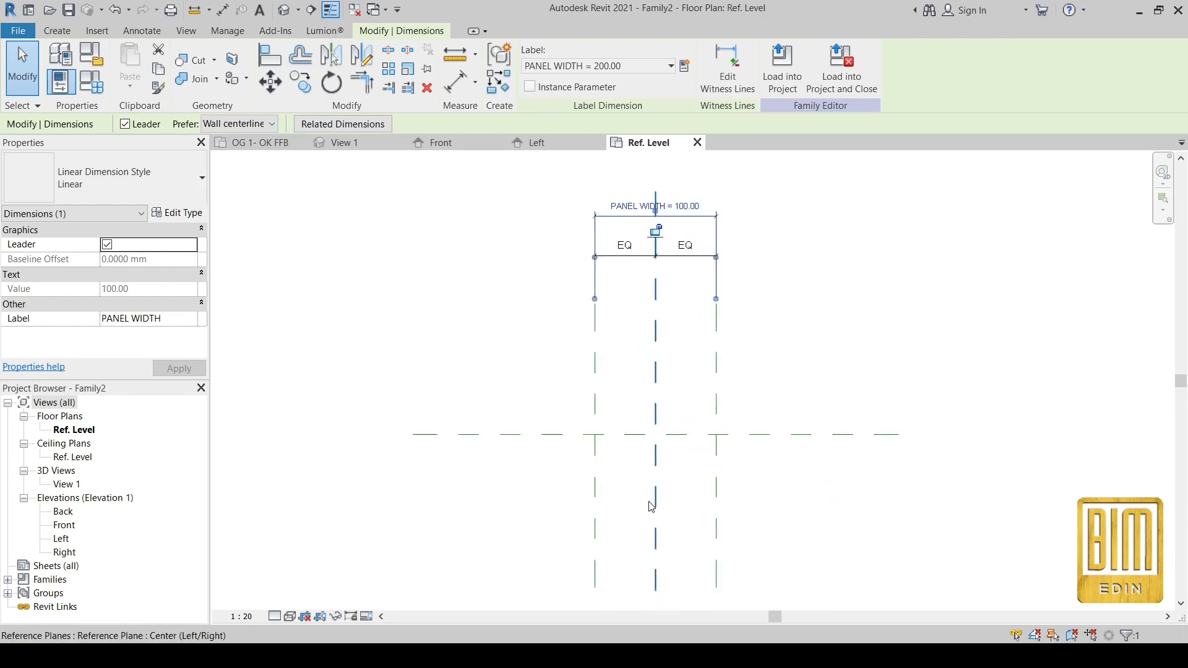
scroll(652, 501, up, 1)
scroll(604, 493, up, 3)
scroll(605, 495, down, 2)
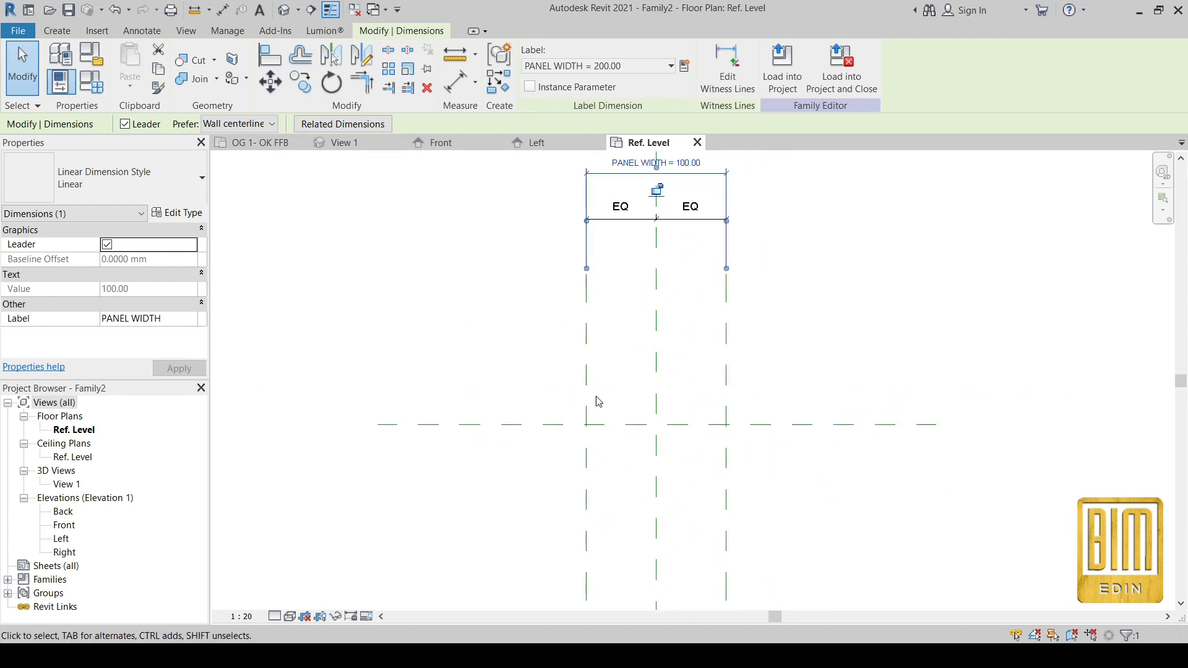
middle_drag(788, 313, 776, 400)
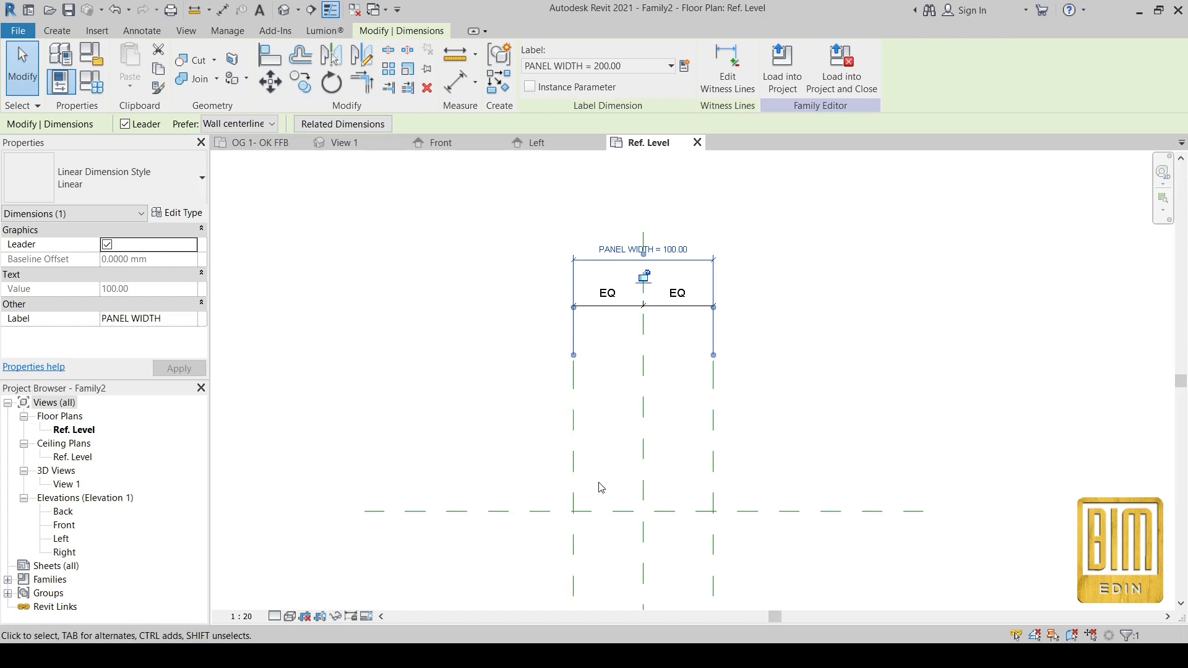
scroll(634, 545, up, 1)
click(57, 31)
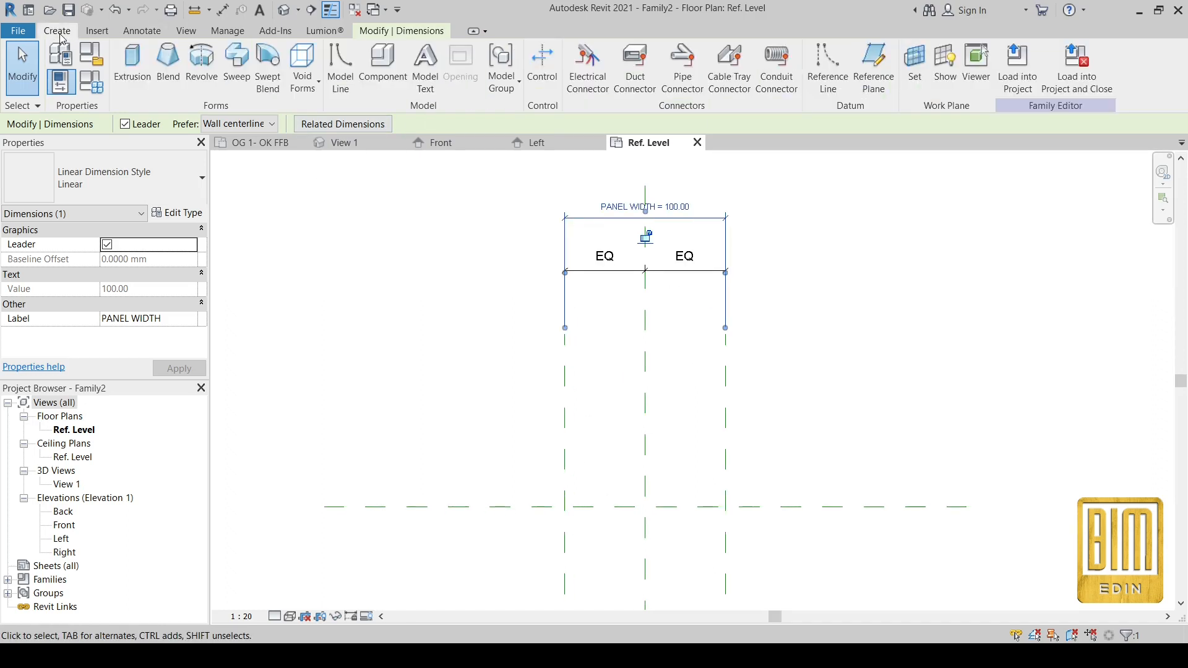
click(872, 68)
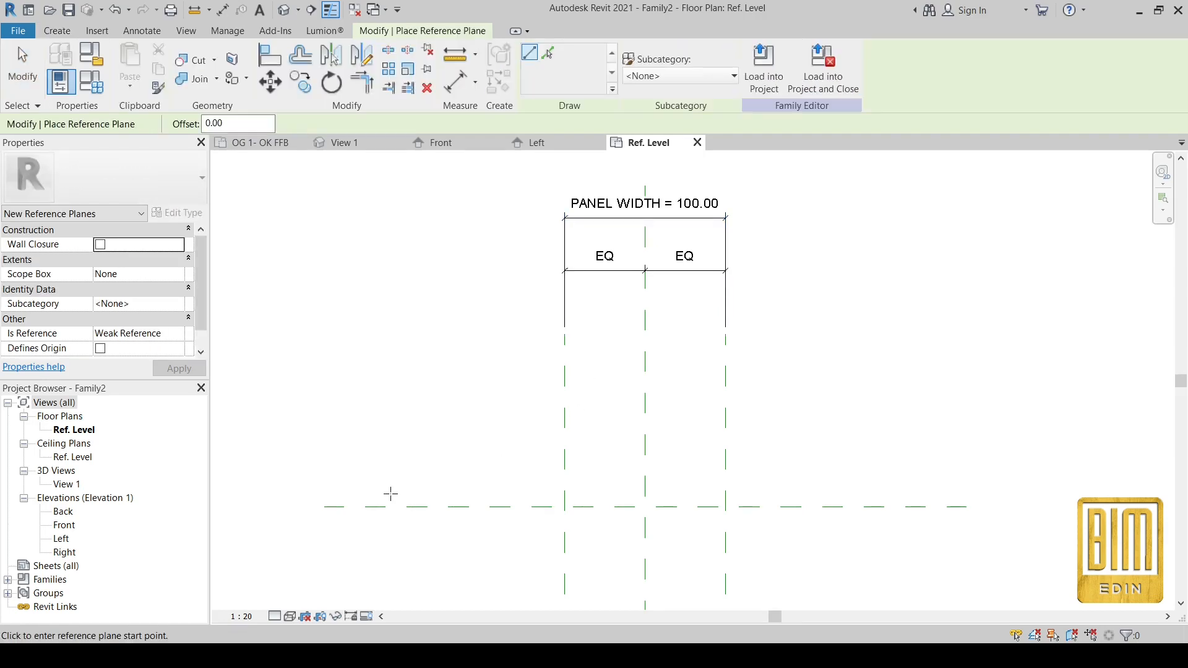
click(336, 499)
click(949, 498)
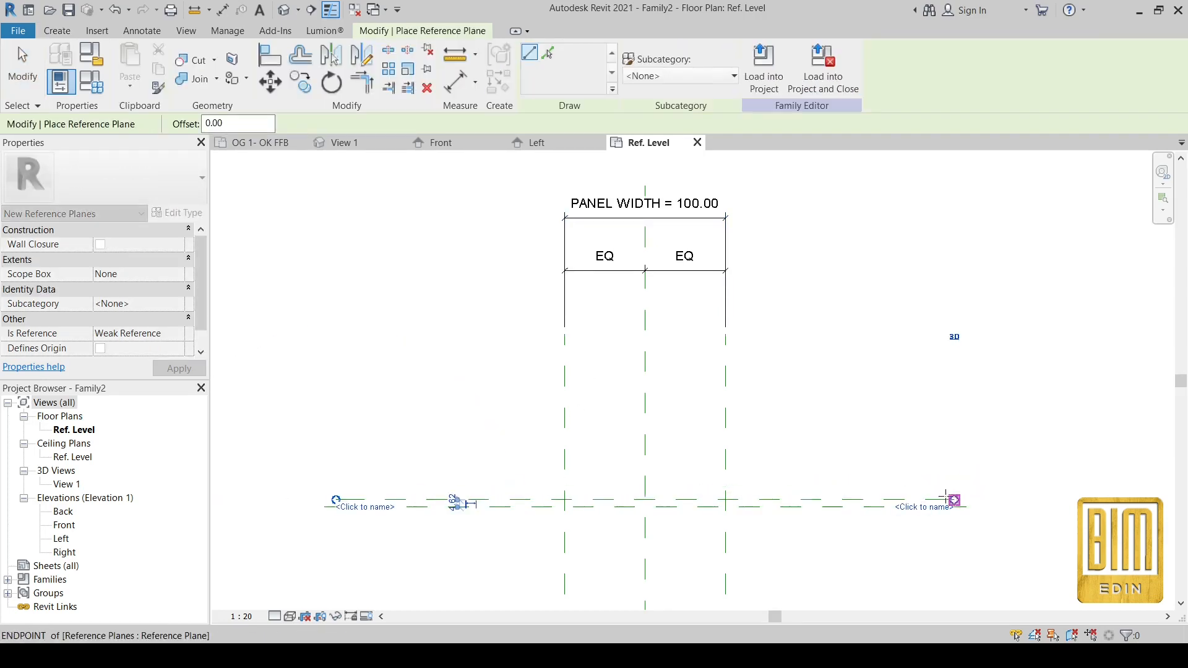
key(Escape)
key(Escape)
Set the new horizontal plane's distance from the Center (Front/Back) plane to 5 cm and mirror it about that center plane.
scroll(825, 530, up, 2)
click(848, 498)
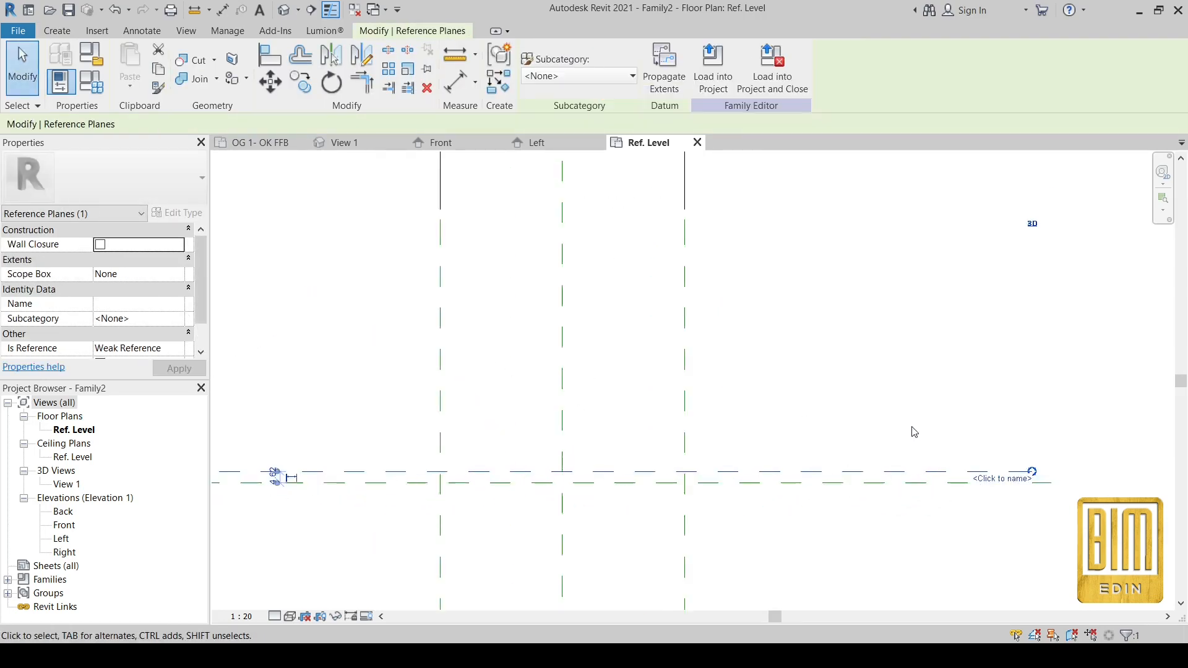
scroll(674, 451, up, 5)
click(610, 423)
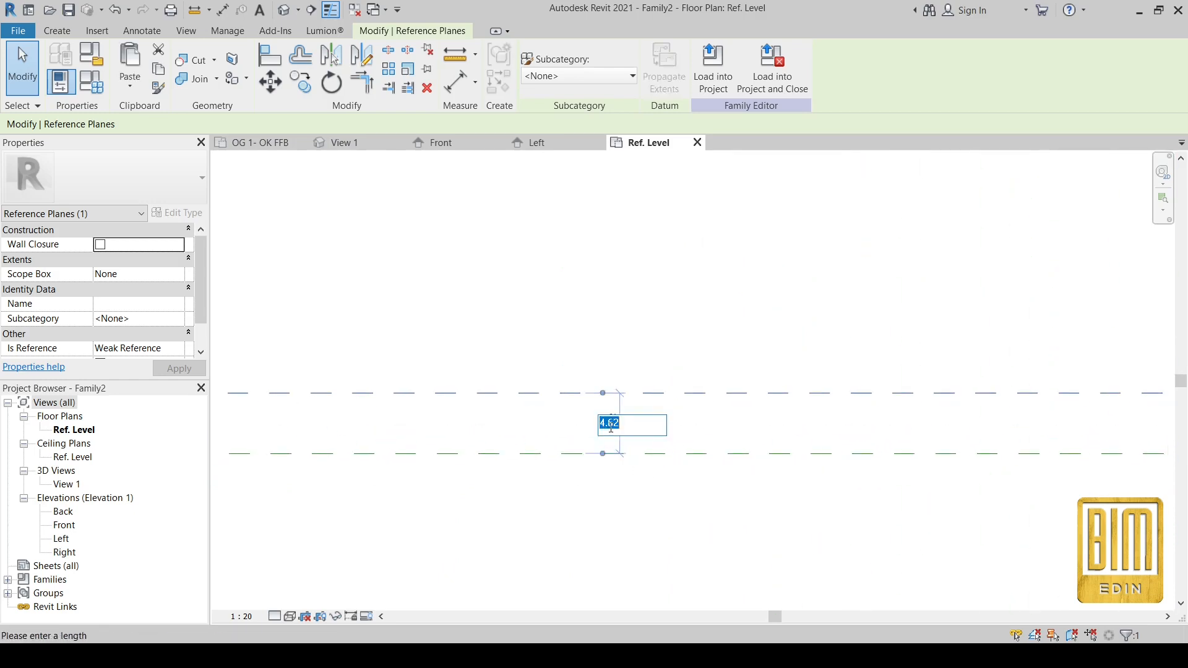
text(5)
key(Return)
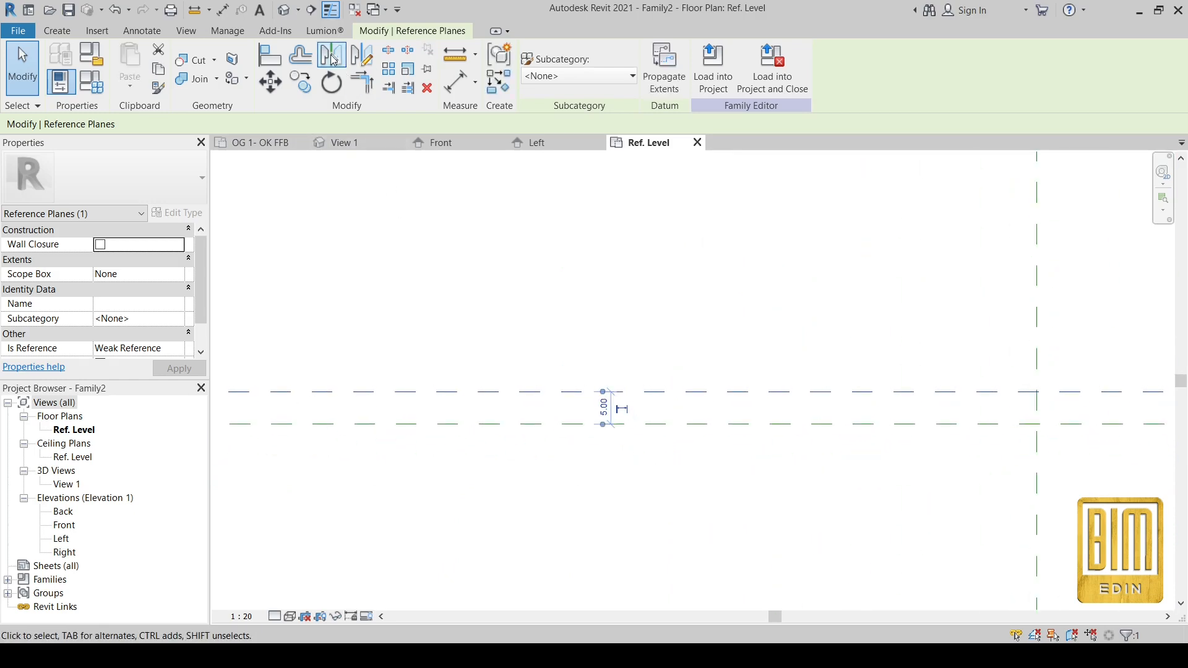
click(332, 55)
click(658, 422)
Dimension the three horizontal reference planes in one aligned string and apply the EQ constraint to it.
scroll(621, 340, down, 3)
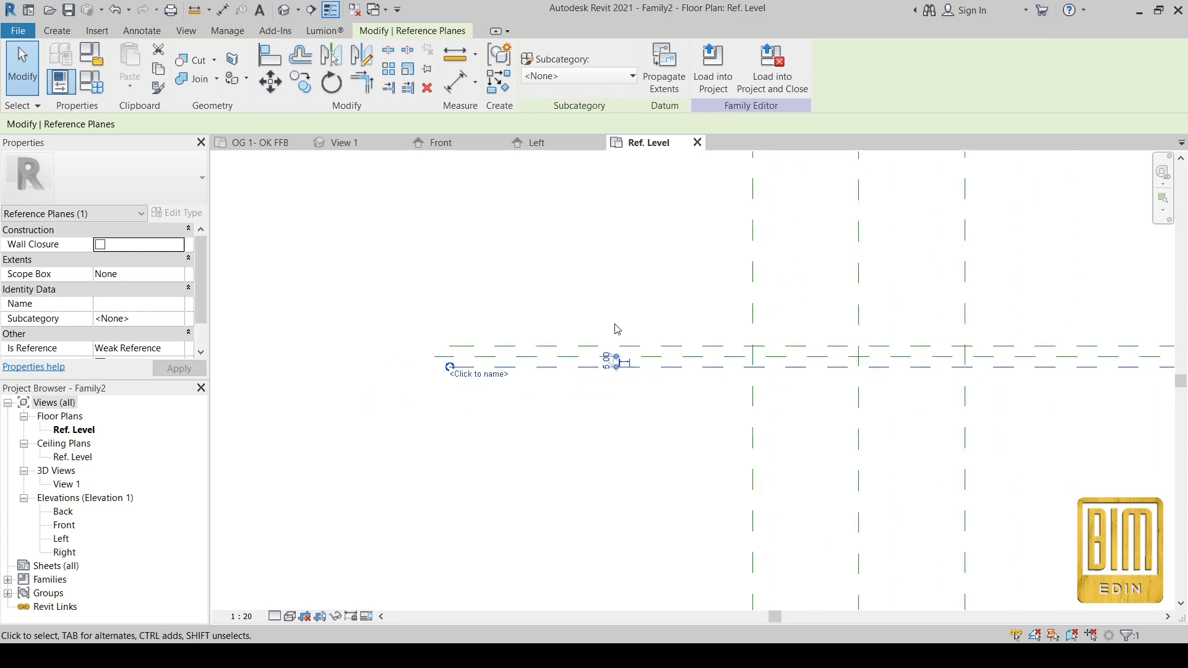
scroll(619, 395, down, 3)
scroll(1081, 369, up, 8)
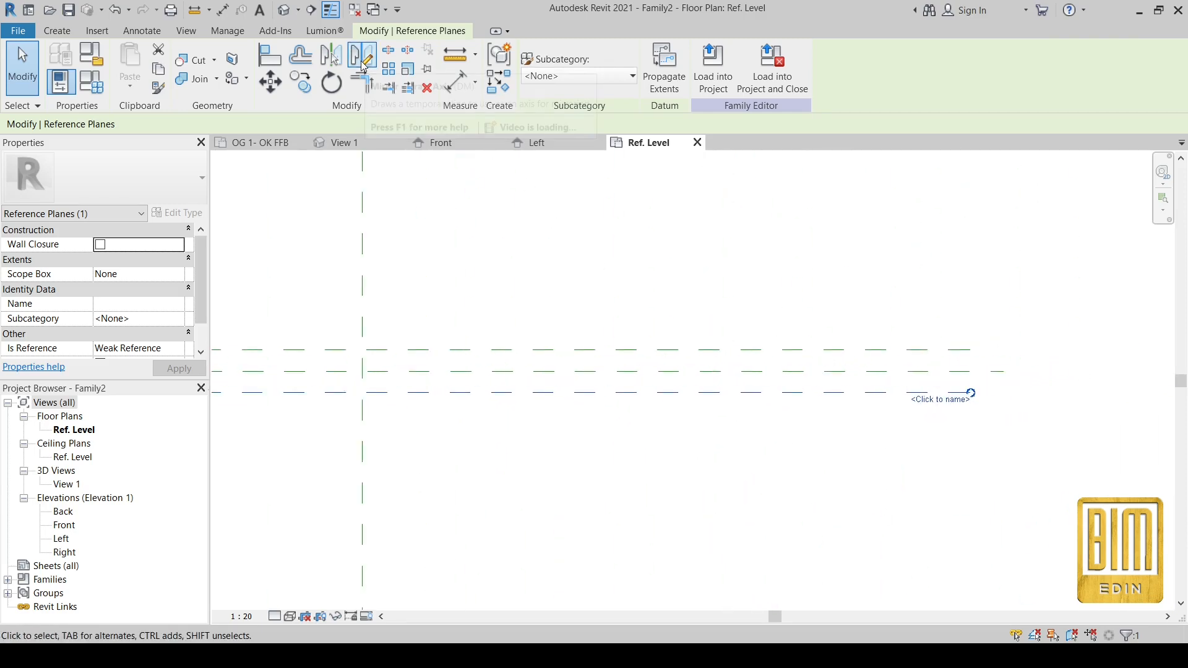
click(456, 81)
click(802, 348)
click(804, 372)
click(787, 395)
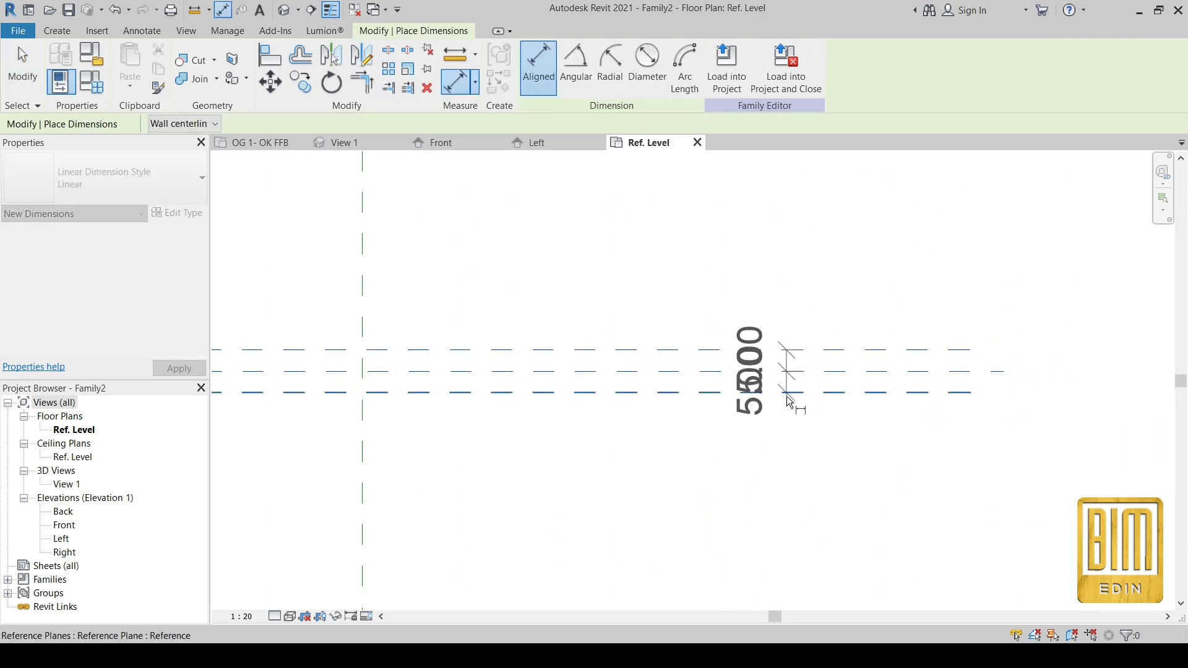
click(1053, 474)
scroll(832, 369, down, 3)
scroll(1143, 381, up, 3)
click(857, 360)
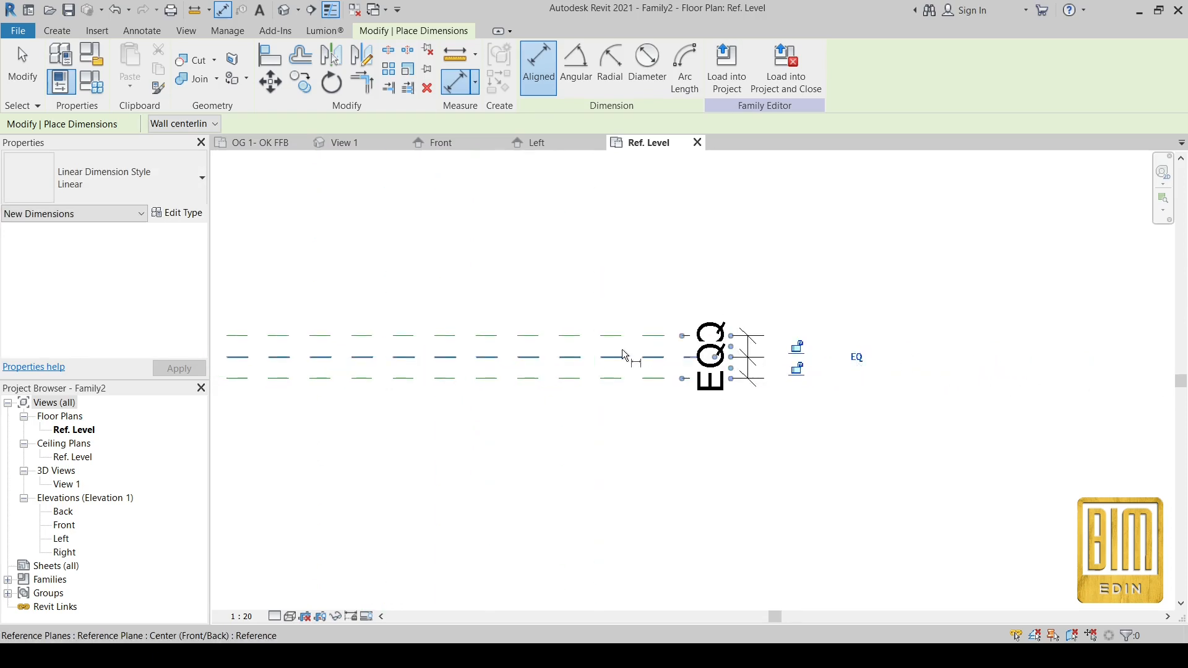
Place an overall aligned dimension between the two outer horizontal reference planes, beside the EQ dimension string.
click(596, 336)
click(591, 378)
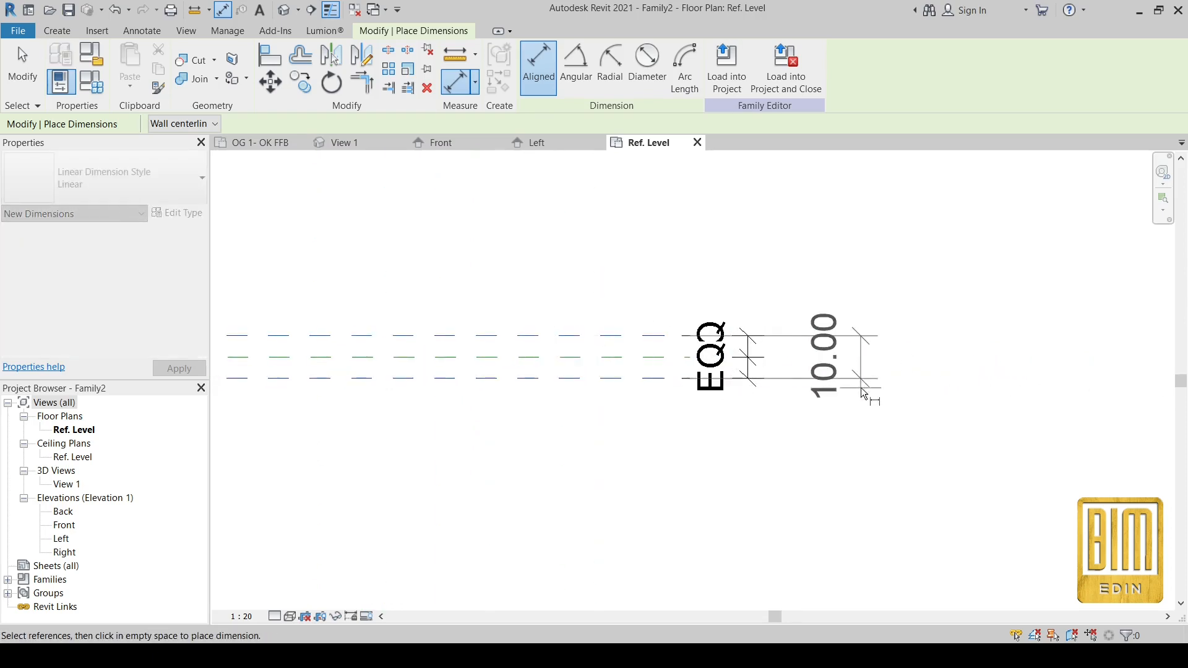
click(864, 394)
key(Escape)
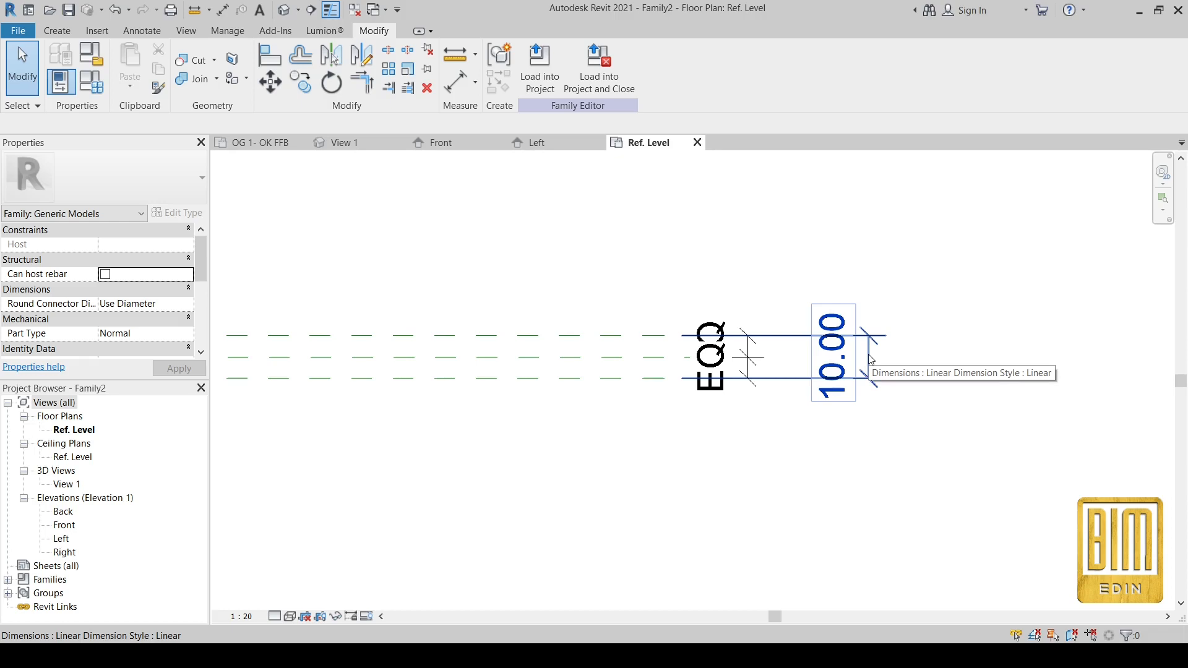
Label the overall dimension between the outer horizontal reference planes with a new type parameter named PANEL THICKNESS.
click(869, 359)
scroll(965, 322, down, 2)
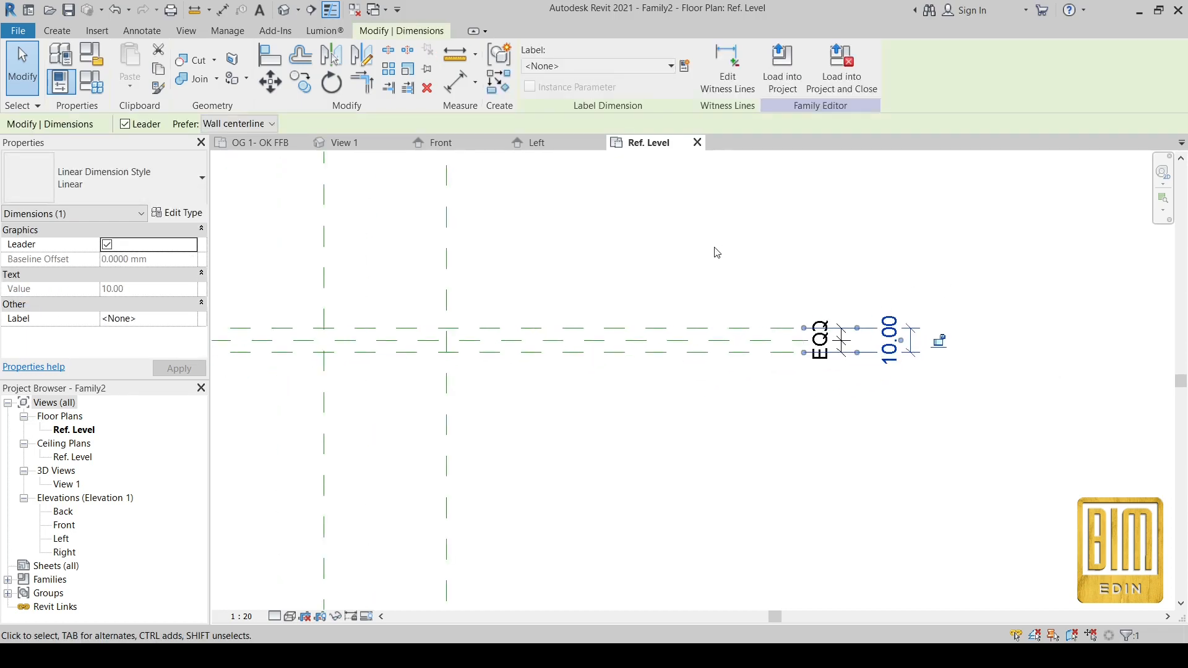
click(685, 67)
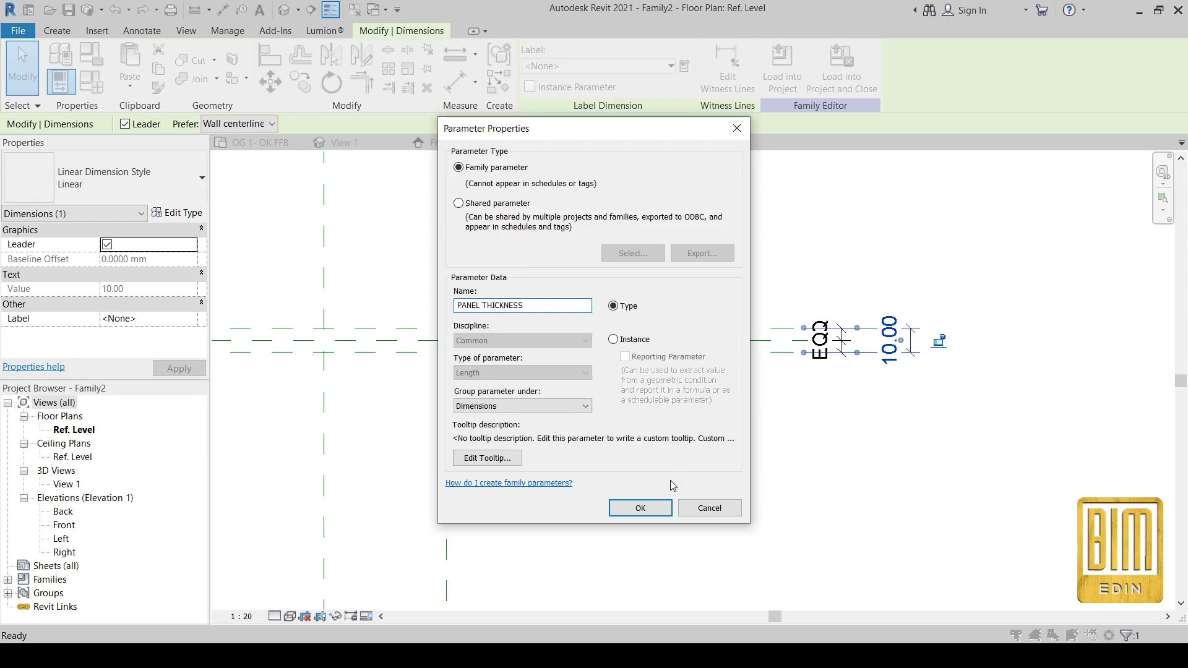
click(640, 508)
scroll(798, 319, down, 3)
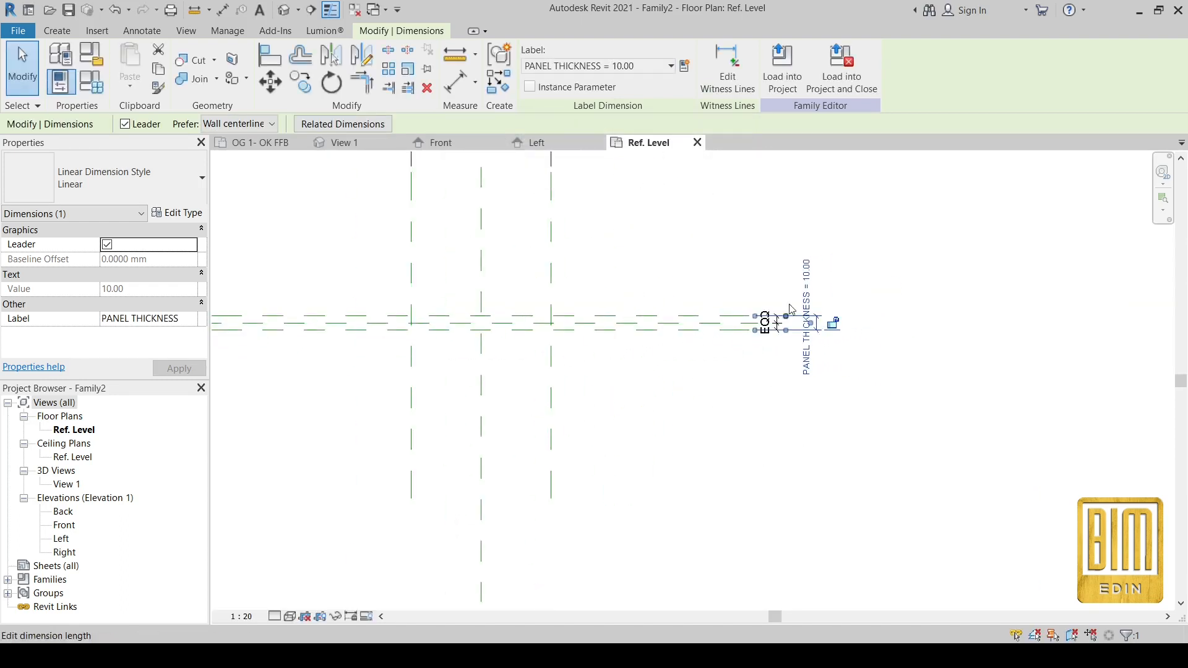
Flex the PANEL THICKNESS parameter by trying values of 5 cm and 15 cm on its dimension.
scroll(792, 309, up, 3)
click(857, 339)
text(5)
key(Return)
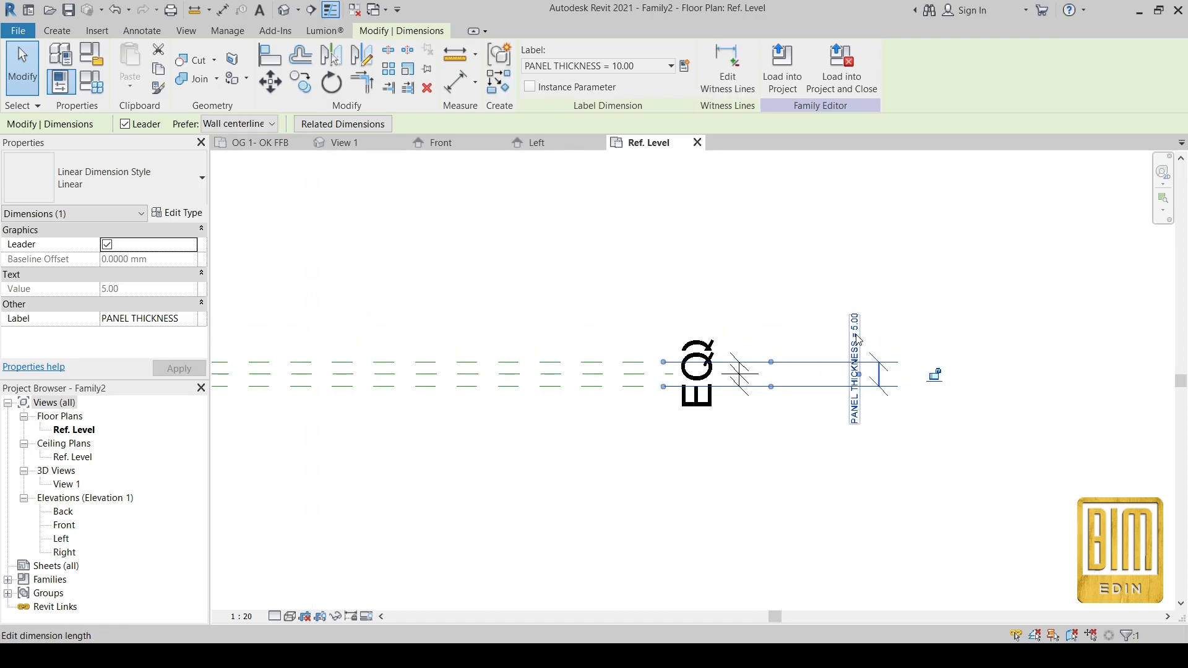
click(857, 339)
text(15)
key(Return)
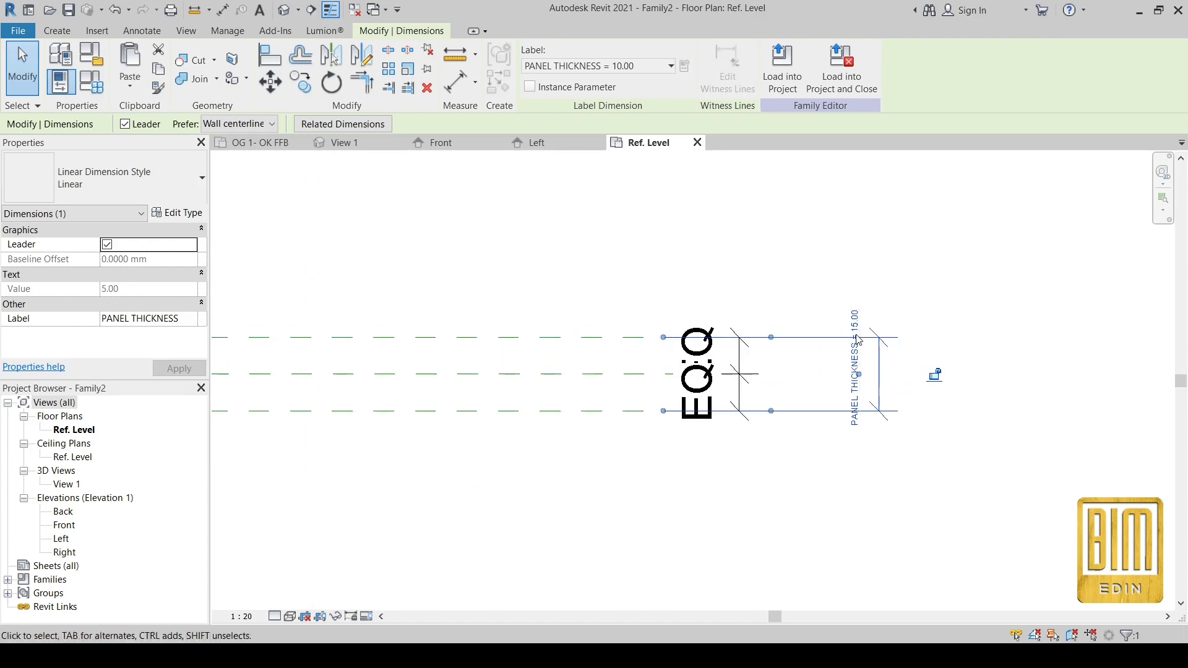
Copy the left outer vertical reference plane about 20 cm inward toward the Center (Left/Right) plane.
scroll(867, 347, down, 3)
scroll(654, 271, up, 4)
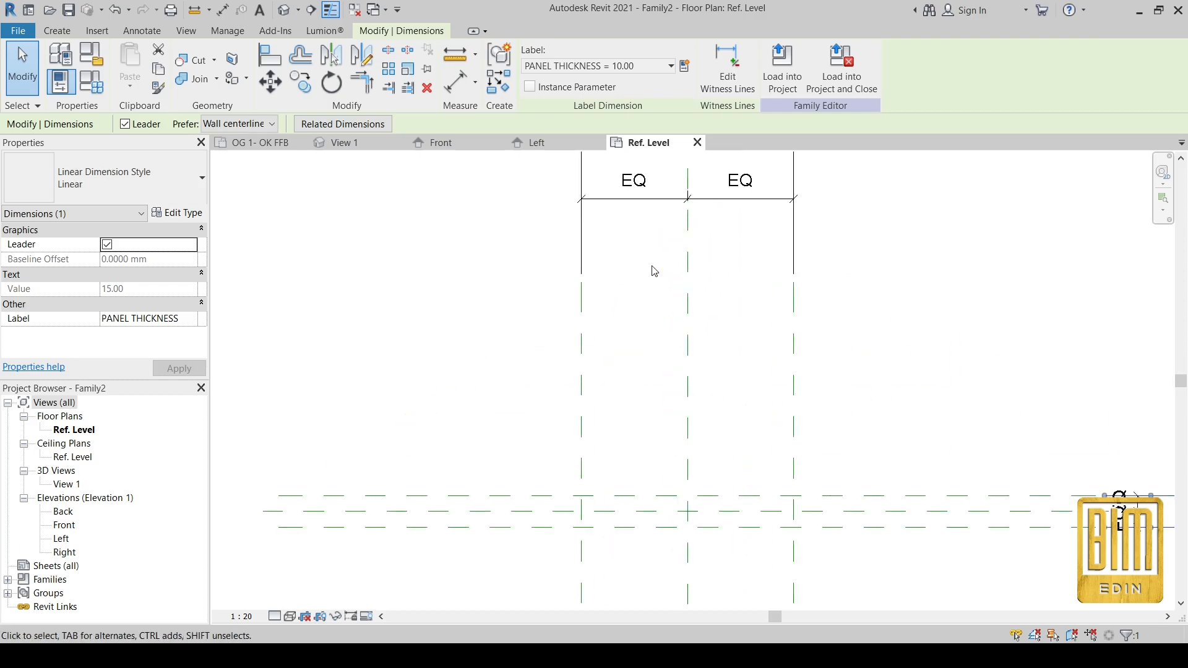
click(580, 442)
click(301, 81)
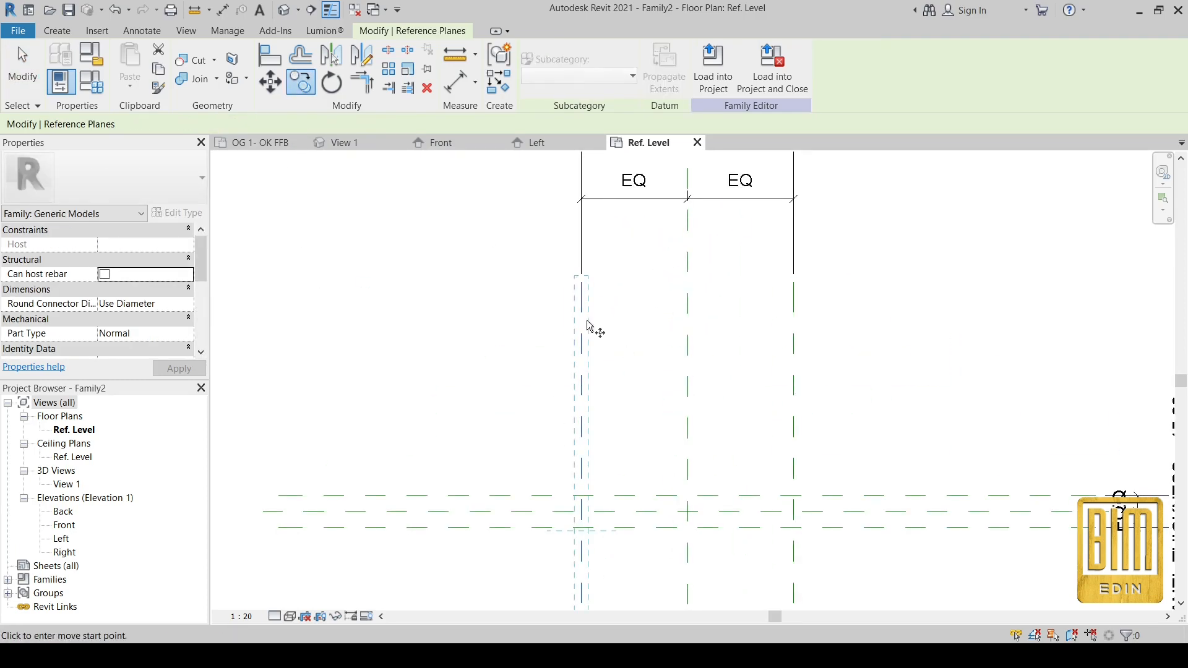
click(582, 432)
click(626, 432)
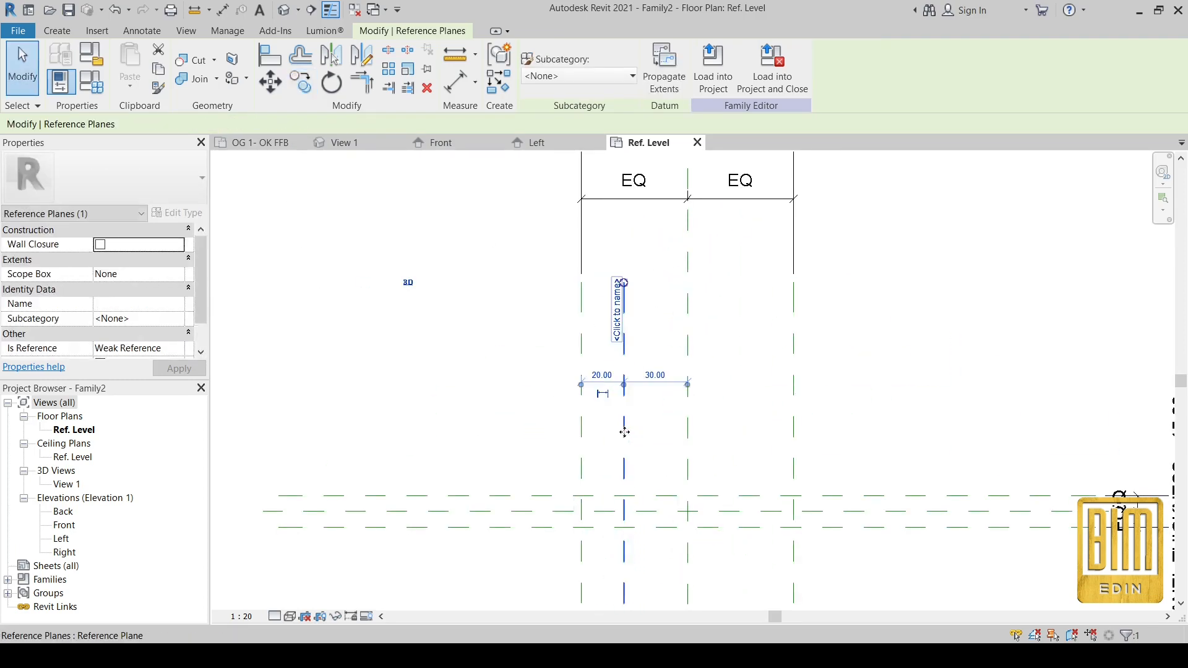
key(Escape)
Set the copied vertical plane's distance from the left outer plane to 10 cm.
scroll(548, 355, down, 2)
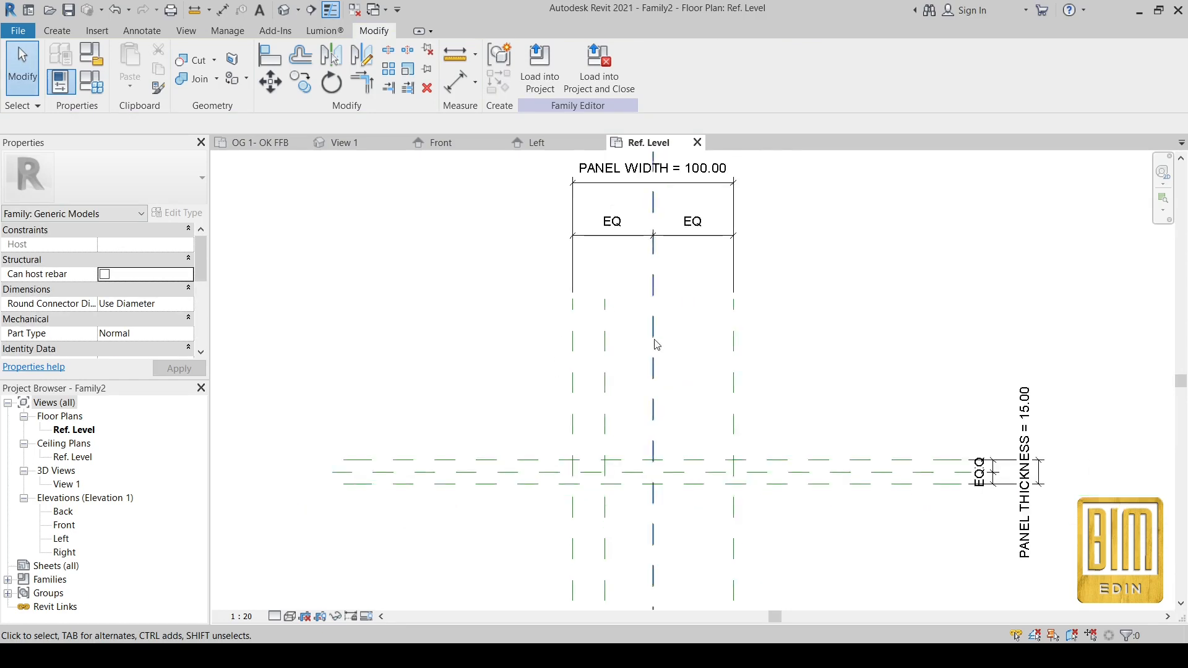
scroll(610, 380, up, 2)
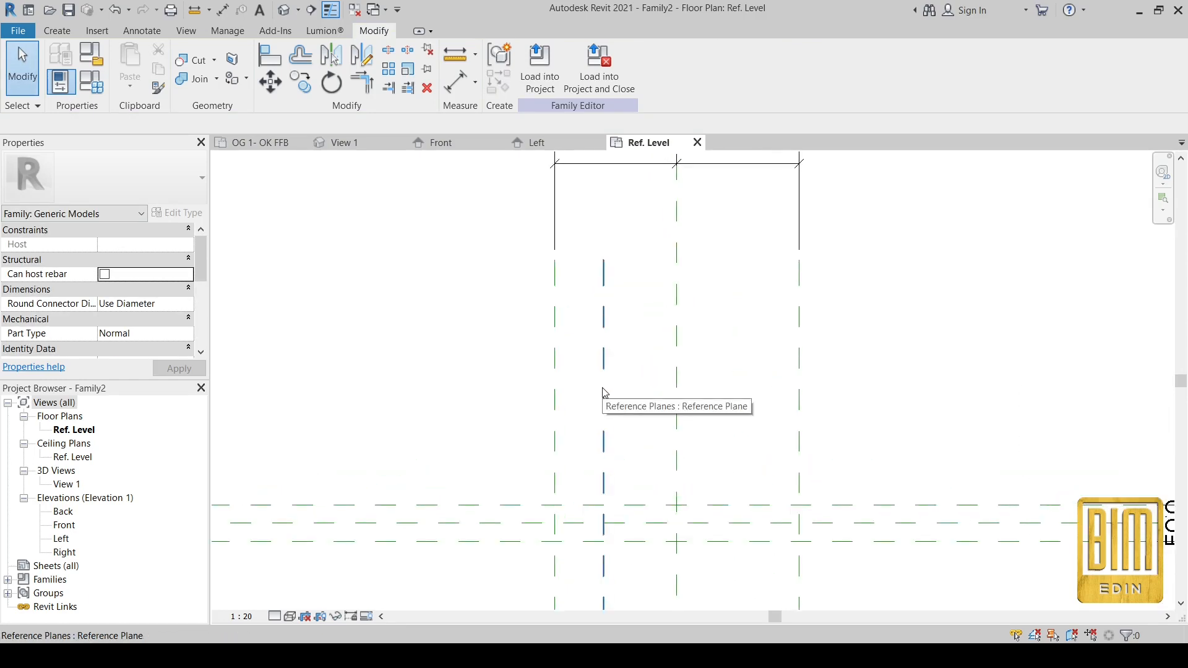
click(611, 413)
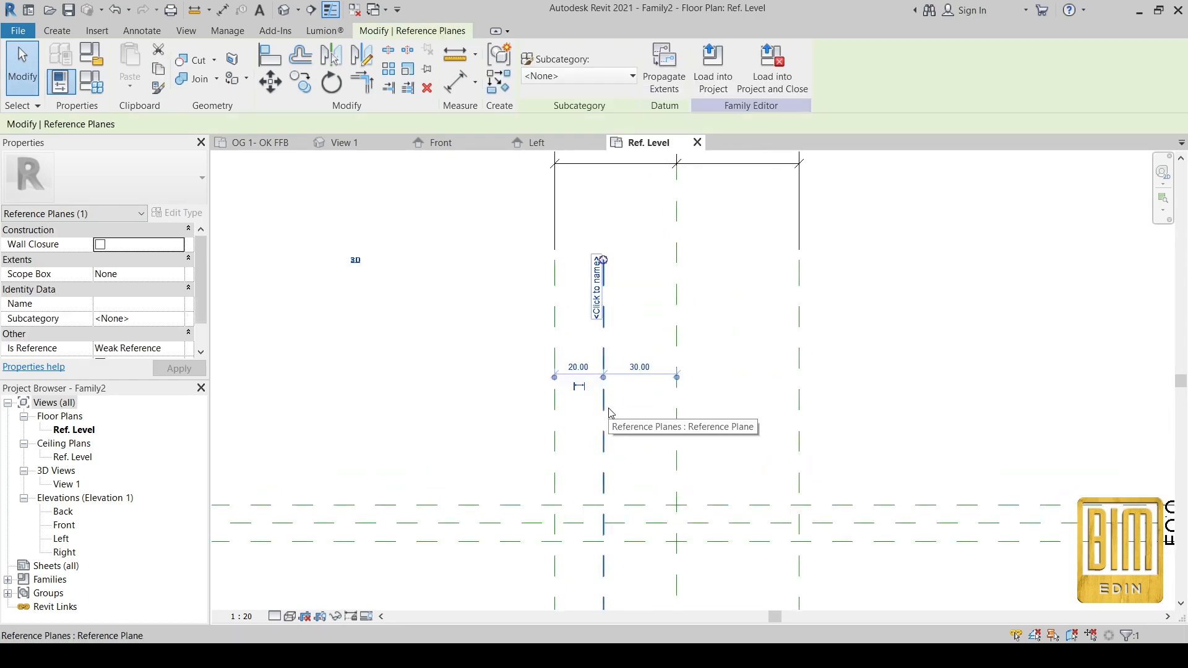
click(564, 365)
text(10)
key(Return)
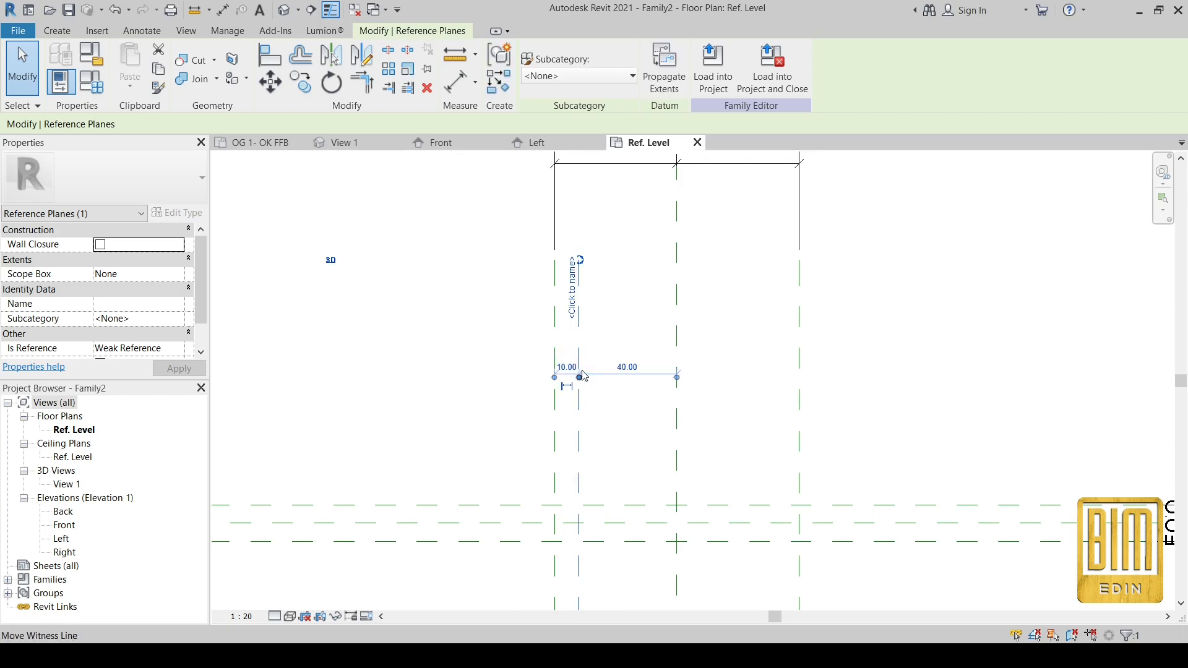
Mirror the inner vertical reference plane about the Center (Left/Right) plane.
scroll(600, 447, up, 2)
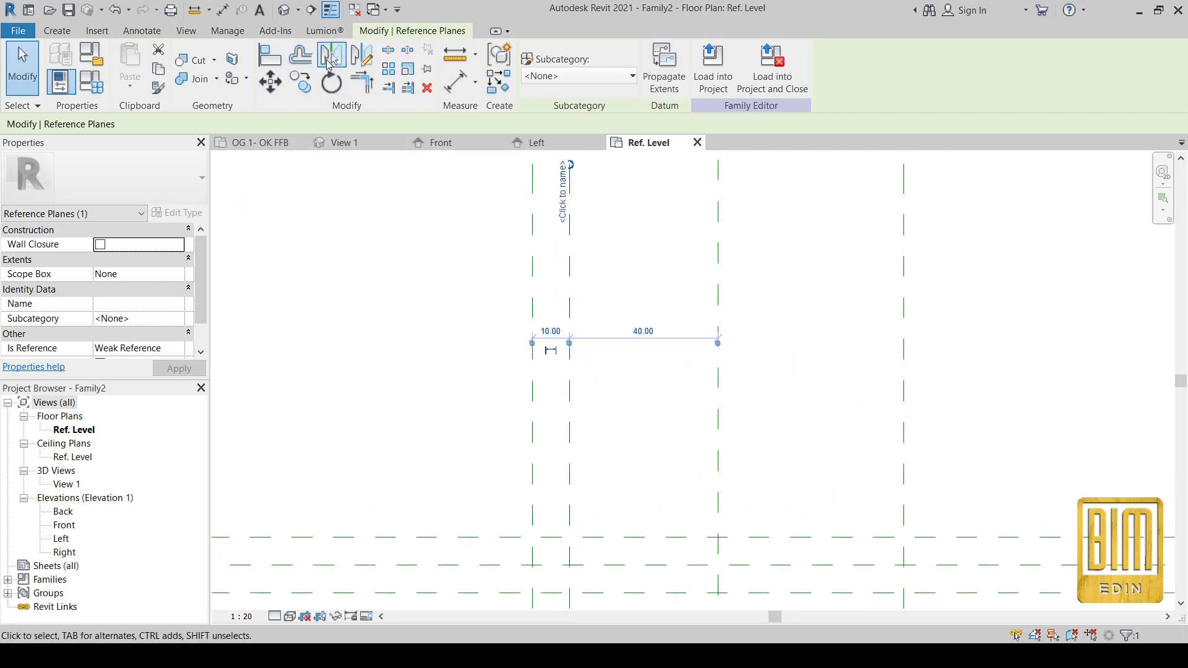
click(329, 62)
click(719, 347)
scroll(668, 328, down, 2)
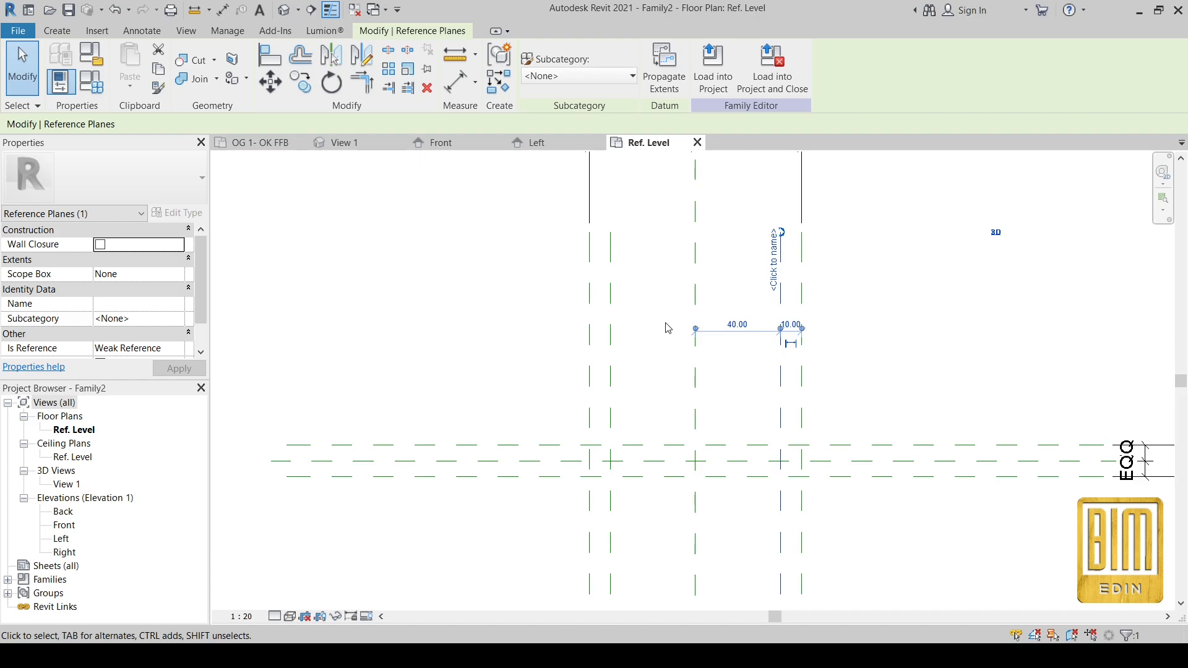
Place an aligned dimension between the outer and inner vertical reference planes on each side of the center.
scroll(841, 345, up, 1)
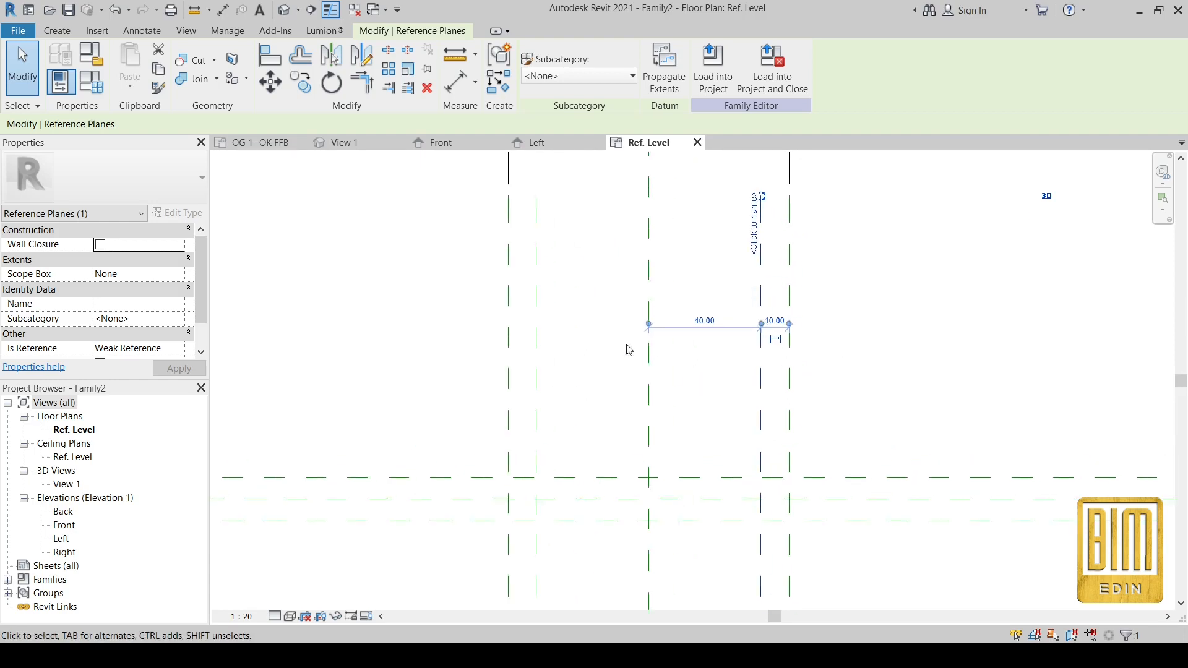
scroll(616, 367, up, 1)
scroll(677, 393, down, 1)
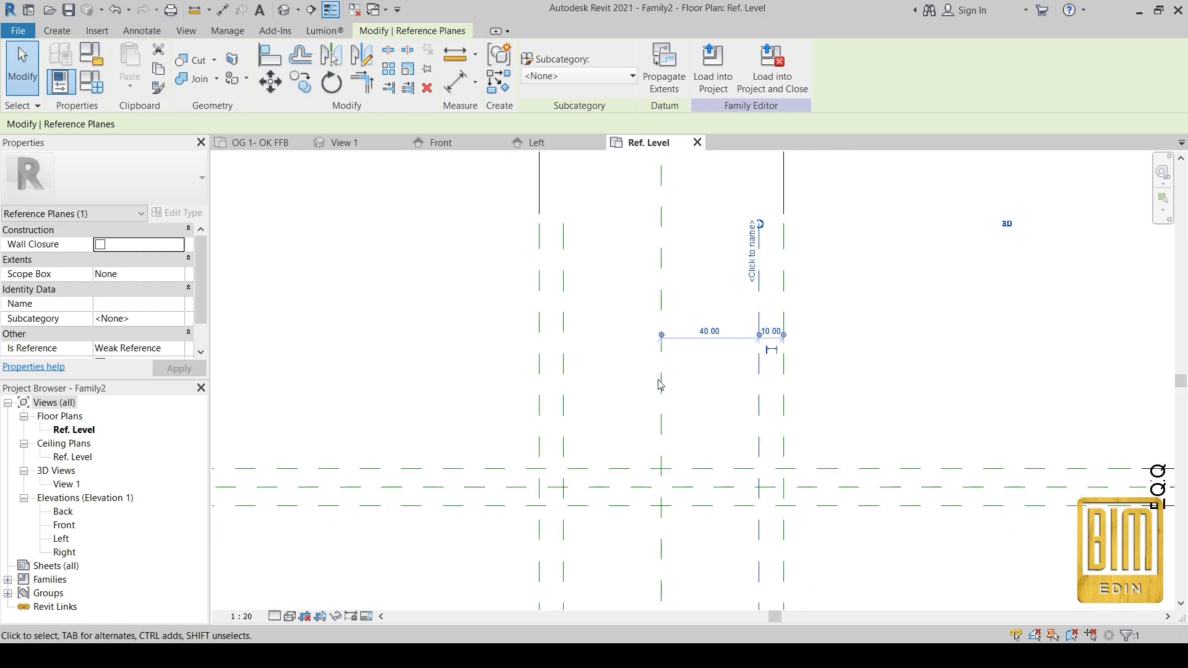
click(460, 86)
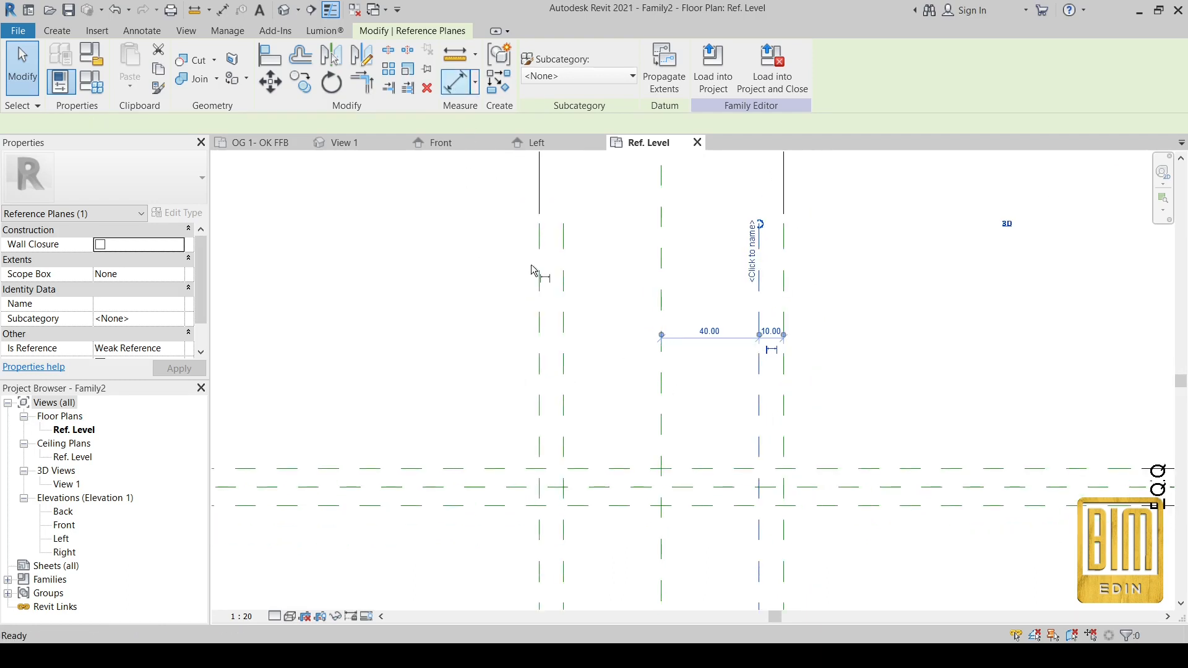
click(540, 398)
click(563, 398)
click(479, 401)
click(759, 403)
click(784, 405)
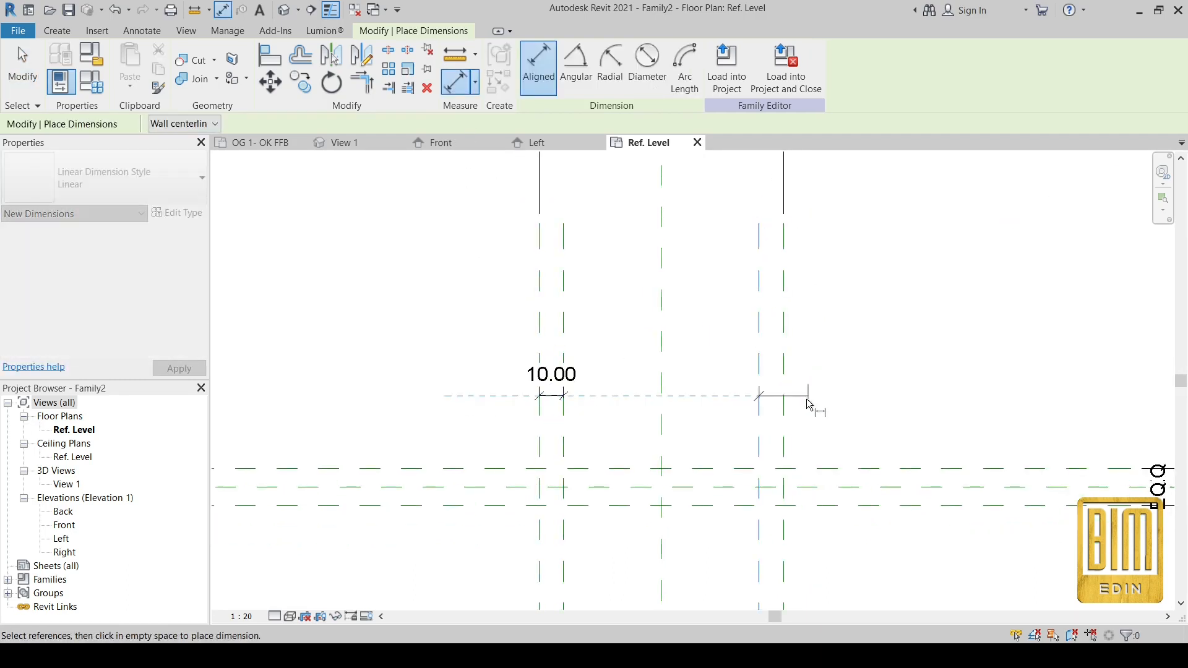
click(862, 399)
key(Escape)
key(Escape)
Label both dimensions between the outer and inner vertical planes with a new type parameter named PANEL X.
drag(464, 349, 895, 429)
click(685, 65)
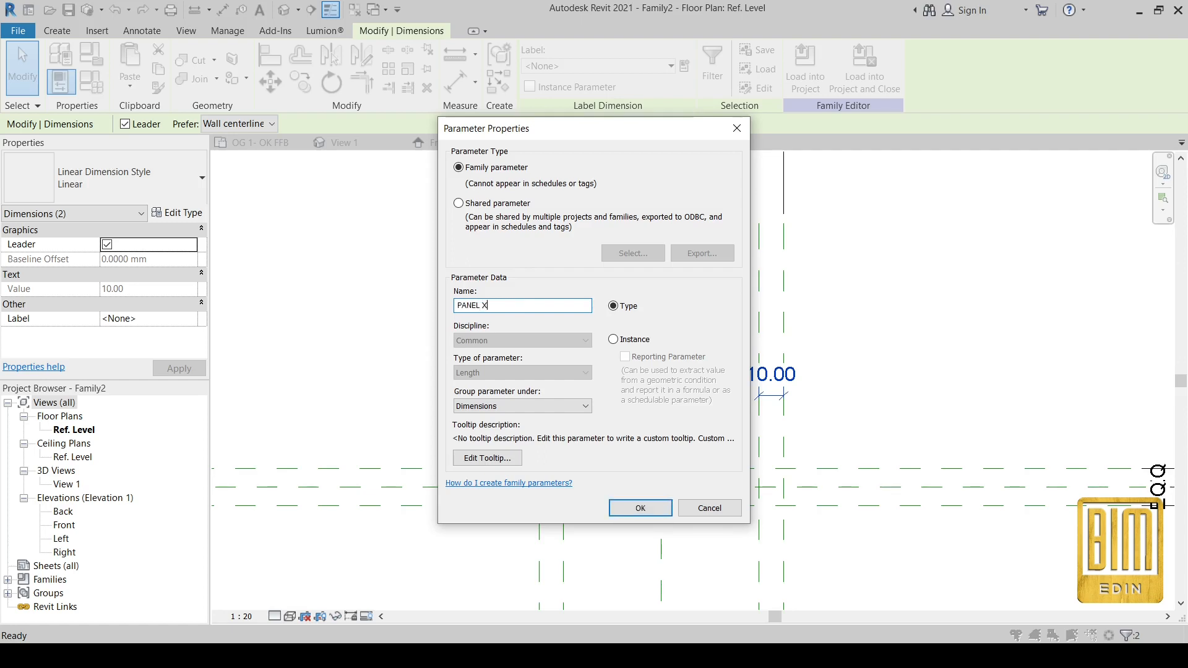
click(641, 508)
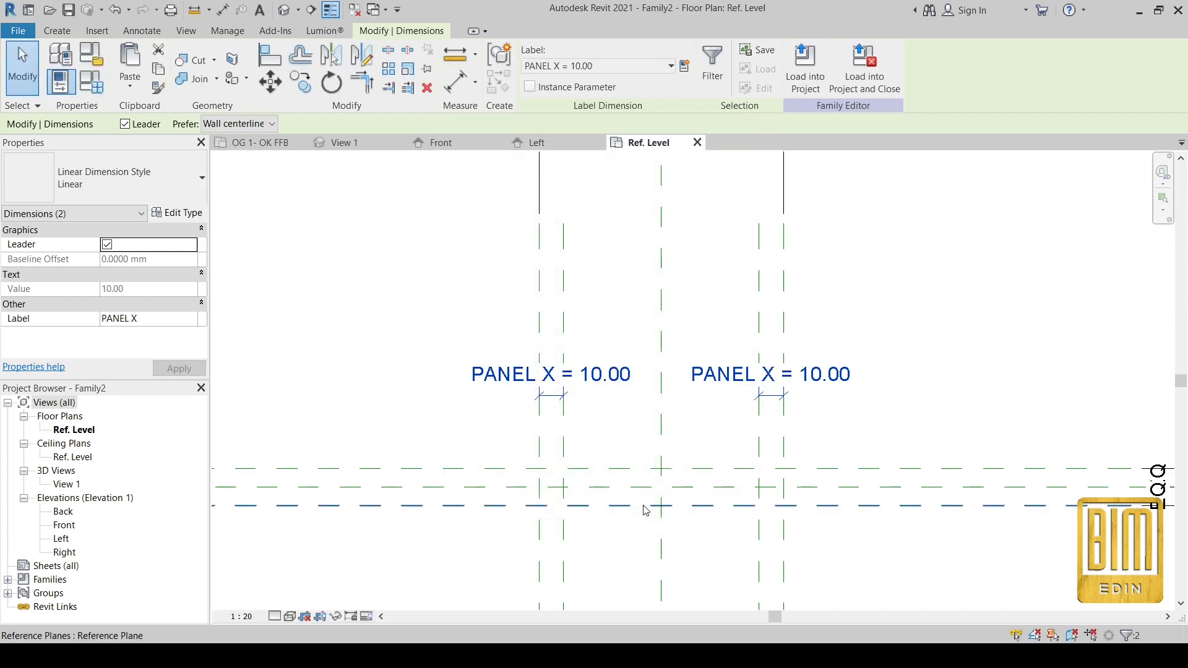
click(396, 297)
Flex the PANEL X parameter by setting it to 5 cm and back to 10 cm.
click(510, 383)
click(523, 380)
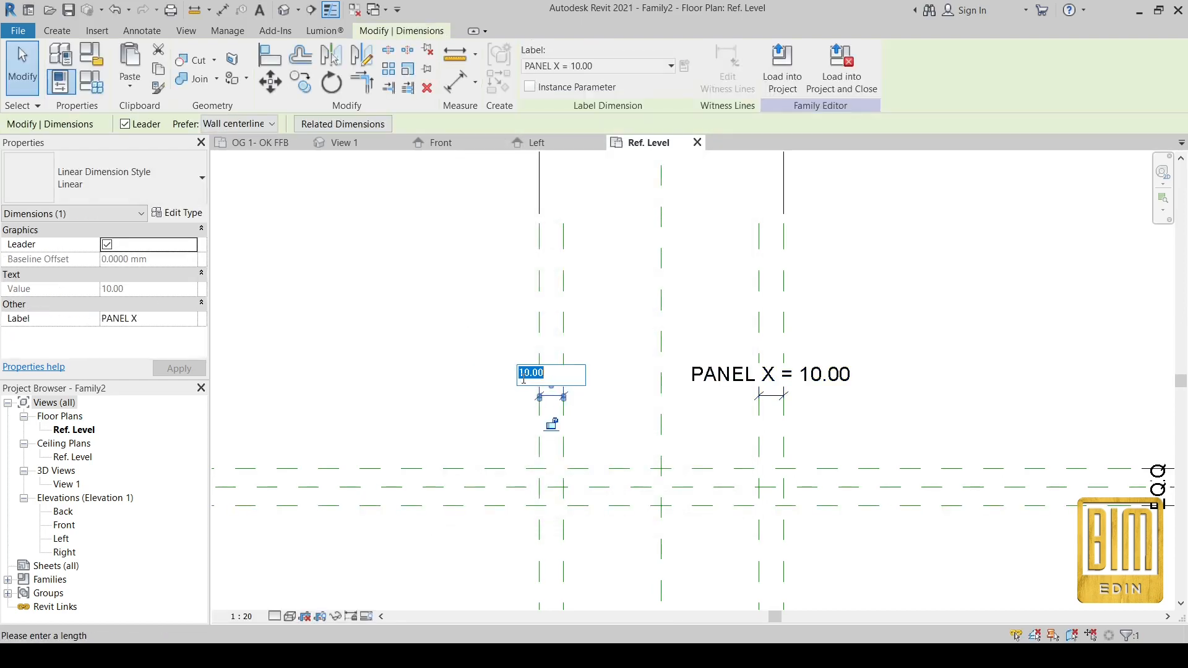
key(Return)
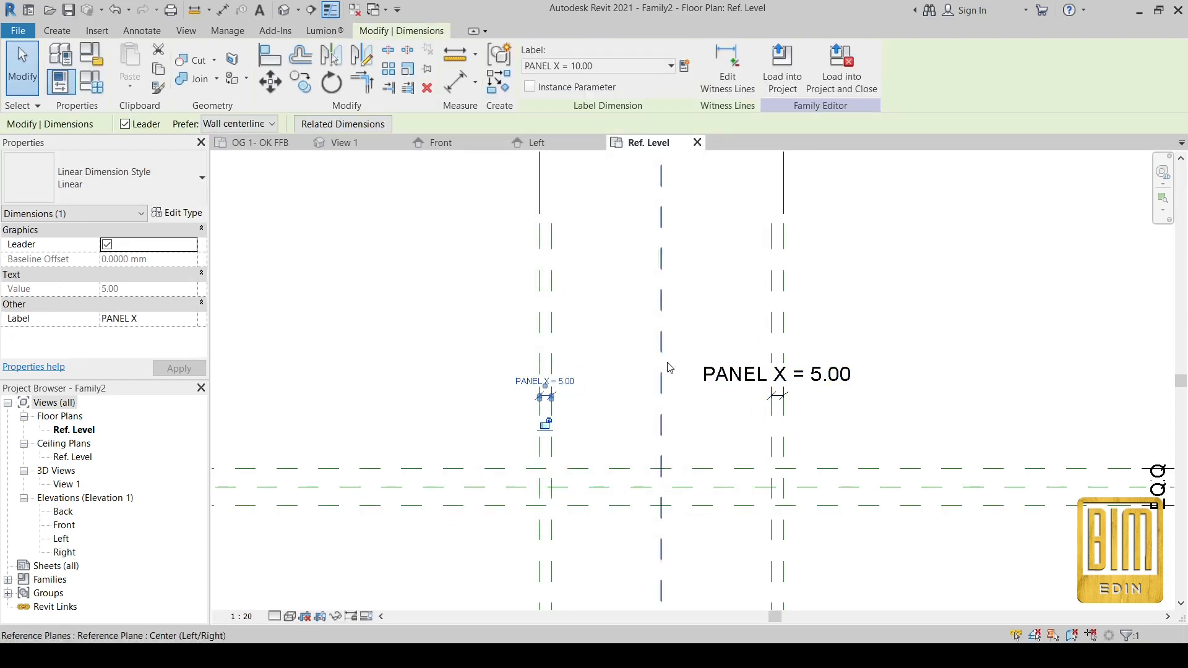
scroll(559, 403, up, 2)
click(561, 380)
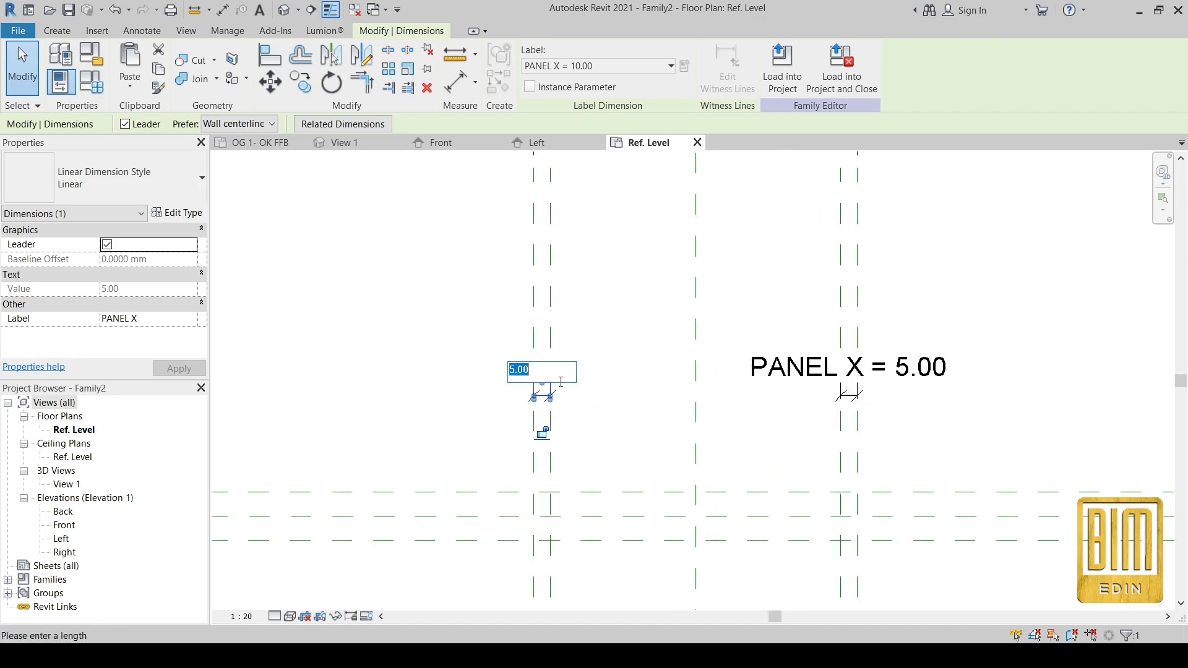
text(10)
key(Return)
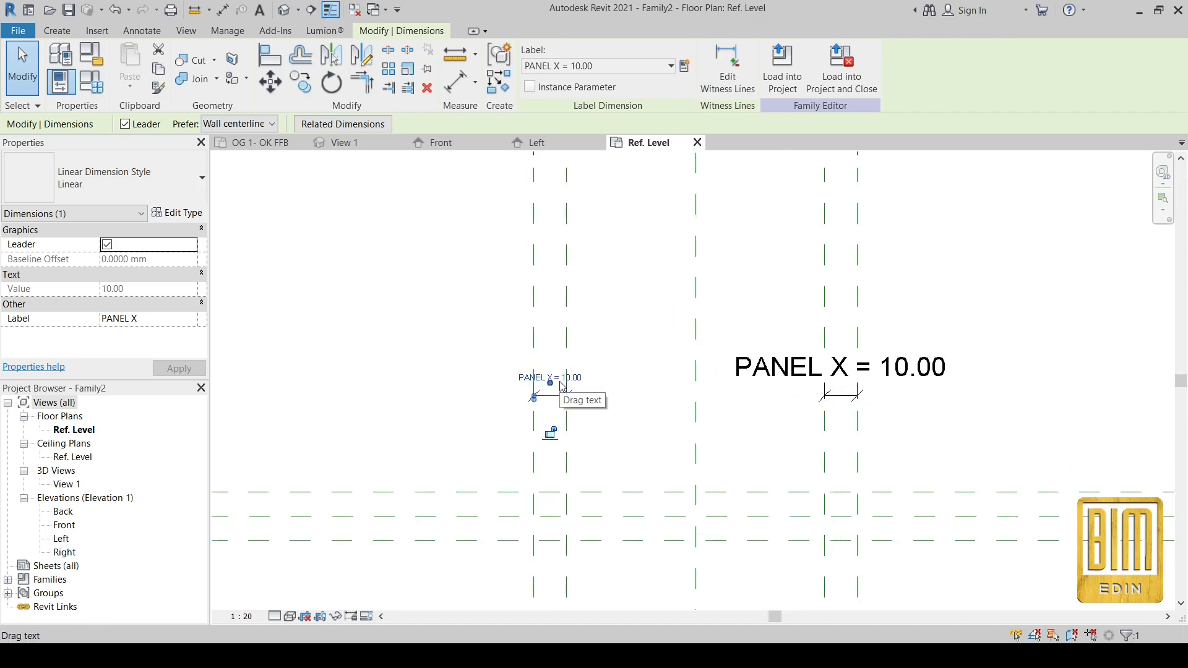
Set the PANEL THICKNESS parameter to 5 cm through its dimension.
scroll(641, 305, down, 3)
scroll(984, 355, up, 3)
click(862, 359)
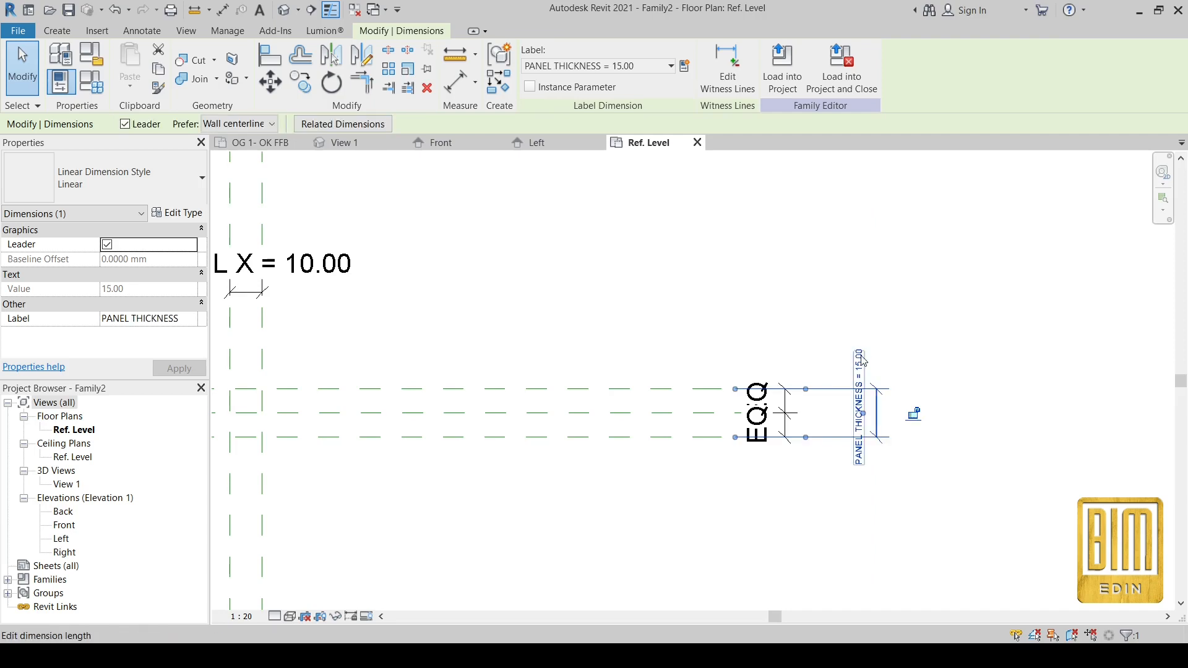
click(862, 359)
text(5)
key(Return)
scroll(943, 296, down, 2)
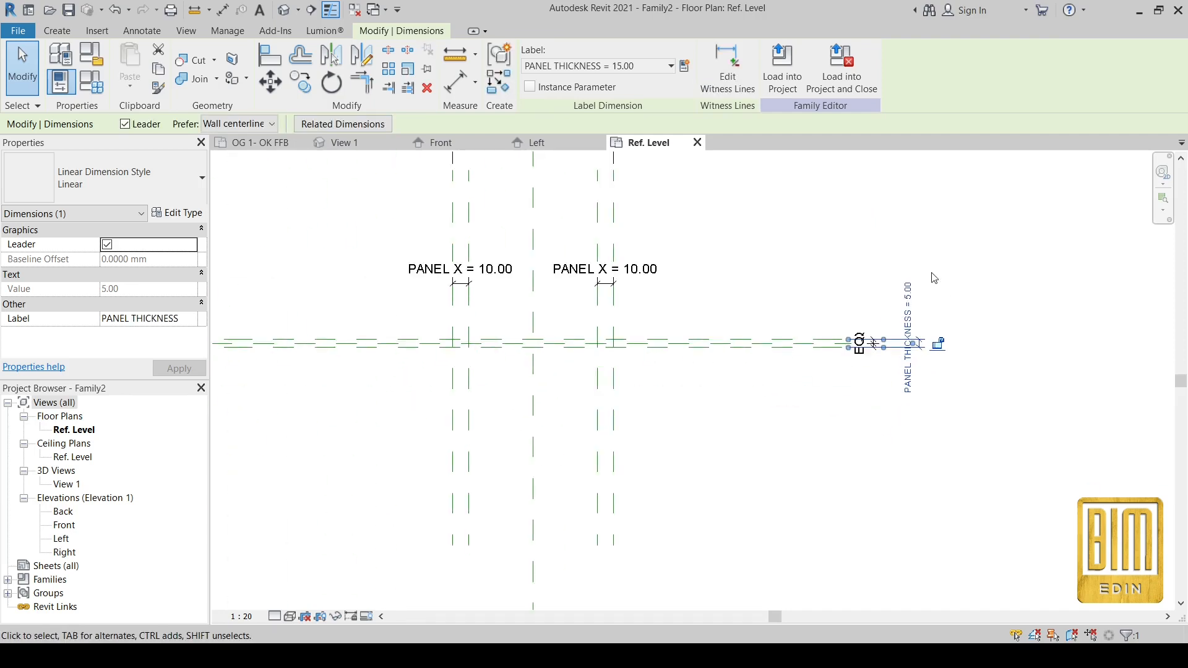
scroll(465, 337, up, 5)
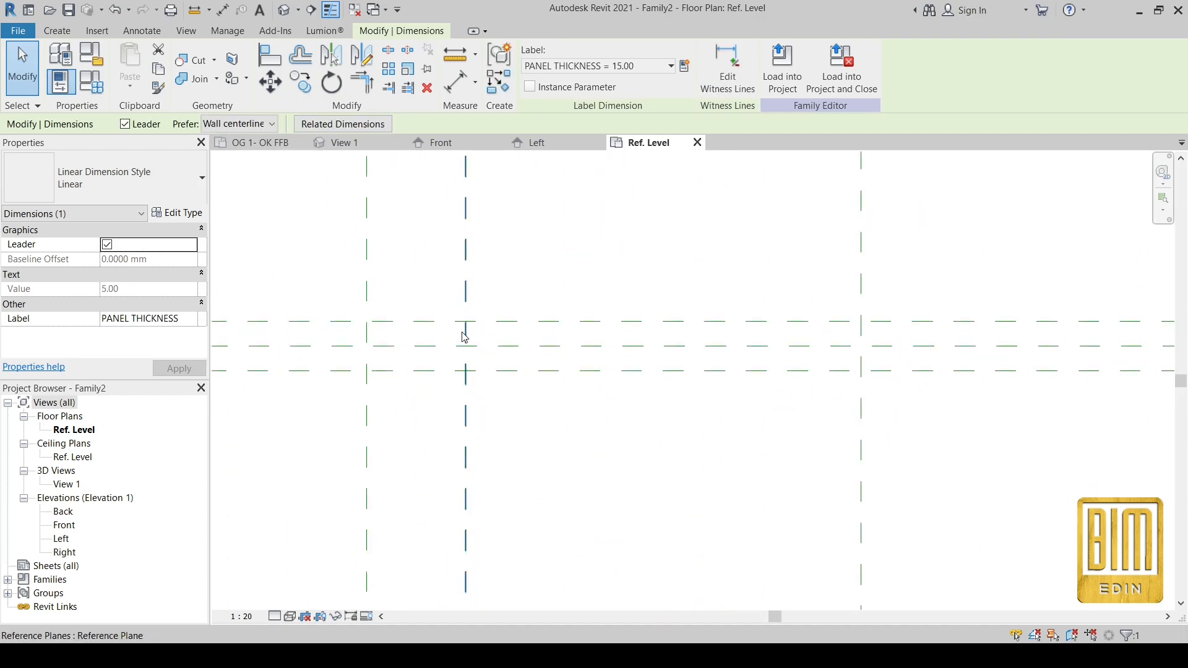
click(465, 327)
click(301, 81)
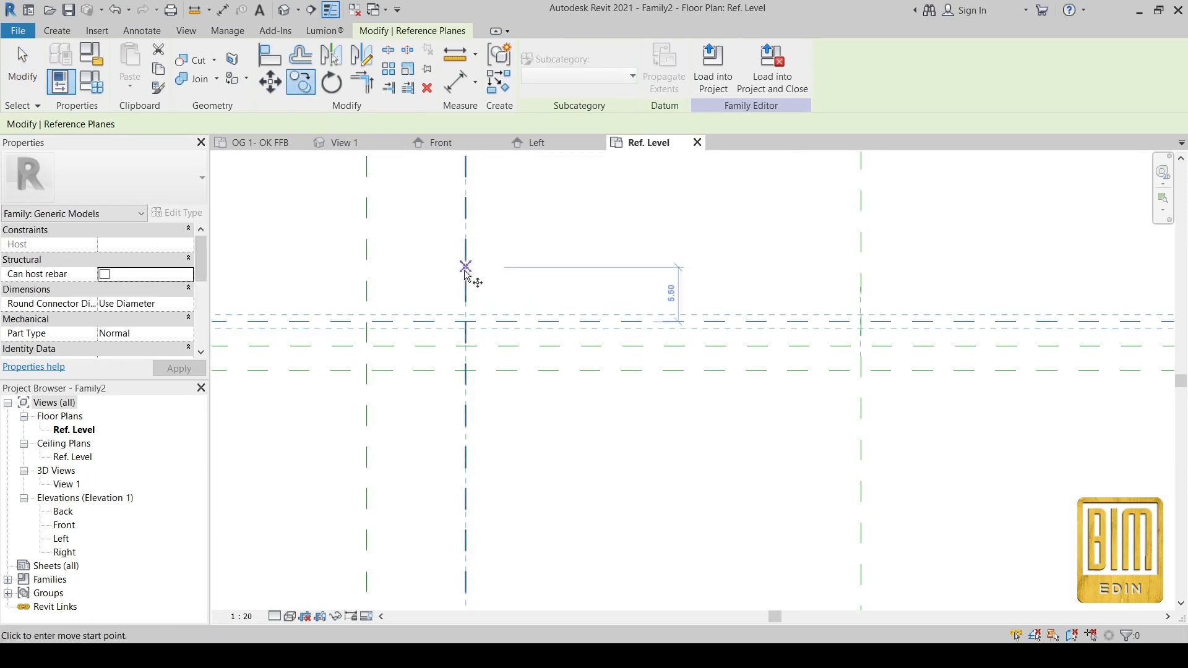
scroll(572, 352, up, 2)
click(566, 298)
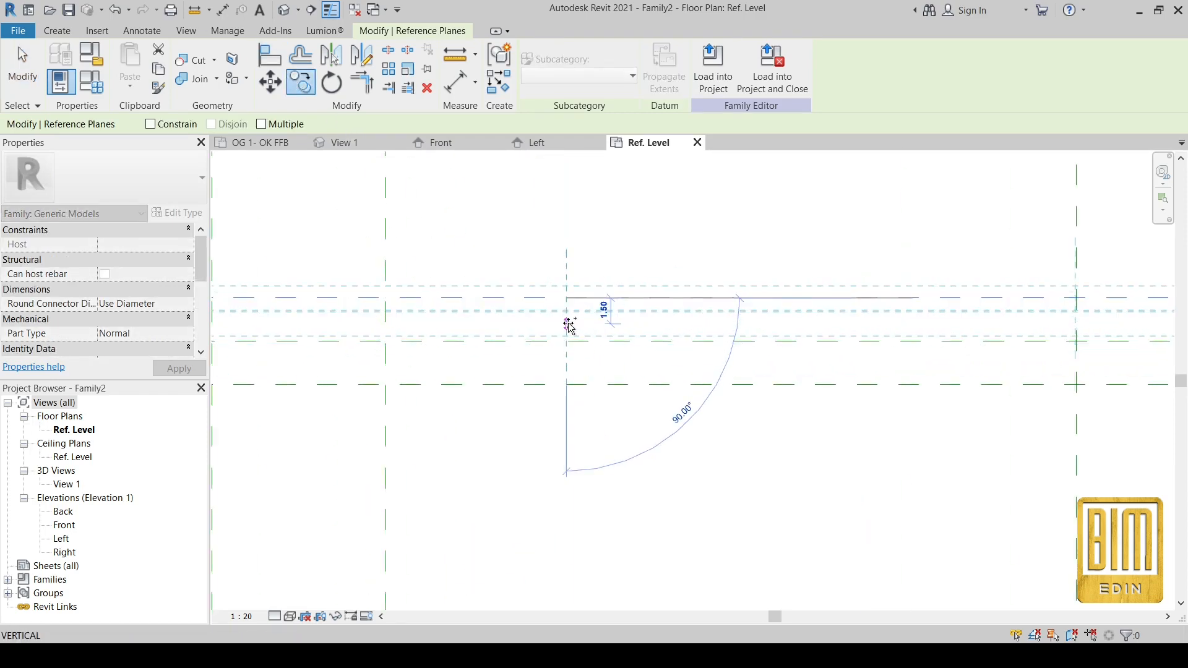
right_click(570, 326)
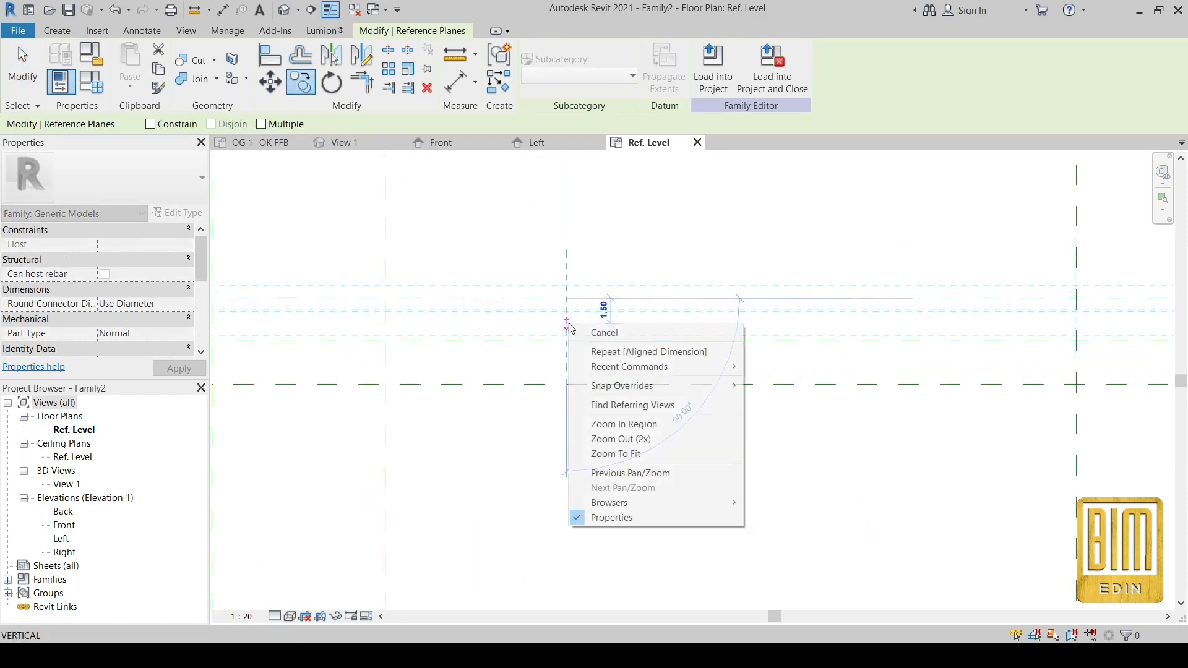
click(591, 331)
Copy the upper outer horizontal reference plane about 2 cm down toward the Center (Front/Back) plane.
scroll(592, 329, down, 3)
scroll(484, 332, down, 2)
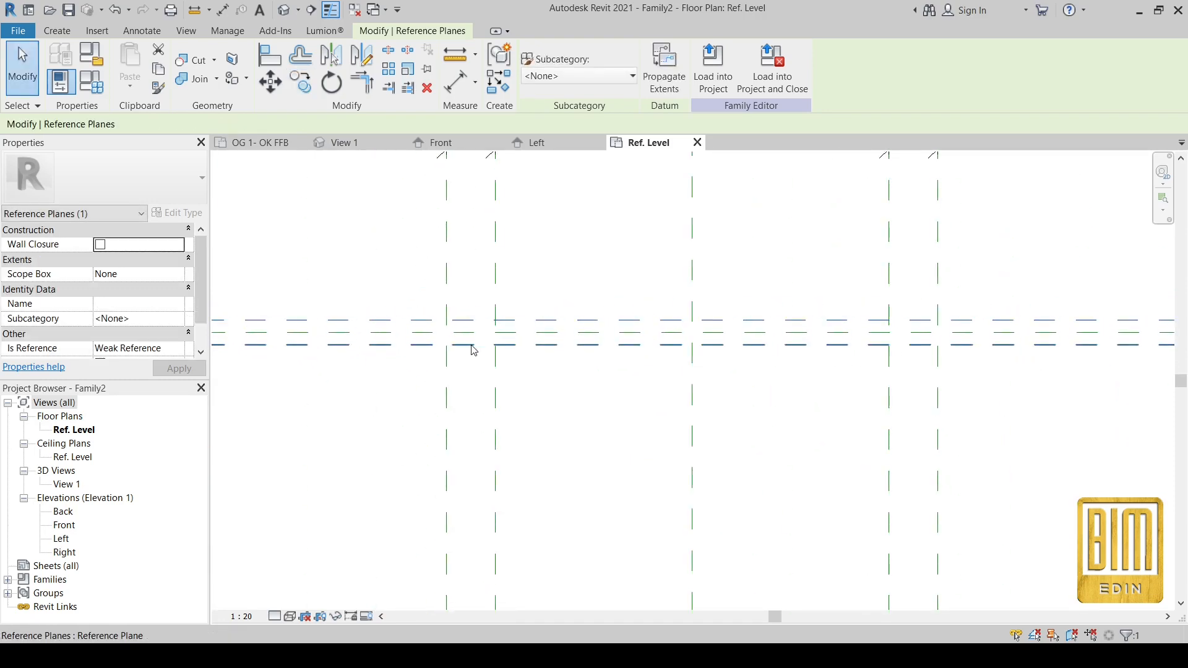
scroll(488, 337, up, 5)
click(301, 89)
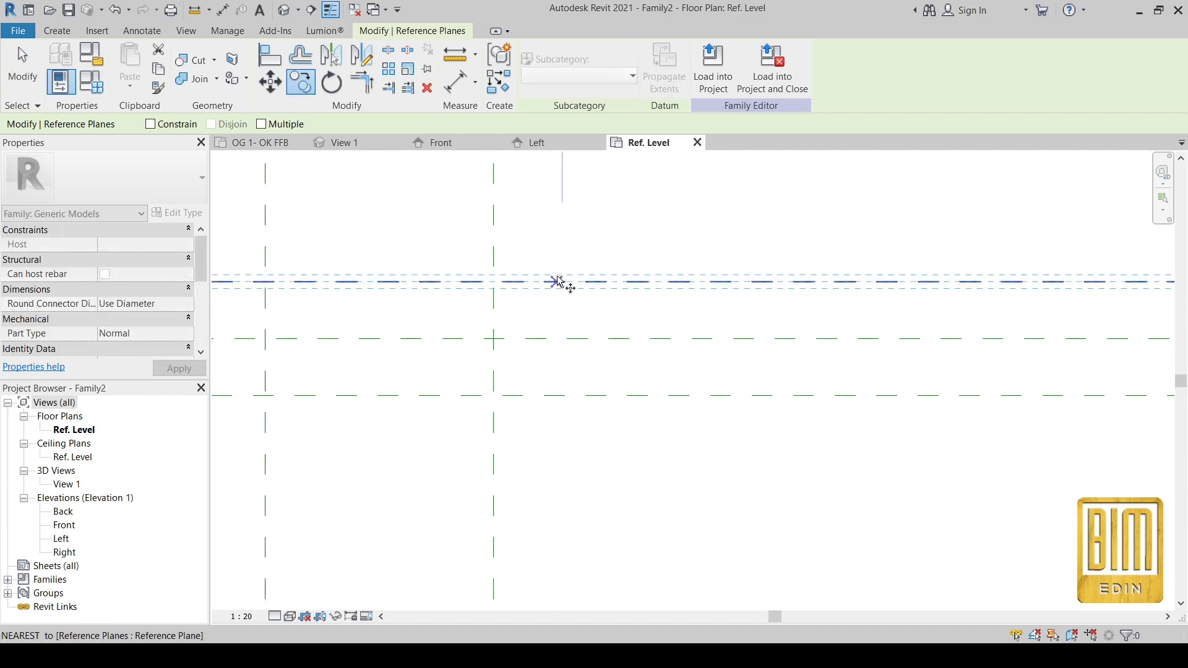
click(557, 278)
click(559, 323)
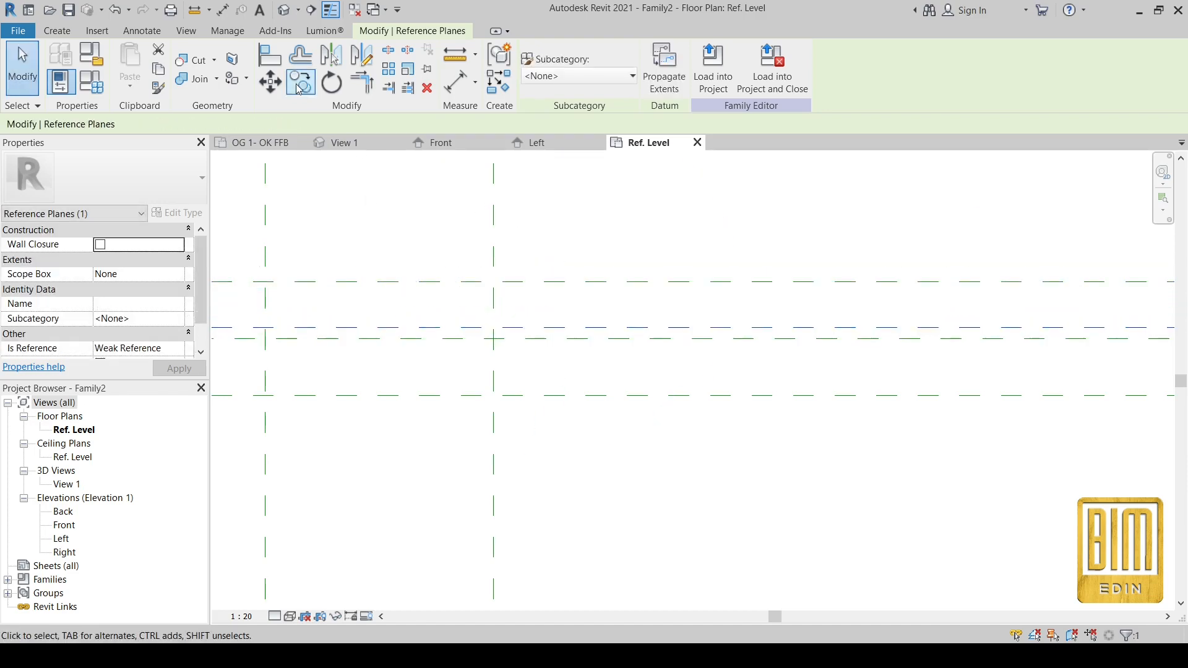
key(Escape)
key(Escape)
Mirror the copied horizontal reference plane about the Center (Front/Back) plane, keeping the original.
click(602, 328)
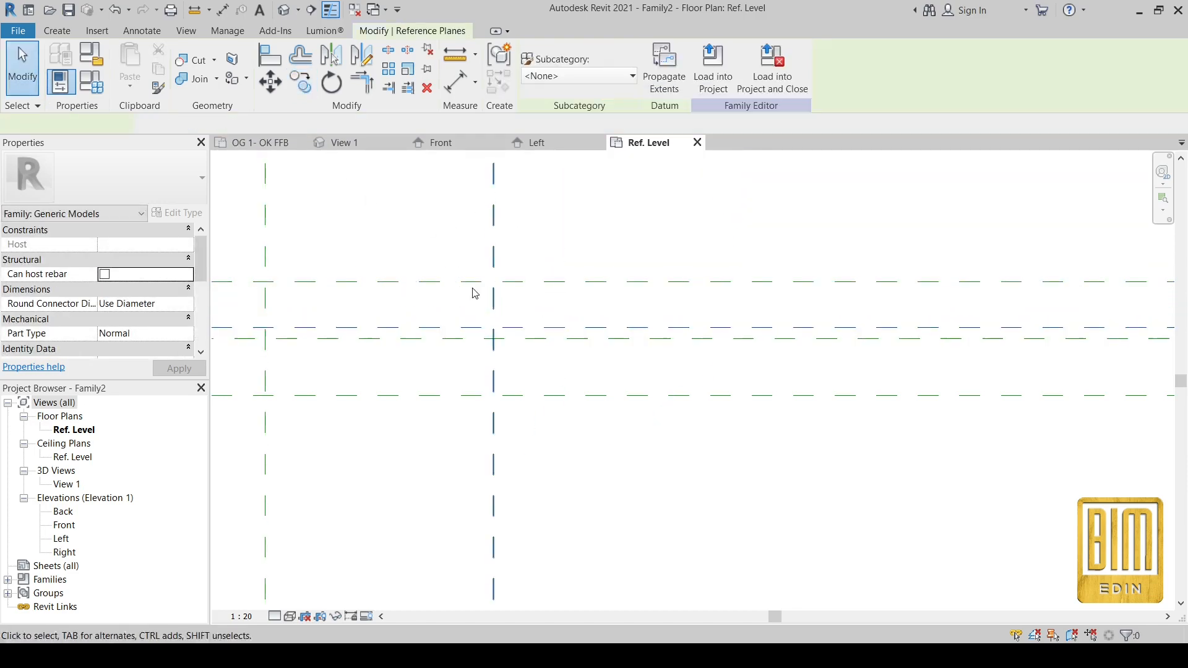
scroll(477, 293, down, 8)
scroll(280, 293, up, 8)
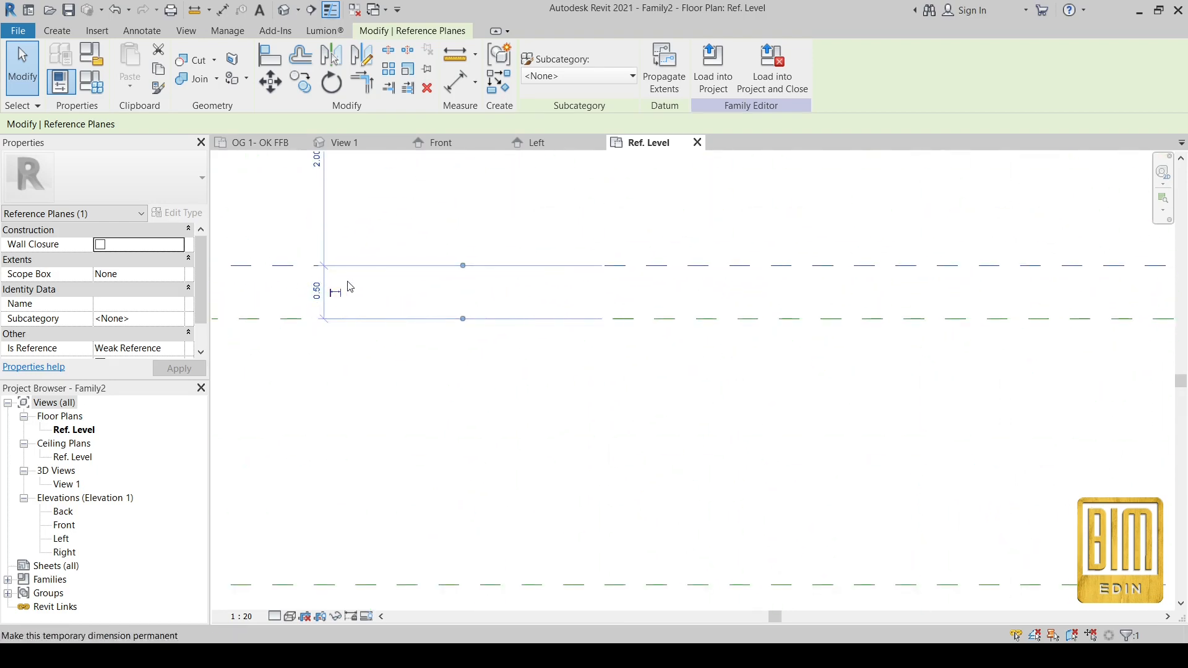
scroll(349, 286, down, 4)
click(331, 56)
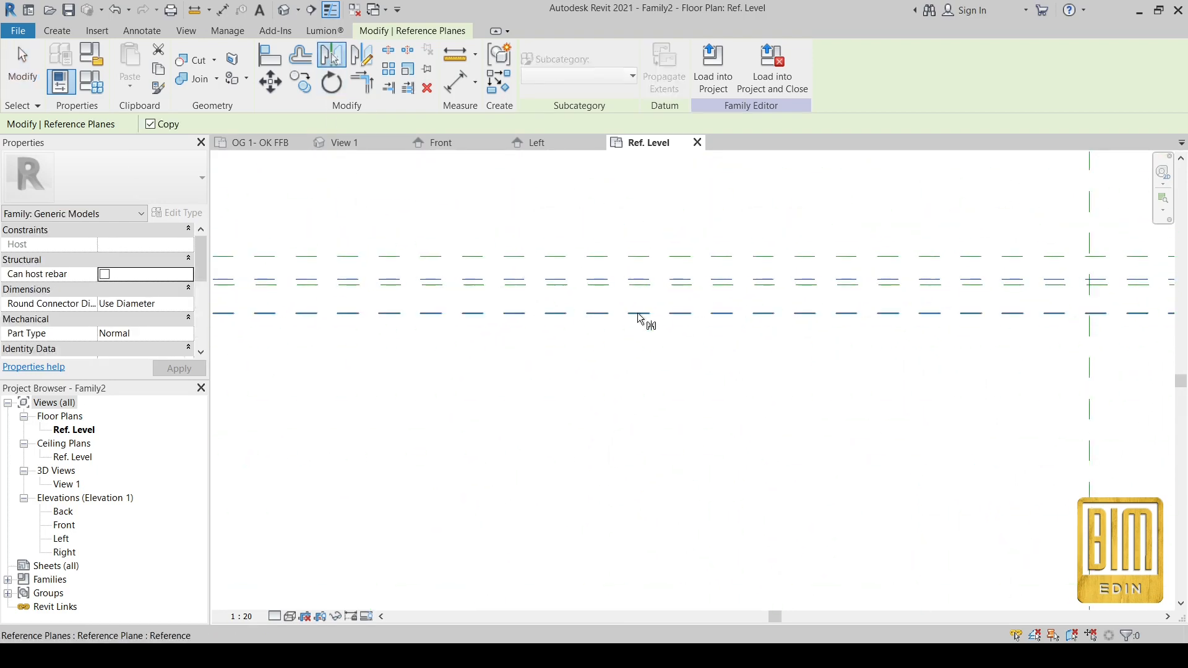
click(629, 288)
scroll(545, 289, down, 5)
scroll(987, 297, up, 6)
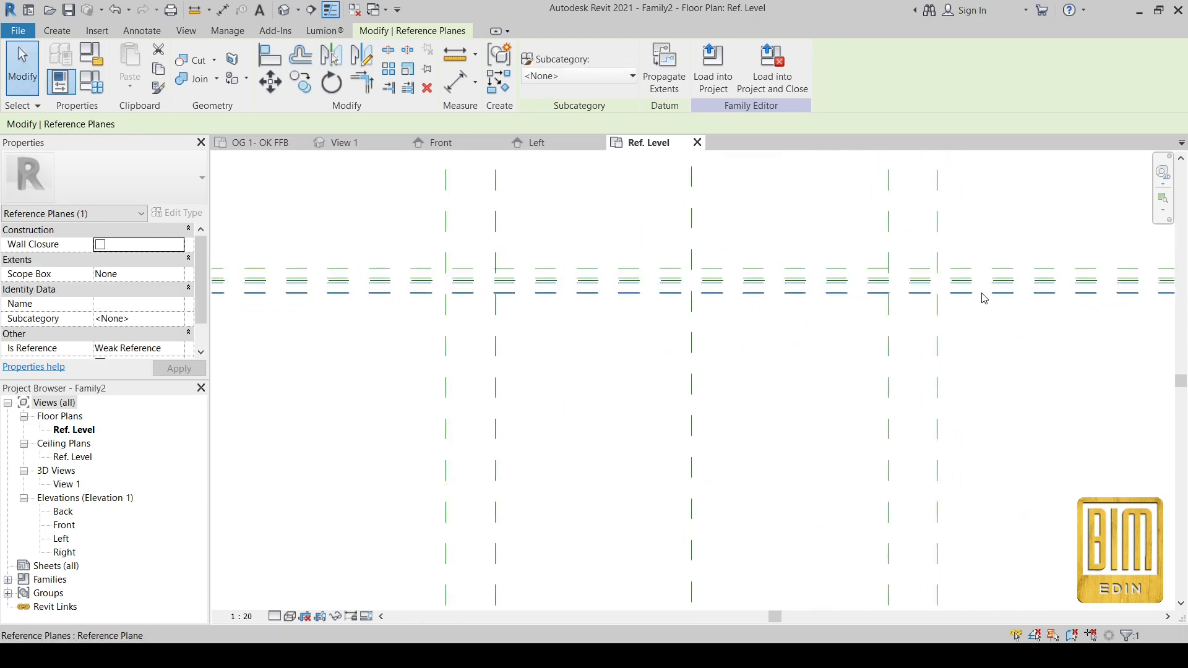
Add an aligned dimension between the two innermost horizontal reference planes, placed beside the existing thickness dimensions.
key(d)
key(i)
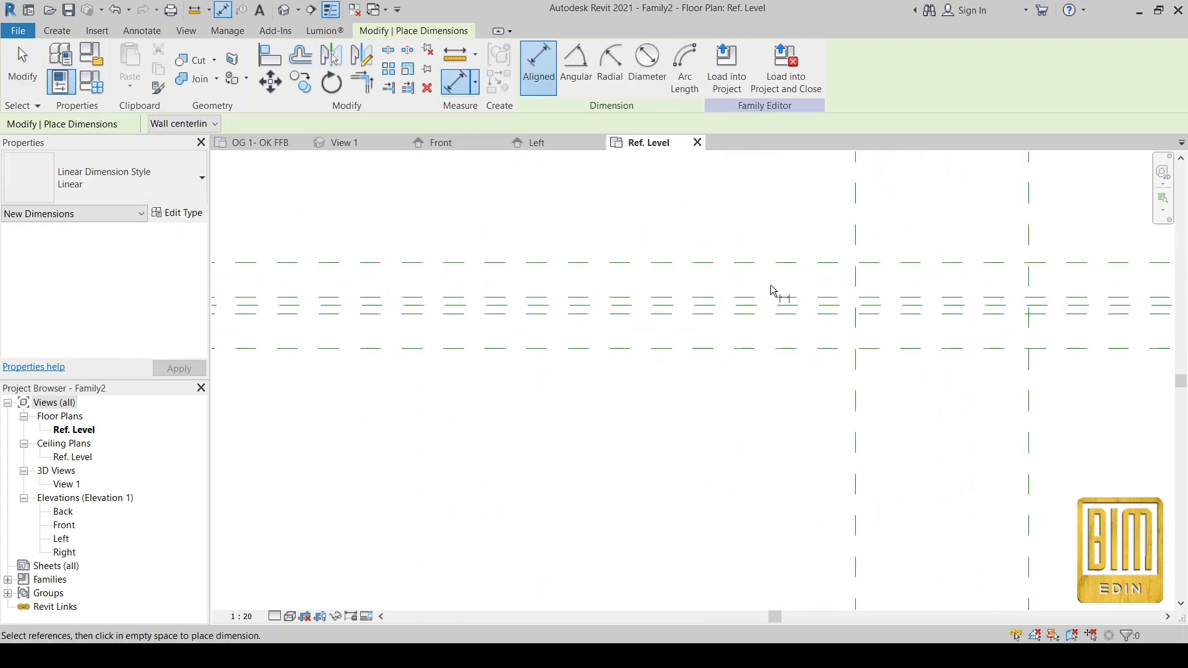
scroll(538, 334, down, 5)
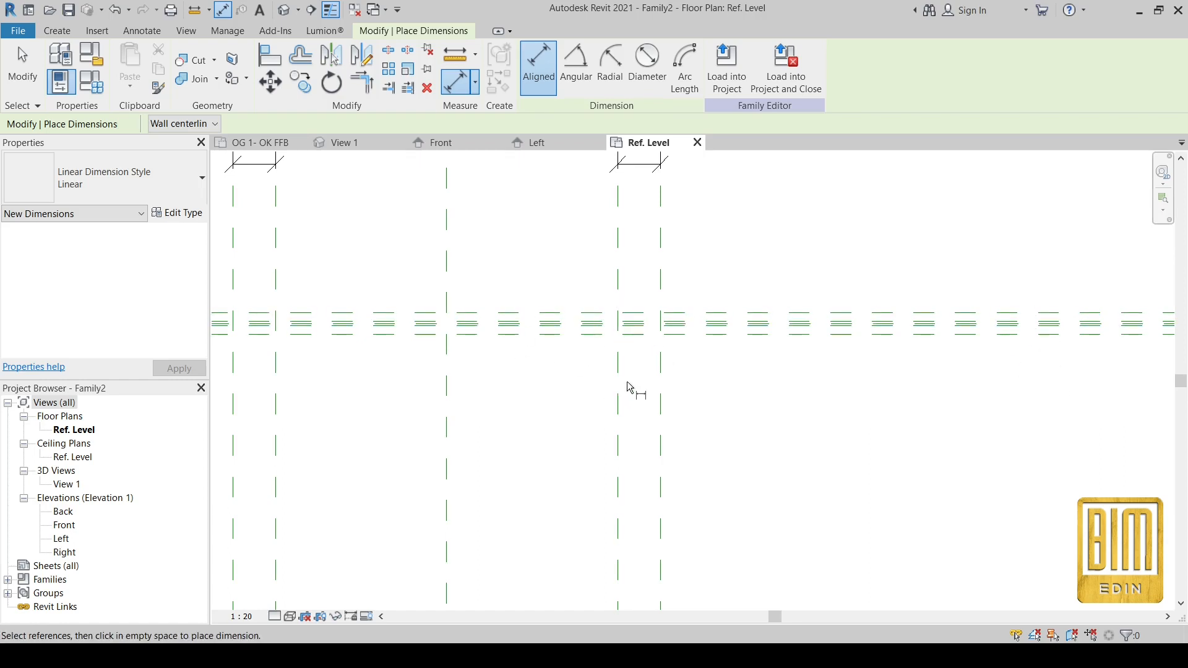
scroll(599, 333, up, 7)
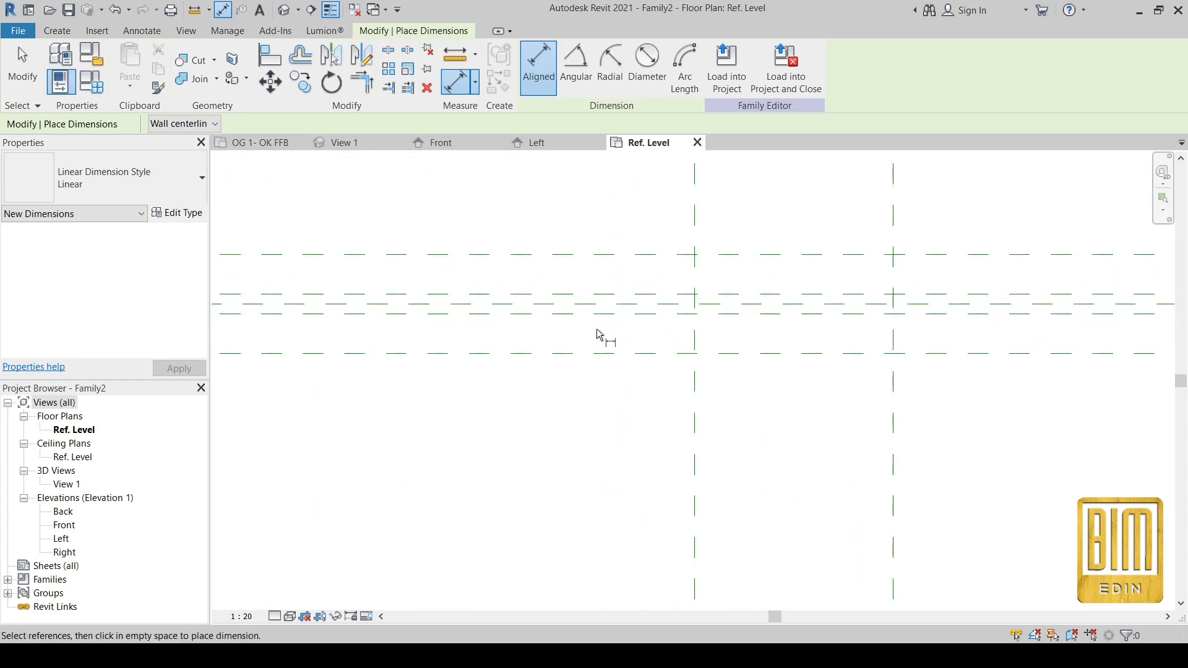
click(579, 294)
click(578, 313)
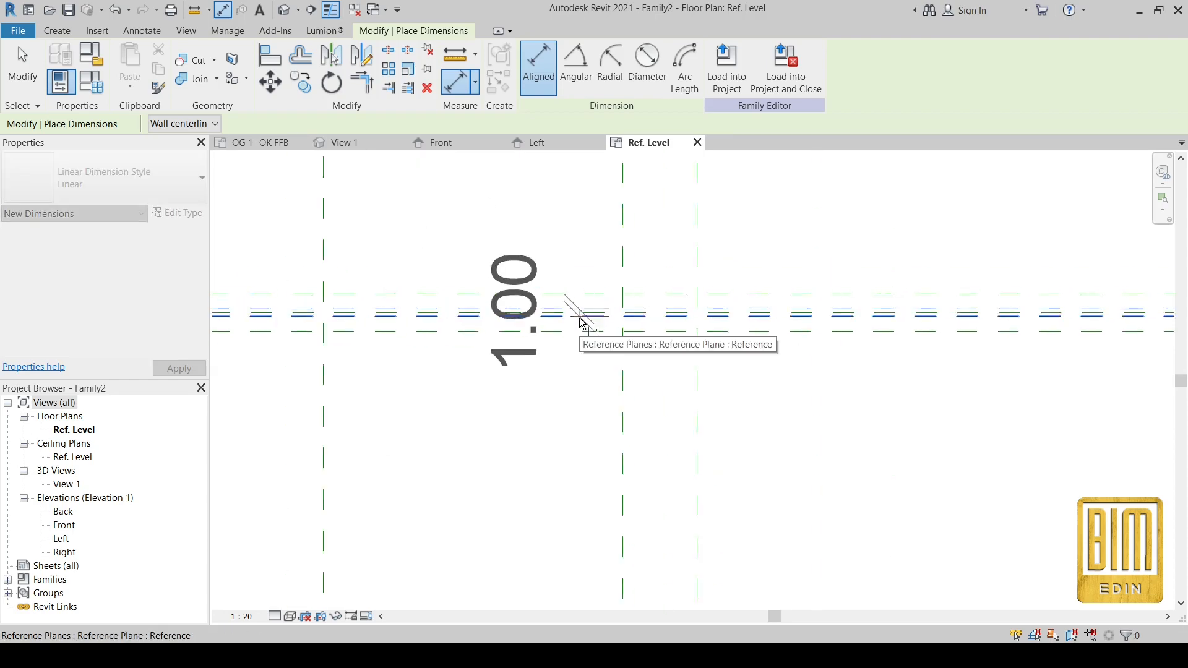
scroll(578, 314, down, 6)
click(792, 378)
scroll(789, 313, up, 5)
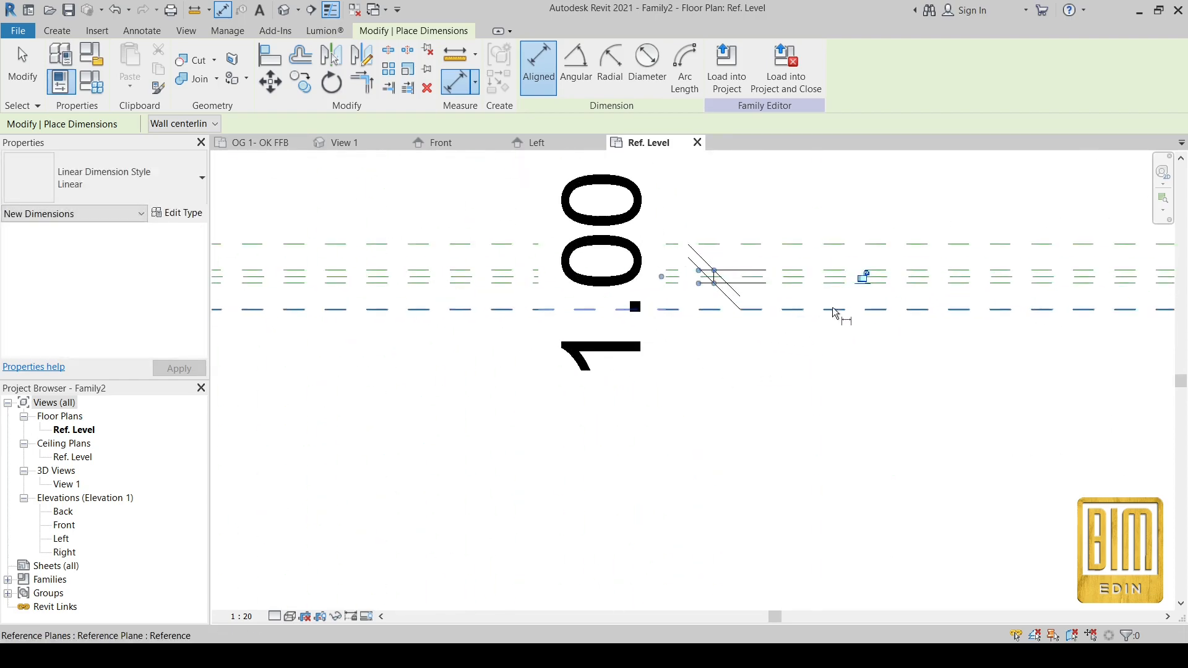
scroll(861, 361, down, 5)
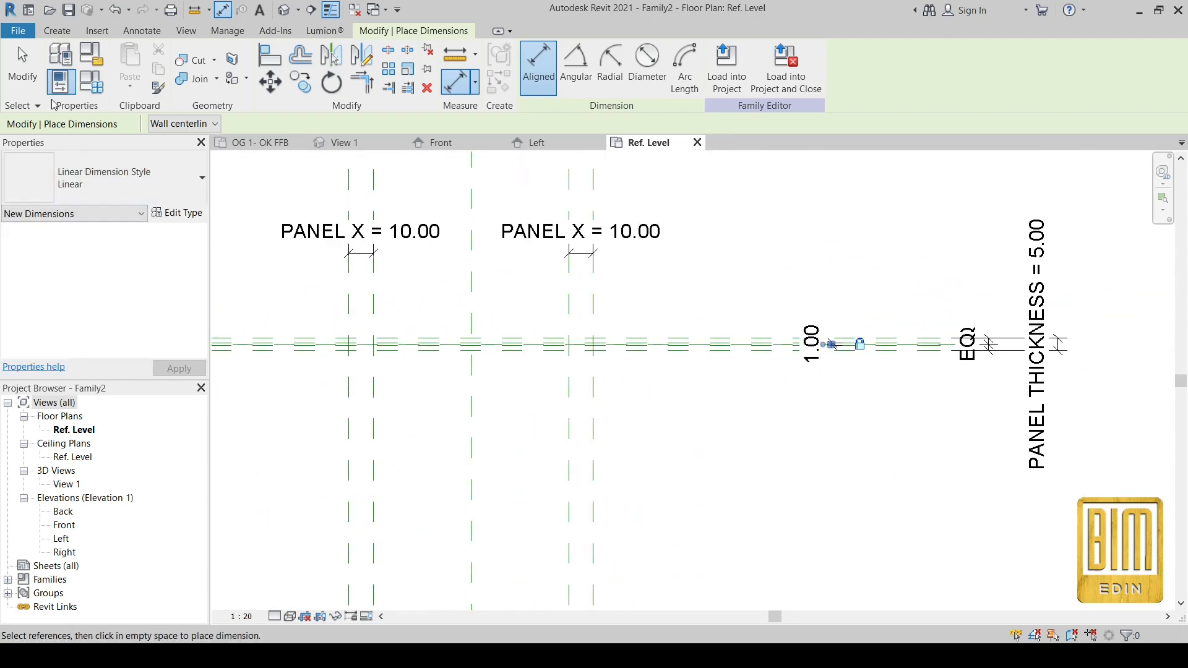
Add a witness line on the Center (Front/Back) plane to the new dimension between the innermost planes.
click(21, 70)
scroll(839, 351, up, 8)
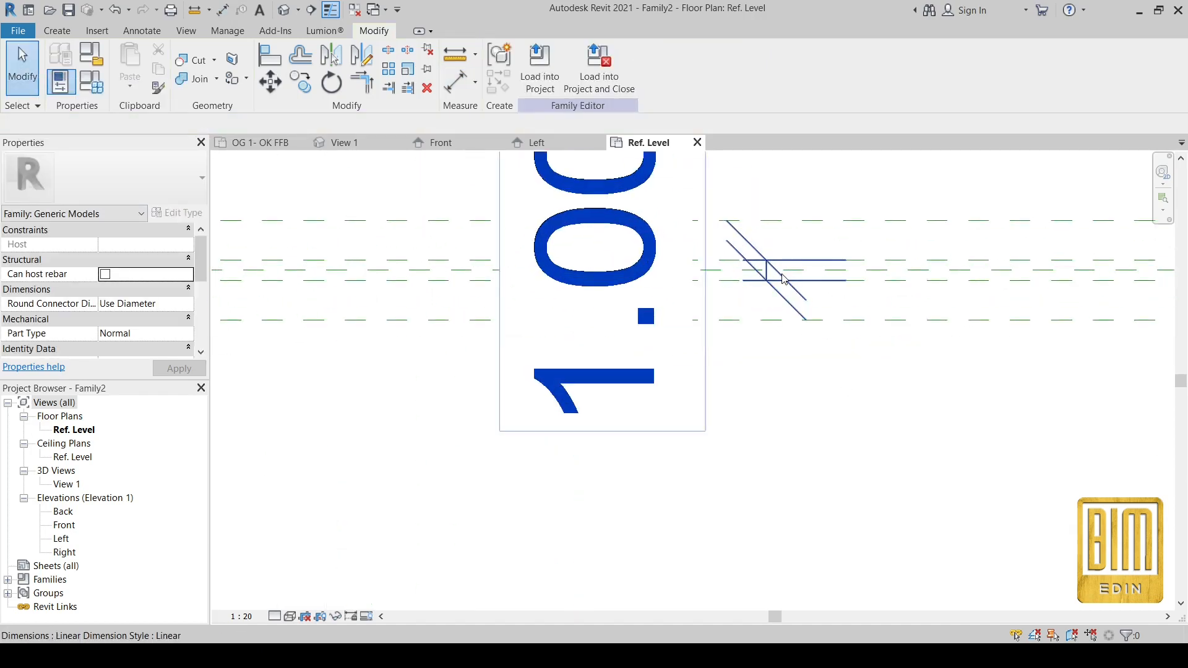
click(937, 271)
click(728, 69)
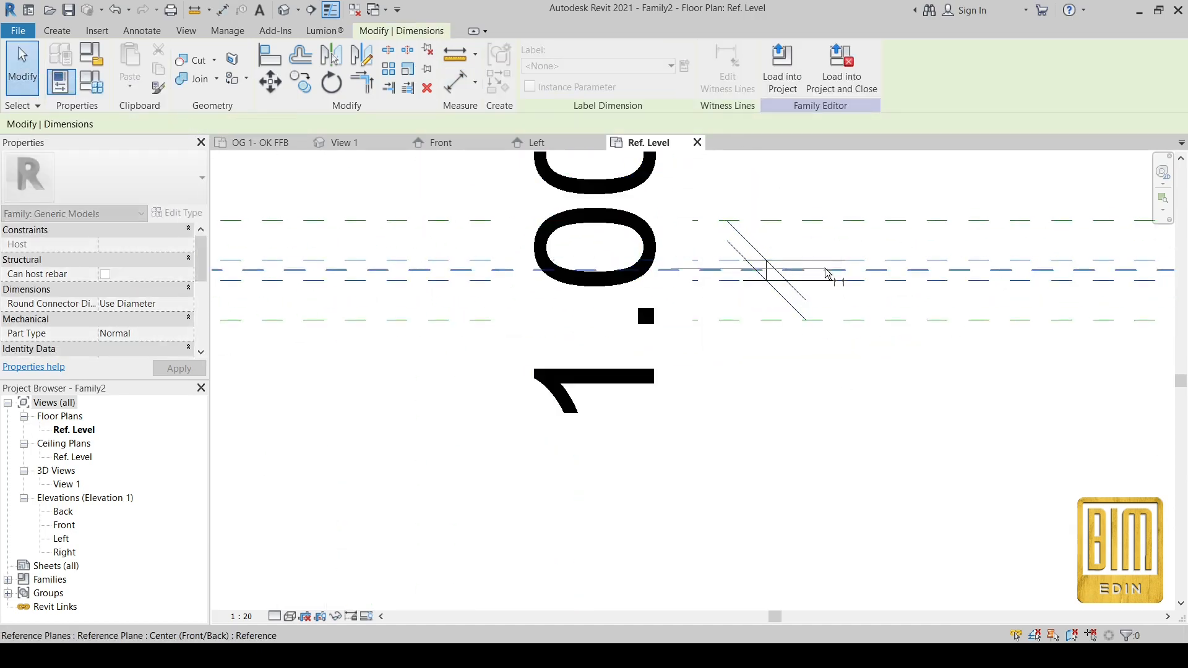
click(836, 382)
scroll(836, 381, down, 3)
scroll(895, 322, up, 7)
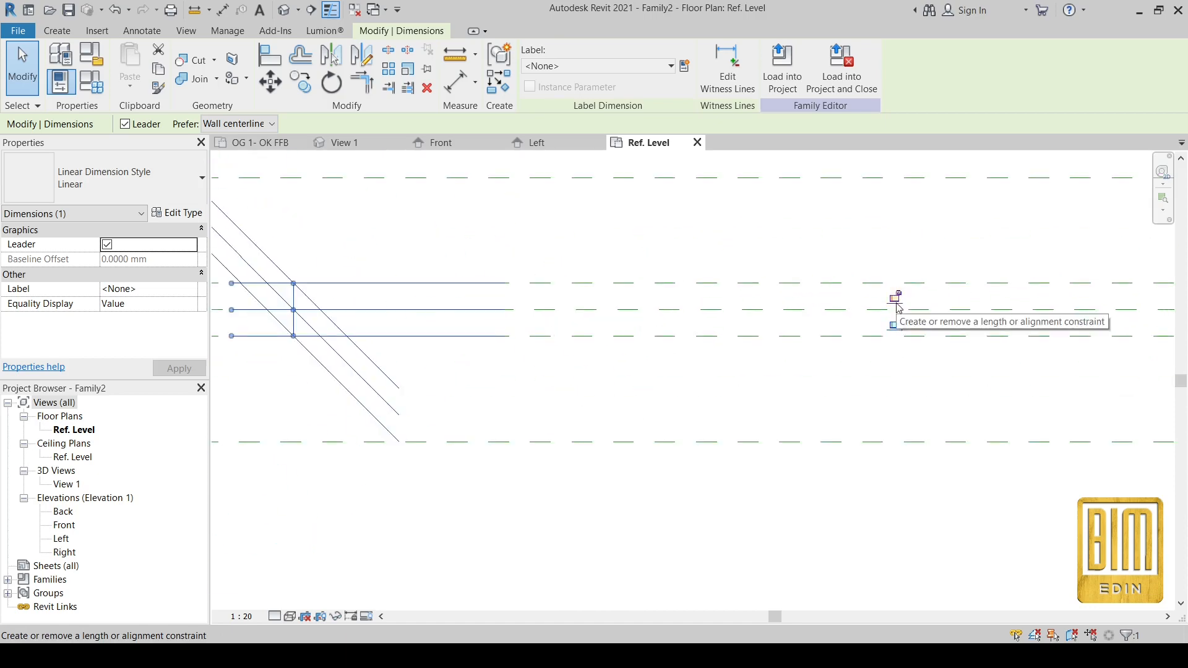
Lock both segments of the dimension between the inner planes and the Center (Front/Back) plane.
click(895, 298)
click(895, 326)
scroll(898, 333, down, 5)
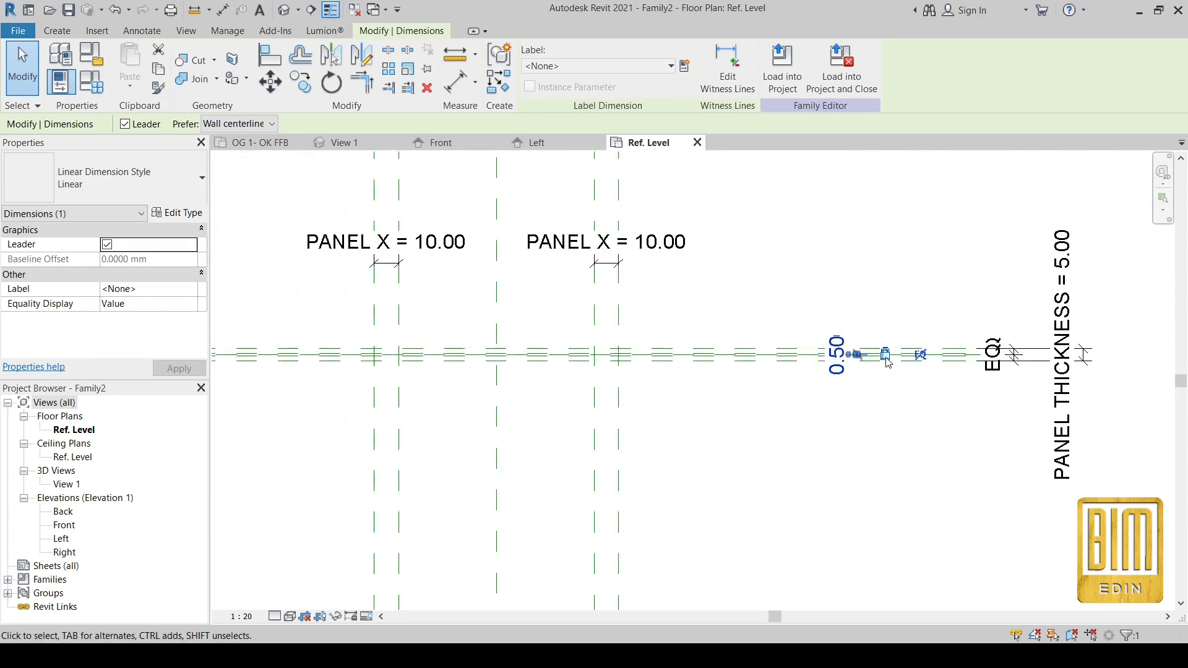
scroll(374, 370, up, 4)
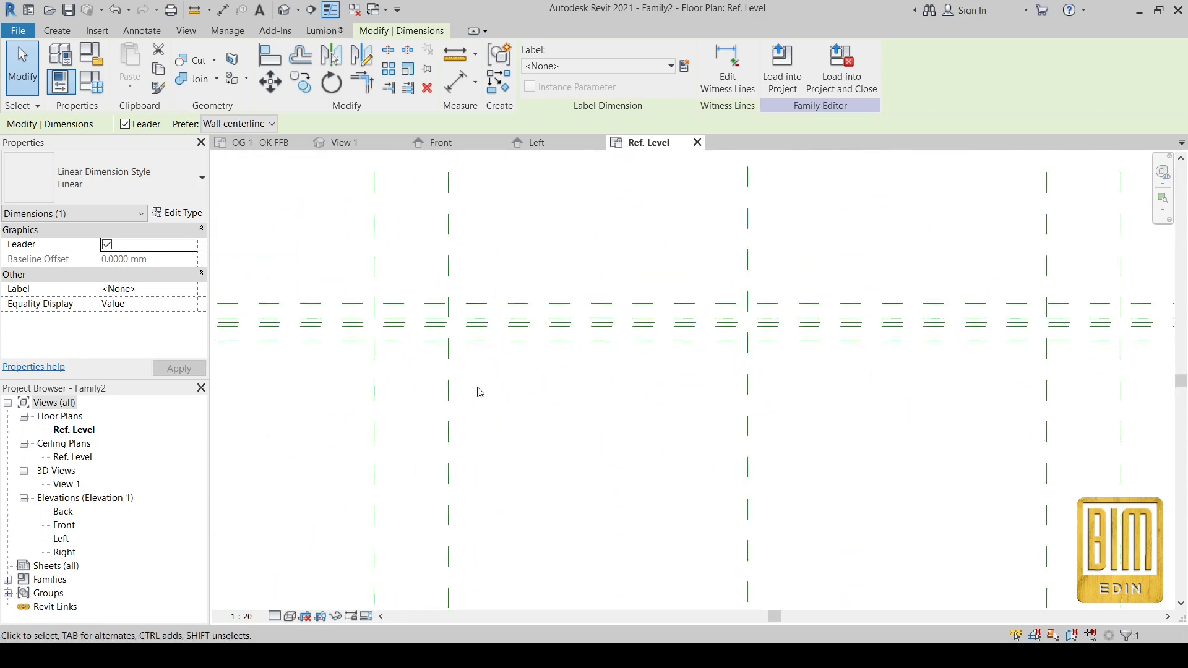
scroll(481, 393, down, 4)
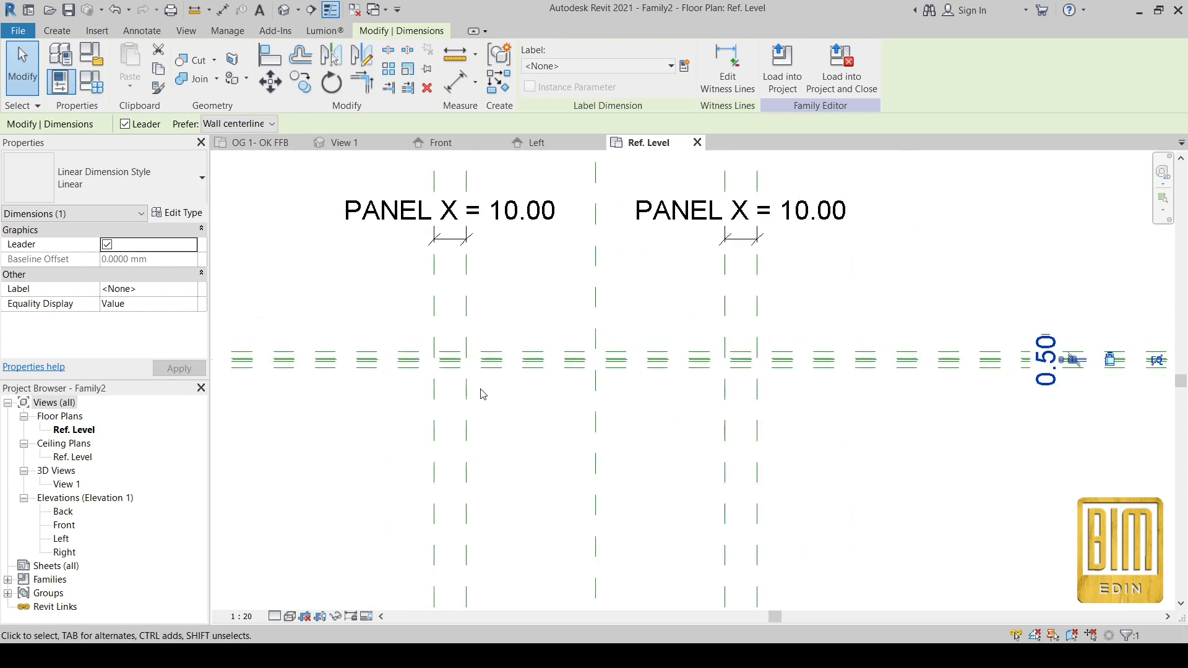
scroll(476, 380, up, 5)
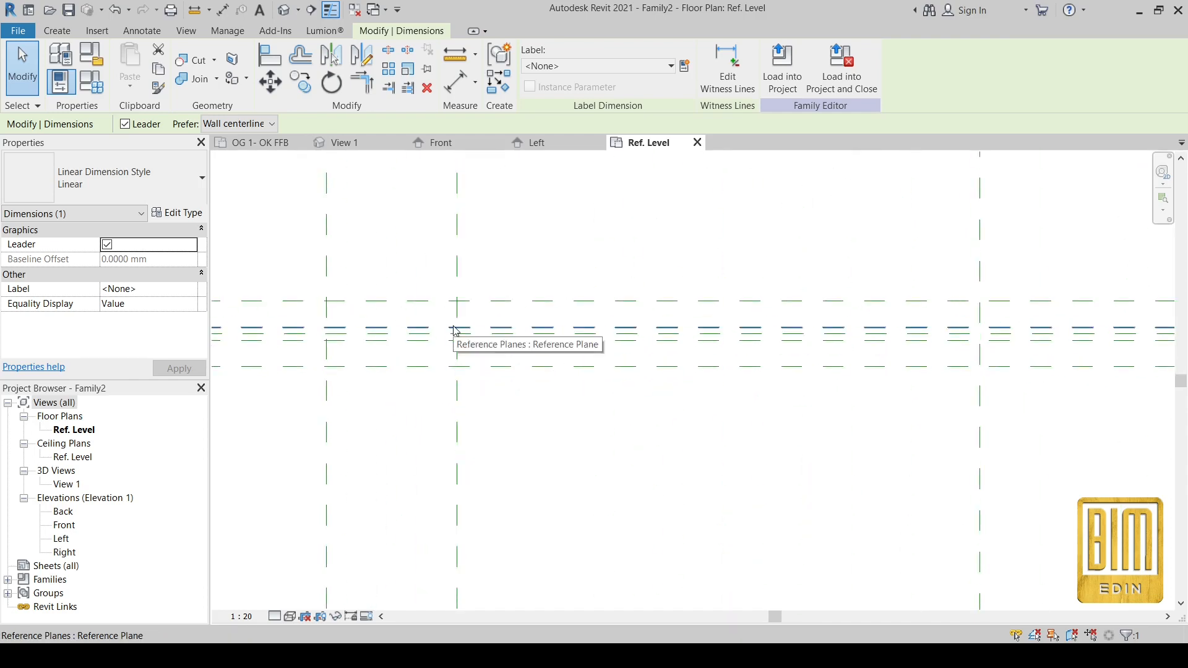
In the Front elevation, draw two horizontal reference planes about 12 cm and about 214 cm above Ref. Level.
double_click(64, 527)
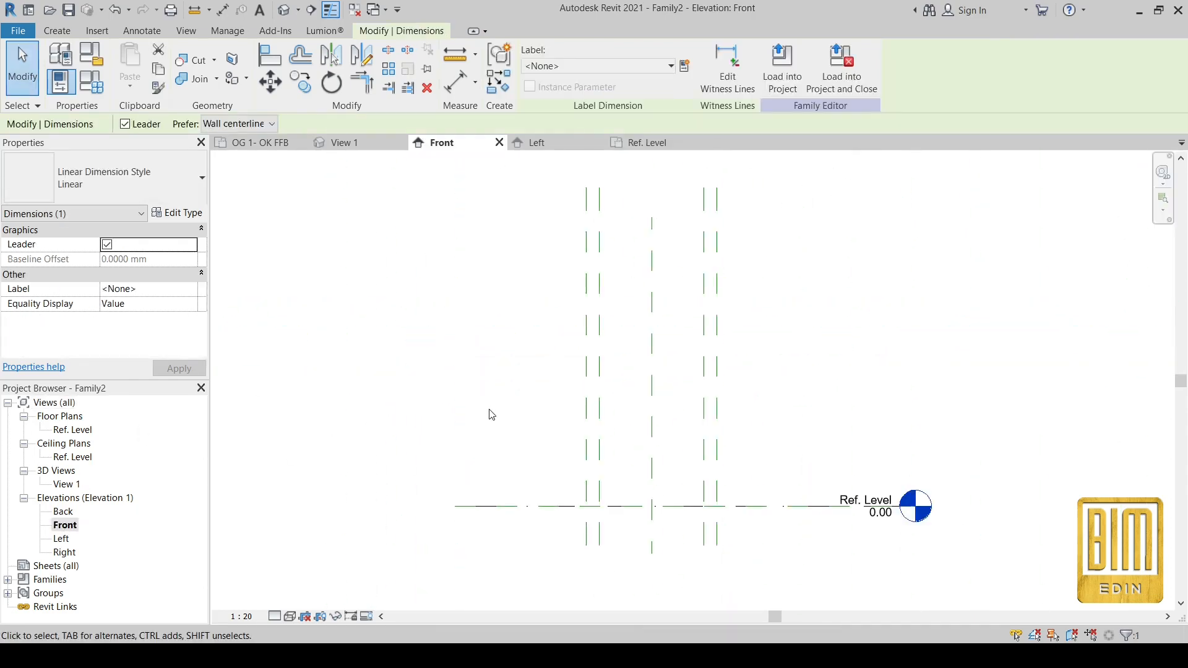
click(55, 34)
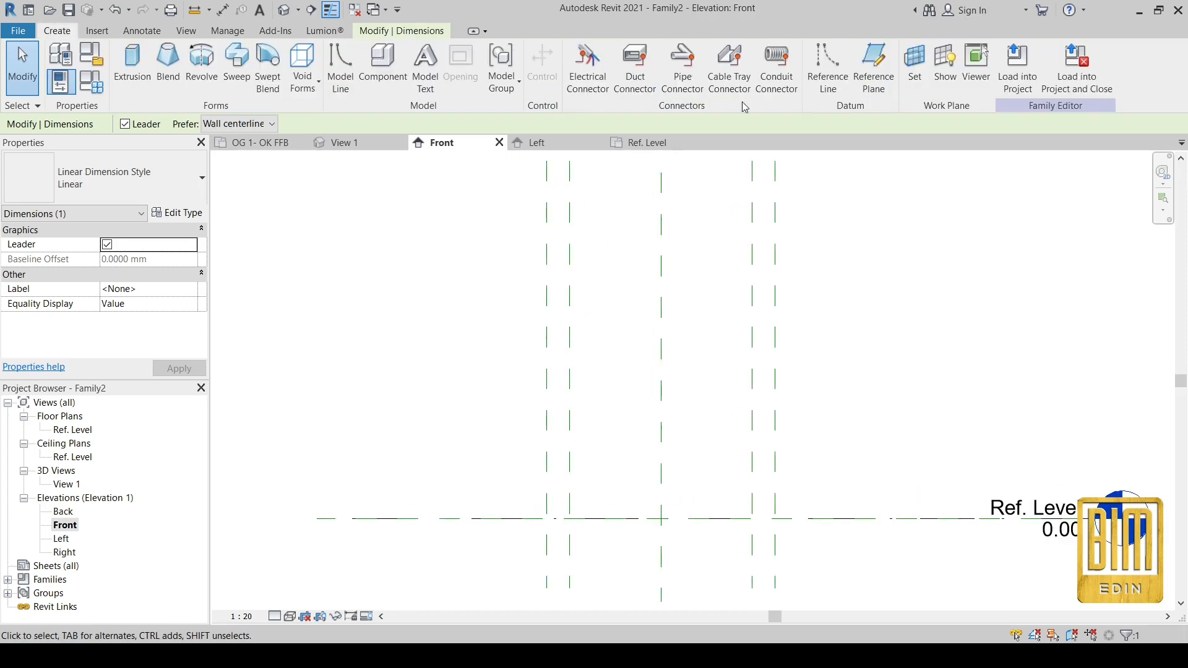
click(873, 68)
click(505, 491)
click(816, 492)
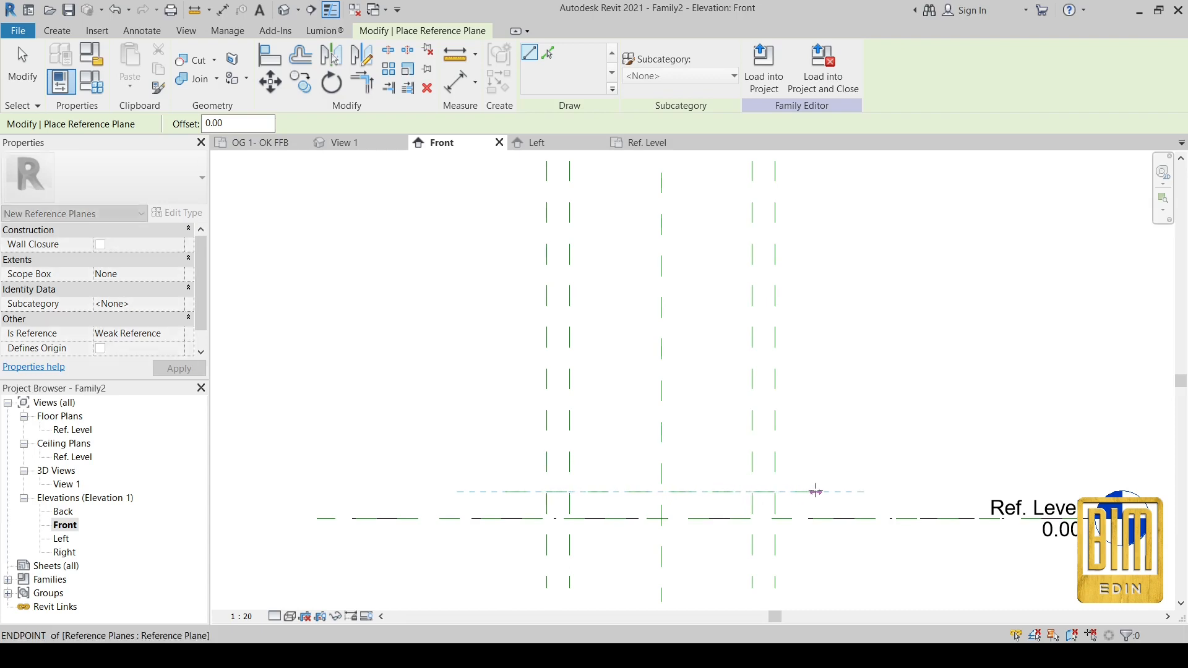
scroll(547, 461, down, 3)
click(430, 206)
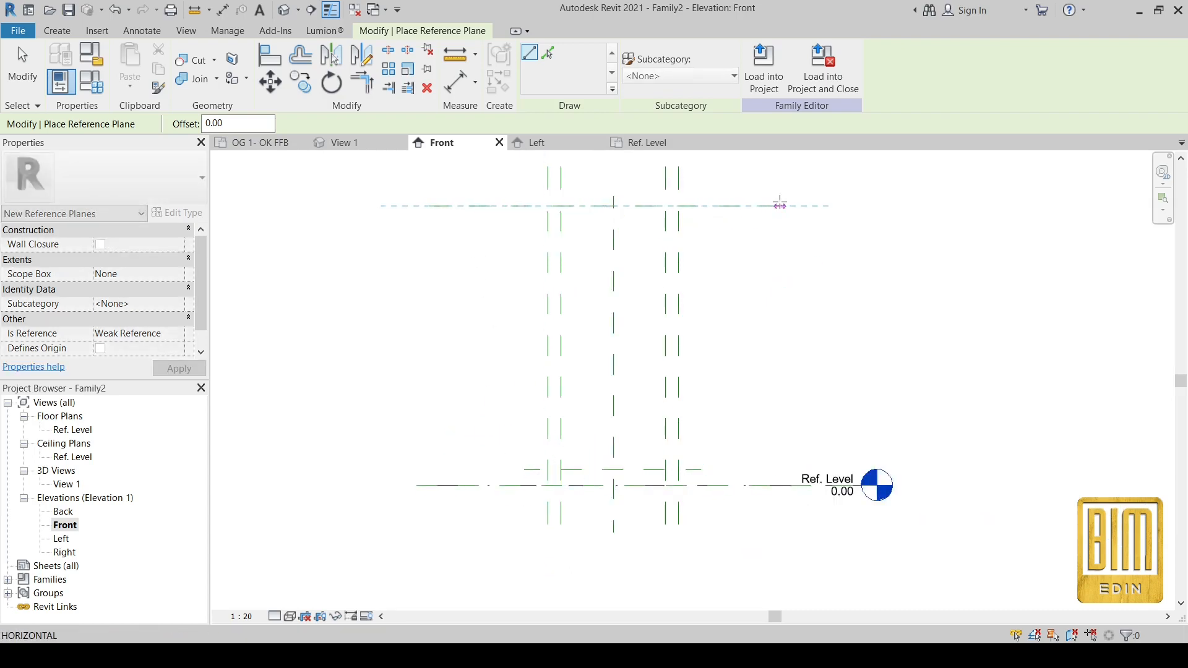
click(804, 206)
Add an aligned dimension between the top horizontal reference plane and Ref. Level.
key(d)
key(i)
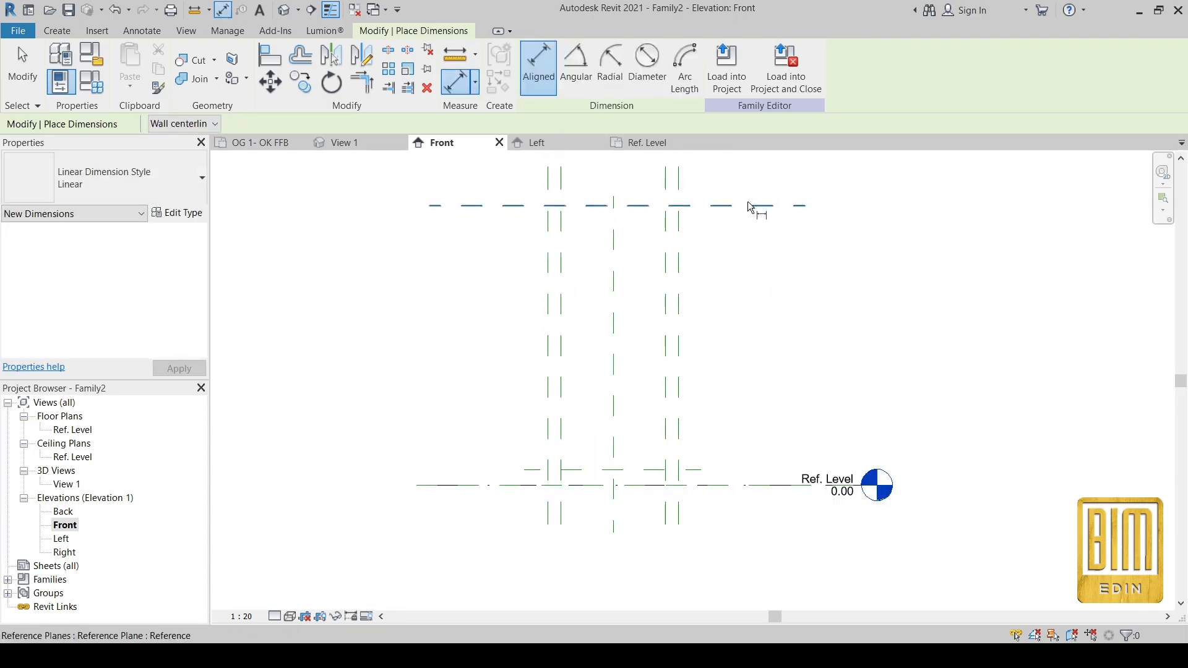
click(750, 206)
click(761, 485)
click(762, 396)
key(Escape)
key(Escape)
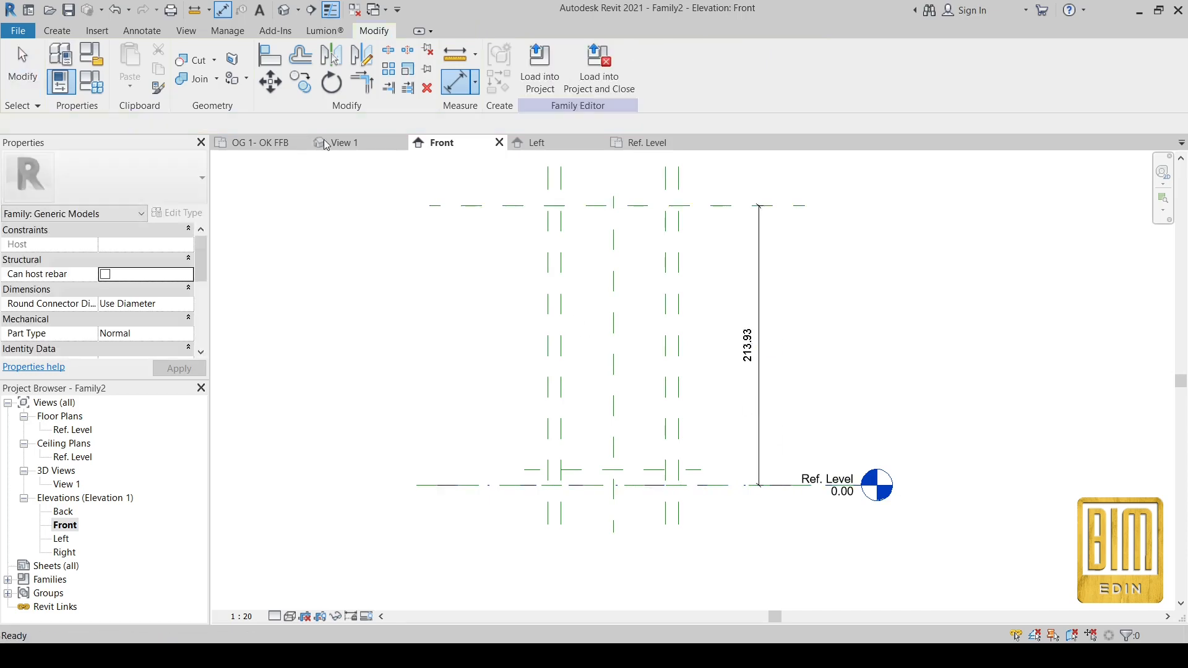
Set the distance from Ref. Level to the top reference plane to 200 cm.
click(712, 205)
click(748, 344)
text(2)
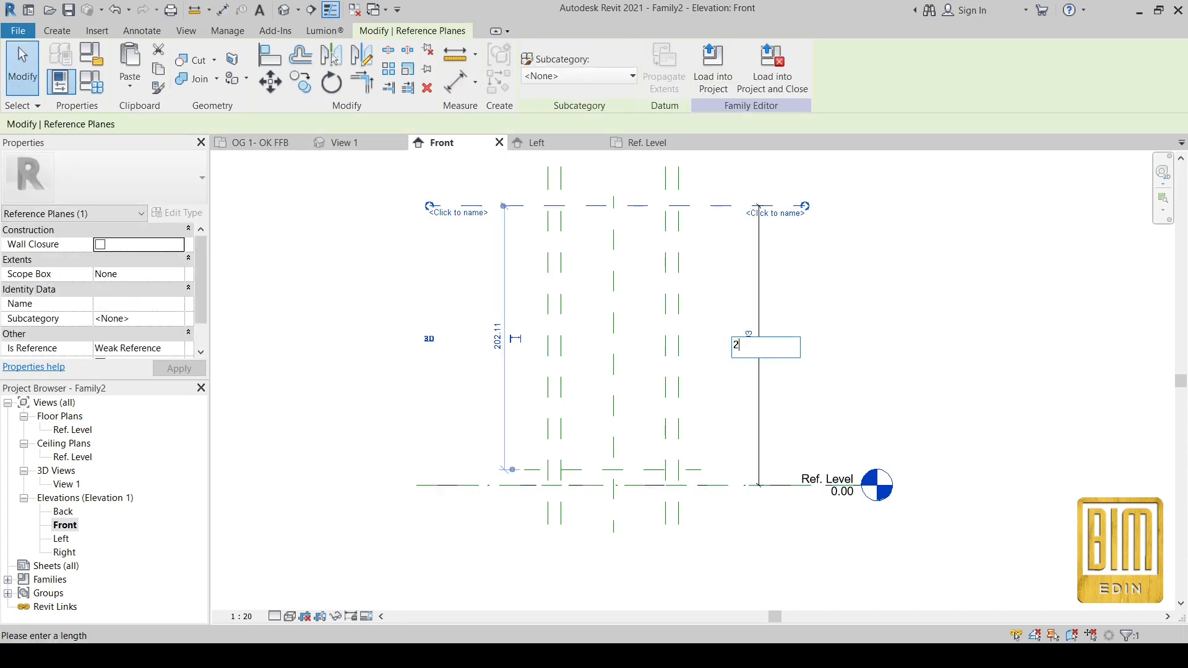
text(00)
key(Return)
key(Escape)
scroll(697, 289, up, 1)
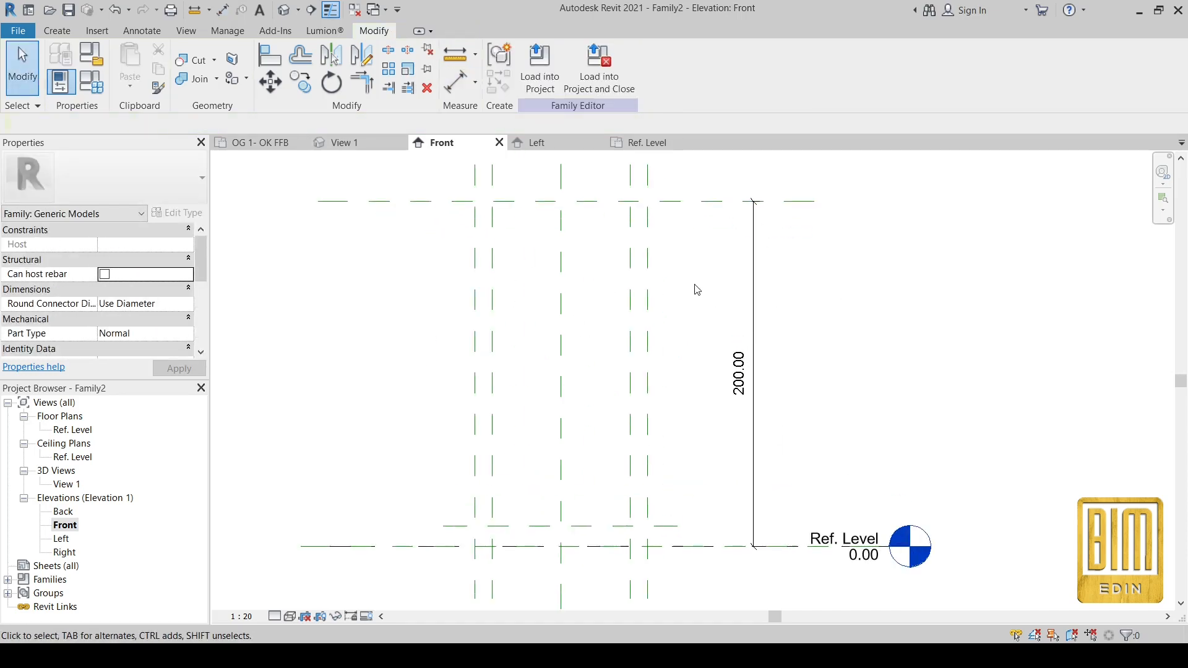
Copy the top horizontal reference plane about 104 cm down, near the panel's mid-height.
click(679, 204)
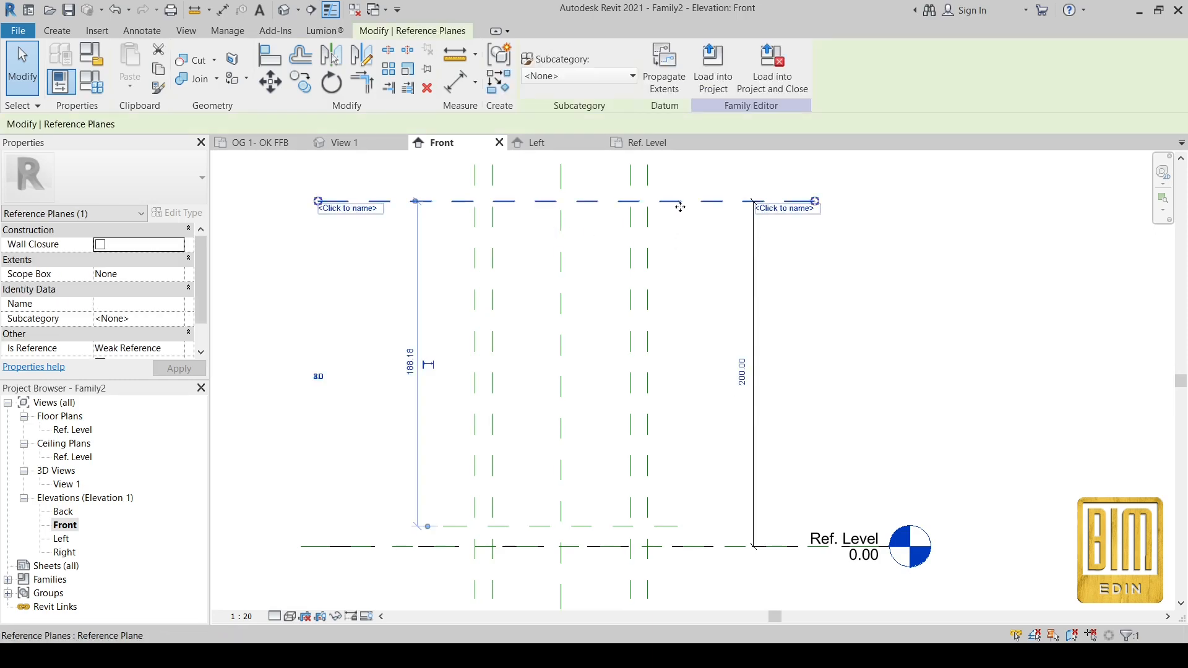
click(300, 81)
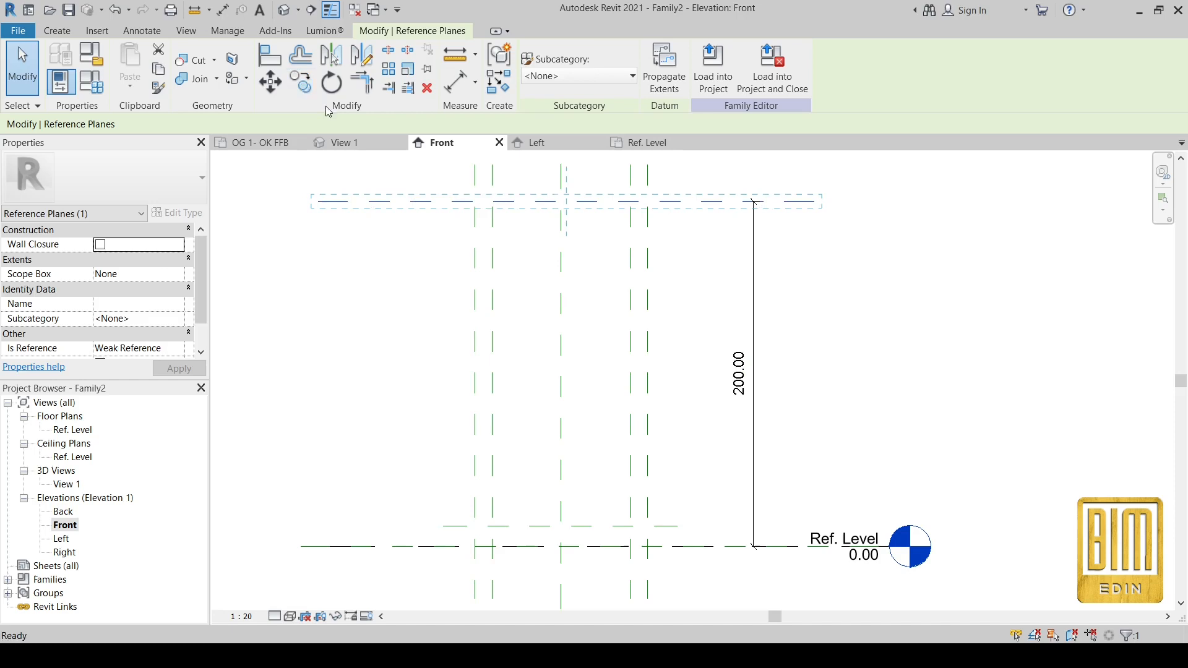
click(475, 202)
click(475, 381)
Add a continuous aligned dimension across the top plane, the middle plane and Ref. Level.
click(455, 82)
click(438, 201)
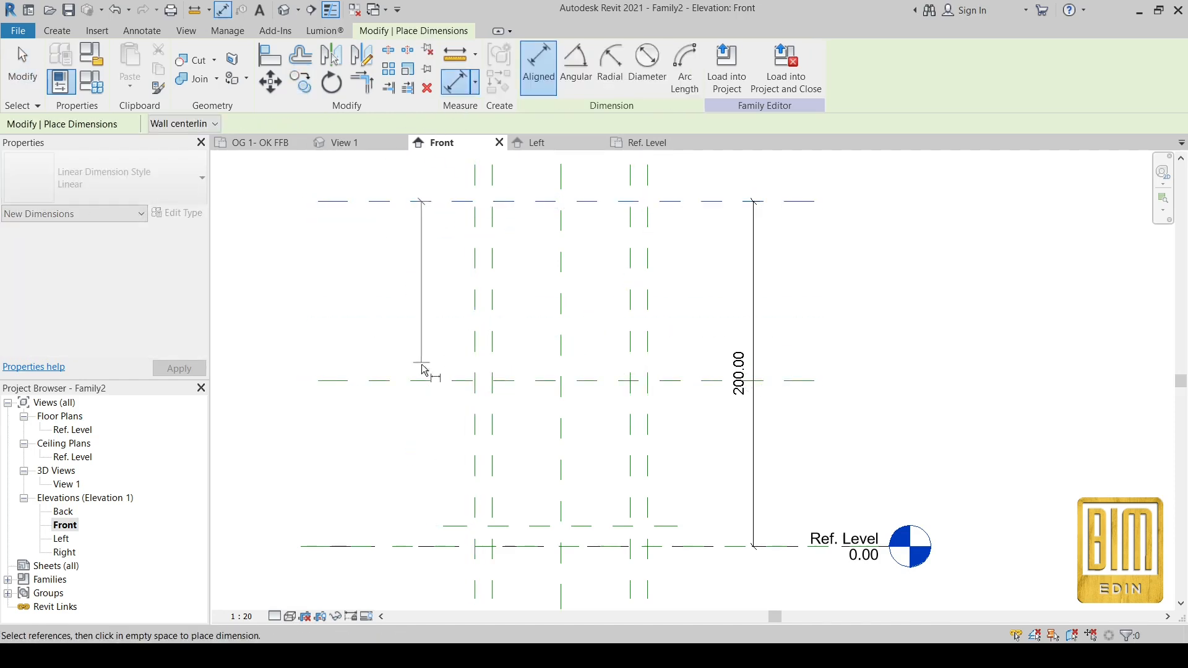
click(422, 381)
click(382, 545)
click(344, 476)
key(Escape)
key(Escape)
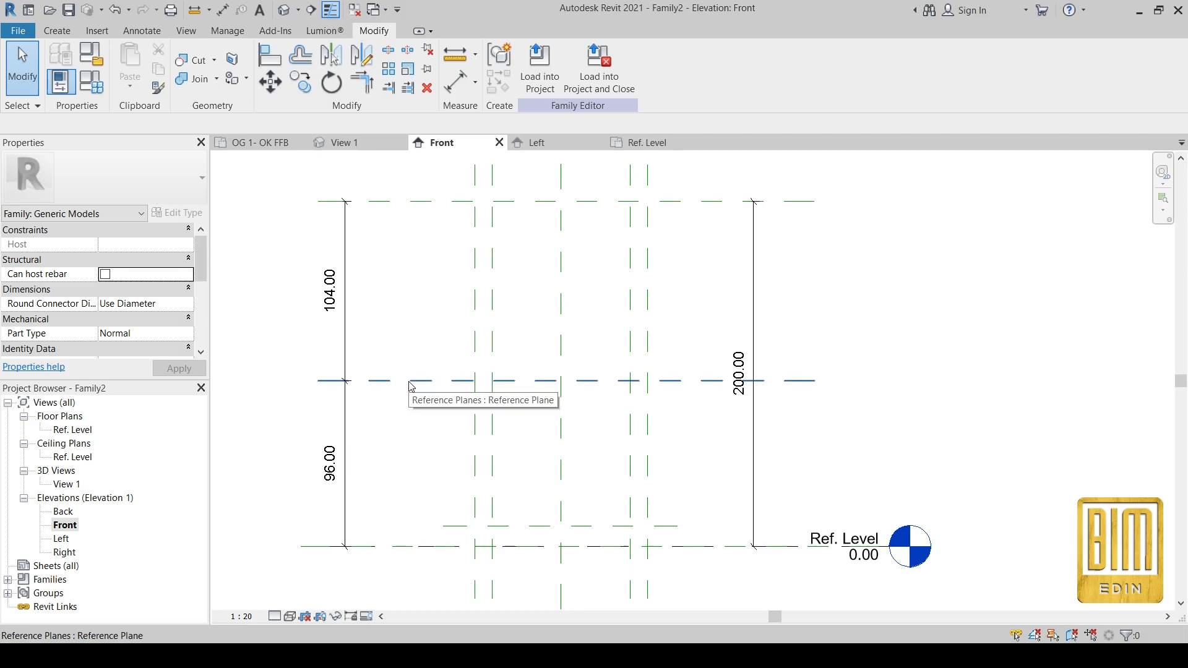
Apply the EQ constraint to the two-segment height dimension to center the middle reference plane.
click(345, 348)
click(389, 373)
click(412, 306)
scroll(412, 305, down, 3)
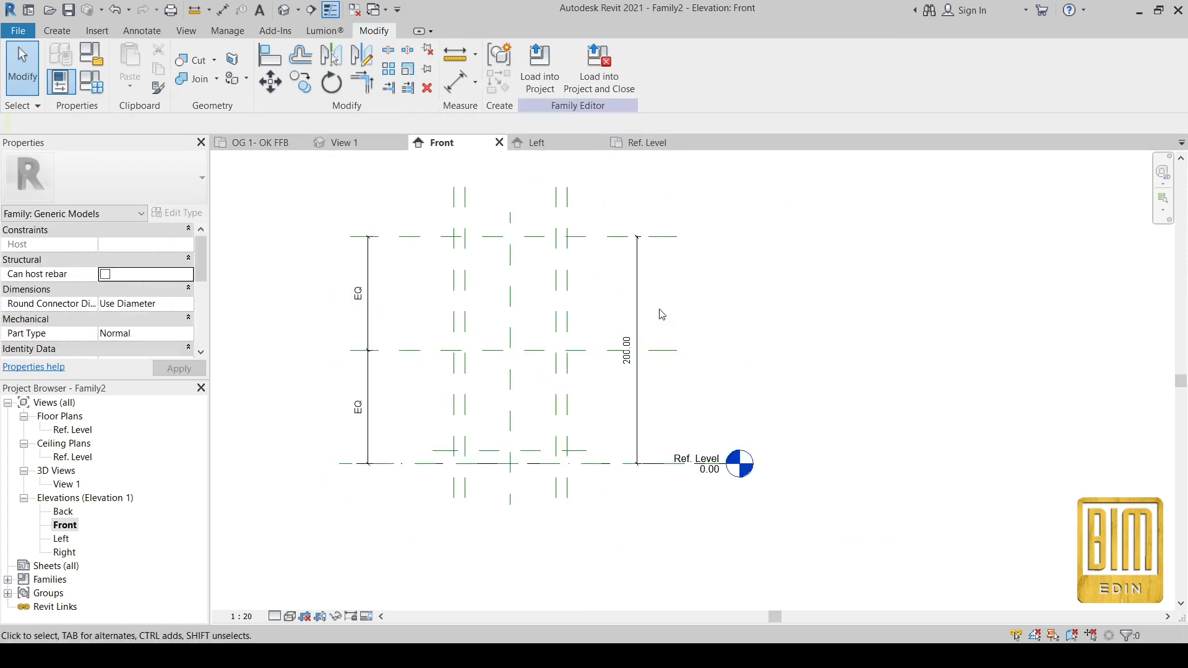
Label the overall height dimension with a new type parameter named PANEL HIGHT.
click(638, 321)
click(684, 65)
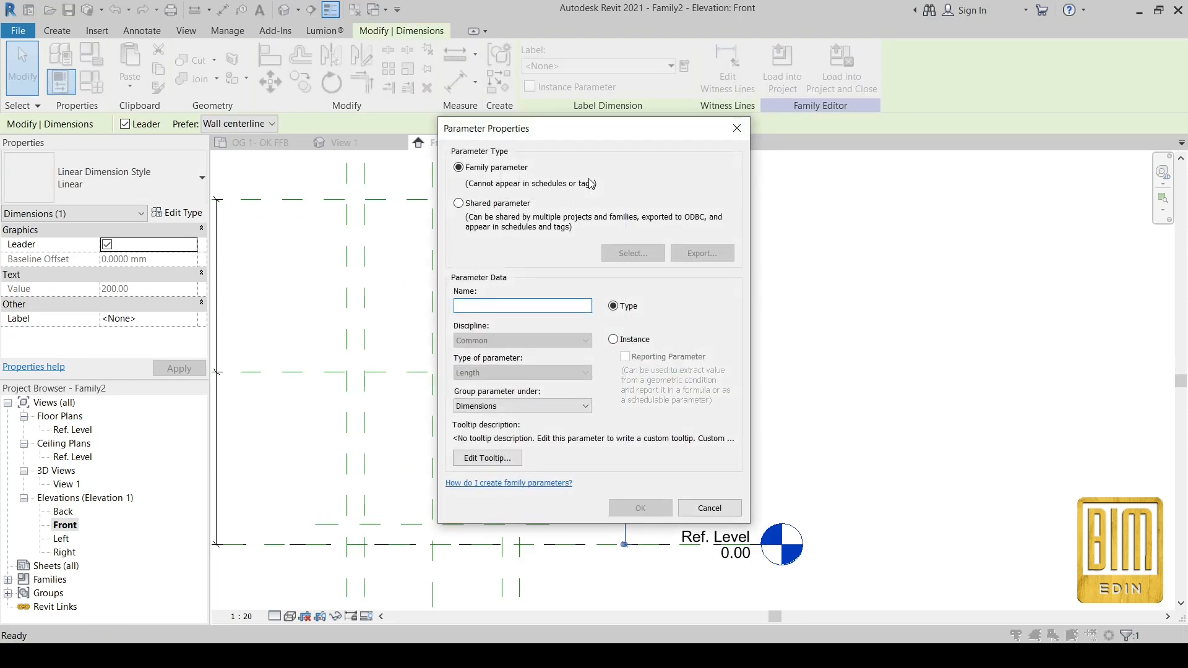
text(PANEL HIGHT)
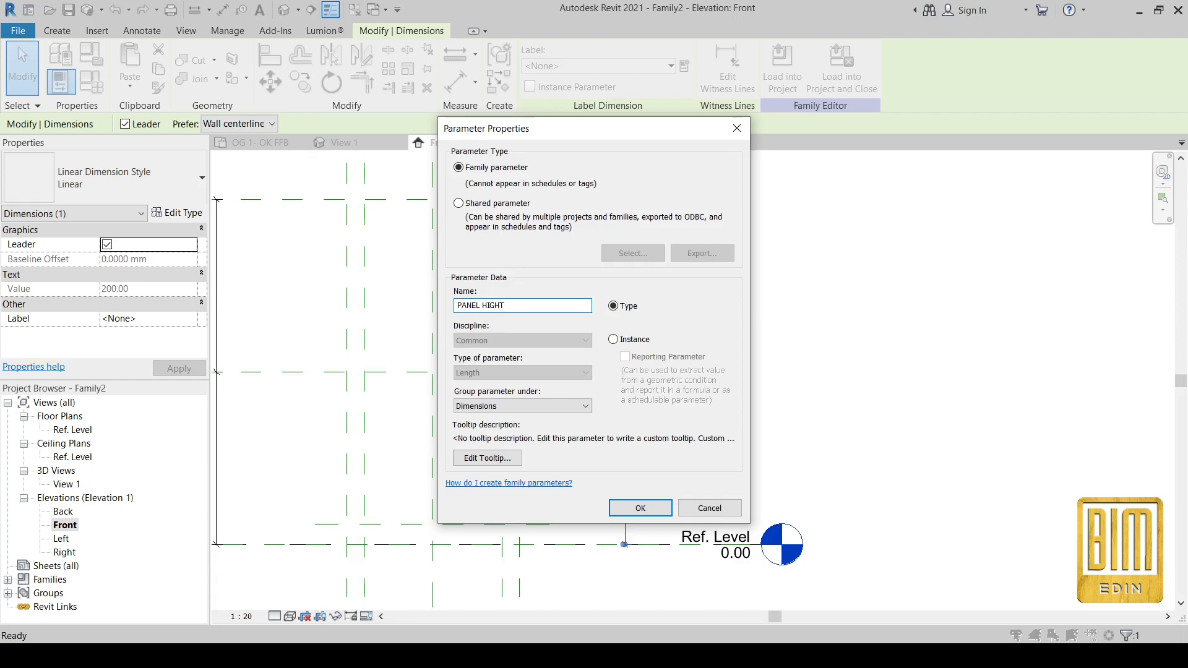
click(640, 508)
click(764, 353)
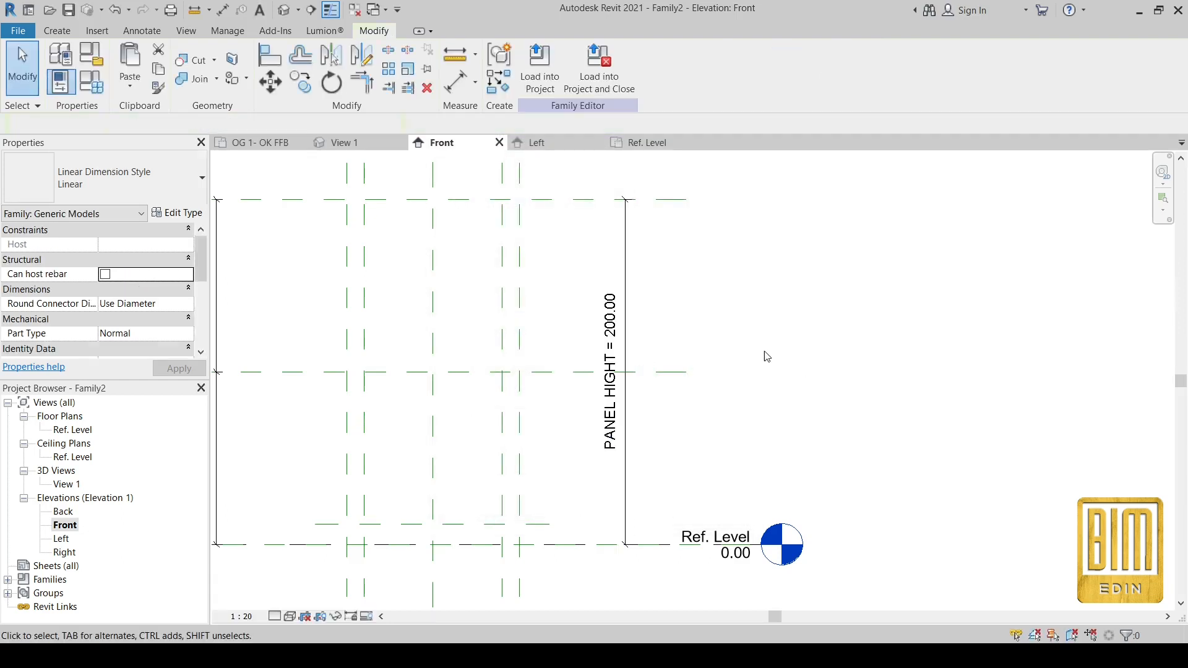
Review the balcony door's type parameters in the OG 1- OK FFB plan, and return to the family's Front elevation.
click(254, 142)
click(576, 370)
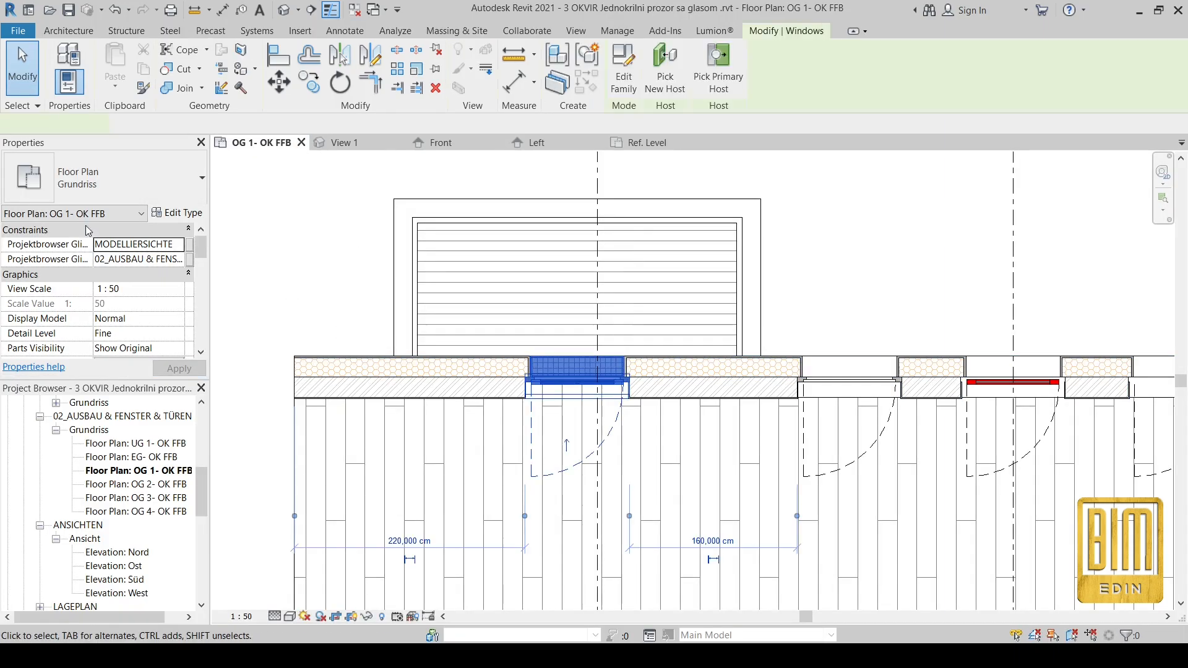
click(180, 217)
scroll(124, 384, down, 5)
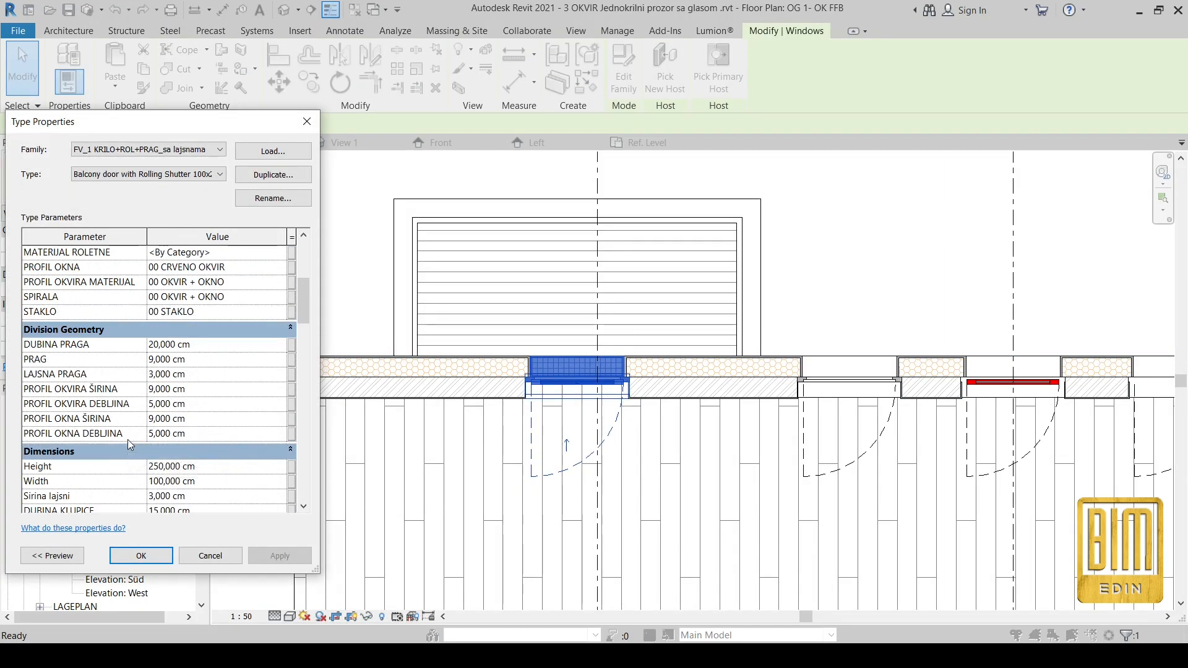
click(306, 124)
click(646, 143)
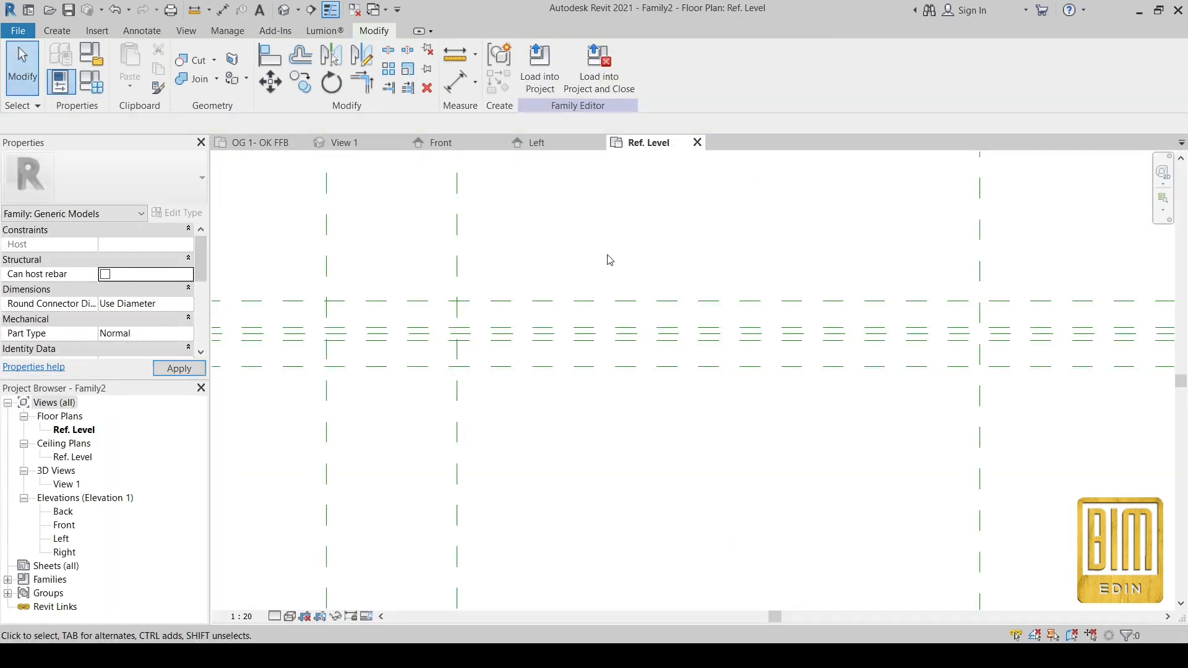
click(545, 143)
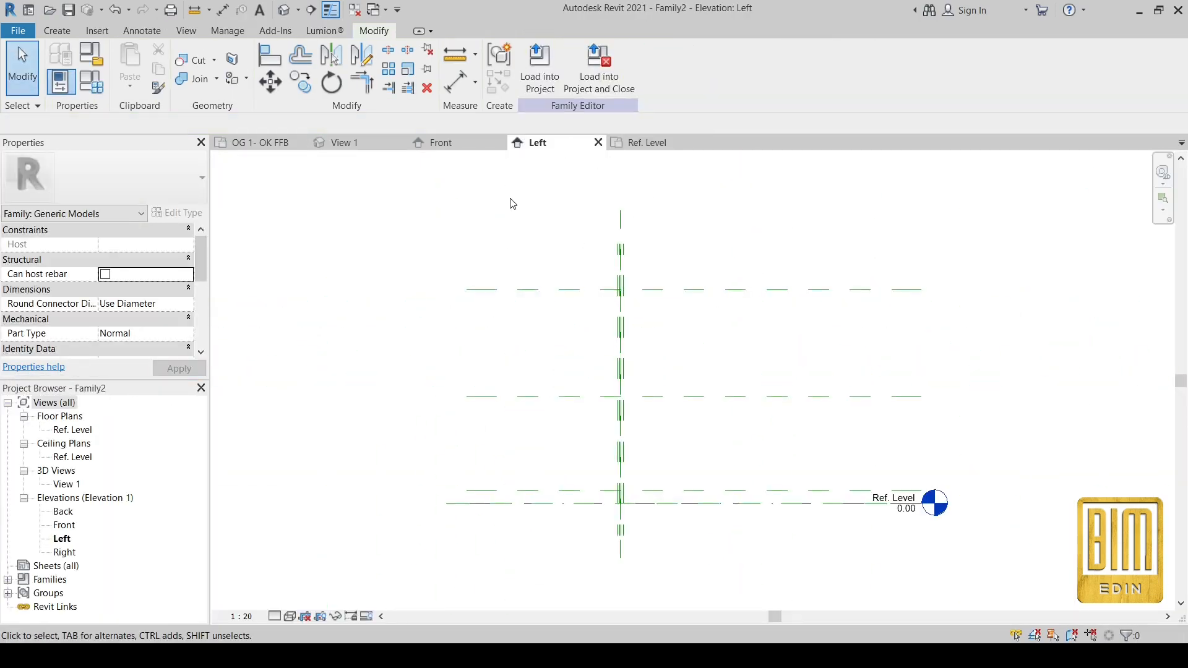
click(433, 143)
scroll(625, 285, up, 2)
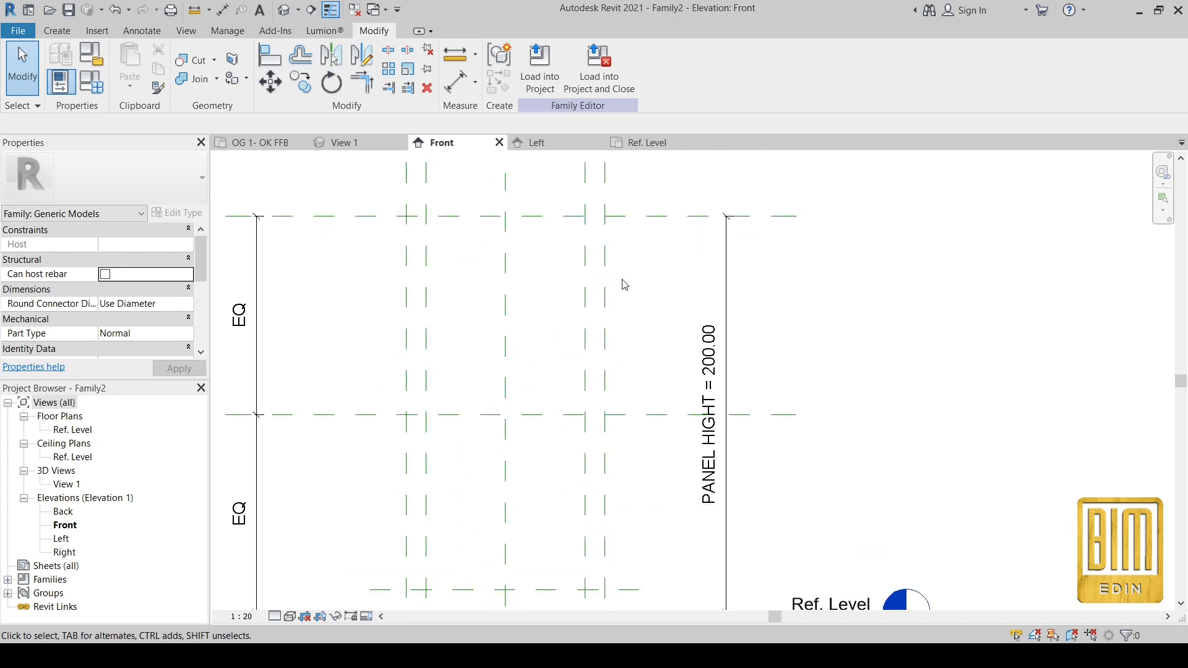
Undo the overall height dimension's label and relabel it with a new type parameter named PANEL HEIGHT.
click(115, 10)
scroll(810, 246, down, 3)
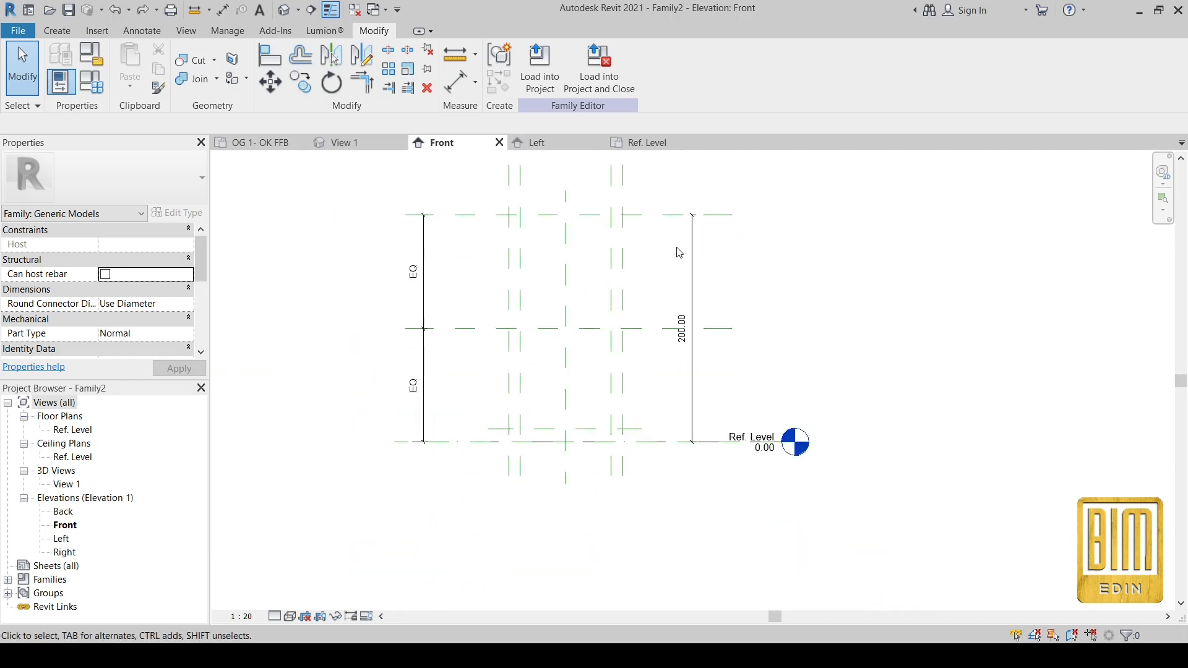
scroll(681, 250, up, 2)
click(699, 261)
click(685, 66)
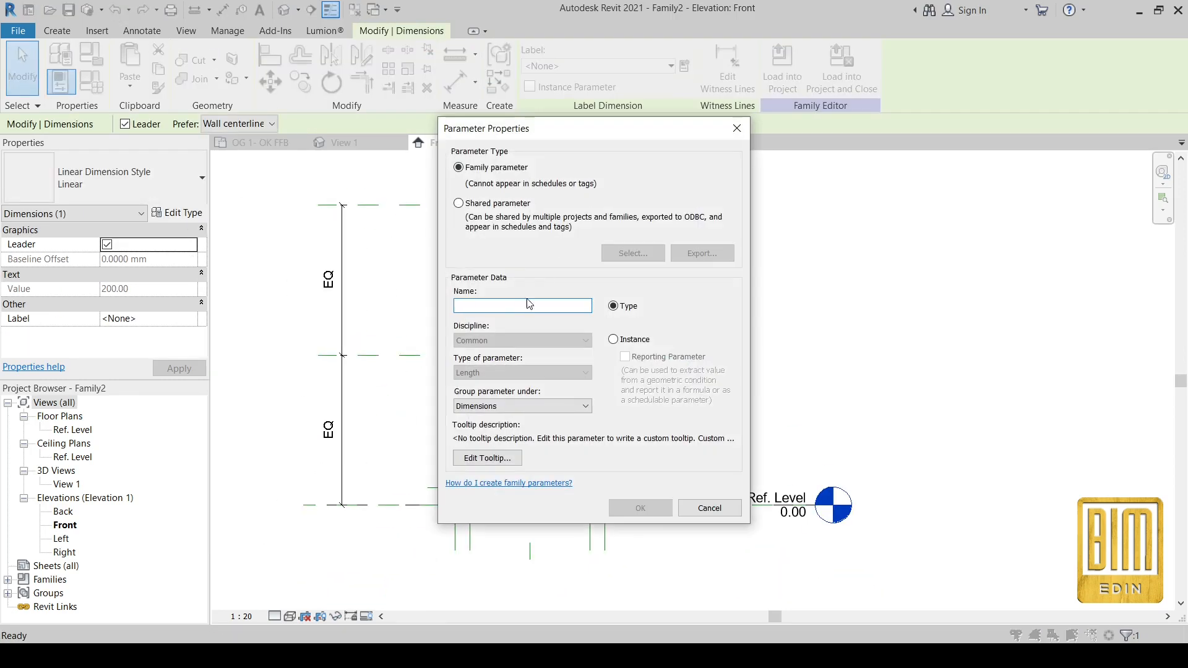
text(PANEL HEIGHT)
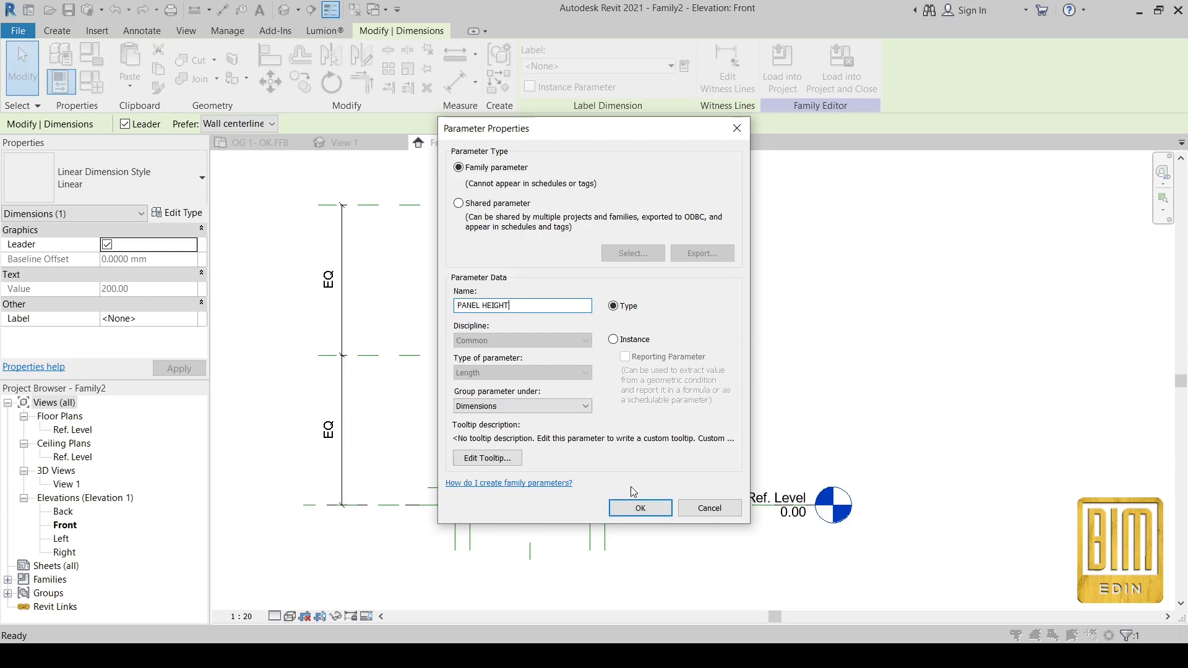
click(638, 508)
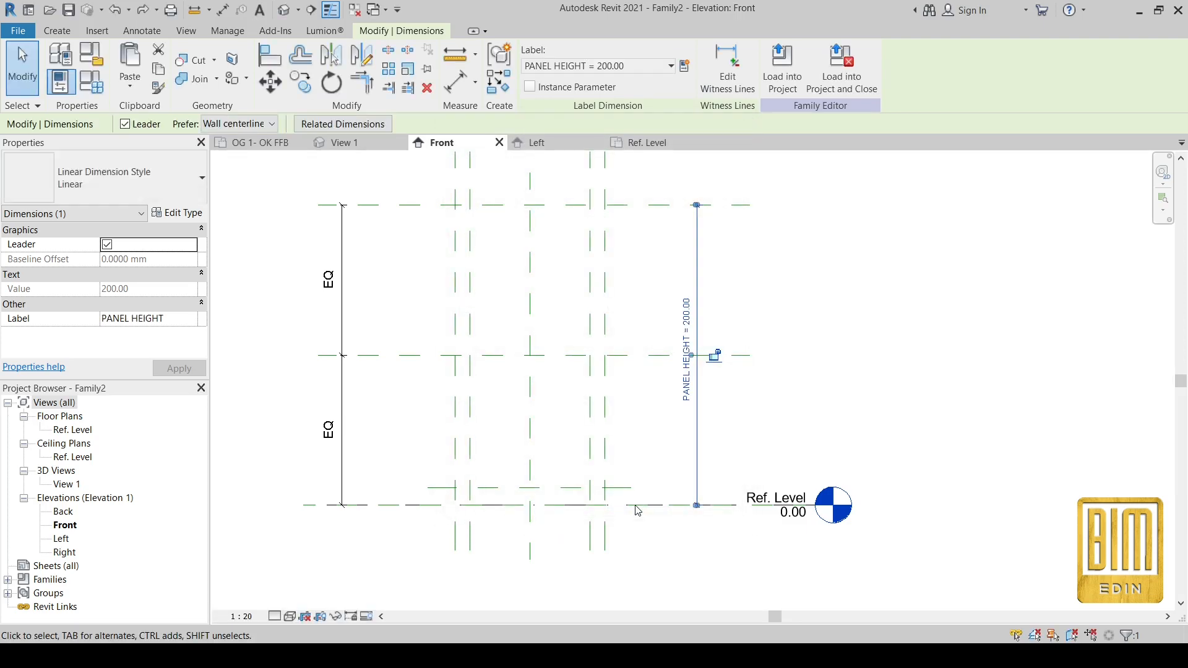
click(852, 323)
Add an aligned dimension between the lower horizontal reference plane and Ref. Level.
scroll(447, 507, up, 2)
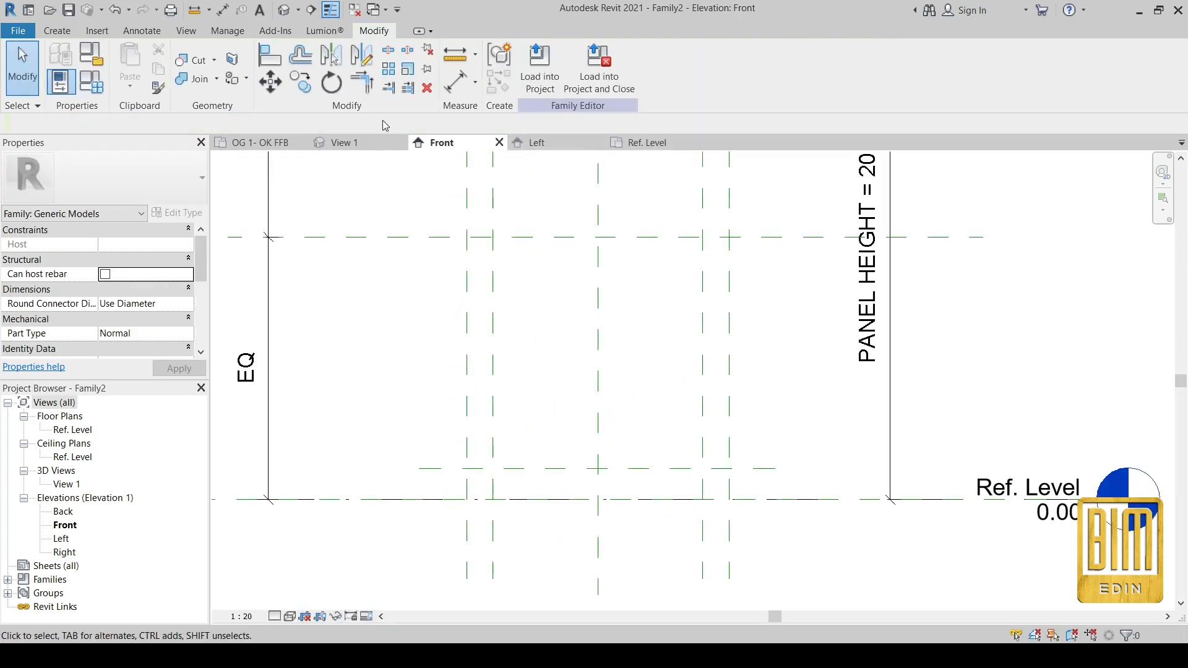
click(456, 81)
click(458, 506)
click(393, 433)
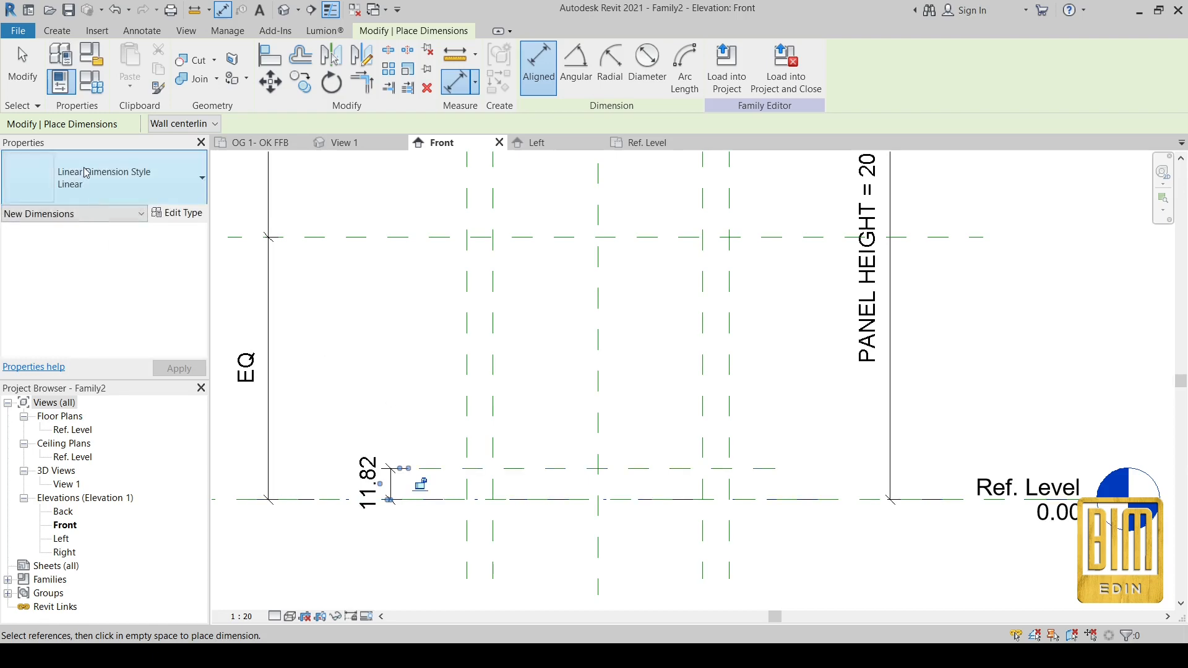
key(Escape)
key(Escape)
Mirror the lower horizontal reference plane about the middle horizontal plane to the panel's upper end.
scroll(413, 497, up, 1)
click(441, 462)
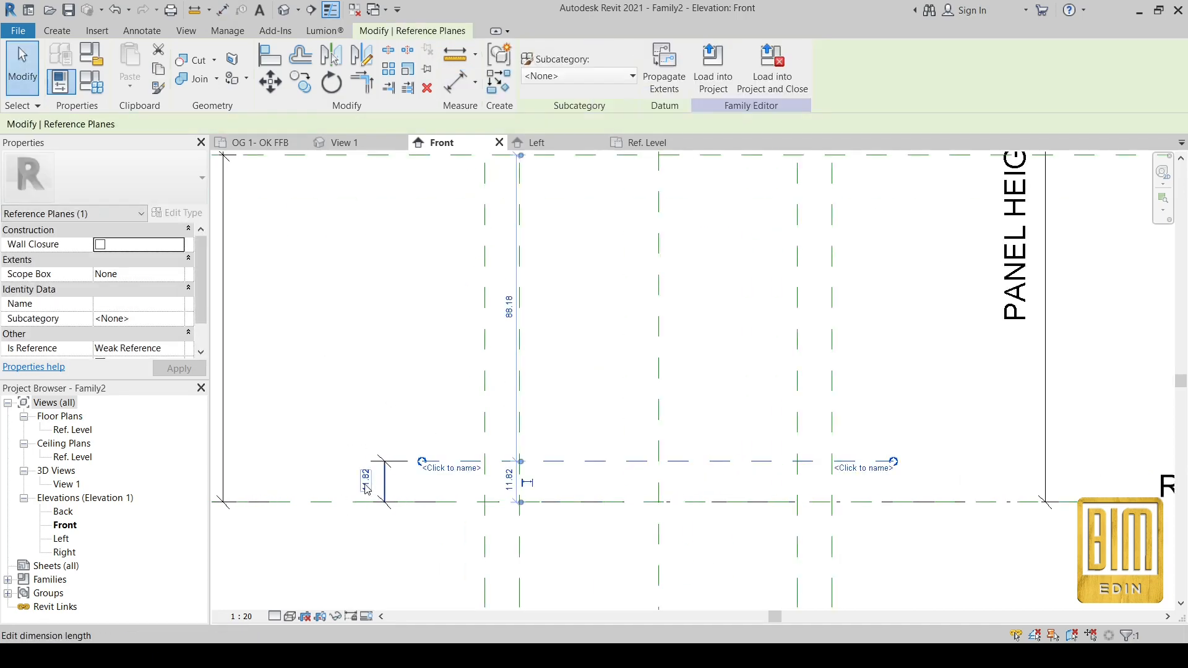
click(417, 390)
scroll(482, 537, down, 3)
click(477, 506)
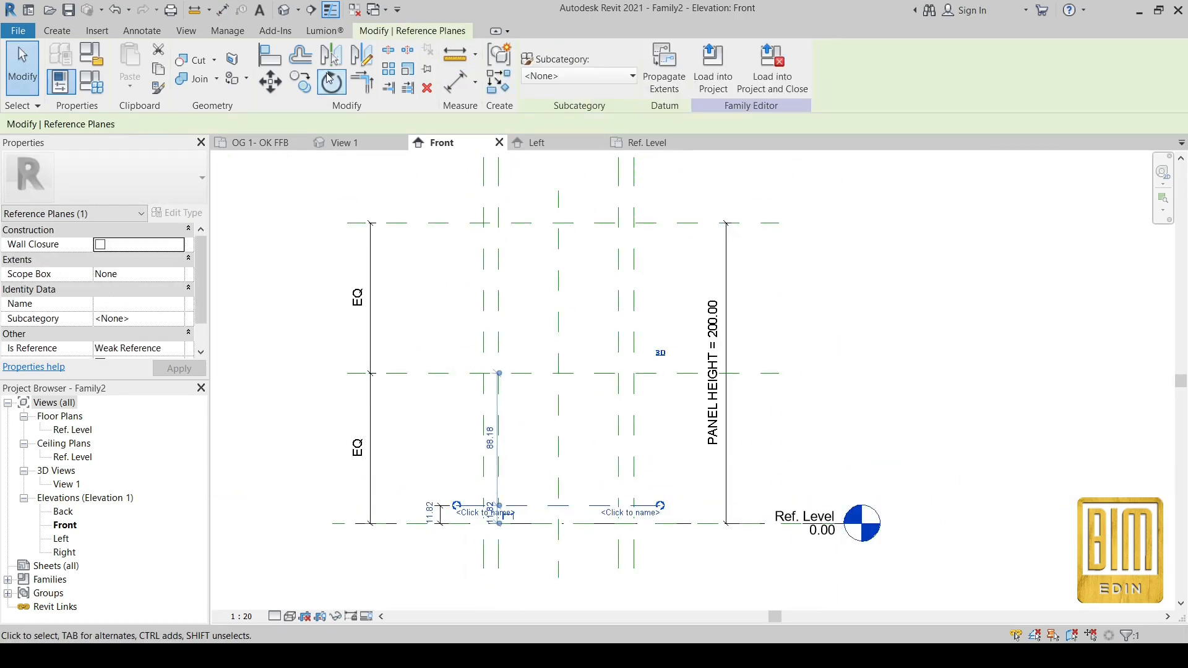
key(m)
key(m)
click(477, 370)
Add an aligned dimension between the top reference plane and the mirrored plane just below it.
click(456, 83)
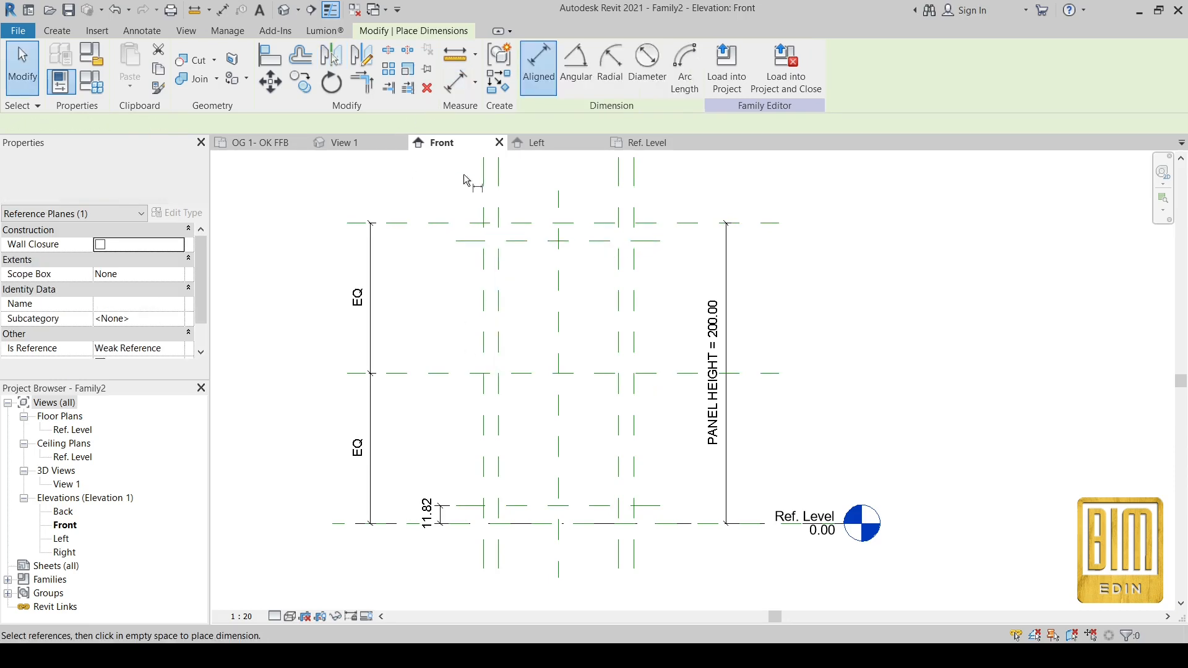
click(466, 223)
click(467, 240)
click(436, 295)
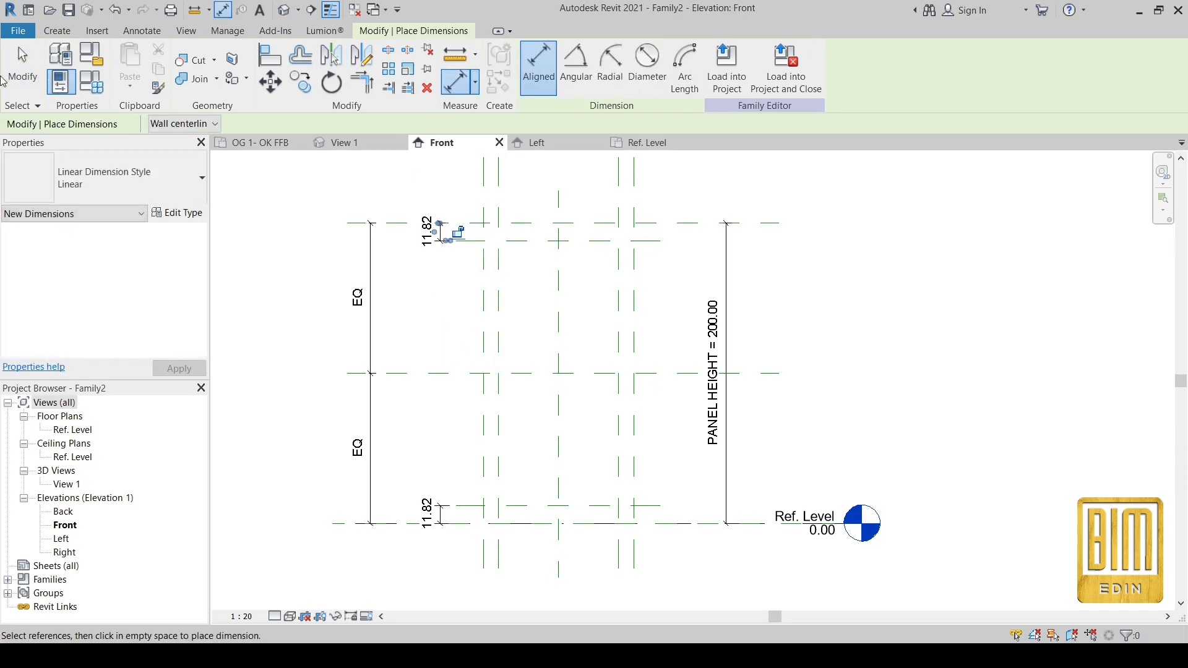
key(Escape)
key(Escape)
Label both the upper and lower offset dimensions with the existing PANEL X parameter.
drag(390, 169, 477, 573)
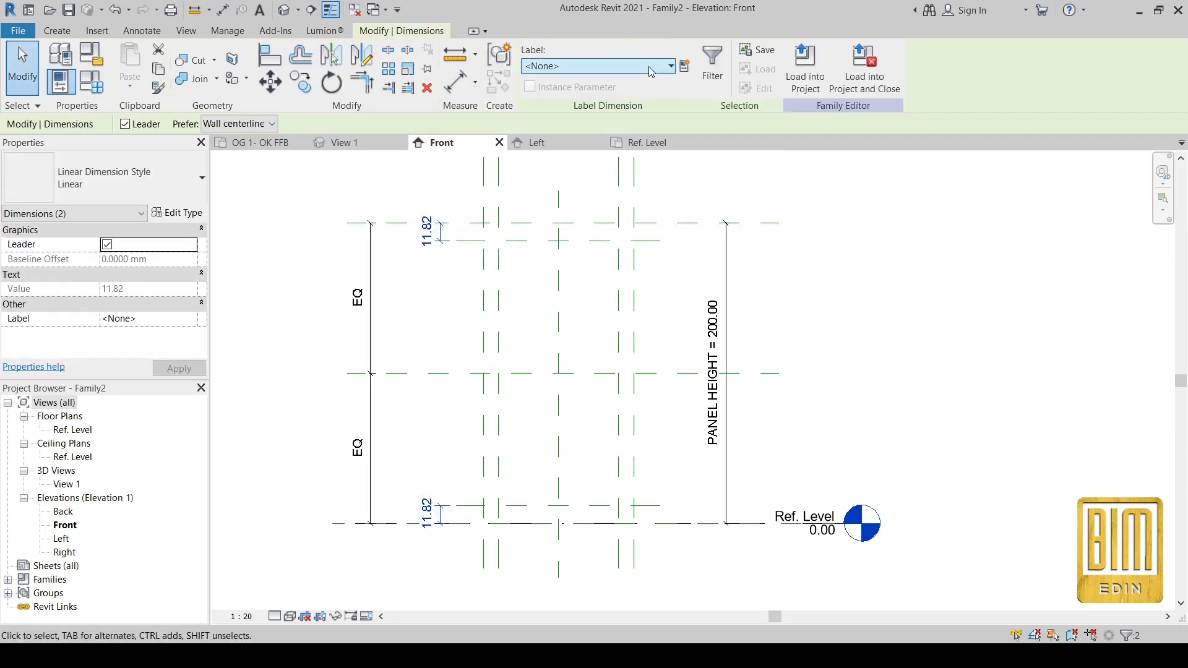
click(594, 66)
click(559, 195)
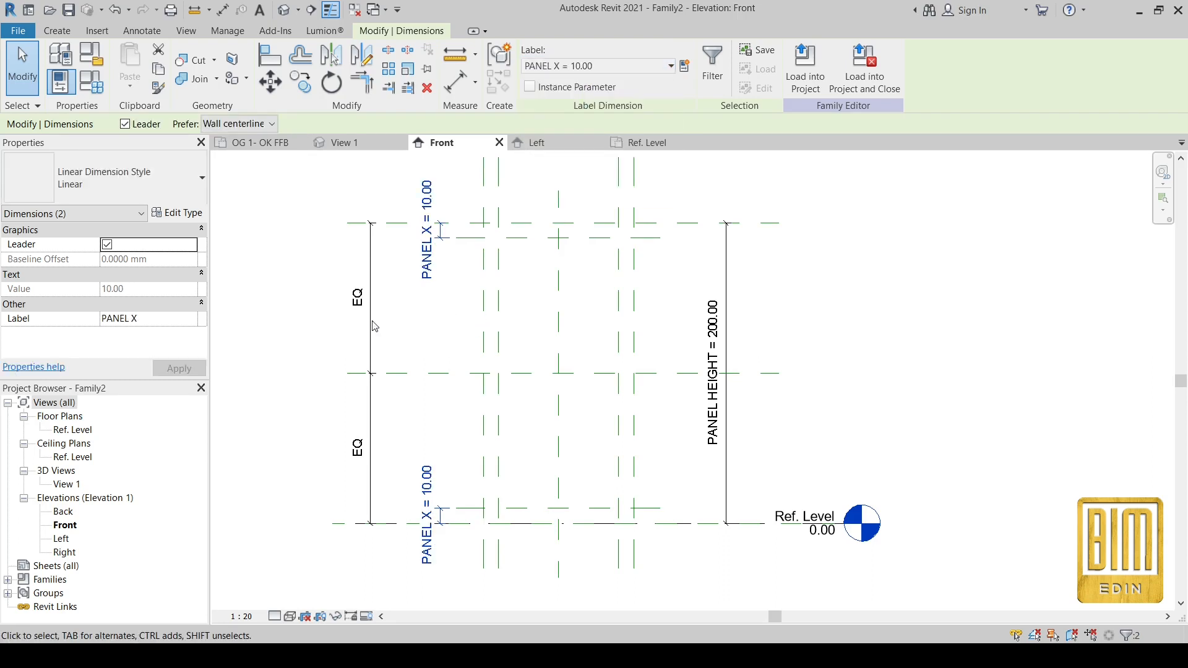
click(580, 309)
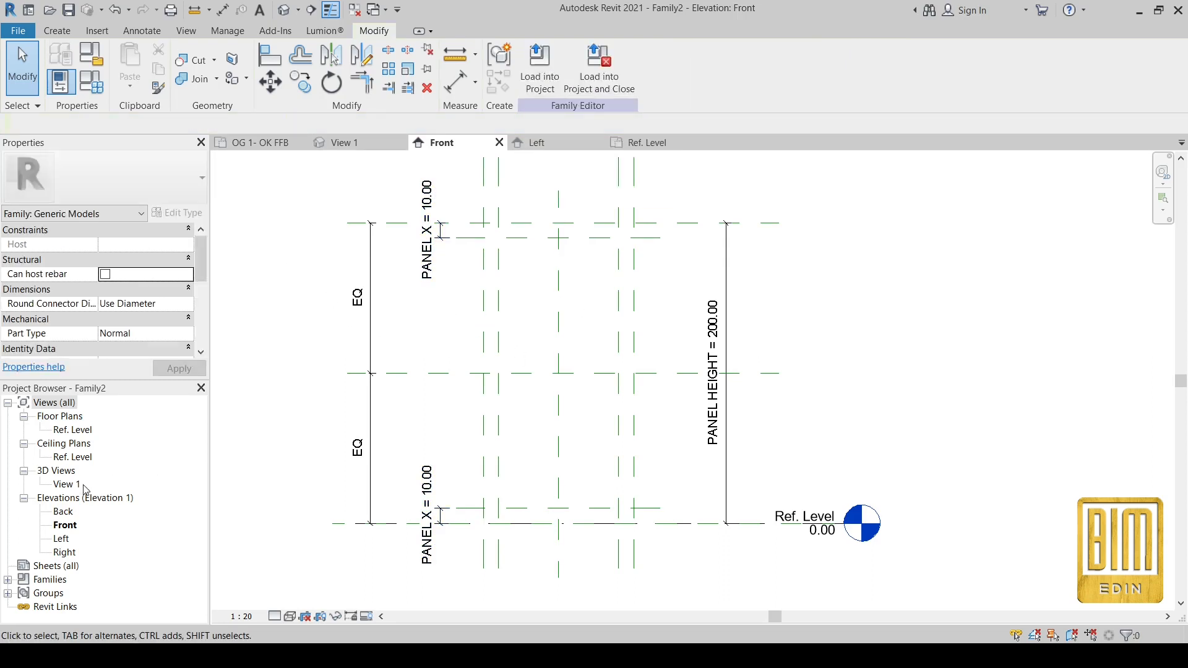
In the Ref. Level plan, start an Extrusion and sketch a rectangle spanning the outer PANEL WIDTH and PANEL THICKNESS reference planes.
double_click(71, 431)
scroll(548, 411, down, 5)
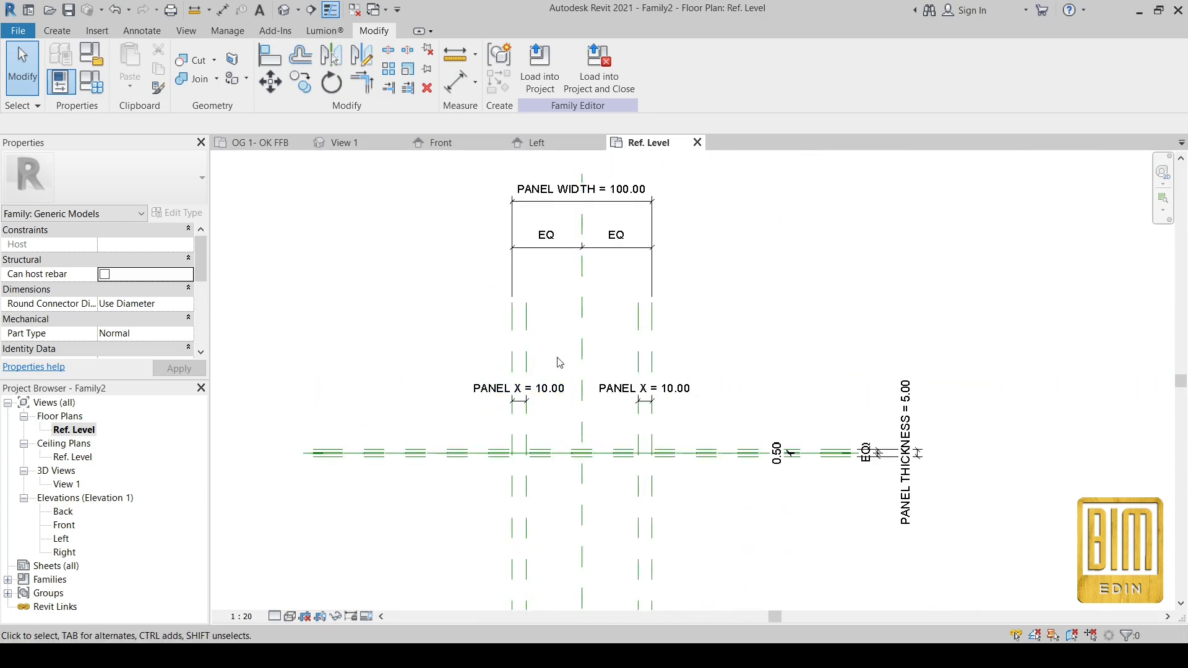
scroll(567, 374, up, 4)
scroll(553, 484, up, 3)
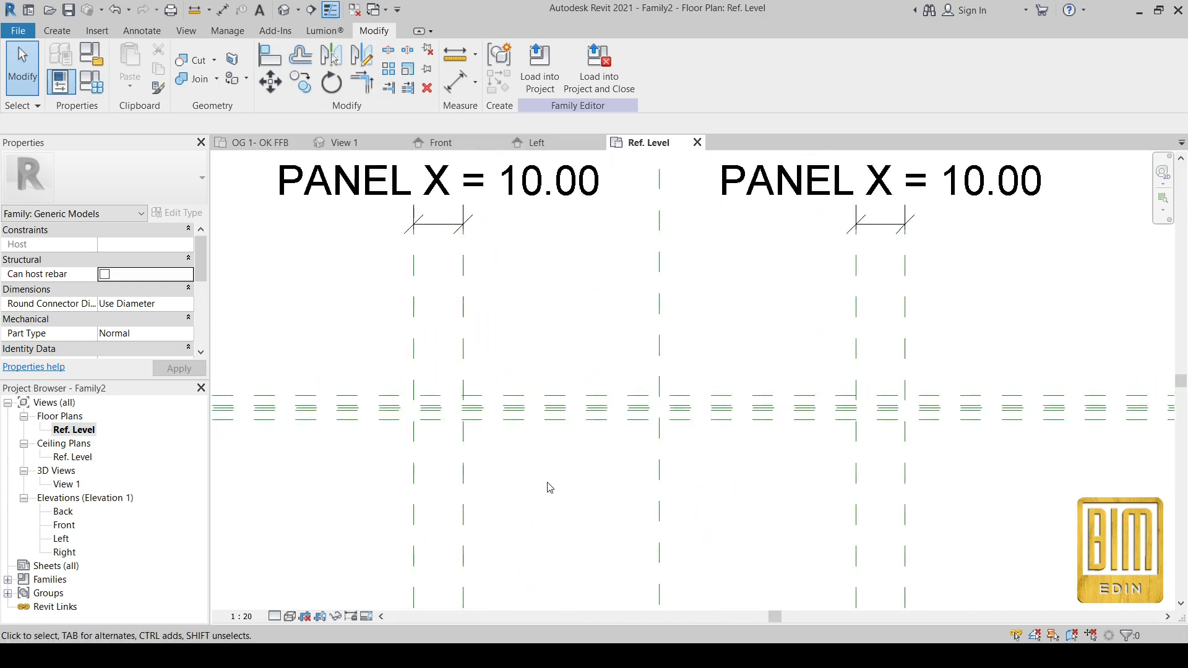
click(60, 34)
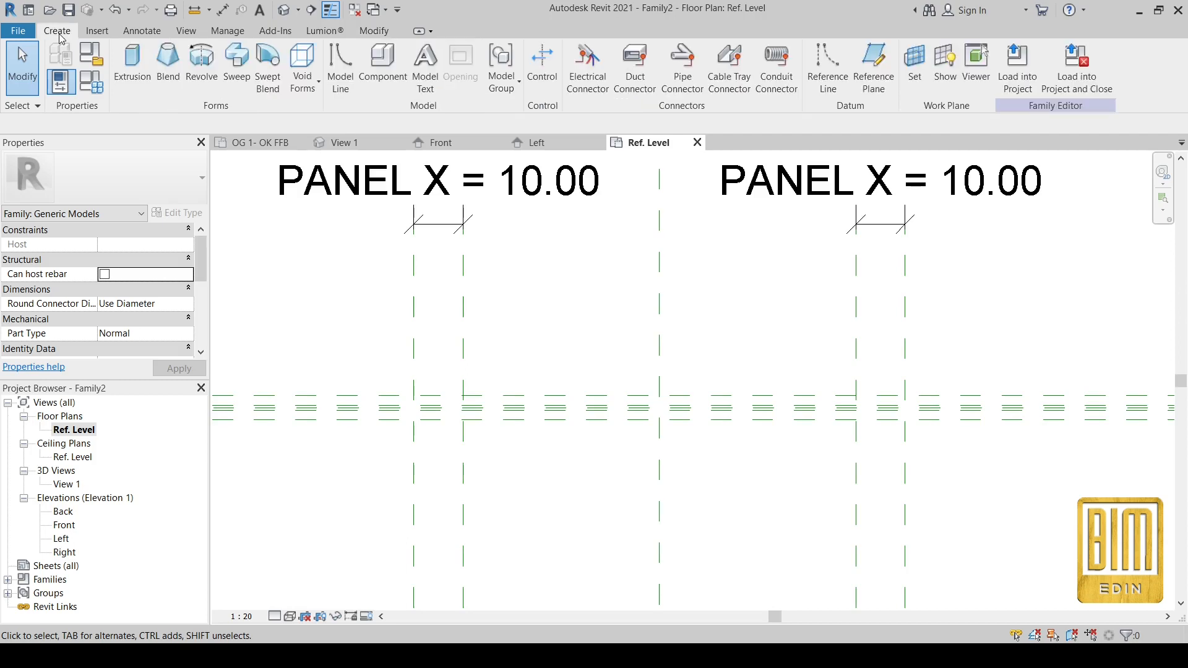
click(131, 62)
click(581, 53)
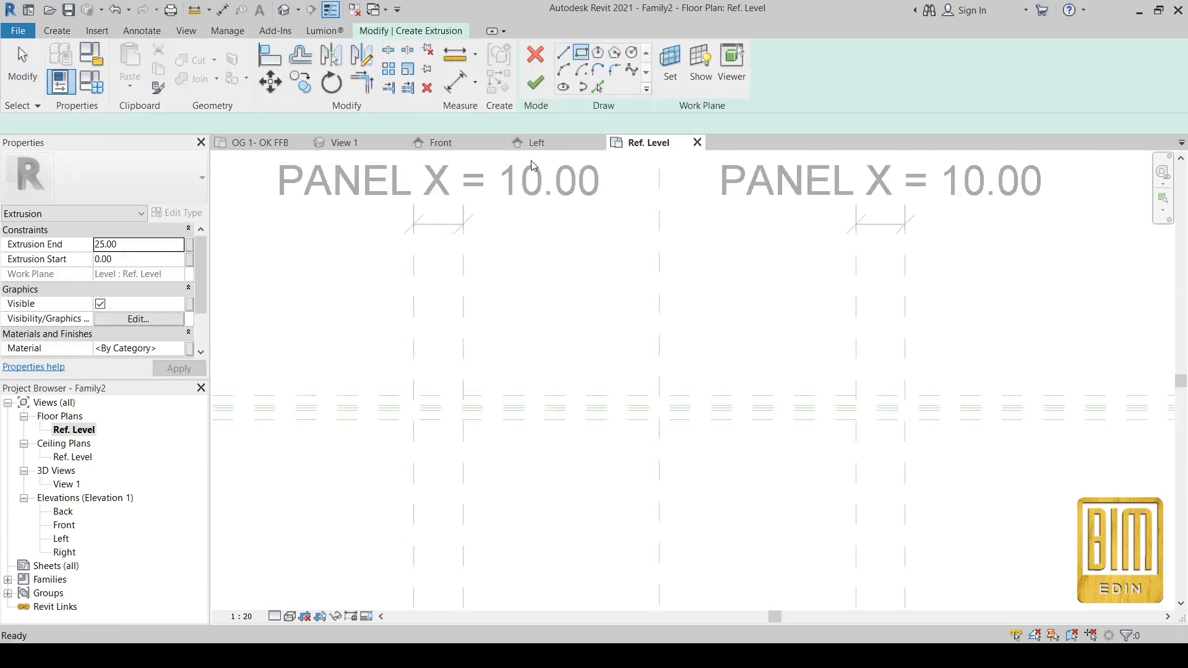
click(414, 395)
scroll(557, 413, down, 1)
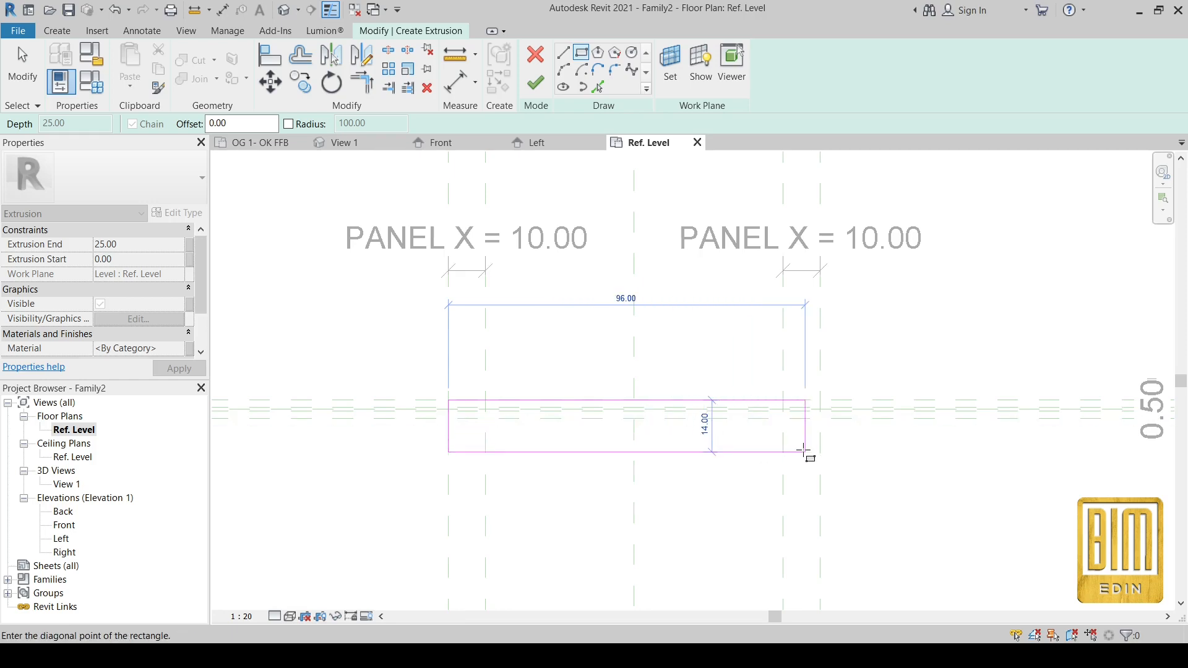
scroll(809, 451, up, 2)
click(827, 403)
scroll(835, 396, down, 2)
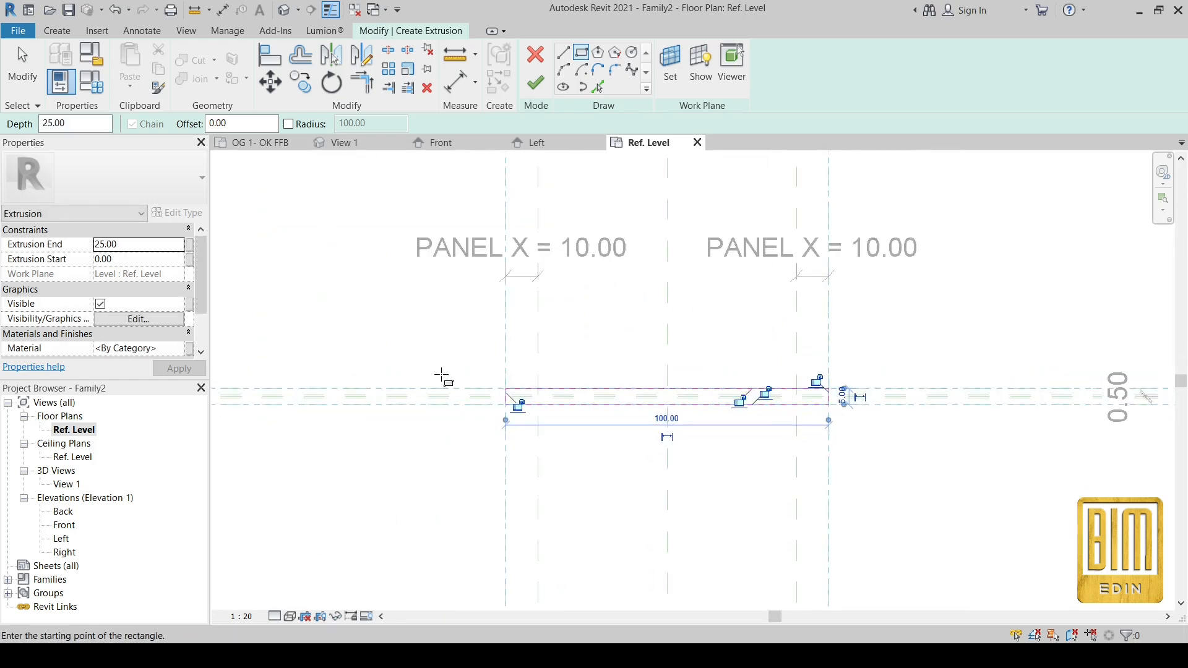
Lock all four sides of the rectangle to their reference planes and finish the extrusion sketch.
scroll(498, 399, up, 3)
middle_drag(735, 394, 592, 388)
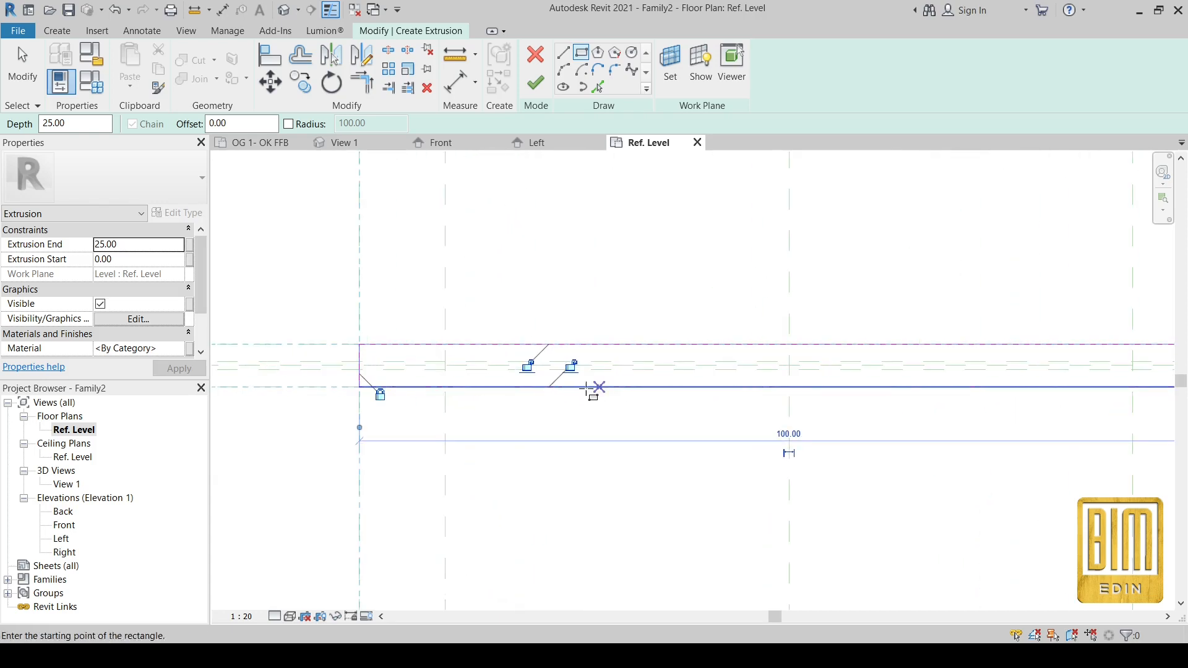
click(568, 367)
click(670, 366)
scroll(559, 371, down, 3)
middle_drag(1008, 384, 854, 382)
scroll(852, 382, up, 4)
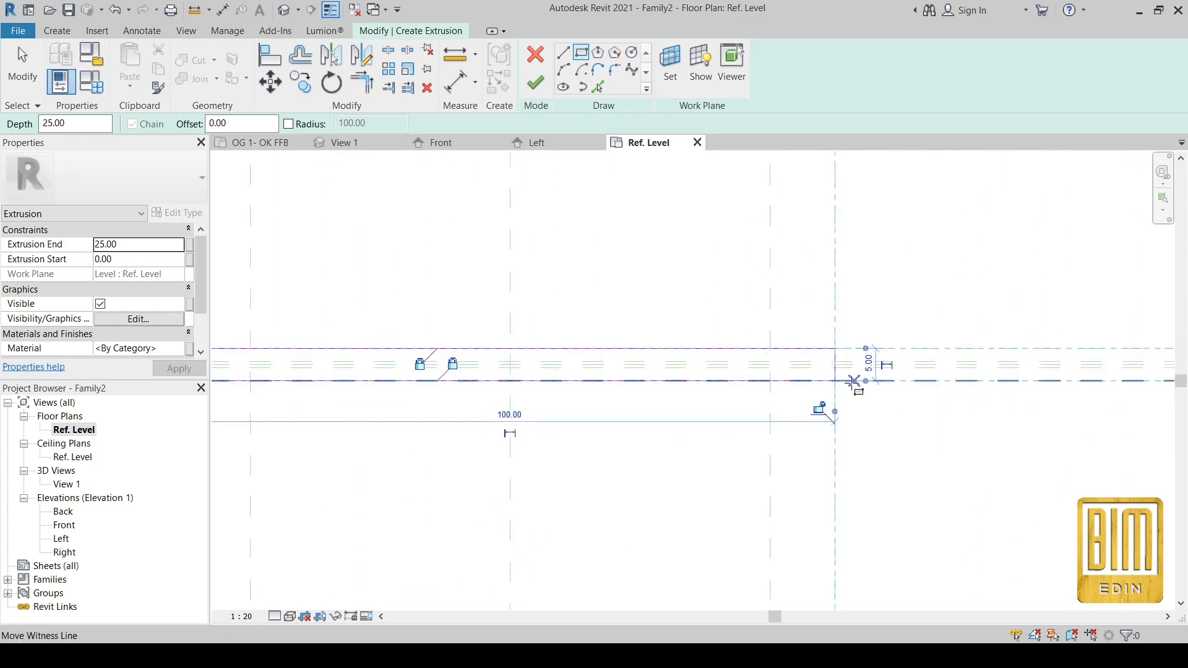
click(807, 423)
scroll(741, 312, down, 5)
scroll(735, 312, down, 2)
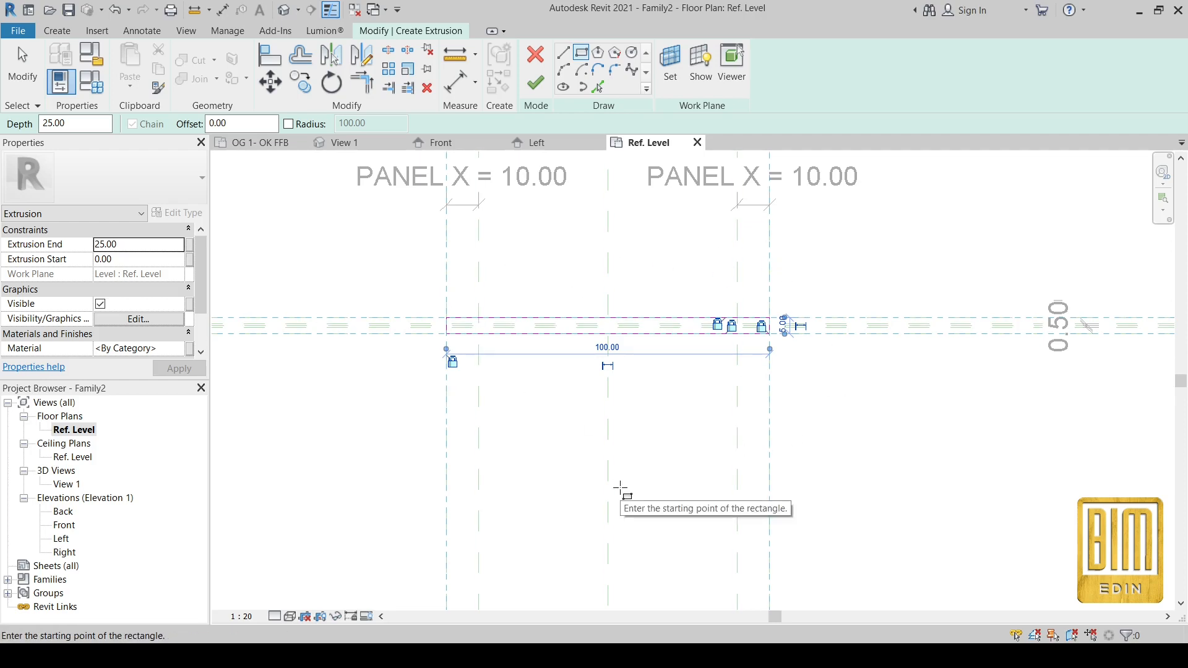
click(537, 91)
scroll(563, 387, down, 3)
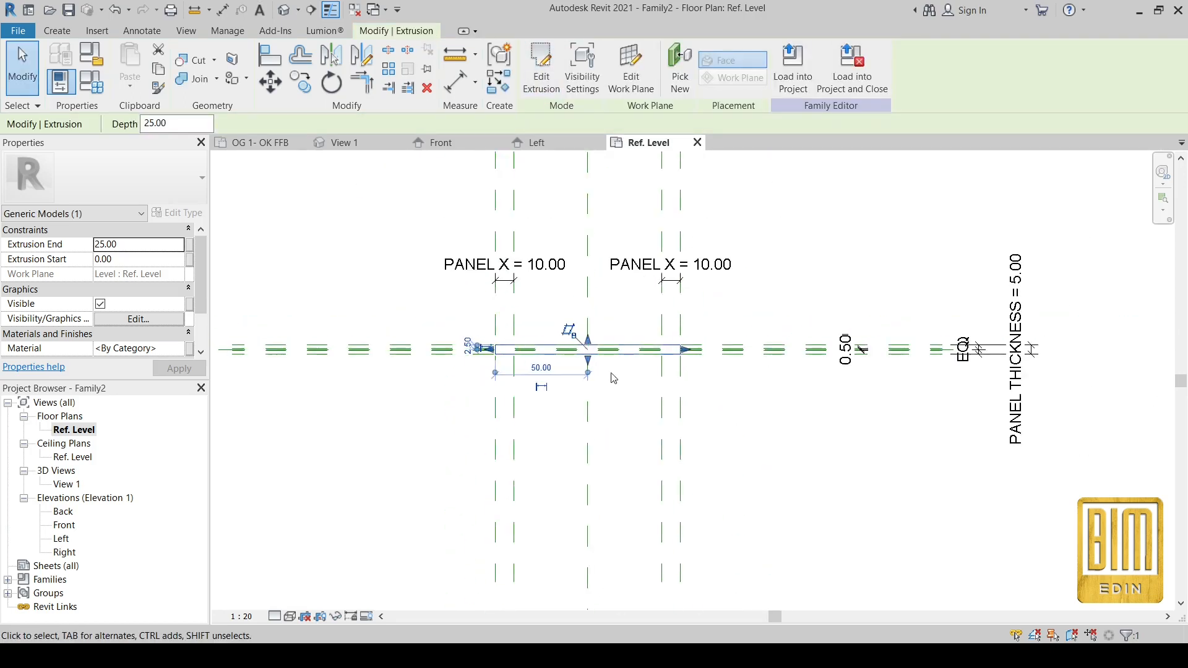
Set the PANEL THICKNESS dimension to 10.00 to test the extrusion.
double_click(1022, 306)
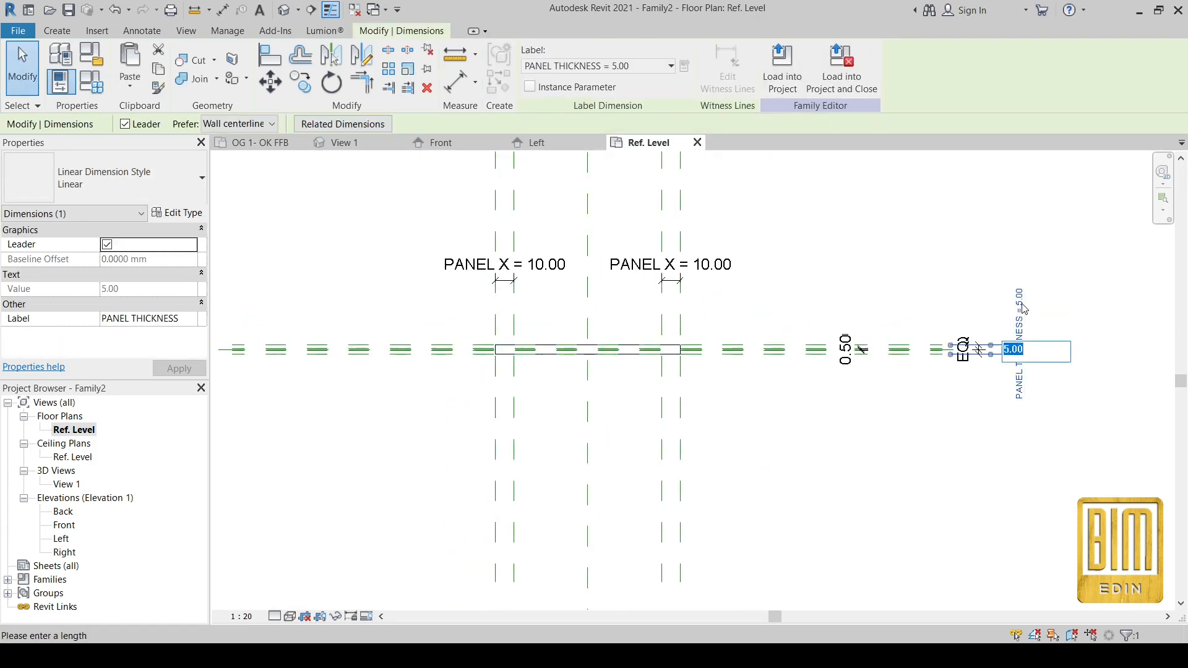
key(Return)
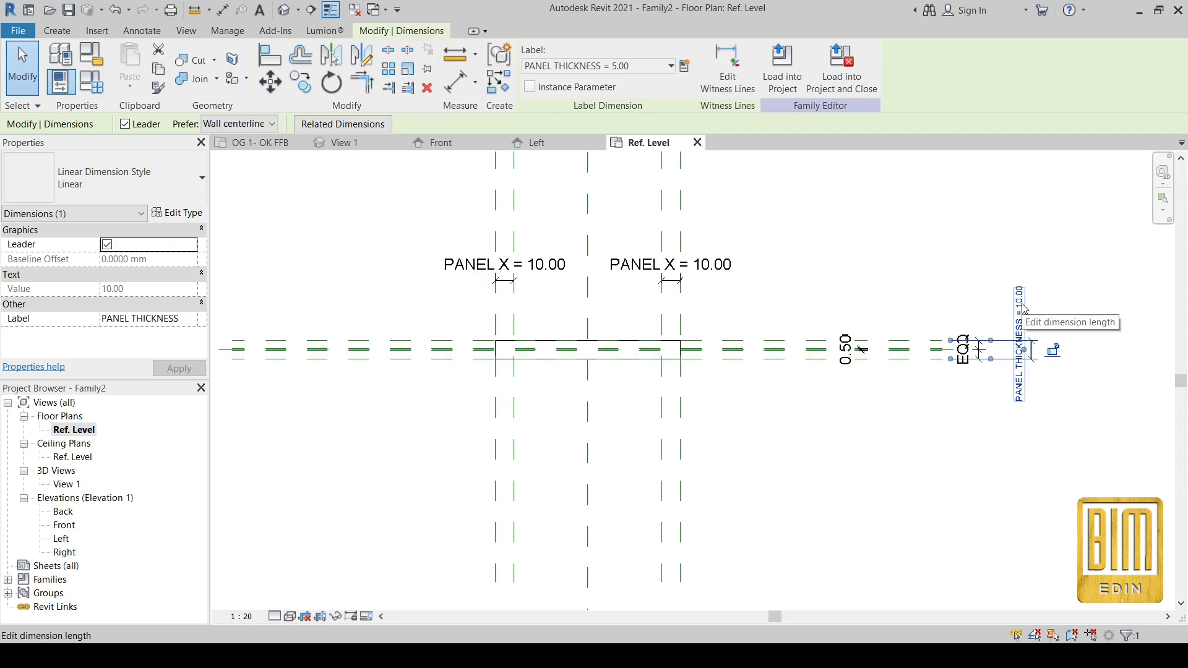
double_click(1022, 314)
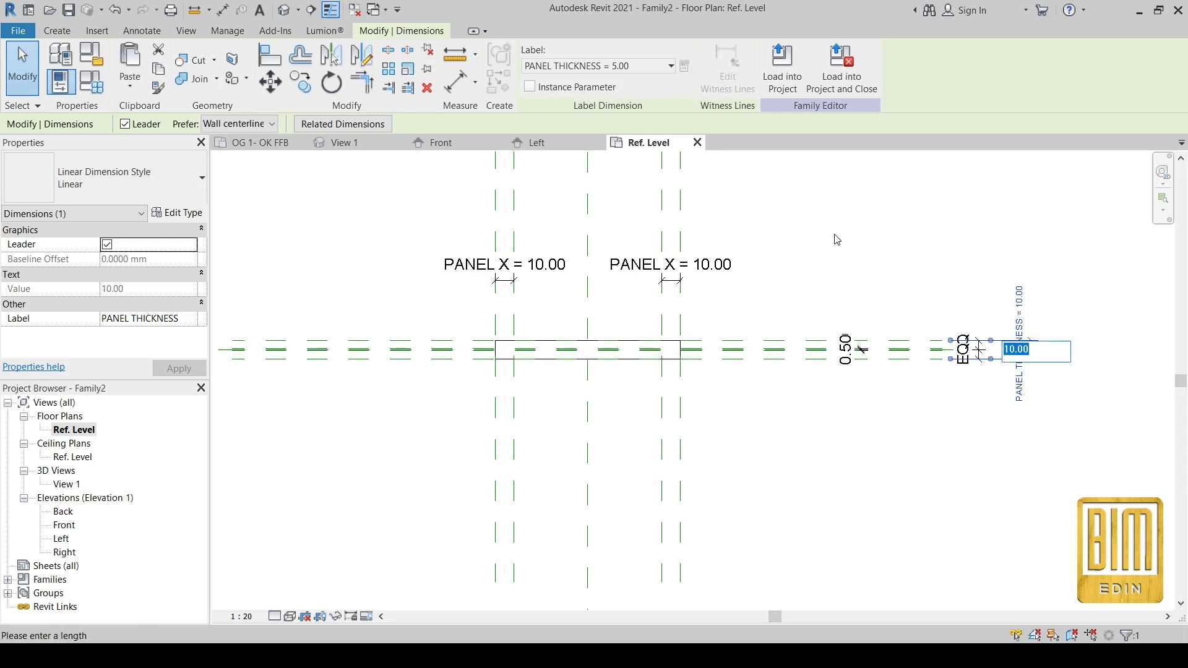
middle_drag(837, 239, 828, 342)
scroll(796, 446, down, 3)
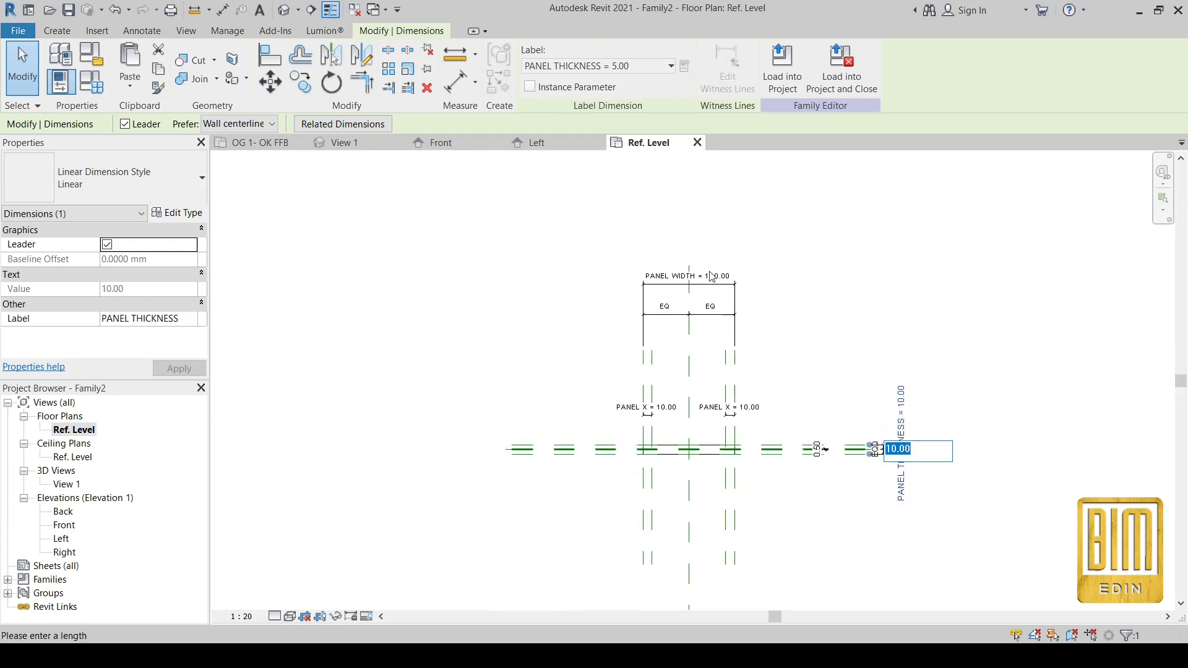
Test the extrusion's width by setting PANEL WIDTH to 200 and restoring it to 100.
click(709, 272)
scroll(709, 273, up, 2)
click(714, 279)
click(720, 281)
text(20)
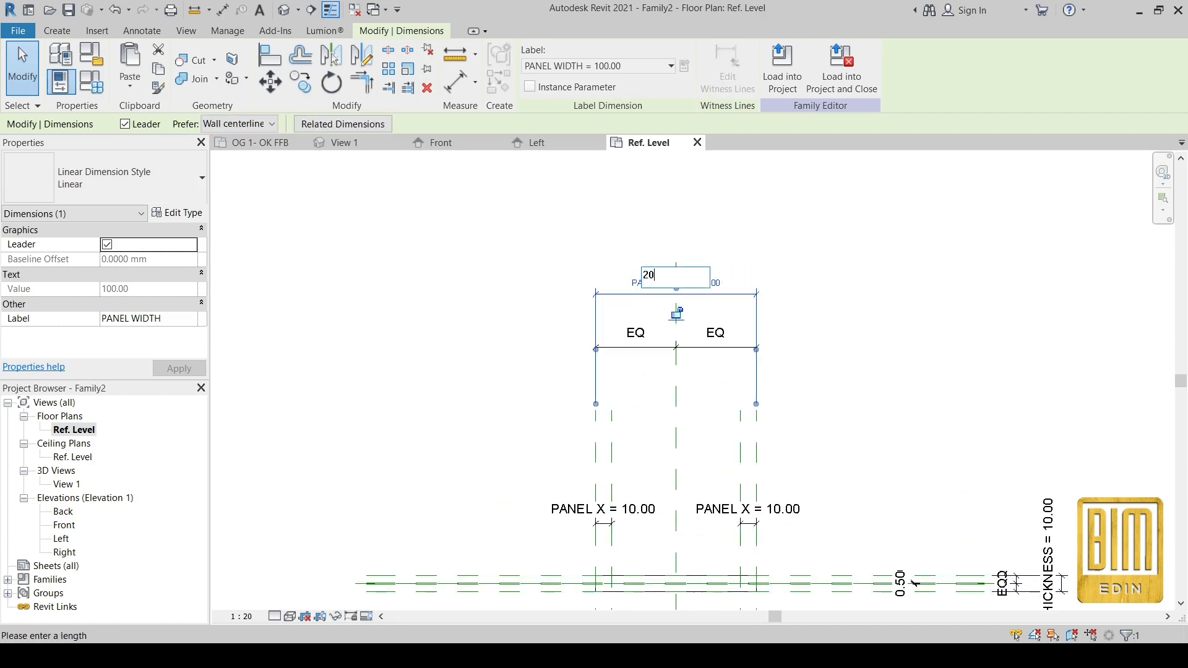
text(0)
key(Return)
click(713, 282)
click(715, 283)
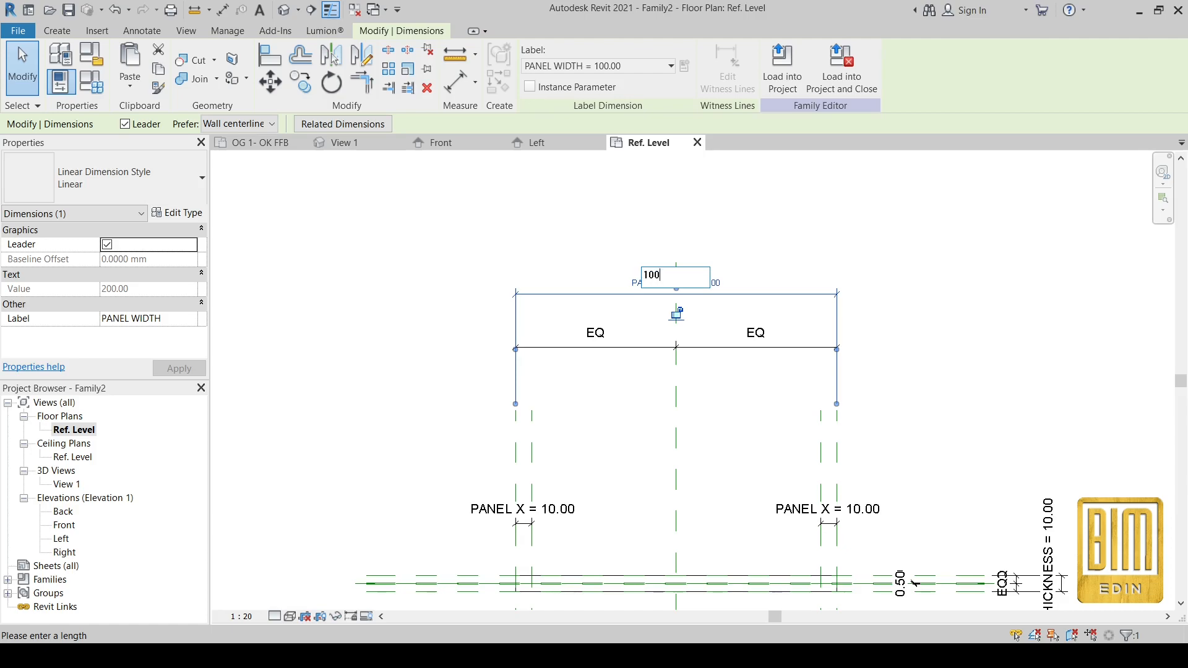
text(100)
key(Return)
scroll(686, 525, up, 4)
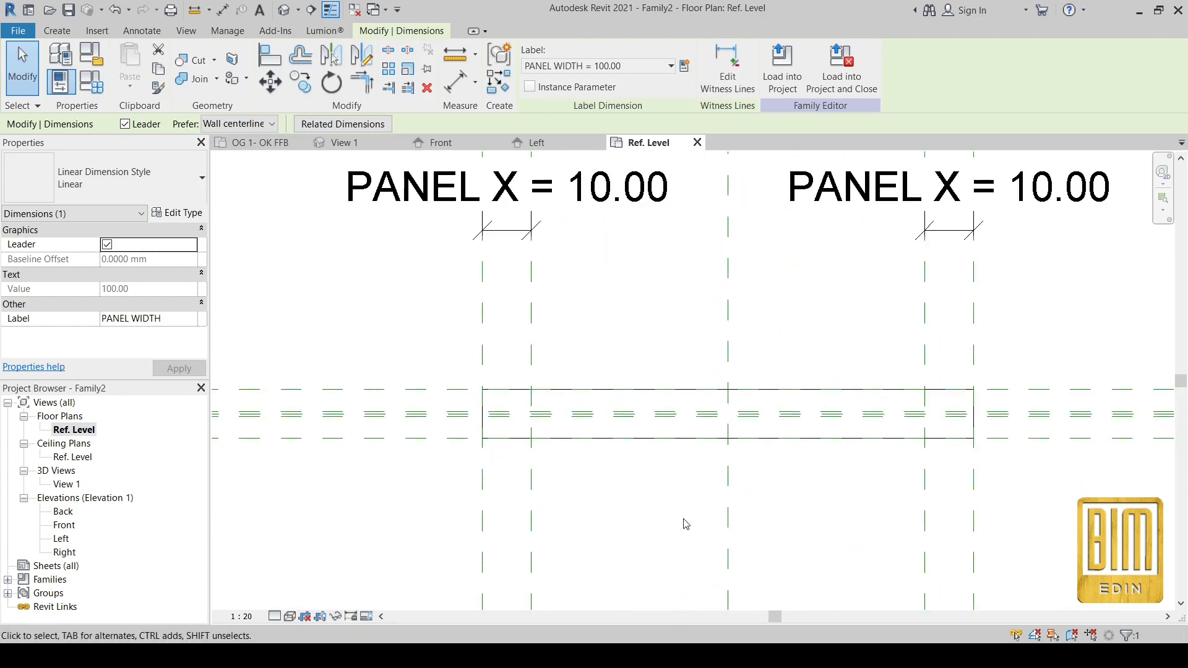
In the Front elevation, align the extrusion's top edge to the upper PANEL HEIGHT reference plane and lock the alignment.
double_click(62, 539)
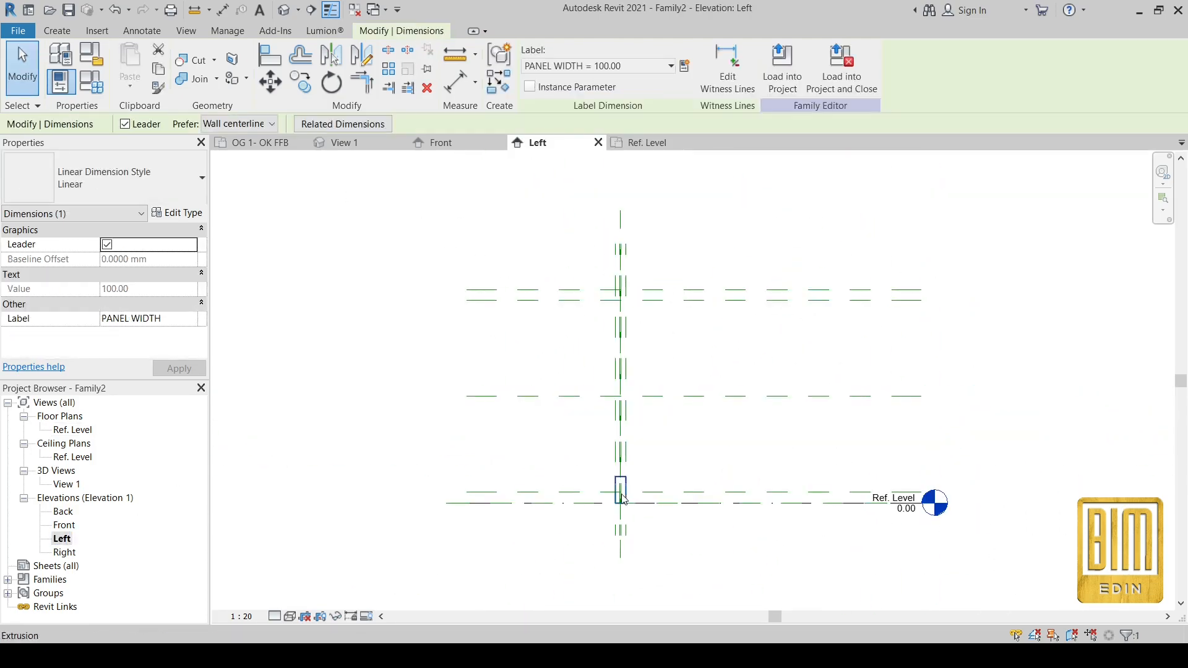
double_click(65, 526)
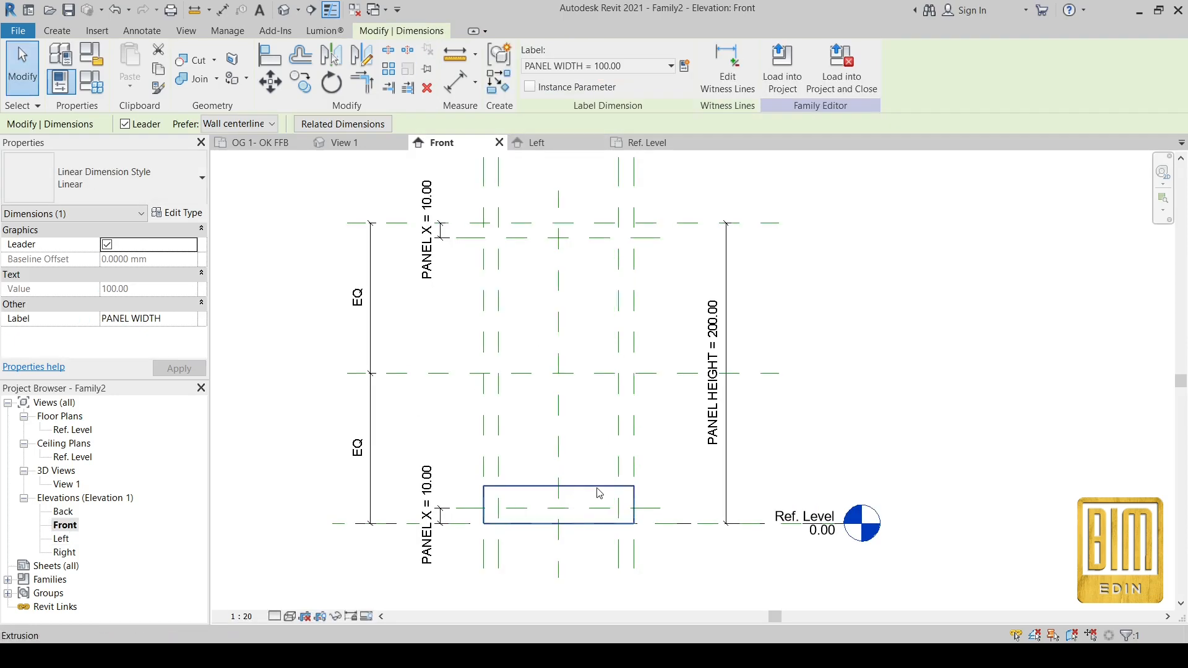
click(269, 55)
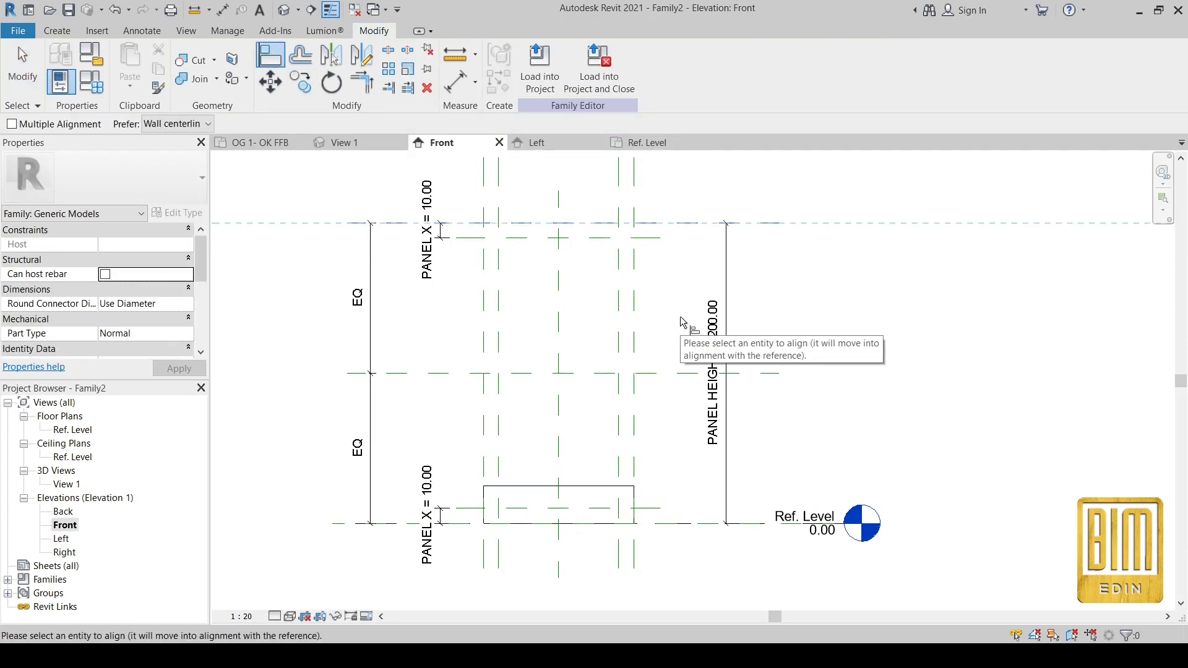
click(592, 487)
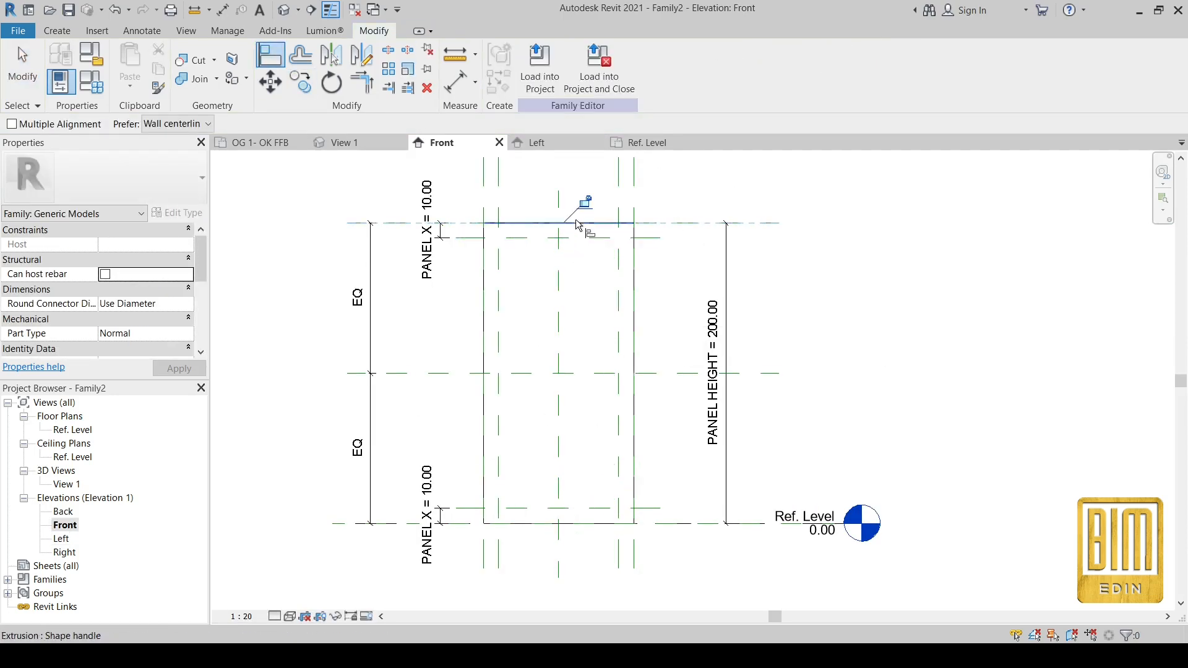
scroll(580, 207, up, 2)
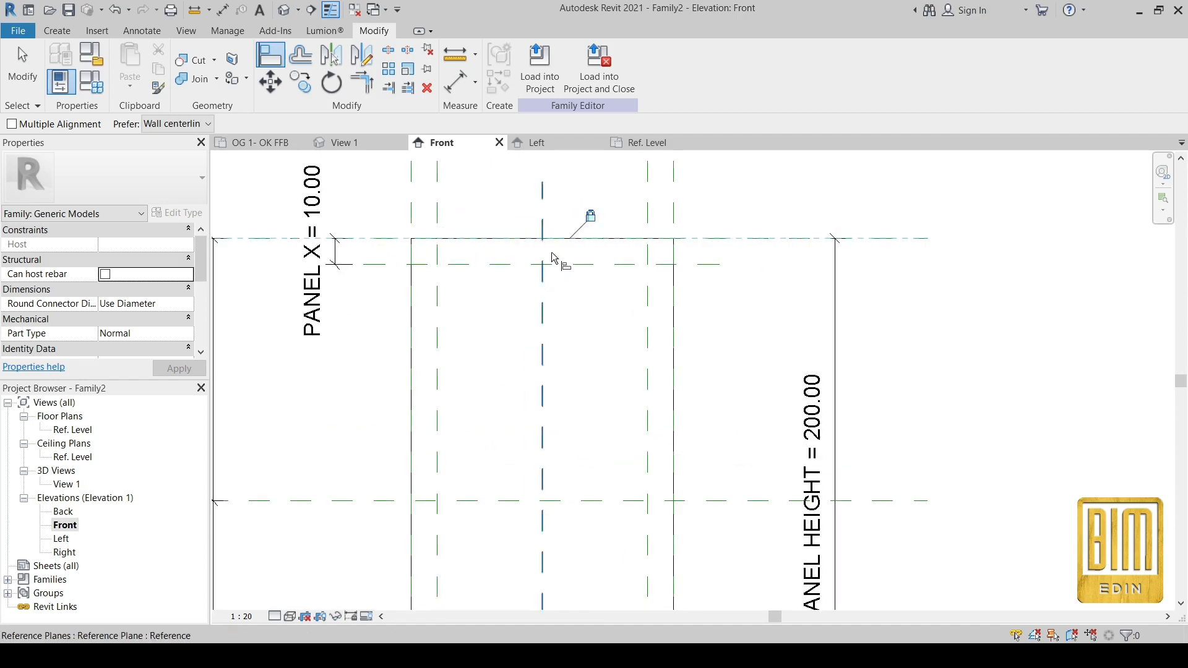
scroll(622, 304, down, 2)
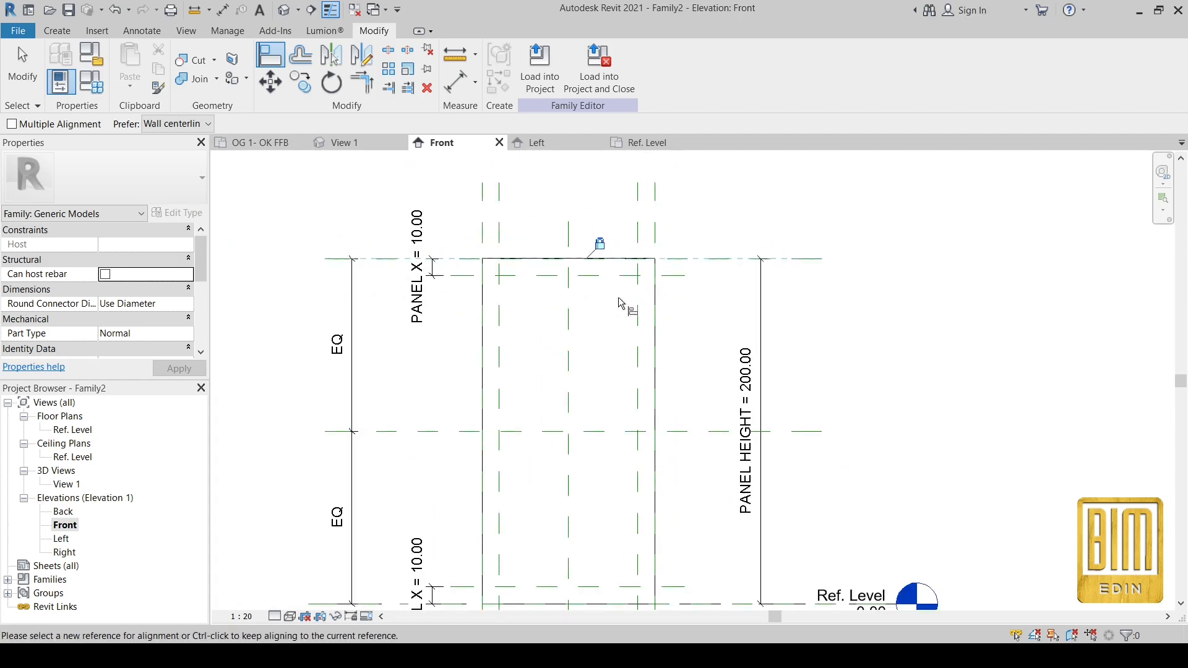
key(Escape)
key(Escape)
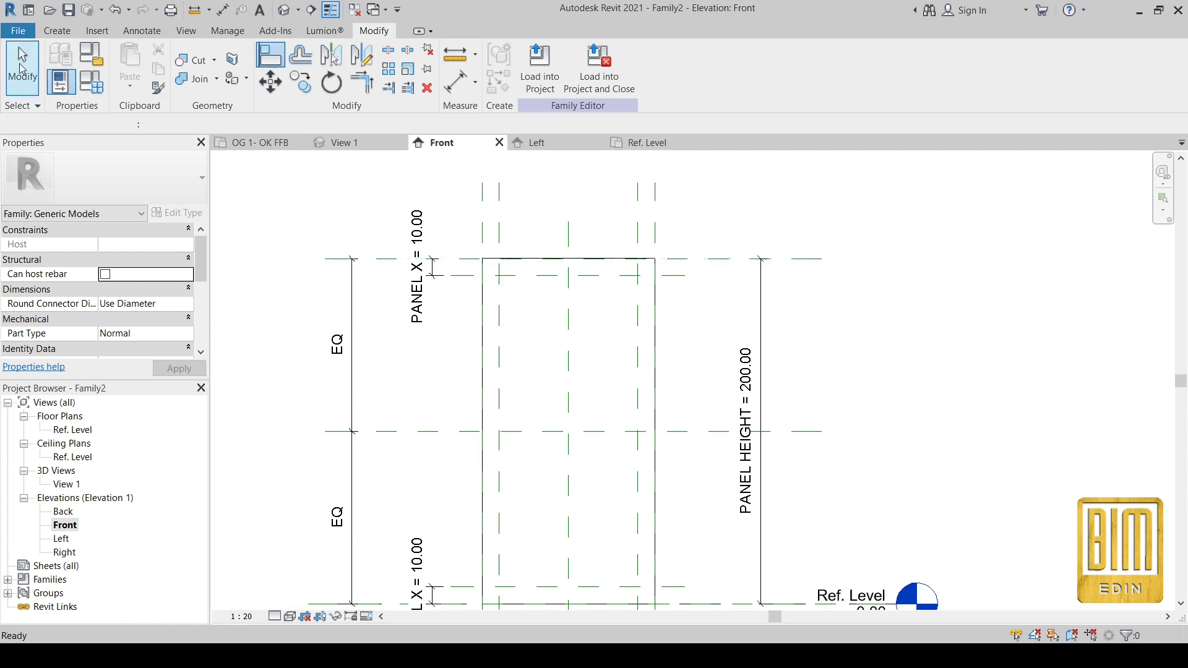
scroll(691, 253, up, 3)
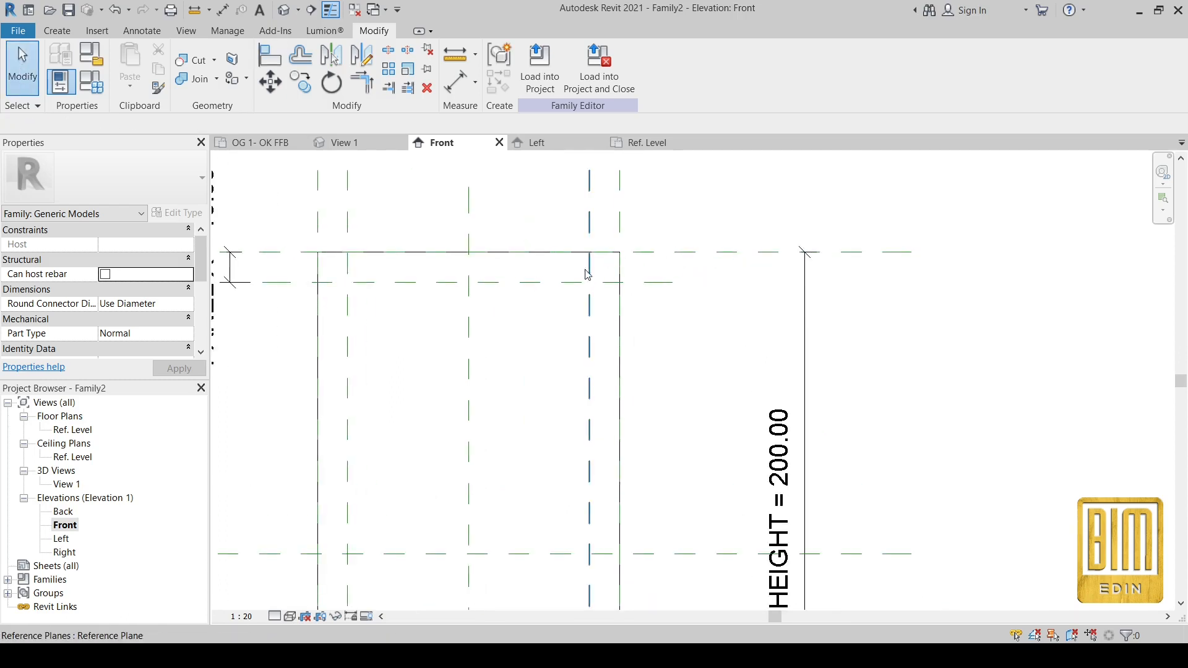
scroll(507, 310, down, 3)
scroll(685, 289, down, 2)
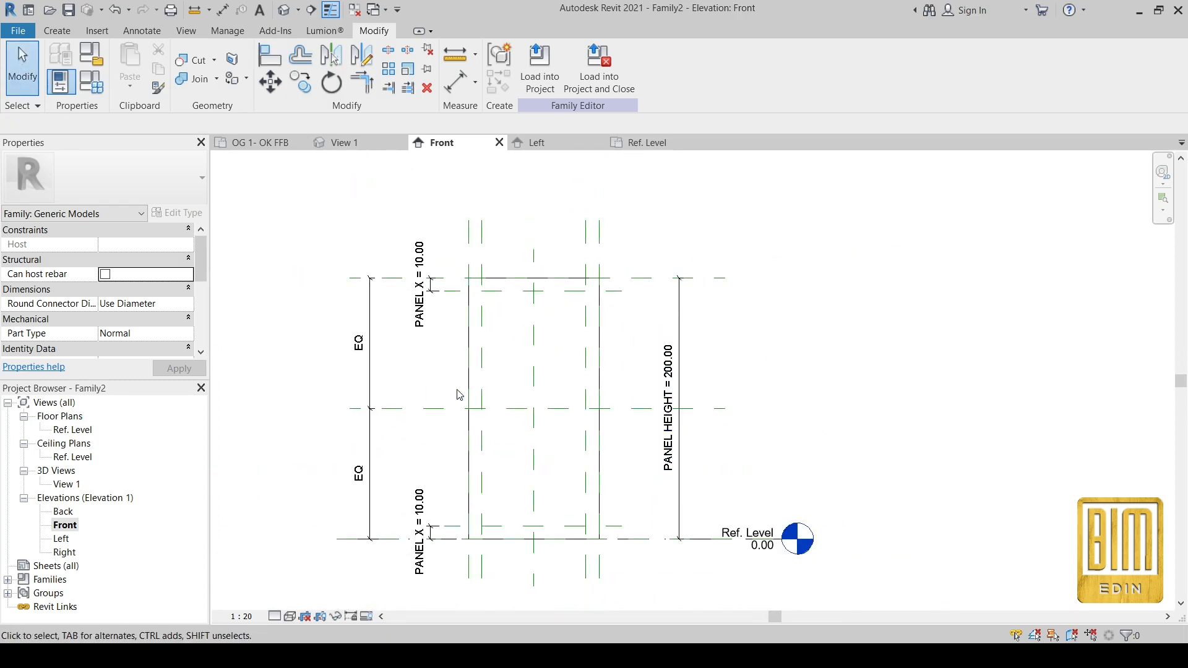
scroll(470, 535, up, 3)
scroll(666, 524, down, 2)
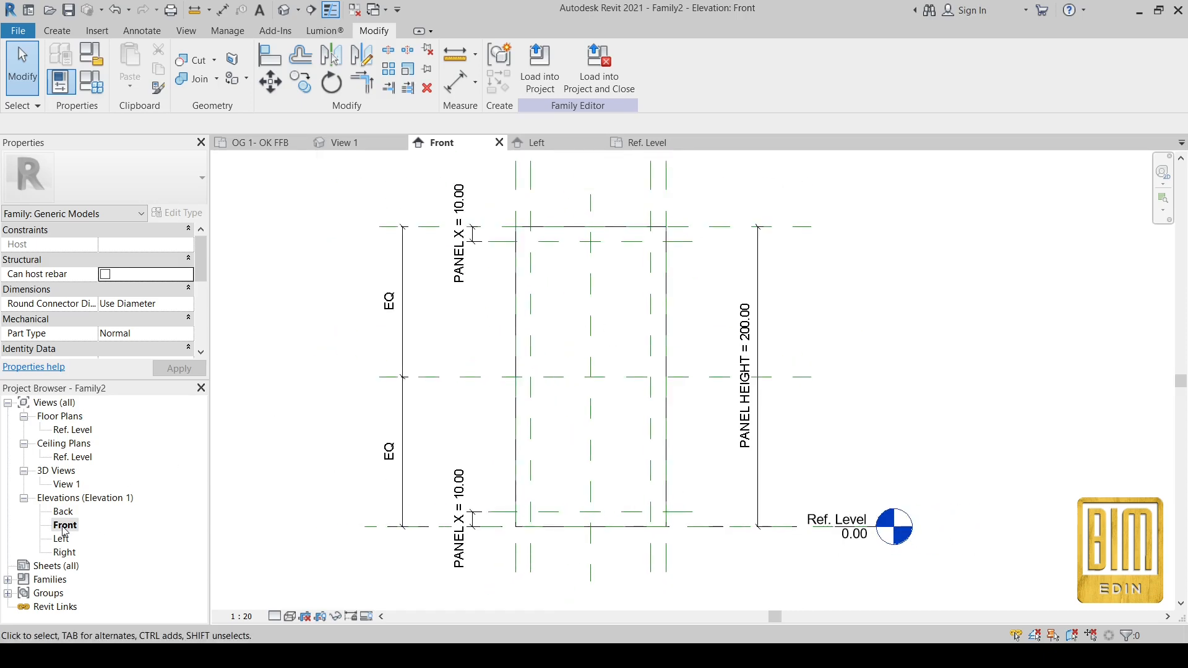
In the Ref. Level plan, start a Void Extrusion and sketch a rectangle between the inner PANEL X planes across the full panel thickness.
double_click(63, 430)
scroll(575, 347, down, 2)
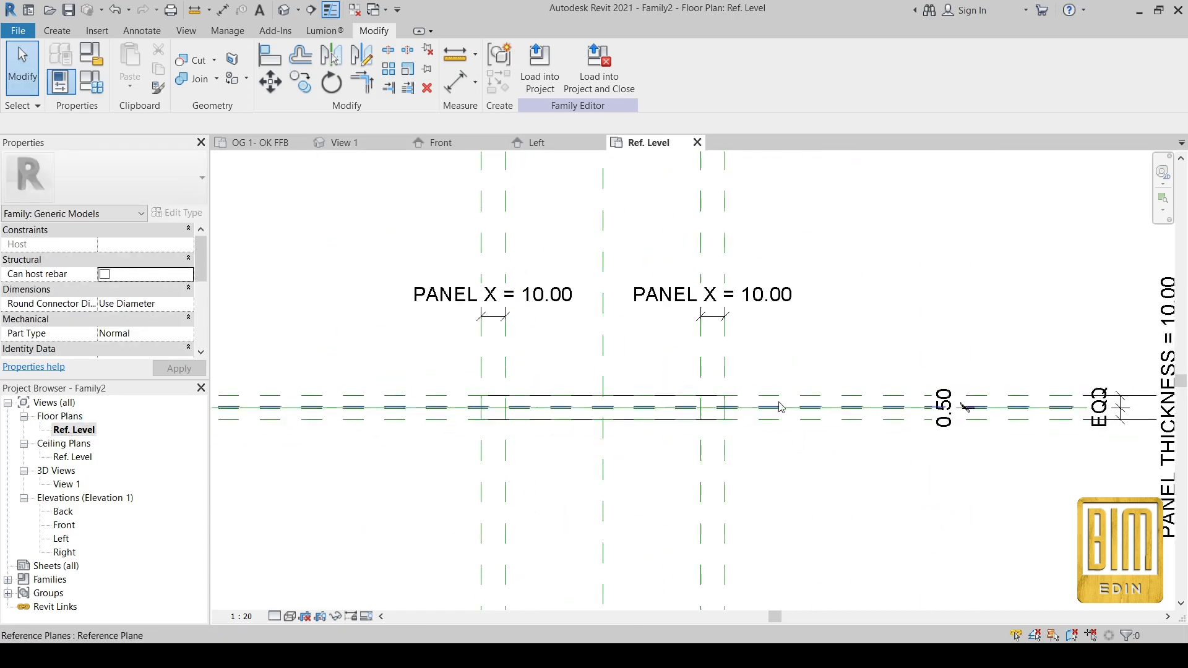
scroll(610, 398, up, 3)
scroll(768, 377, down, 1)
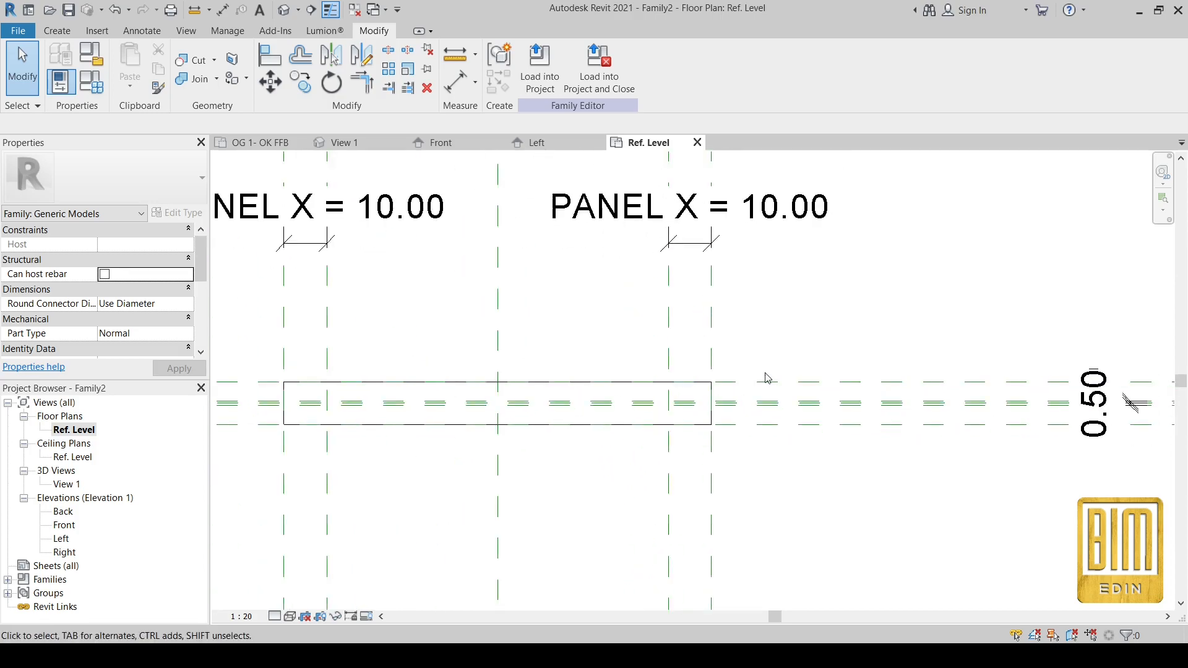
click(57, 30)
click(303, 68)
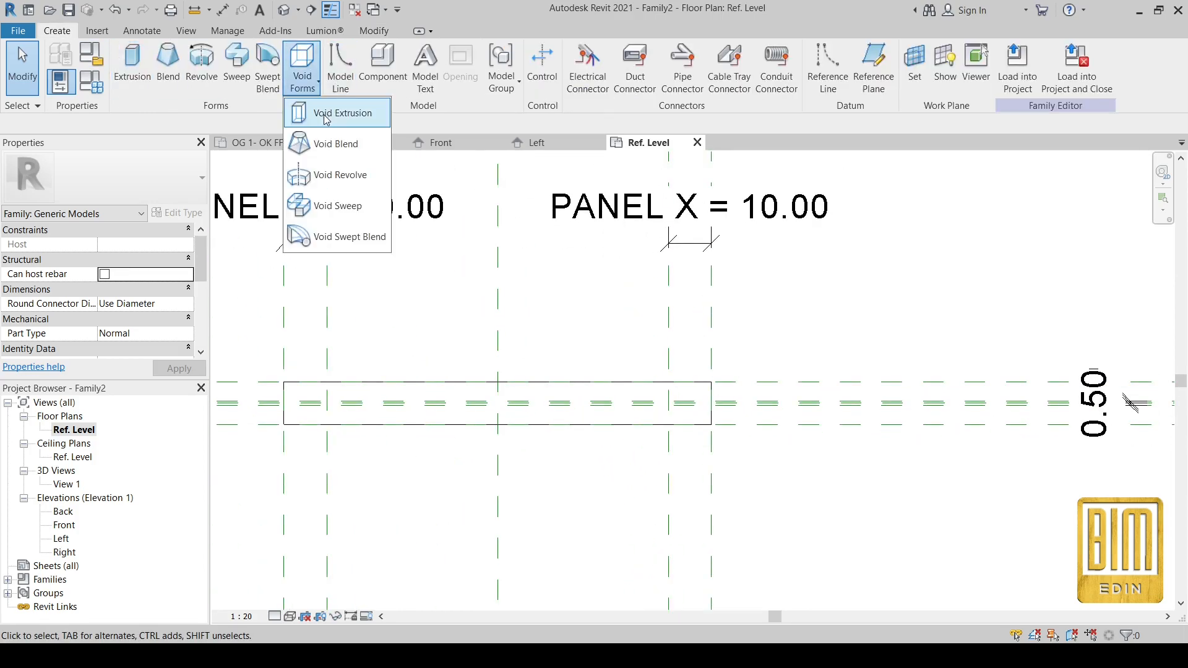
click(339, 111)
click(581, 56)
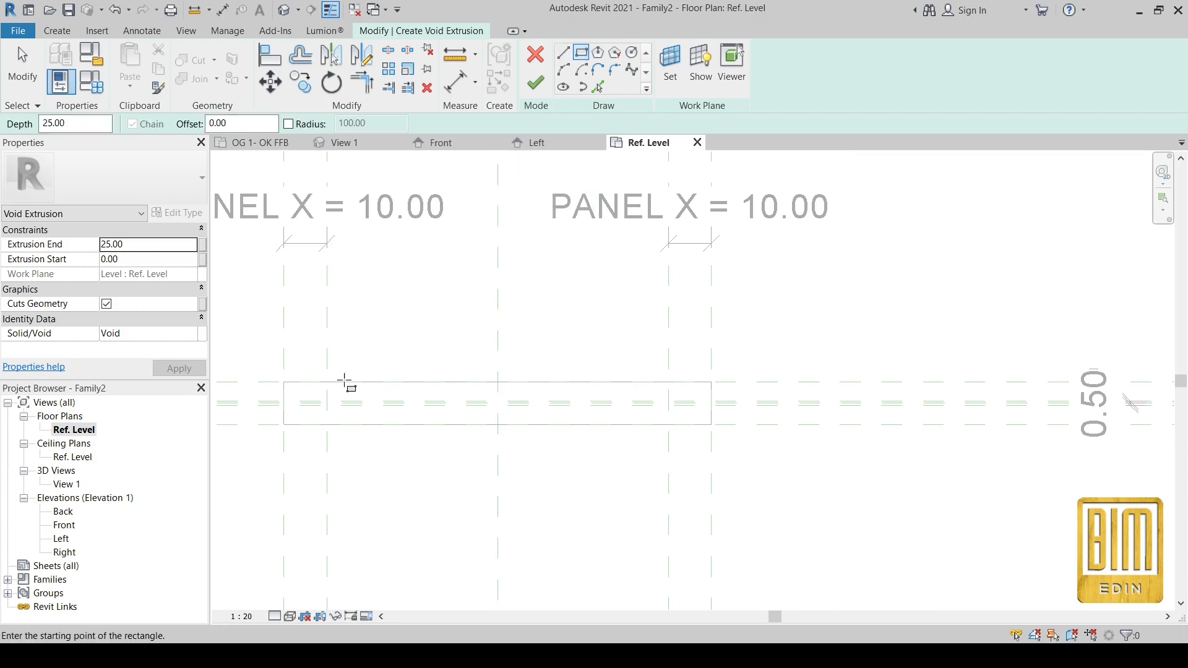
scroll(320, 398, up, 4)
click(333, 369)
scroll(367, 428, down, 5)
scroll(640, 434, up, 2)
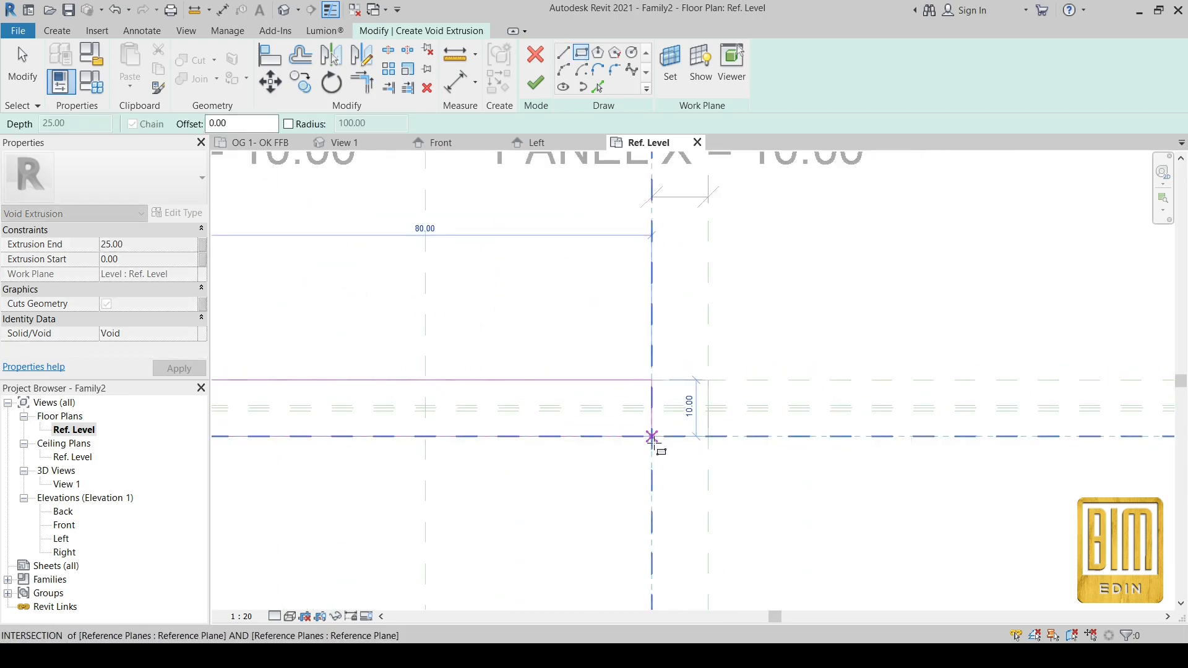
click(651, 437)
Lock all four sides of the void rectangle to their reference planes and finish the sketch.
scroll(712, 396, down, 2)
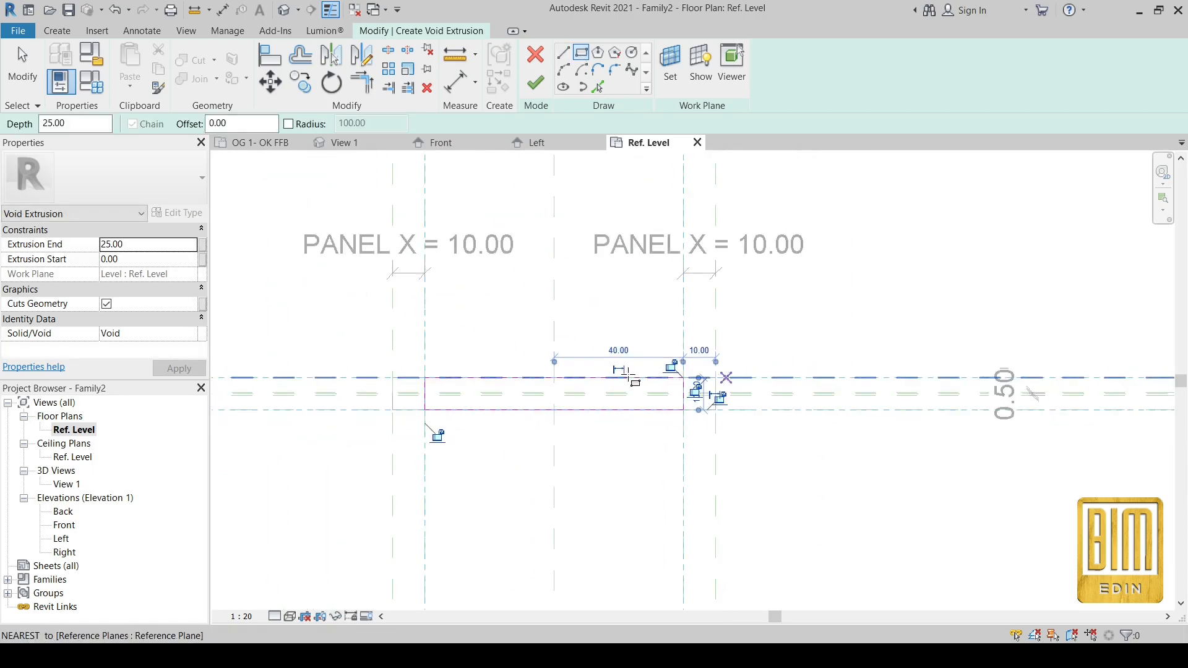
scroll(604, 396, up, 2)
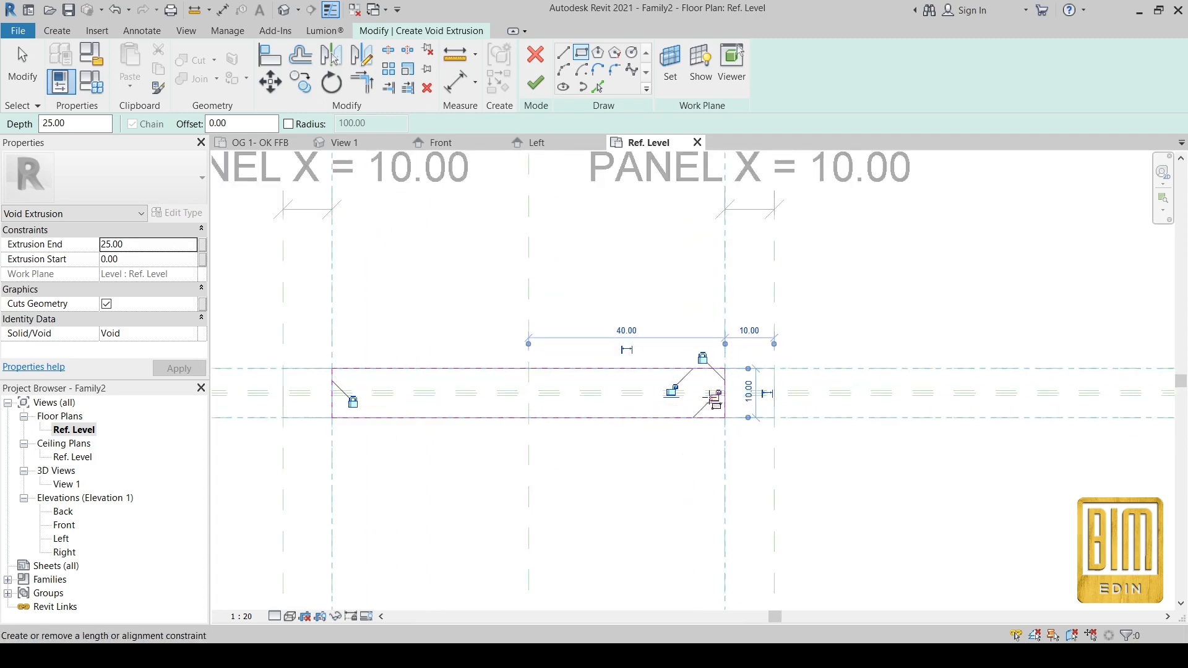
click(527, 79)
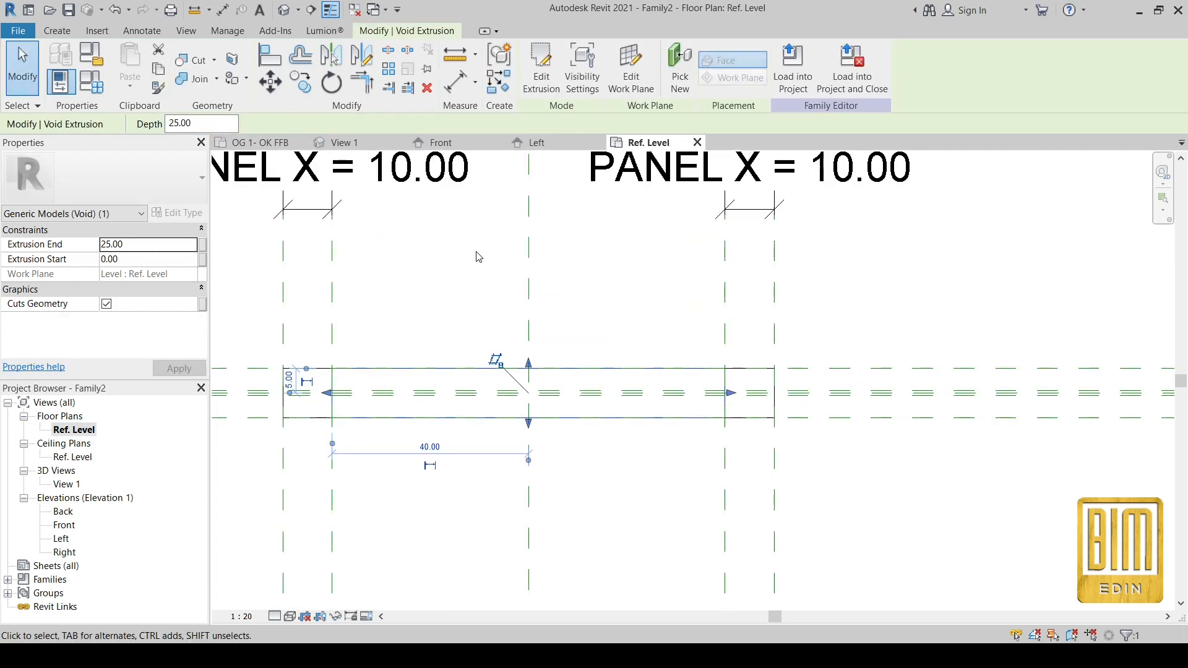
In the Front elevation, stretch the void's top and bottom to the inner PANEL X planes, from 10 to 190 mm above Ref. Level.
double_click(64, 524)
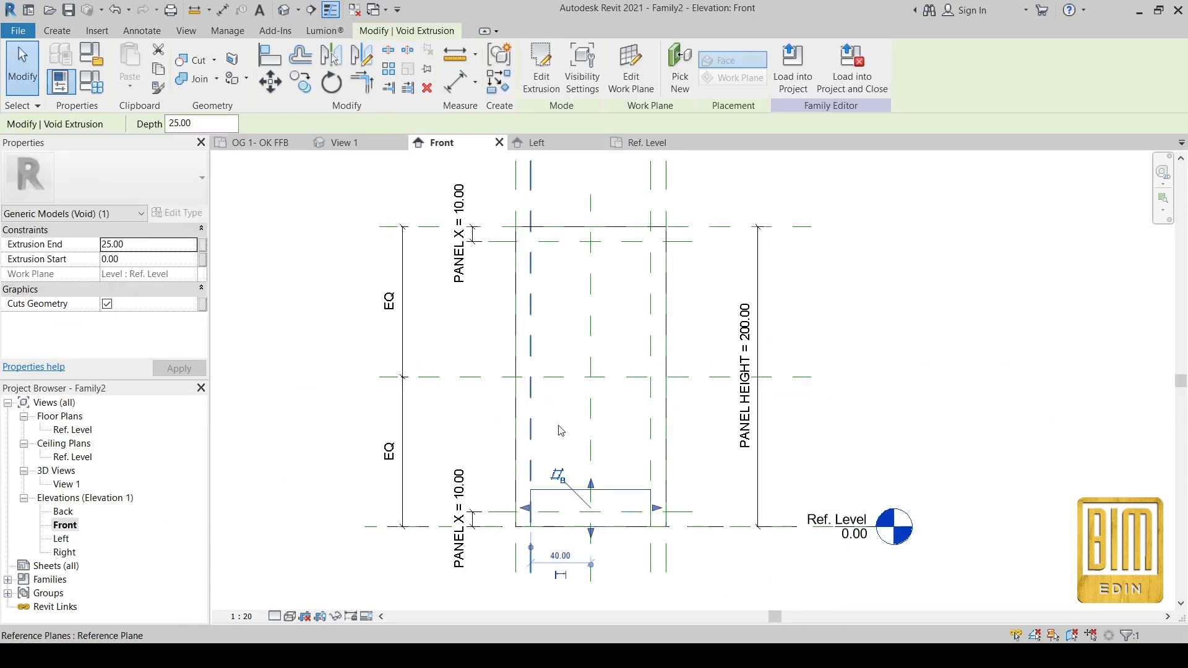
drag(591, 483, 593, 243)
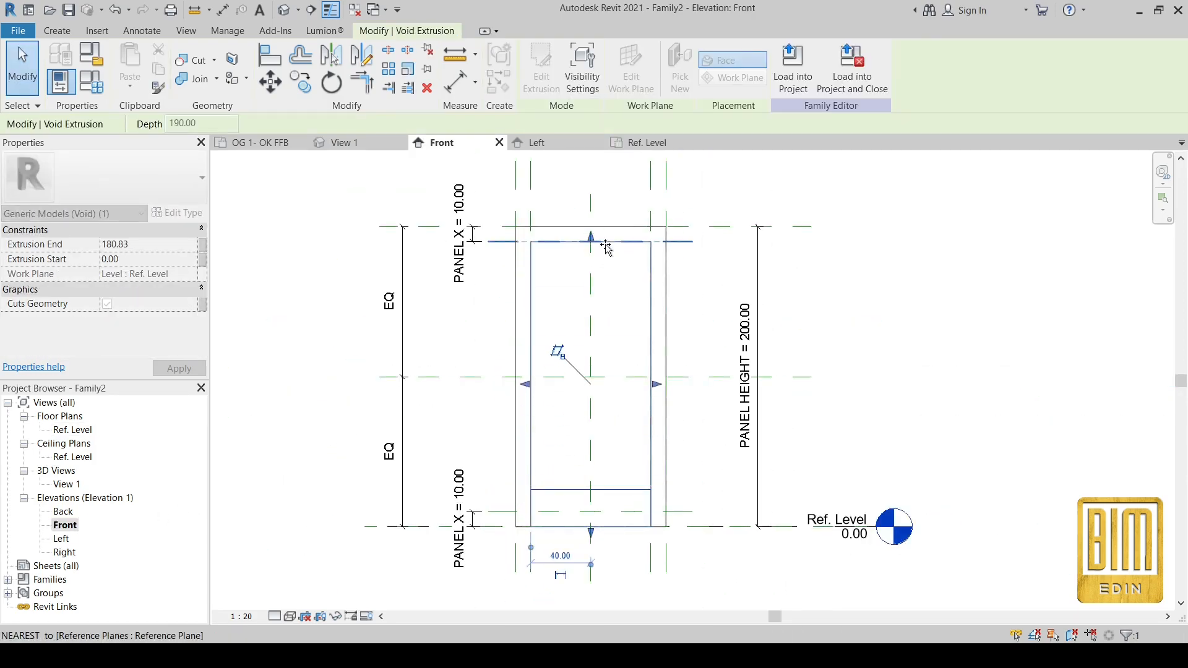
scroll(461, 247, up, 2)
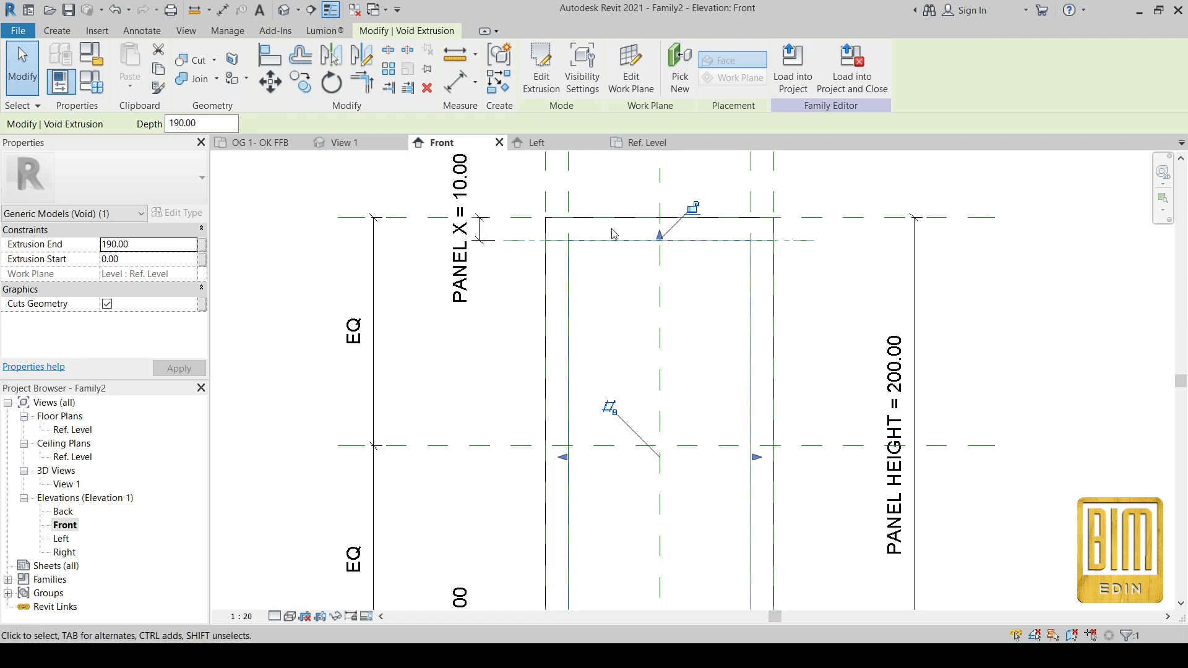
scroll(612, 229, down, 1)
scroll(653, 543, up, 2)
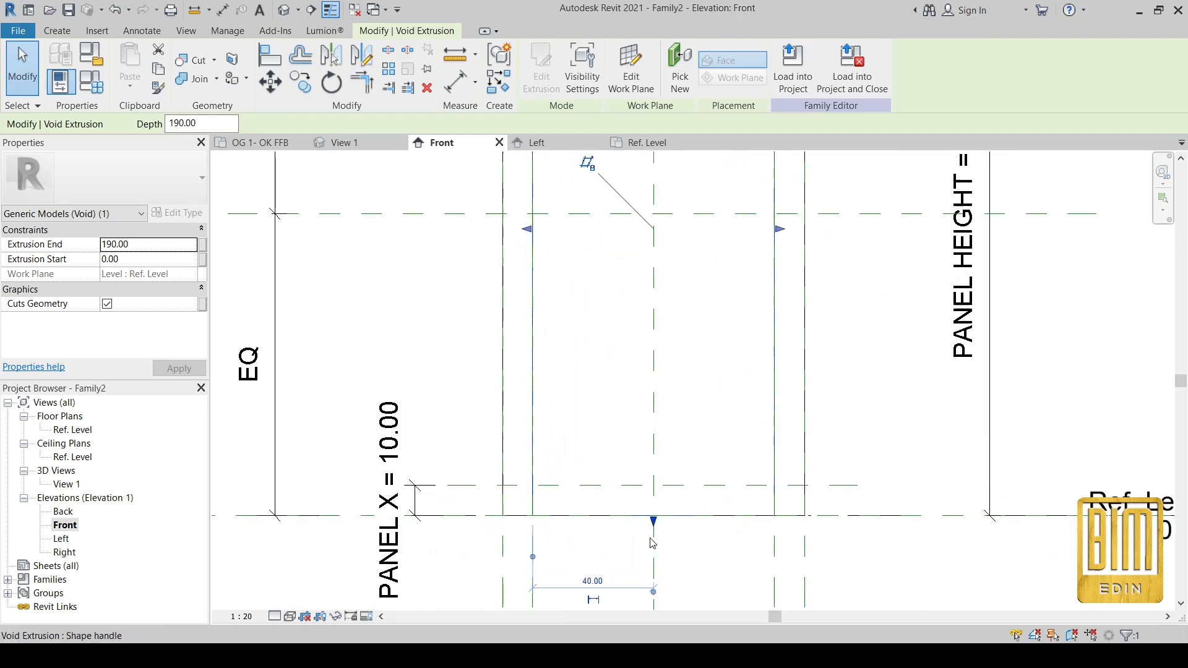
drag(654, 525, 653, 488)
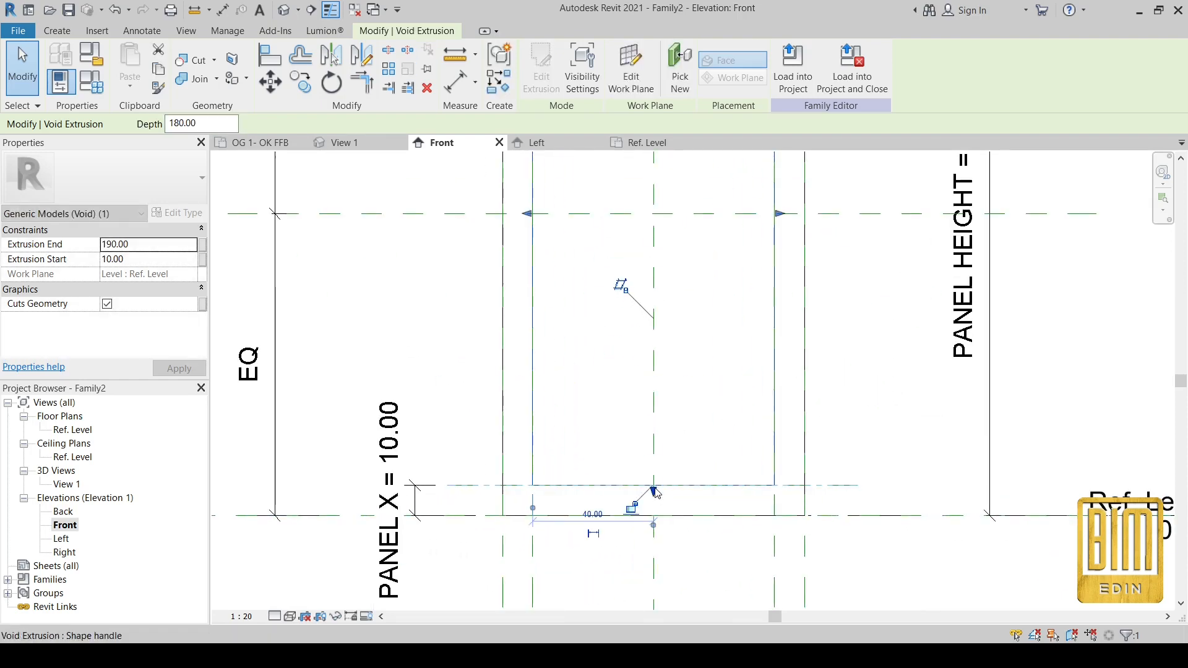
Pull the void's top edge down, realign it to the upper inner PANEL X plane with Align, and lock it.
scroll(631, 498, down, 3)
scroll(625, 334, up, 3)
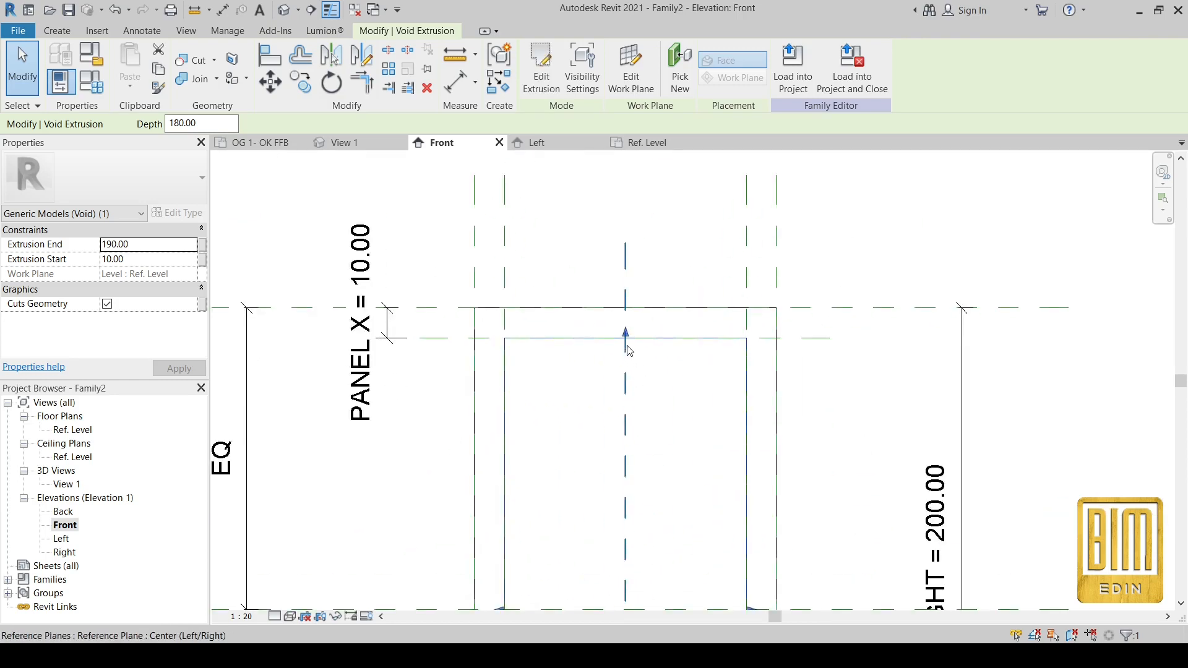
drag(626, 339, 625, 375)
key(a)
key(l)
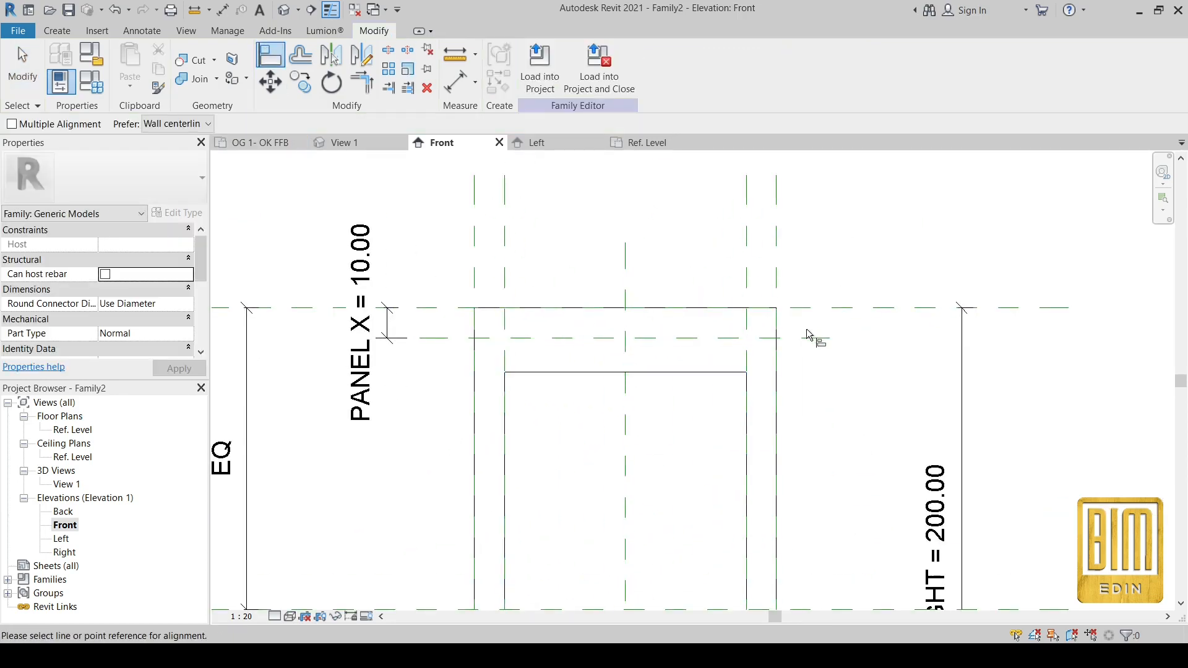
click(648, 316)
click(24, 67)
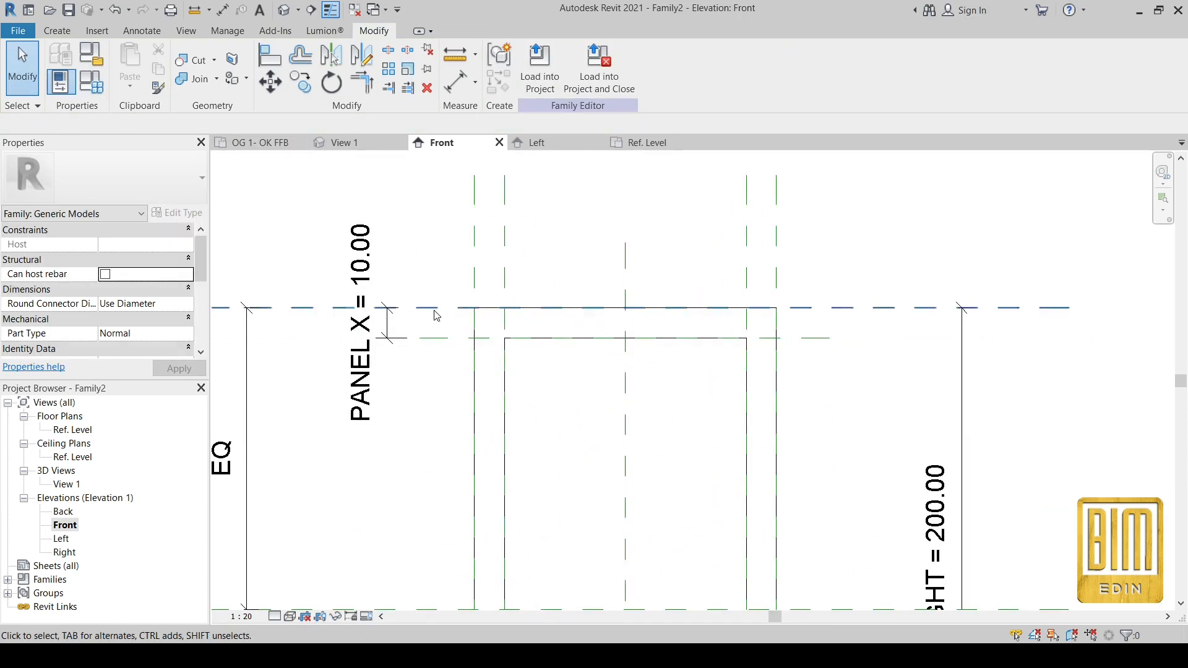
Test the void's top lock by trying to pull its top edge below the upper inner PANEL X plane, and discard the move.
click(511, 376)
drag(626, 337, 626, 370)
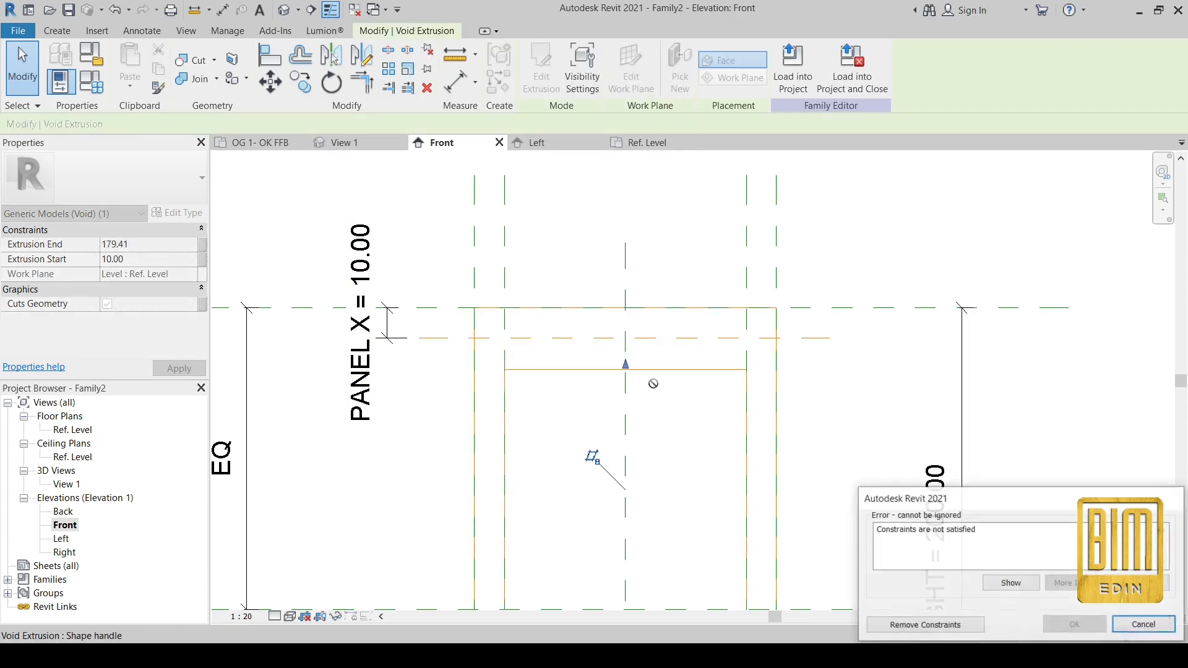
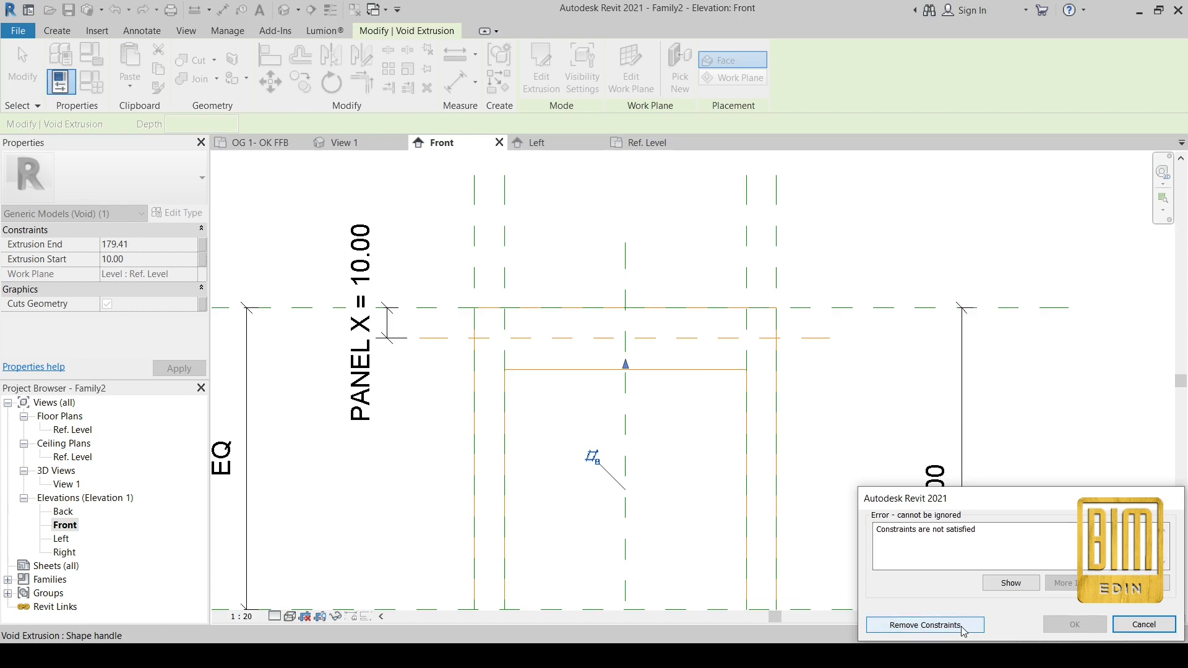
click(924, 625)
scroll(691, 252, down, 5)
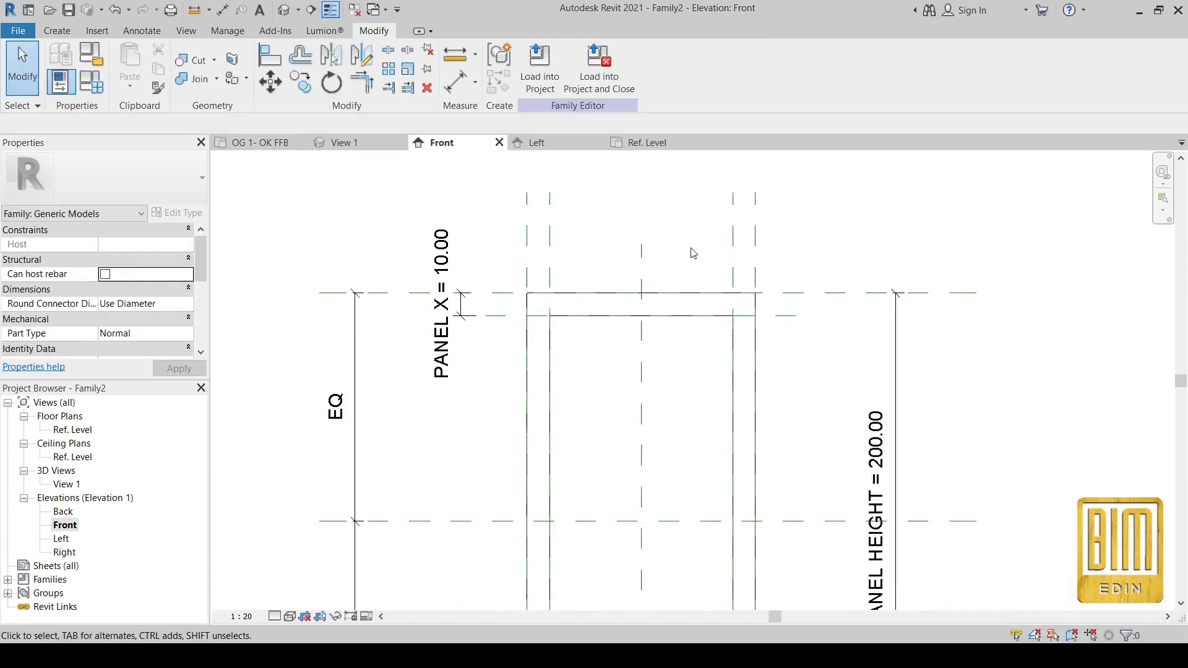
Open the default 3D view and the Family Types dialog, and reorder PANEL WIDTH to the top of the dimension parameters.
click(283, 9)
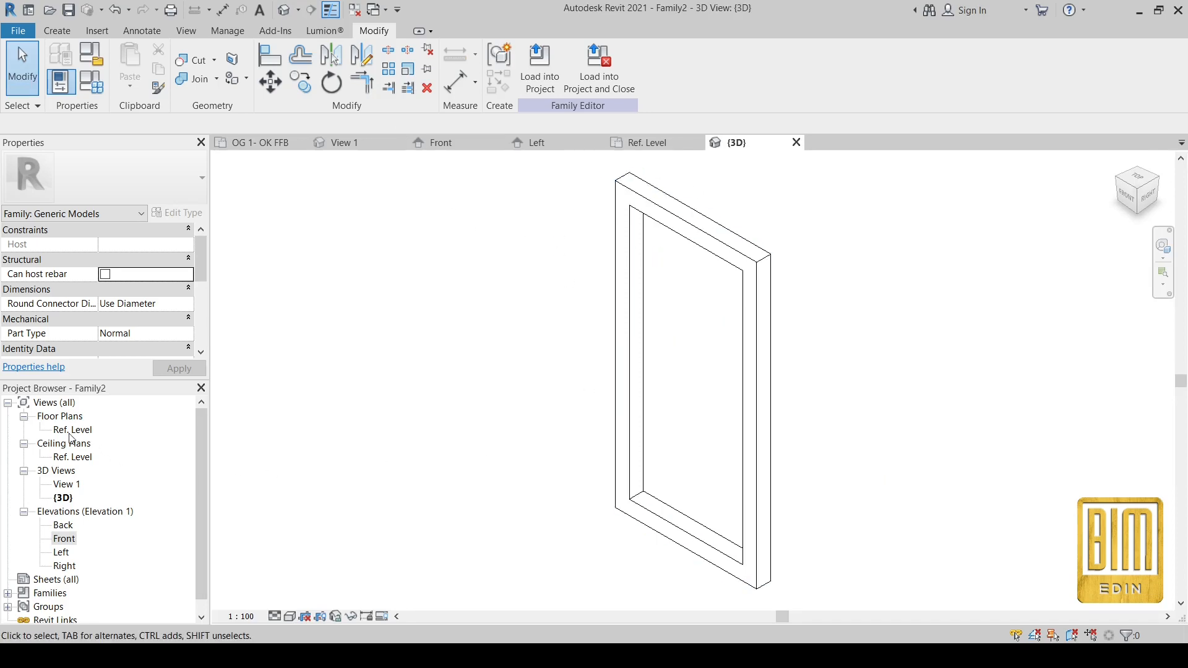
click(91, 81)
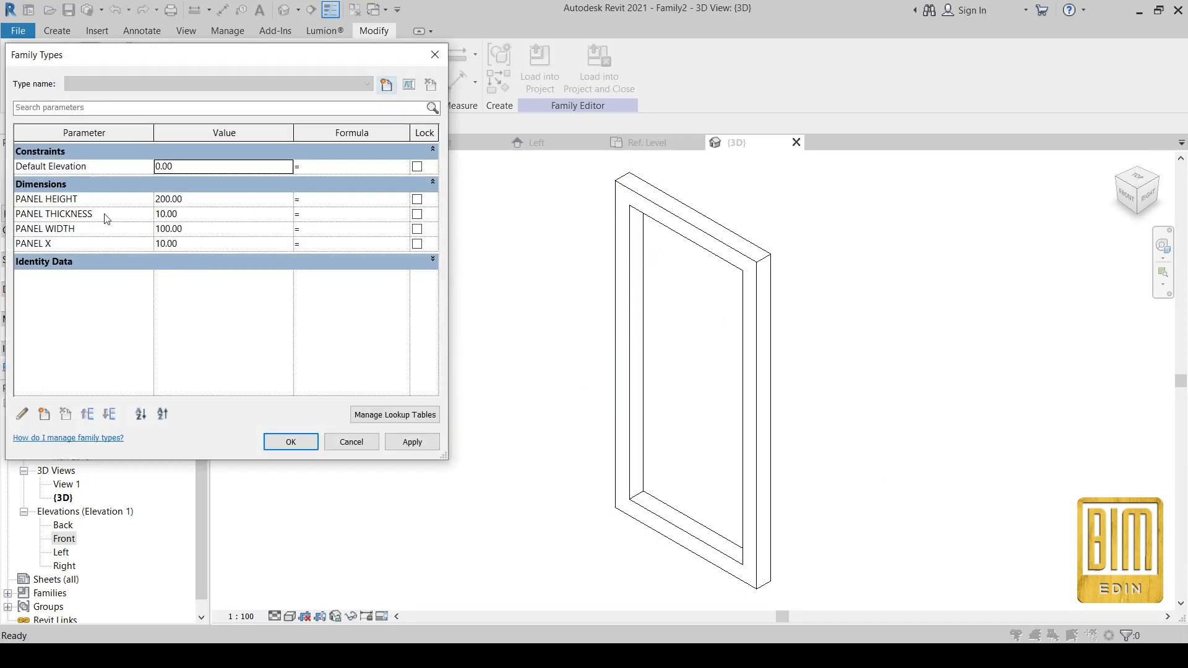
drag(91, 213, 93, 230)
click(93, 229)
click(88, 415)
click(89, 415)
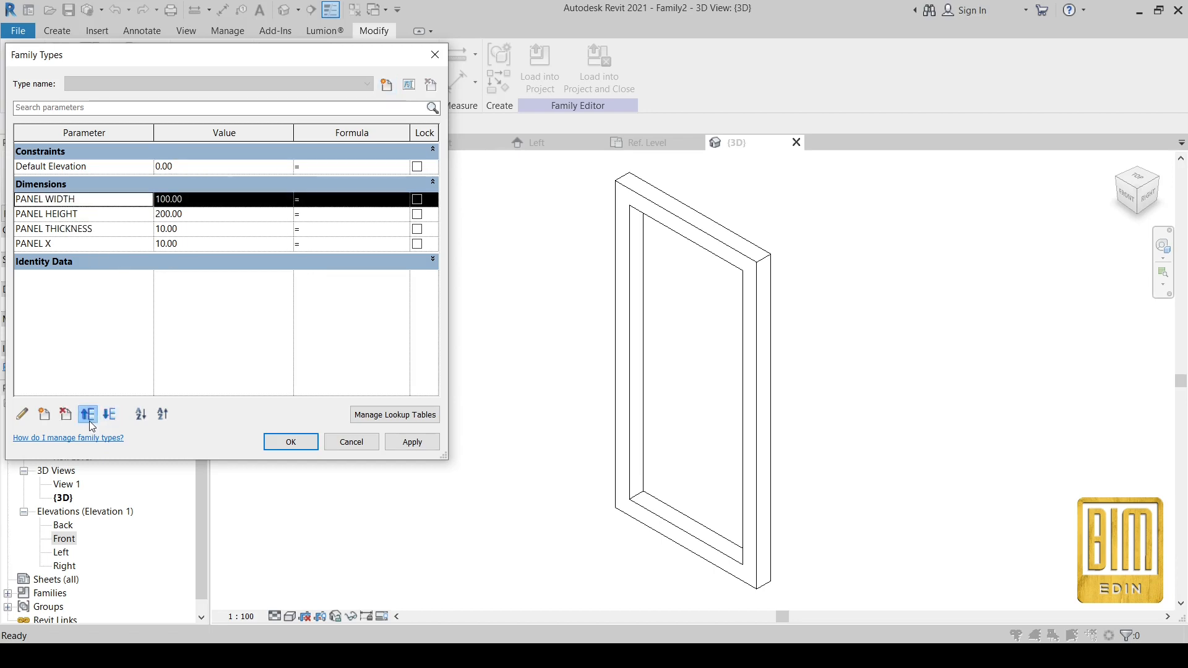
Flex the frame by setting PANEL WIDTH to 150 and PANEL HEIGHT to 300, applying each value.
click(212, 199)
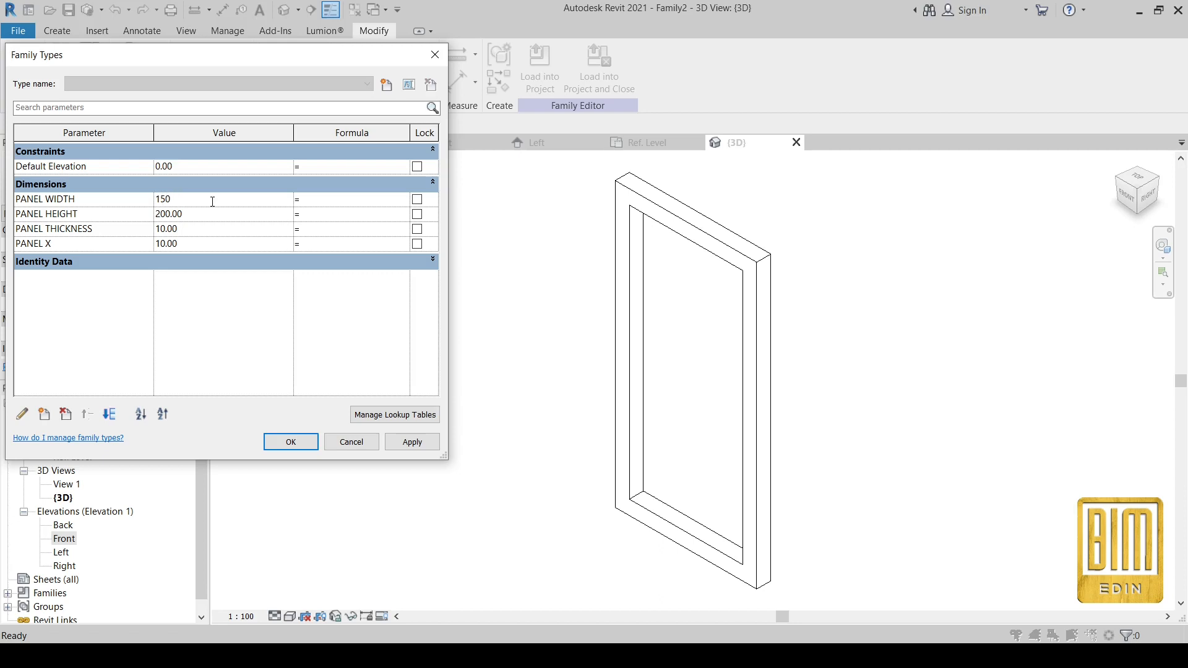
click(412, 442)
click(231, 217)
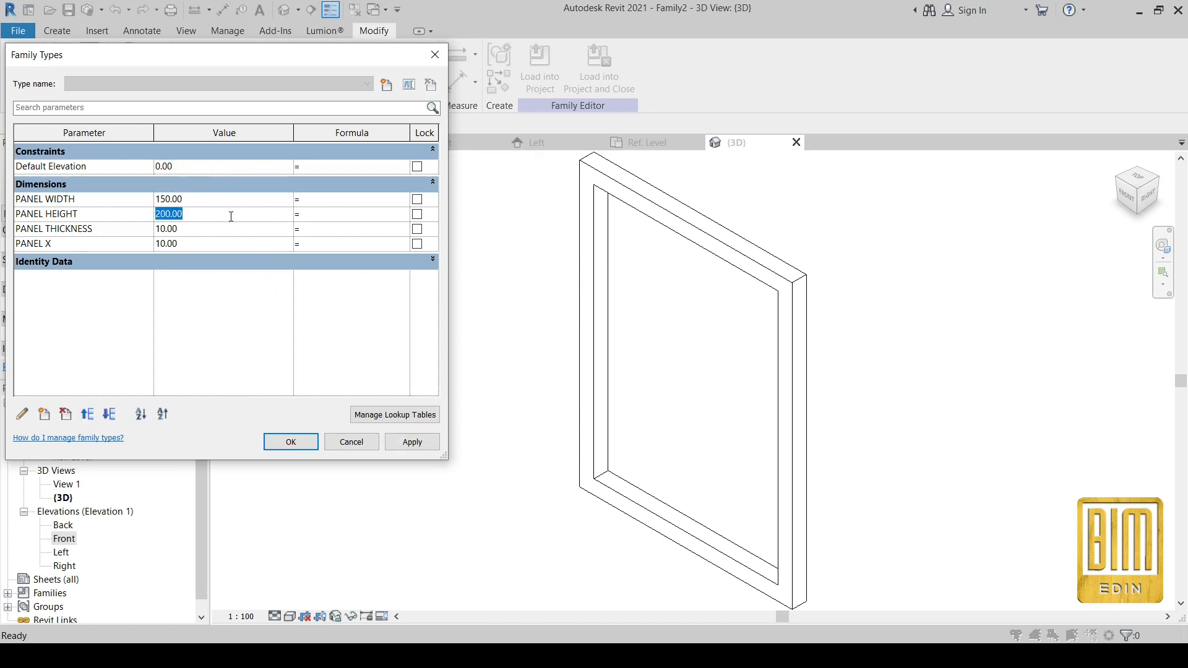
click(424, 452)
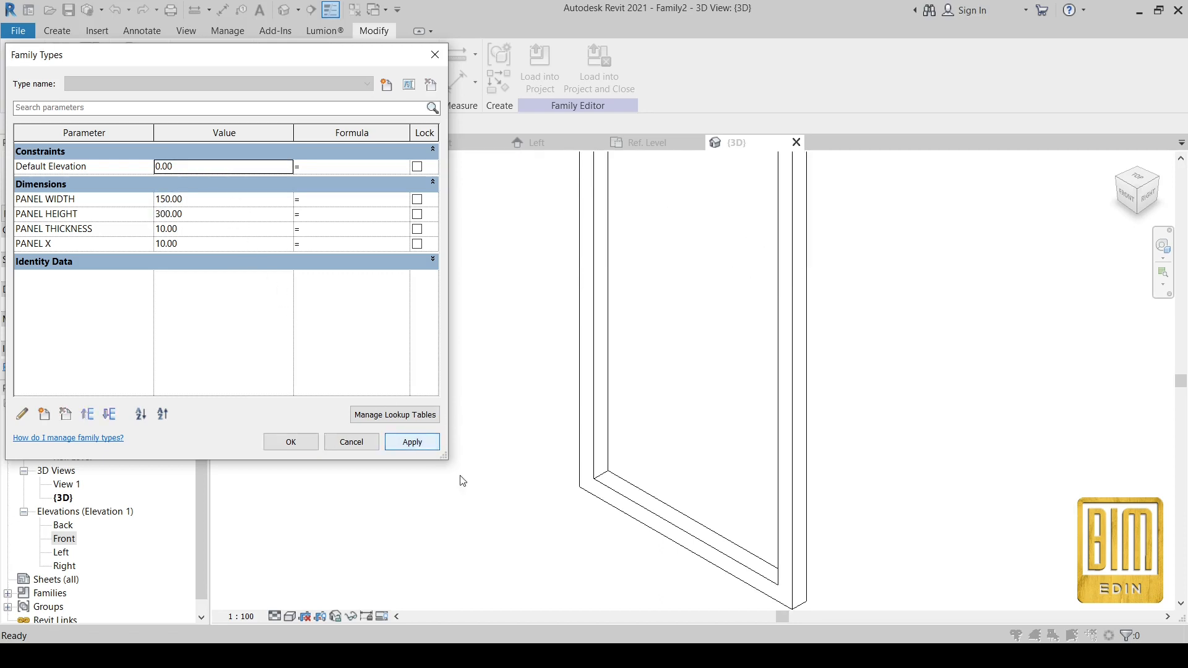
Flex the frame with PANEL HEIGHT 150 and PANEL WIDTH 40, and open the PANEL THICKNESS value for editing.
click(234, 216)
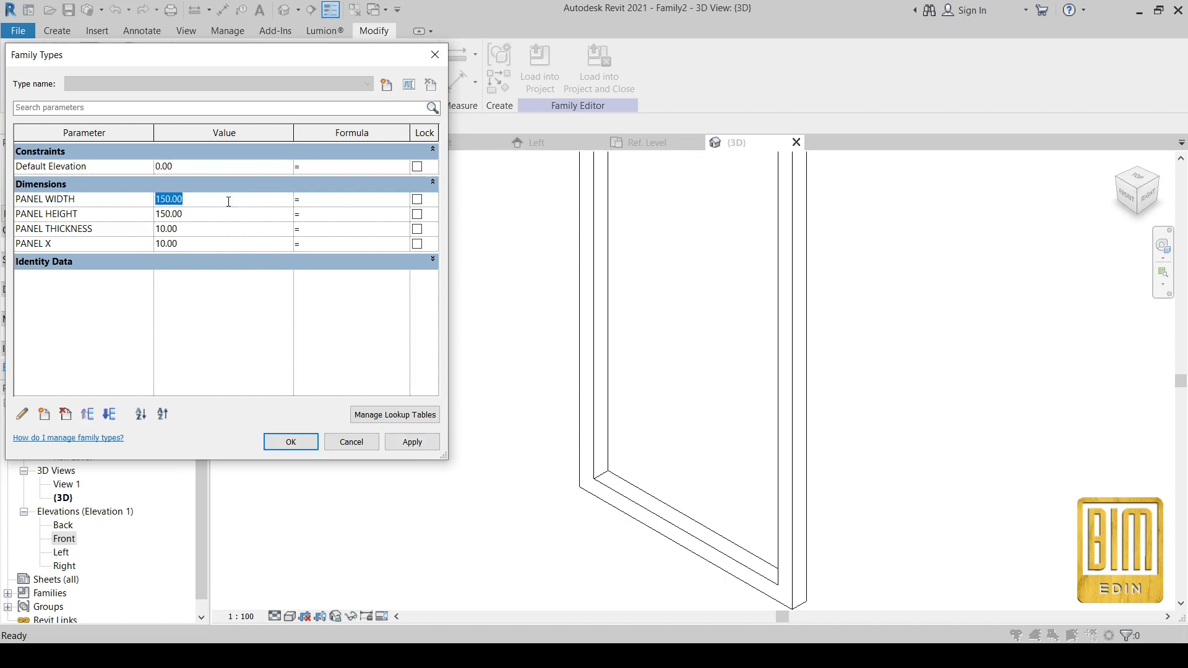
click(412, 442)
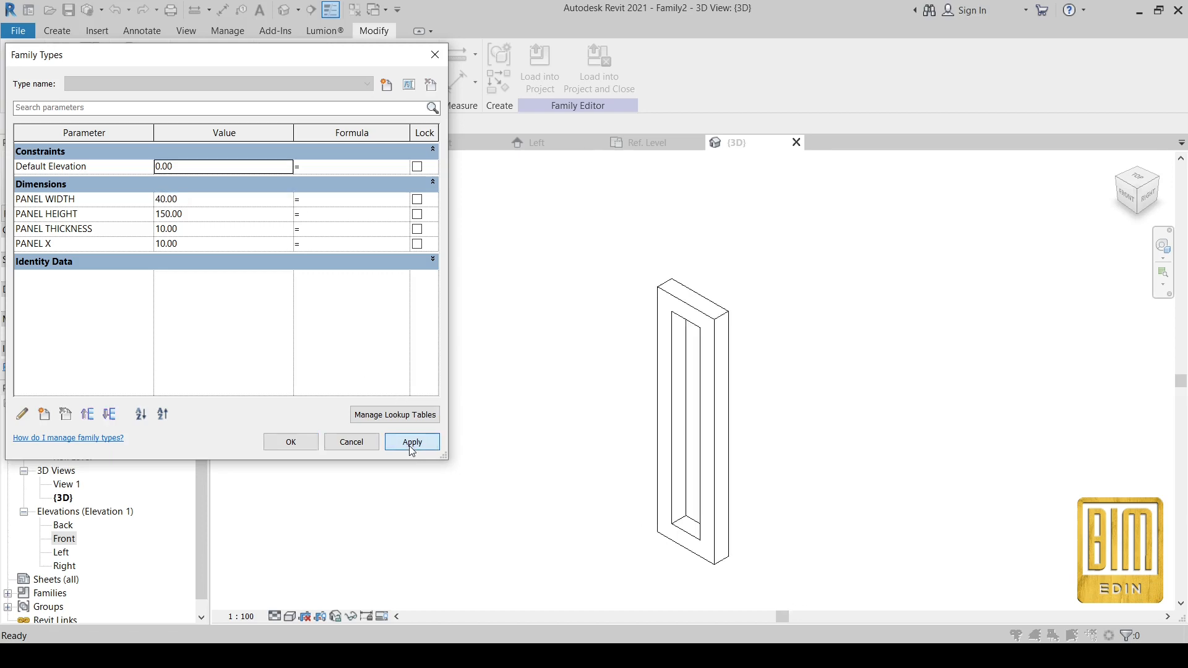
click(217, 229)
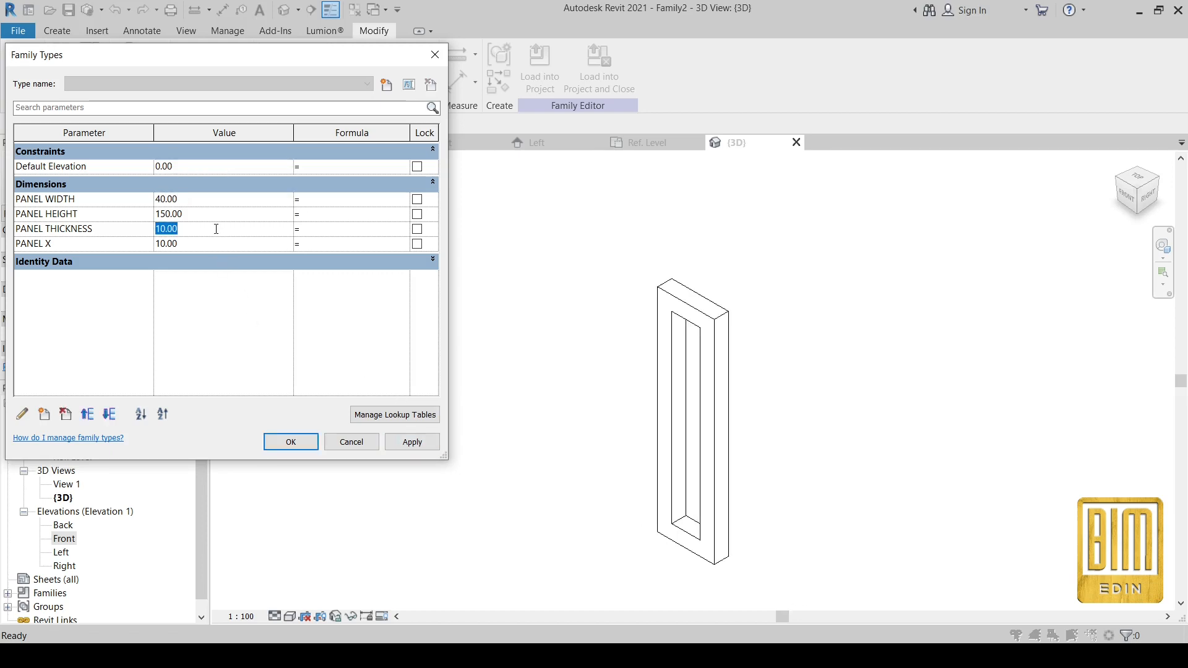
Set PANEL THICKNESS to 5 and PANEL X to 5, applying each value to test how the frame flexes.
text(5)
click(412, 442)
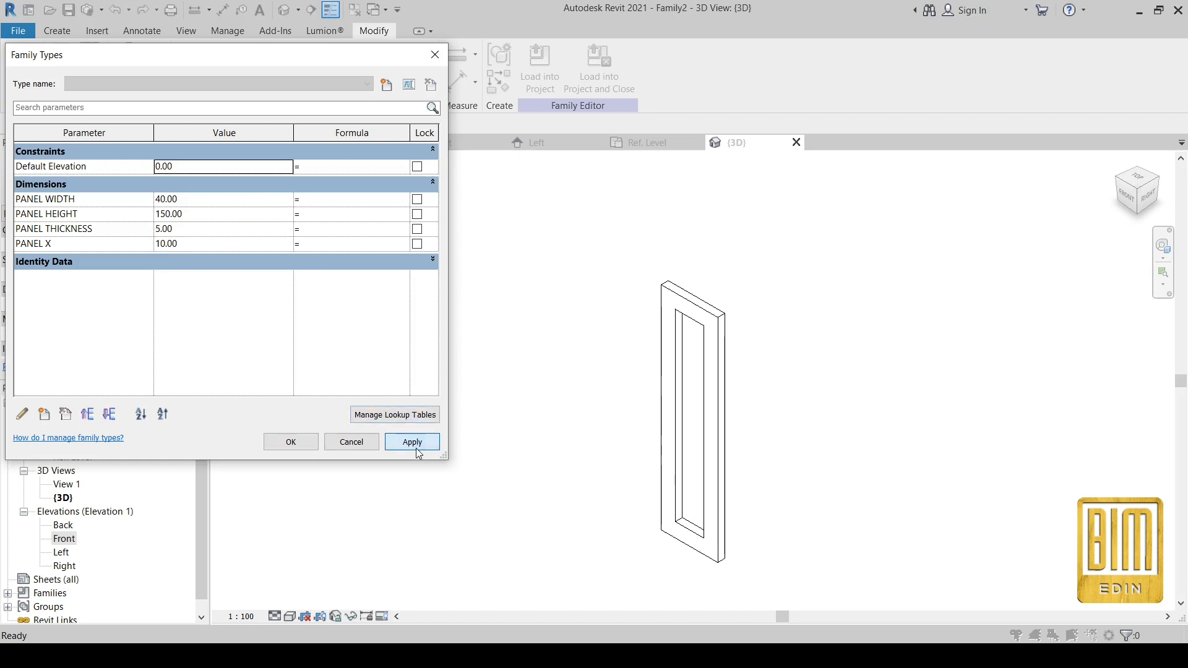
click(228, 243)
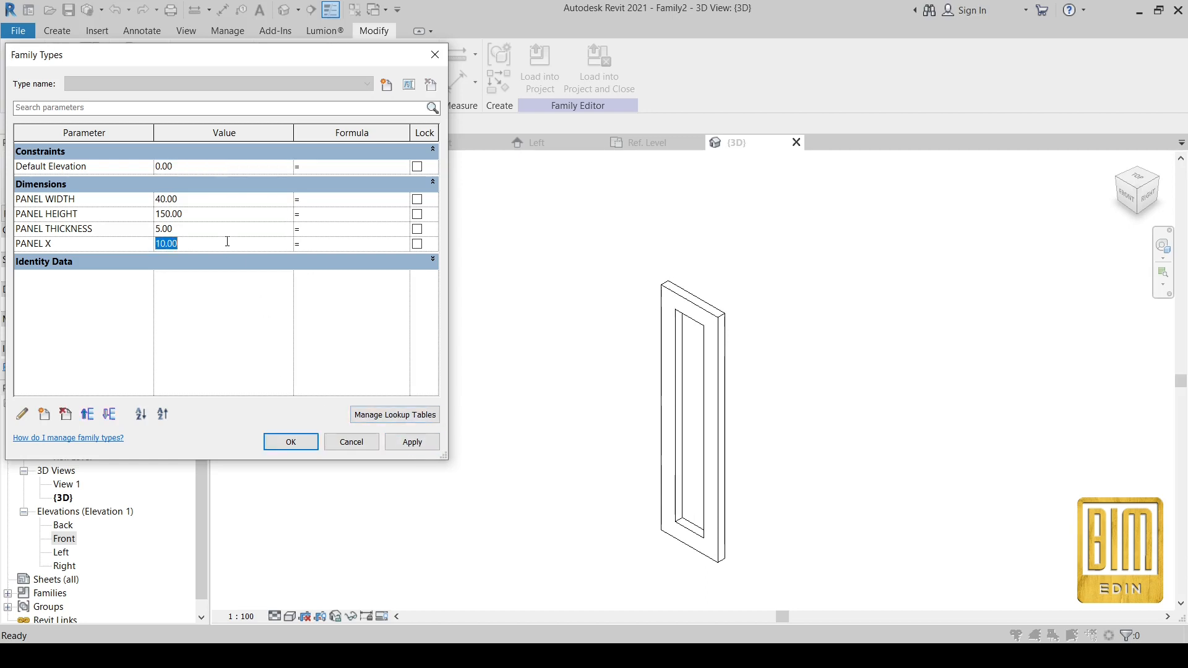
text(5)
click(411, 443)
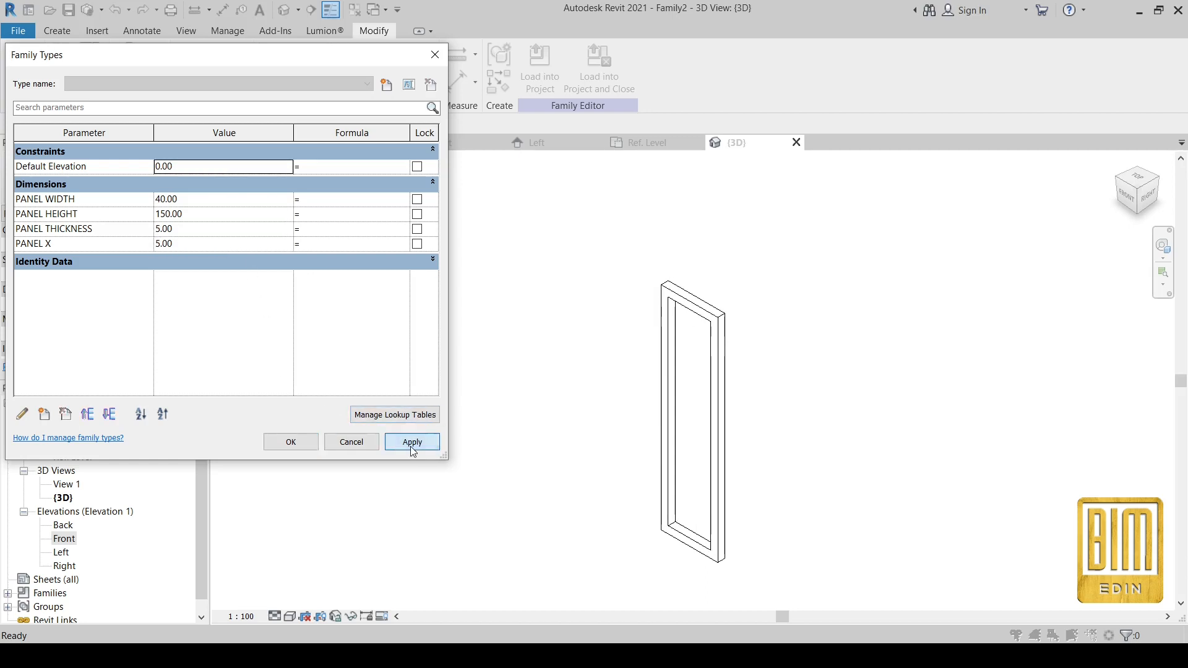
Set PANEL WIDTH to 100, PANEL HEIGHT to 200, PANEL X to 9 and PANEL THICKNESS to 6, and accept the family types.
click(212, 199)
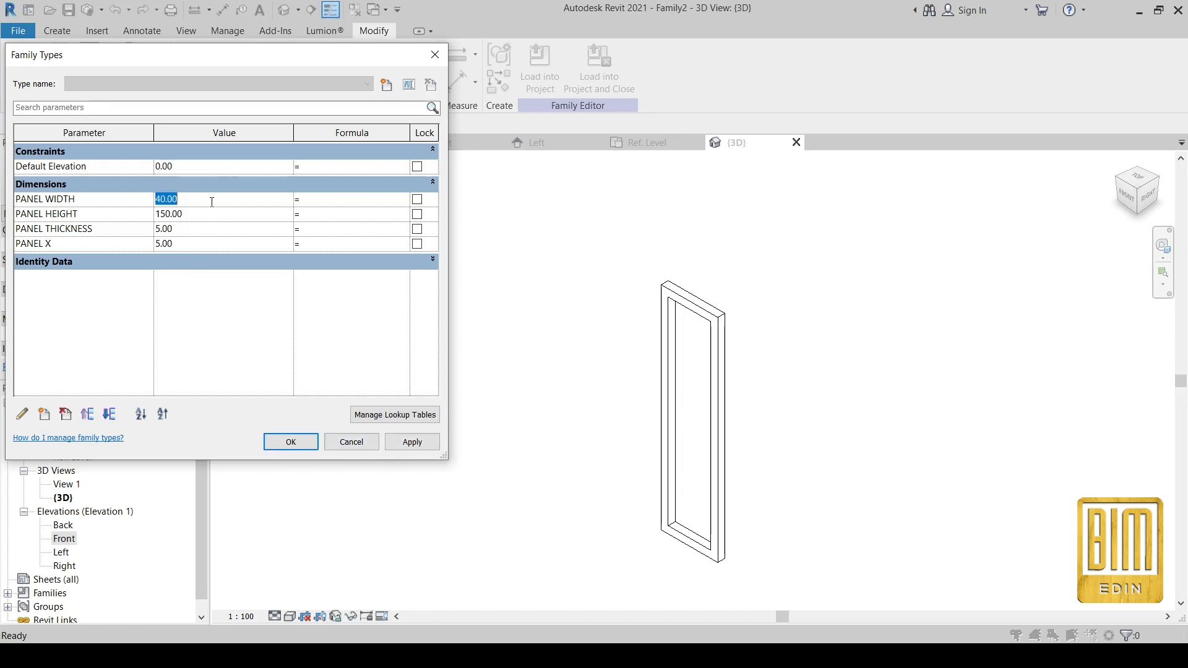
text(100)
click(231, 213)
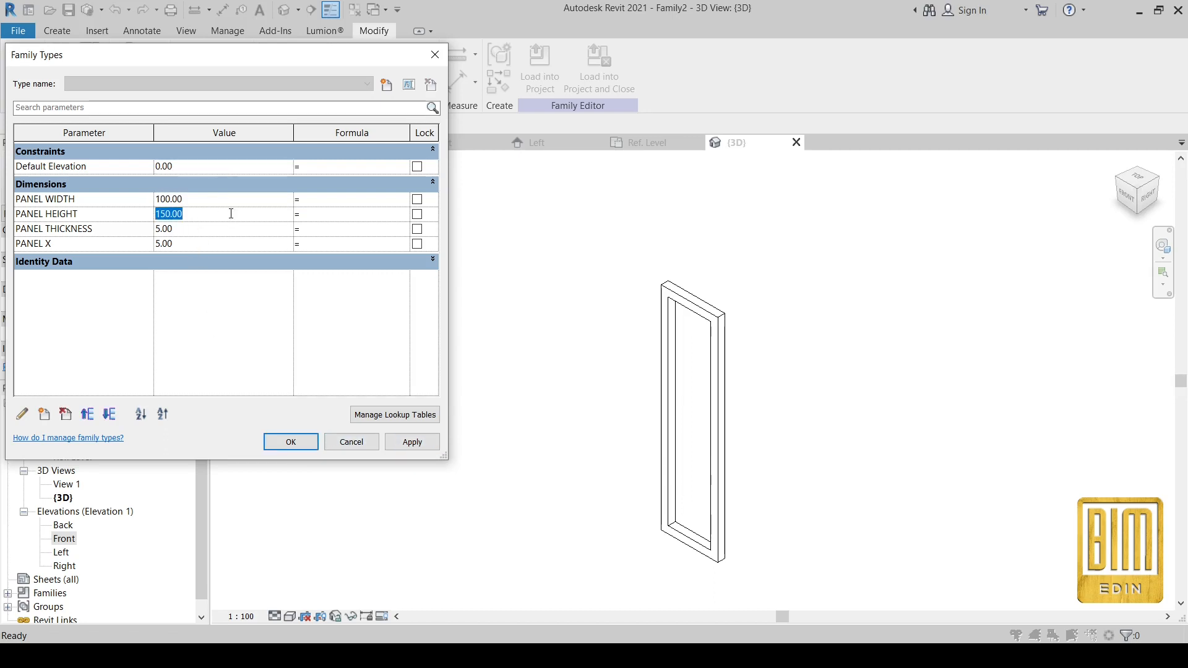
text(200)
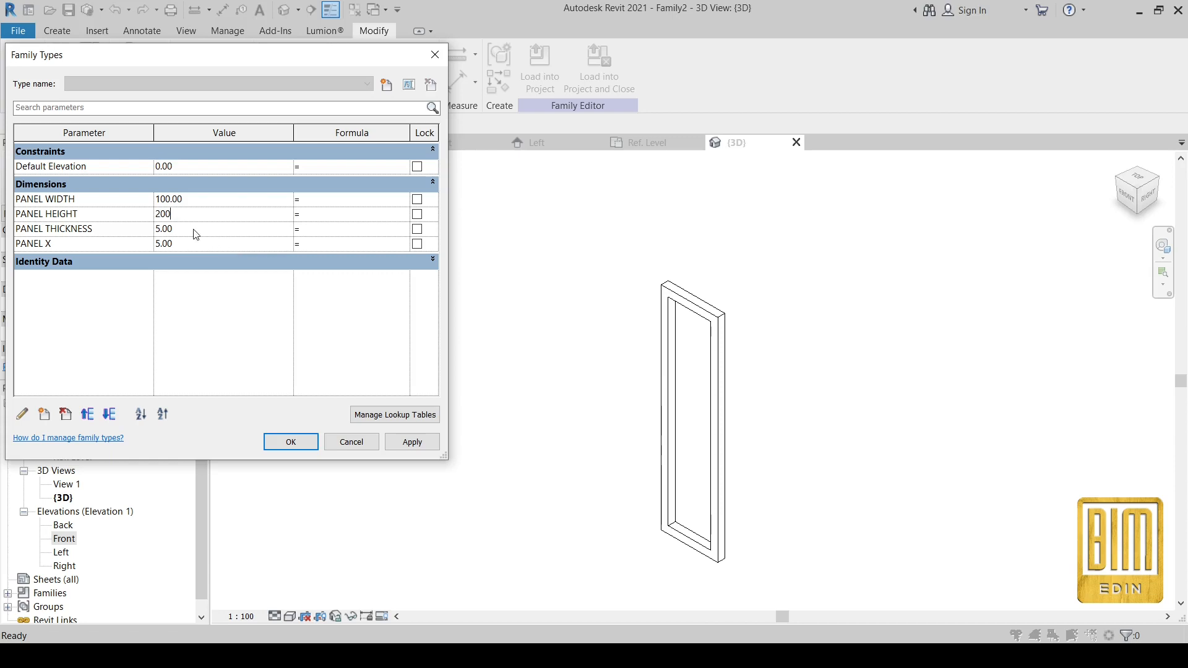
click(211, 229)
click(211, 243)
text(9)
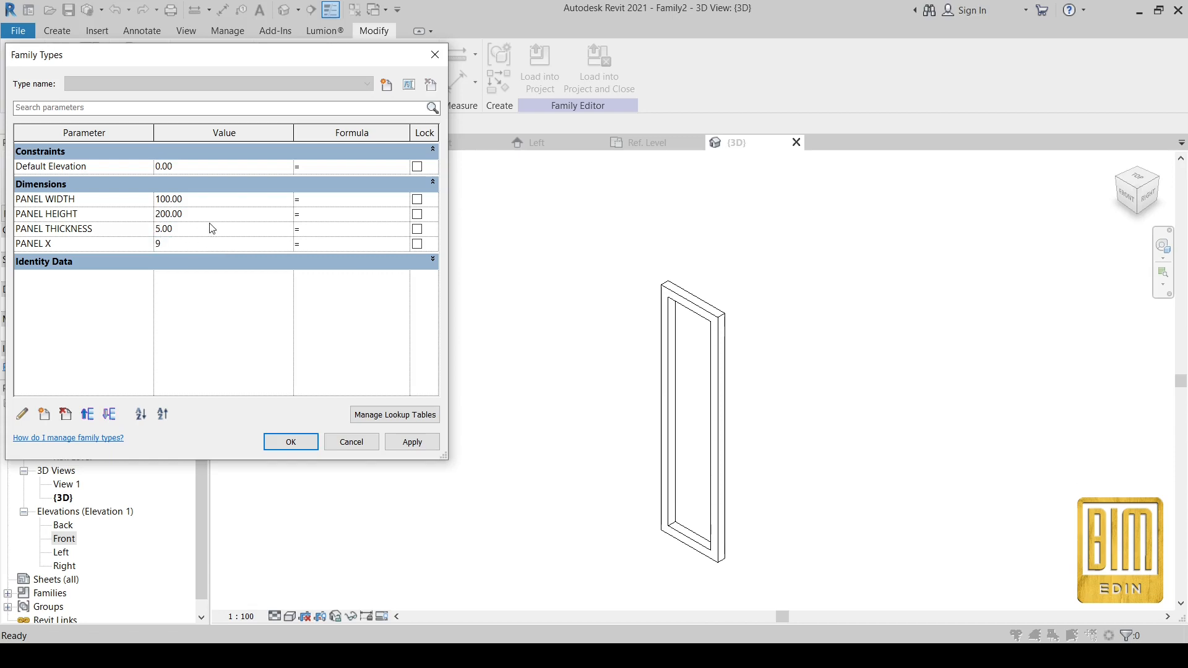
click(211, 228)
text(6)
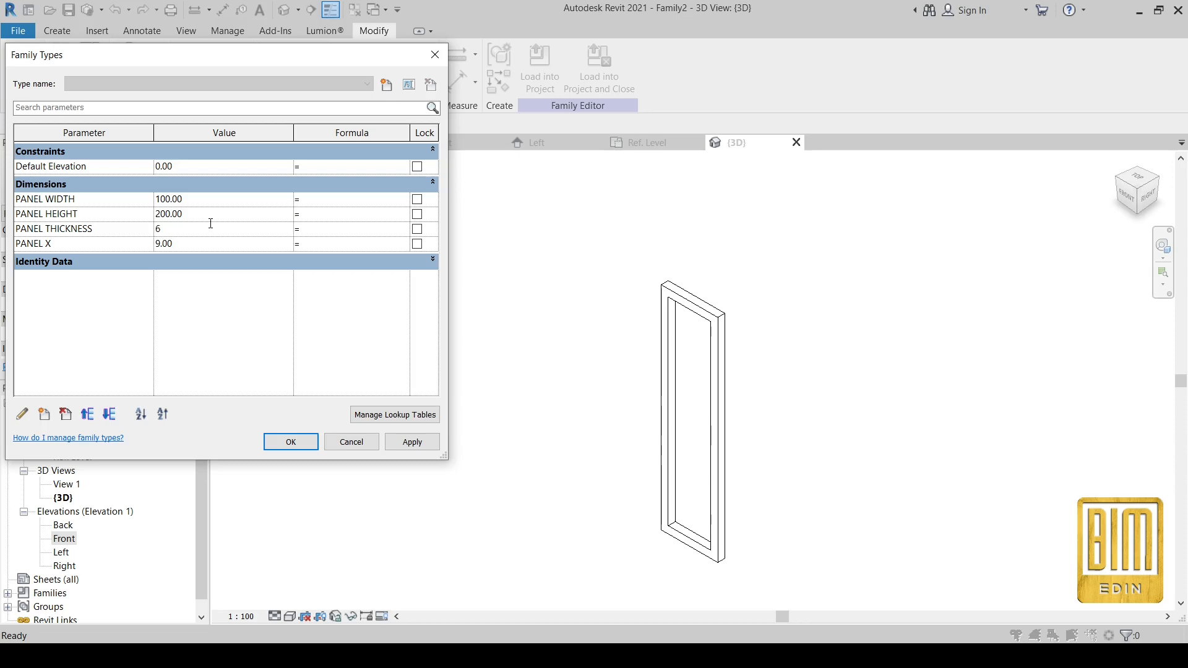
click(291, 441)
In the Ref. Level floor plan, start an extrusion and sketch a rectangle about 80 by 2 inside the frame opening.
double_click(74, 429)
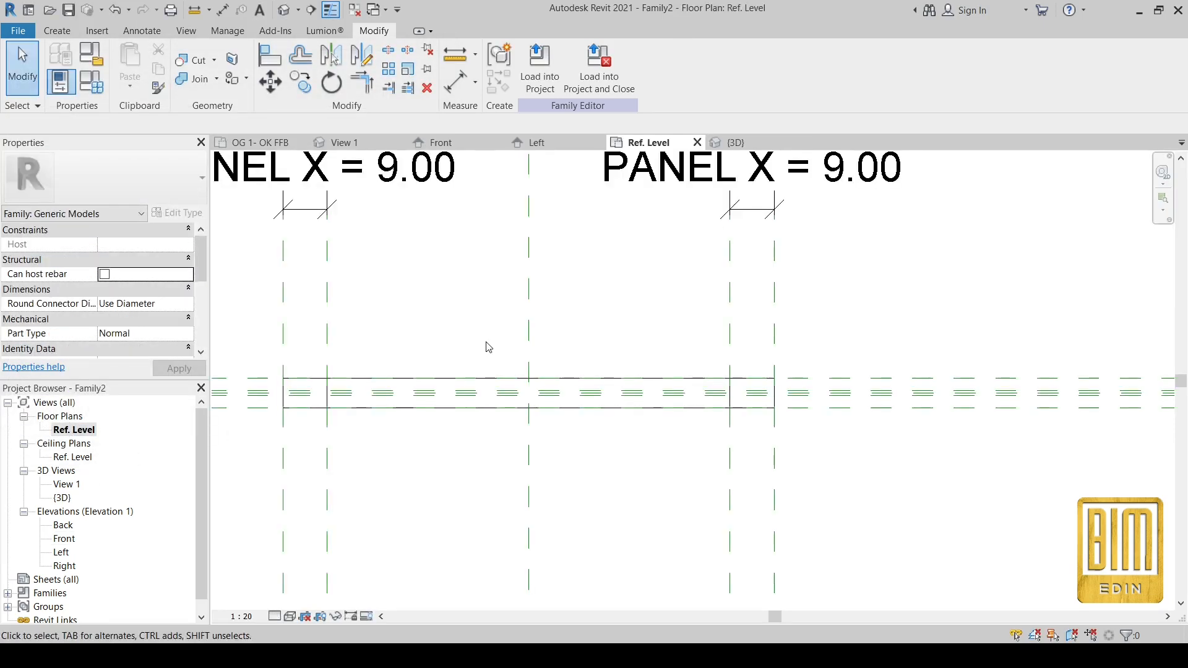
scroll(335, 407, up, 3)
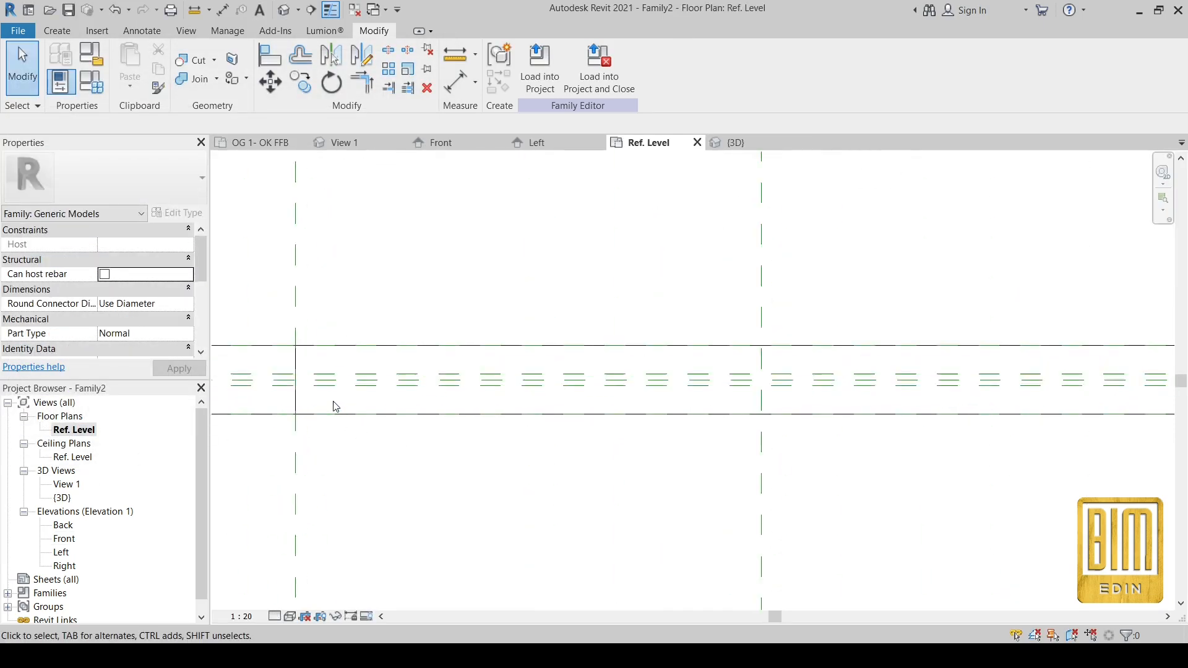
scroll(335, 407, up, 2)
click(57, 30)
click(129, 65)
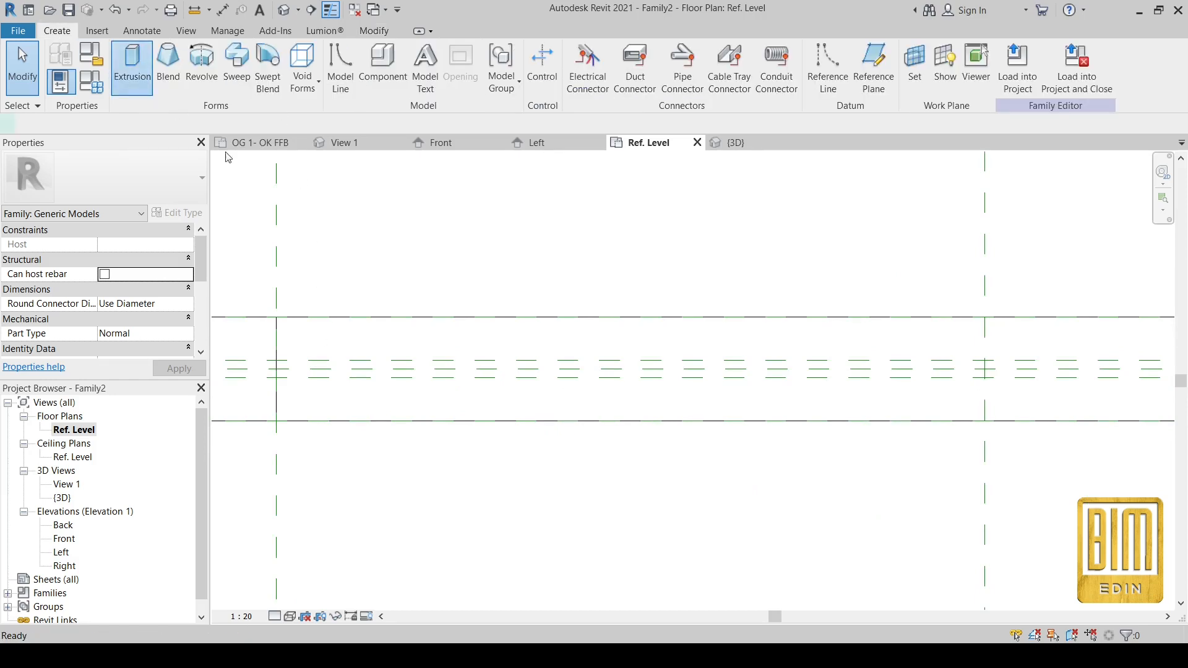
click(580, 52)
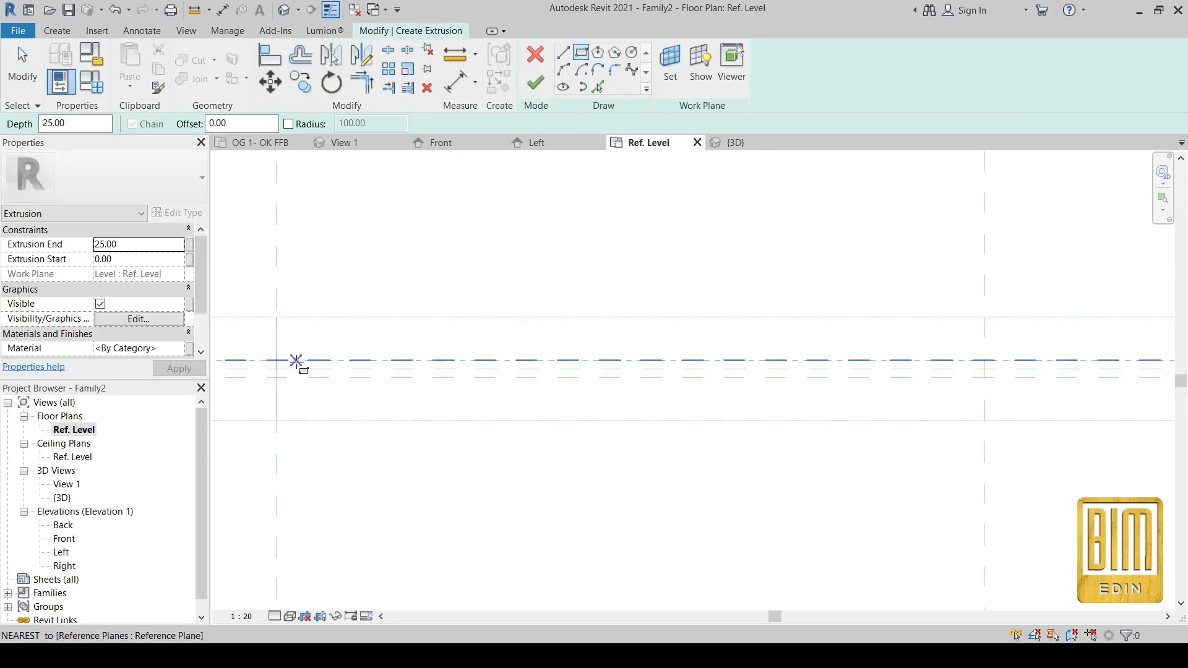
click(295, 360)
scroll(333, 370, down, 3)
middle_drag(819, 378, 653, 378)
scroll(680, 378, up, 3)
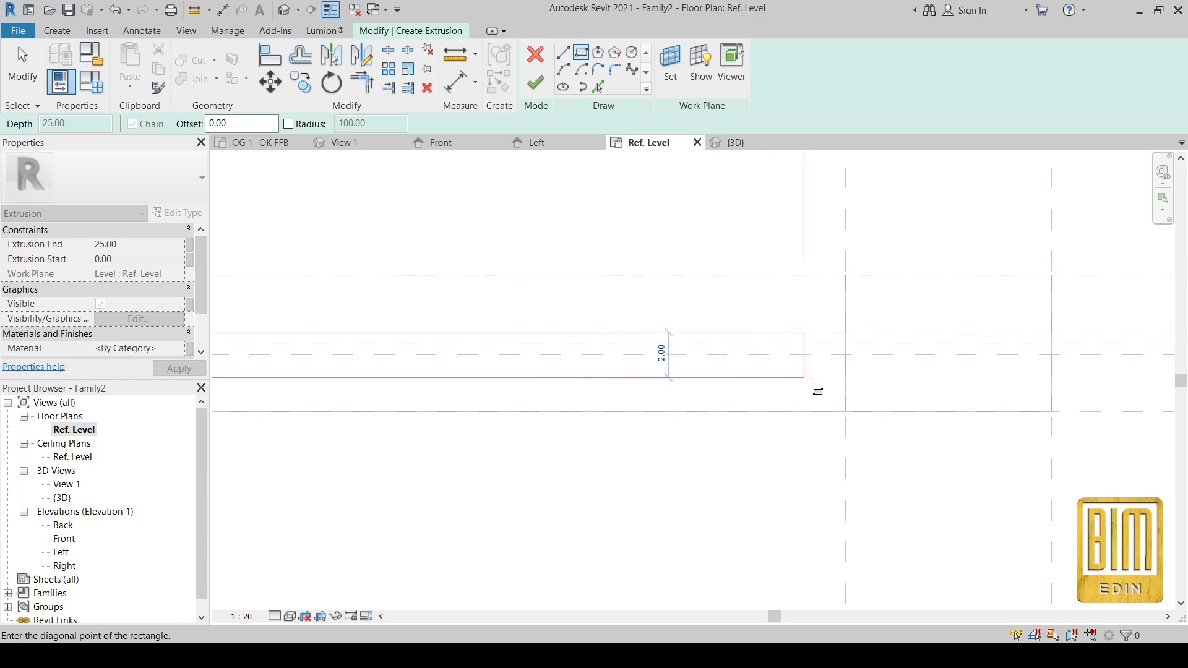
click(828, 377)
click(24, 56)
Move the rectangle's upper line outward to about 1 from the panel face, making the rectangle about 3.5 deep.
scroll(778, 332, down, 2)
click(470, 333)
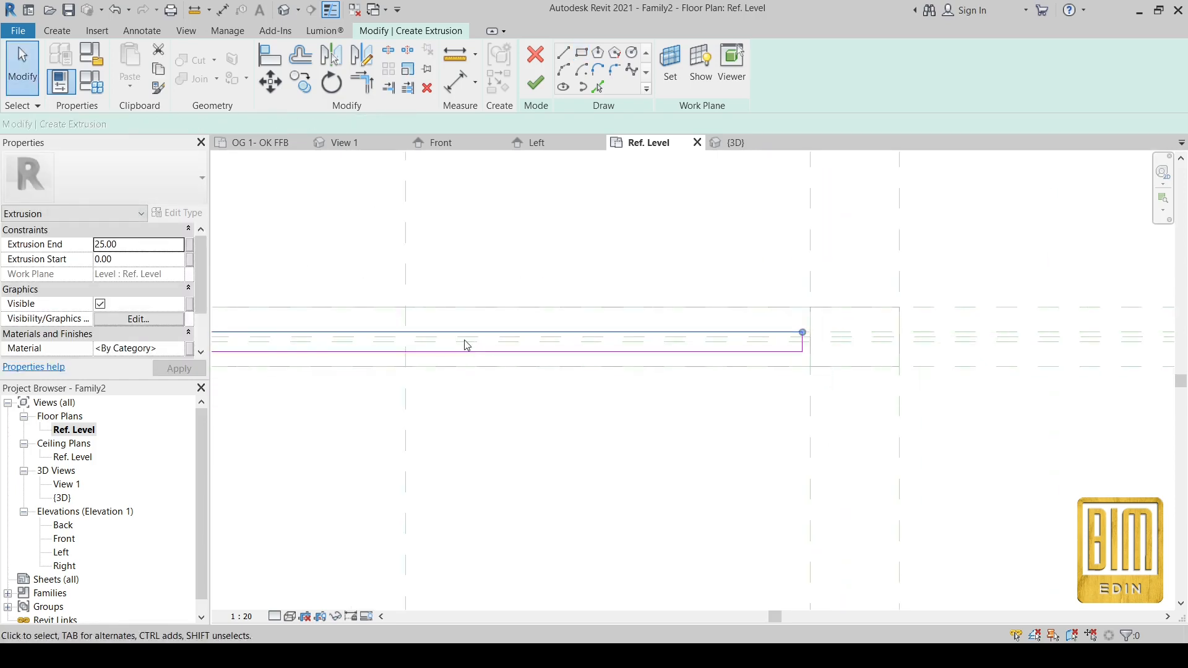
scroll(458, 337, up, 2)
drag(459, 329, 467, 298)
scroll(835, 340, down, 3)
scroll(304, 343, up, 2)
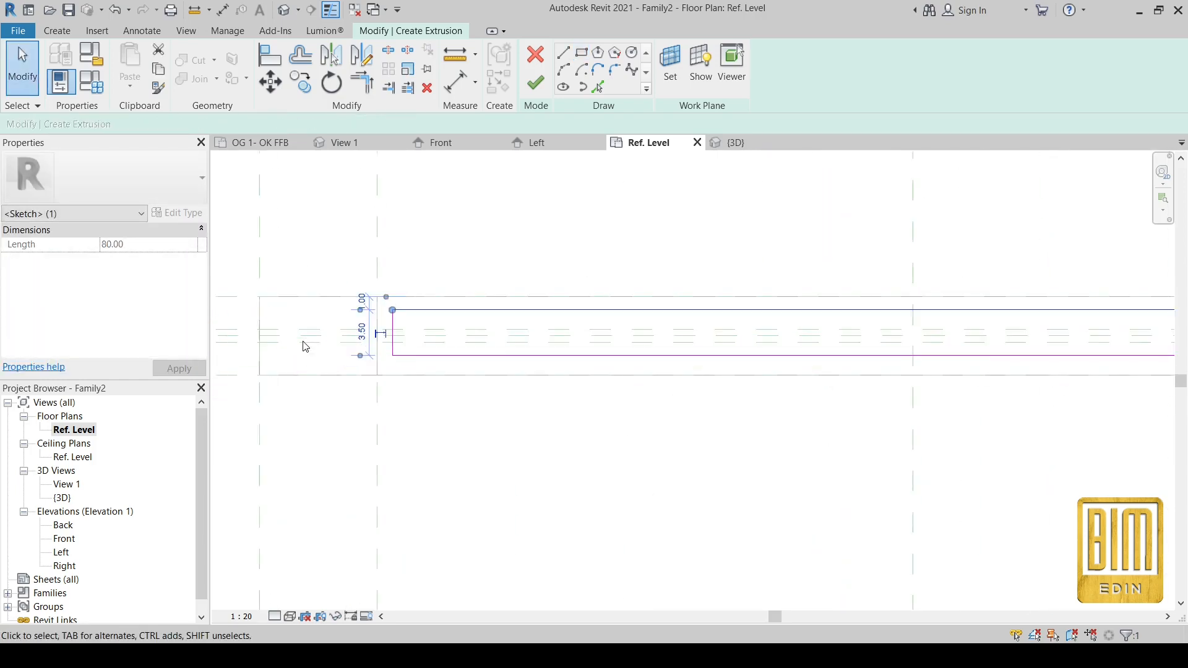
scroll(436, 326, up, 2)
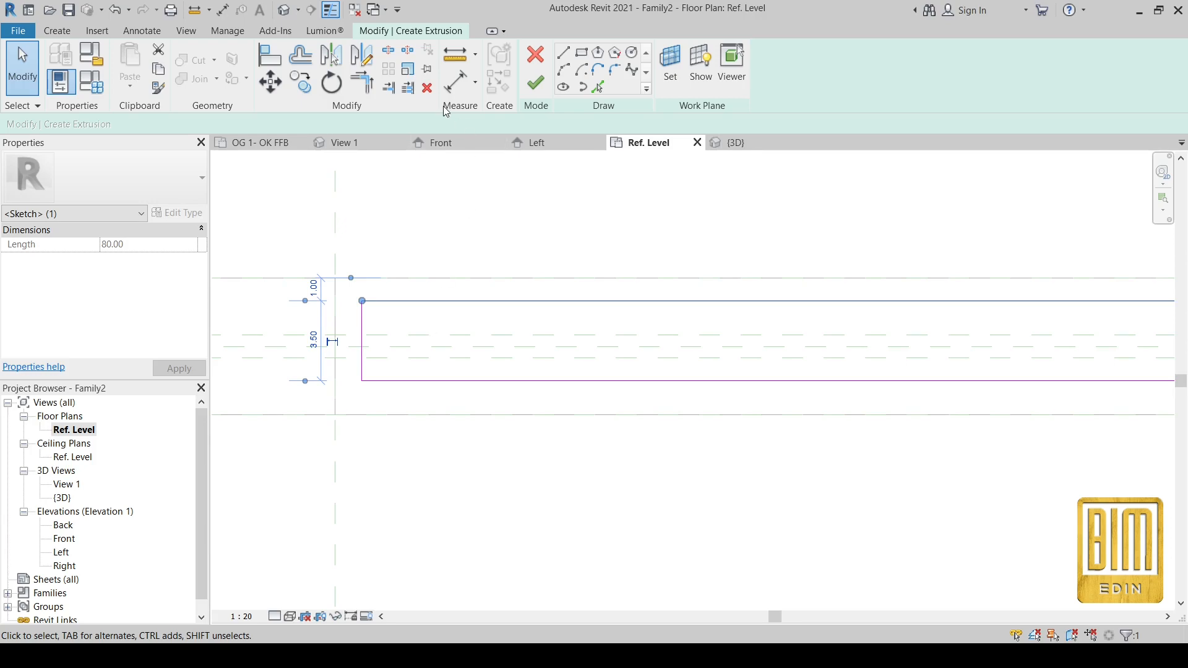
Align and lock the rectangle's left line to the left inner reference plane and its lower line to the lower panel face.
click(270, 56)
scroll(372, 334, down, 2)
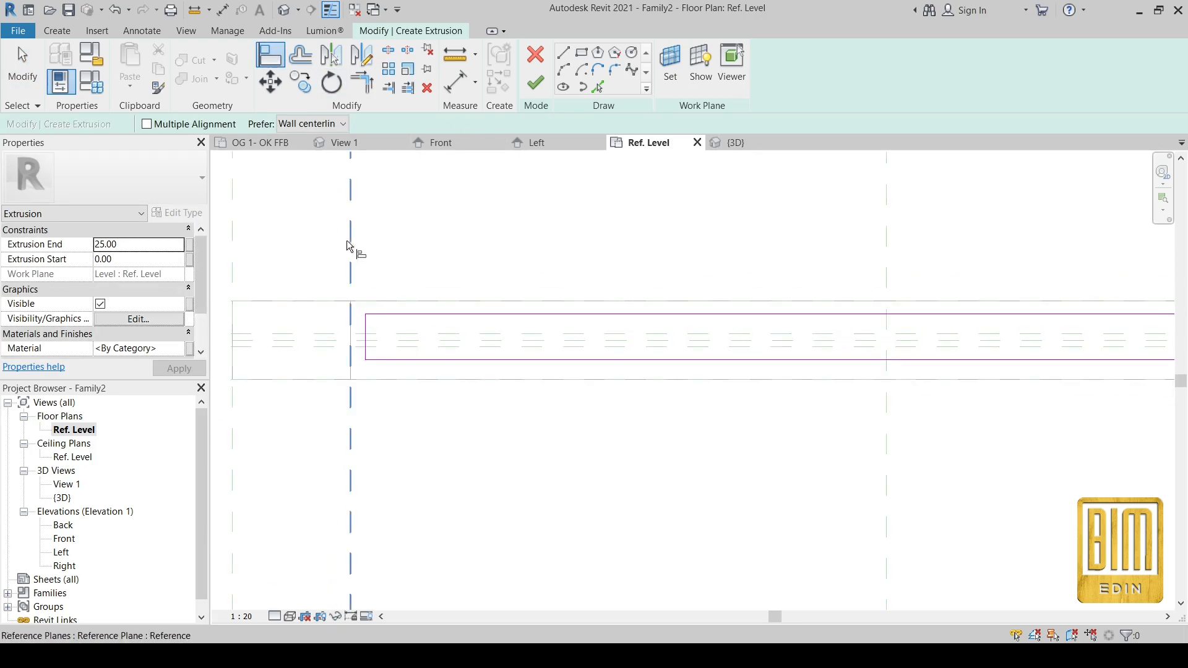
click(351, 235)
scroll(378, 337, up, 2)
click(366, 328)
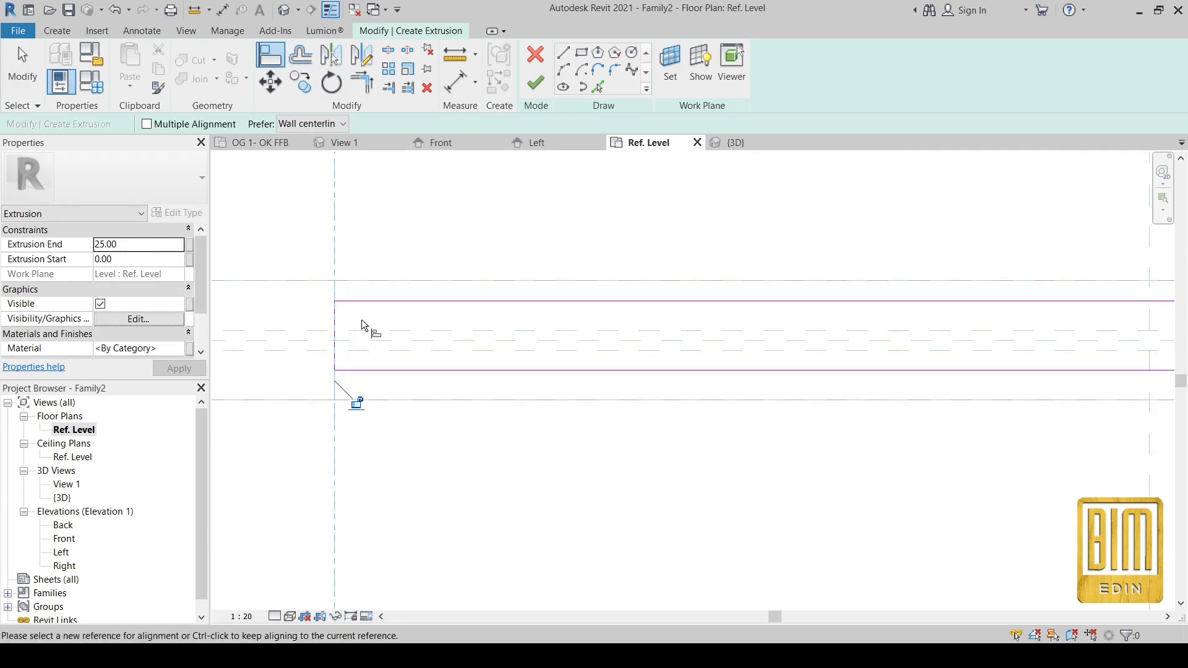
scroll(358, 406, down, 2)
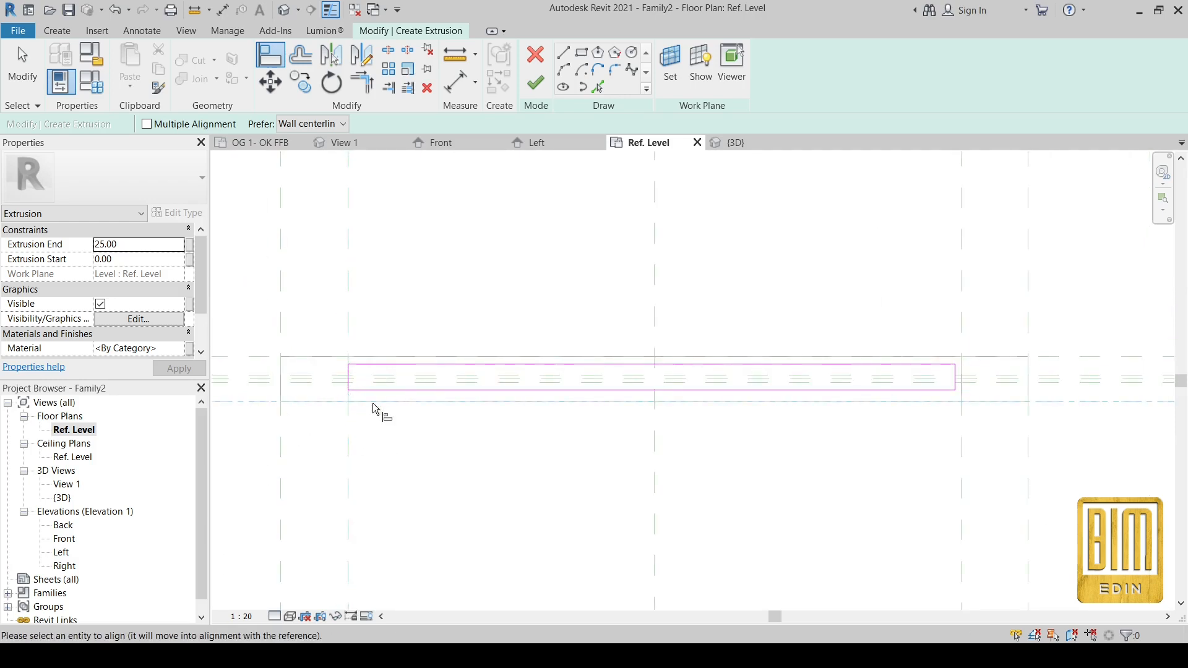
scroll(379, 411, up, 2)
click(394, 403)
Align and lock the rectangle's right line to the right inner reference plane and its upper line to the upper face, and finish the extrusion.
scroll(626, 425, down, 2)
scroll(697, 326, up, 2)
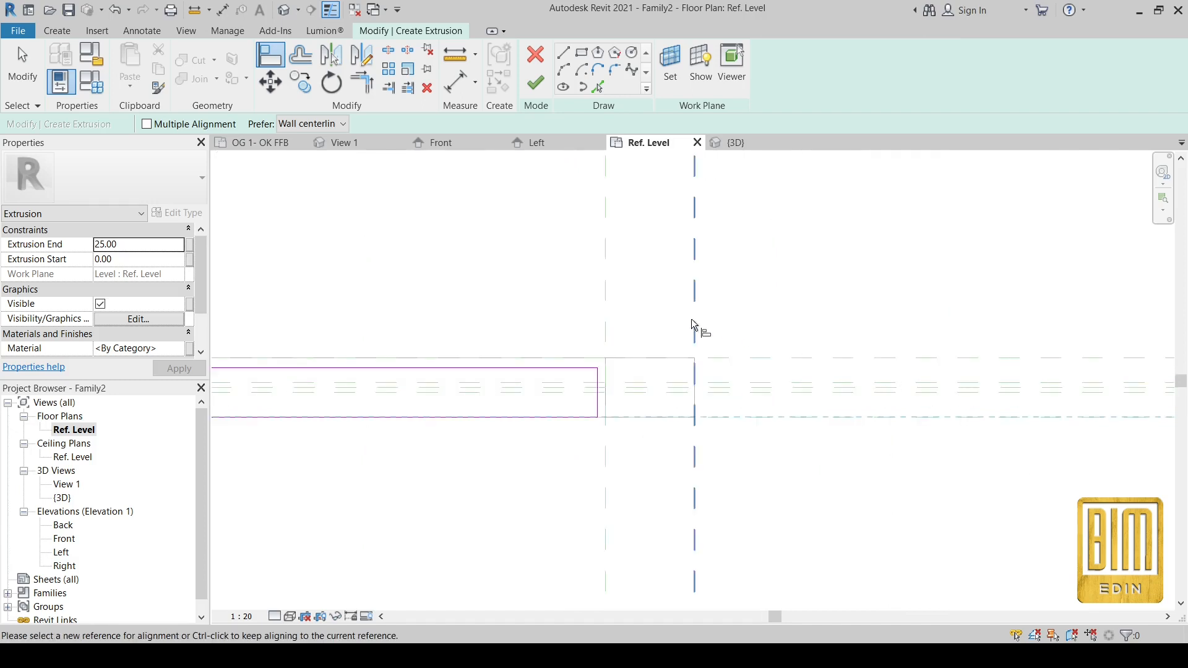
click(597, 399)
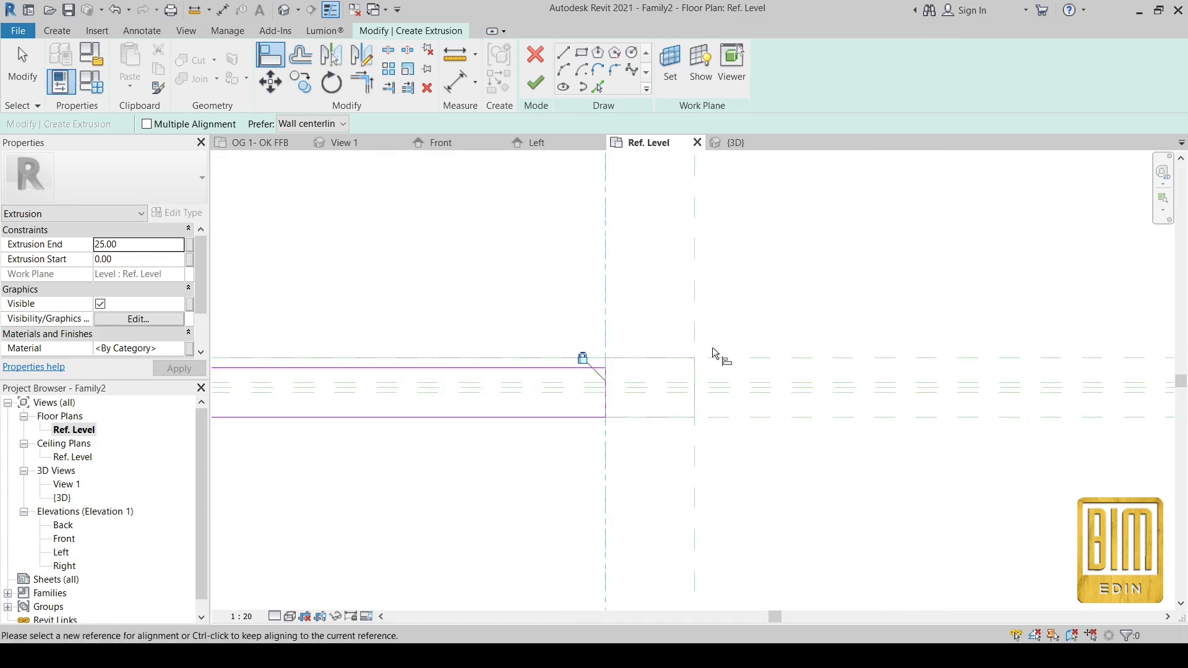
click(612, 355)
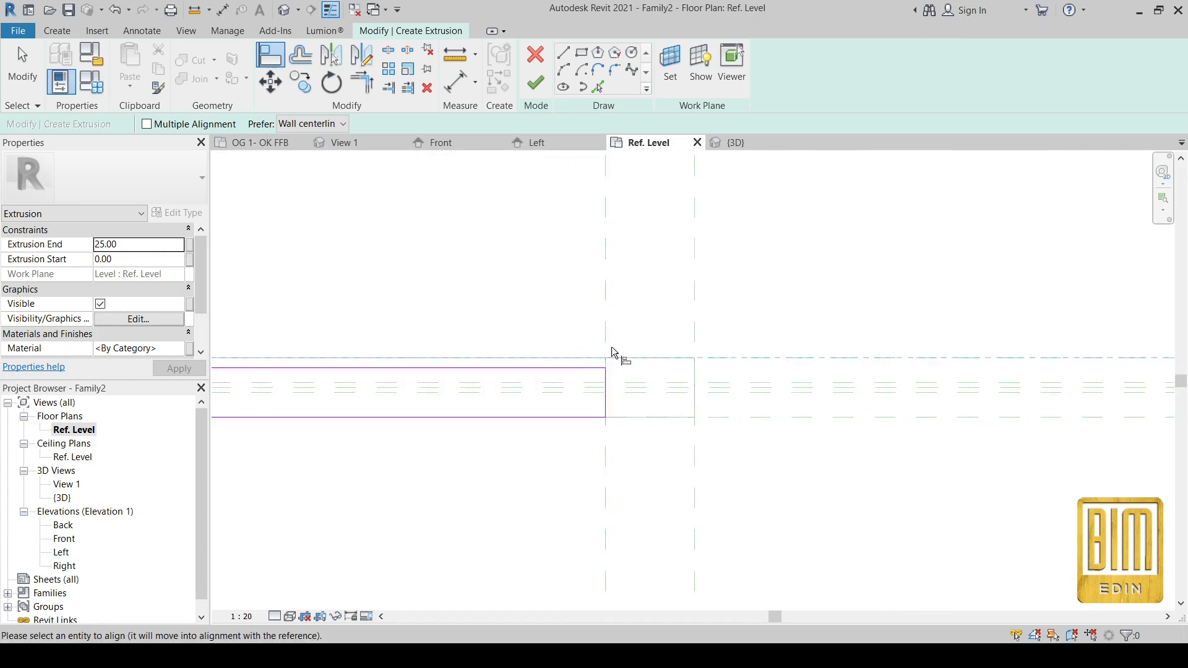
click(479, 366)
scroll(815, 329, down, 3)
scroll(561, 332, up, 5)
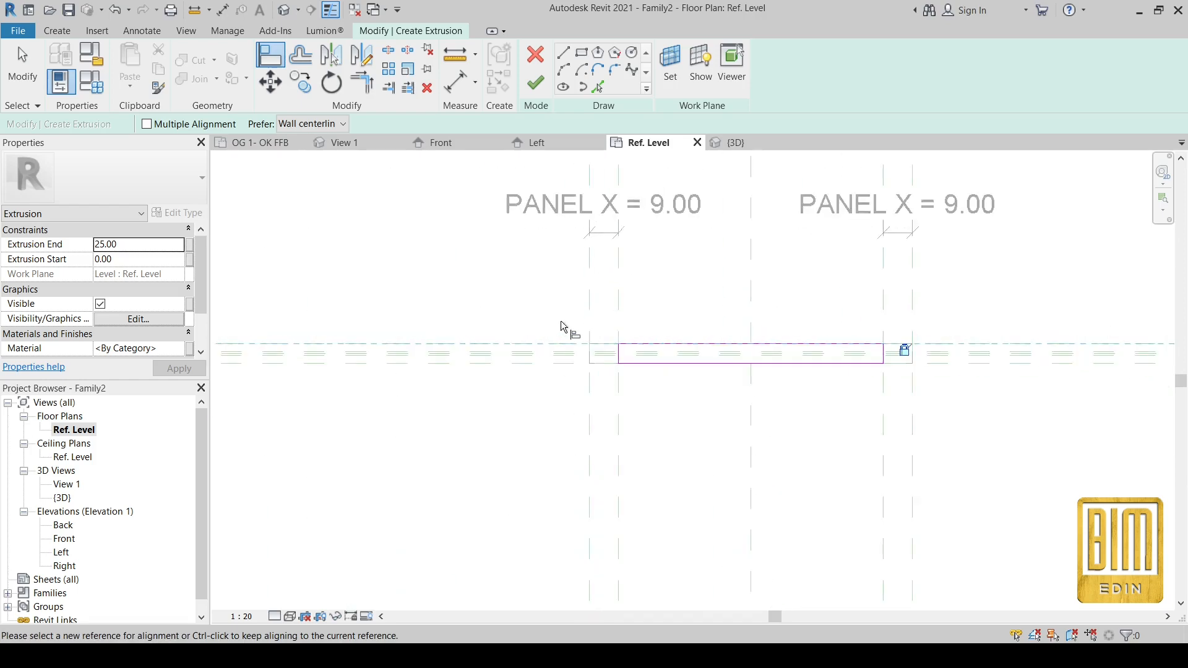
key(Escape)
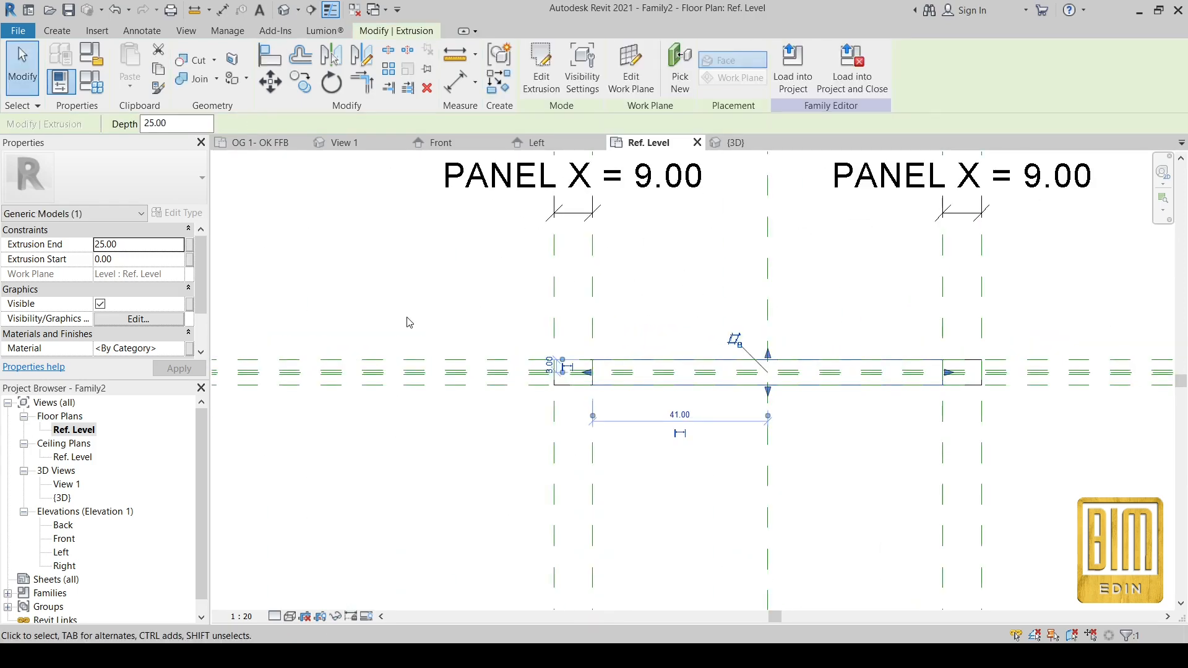
Reopen the sketch of the new inner extrusion for editing.
scroll(950, 381, up, 2)
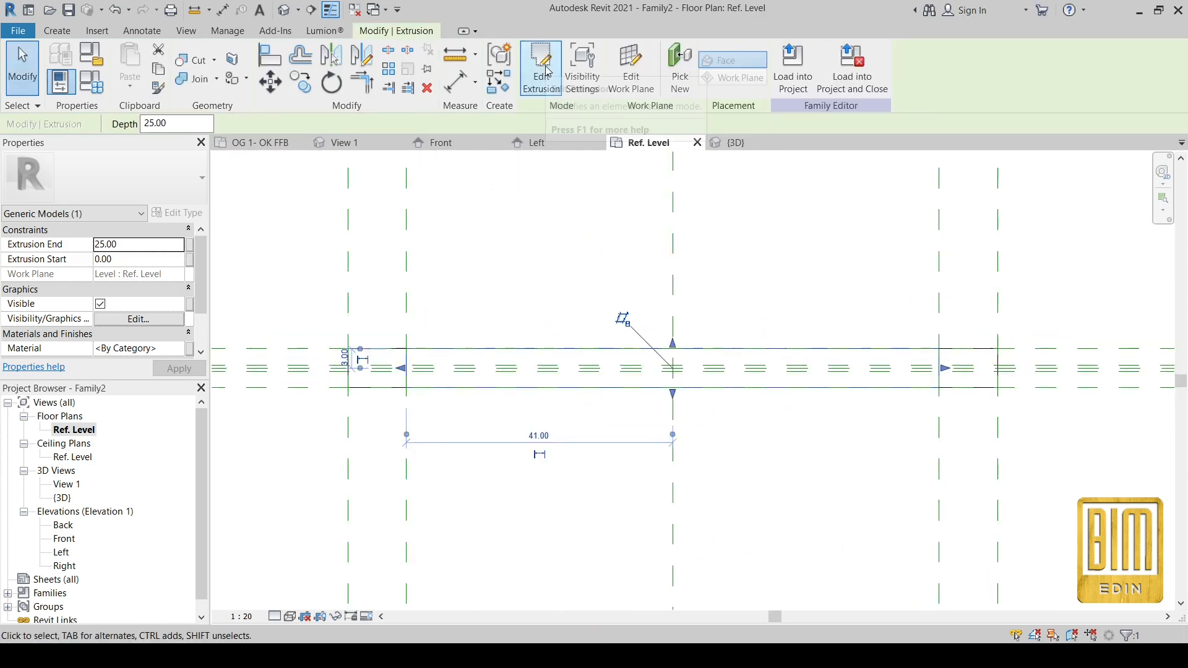
click(547, 71)
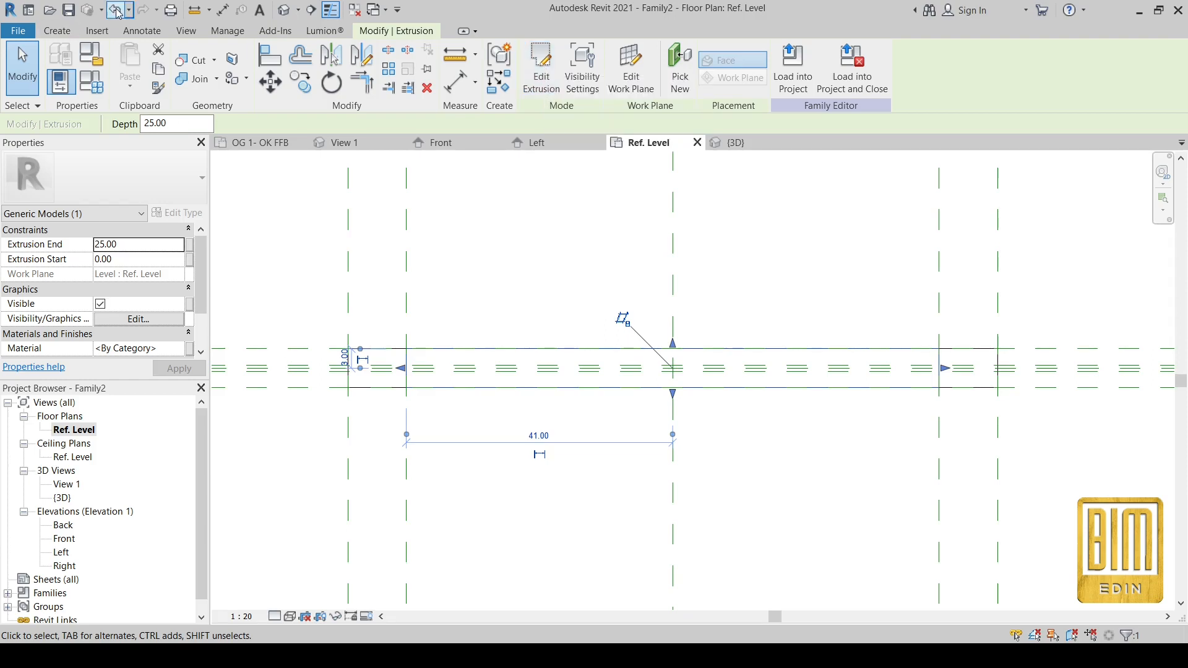
click(537, 83)
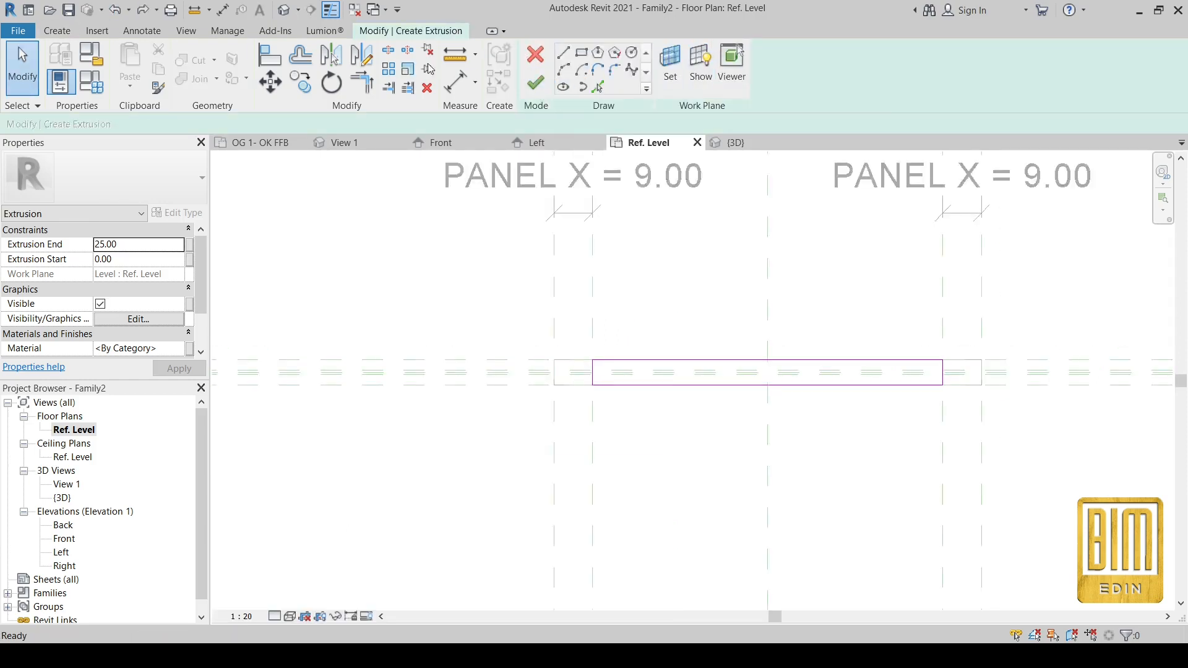
click(687, 357)
scroll(687, 358, up, 2)
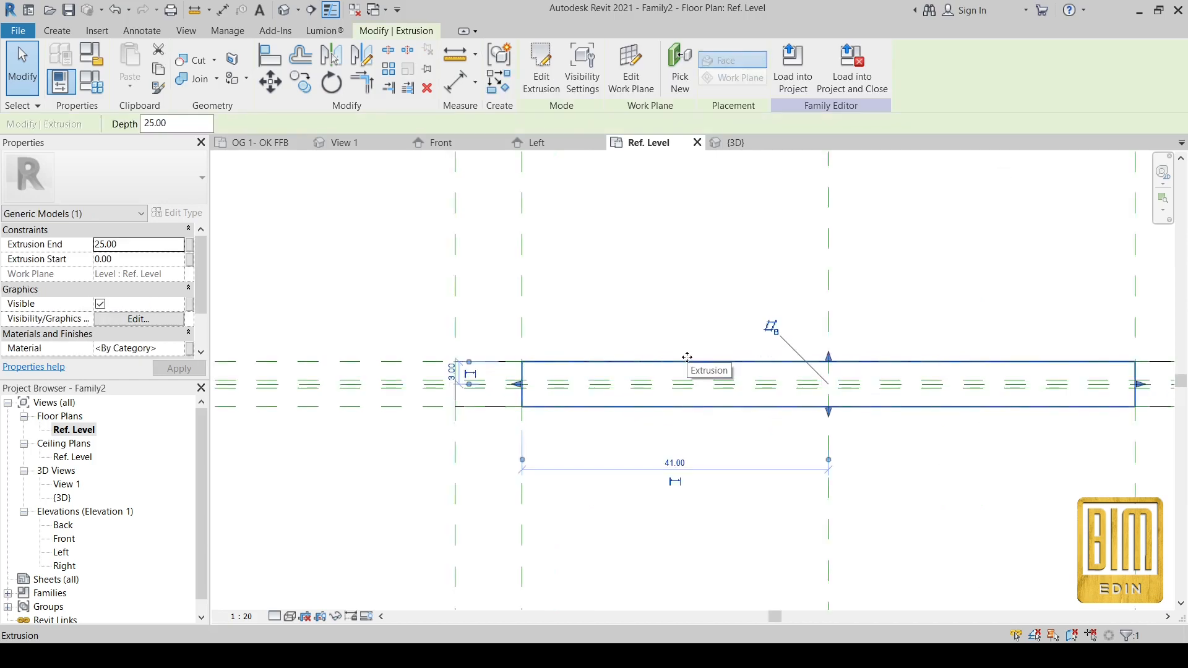
click(546, 72)
middle_drag(826, 365, 657, 344)
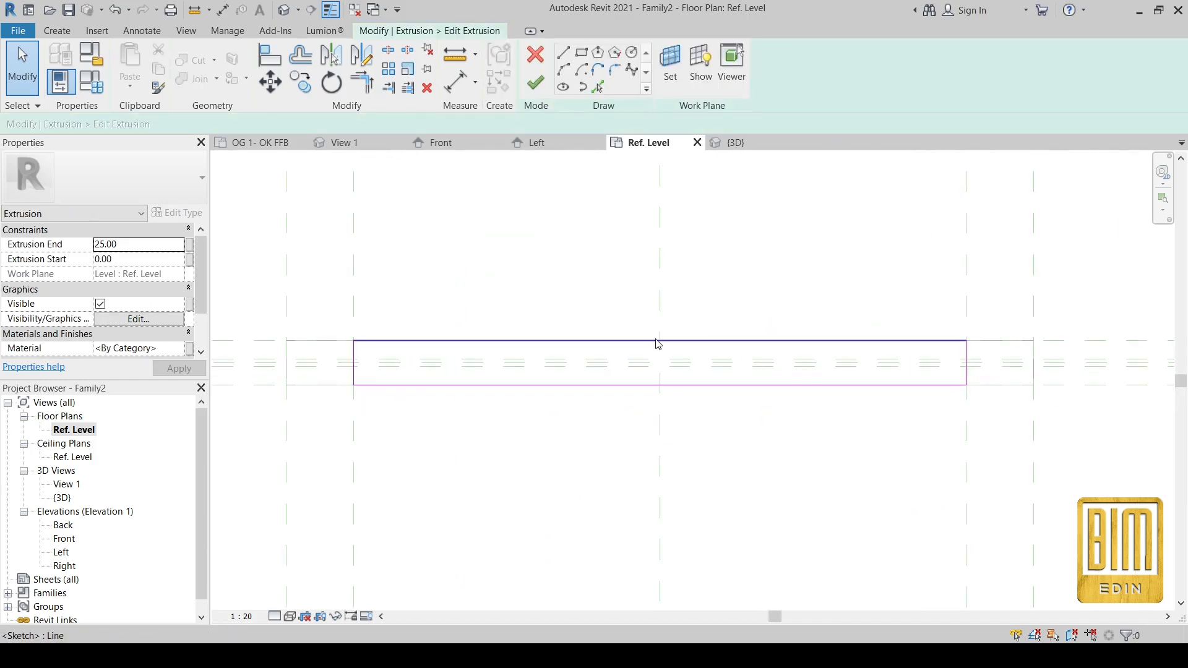
Try to move the sketch's upper line toward the panel's centre with its constraint removed, and undo the change.
click(659, 341)
scroll(659, 342, up, 3)
drag(627, 341, 631, 373)
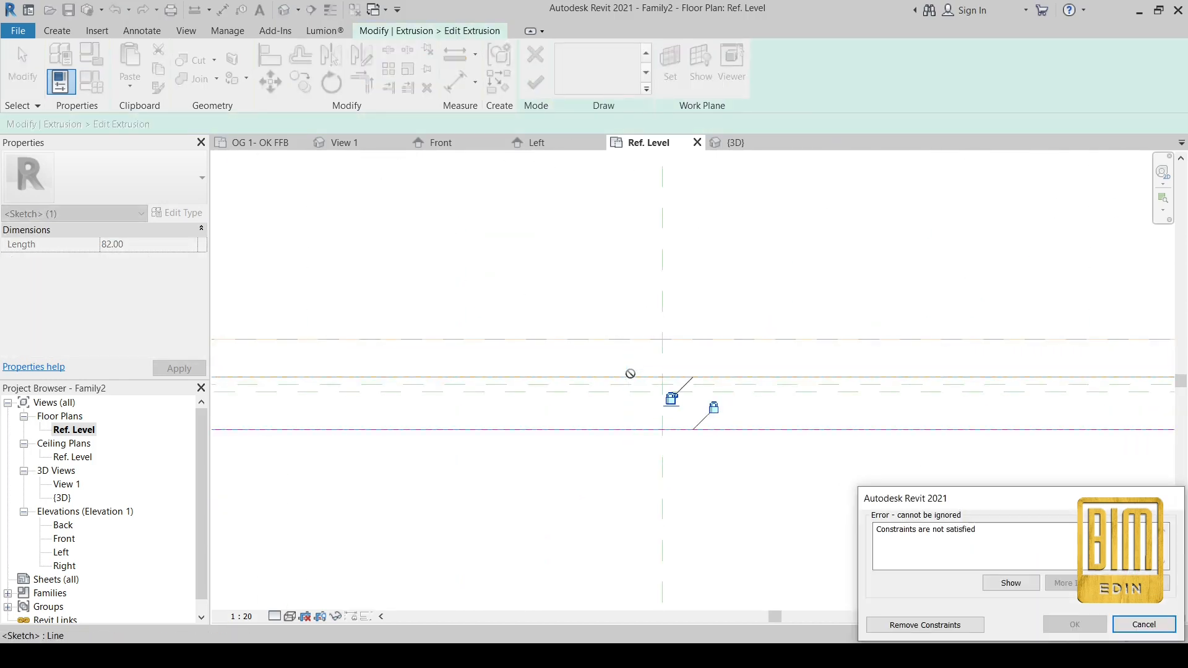
click(924, 624)
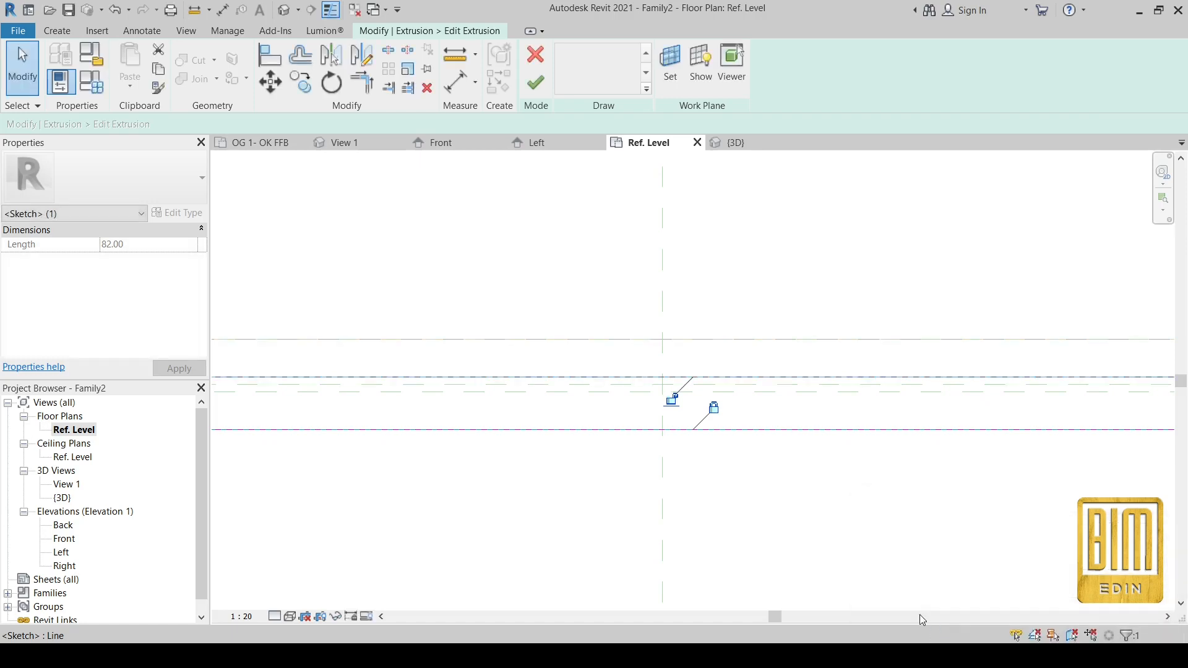
click(114, 9)
Move the sketch's upper and lower lines inward to 1.50 from the panel faces, removing their constraints, for a 3.00 thick profile.
drag(604, 339, 597, 363)
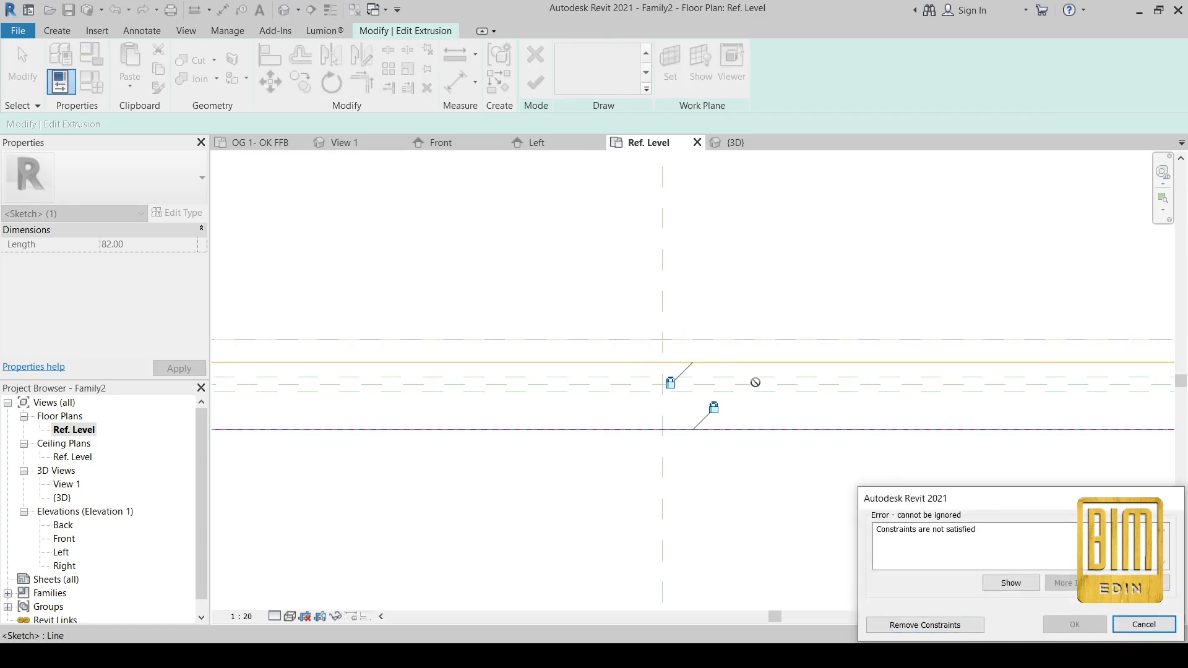
click(944, 626)
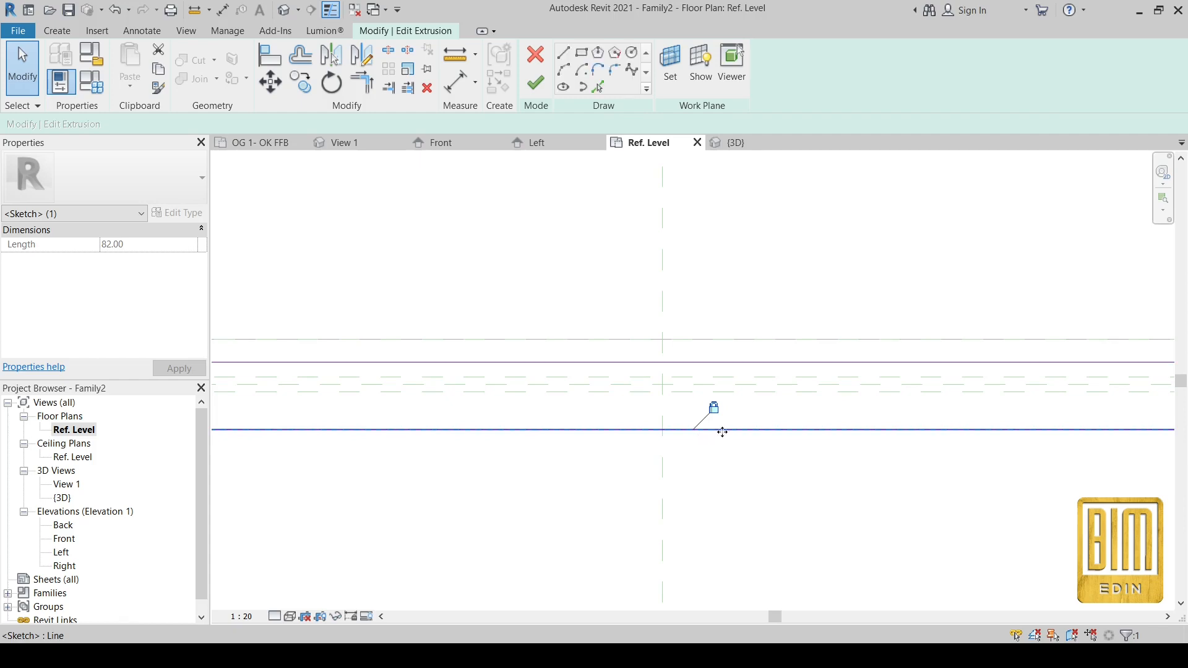
drag(722, 432, 724, 387)
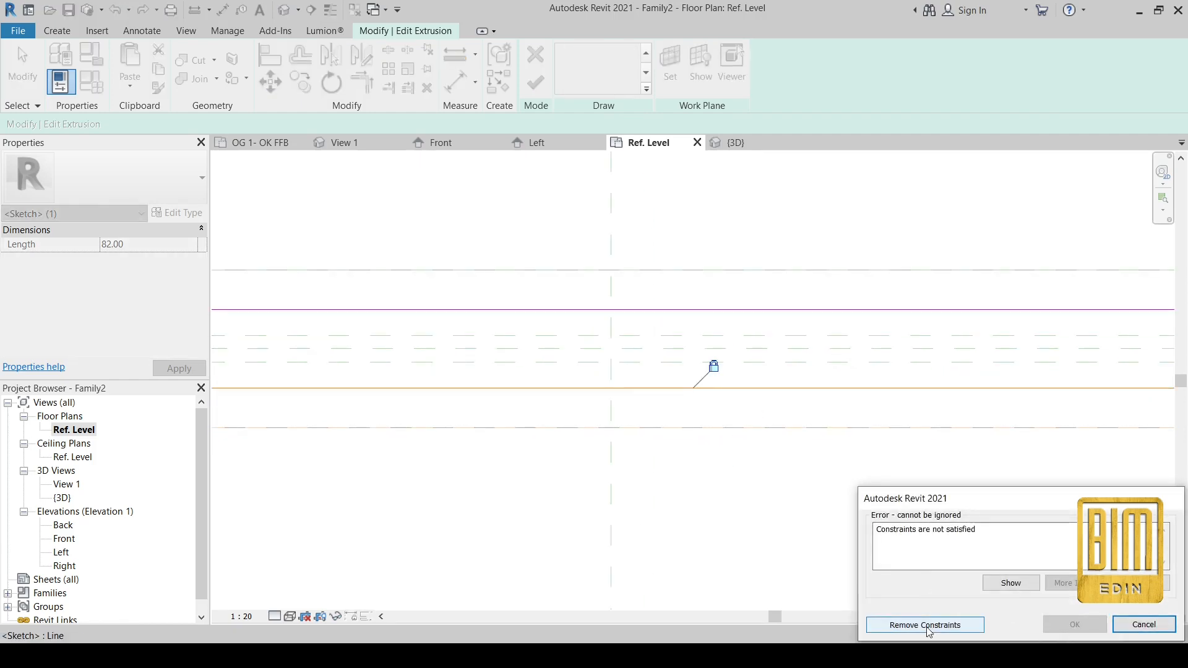
click(928, 630)
scroll(729, 371, down, 3)
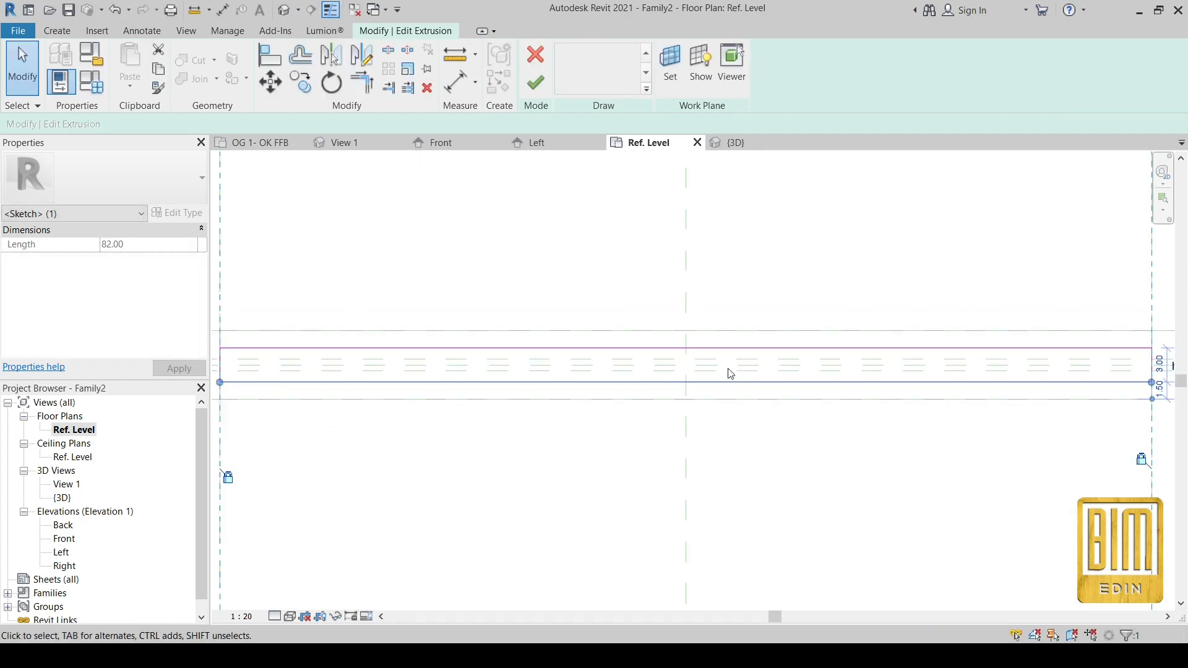
Align and lock the sketch's upper and lower lines to the two reference planes flanking the panel's centre plane, and finish the extrusion.
click(279, 60)
scroll(615, 355, up, 2)
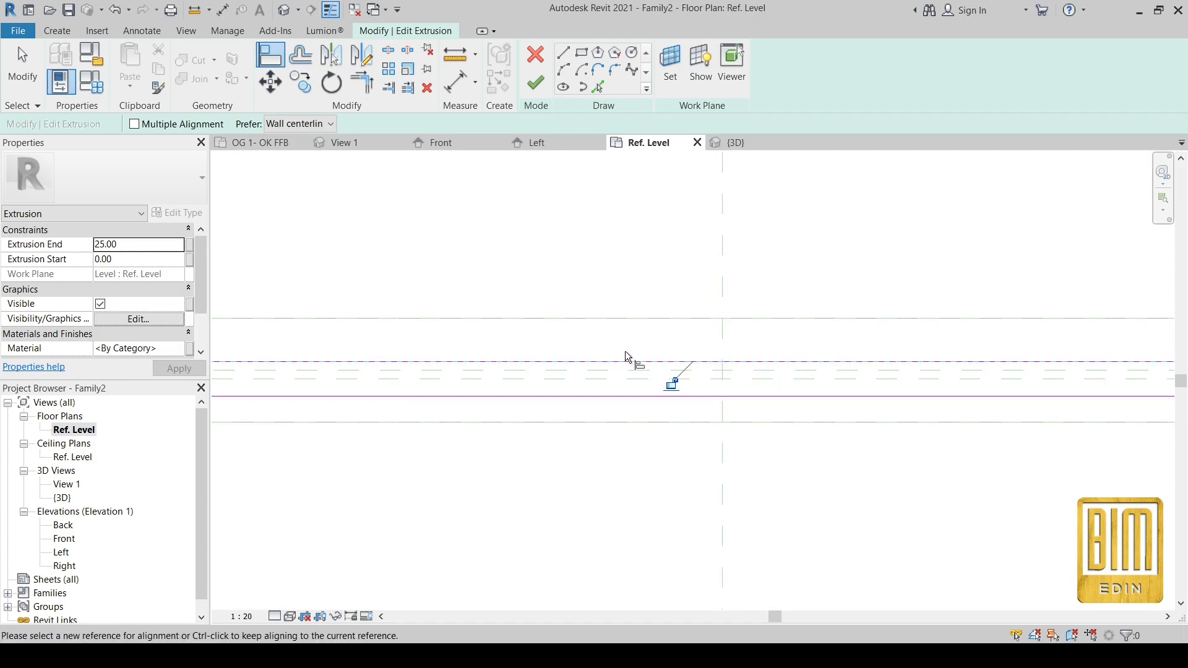
click(706, 396)
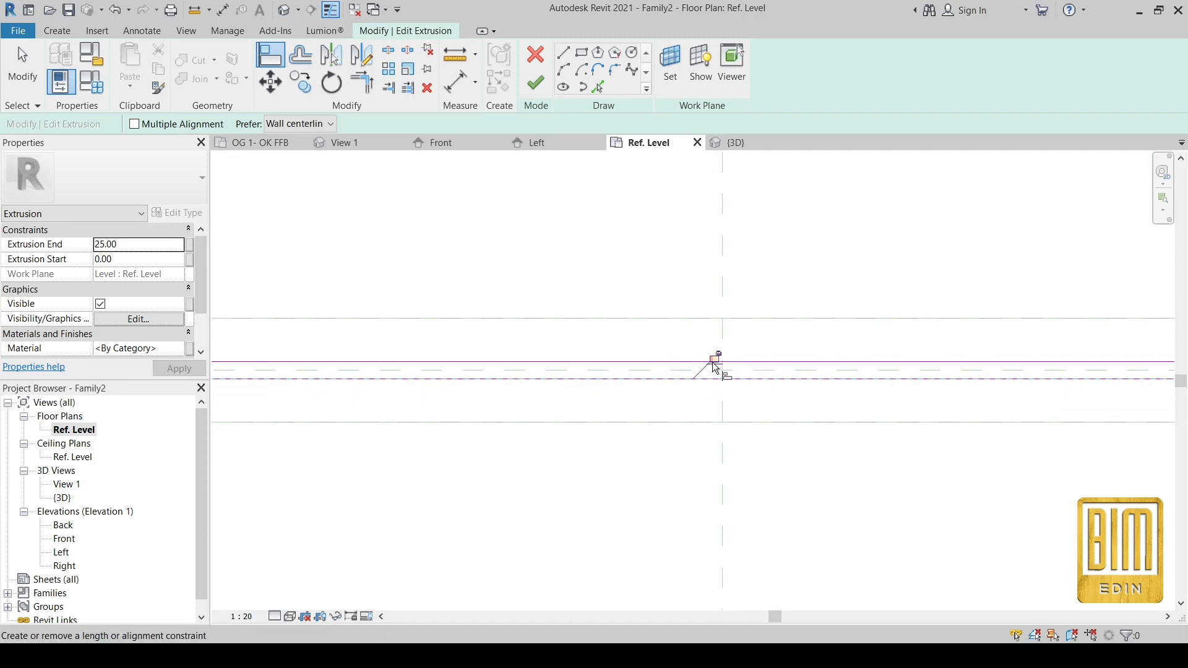
scroll(660, 351, down, 4)
key(Escape)
key(Escape)
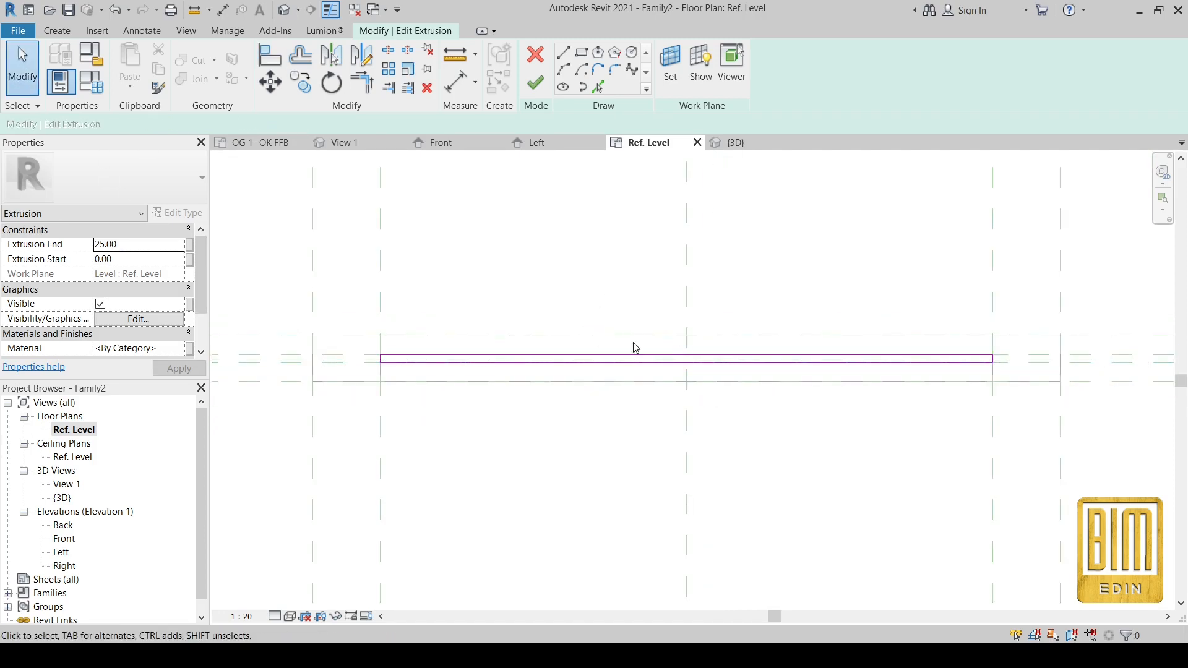
click(639, 359)
click(695, 469)
scroll(698, 470, down, 1)
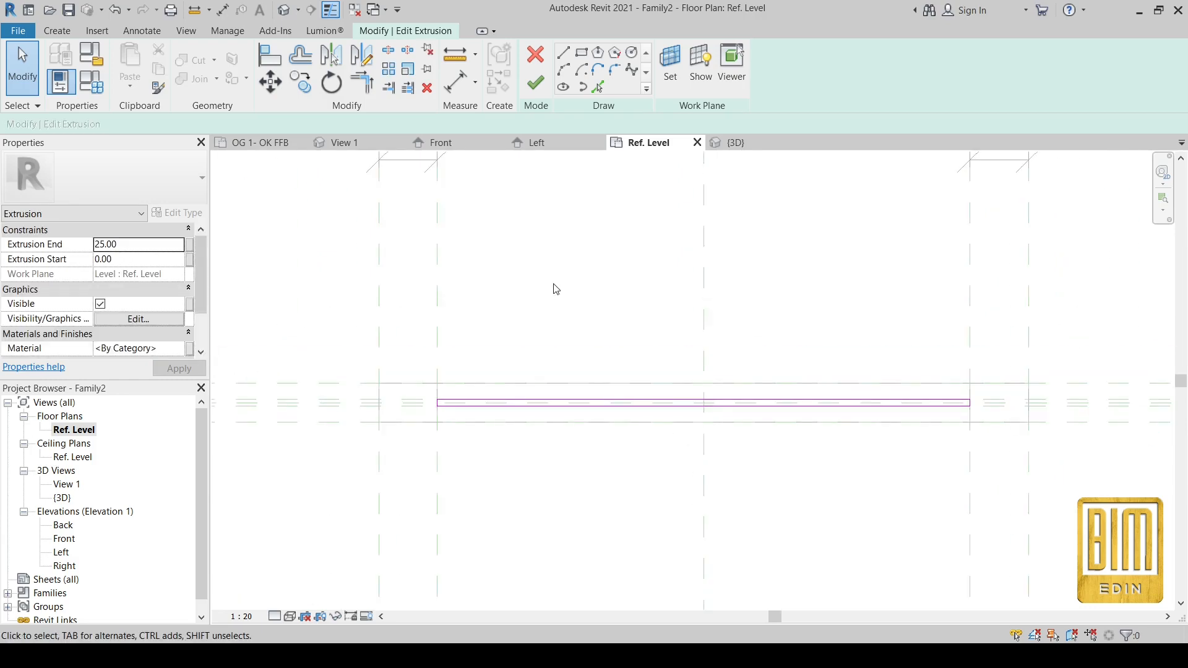
click(536, 83)
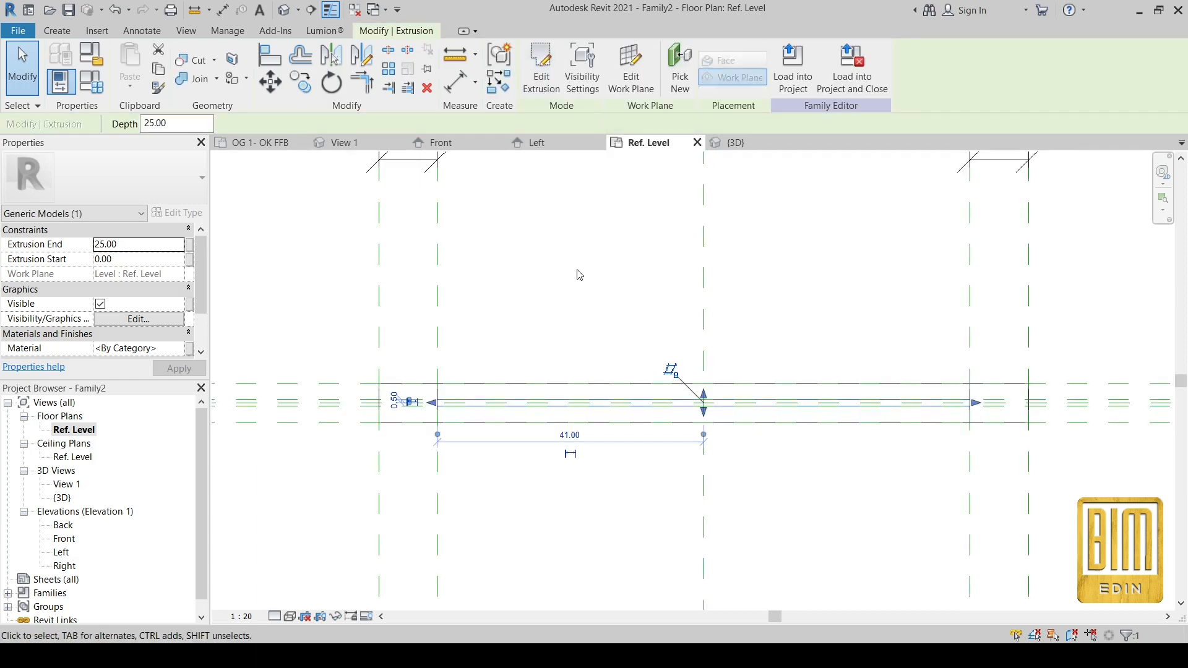
In the Front elevation, stretch the inner extrusion's upper end to 181.33 and raise its lower end above the lower inner reference plane.
double_click(64, 540)
scroll(711, 406, up, 5)
scroll(650, 488, down, 2)
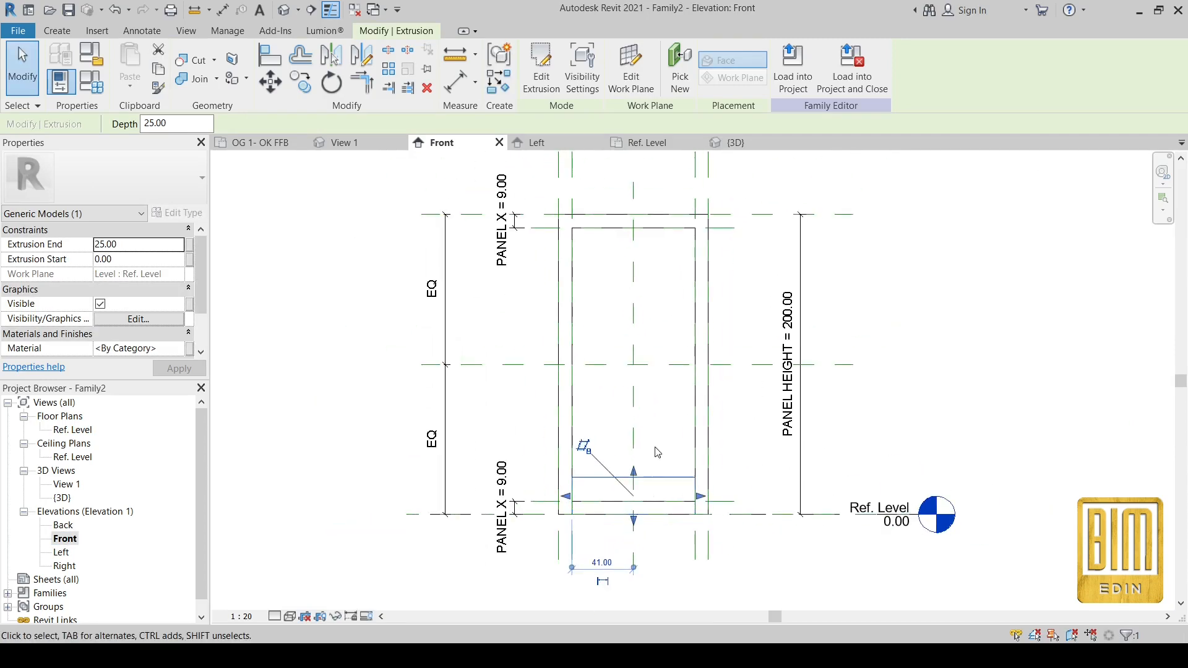
drag(634, 476, 634, 239)
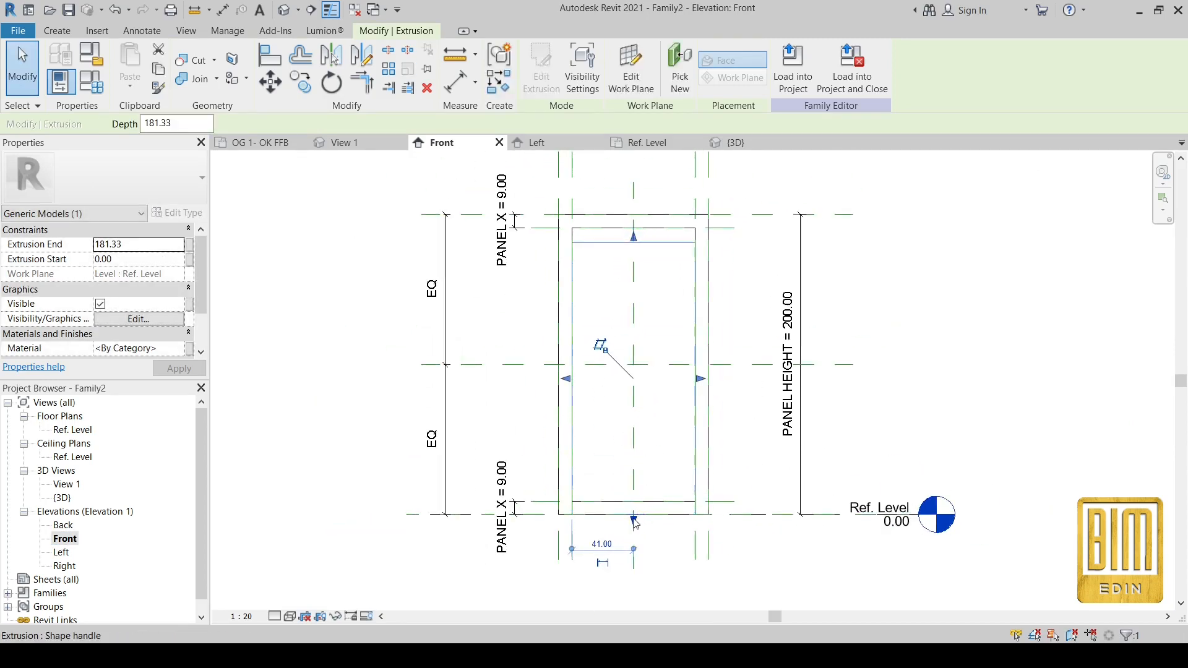
drag(633, 521, 634, 482)
Align the inner extrusion's top and bottom edges to the upper and lower inner reference planes.
key(a)
key(l)
scroll(542, 226, up, 2)
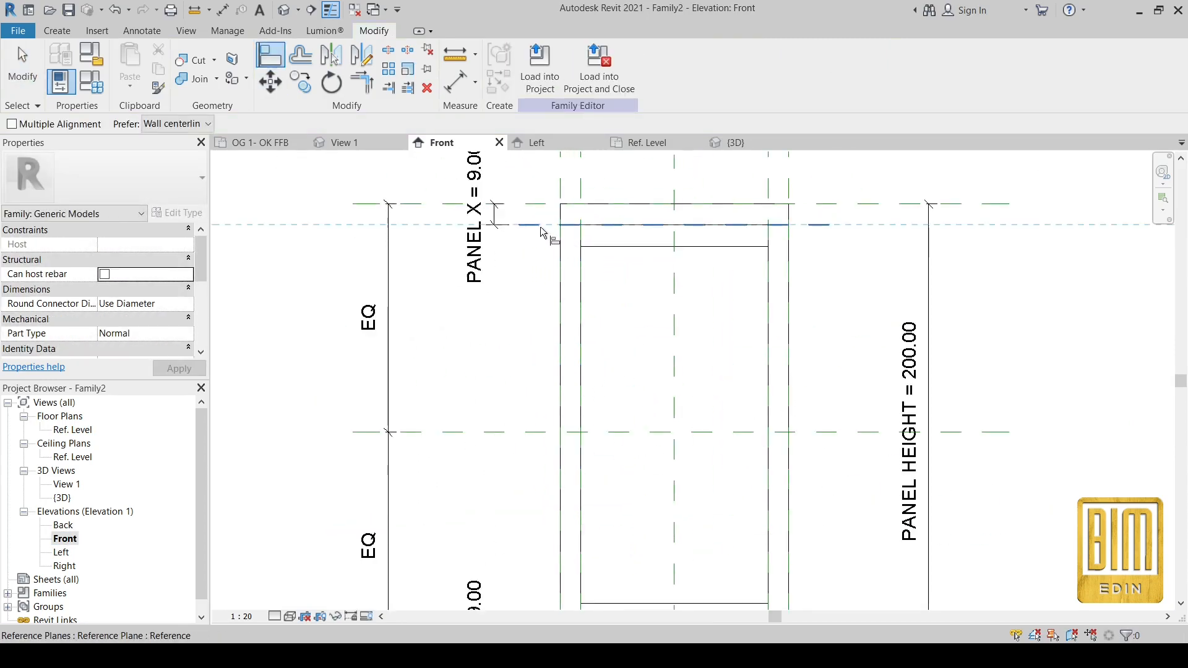
click(540, 225)
click(696, 204)
scroll(668, 204, down, 3)
scroll(622, 399, up, 2)
click(606, 382)
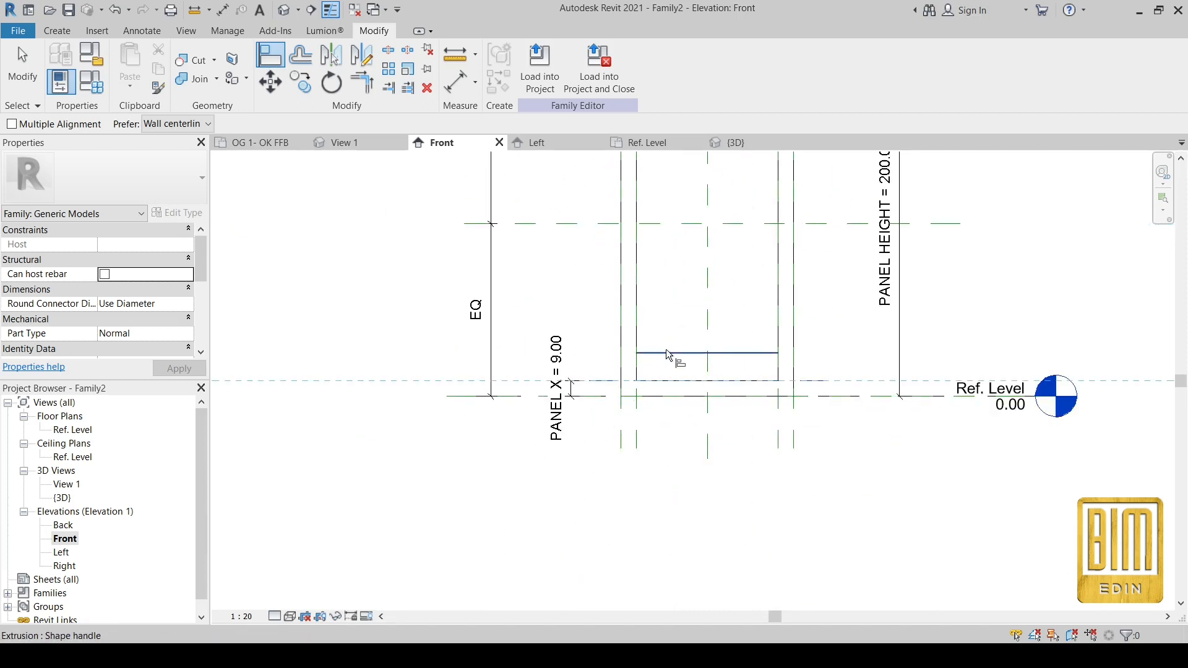
click(668, 353)
scroll(686, 399, down, 3)
key(Escape)
key(Escape)
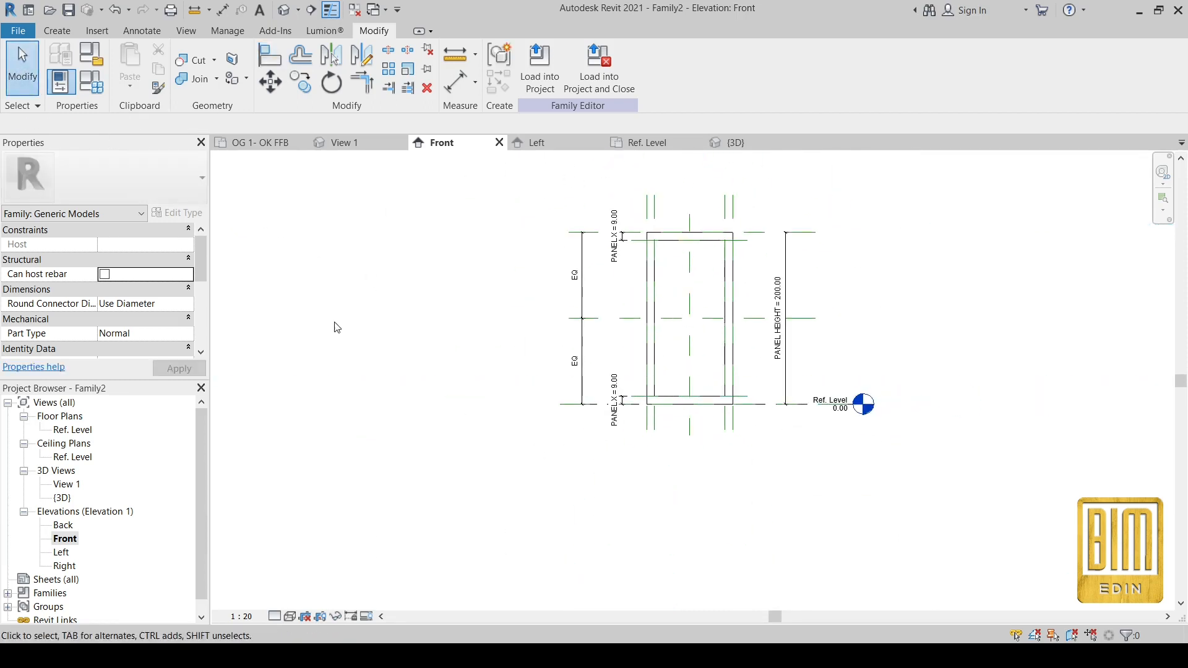
In the 3D view, create the family type parameter PANEL FRAME MATERIAL and associate it with the frame extrusion's material.
scroll(757, 232, up, 2)
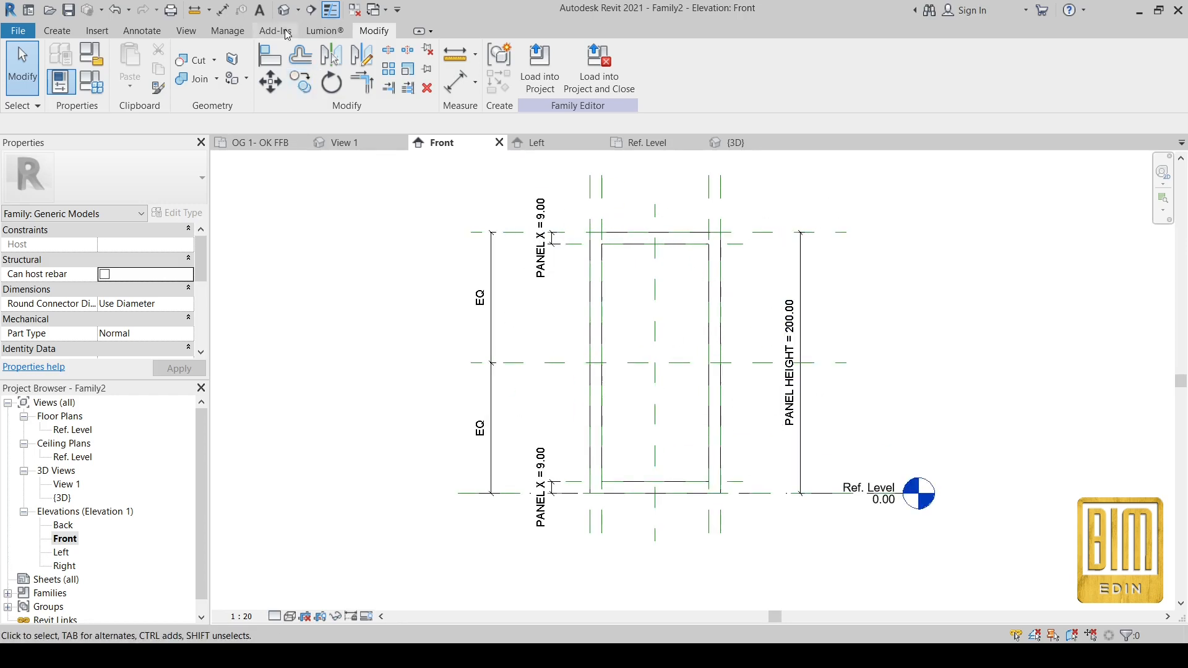
click(286, 9)
click(640, 307)
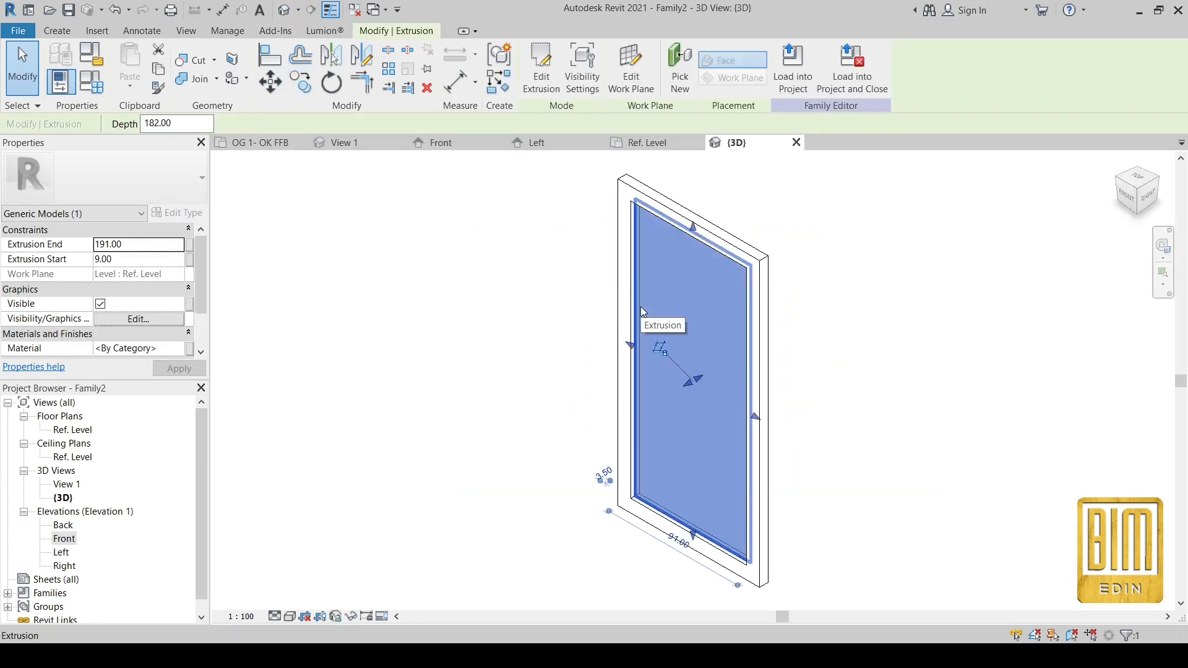
click(537, 249)
click(640, 201)
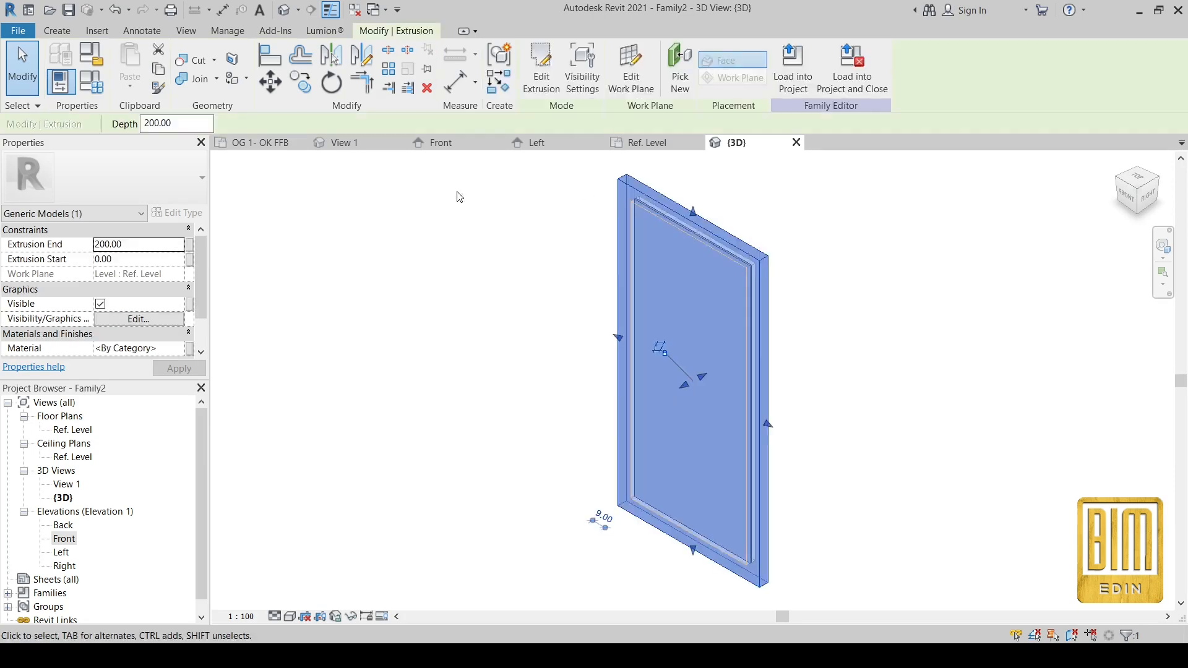
click(189, 348)
click(213, 449)
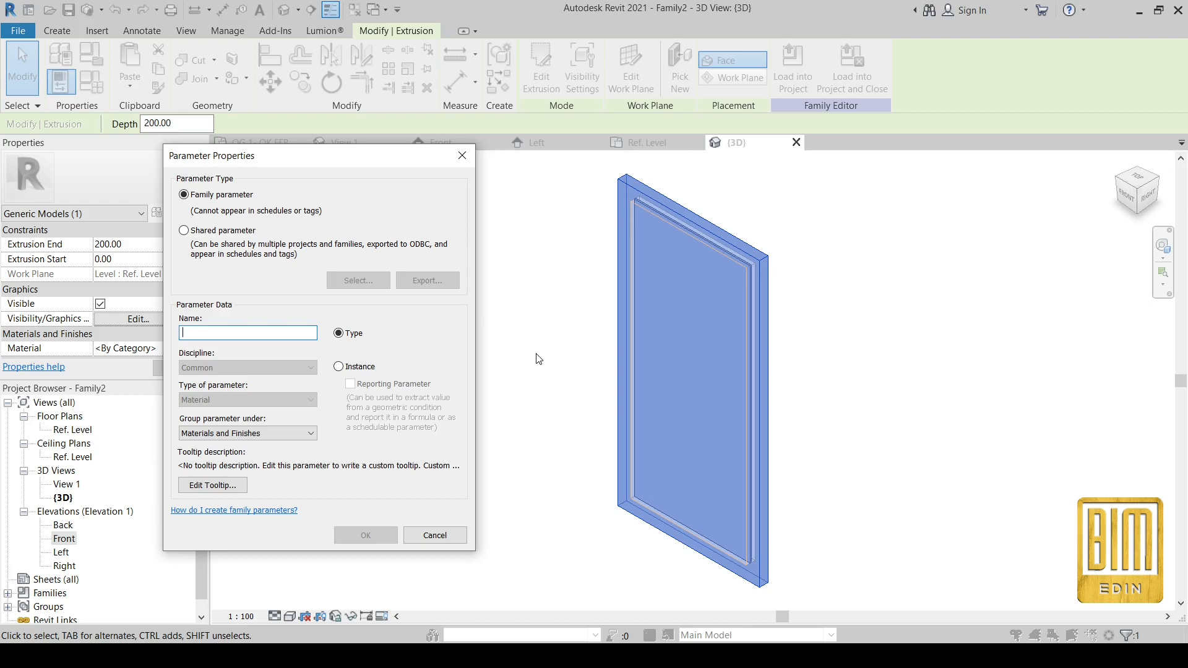
text(PANEL FRAME MATERIAL)
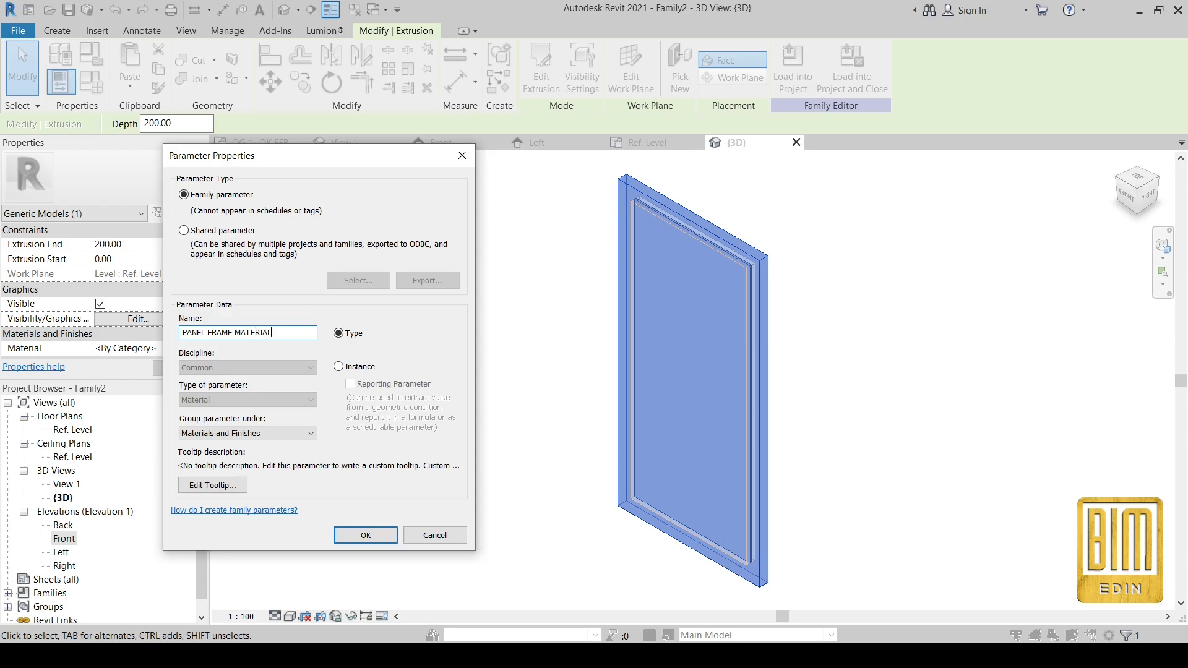
click(366, 533)
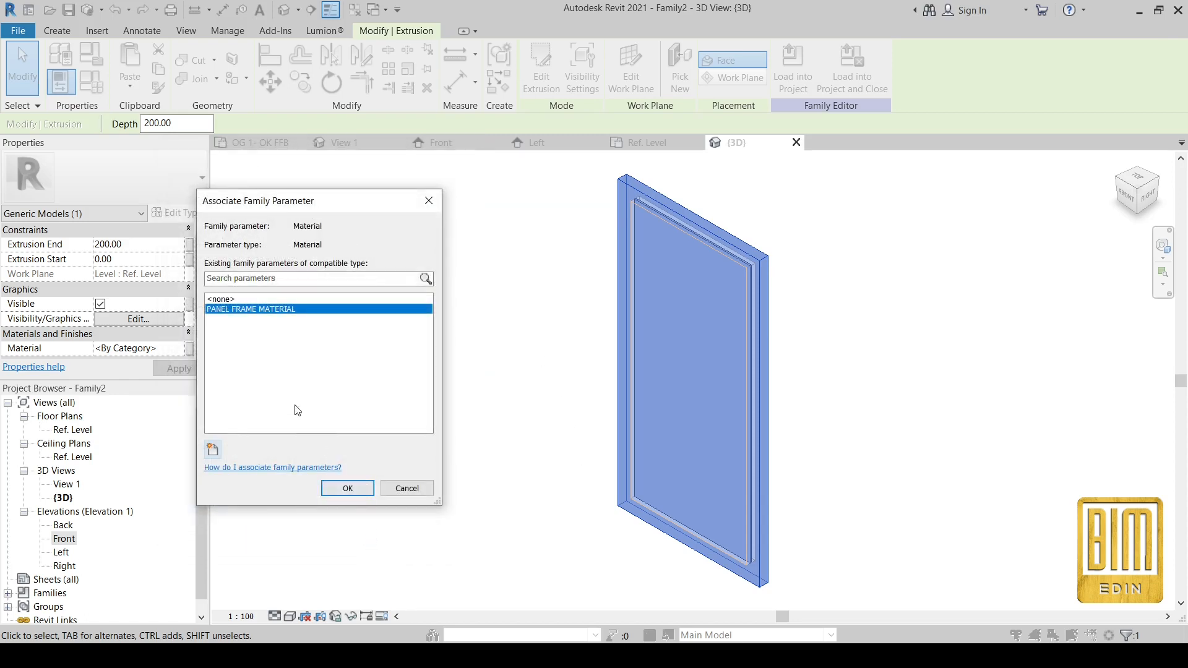
click(347, 488)
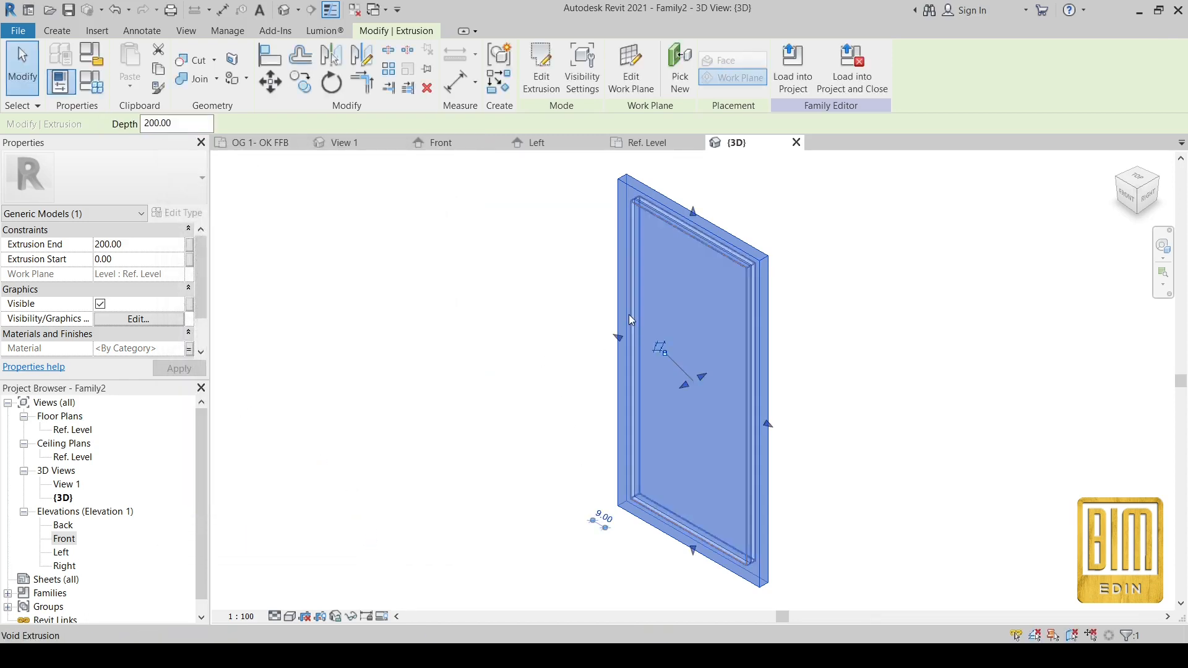
click(505, 290)
Create the family type parameter PANEL GLASS MATERIAL and associate it with the inner extrusion's material.
scroll(645, 284, up, 2)
click(634, 280)
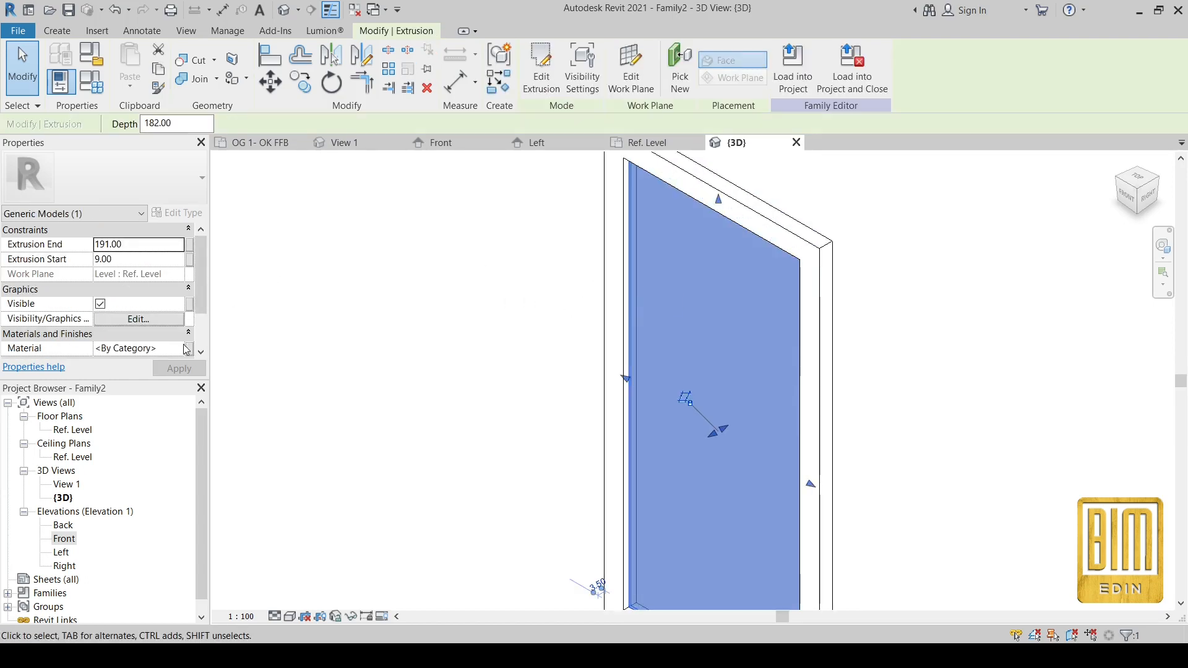
click(187, 349)
click(212, 450)
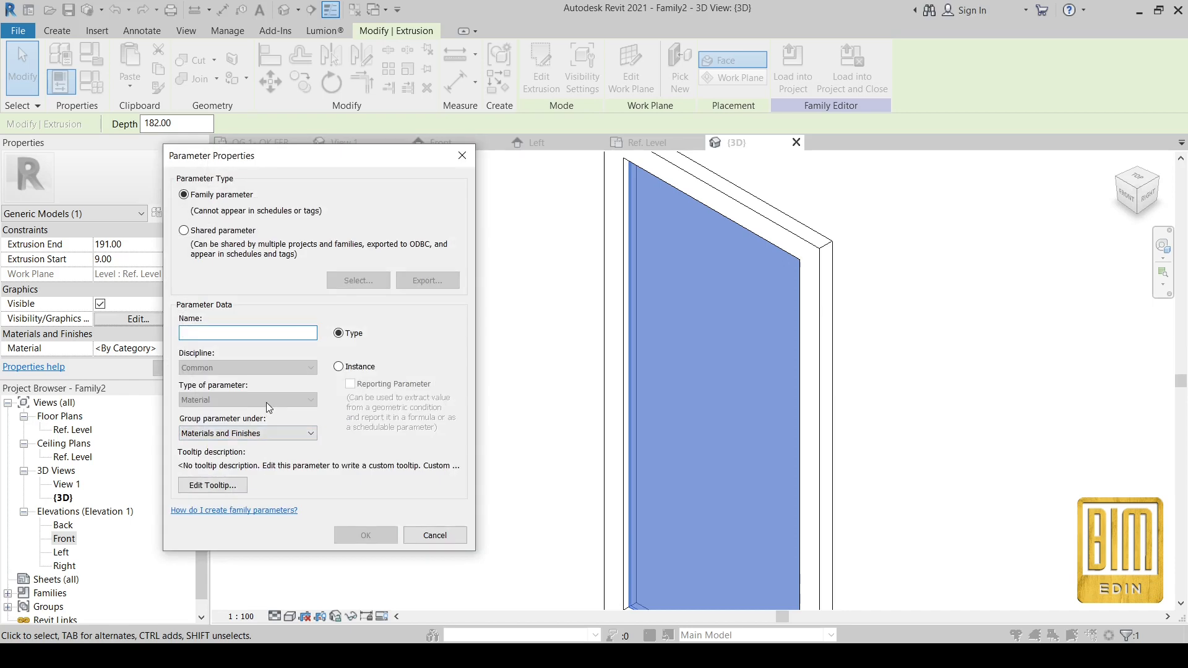
text(PANEL GLASS MATERI)
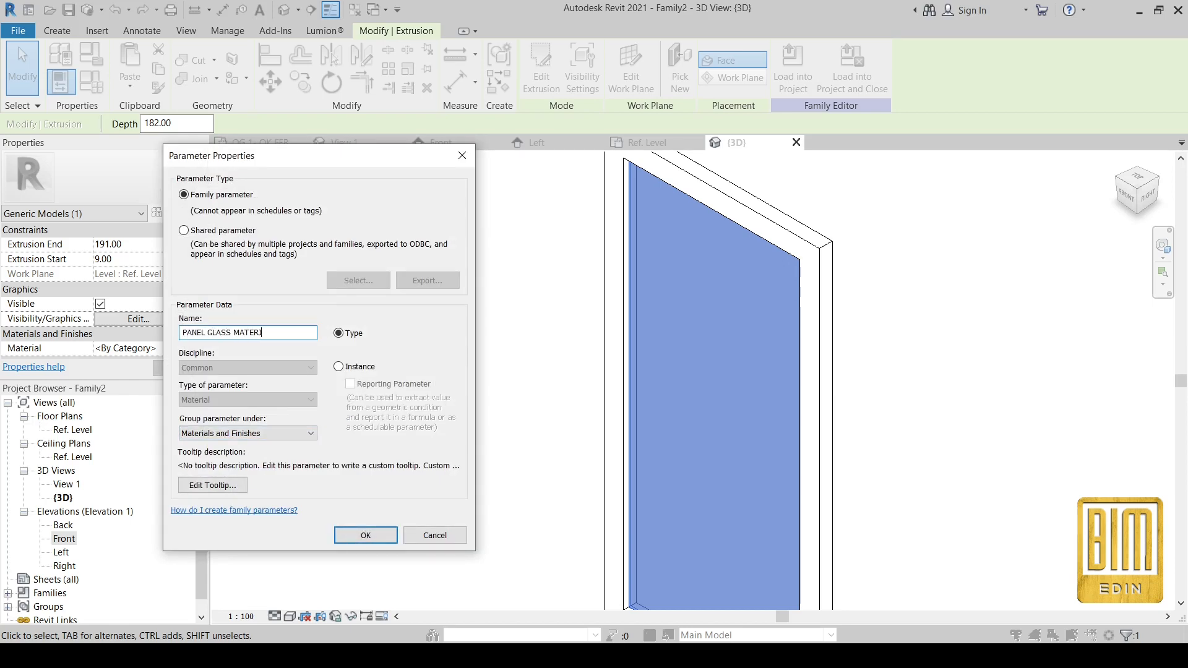
text(AL)
click(368, 534)
click(347, 488)
scroll(676, 257, down, 3)
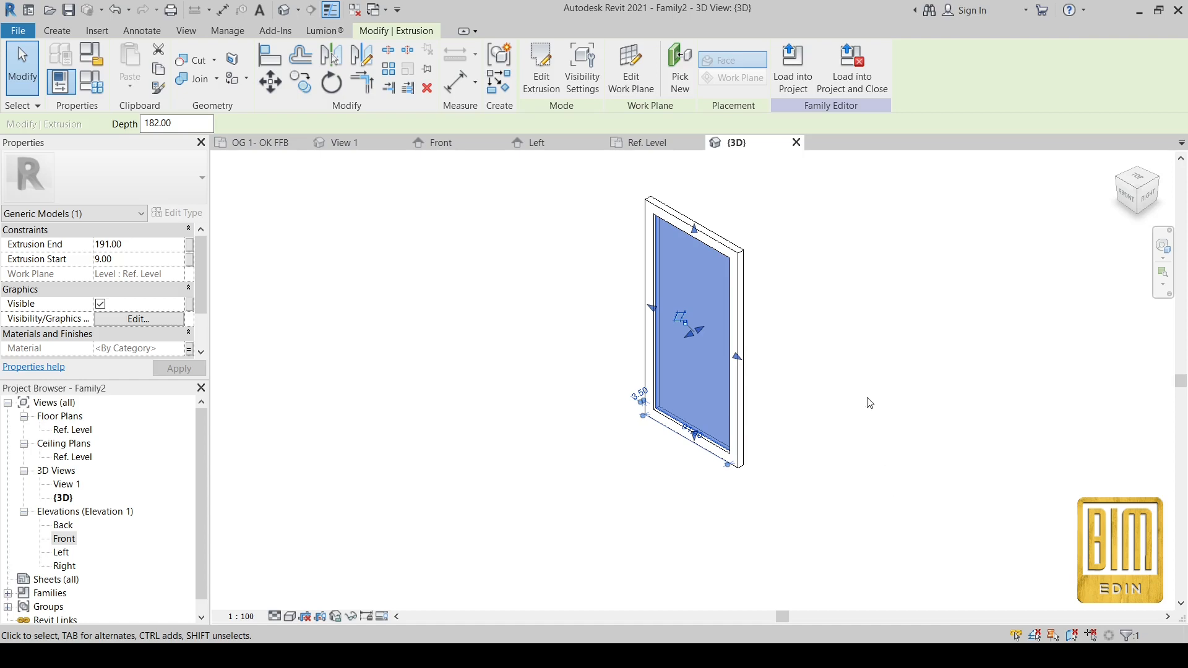
scroll(752, 253, up, 2)
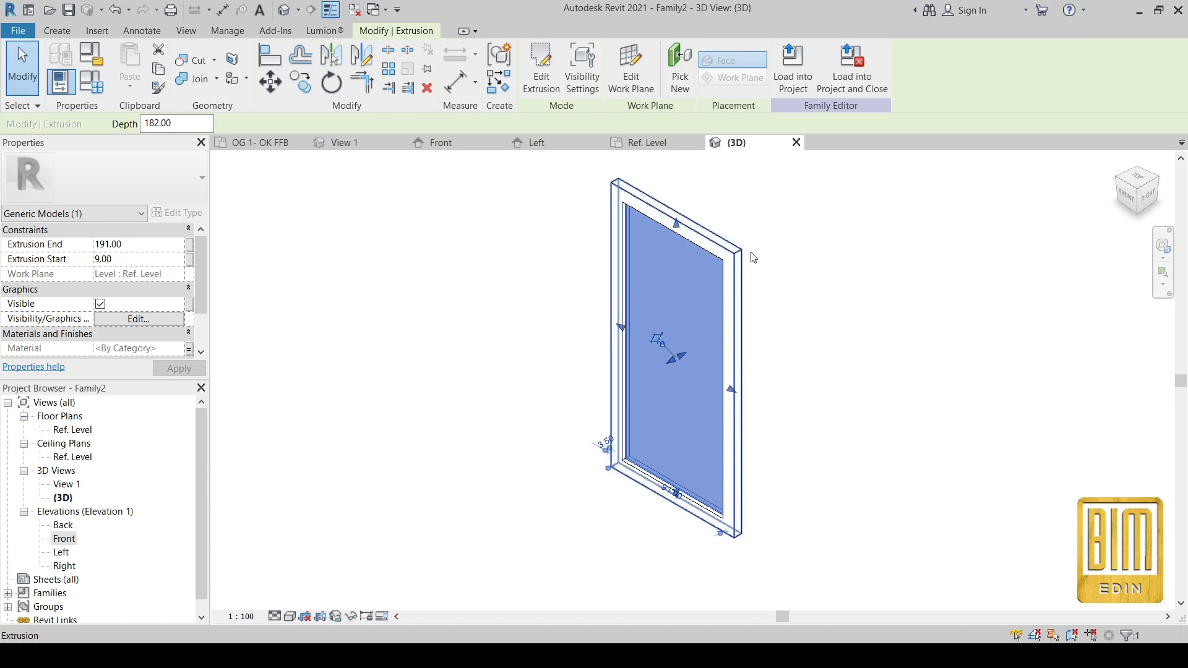
click(452, 245)
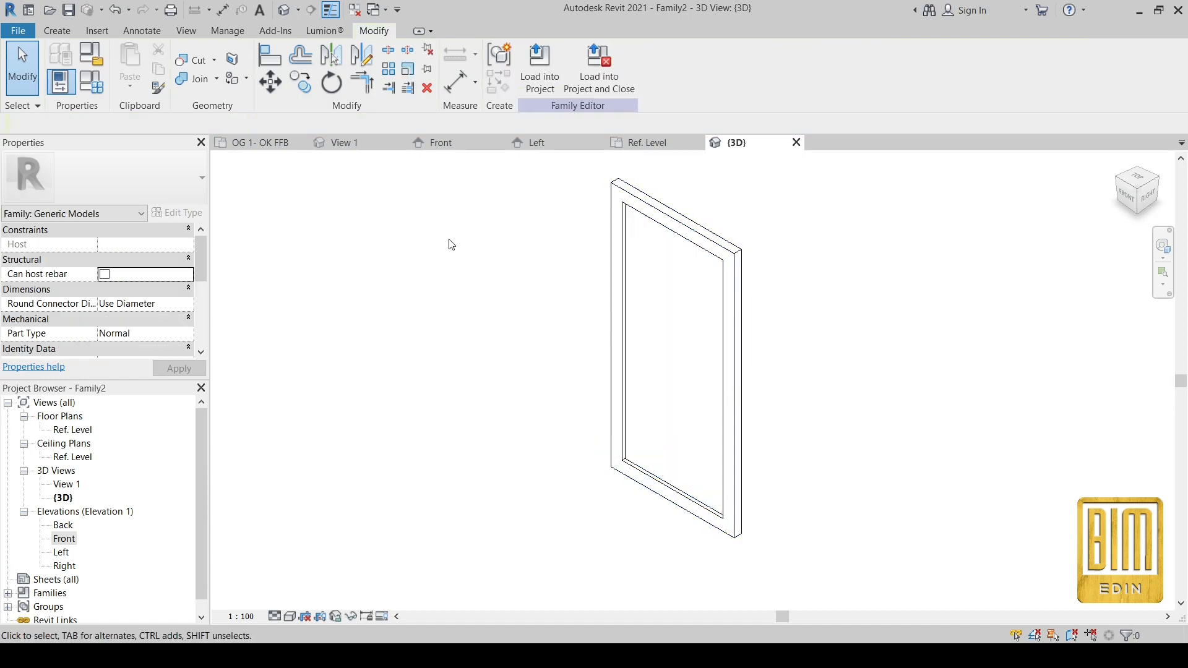
Flex the family by applying a PANEL WIDTH of 120 and a PANEL HEIGHT of 250.
click(95, 83)
click(227, 247)
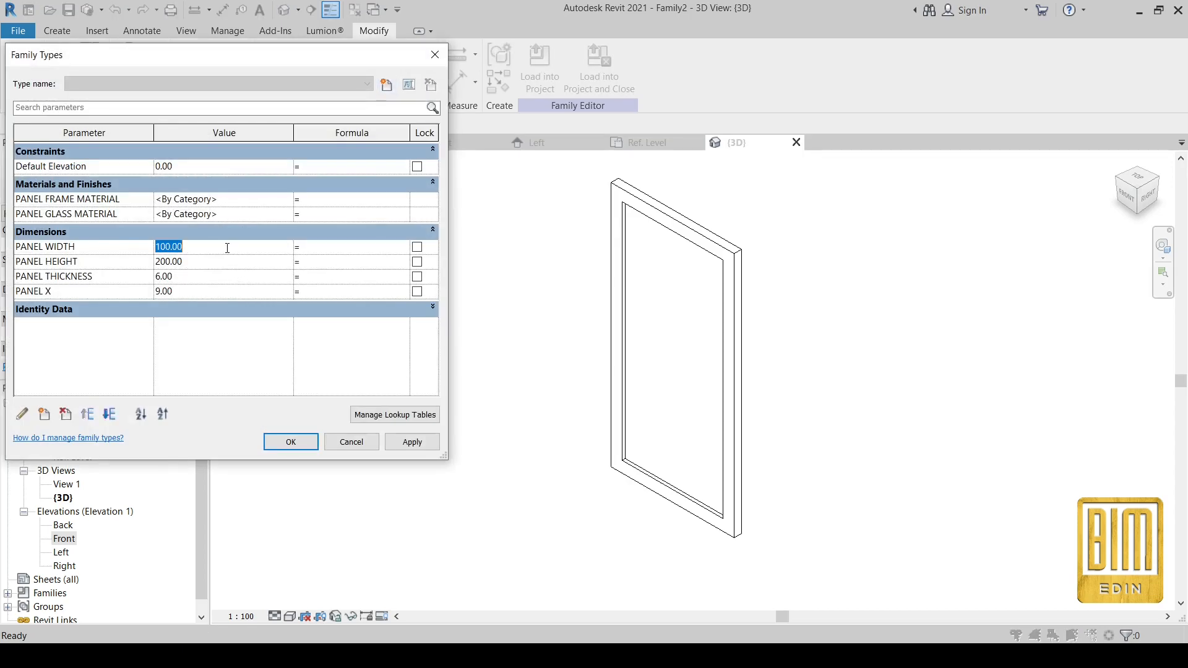
text(120)
click(412, 442)
click(239, 269)
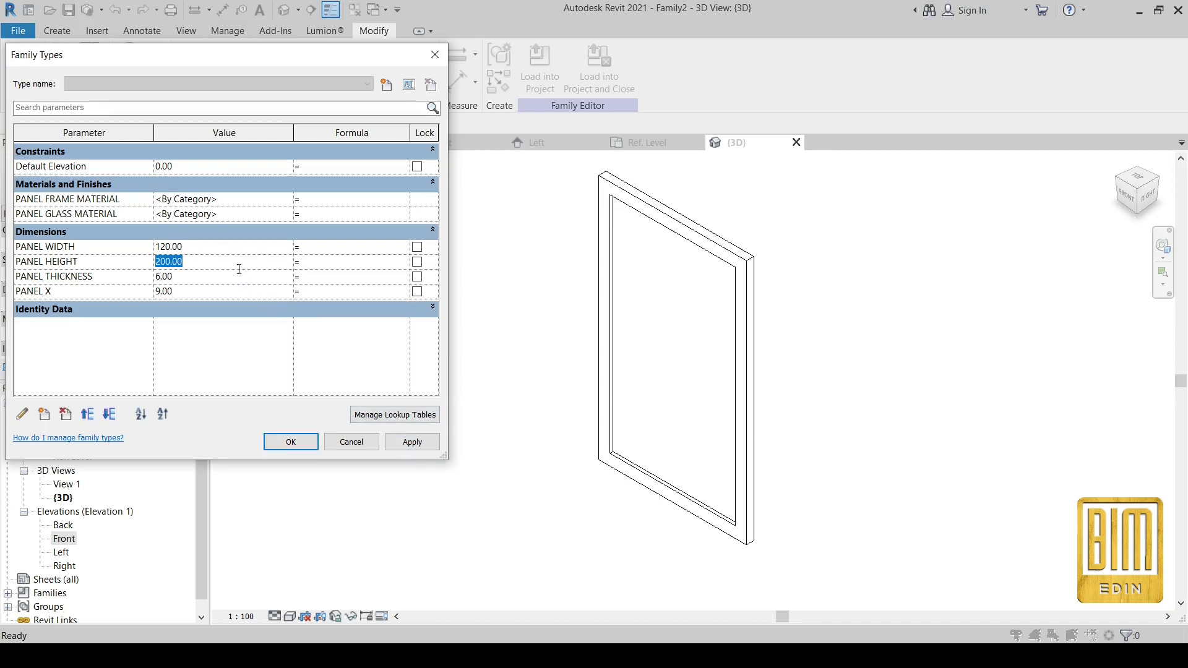
text(250)
click(412, 441)
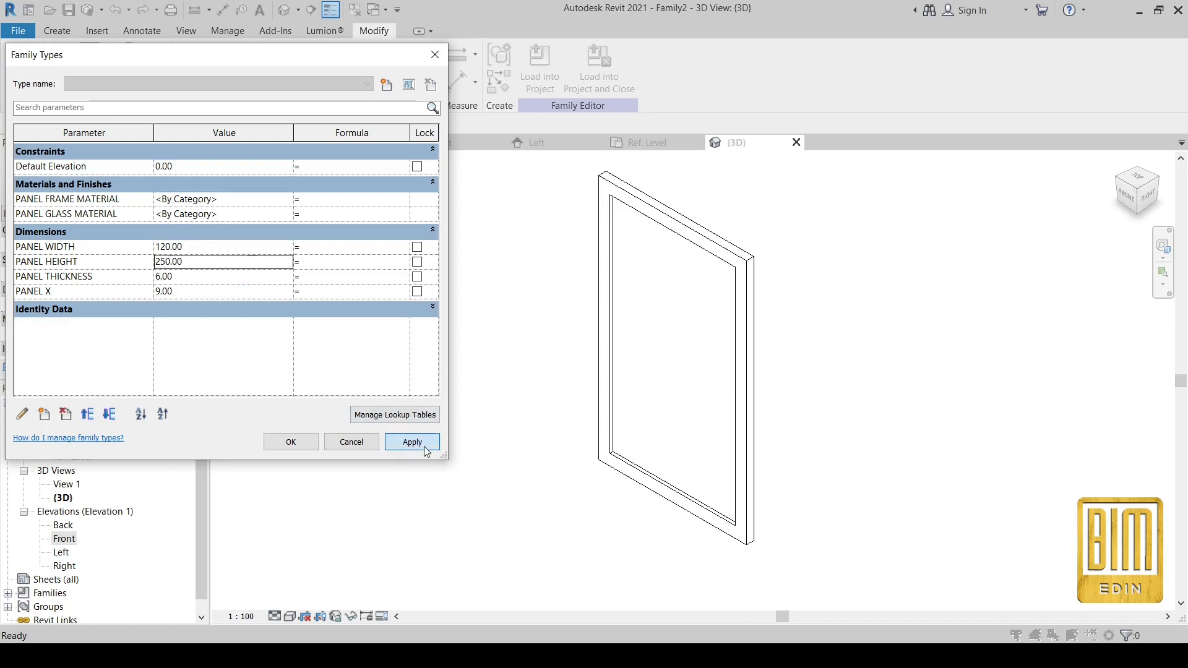
Flex the family with PANEL THICKNESS values of 5 and 15 and a PANEL X of 20, and inspect the panel in 3D.
click(193, 278)
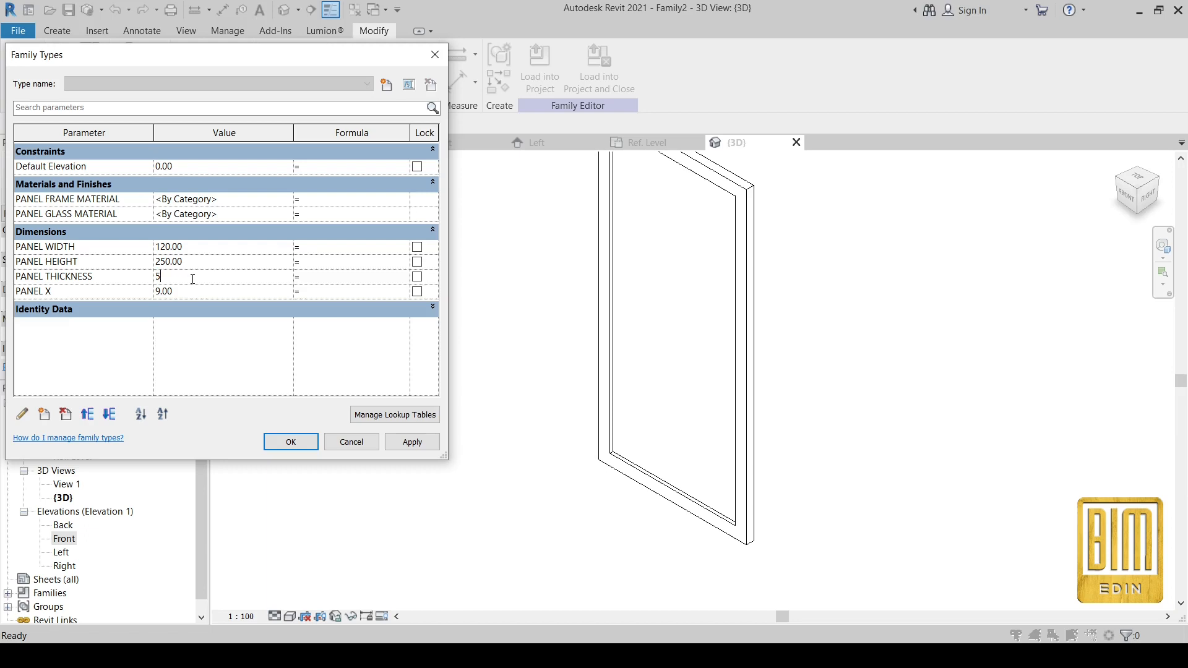
text(5)
click(412, 442)
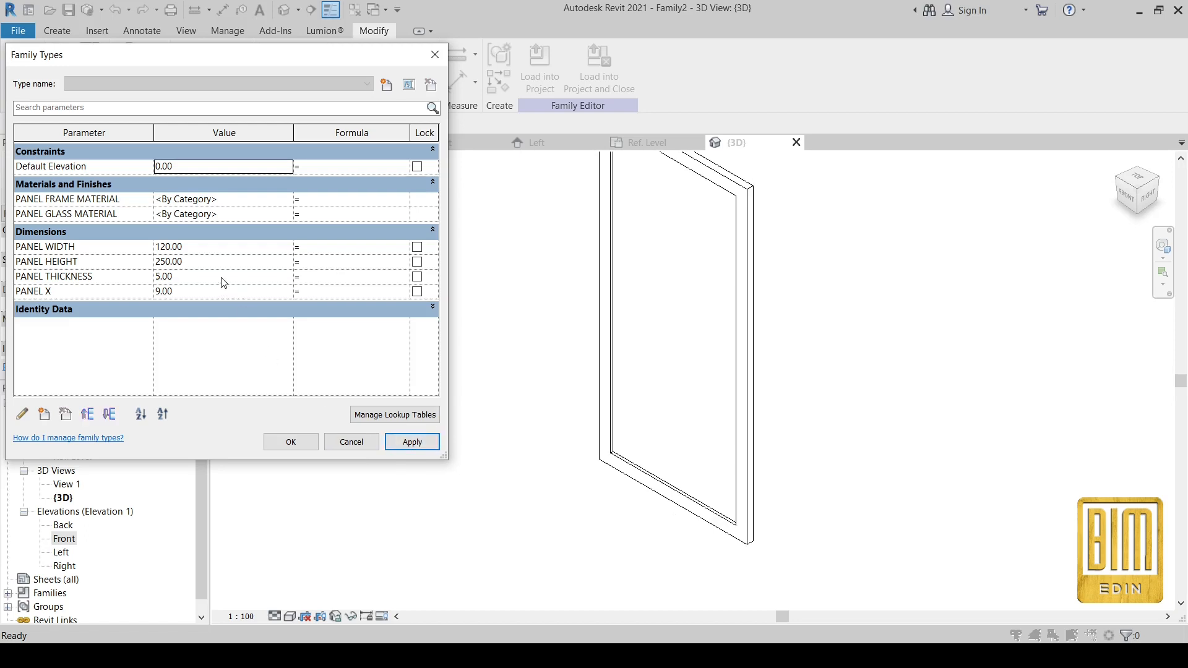
click(223, 278)
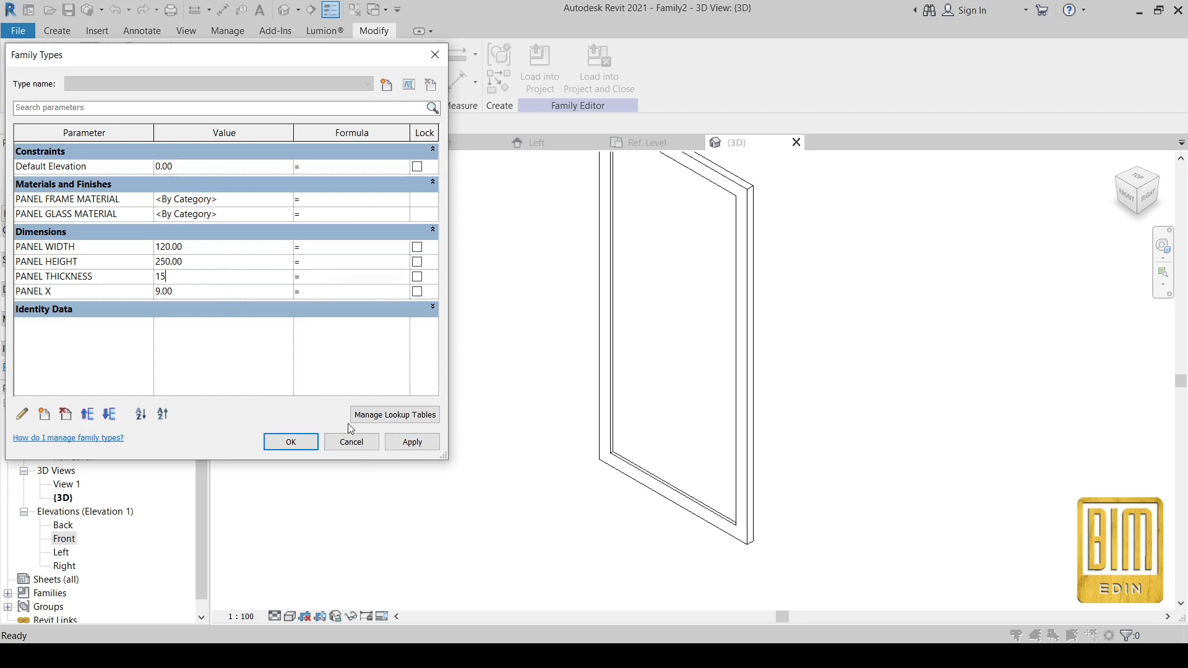
click(412, 442)
click(222, 291)
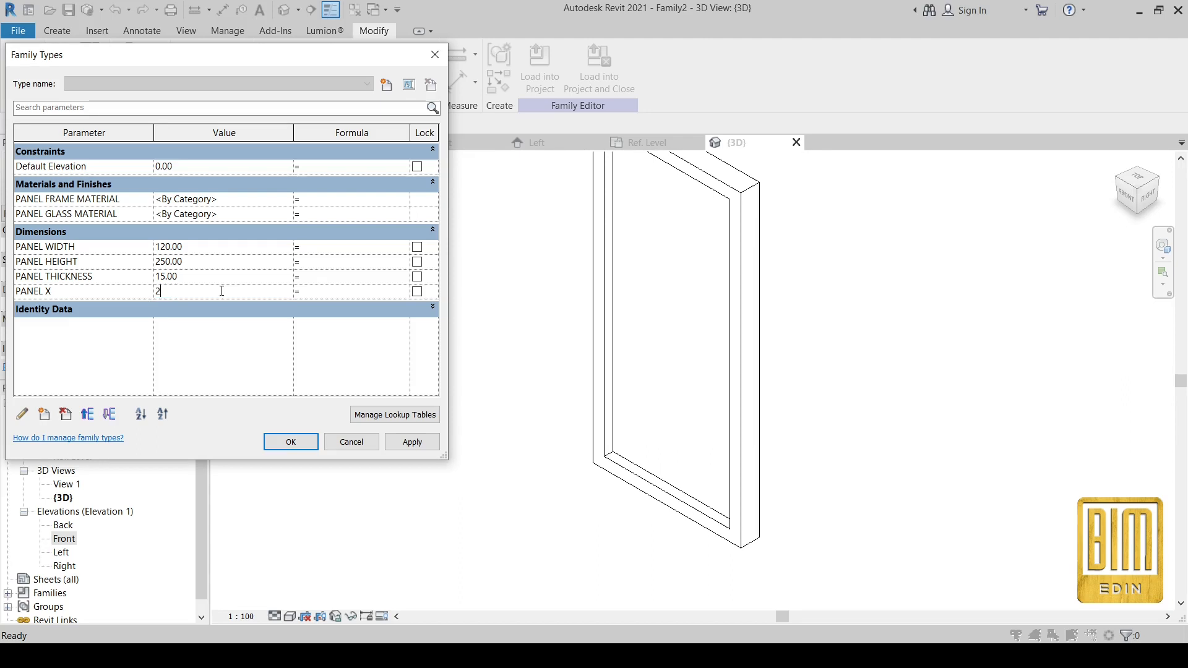
click(431, 443)
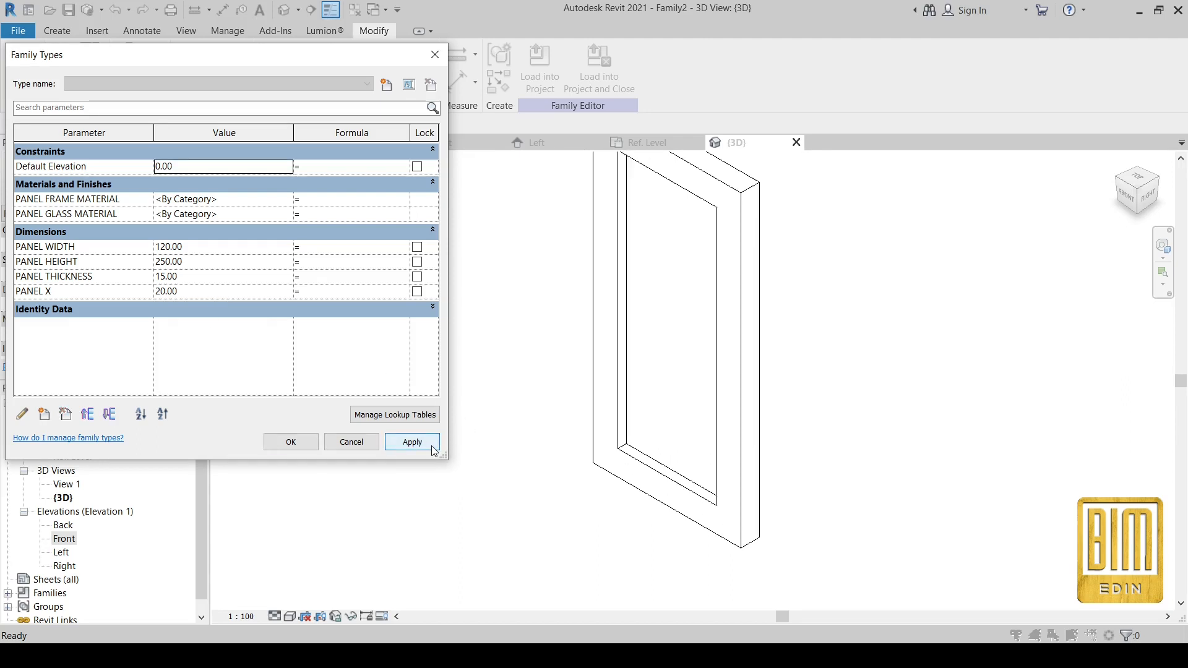
click(287, 441)
shift+middle_drag(473, 346, 757, 339)
scroll(540, 242, up, 3)
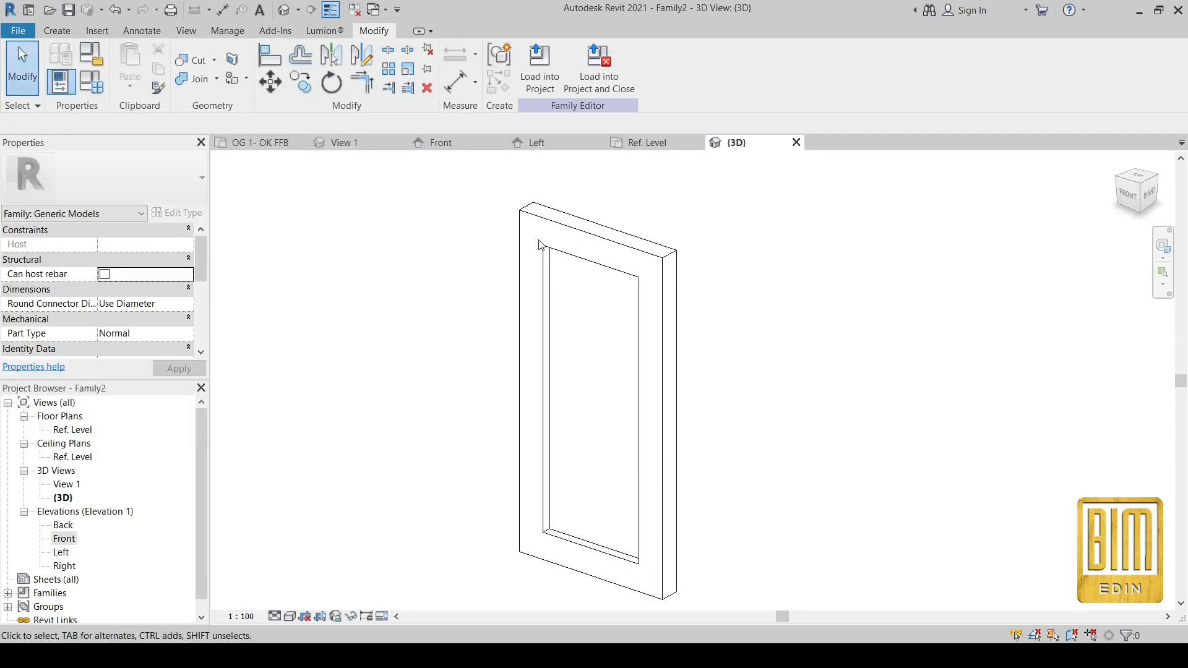
Set PANEL WIDTH to 100, PANEL HEIGHT to 210, PANEL THICKNESS to 6 and PANEL X to 12 in the family types.
click(91, 82)
click(224, 248)
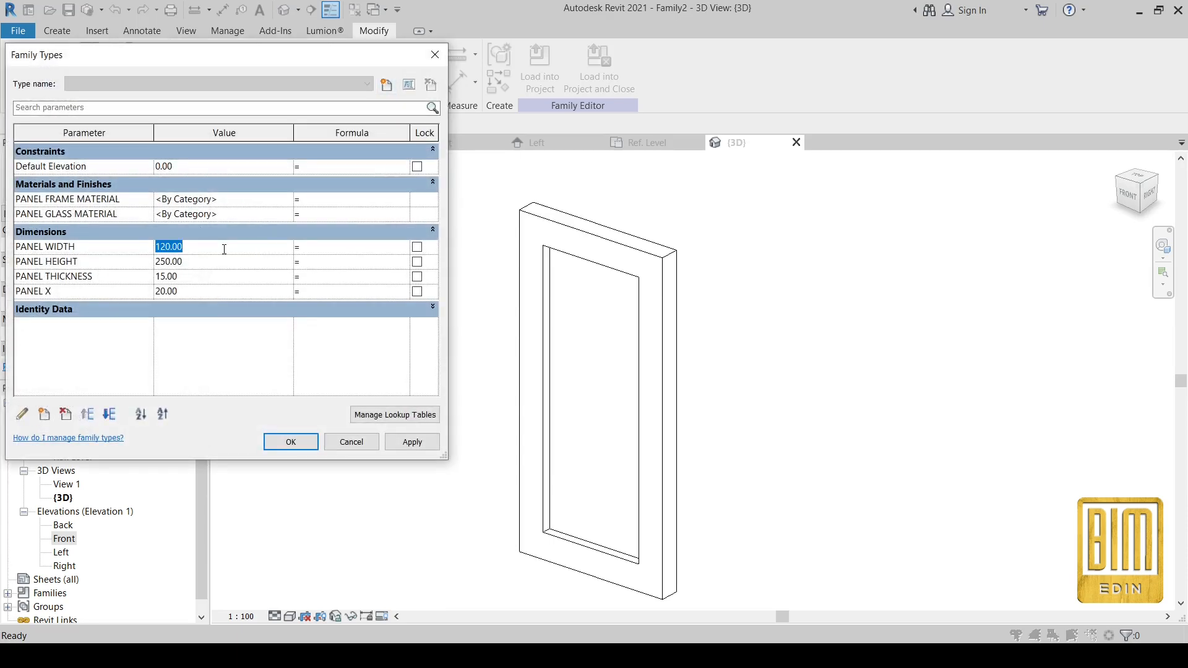
text(100)
click(239, 262)
text(210)
click(231, 276)
text(6)
click(208, 291)
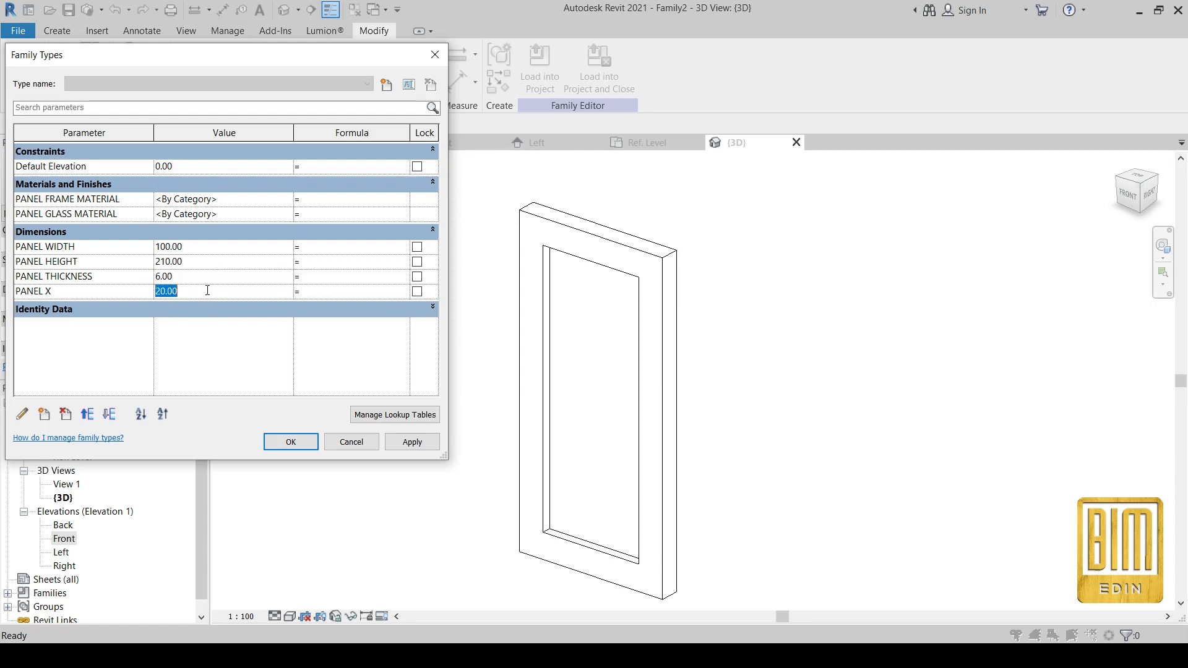
text(12)
click(290, 441)
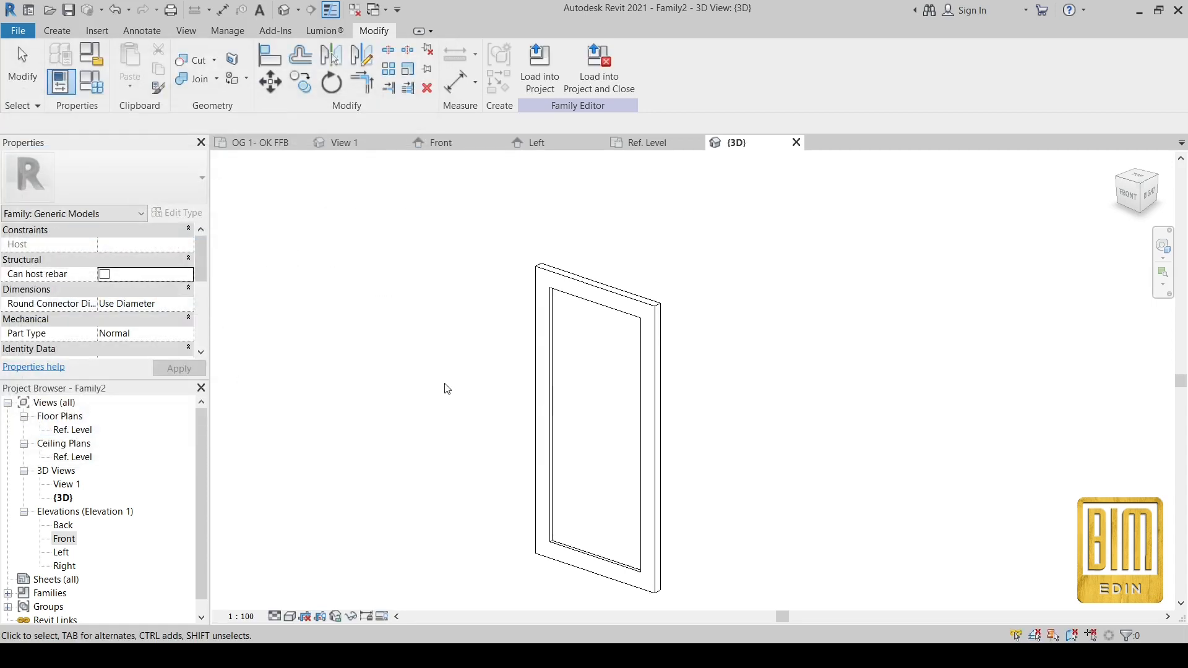
Change the family category from Generic Models to Windows.
shift+middle_drag(445, 387, 896, 356)
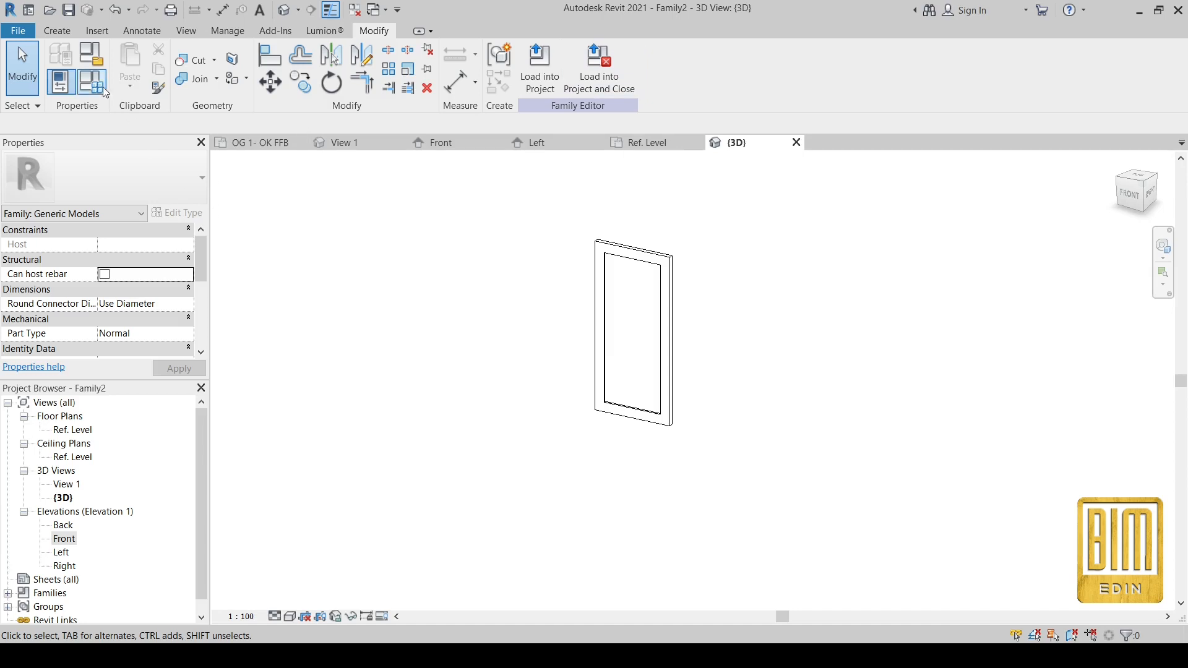
click(60, 81)
scroll(615, 314, down, 5)
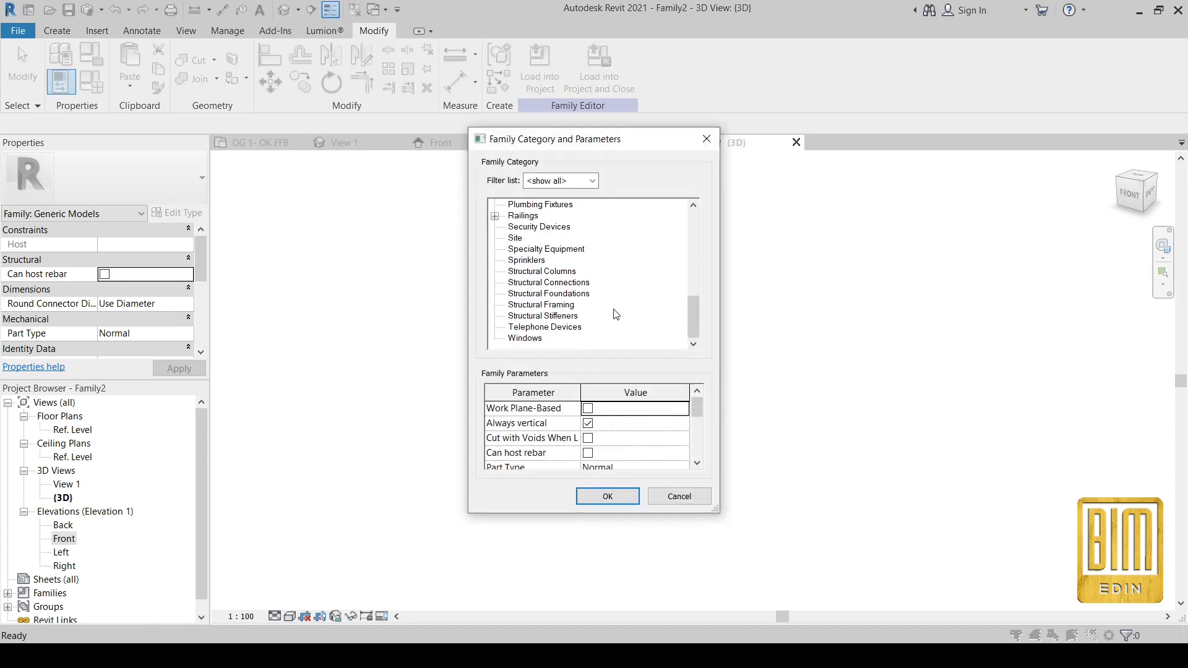
click(524, 338)
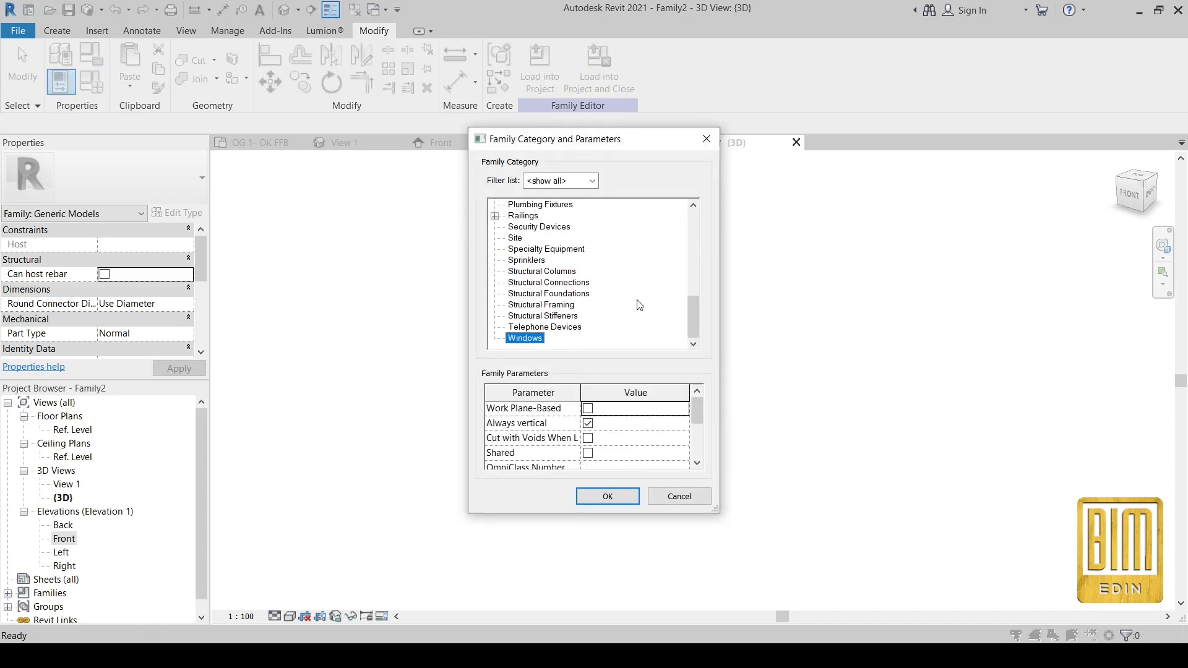
click(621, 495)
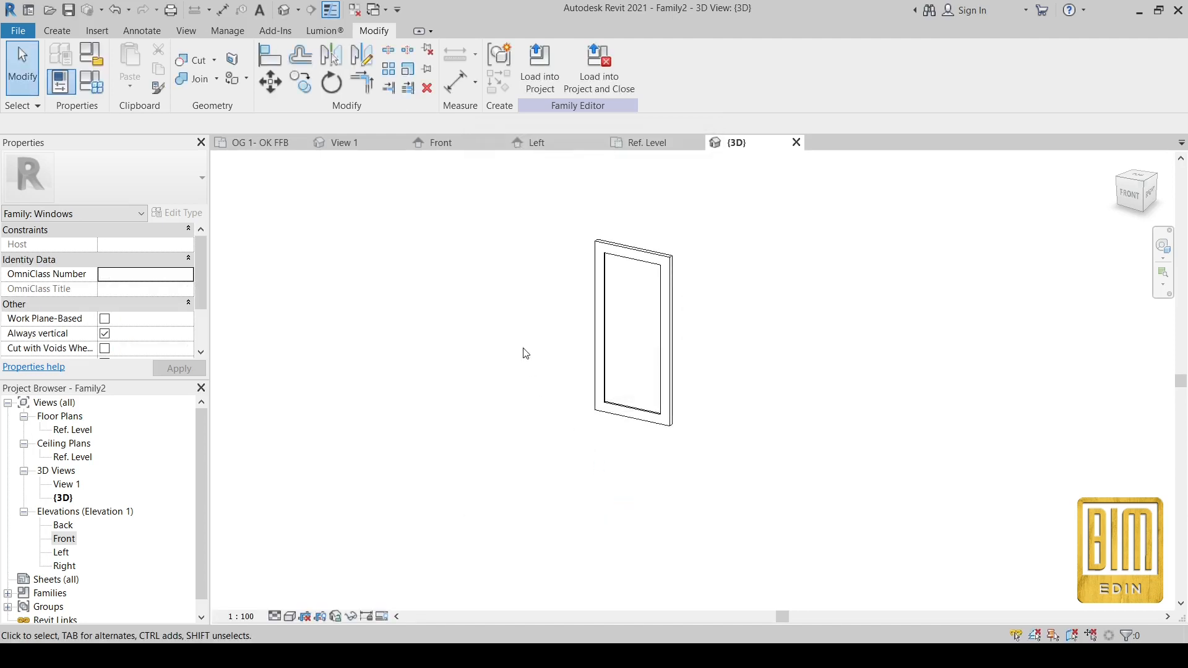
Save the family as PANEL WITH GLASS in the SINGLE PANEL WINDOW FAMILY folder.
click(17, 31)
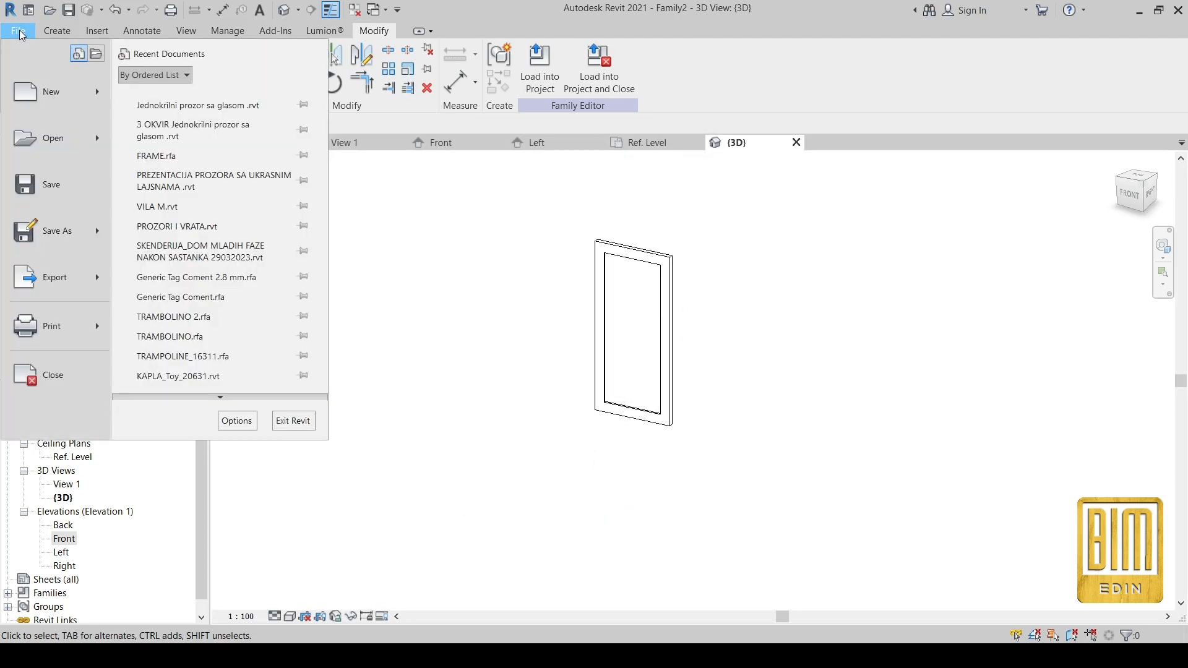
mouse_move(60, 236)
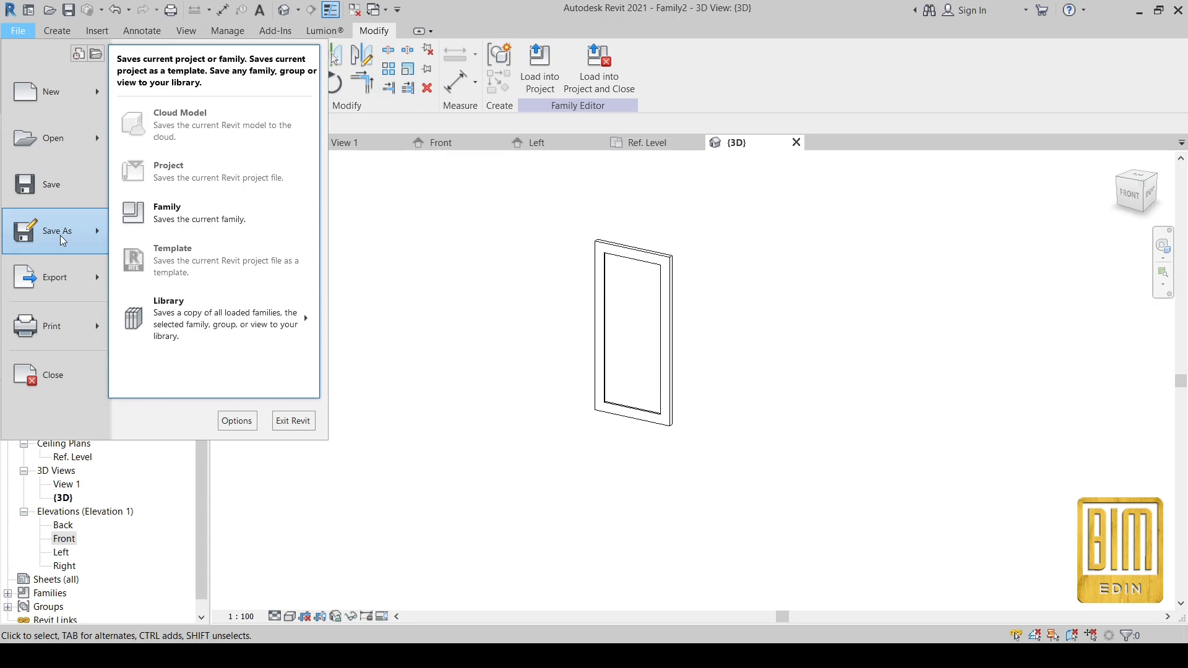
click(161, 228)
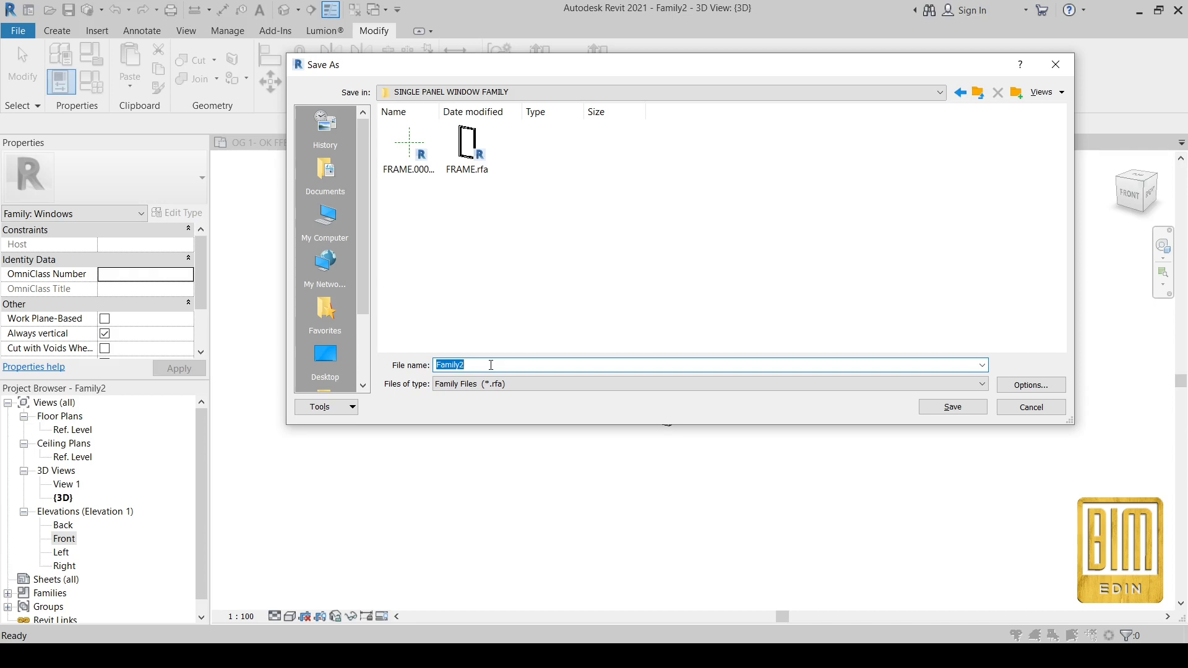
text(PANEL WITH GLASS)
click(950, 406)
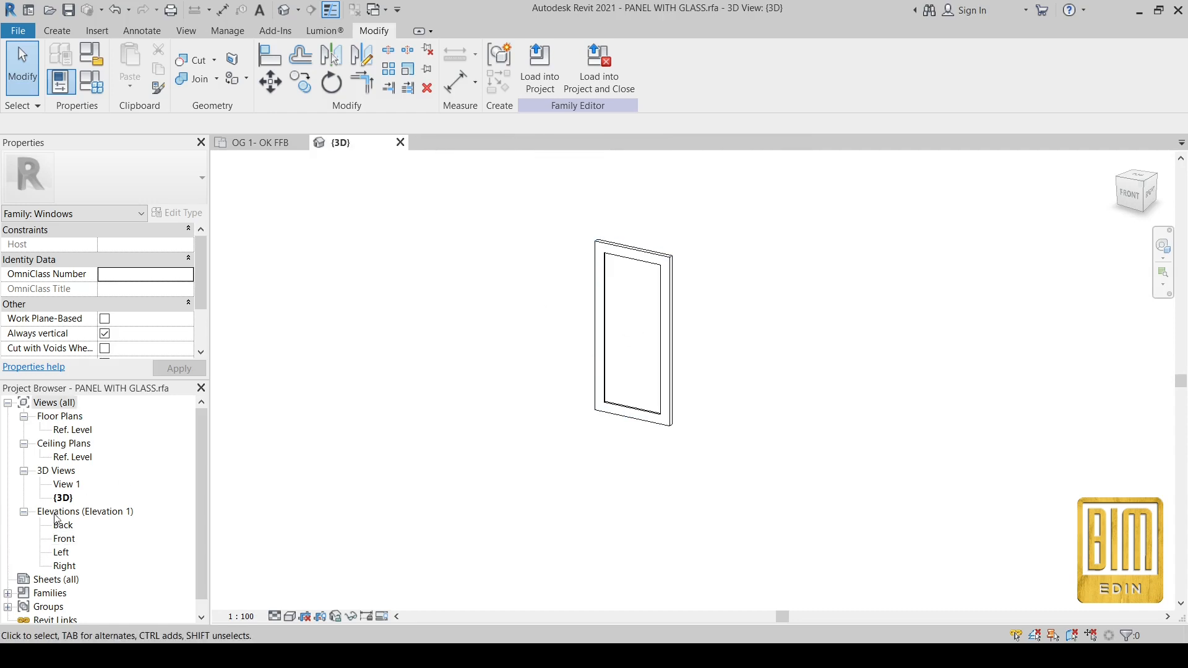
In the Front elevation, draw a <Hidden Lines> symbolic line from the panel's upper-left corner to the midpoint of its right edge.
double_click(64, 539)
scroll(623, 318, up, 2)
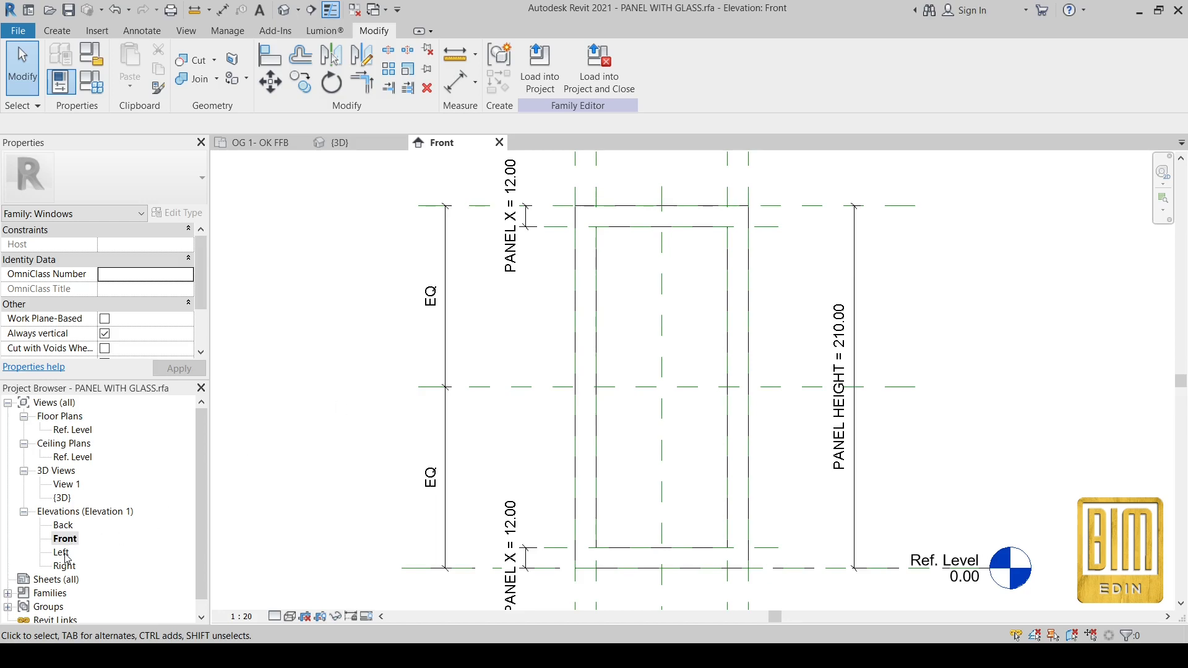
scroll(623, 283, down, 1)
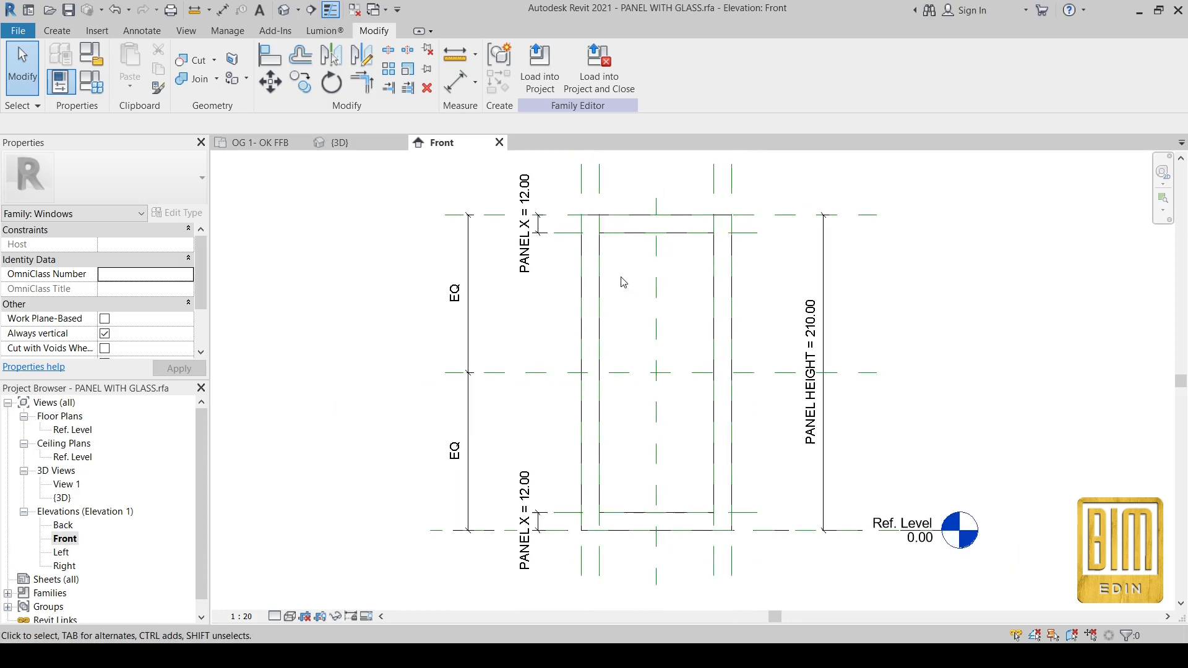
click(52, 36)
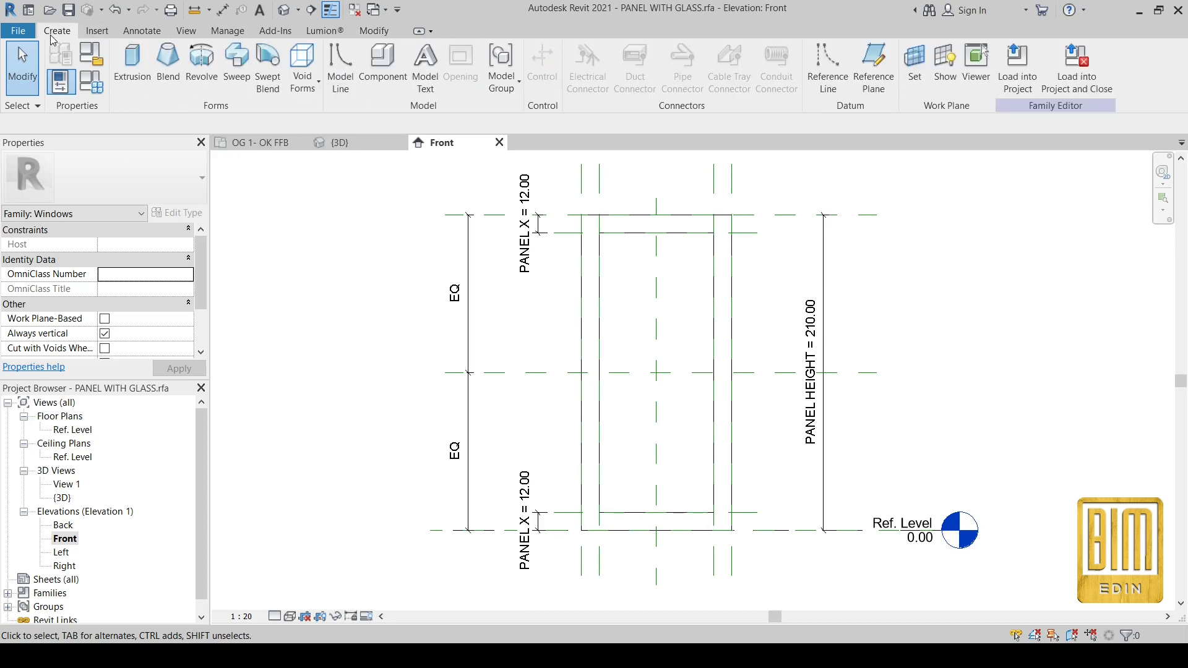
click(142, 30)
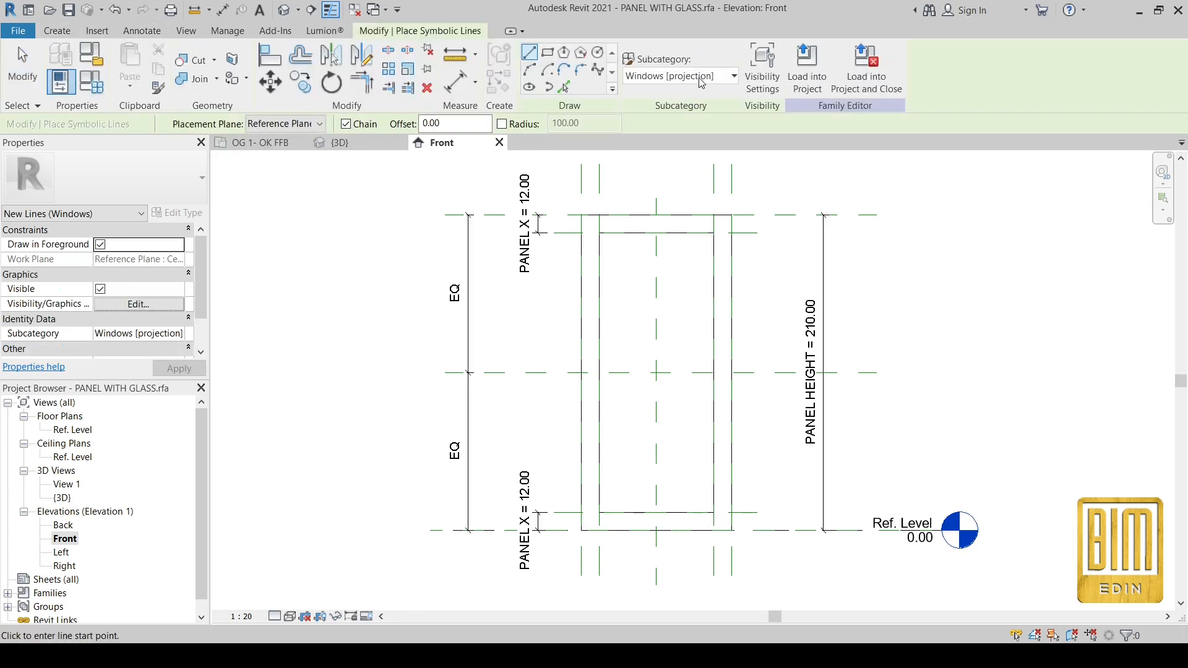
click(698, 75)
click(701, 128)
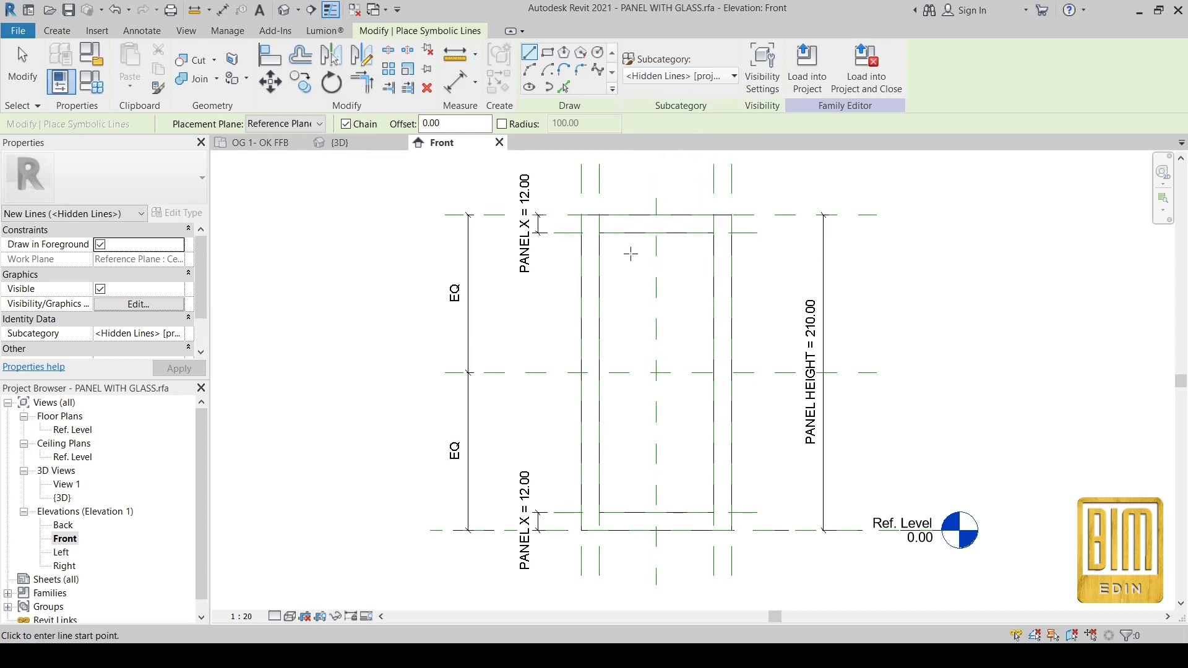
scroll(625, 257, up, 1)
click(584, 218)
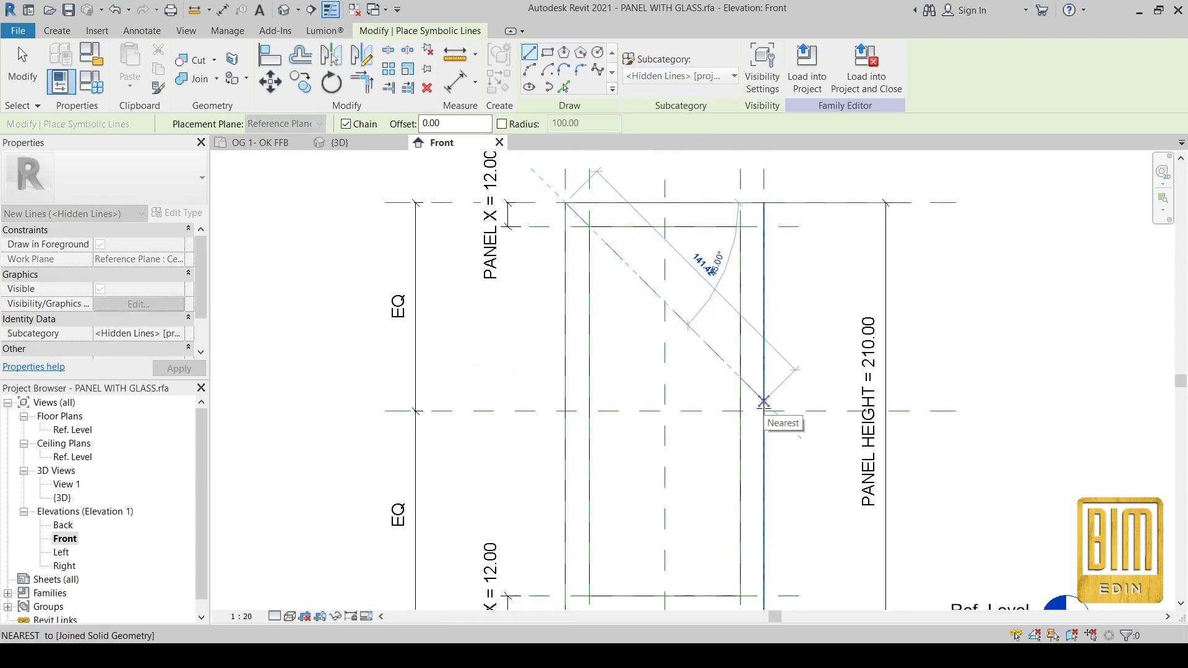
click(763, 410)
Continue the symbolic line from the right edge's midpoint to the panel's lower-left corner and end the line command.
scroll(763, 411, up, 3)
scroll(683, 268, down, 4)
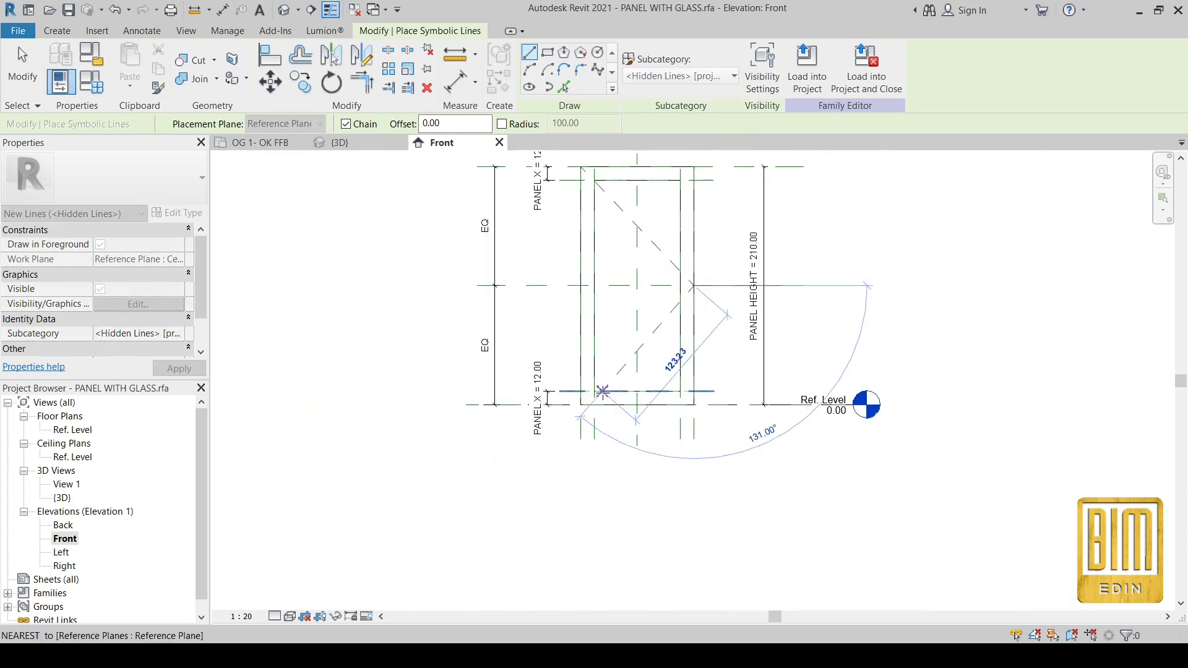
scroll(581, 397, up, 4)
click(581, 397)
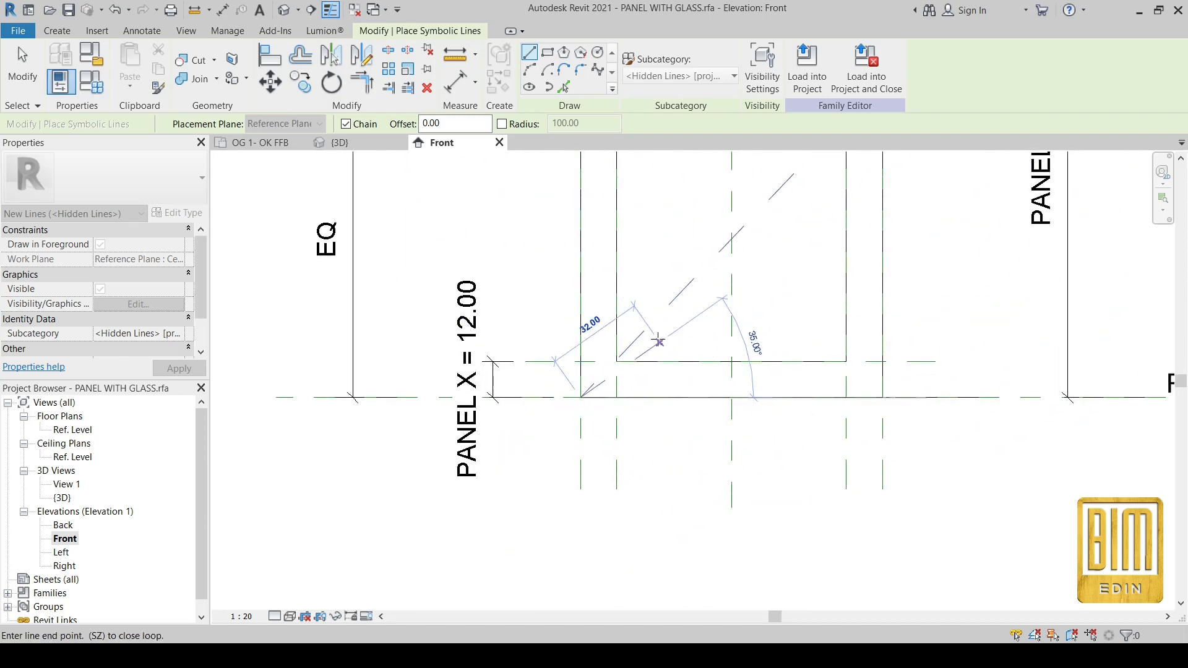
scroll(684, 462, down, 2)
scroll(684, 462, down, 2)
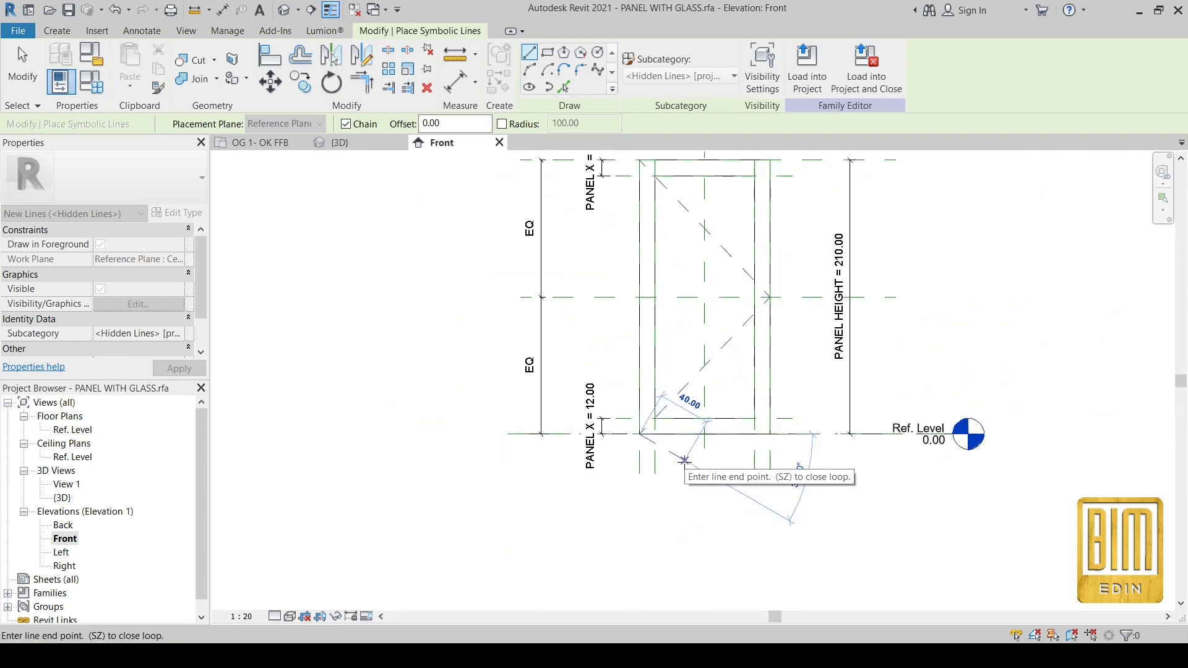
right_click(425, 339)
click(458, 350)
scroll(740, 419, down, 1)
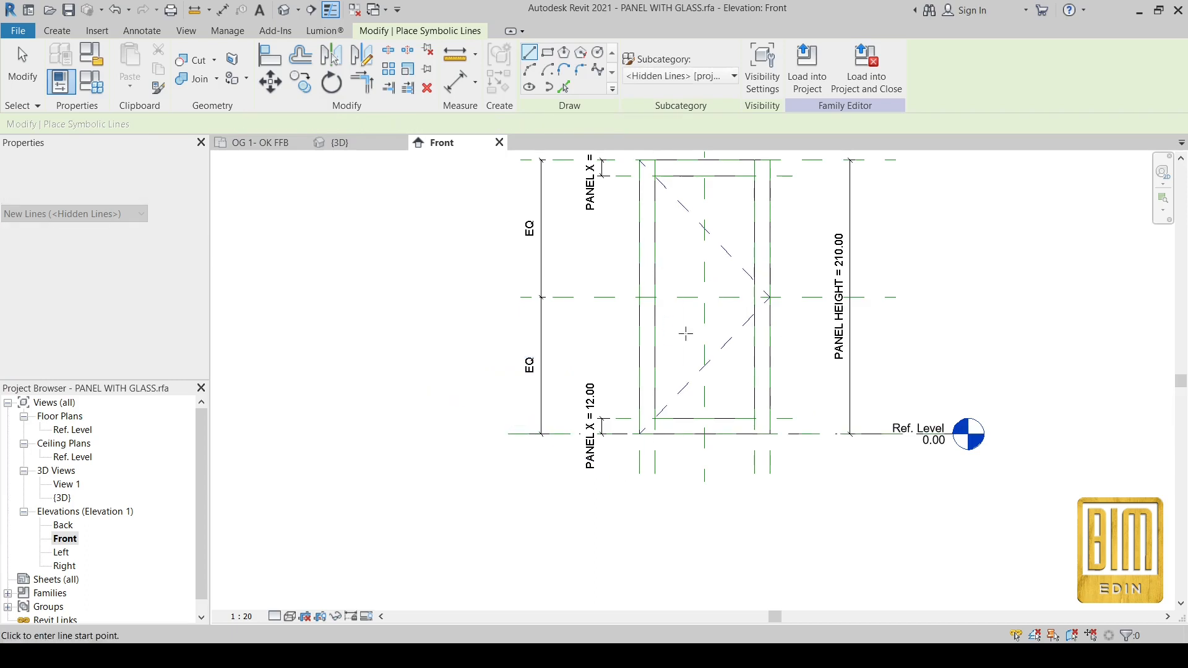
scroll(752, 201, up, 3)
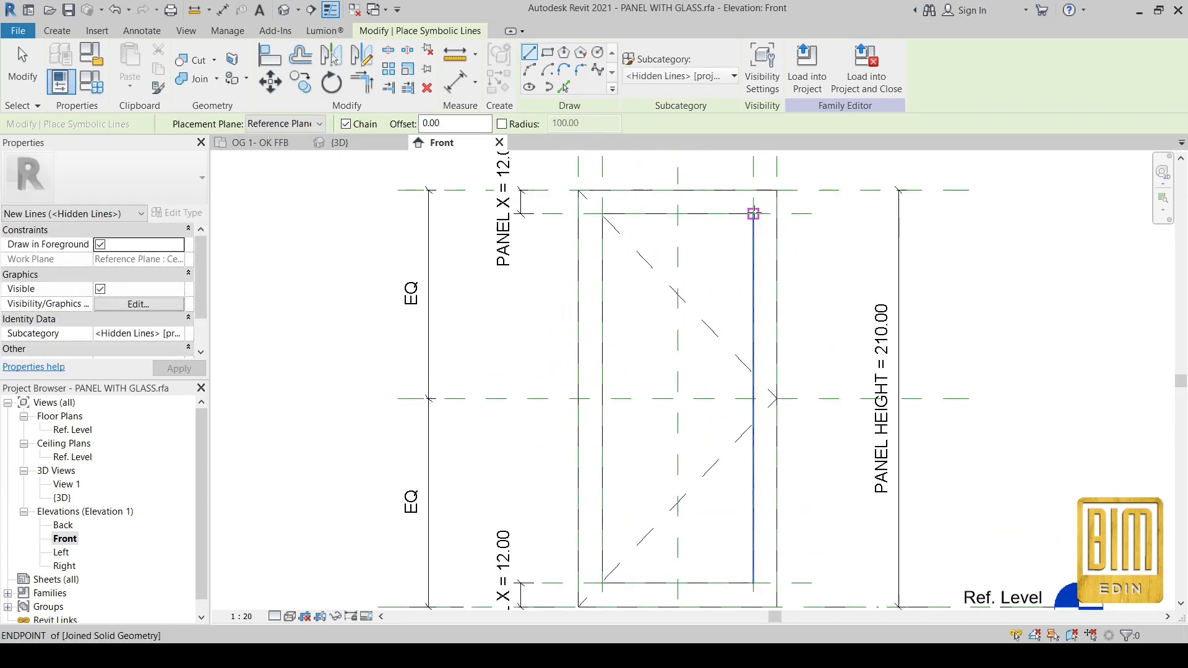
key(Escape)
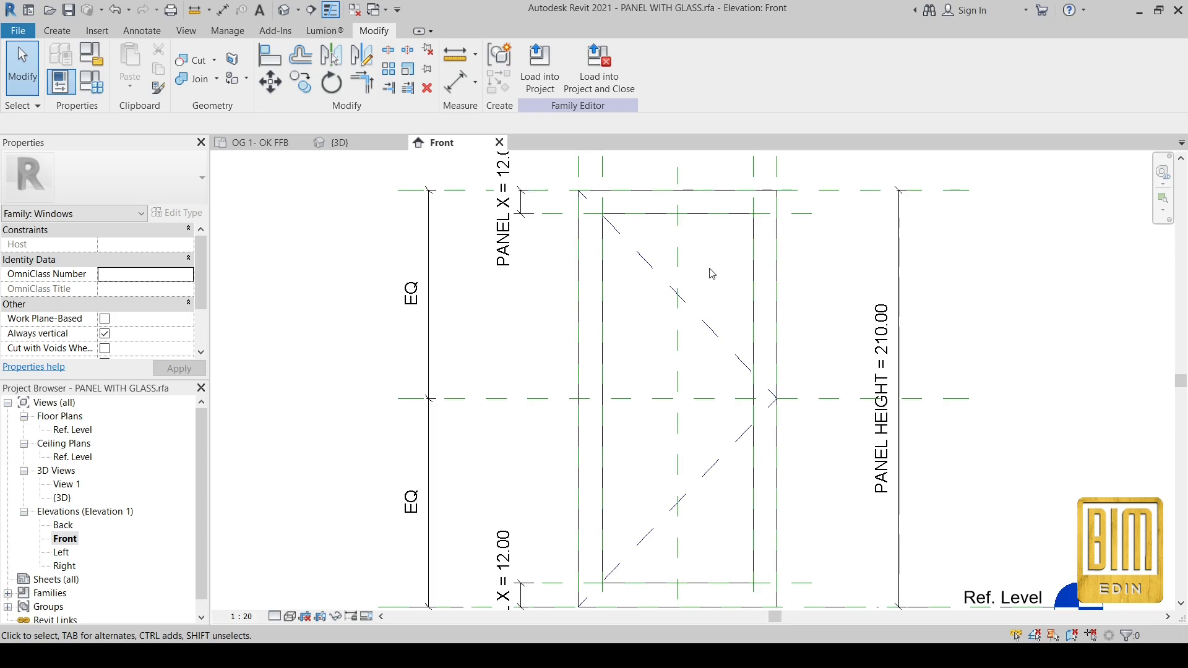
Associate the visibility of both diagonal symbolic lines with a new Yes/No family type parameter named LEFT OPENING.
scroll(702, 310, down, 1)
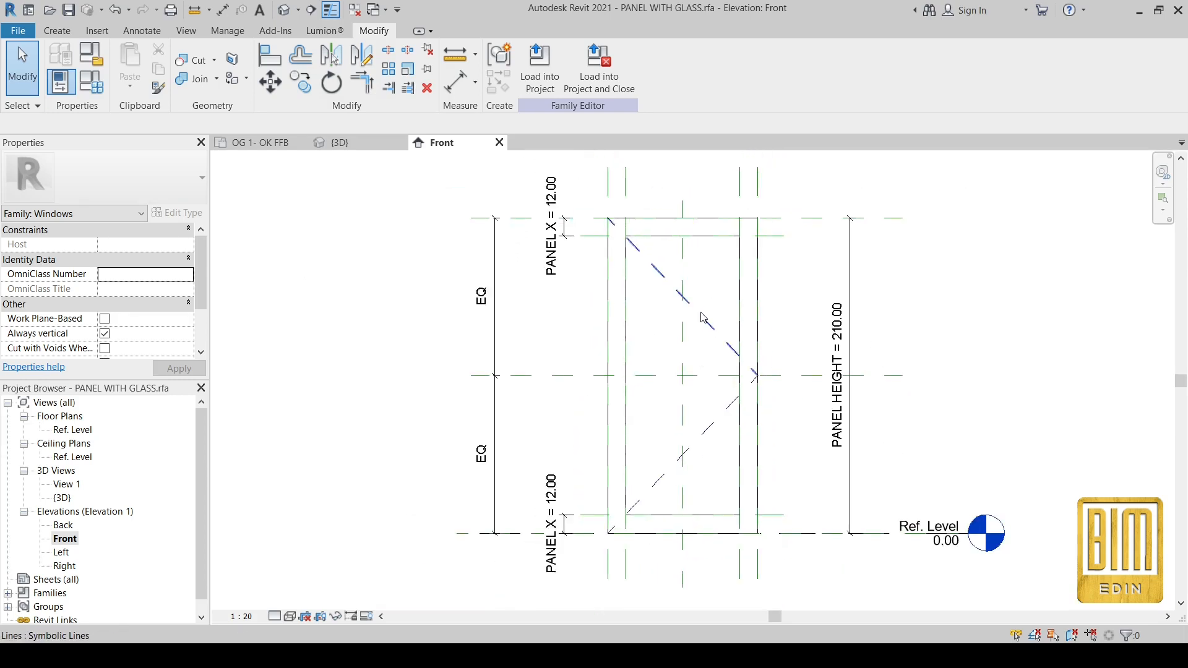
click(702, 312)
ctrl+click(716, 421)
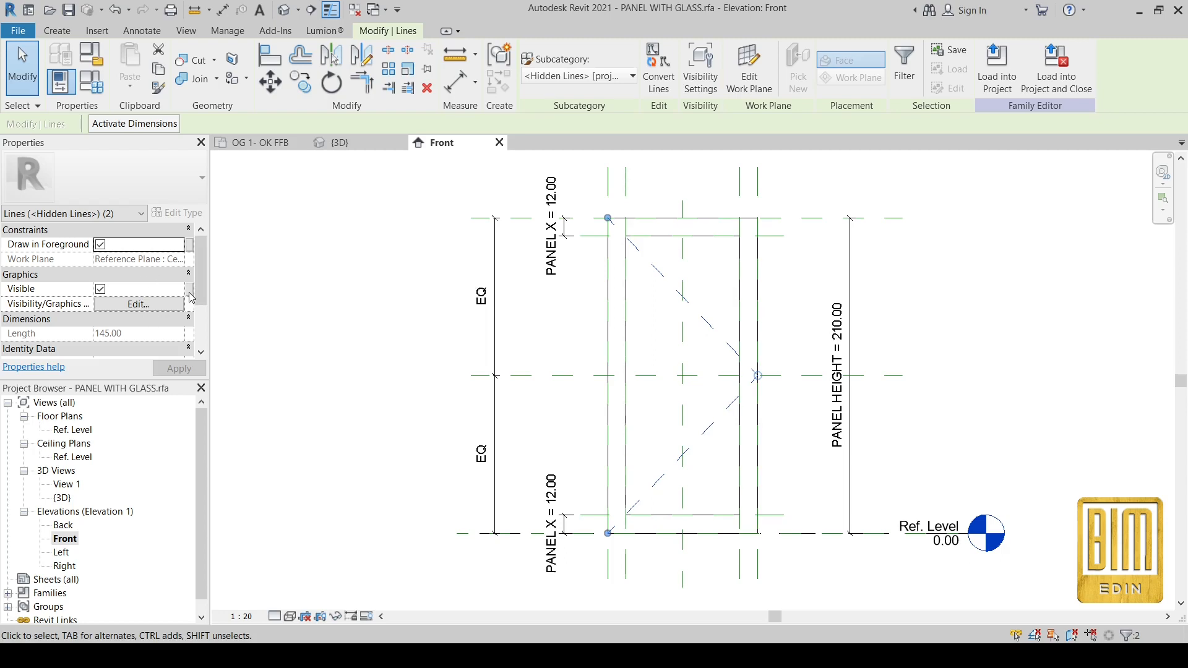
scroll(146, 309, down, 2)
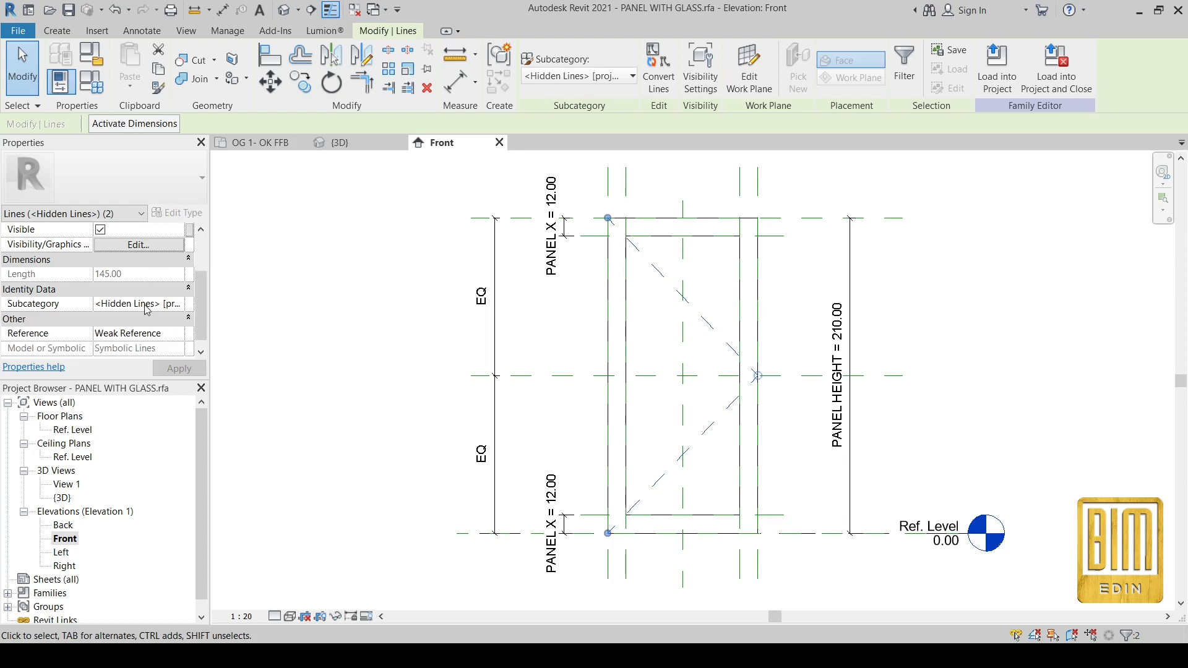
scroll(146, 309, up, 2)
click(189, 289)
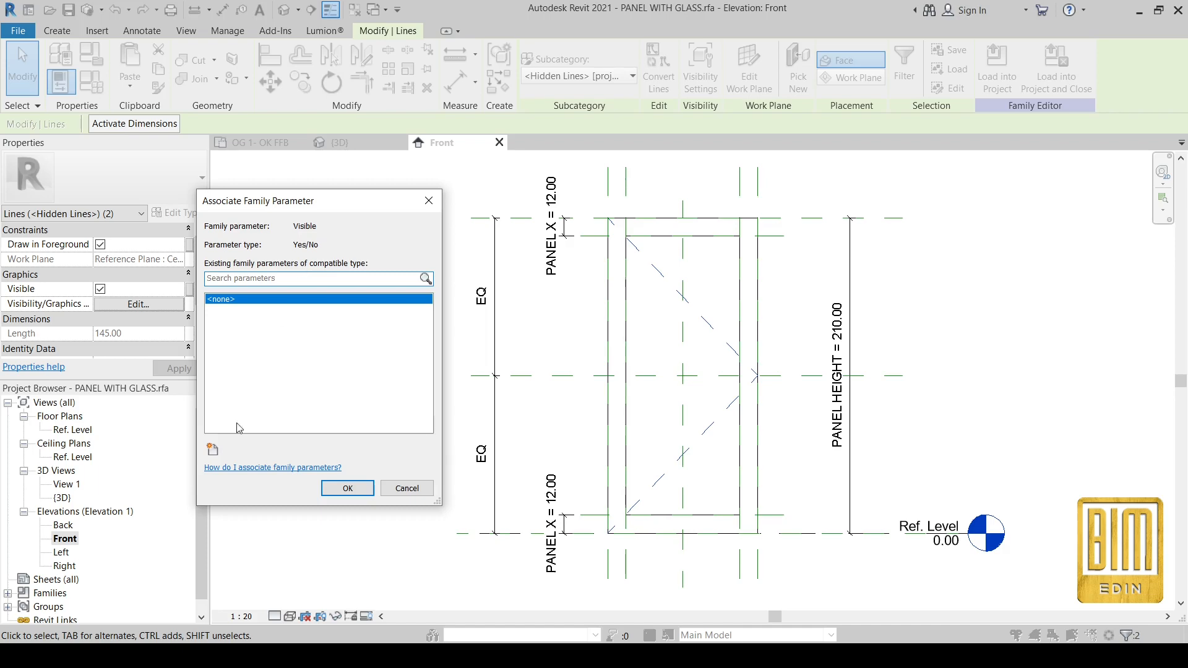
click(213, 449)
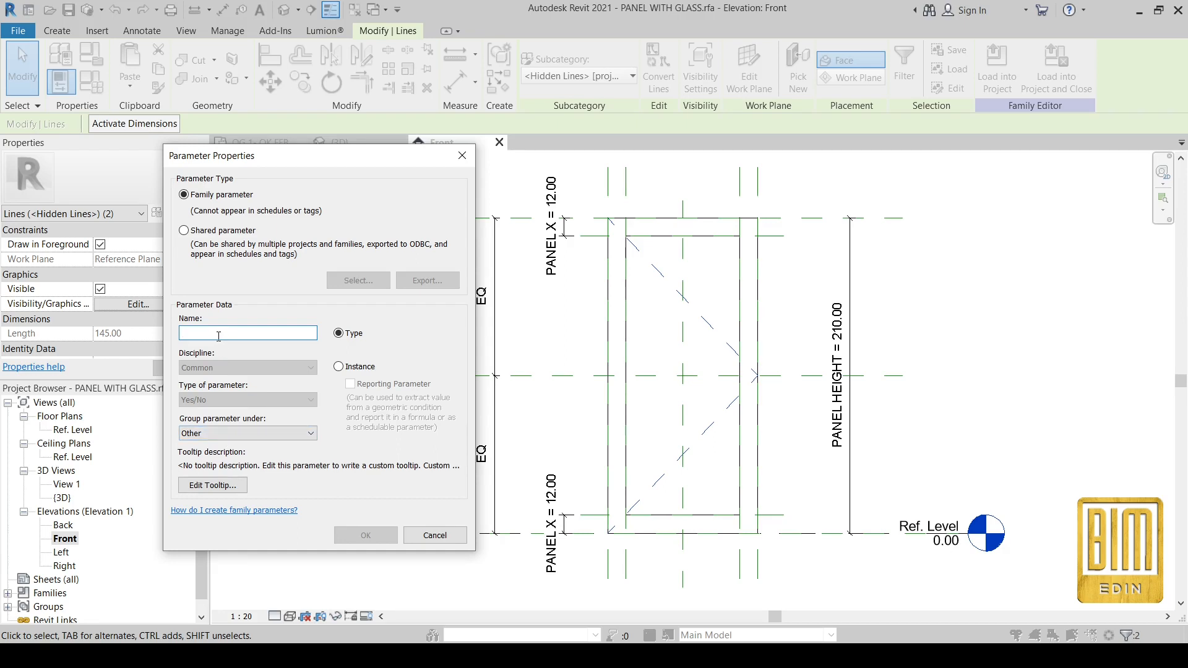
text(LEFT OPENING)
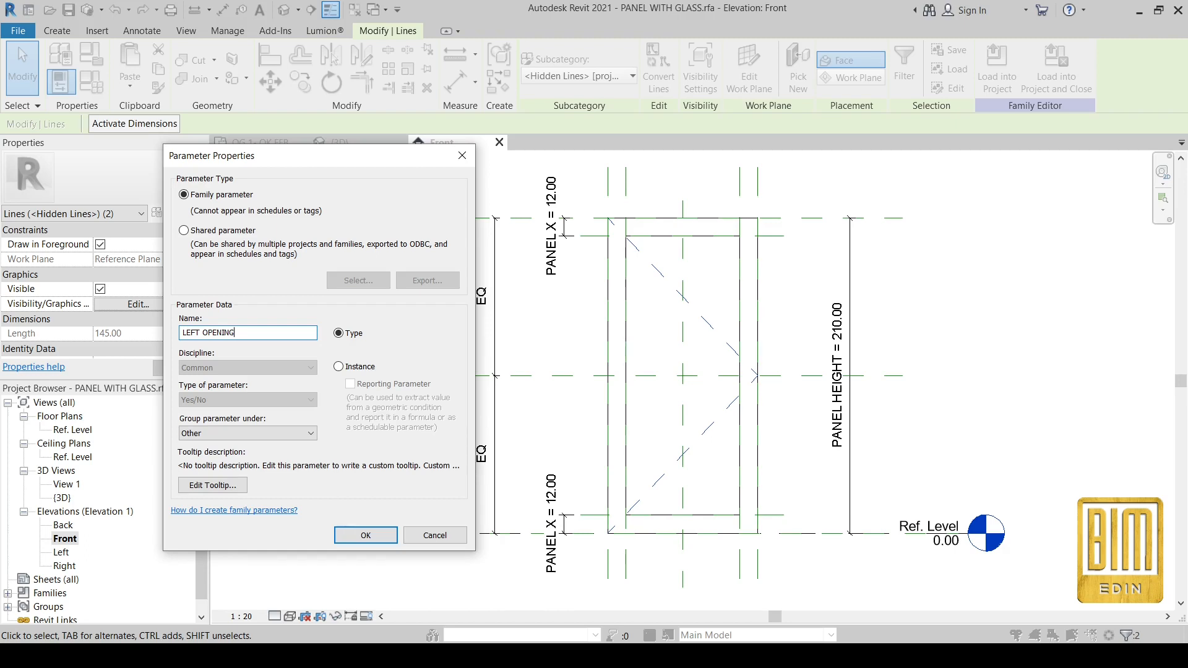
click(364, 536)
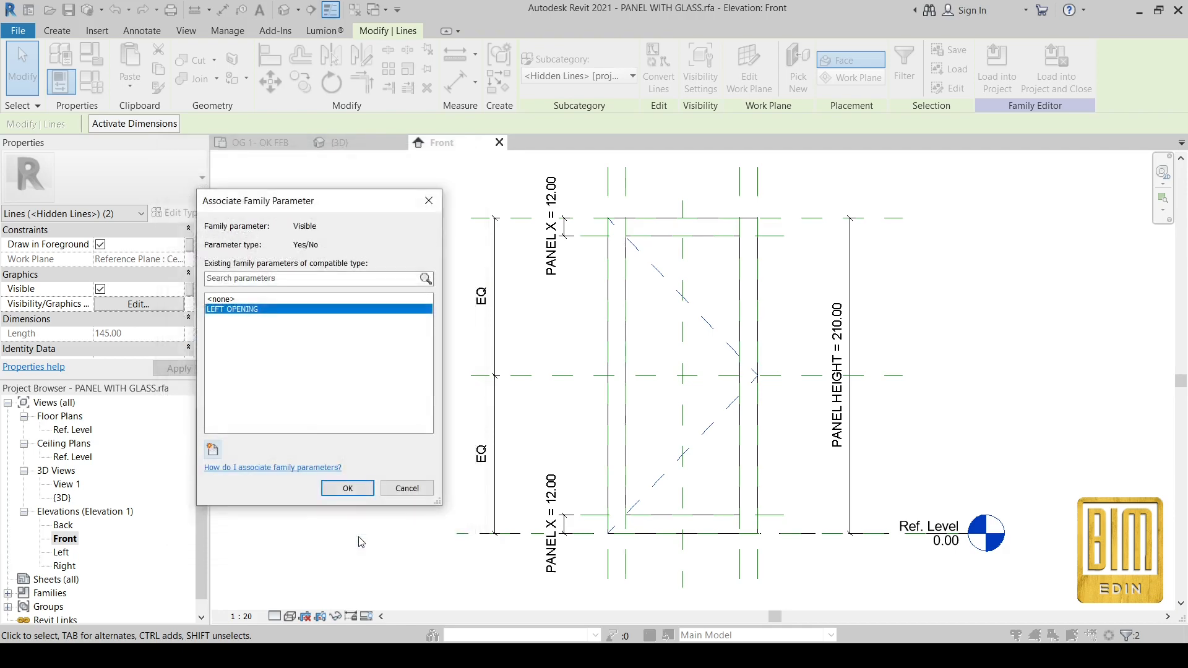
click(350, 491)
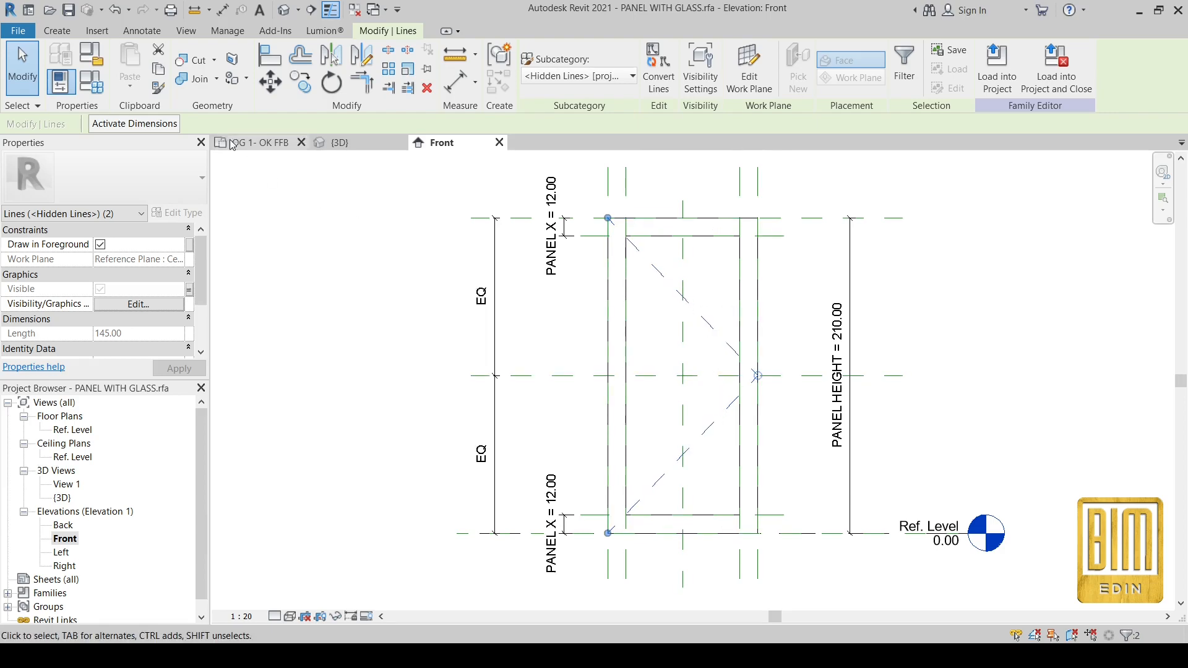
Switch LEFT OPENING off in the family types and turn Preview Visibility on in the Front elevation.
click(96, 87)
scroll(202, 333, down, 10)
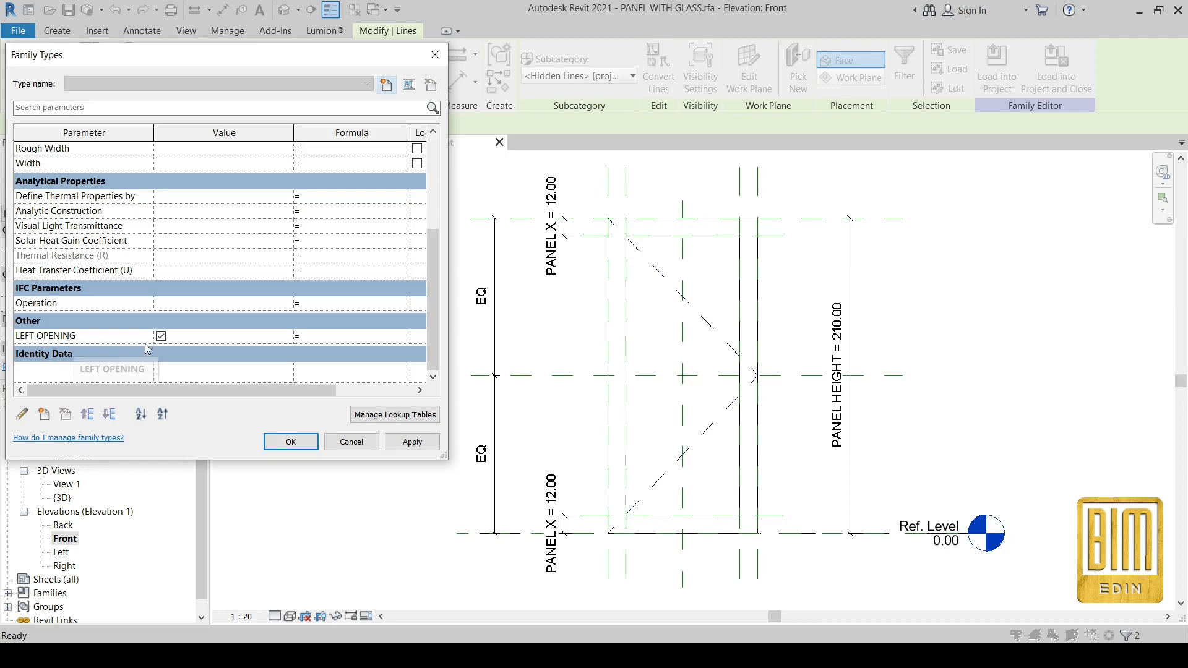
click(161, 337)
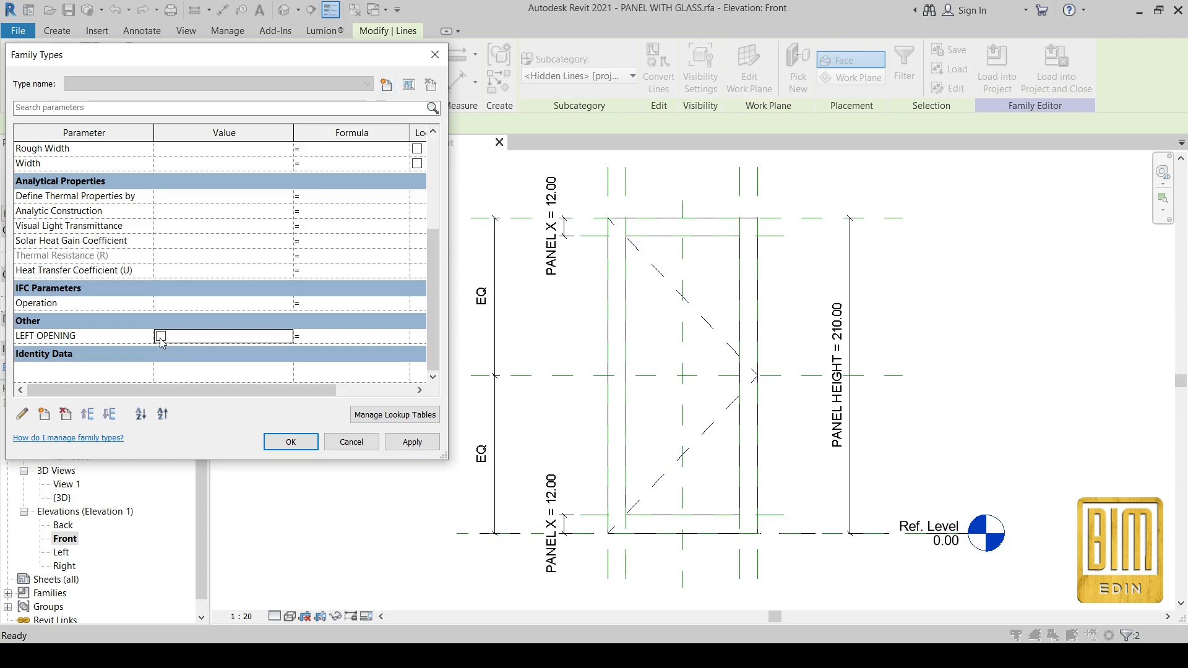
click(291, 442)
click(366, 616)
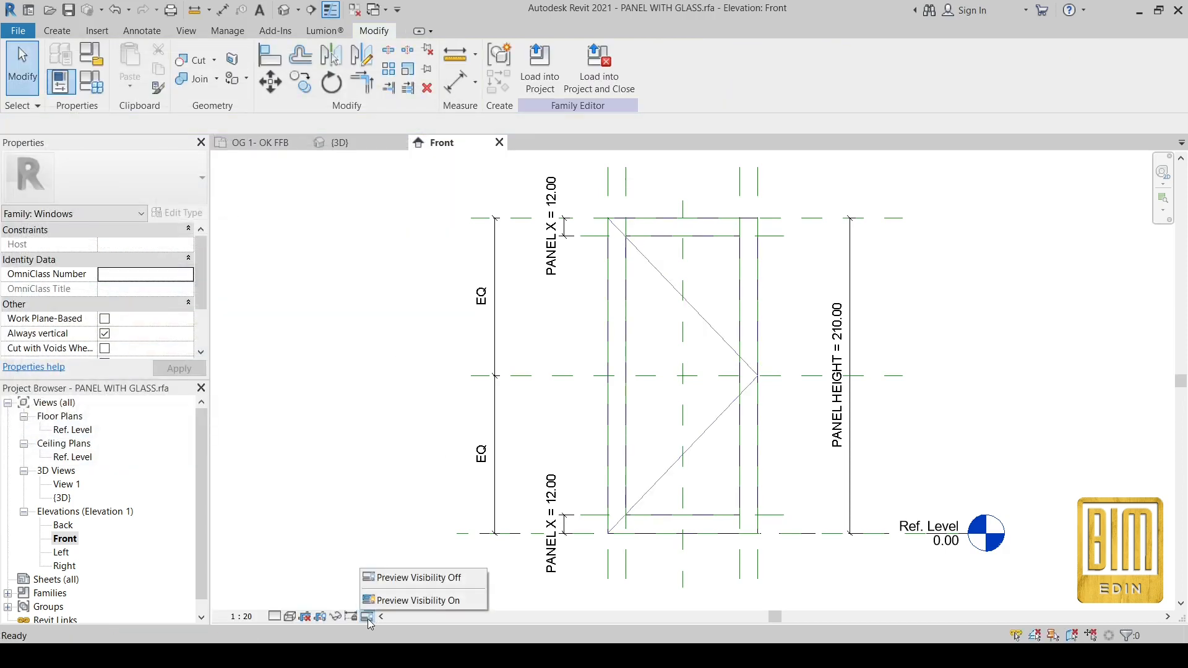
click(417, 600)
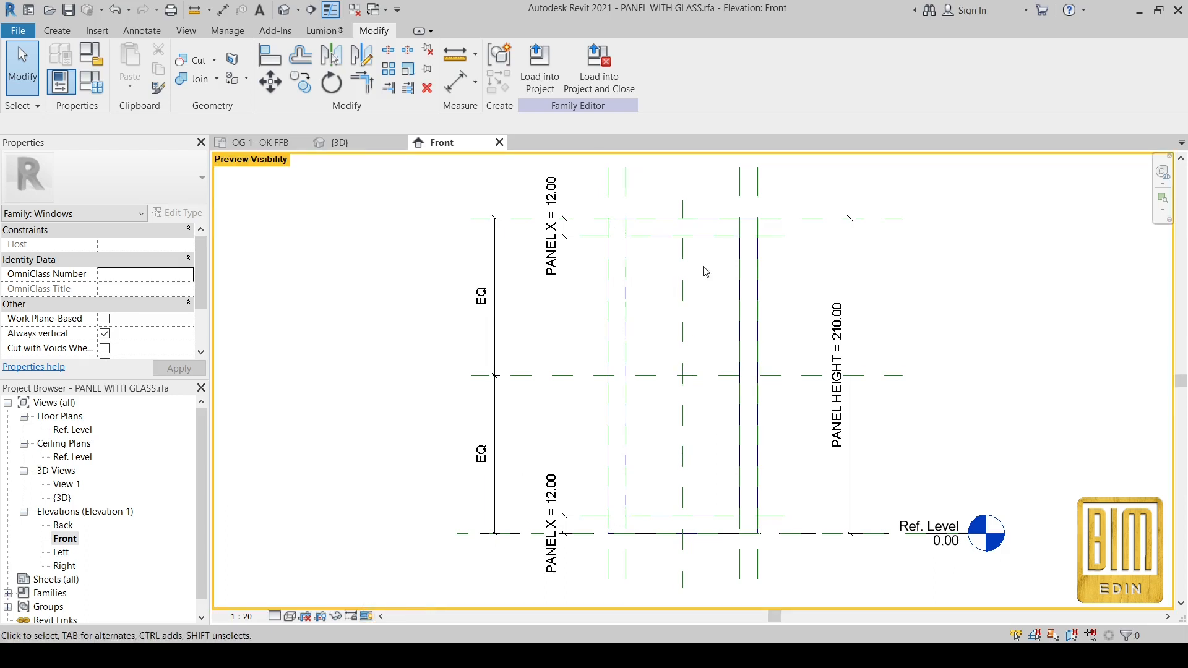
Switch the LEFT OPENING parameter back on in the family types and apply it.
click(91, 81)
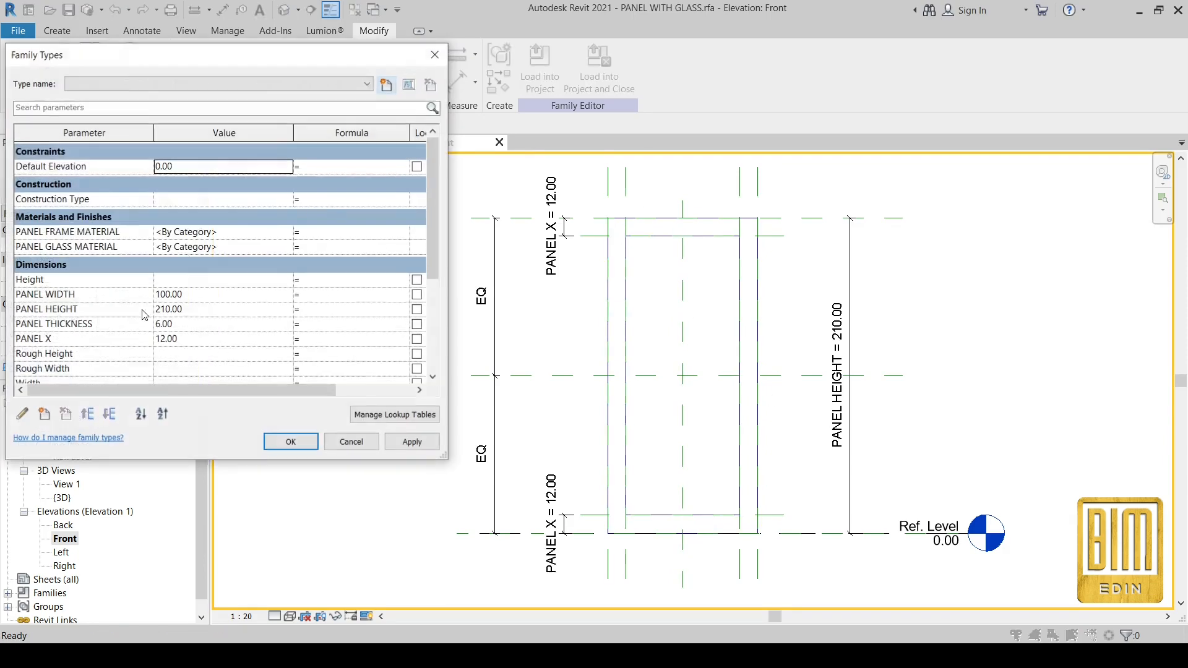
scroll(199, 342, down, 10)
click(161, 337)
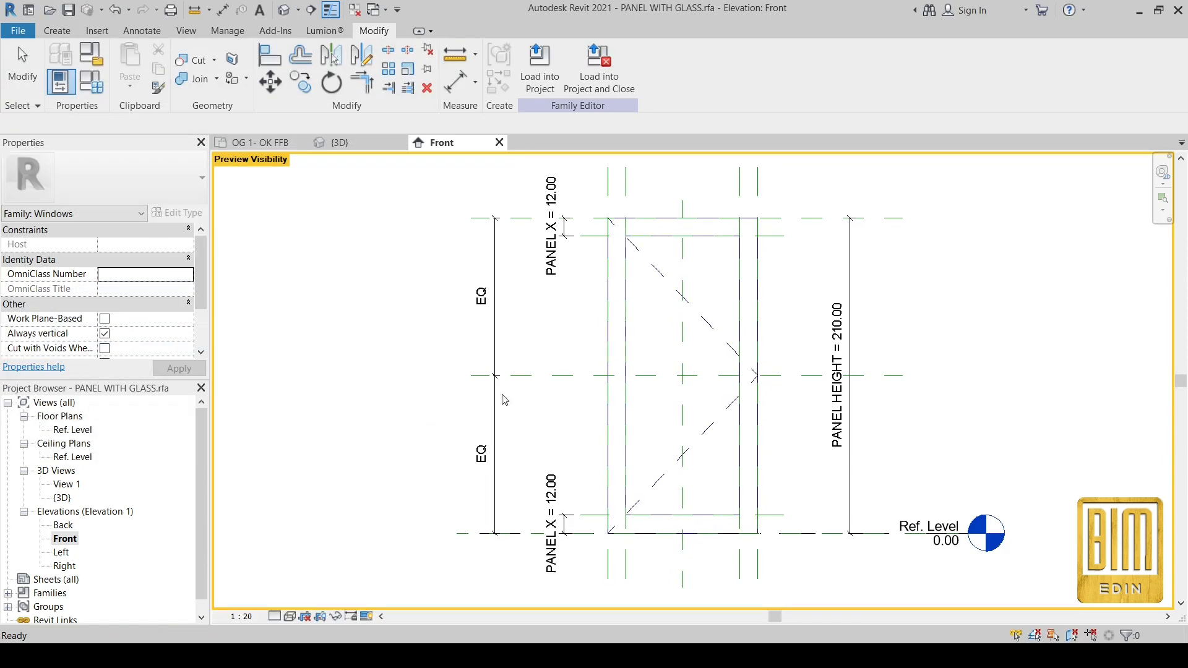
click(291, 442)
Switch the LEFT OPENING parameter off in the family types and confirm the change.
click(96, 89)
scroll(185, 278, down, 10)
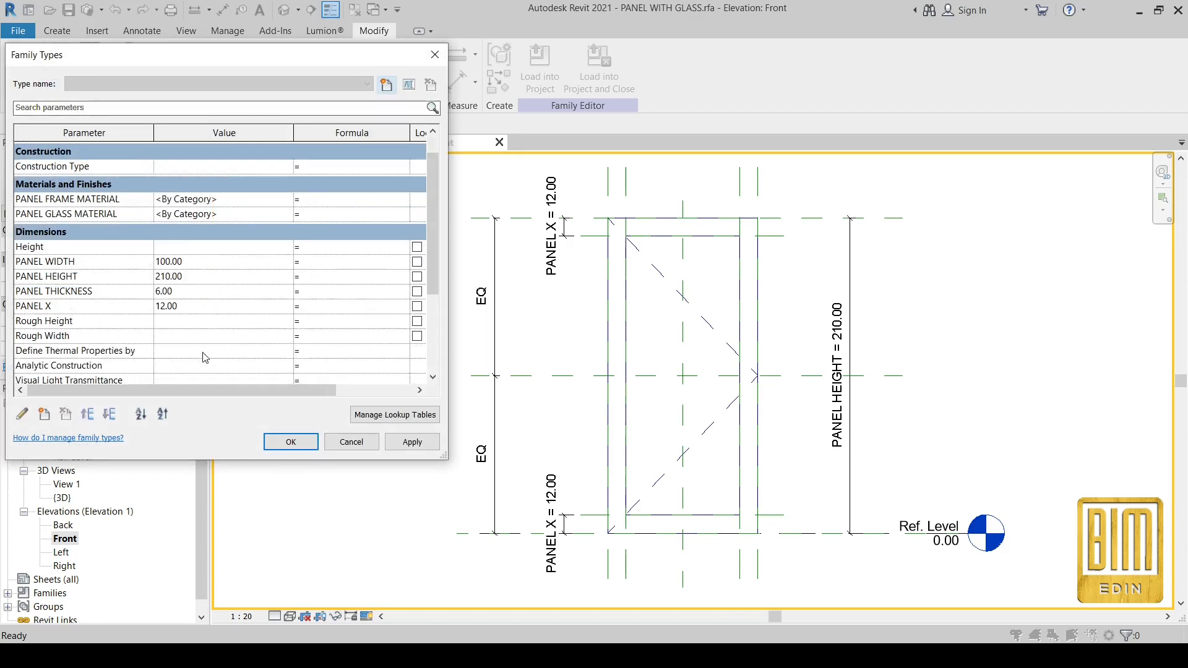
click(161, 336)
click(276, 441)
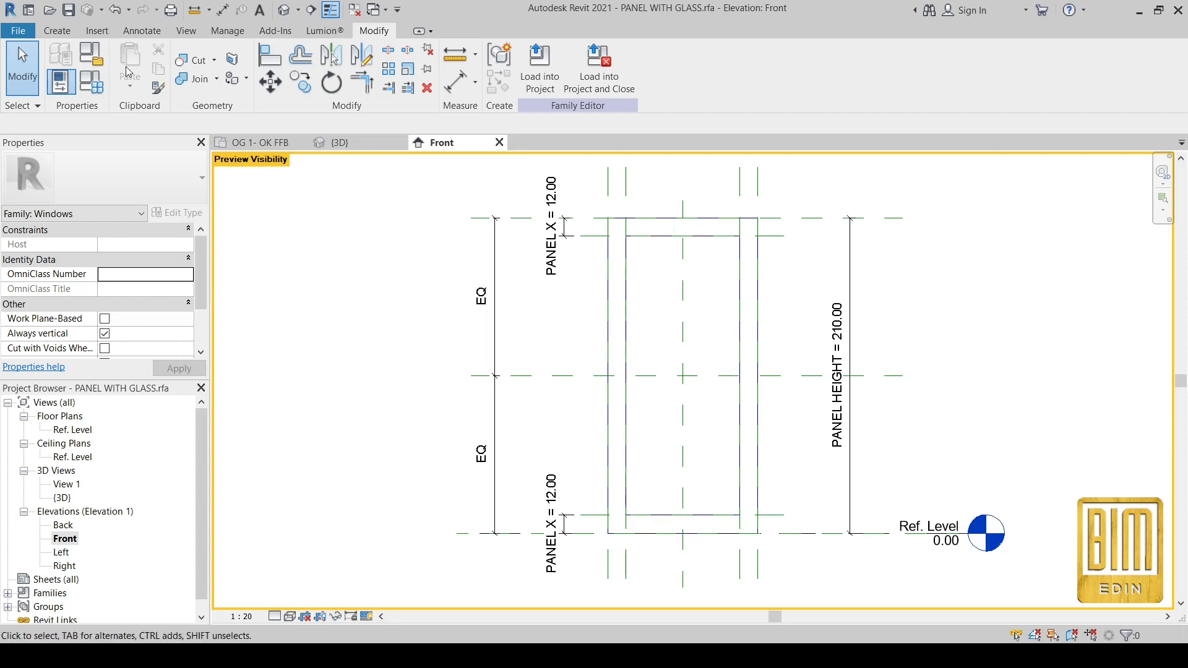
Draw chained hidden-line symbolic lines from the panel's upper-left corner to the right edge's midpoint and on to the lower-left corner.
click(137, 36)
click(247, 59)
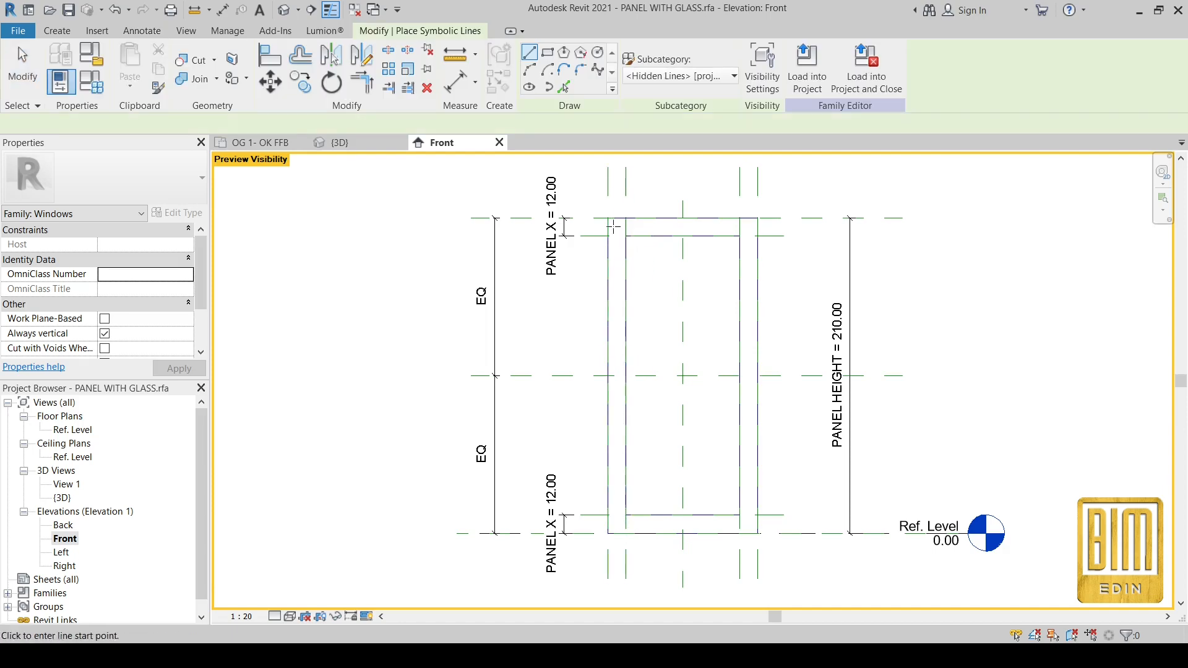
click(609, 218)
click(757, 376)
scroll(756, 379, up, 3)
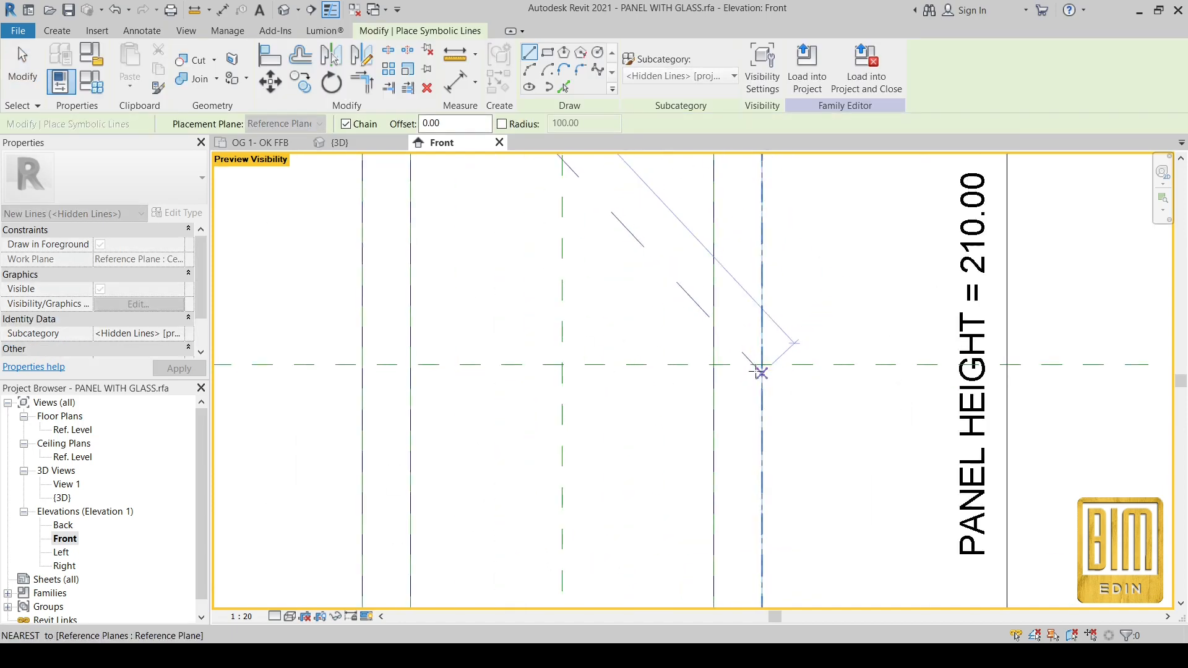
scroll(721, 329, down, 3)
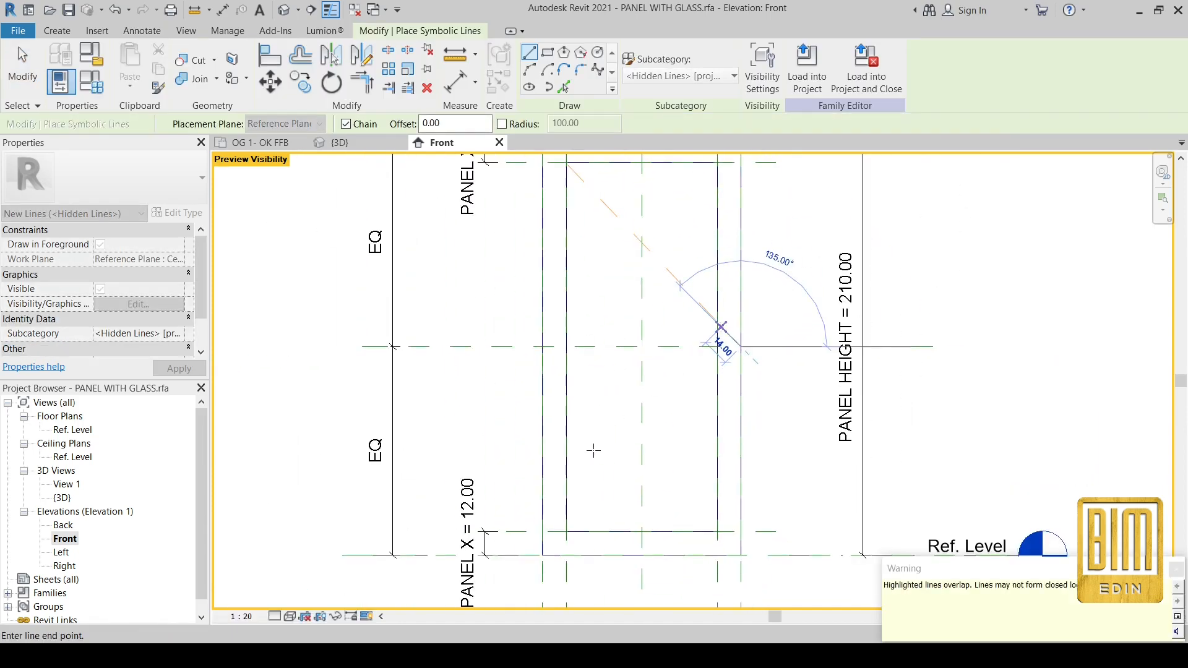
click(540, 554)
key(Escape)
key(Escape)
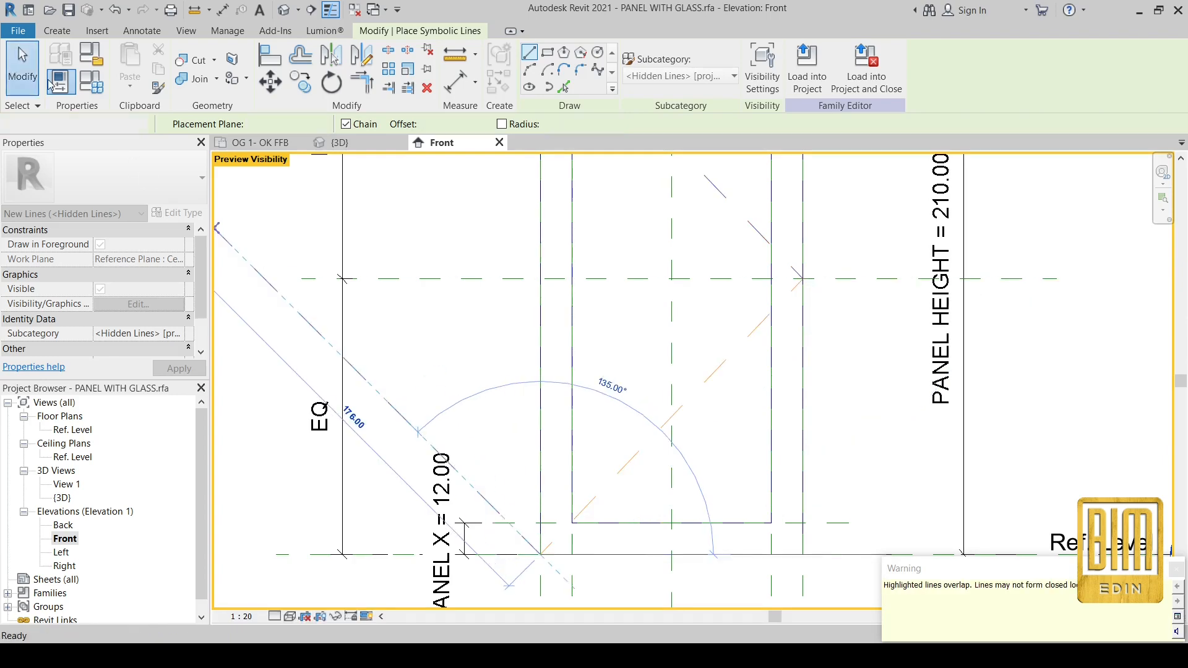
click(747, 220)
scroll(545, 527, down, 3)
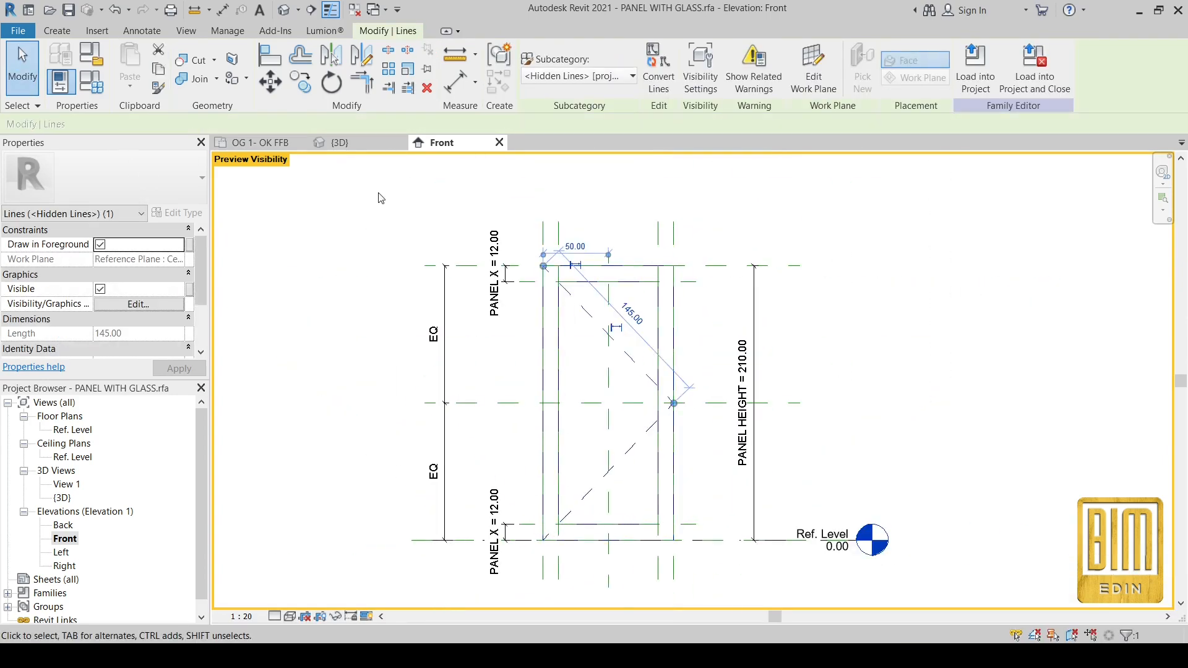
Draw two more symbolic lines from the panel's lower-left corner to the top edge's midpoint and down to the lower-right corner.
click(142, 30)
click(252, 60)
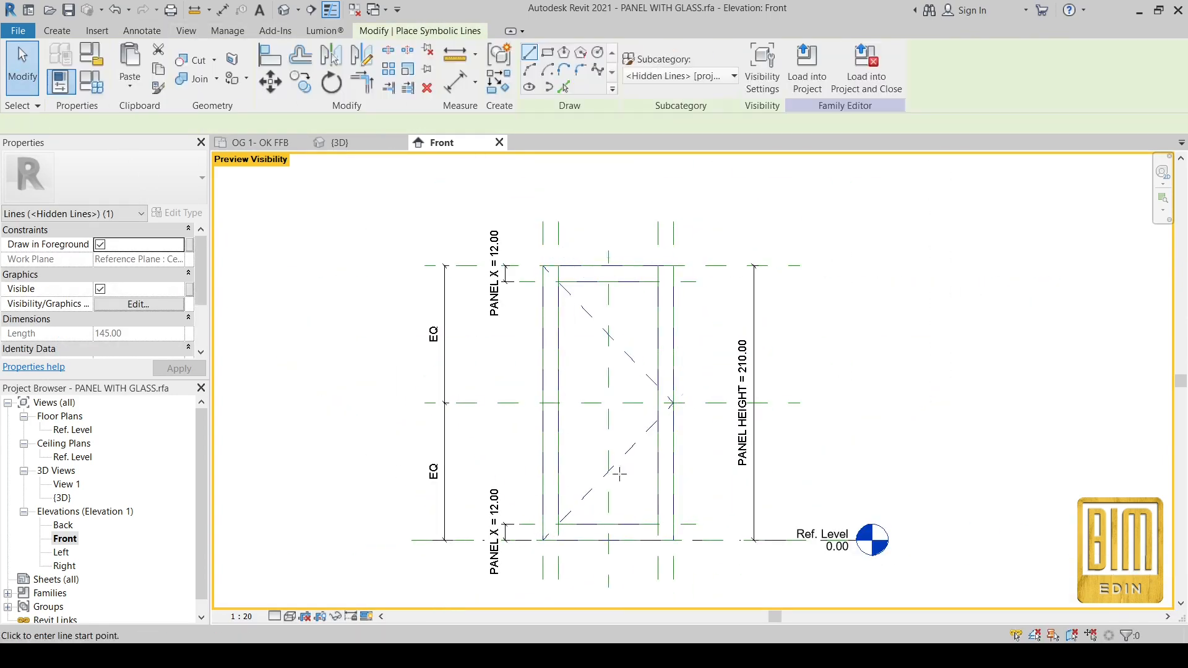
scroll(547, 541, up, 2)
click(536, 543)
scroll(547, 524, down, 2)
scroll(586, 259, up, 1)
middle_drag(591, 247, 572, 351)
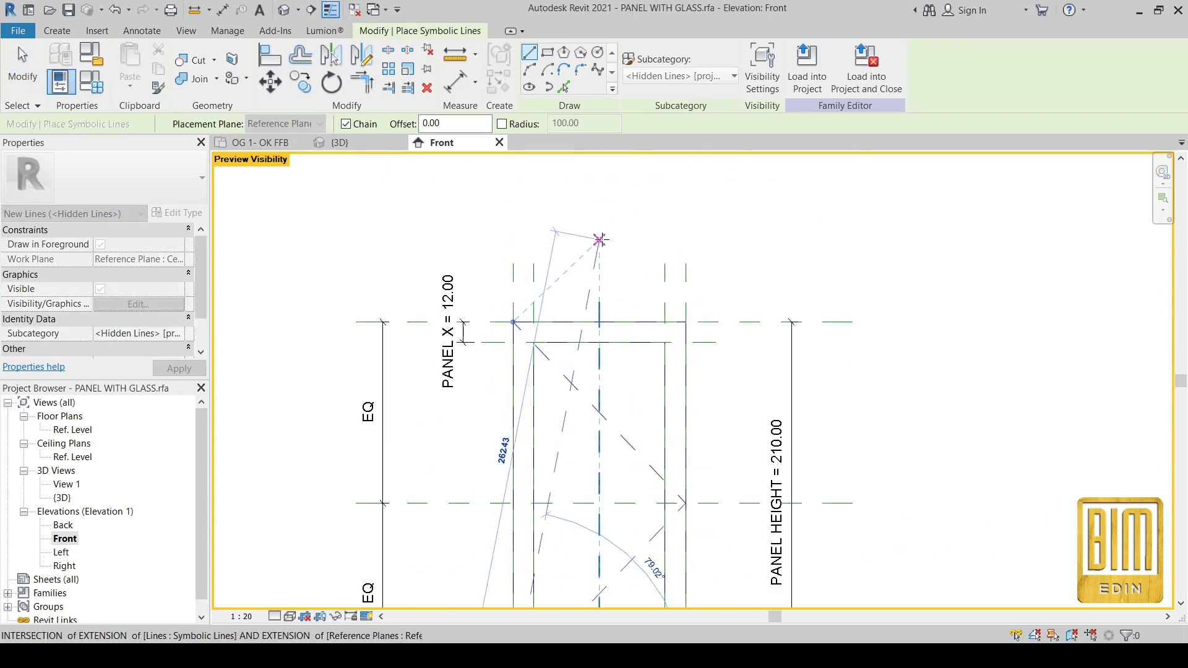
click(599, 322)
scroll(598, 321, down, 3)
scroll(646, 501, up, 3)
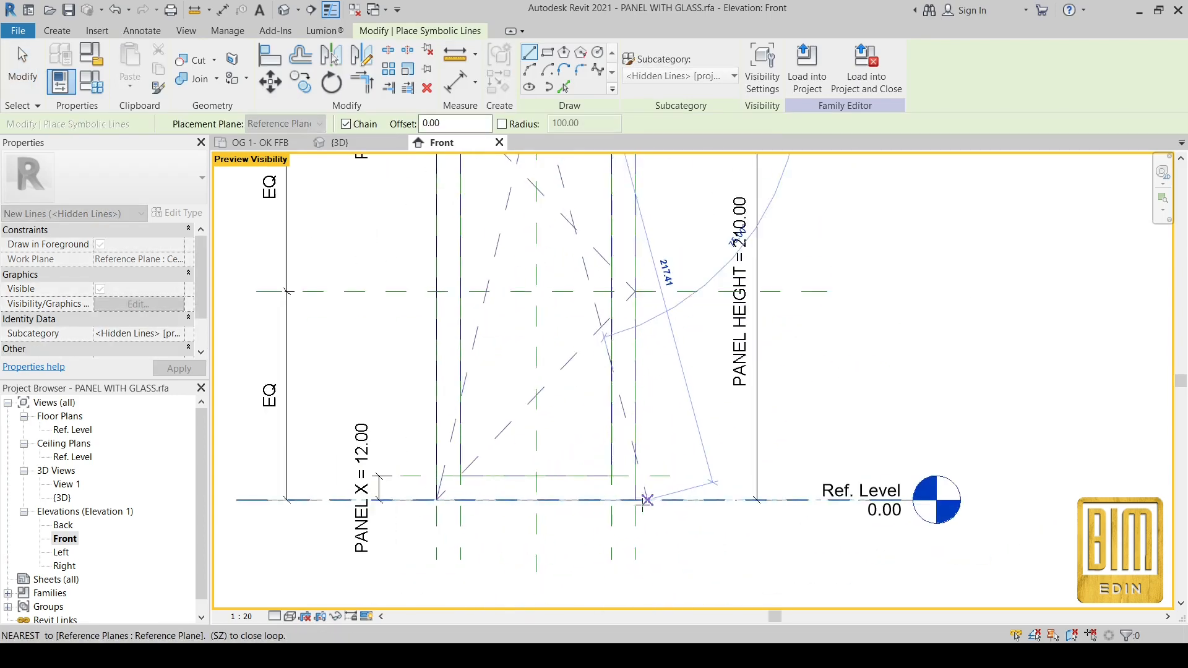
click(635, 499)
key(Escape)
key(Escape)
scroll(527, 280, down, 3)
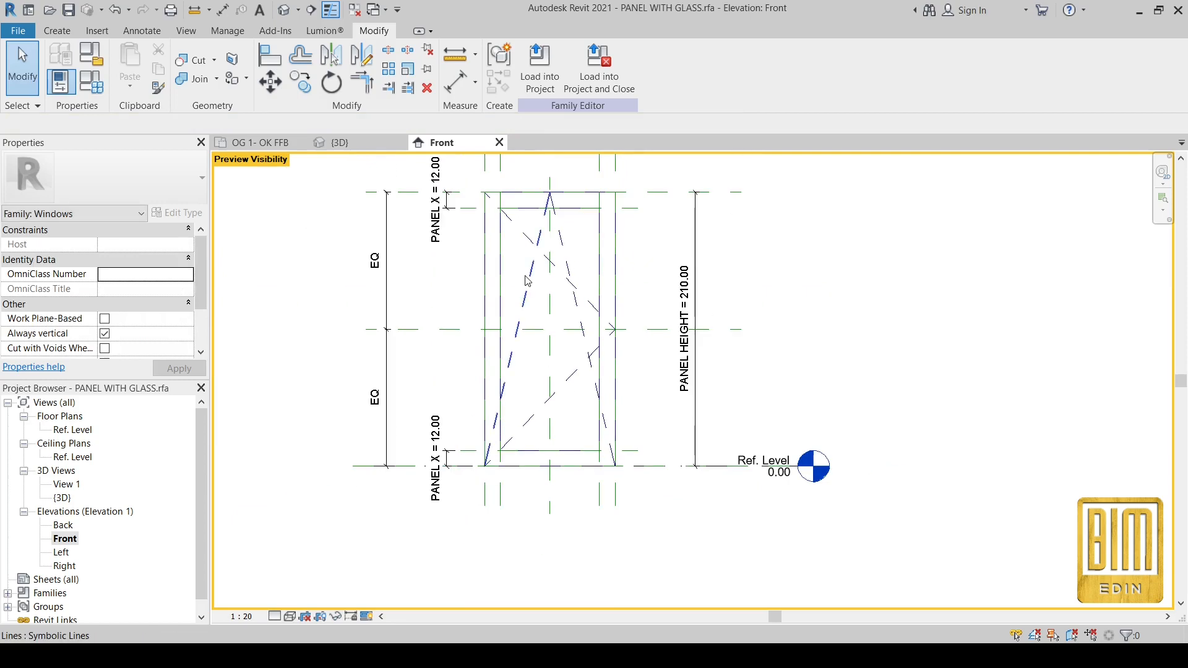
Associate the visibility of all four symbolic lines with a new Yes/No family type parameter named LEFT OPENING 2.
click(527, 281)
ctrl+click(578, 306)
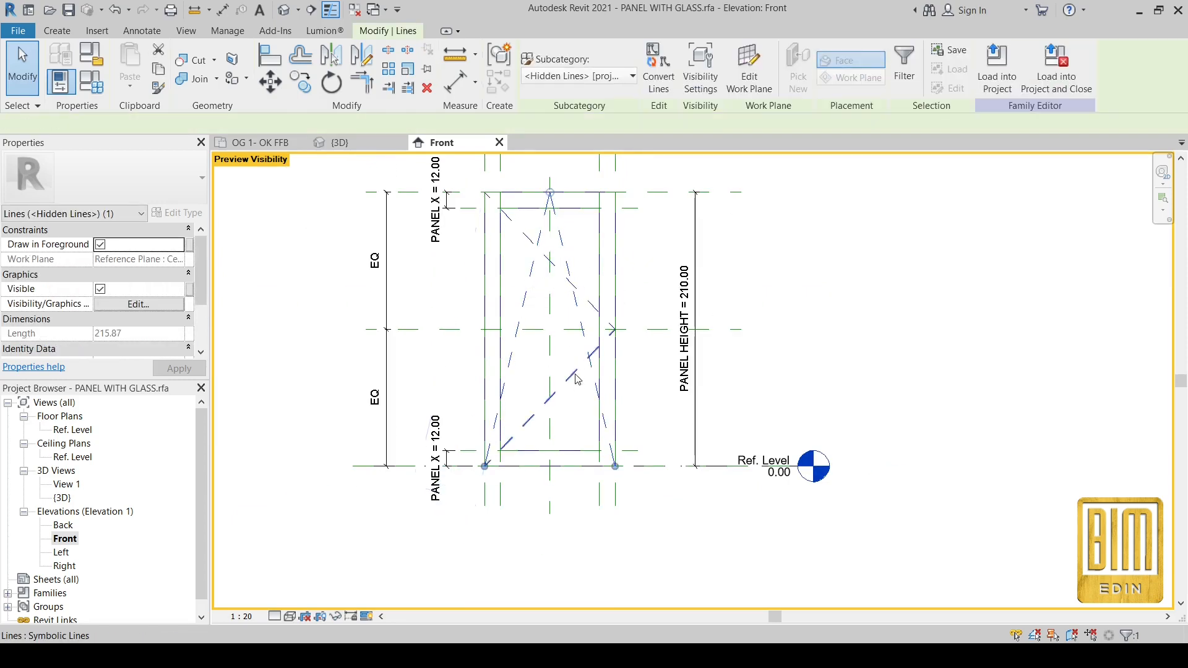
ctrl+click(578, 368)
ctrl+click(587, 299)
scroll(537, 262, up, 3)
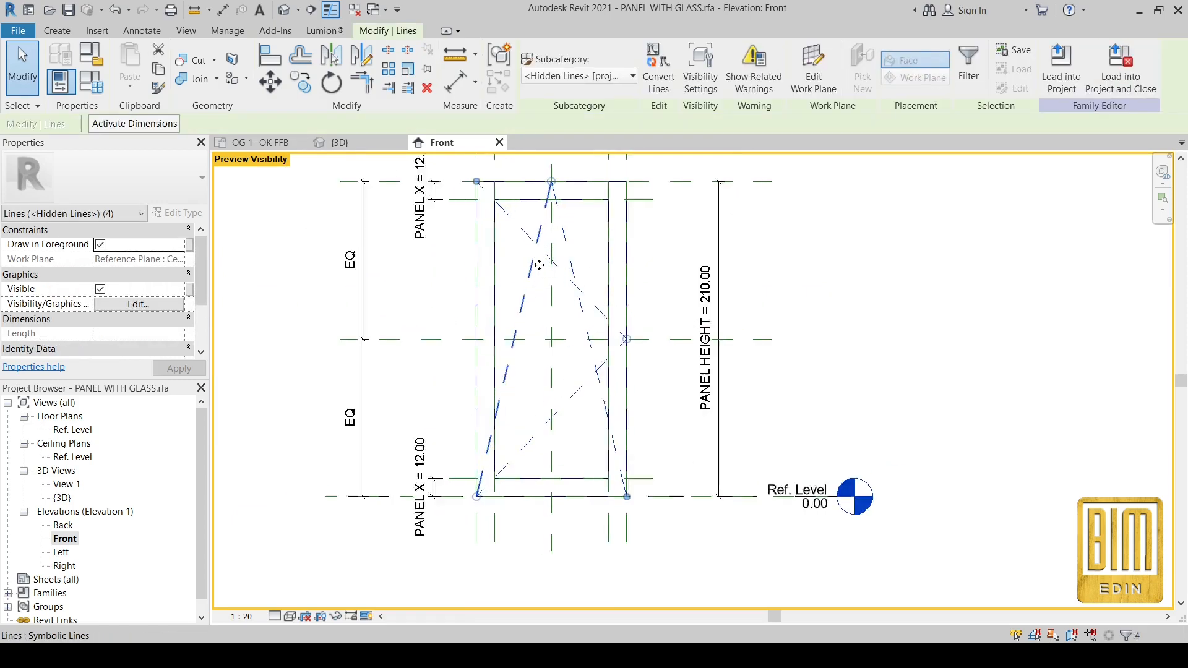
scroll(576, 414, down, 2)
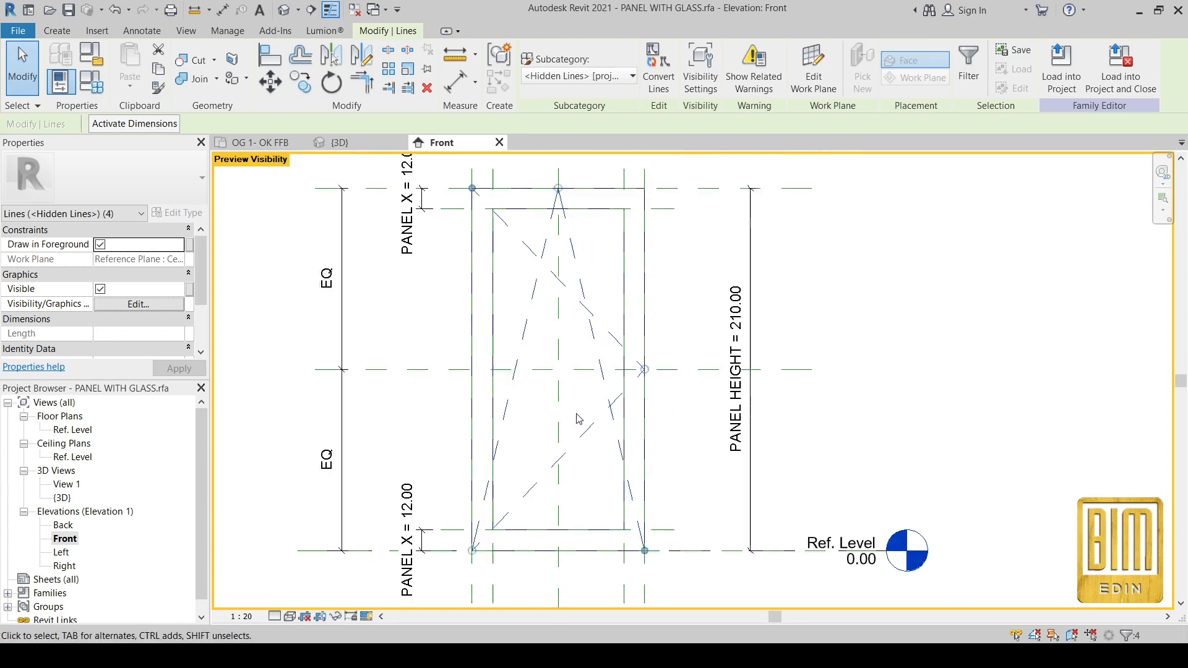
scroll(577, 234, up, 2)
scroll(578, 237, down, 2)
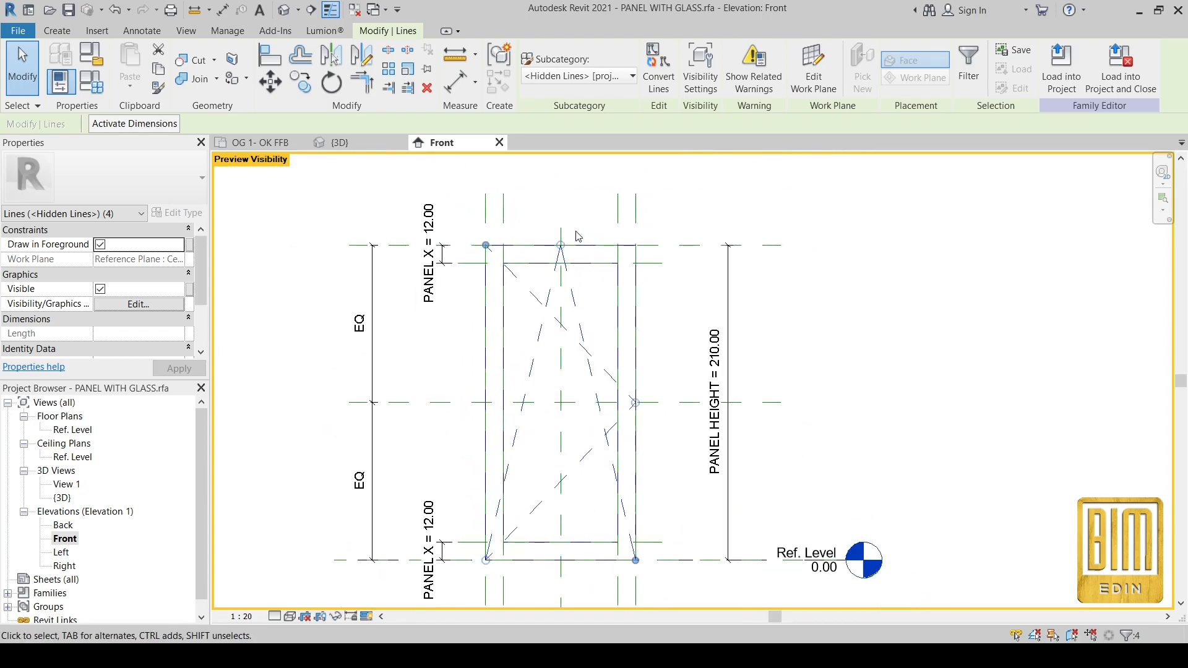
click(189, 290)
click(213, 449)
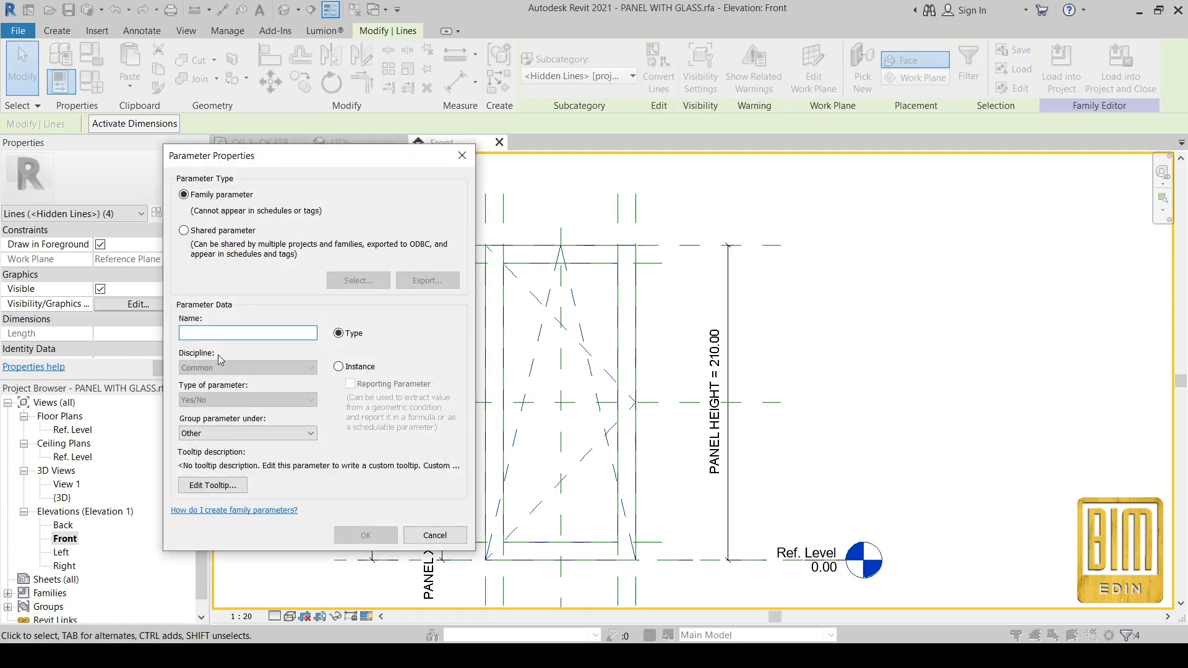
text(Li)
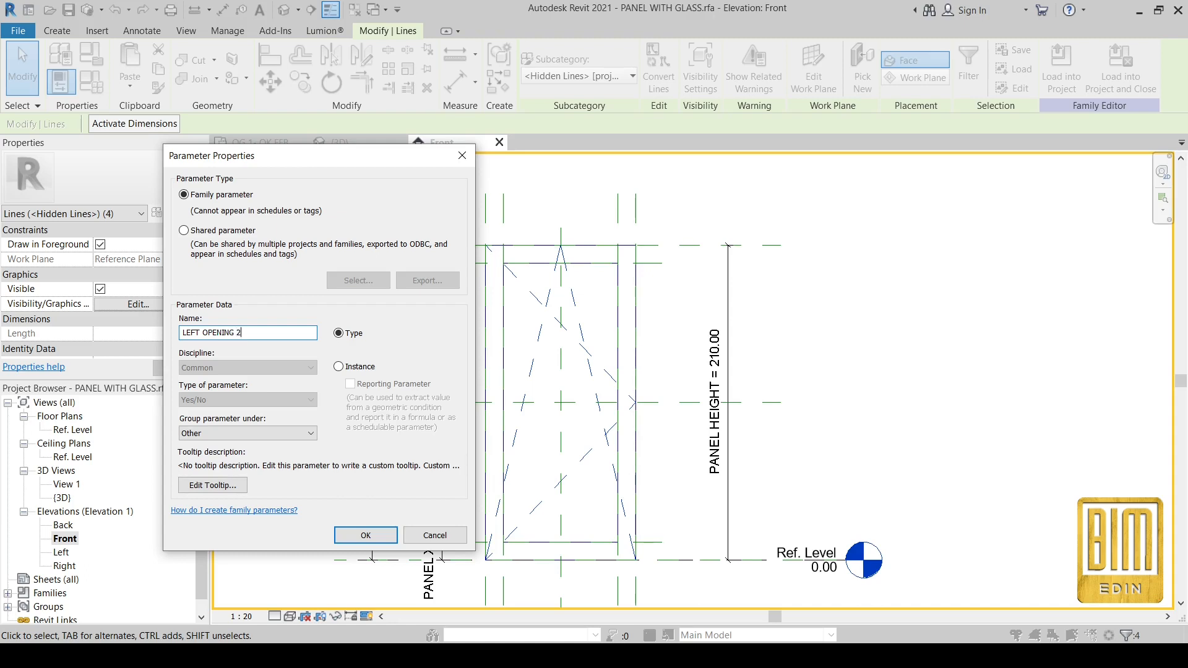
click(378, 537)
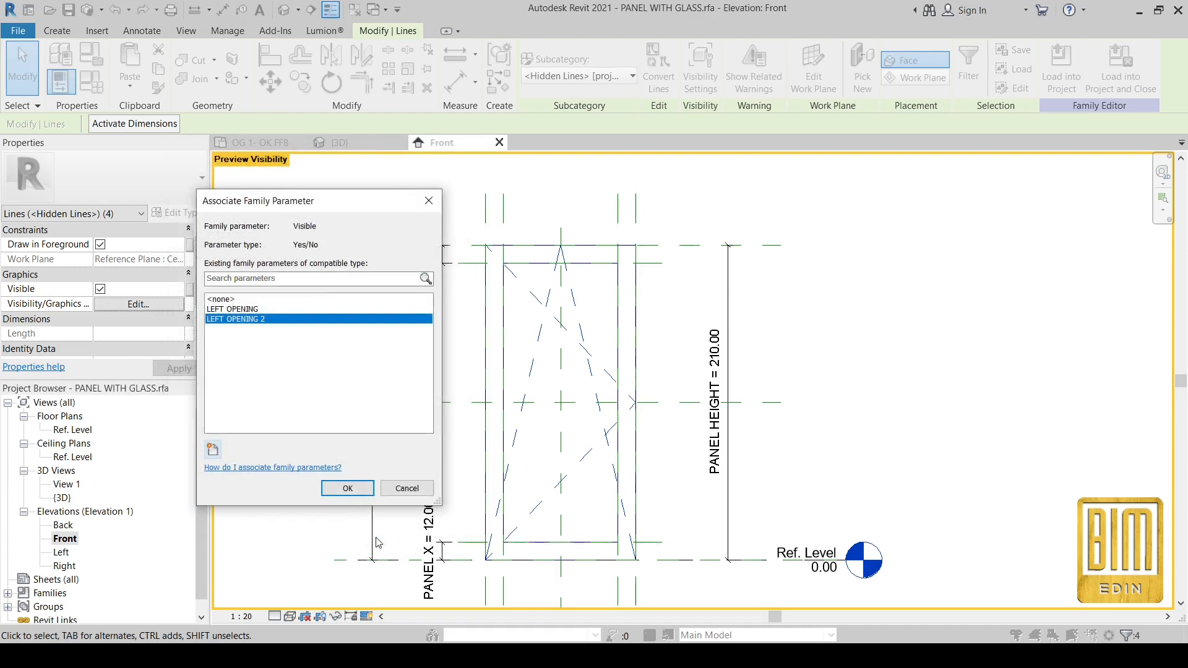
click(348, 488)
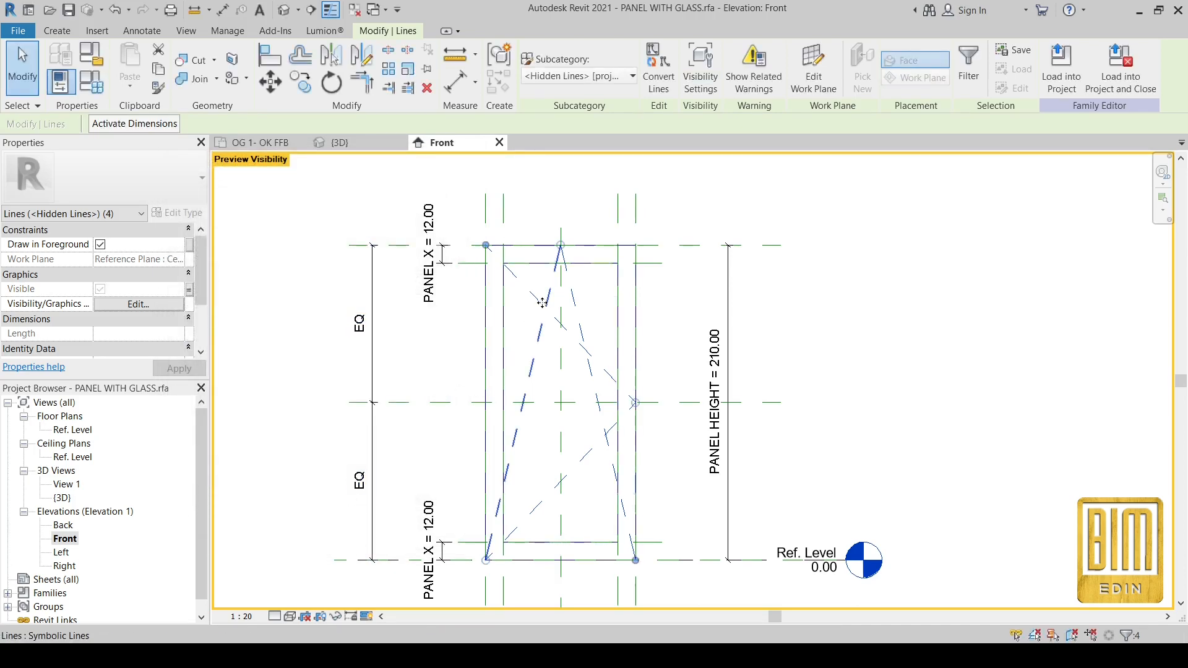
Switch the LEFT OPENING 2 parameter off in the family types and confirm it.
click(91, 84)
scroll(186, 334, down, 5)
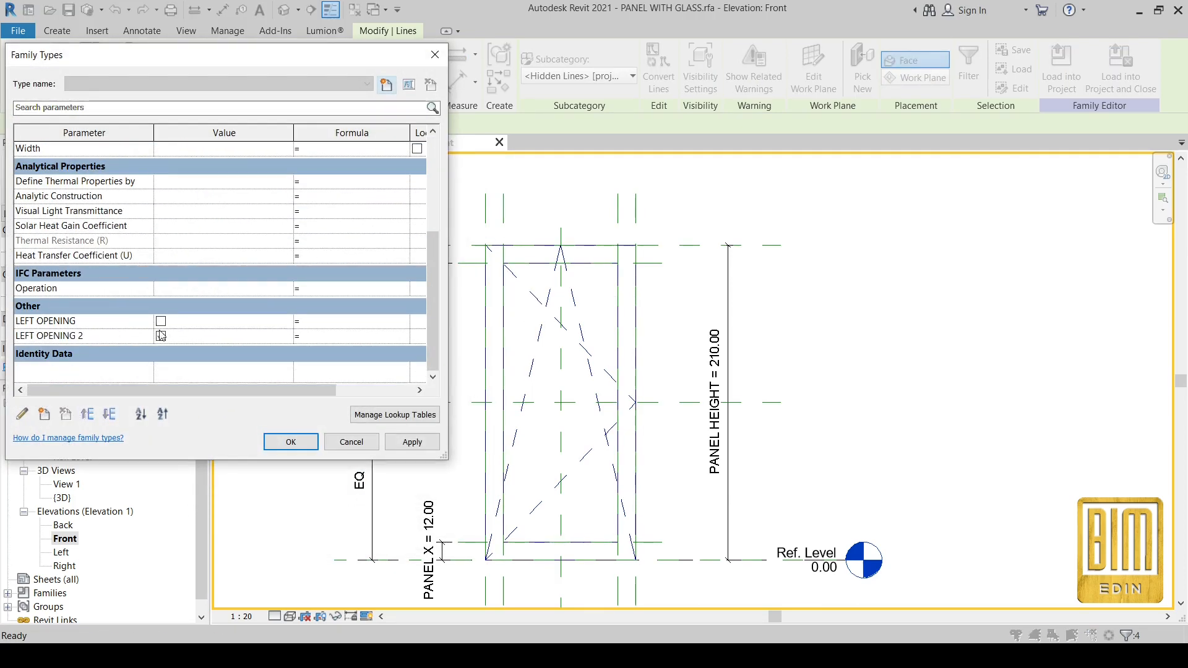
click(168, 340)
click(291, 441)
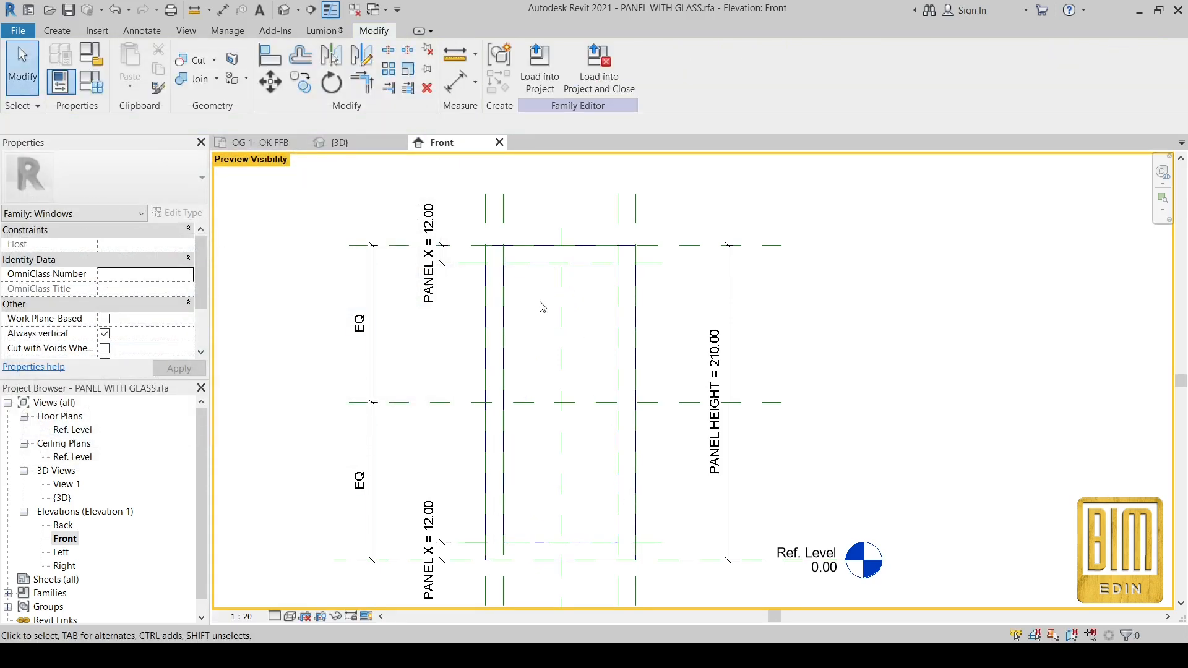
Draw chained symbolic lines from the panel's upper-right corner to the left edge's midpoint and on to the lower-right corner.
click(57, 31)
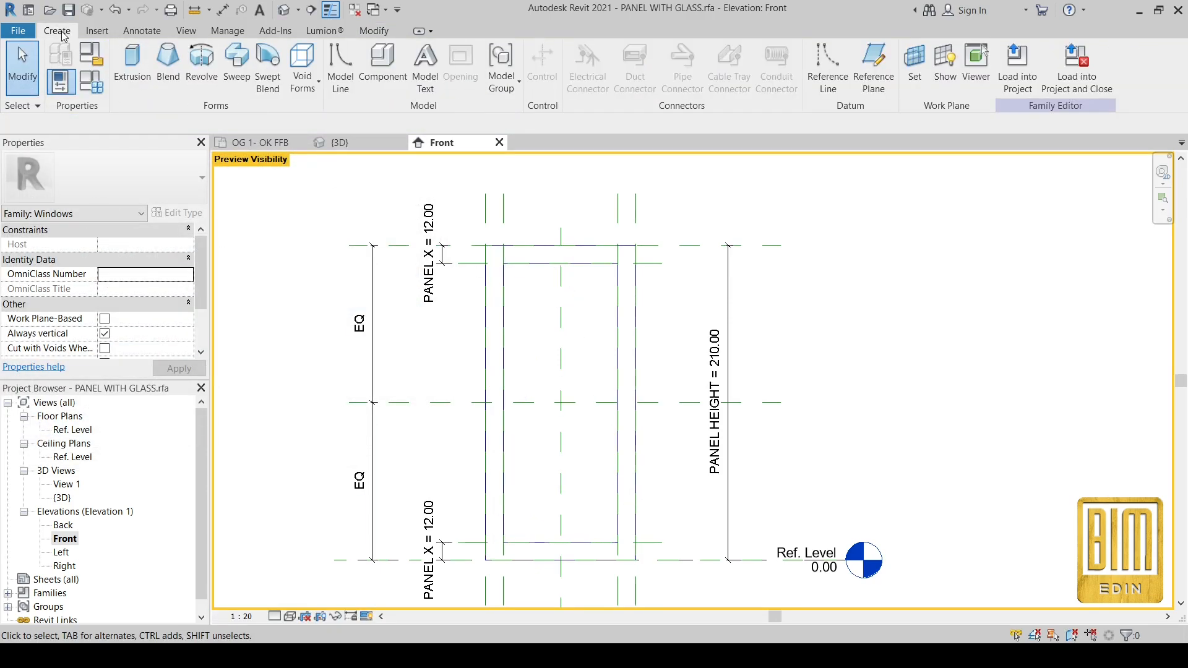
click(159, 32)
click(253, 62)
scroll(636, 246, up, 2)
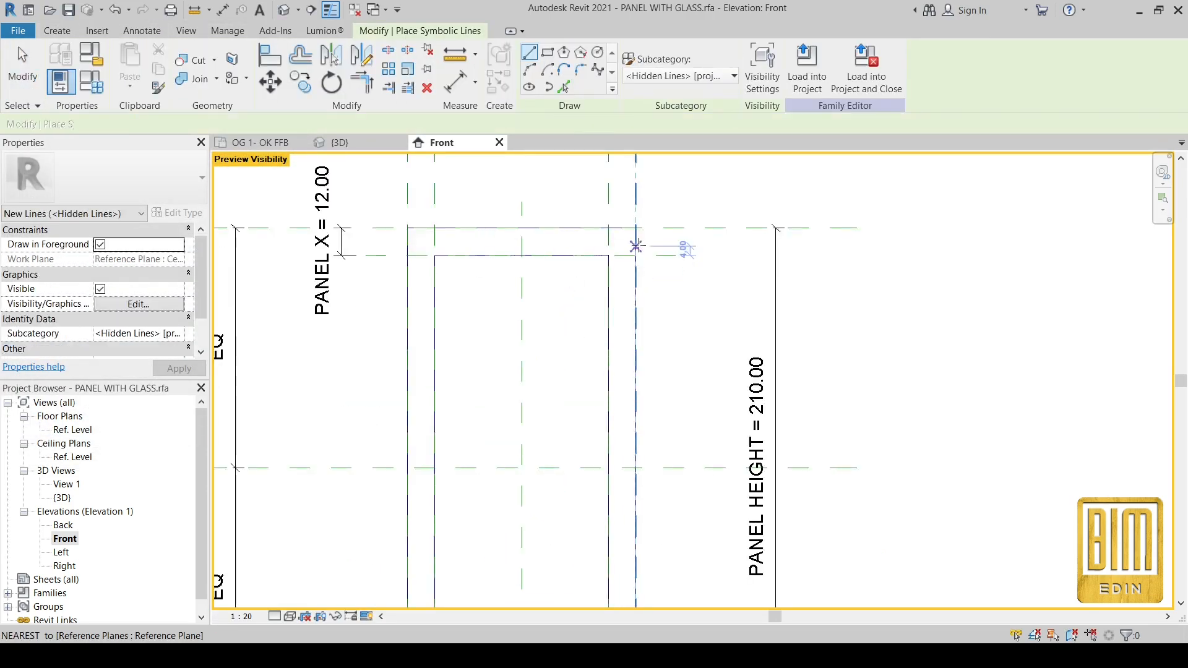
click(636, 228)
scroll(629, 232, down, 2)
scroll(465, 384, up, 3)
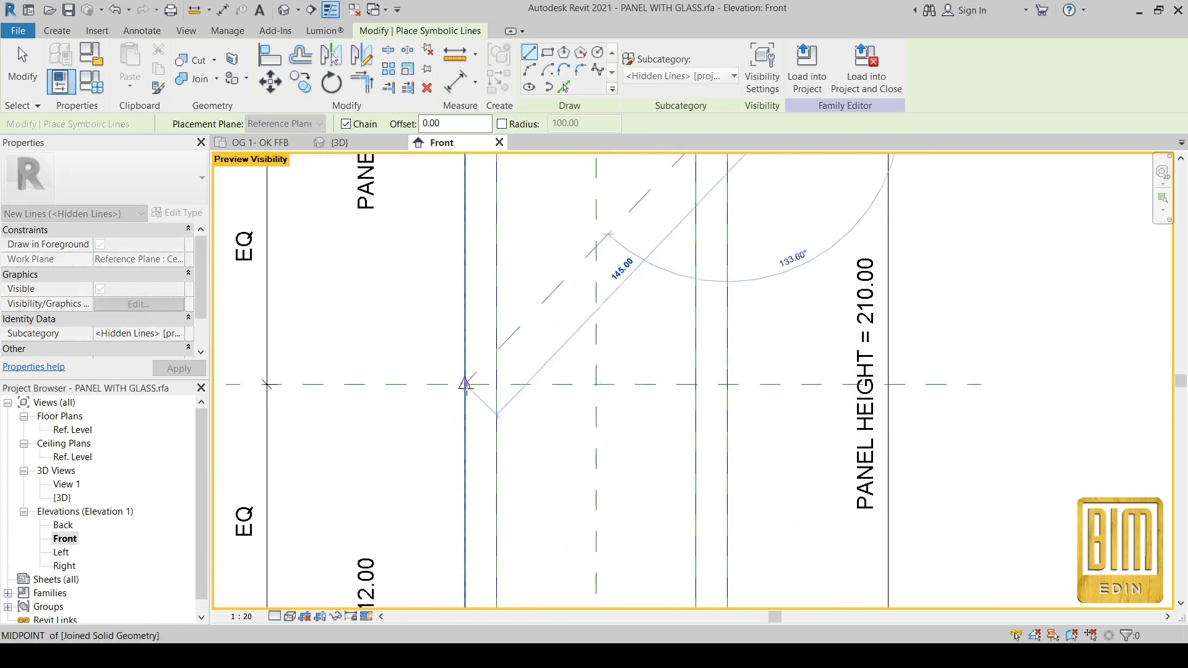
scroll(467, 382, down, 2)
scroll(545, 402, up, 3)
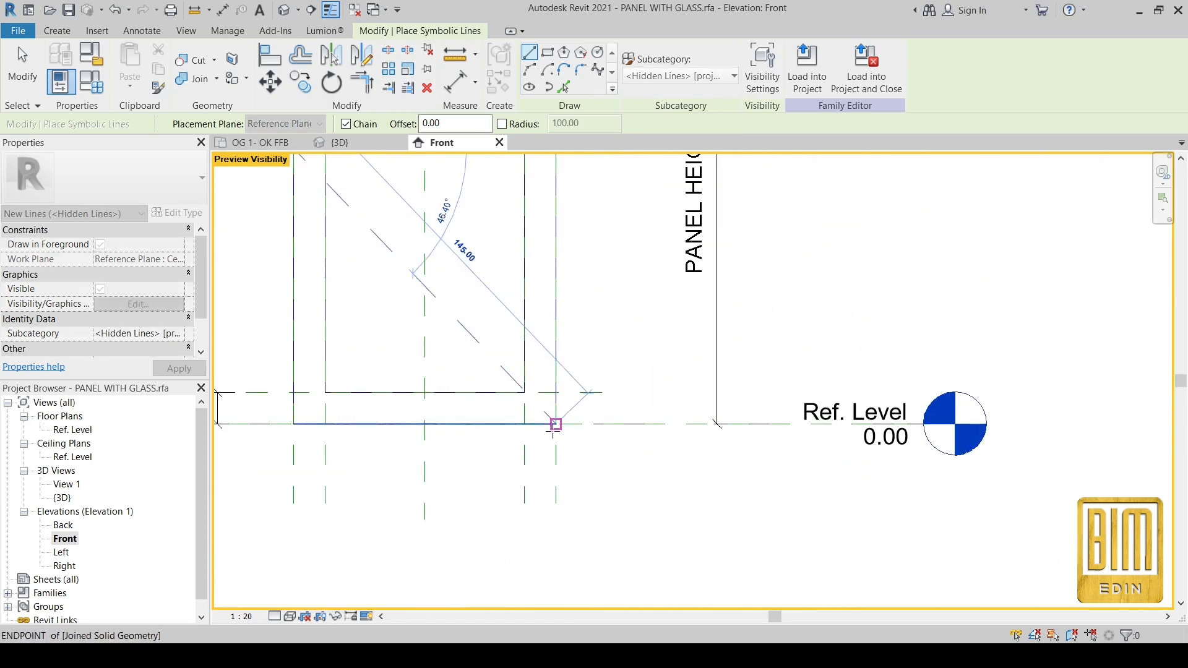
scroll(555, 426, up, 2)
click(556, 424)
scroll(557, 421, down, 4)
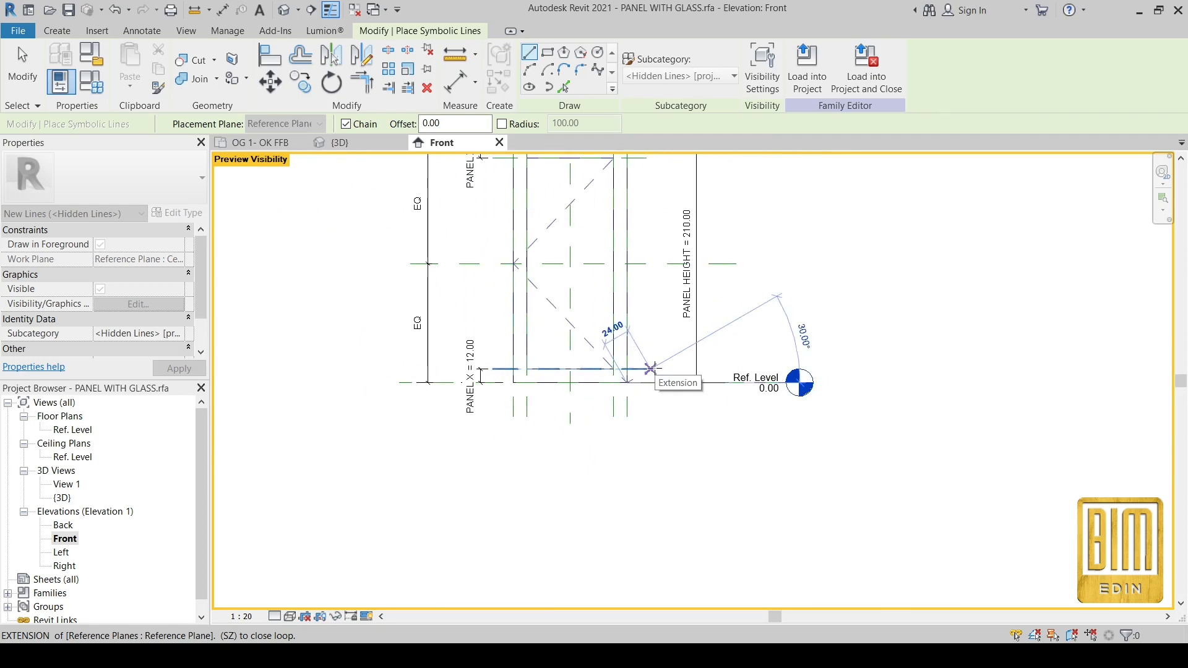
scroll(650, 368, down, 2)
click(23, 65)
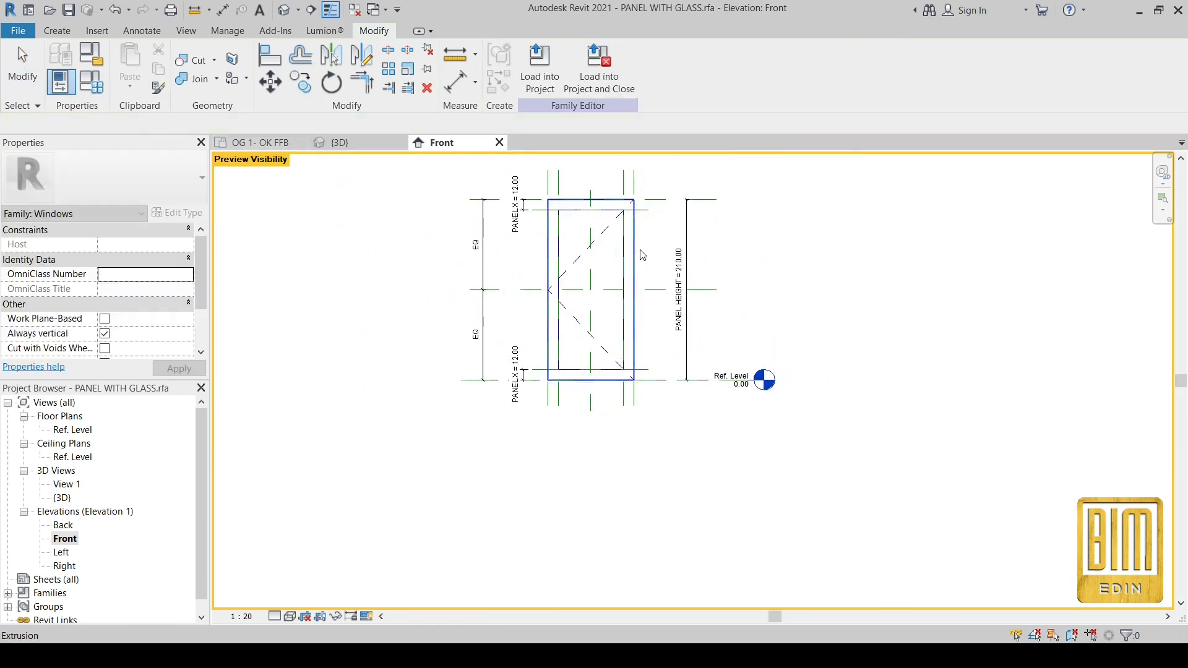
Inspect the Center (Left/Right) reference plane in the Ref. Level floor plan and return to the Front elevation.
click(591, 244)
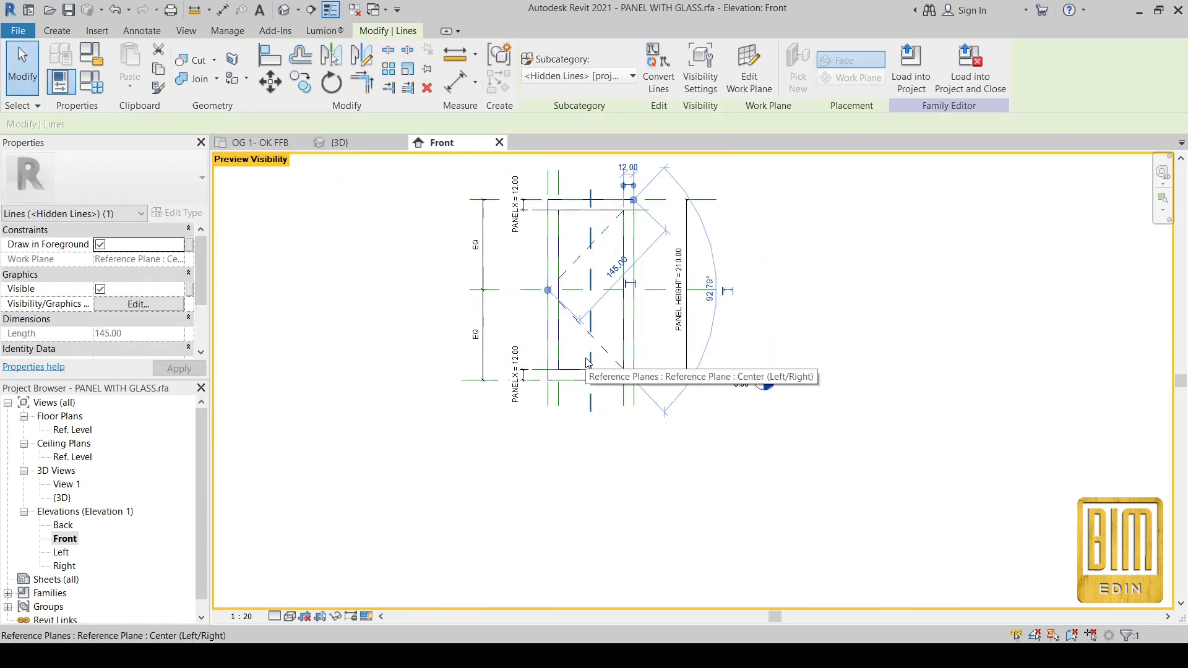
double_click(73, 429)
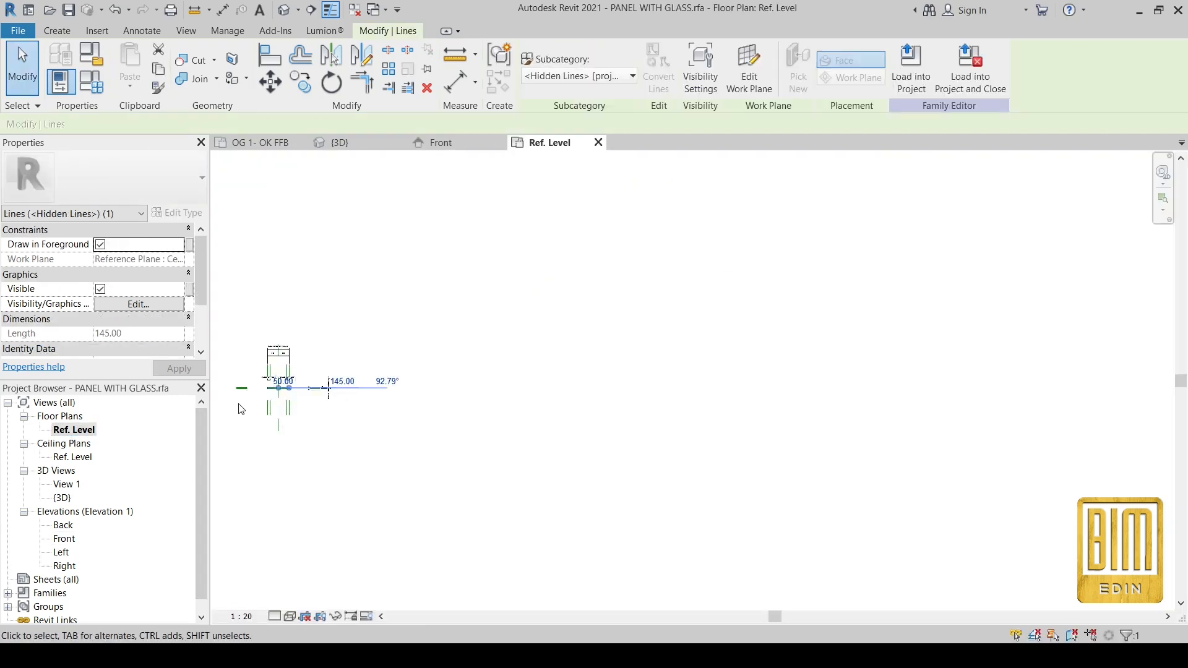
scroll(241, 409, up, 6)
click(575, 263)
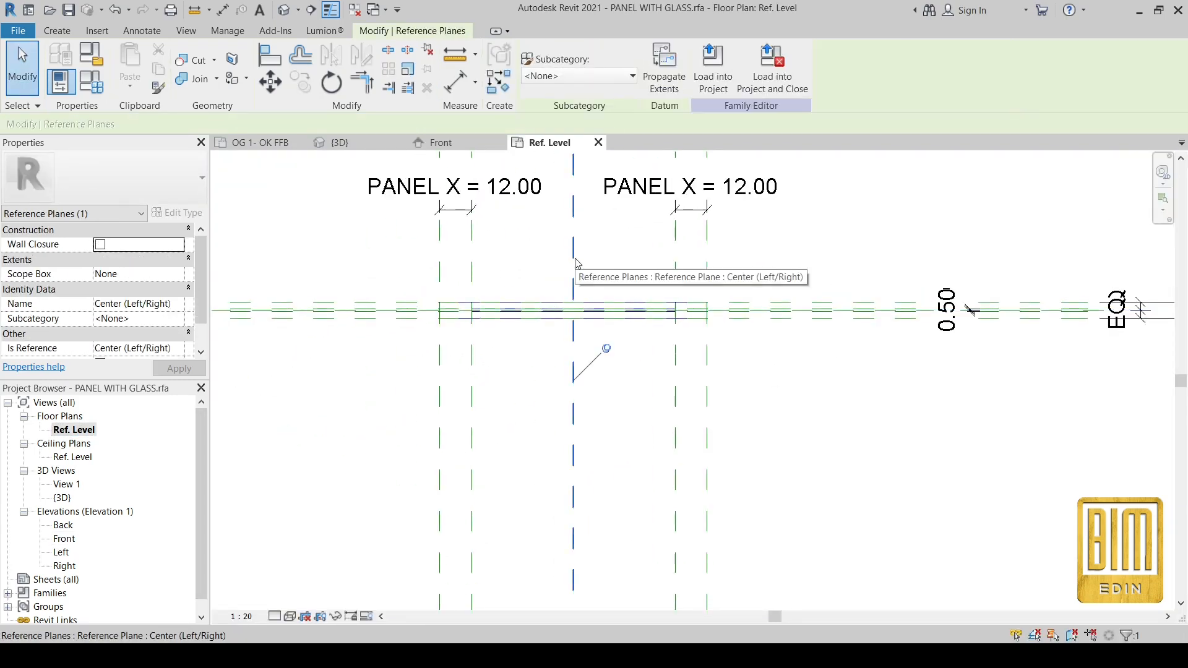
key(ctrl+Tab)
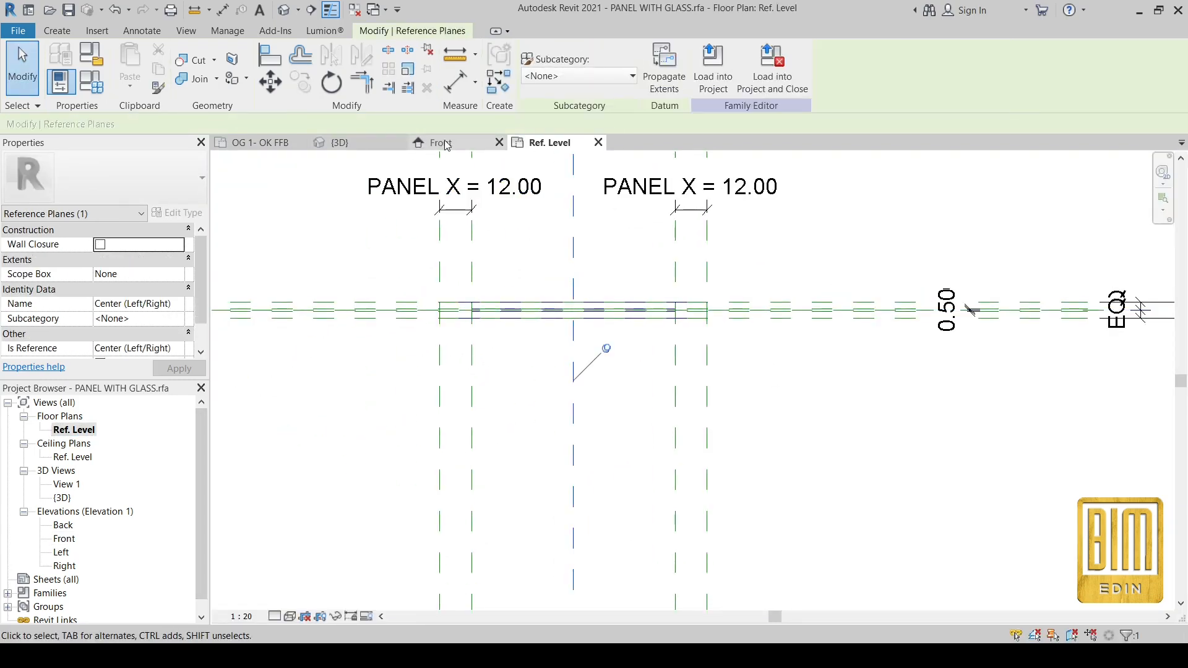
Associate the visibility of both right-opening symbolic lines with a new Yes/No family type parameter named RIGHT OPENING.
click(579, 267)
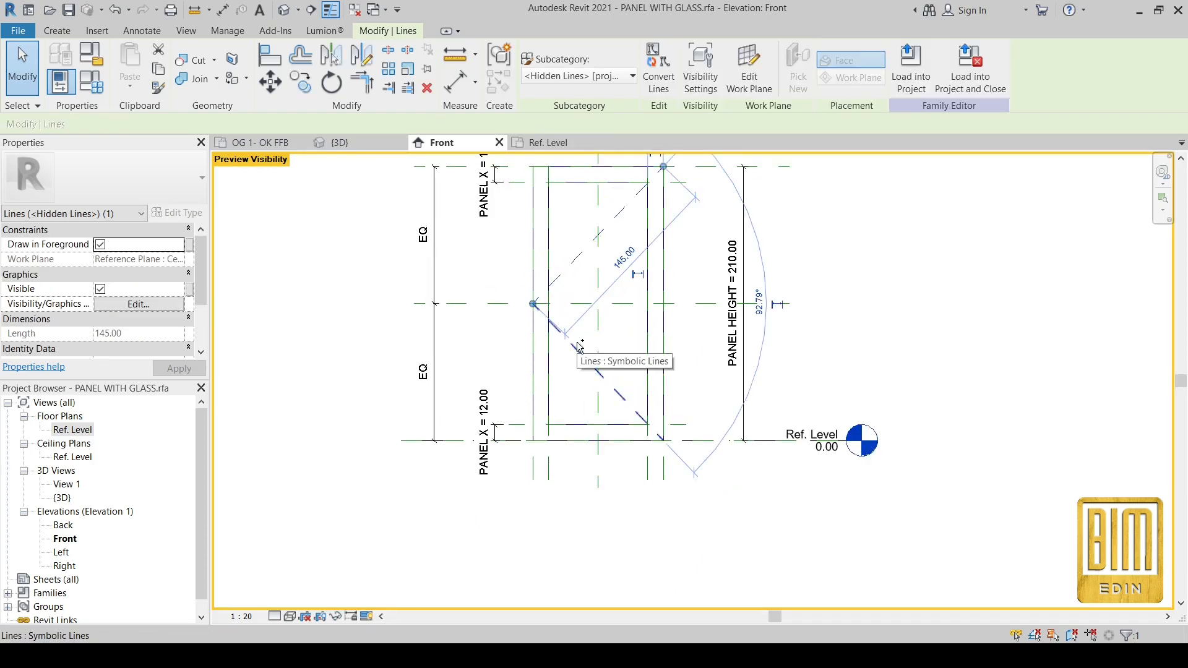
click(189, 289)
click(213, 449)
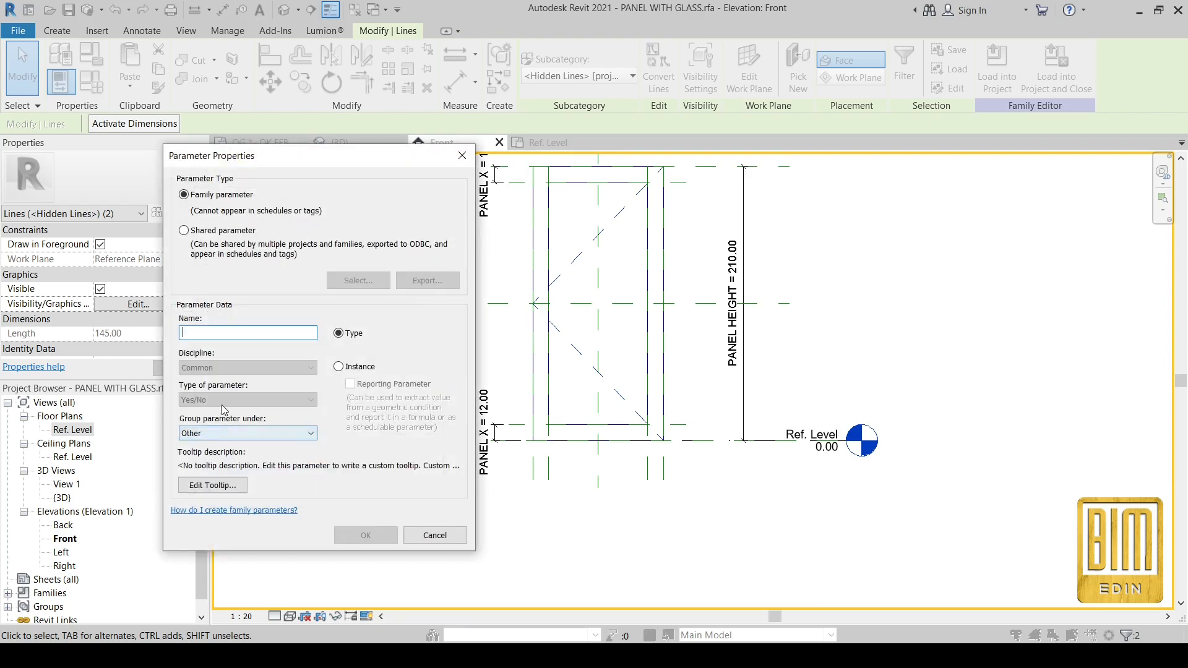
text(RIGHT OPENING)
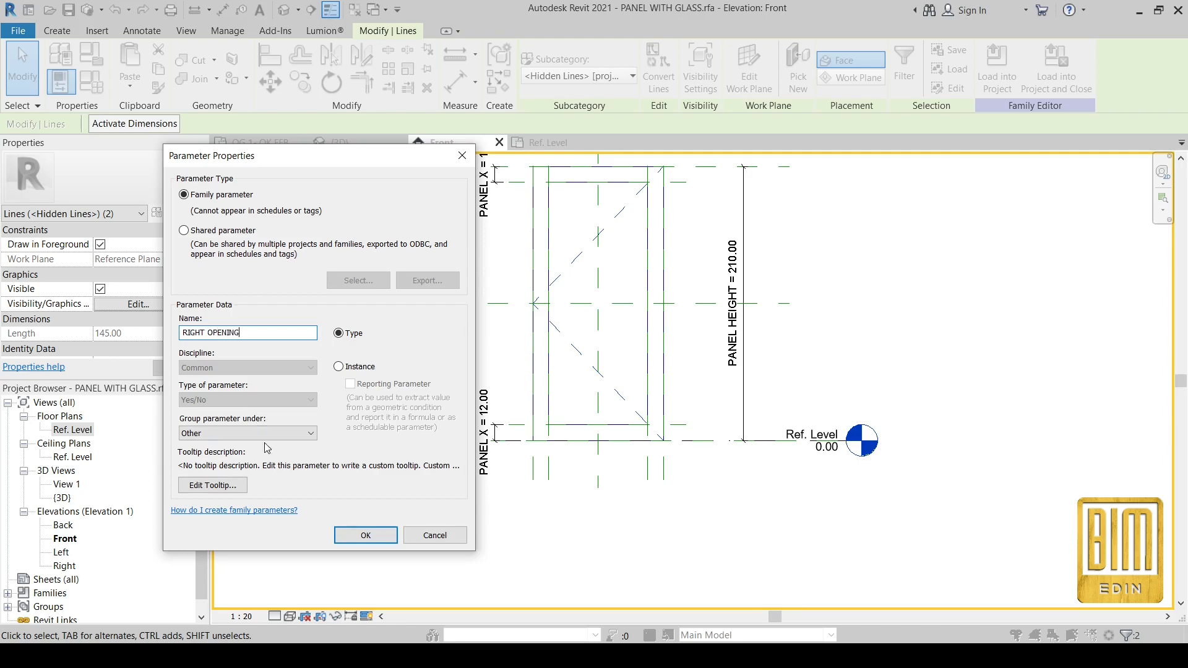
click(365, 535)
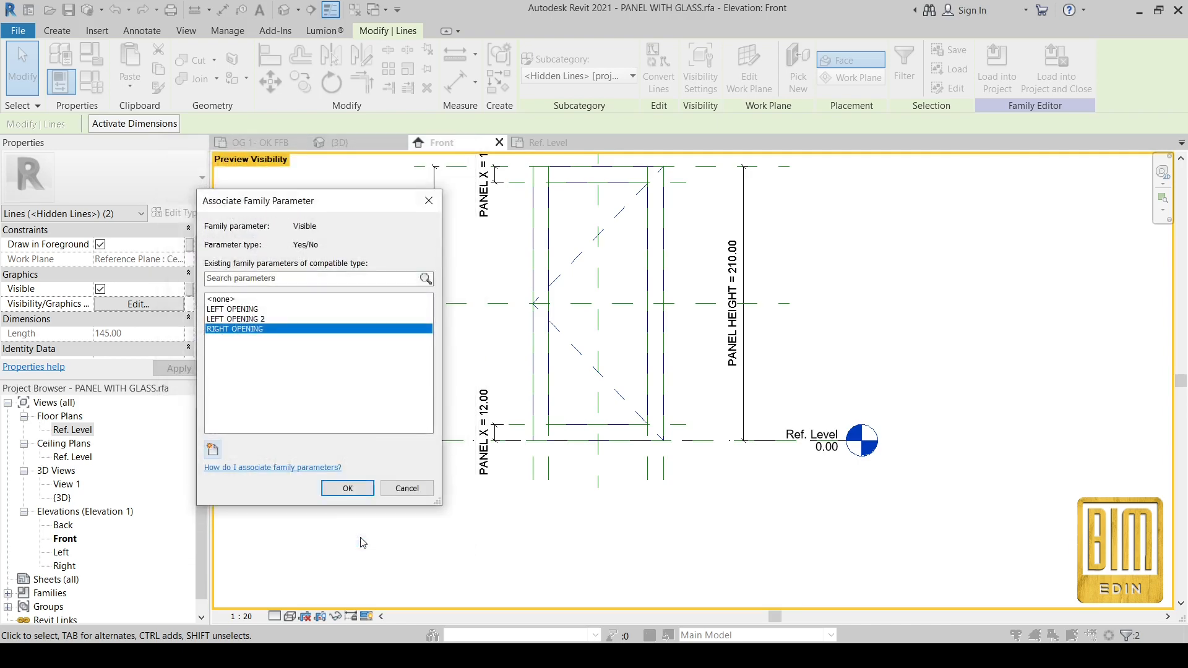
click(348, 490)
Switch the RIGHT OPENING parameter off in the family types and clear the selection.
scroll(228, 365, down, 10)
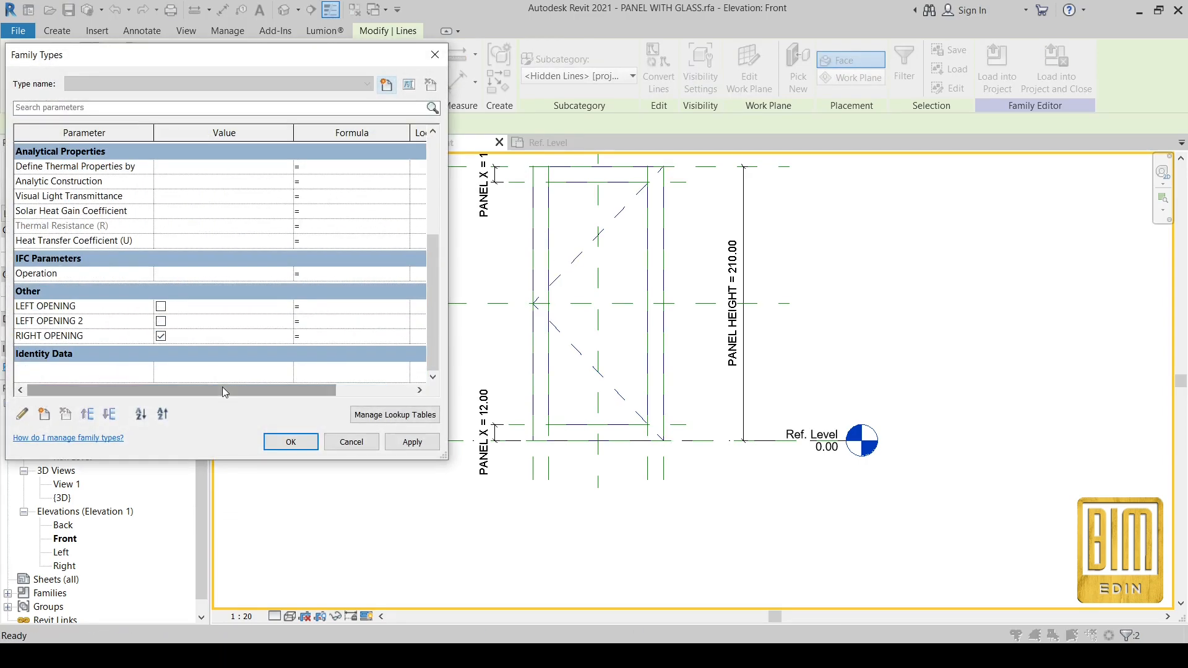
click(161, 335)
click(290, 442)
click(396, 404)
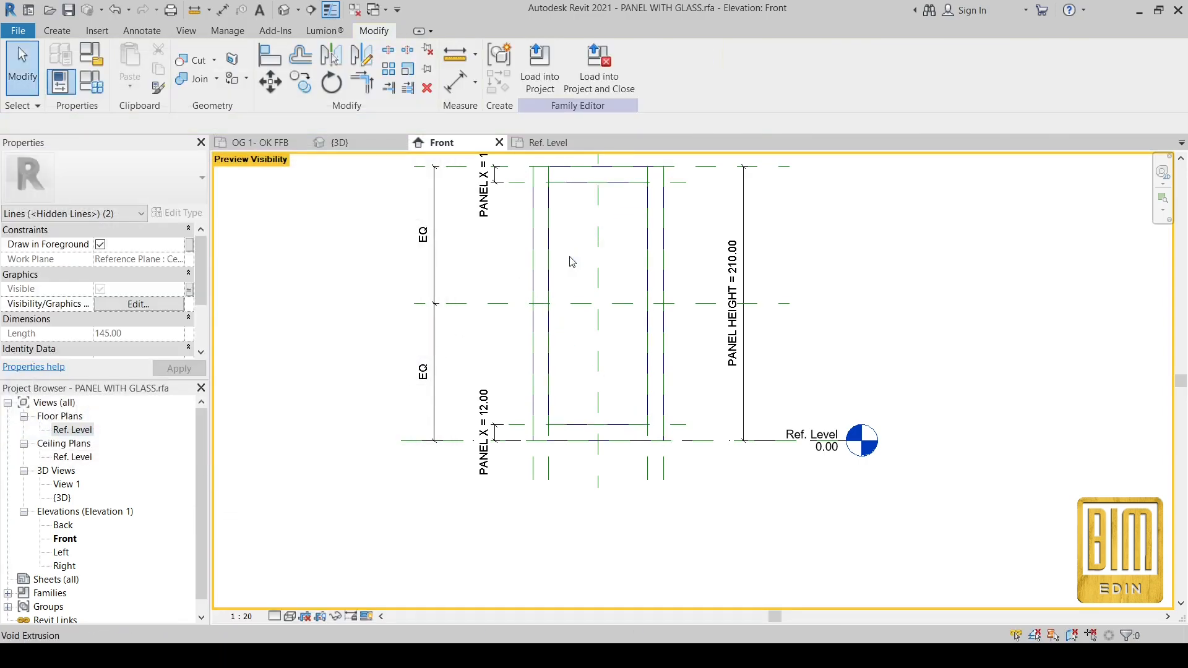
Draw chained symbolic lines from the panel's upper-right corner to the left edge's midpoint and on to the lower-right corner.
scroll(608, 438, down, 2)
scroll(631, 204, up, 3)
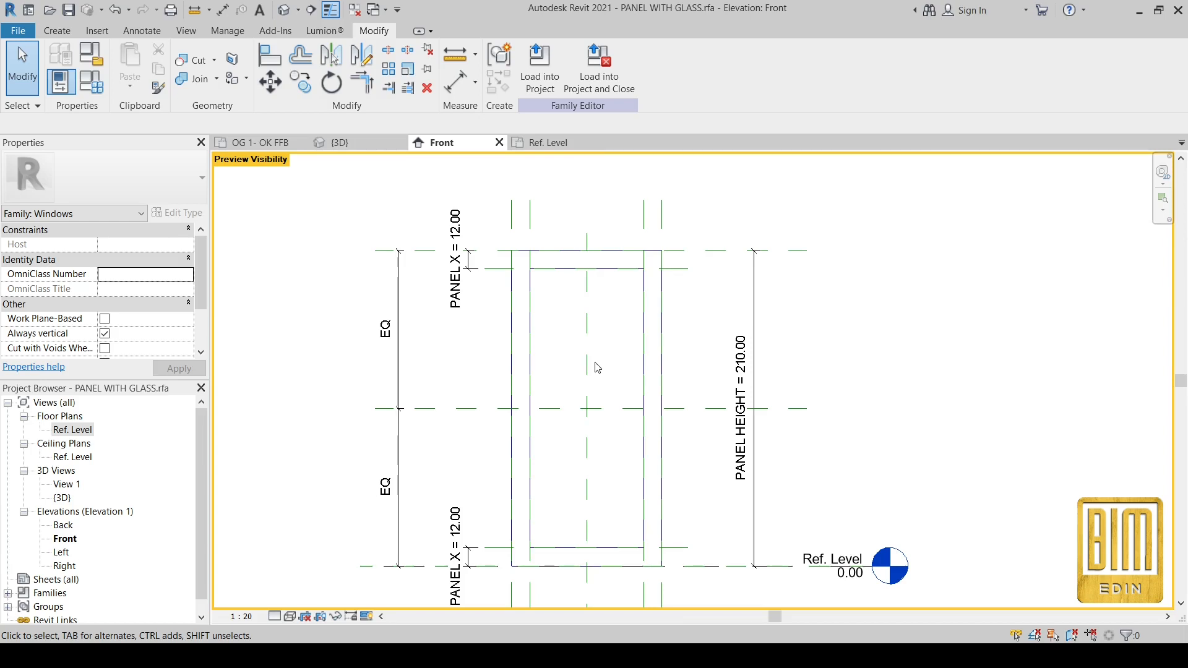
click(142, 30)
click(259, 77)
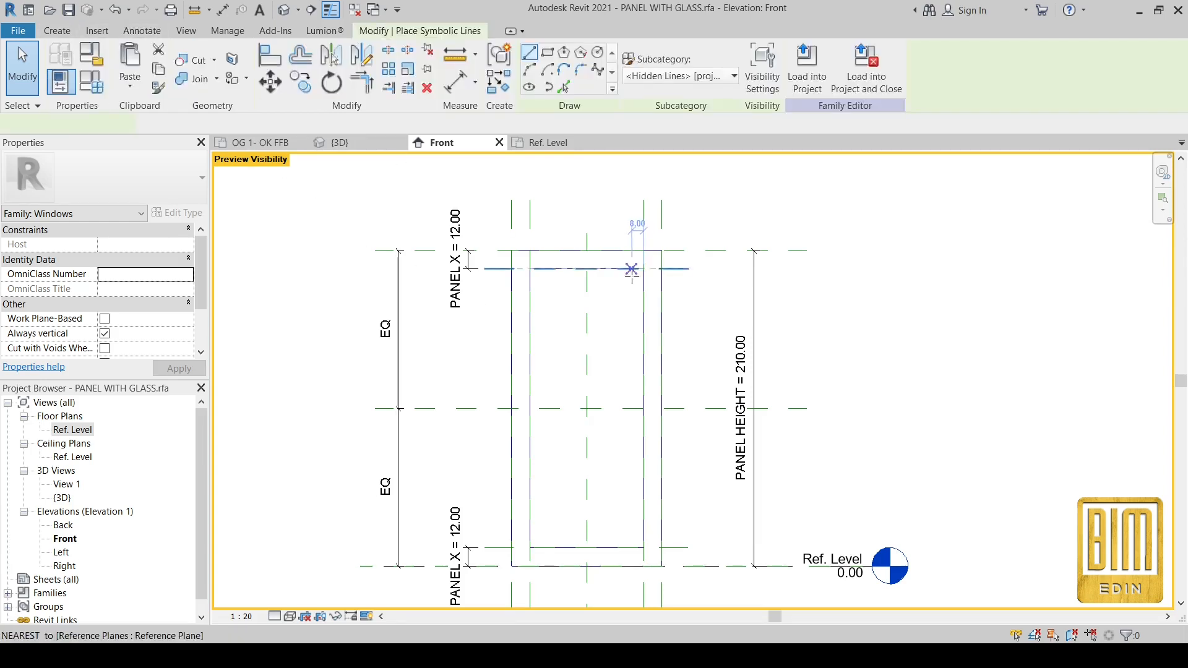
scroll(637, 290, up, 2)
click(672, 230)
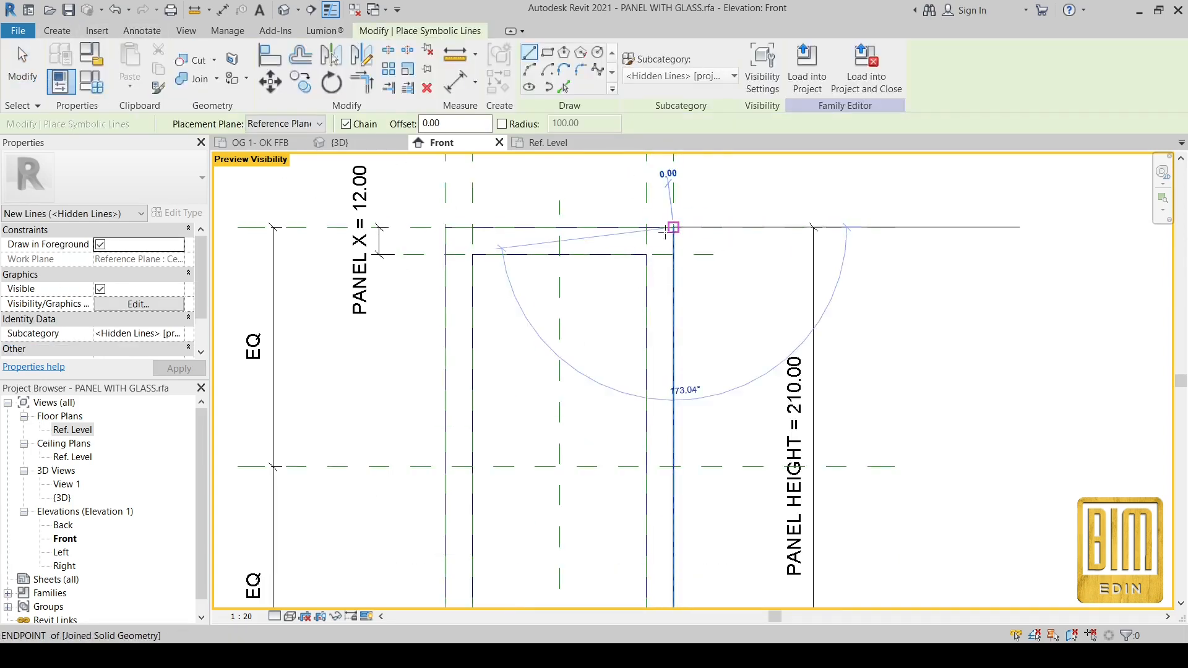
click(446, 467)
scroll(496, 301, down, 2)
scroll(600, 495, up, 5)
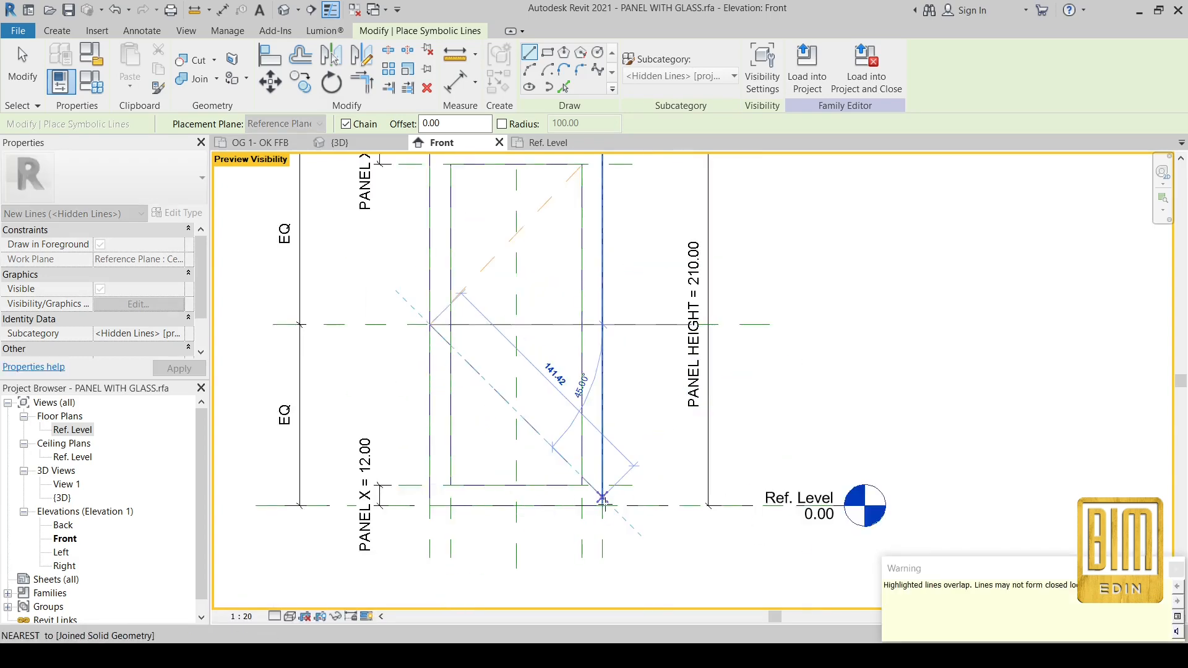
click(601, 508)
Continue the symbolic line chain from the lower-right corner to the top edge's midpoint and down to the lower-left corner.
scroll(600, 507, down, 5)
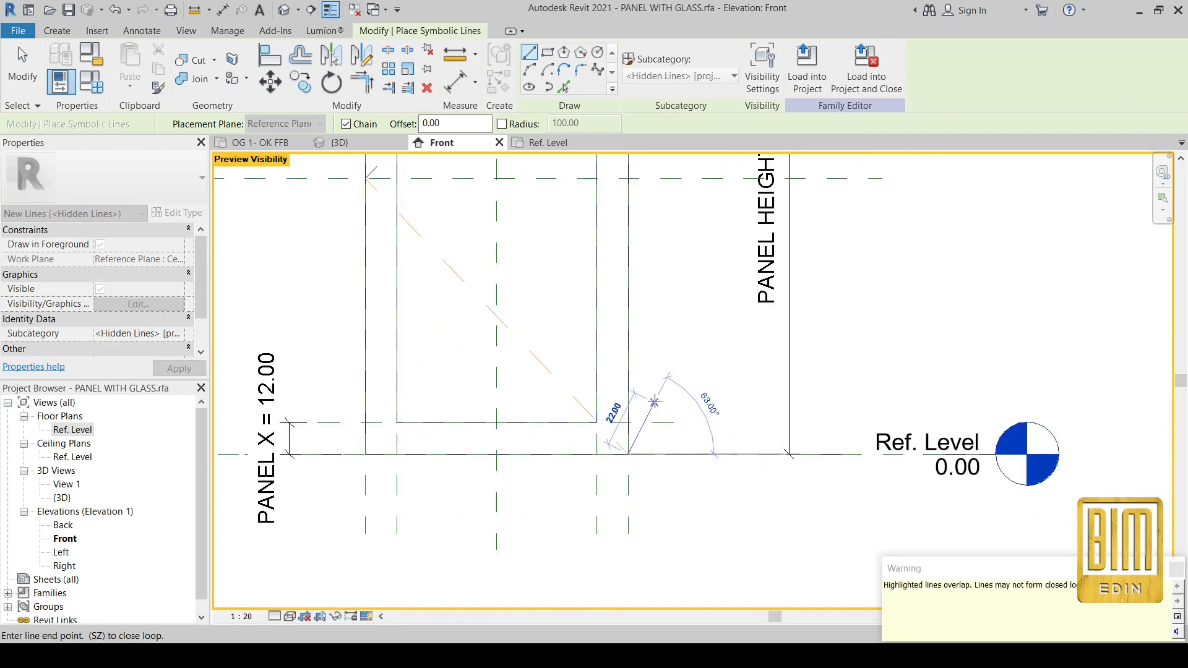
scroll(595, 228, up, 5)
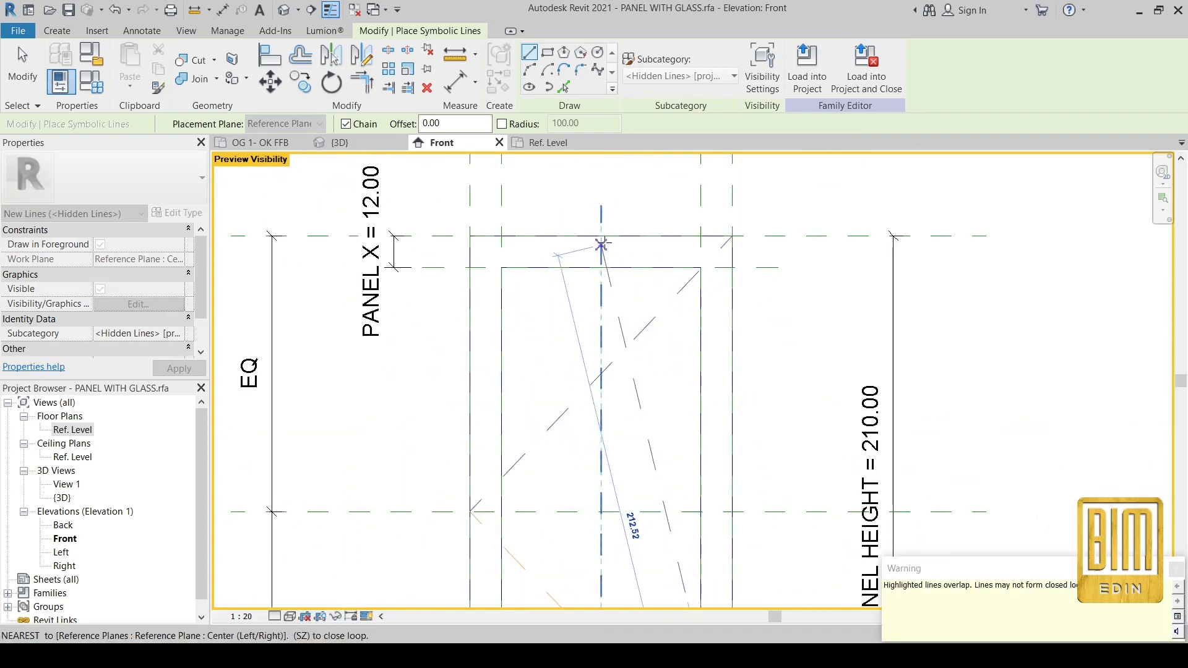
click(599, 236)
scroll(600, 237, down, 6)
scroll(550, 474, up, 4)
scroll(548, 476, up, 3)
click(529, 468)
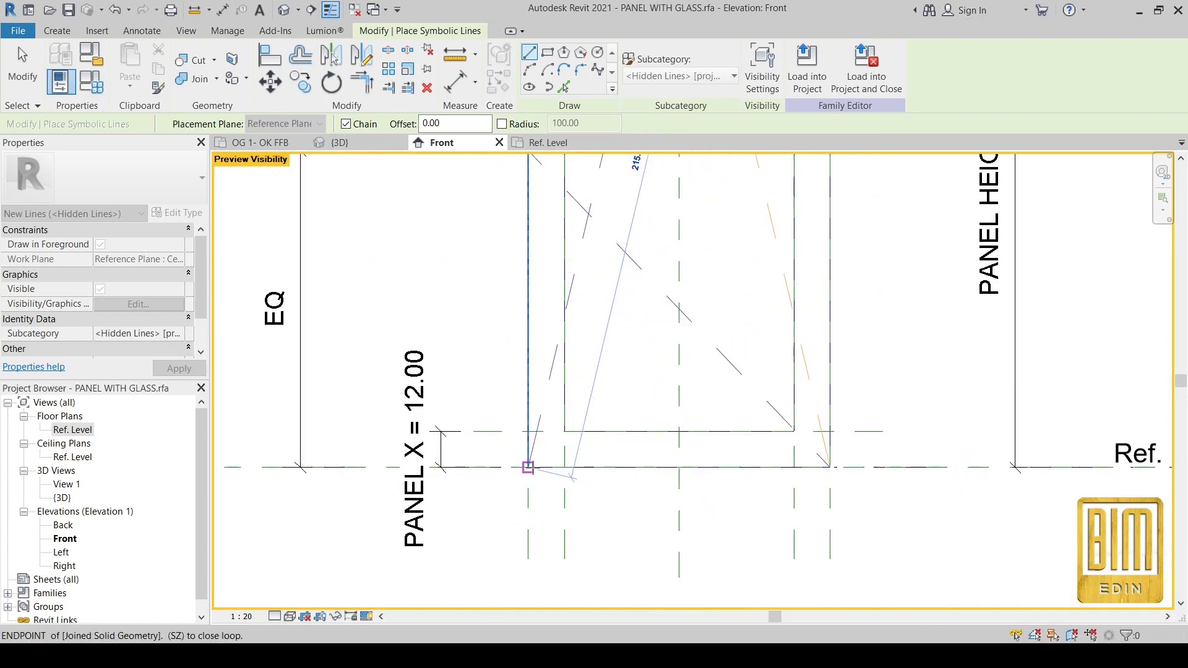
click(26, 73)
scroll(538, 471, down, 5)
Associate the visibility of all four symbolic lines with a new Yes/No family type parameter named RIGHT OPENING 2.
click(630, 254)
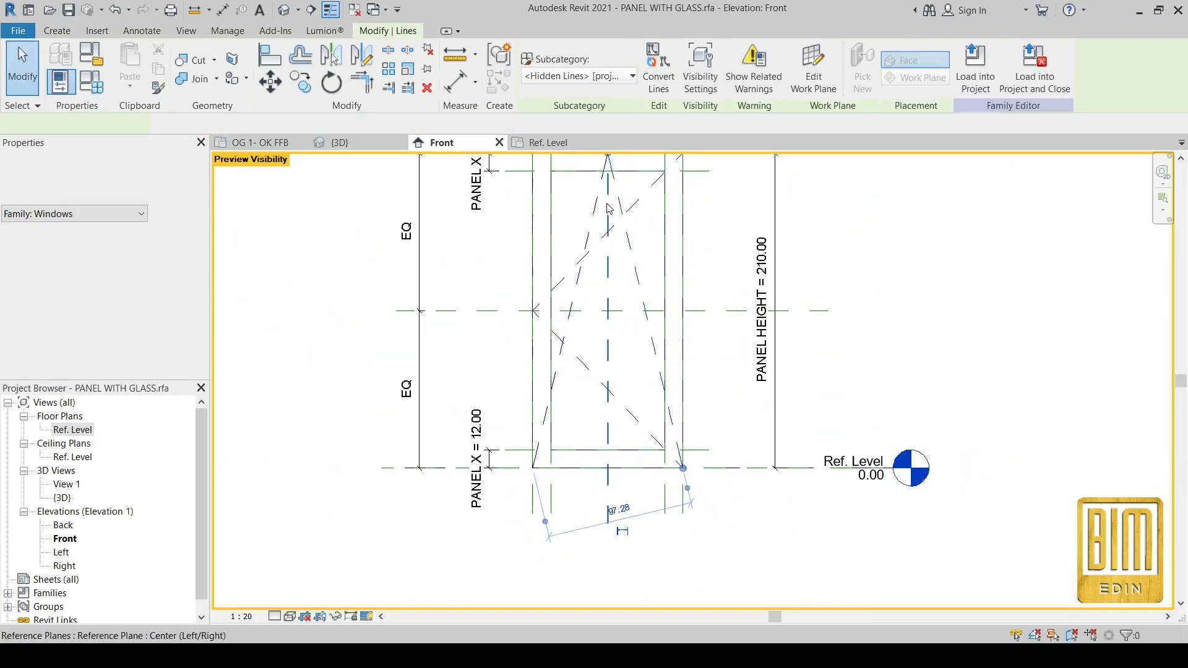
ctrl+click(639, 201)
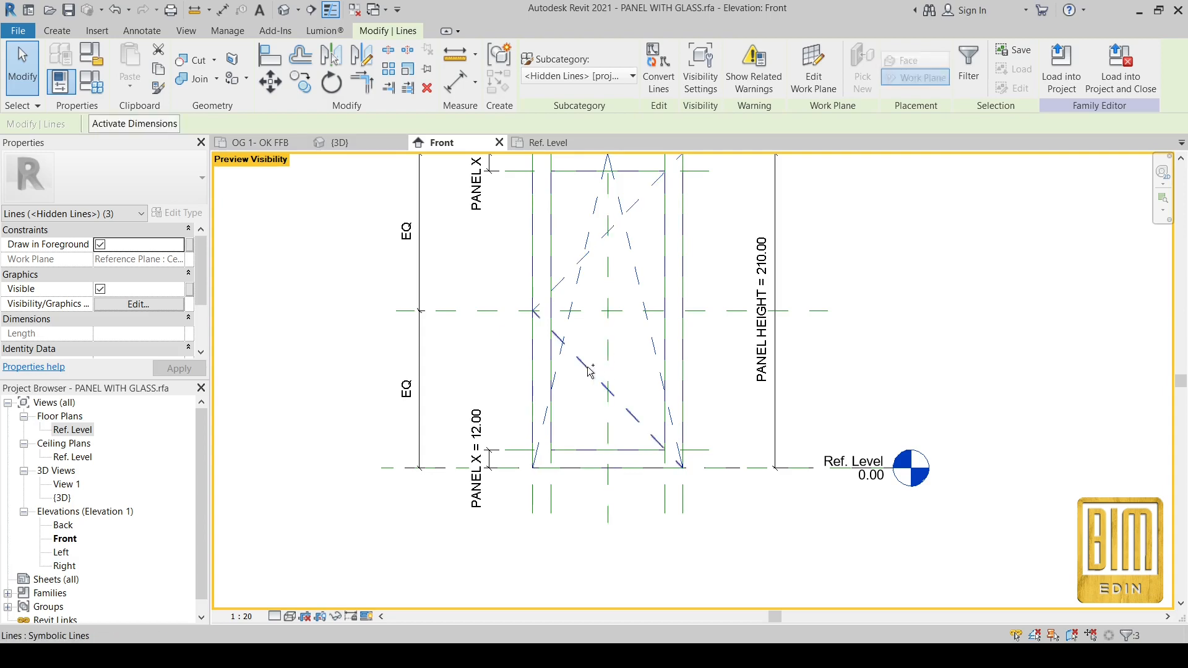
ctrl+click(587, 369)
click(189, 289)
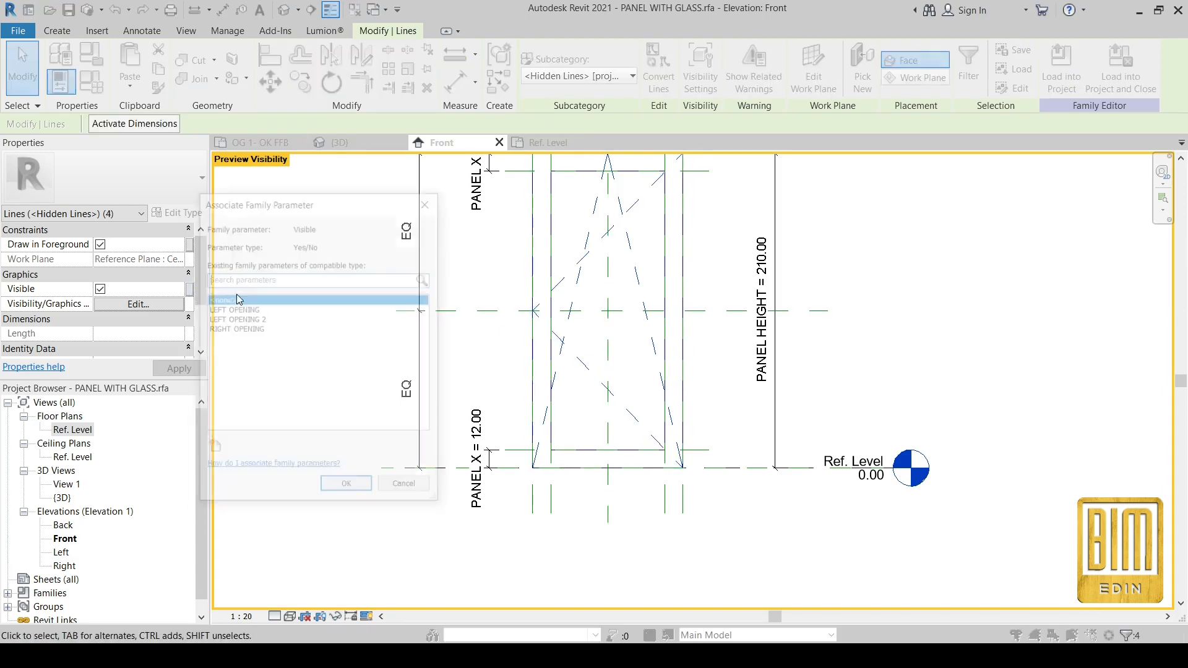
click(212, 450)
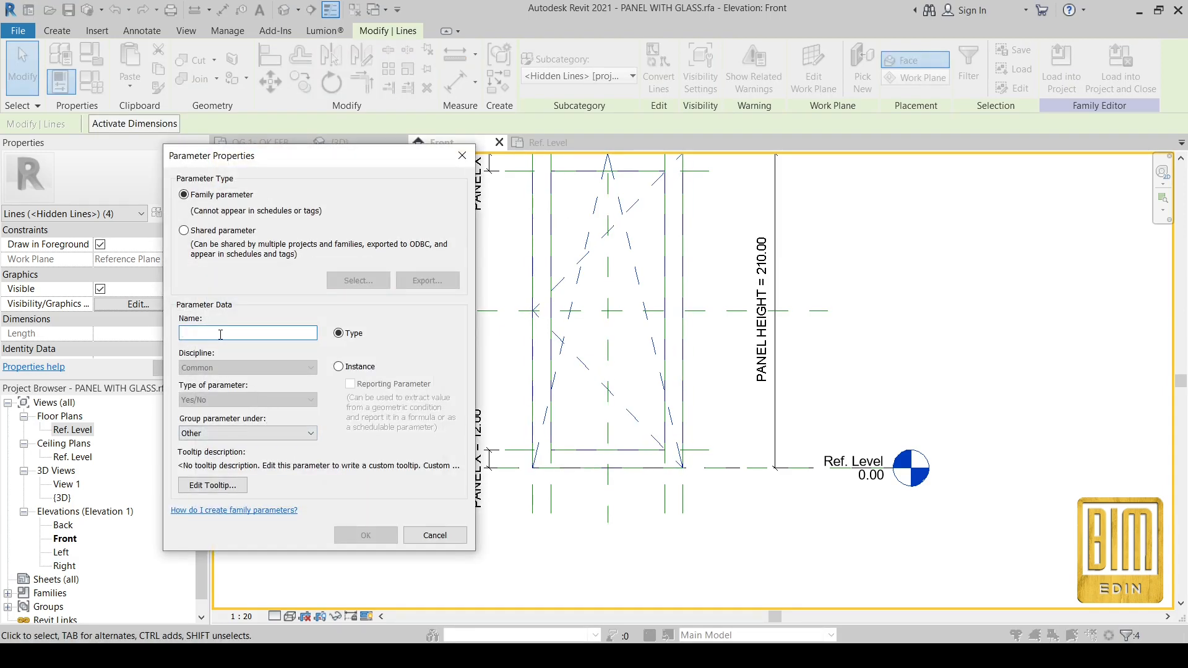
text(RIGHT OPENING 2)
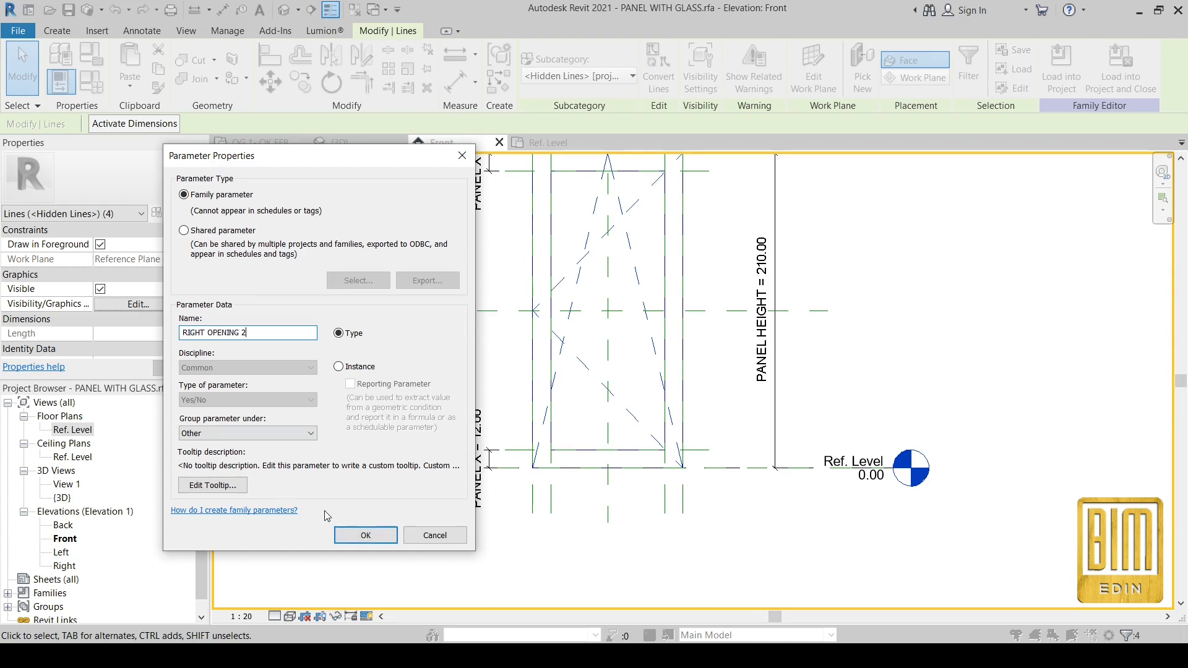
click(368, 537)
click(348, 489)
scroll(594, 346, down, 2)
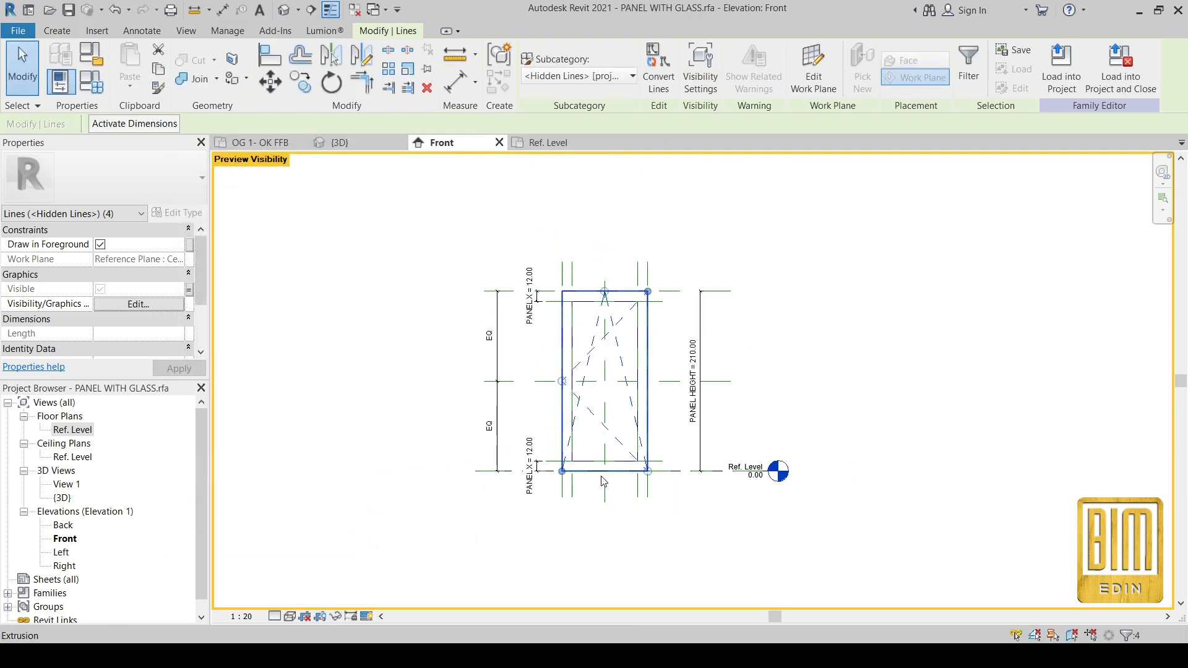
Switch the RIGHT OPENING 2 parameter off in the family types and confirm it.
scroll(584, 339, up, 4)
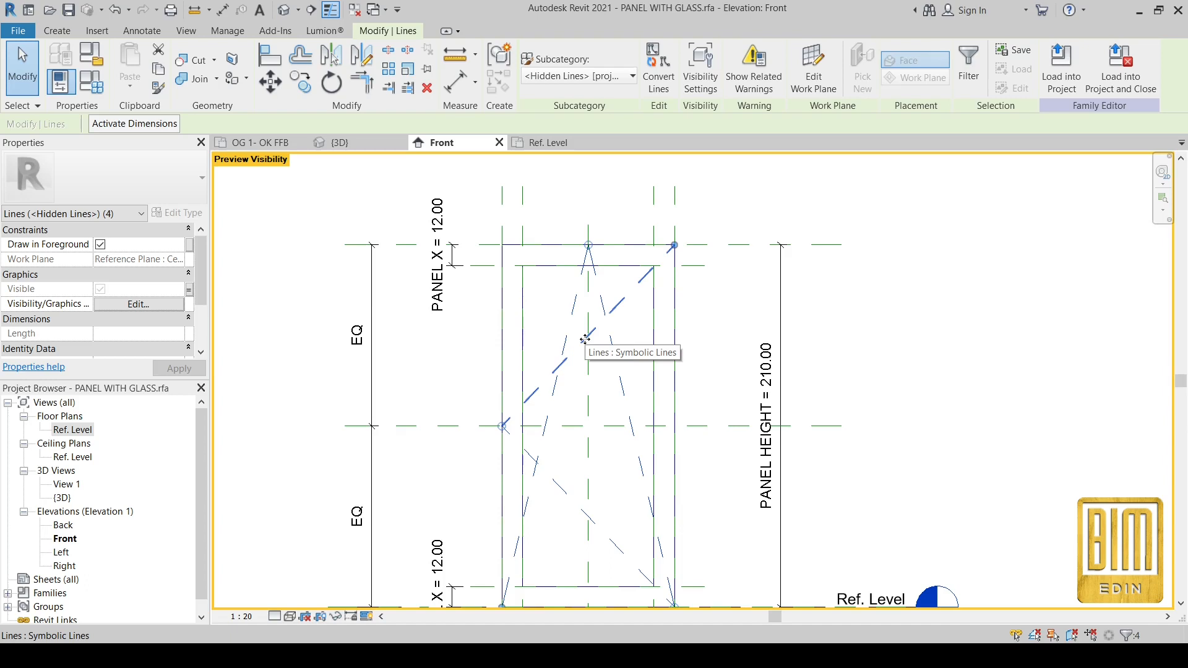
scroll(618, 347, up, 1)
click(622, 368)
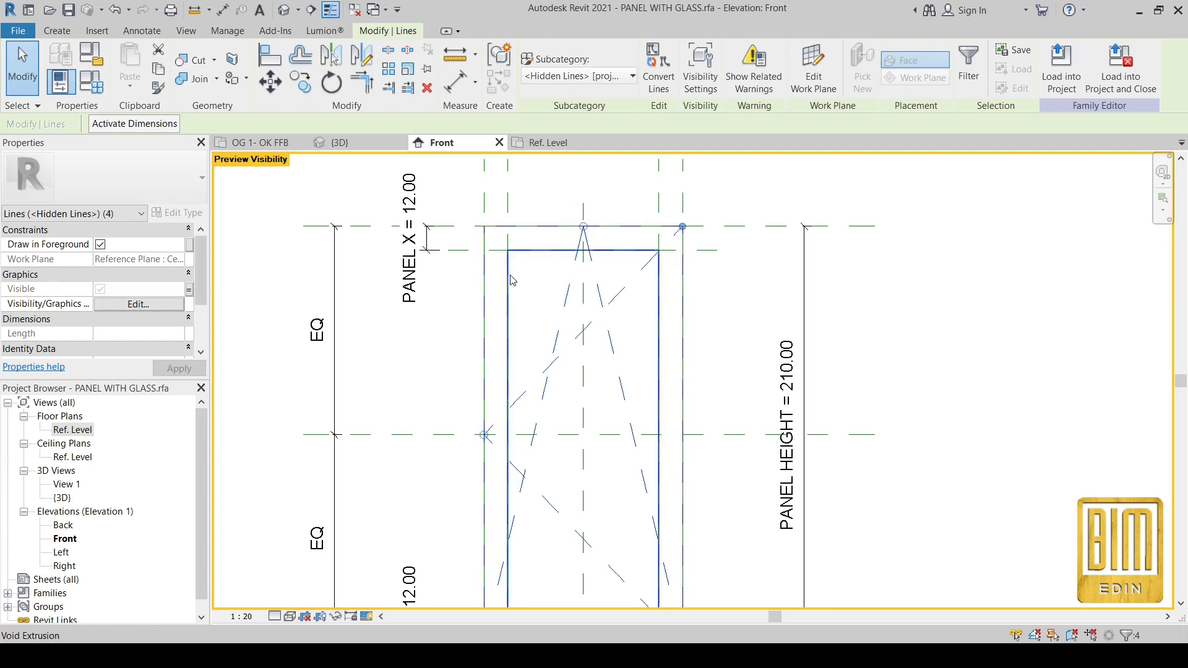
scroll(511, 279, down, 1)
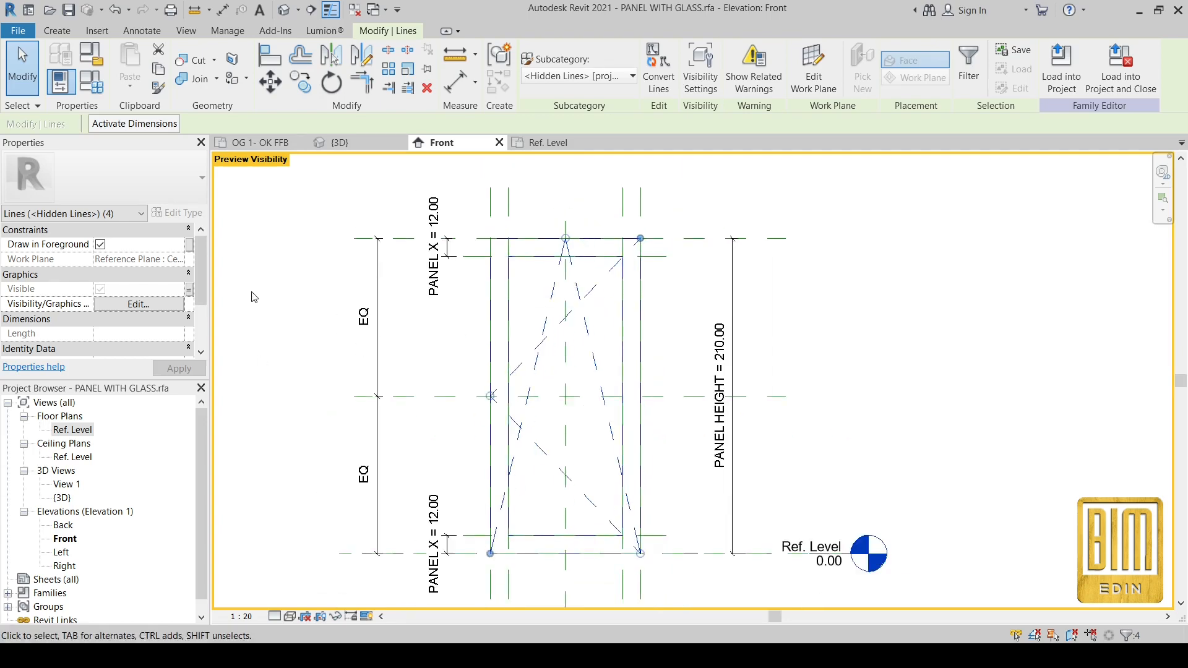
click(91, 80)
scroll(229, 347, down, 5)
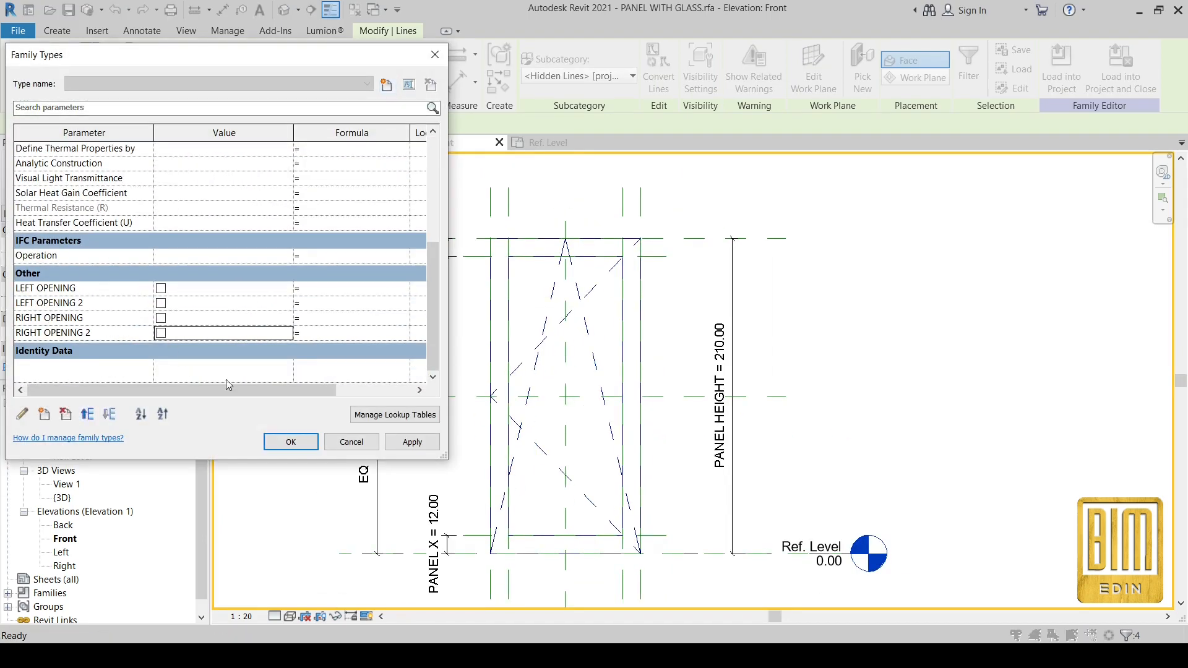
click(290, 441)
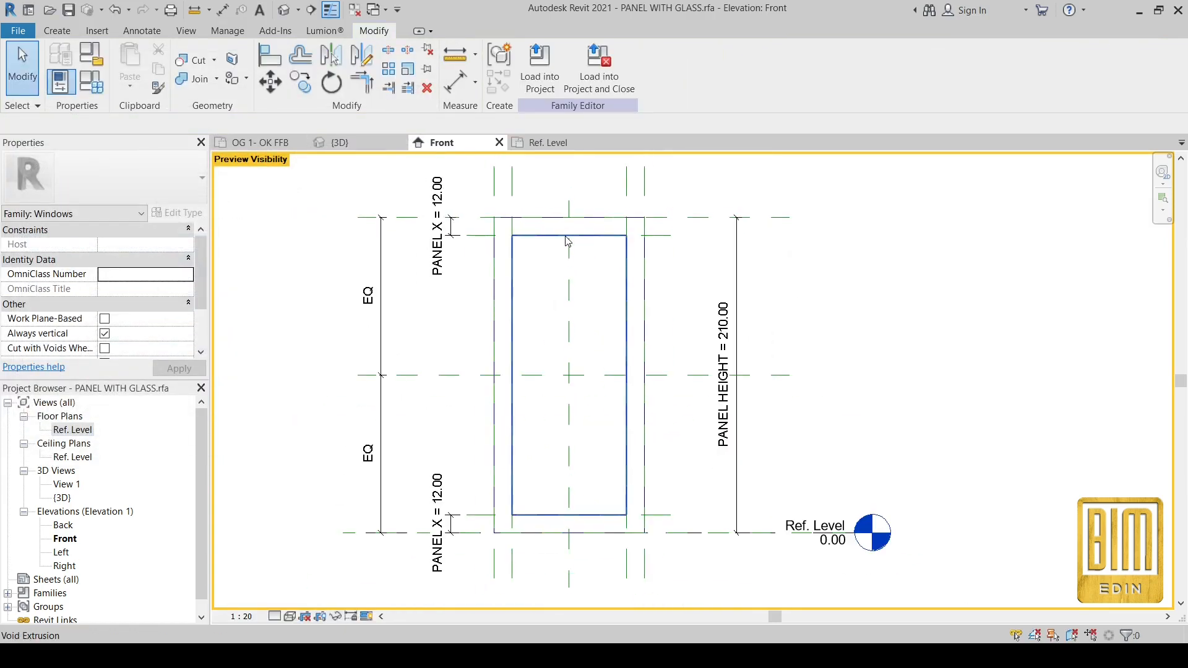
Draw chained symbolic lines from the panel's lower-right corner to the top edge's midpoint and down to the lower-left corner.
click(62, 32)
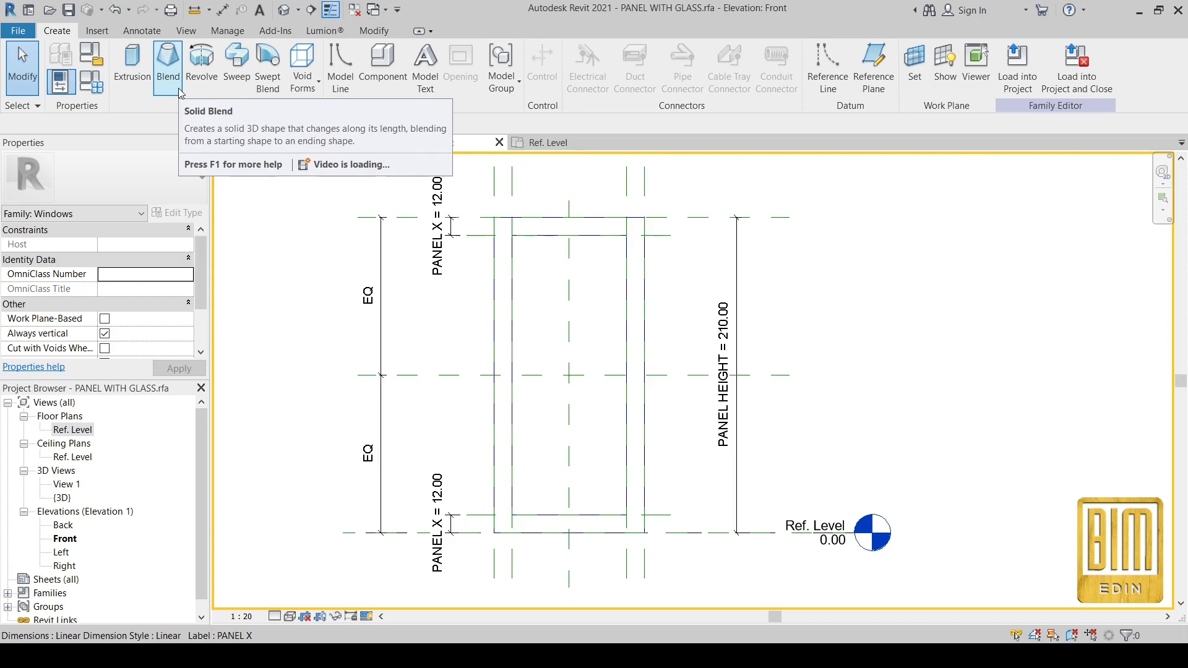
click(142, 30)
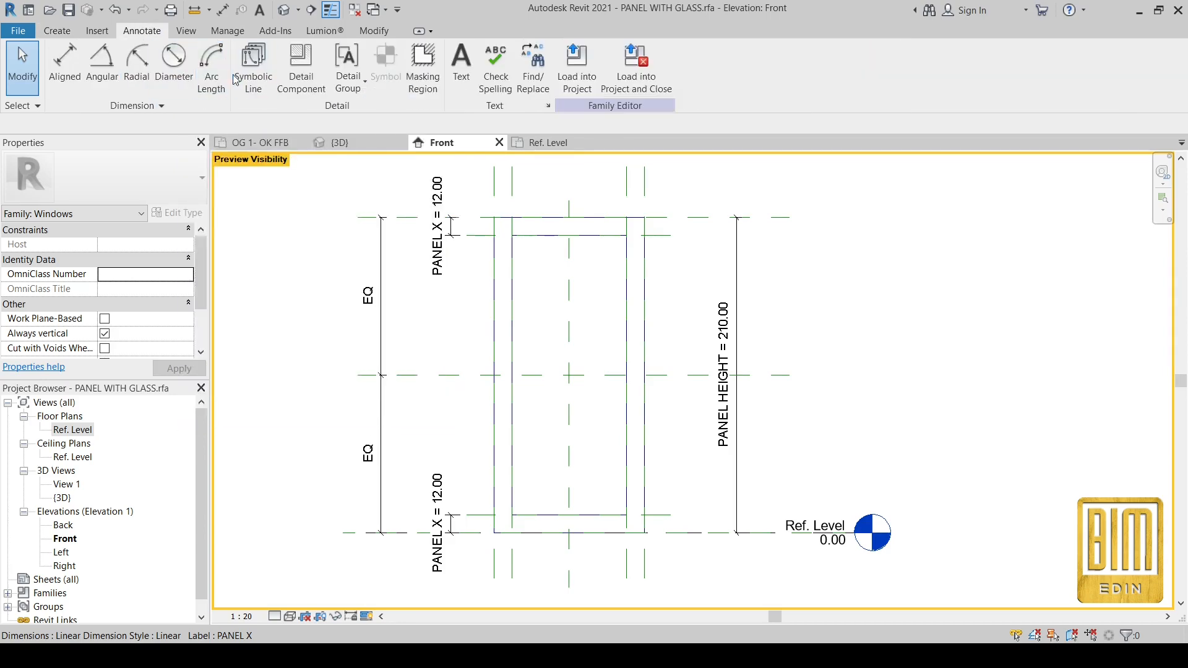
click(254, 59)
click(644, 217)
click(644, 534)
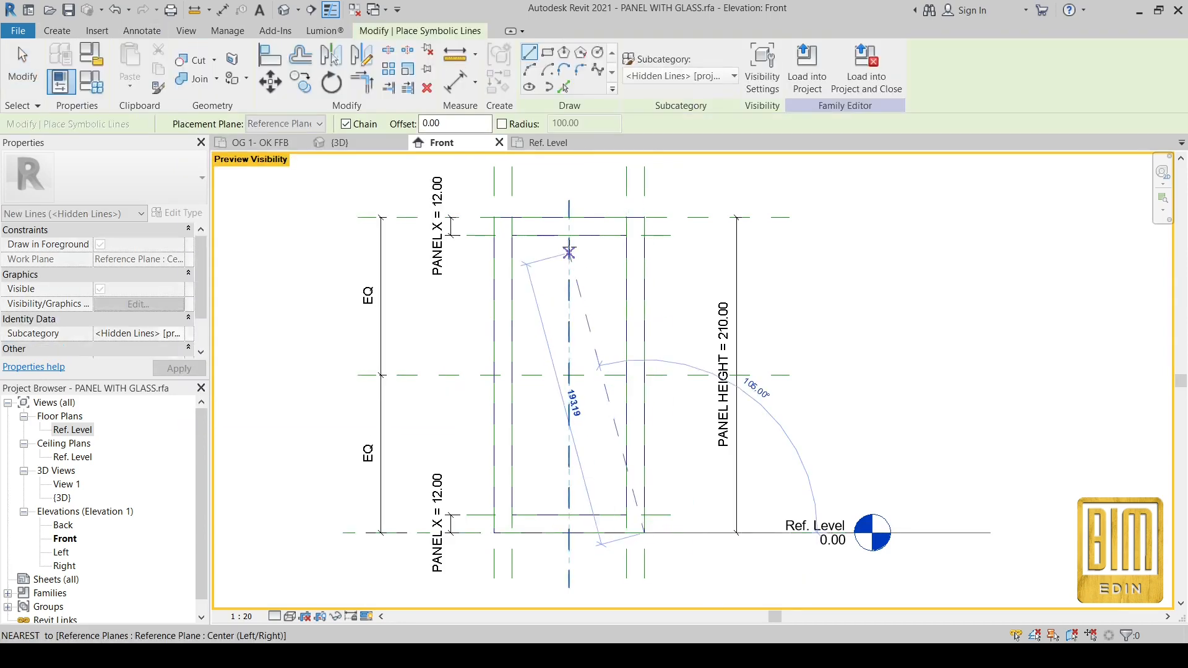
scroll(568, 223, up, 5)
click(570, 212)
scroll(569, 213, down, 5)
scroll(508, 526, up, 3)
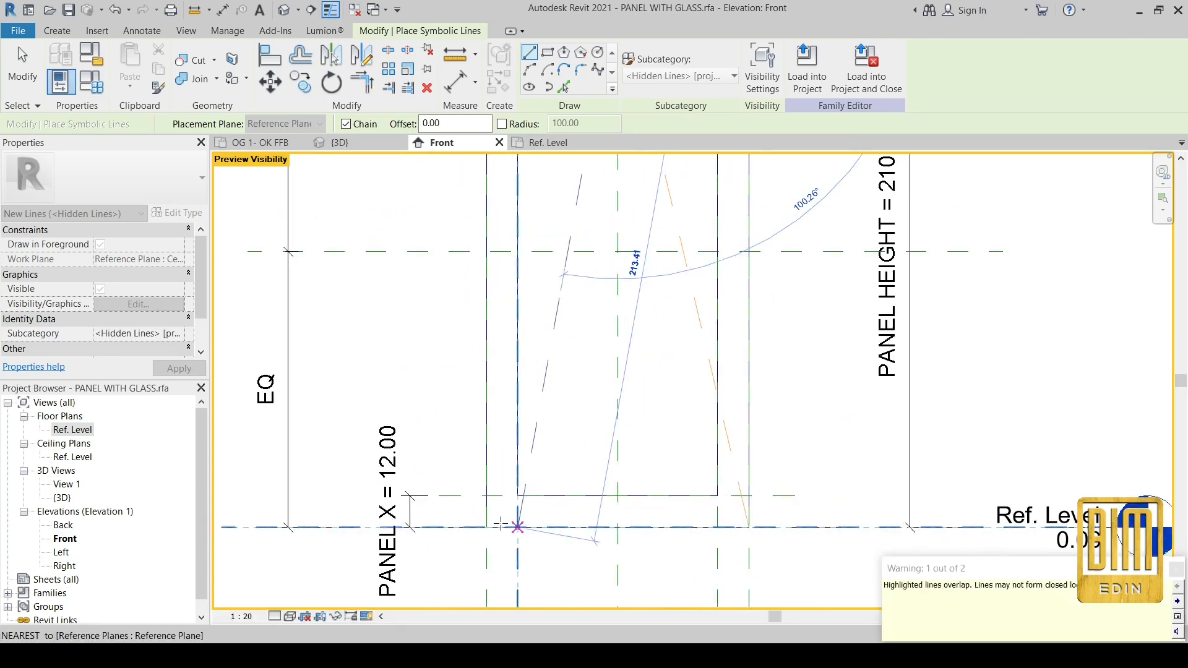
click(487, 527)
click(31, 74)
scroll(531, 451, down, 3)
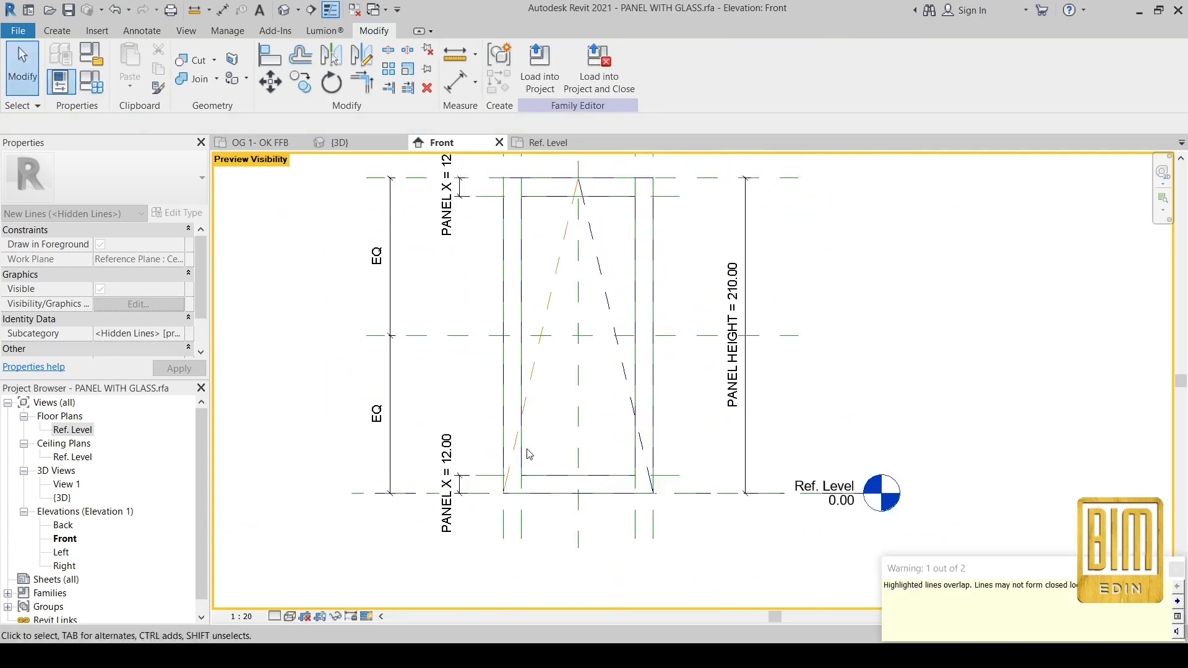
Associate the visibility of the two new symbolic lines with a new Yes/No family type parameter named OB.
click(597, 303)
ctrl+click(549, 303)
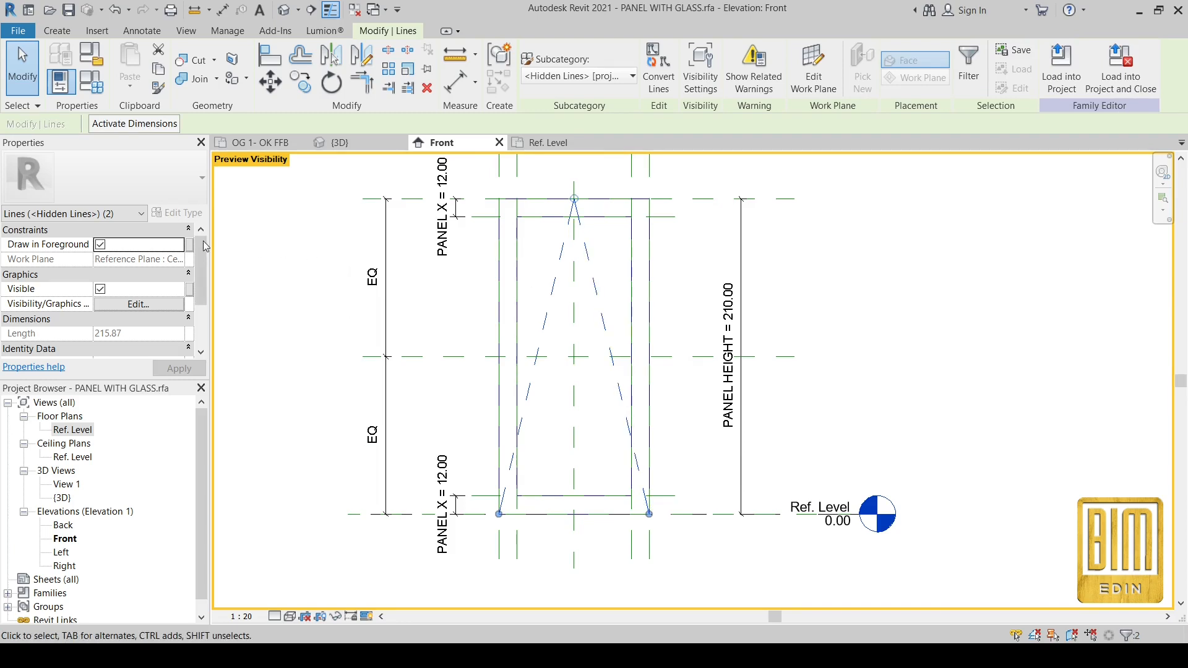
click(189, 289)
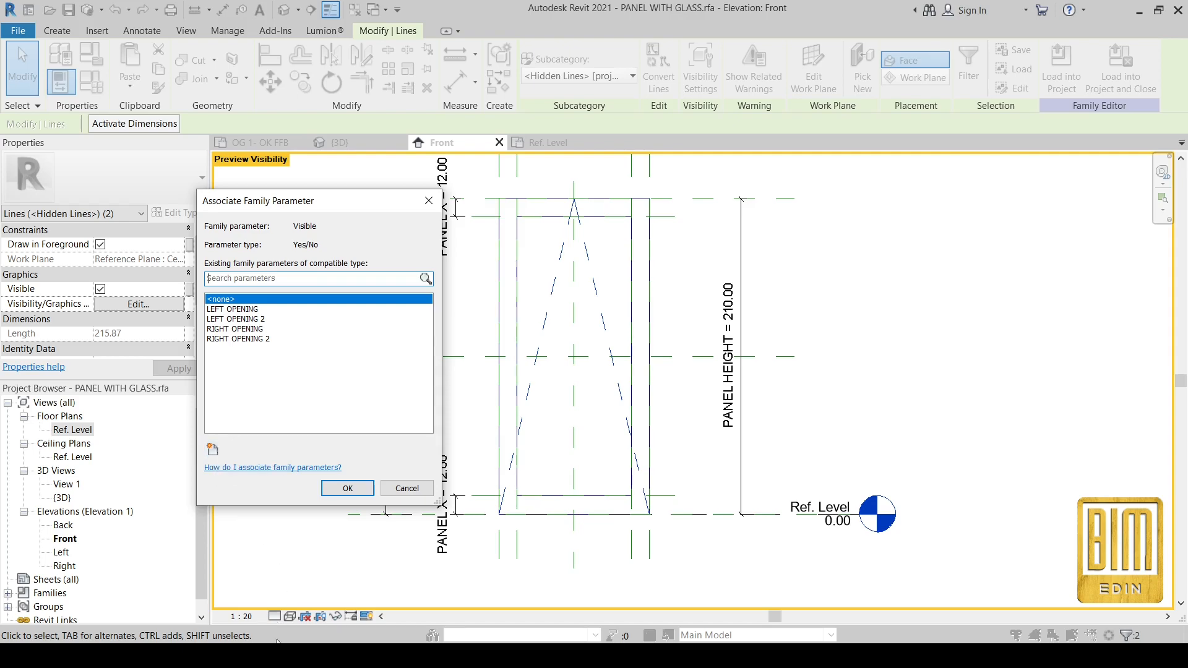
click(212, 450)
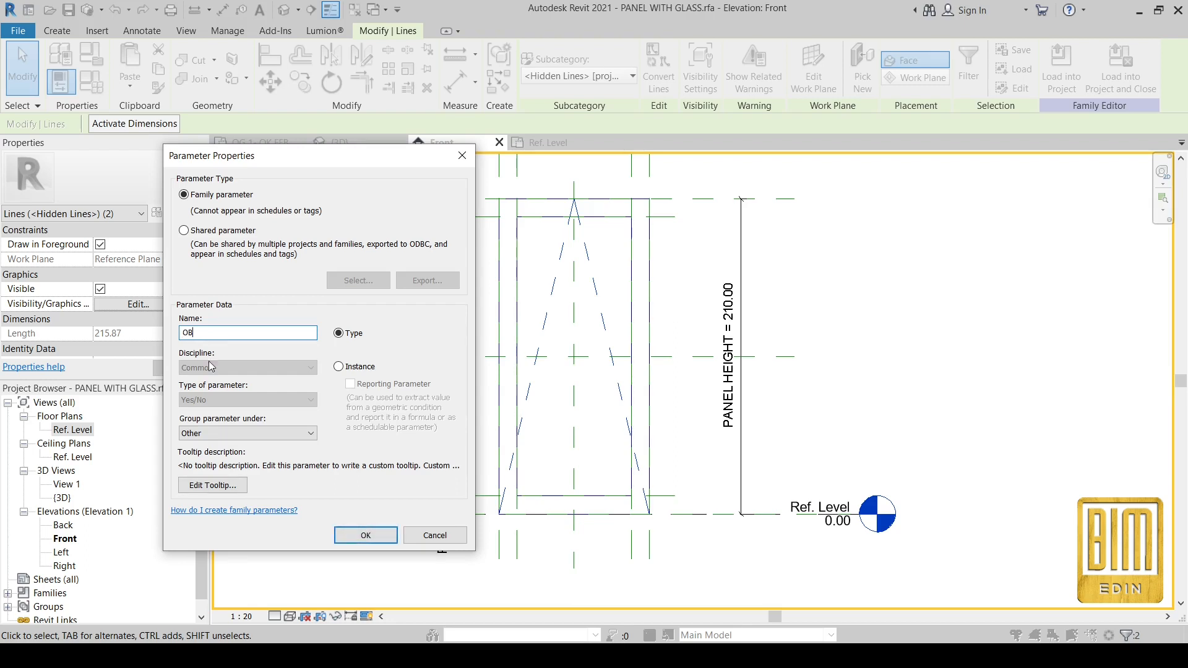
click(365, 537)
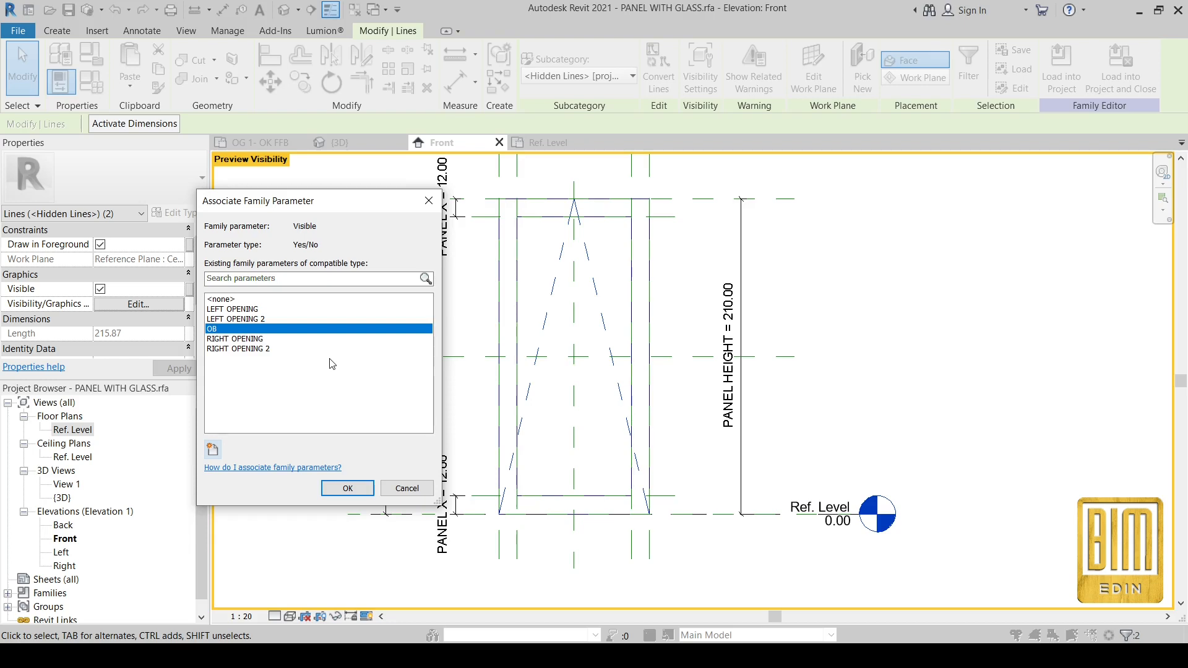
click(348, 489)
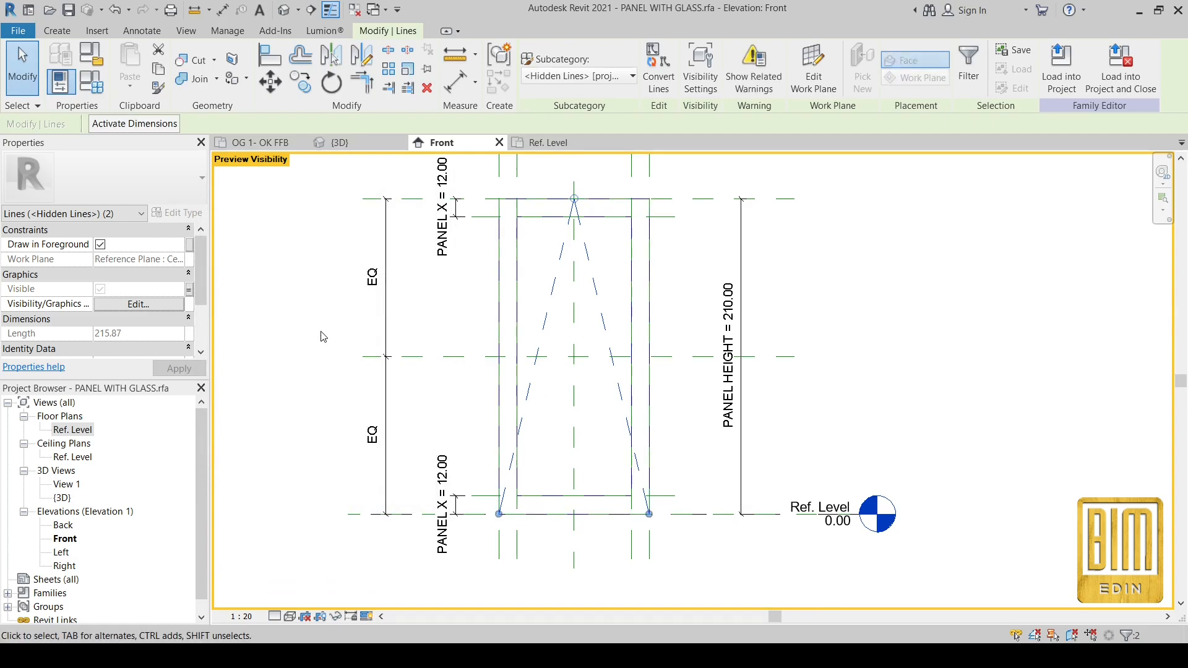
scroll(588, 191, up, 3)
scroll(588, 192, down, 4)
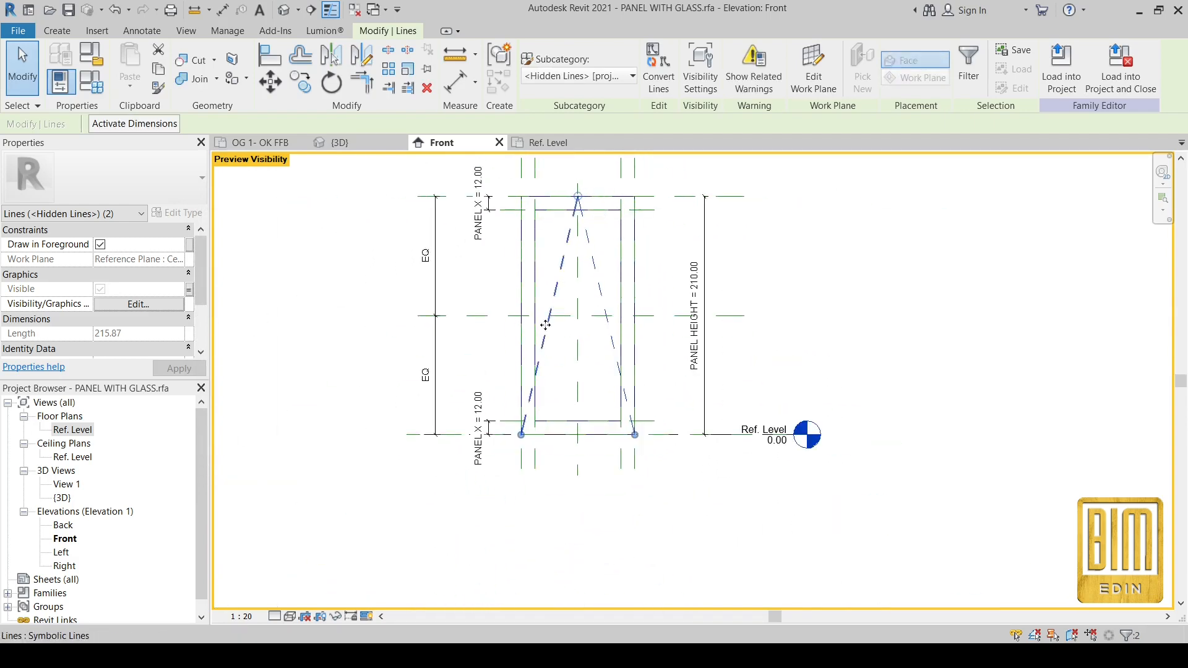
Switch the OB parameter off in the family types and apply the change.
click(89, 90)
scroll(185, 334, down, 8)
click(163, 308)
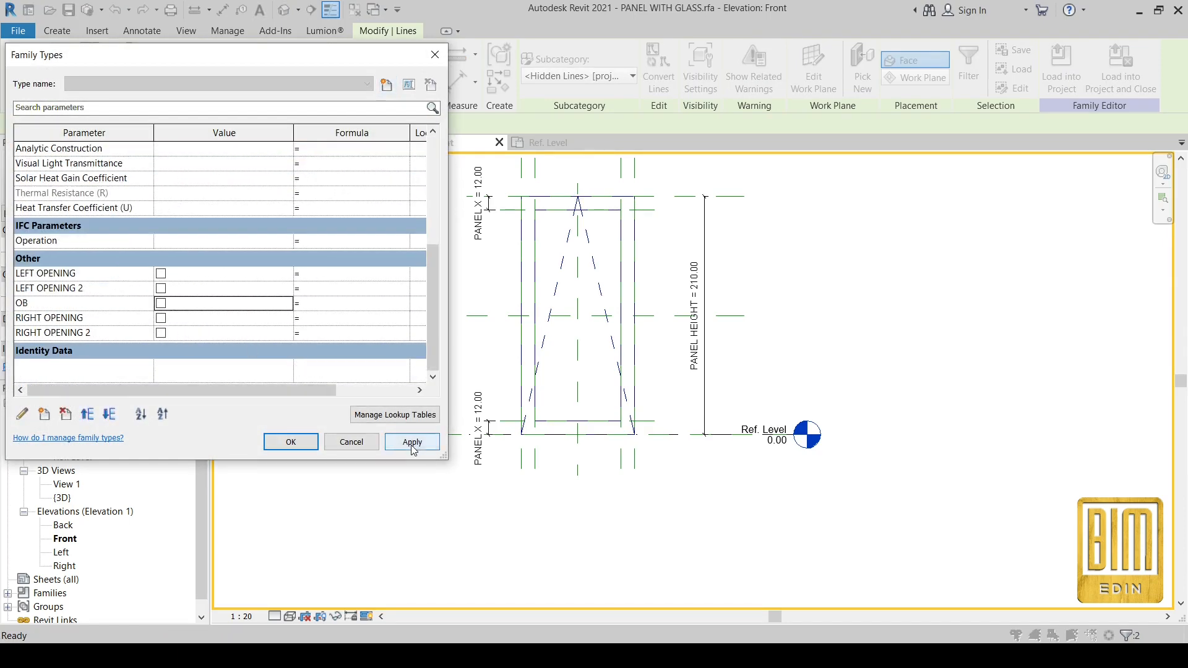
click(412, 441)
Move the OB parameter to the end of the Other group, below RIGHT OPENING 2.
click(187, 306)
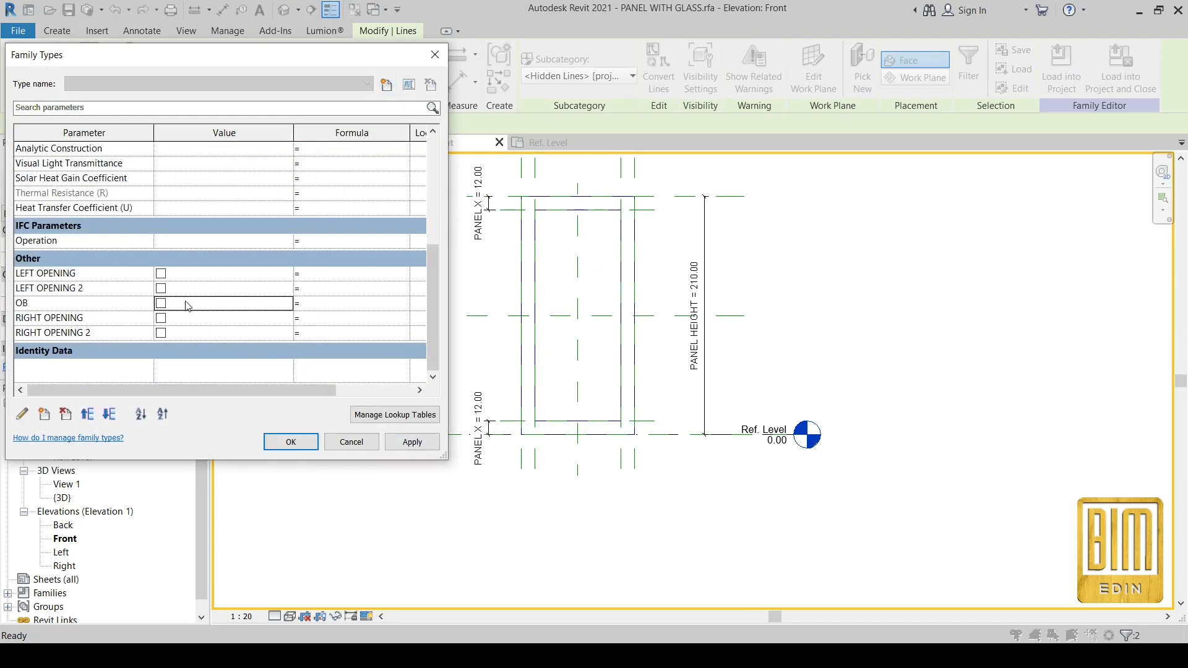
click(87, 414)
click(109, 414)
click(109, 414)
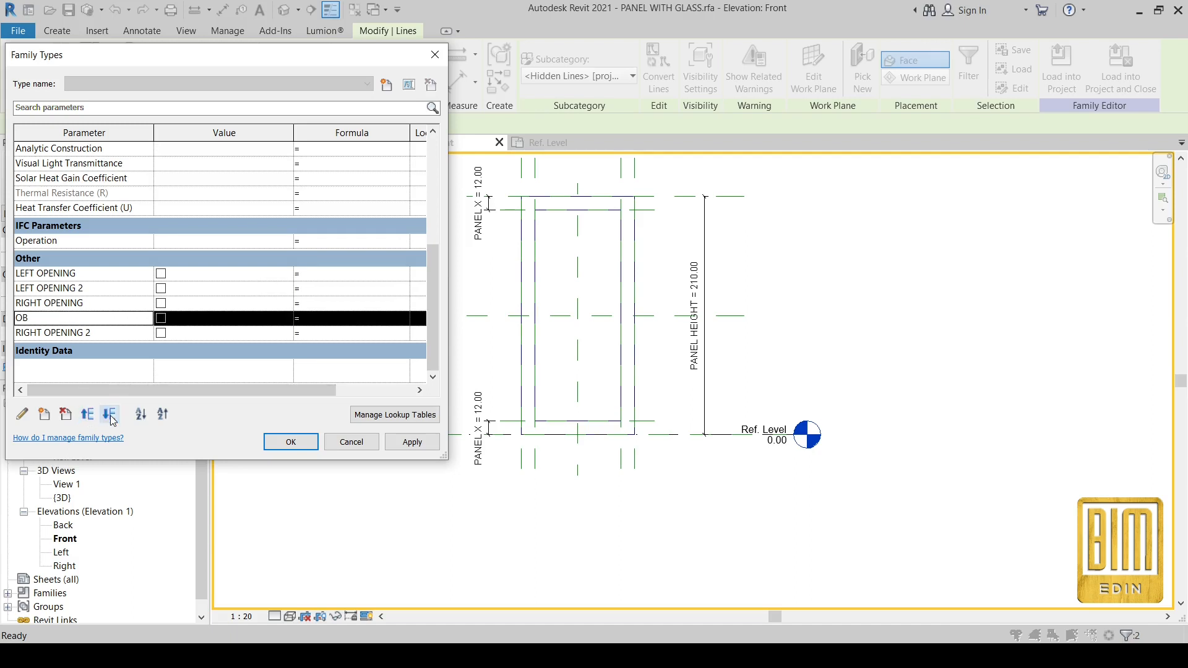
click(109, 414)
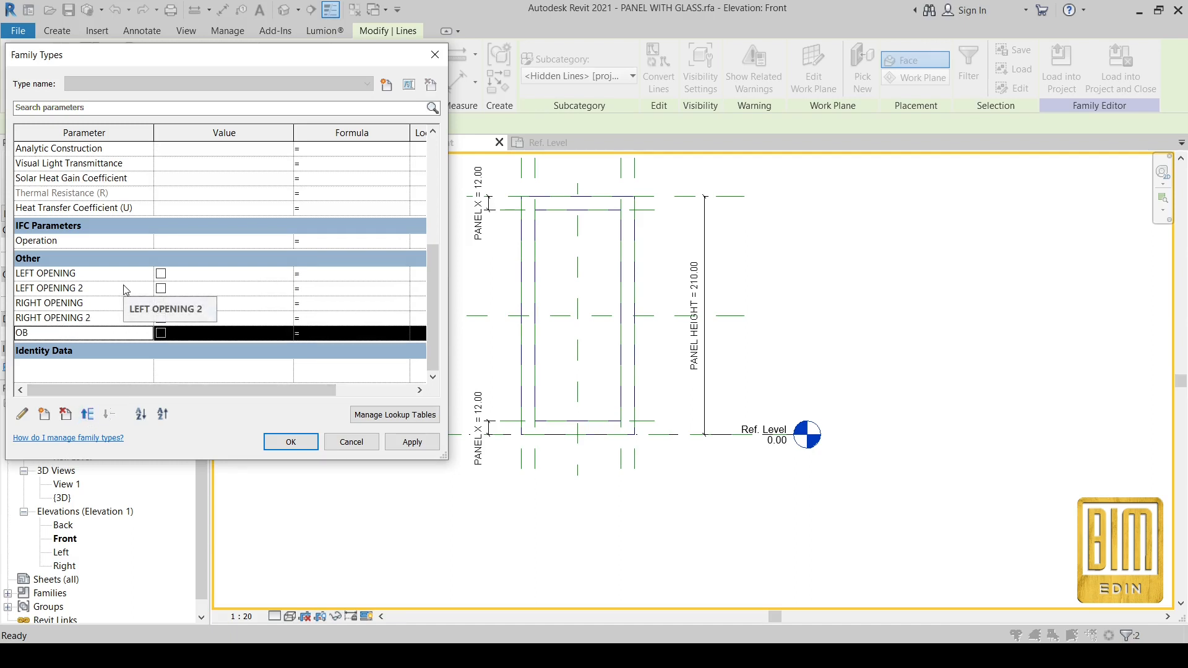
Test the LEFT OPENING and LEFT OPENING 2 visibility parameters by toggling them and applying the changes.
click(161, 273)
click(411, 441)
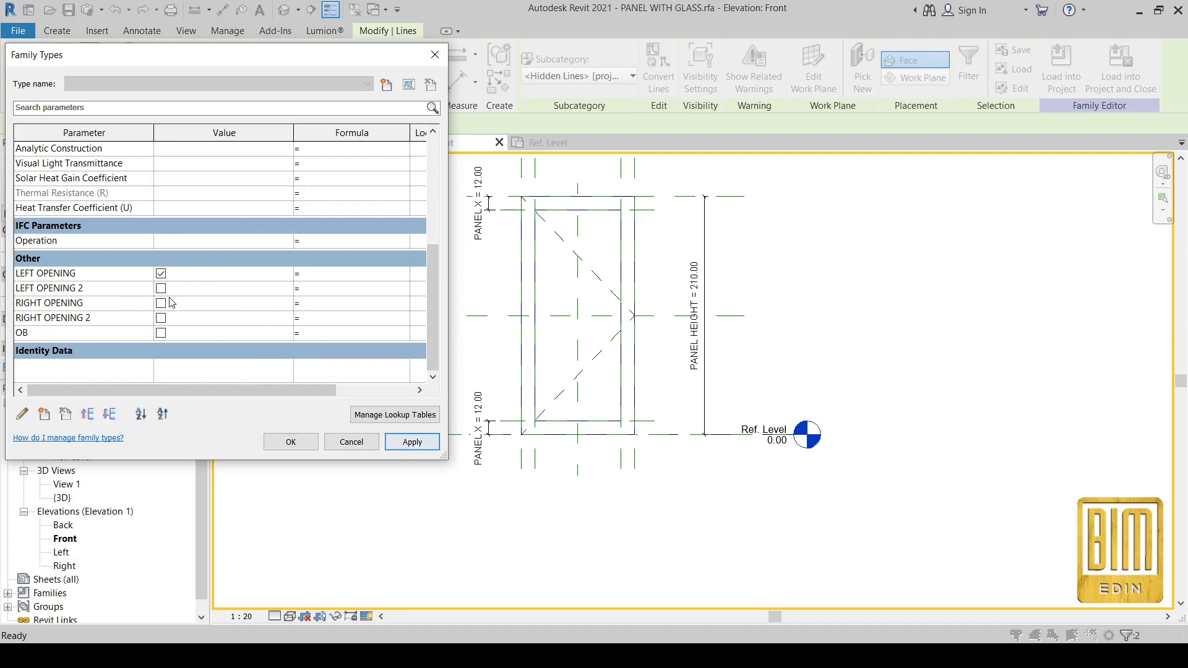
click(161, 273)
click(161, 288)
click(425, 445)
Test the RIGHT OPENING, RIGHT OPENING 2 and OB visibility parameters in turn, leaving OB on, and confirm the family types.
click(161, 303)
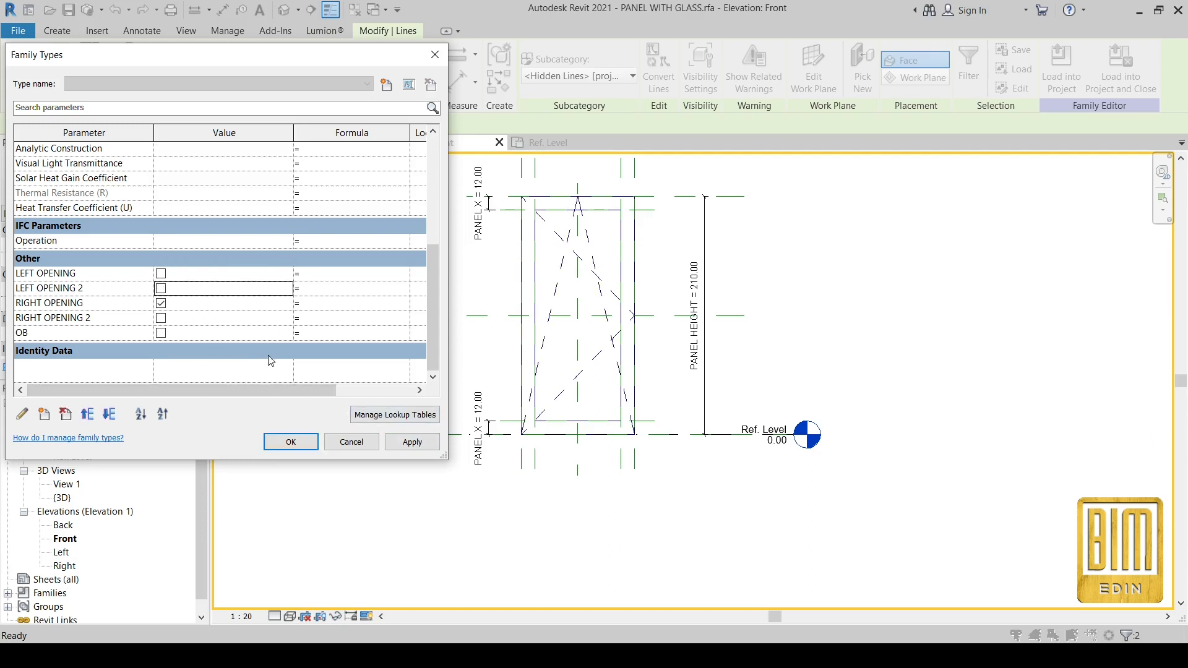
click(415, 443)
click(161, 318)
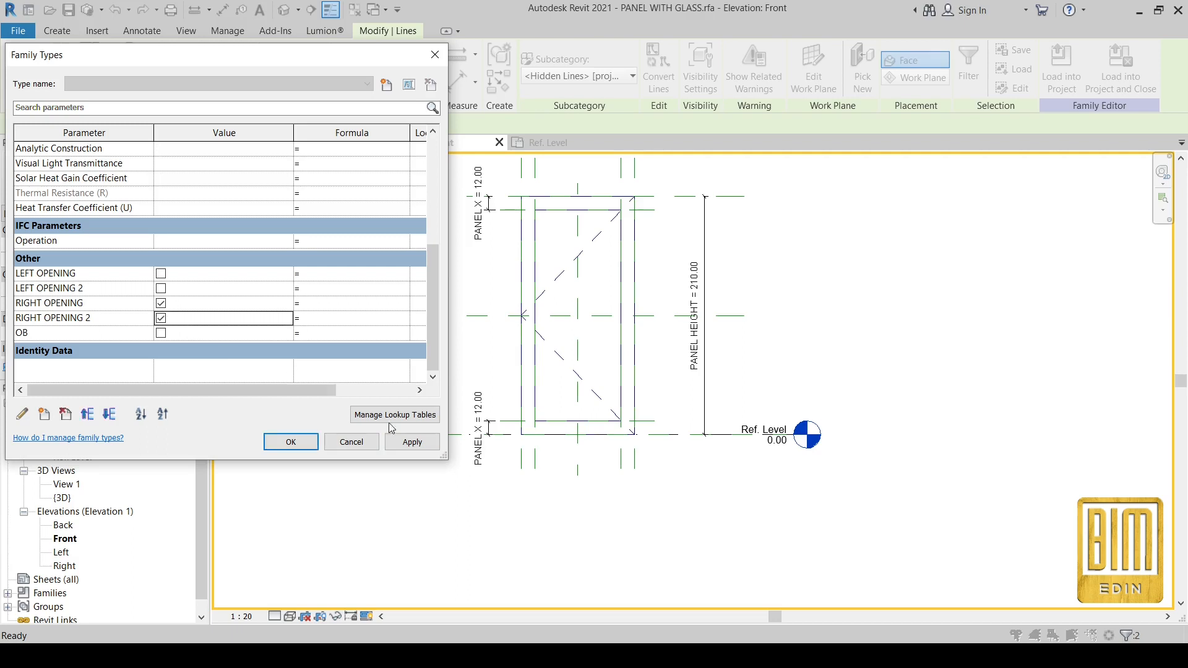
click(412, 442)
click(161, 303)
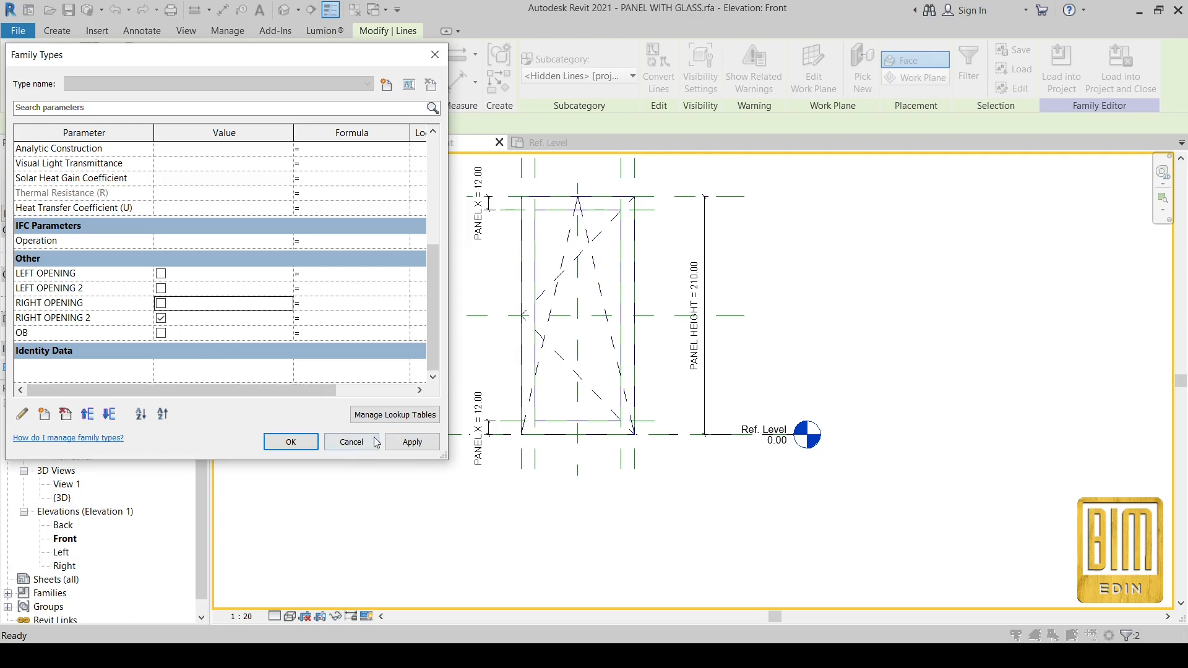
click(161, 334)
click(297, 443)
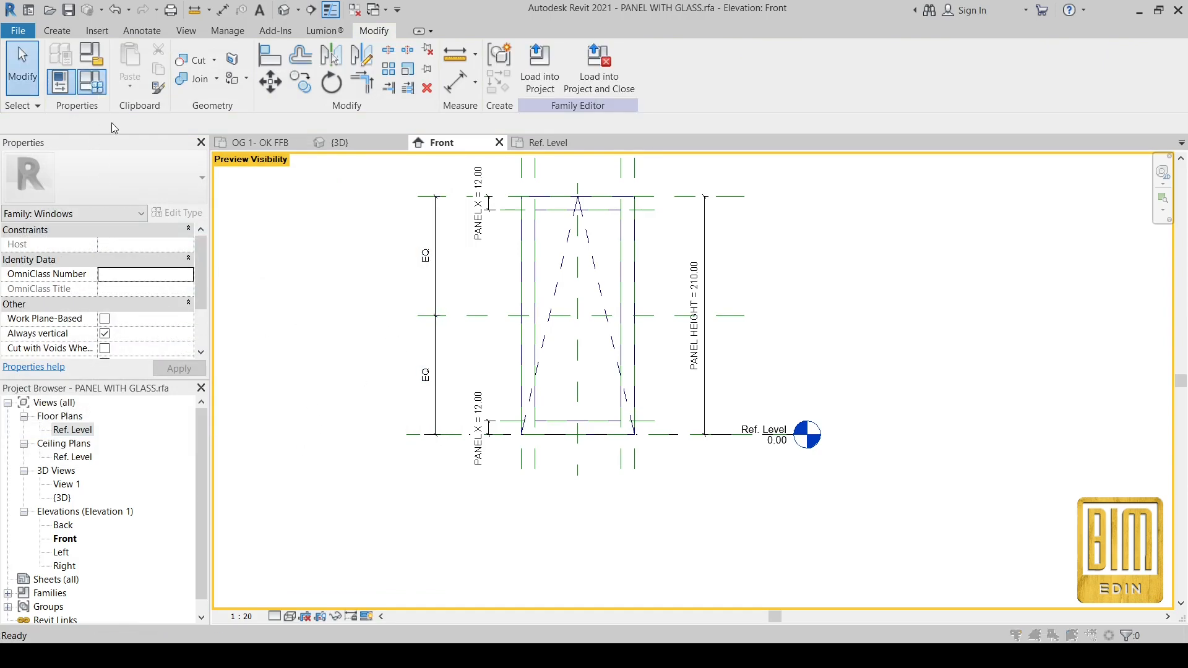
Switch the OB parameter back off in the family types and confirm it.
click(90, 82)
scroll(200, 343, down, 5)
click(162, 335)
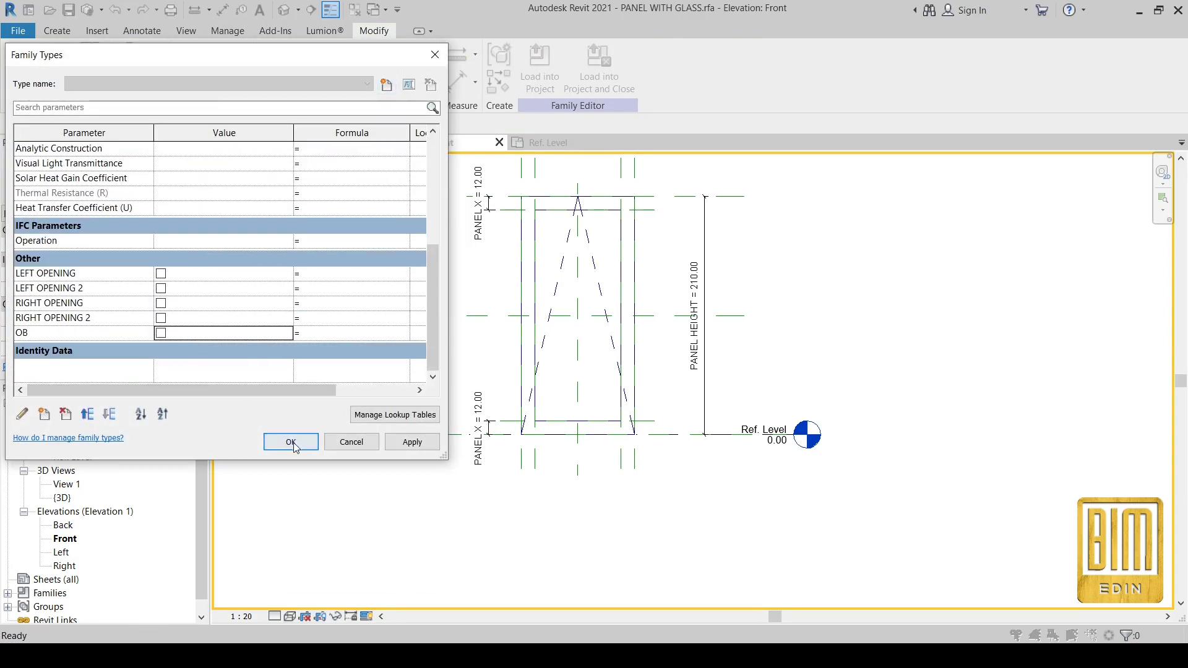
click(294, 445)
Draw two crossing diagonal symbolic lines between opposite inner corners of the panel frame in the Front elevation.
scroll(581, 280, up, 3)
scroll(266, 376, down, 1)
click(142, 30)
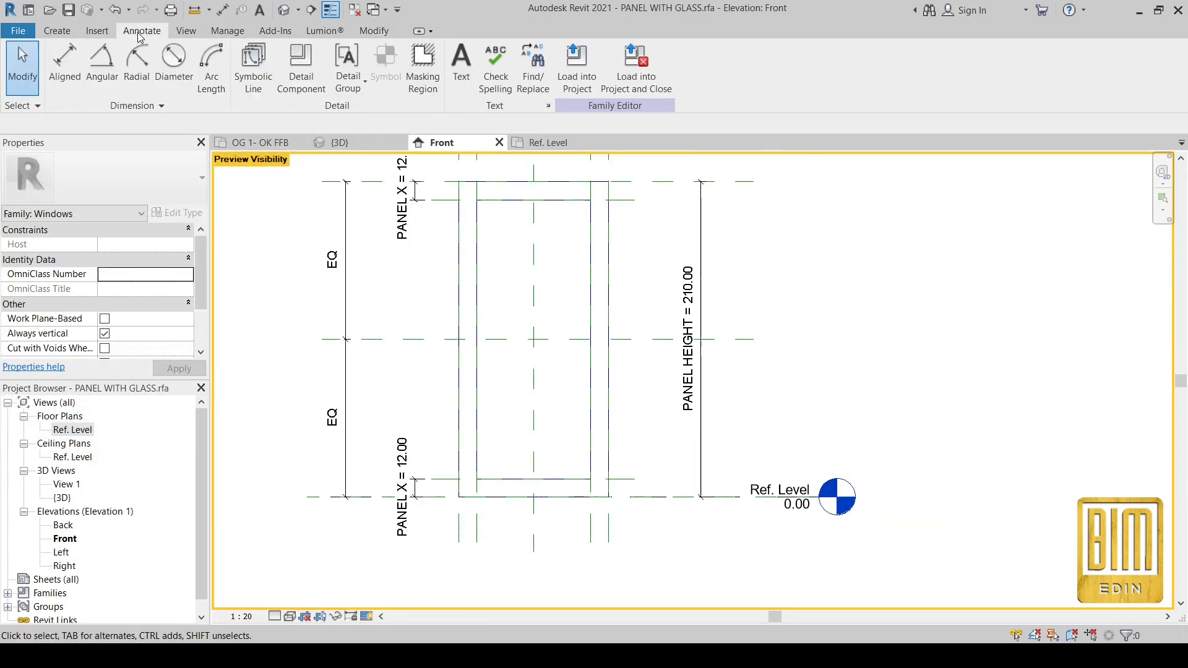
click(248, 57)
click(481, 204)
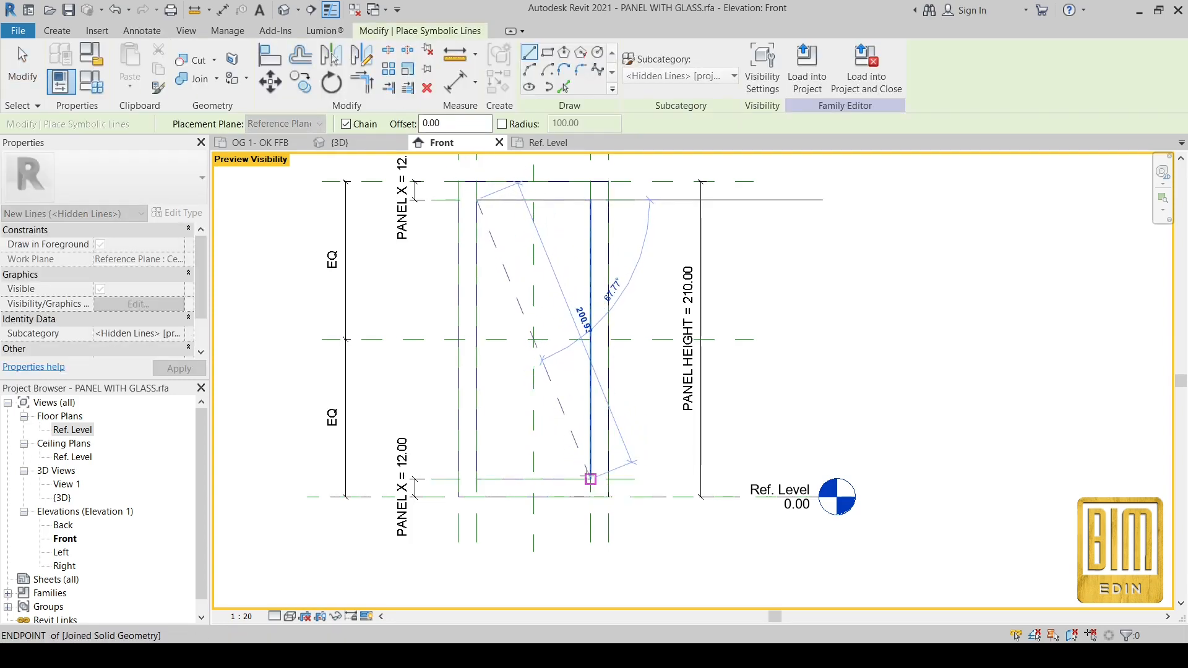
right_click(498, 426)
click(533, 436)
click(476, 200)
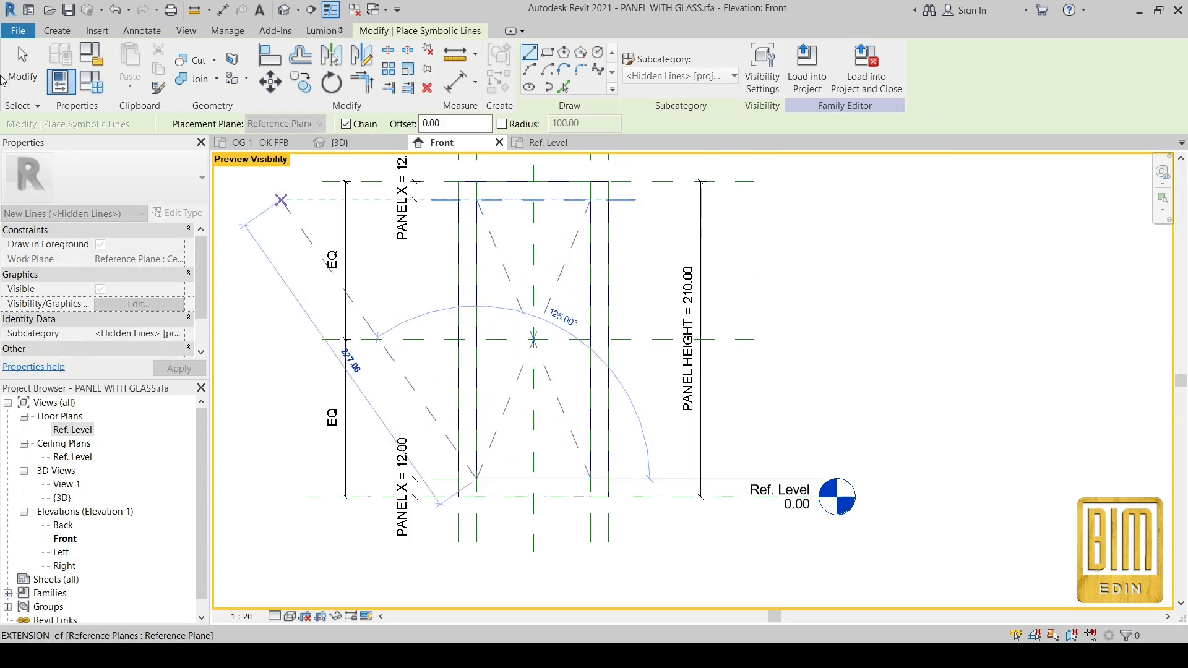
key(Escape)
key(Escape)
Associate the visibility of the diagonal from the inner upper-left corner with a new Yes/No family type parameter named FIX.
click(500, 257)
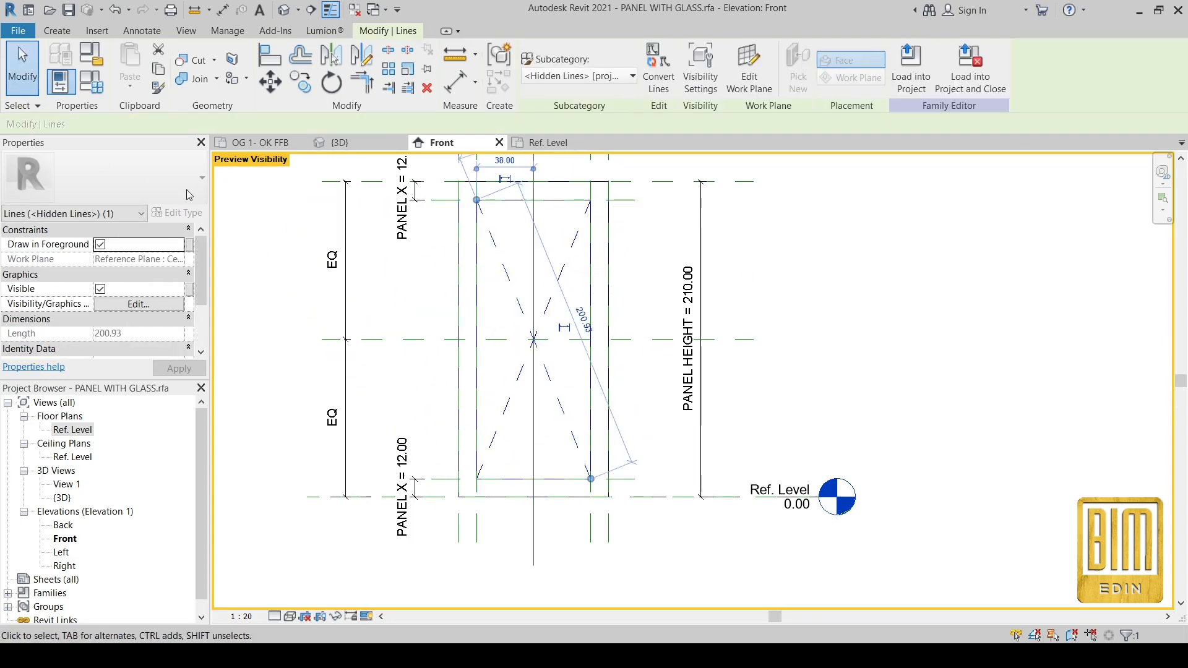
click(190, 289)
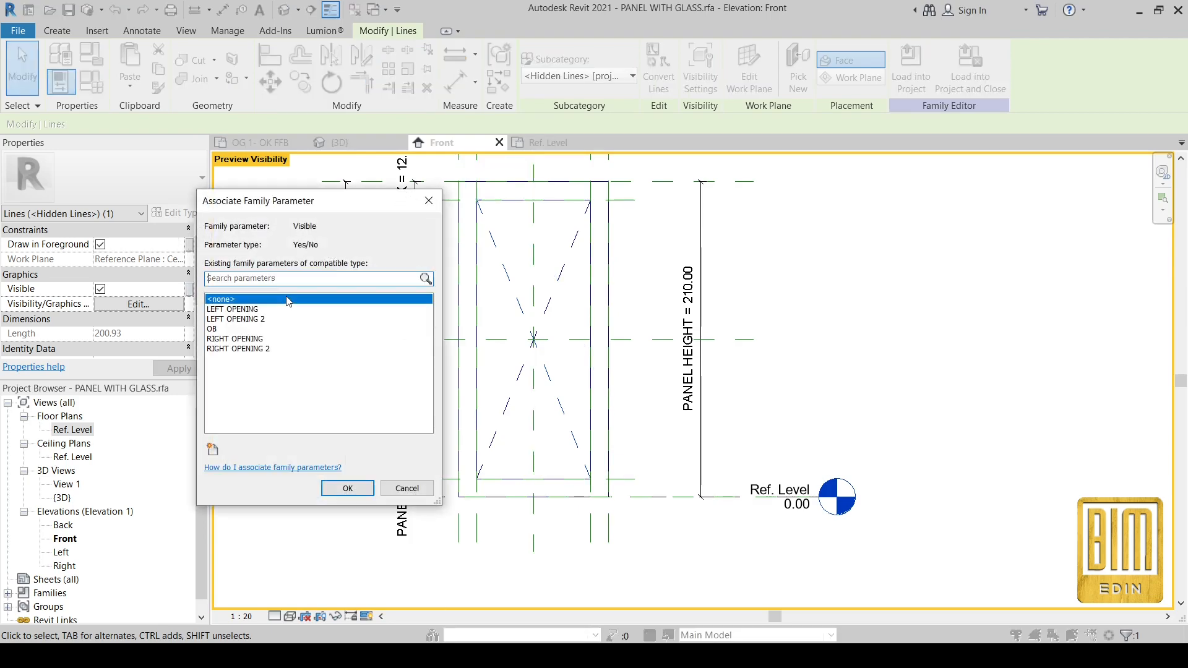
click(213, 449)
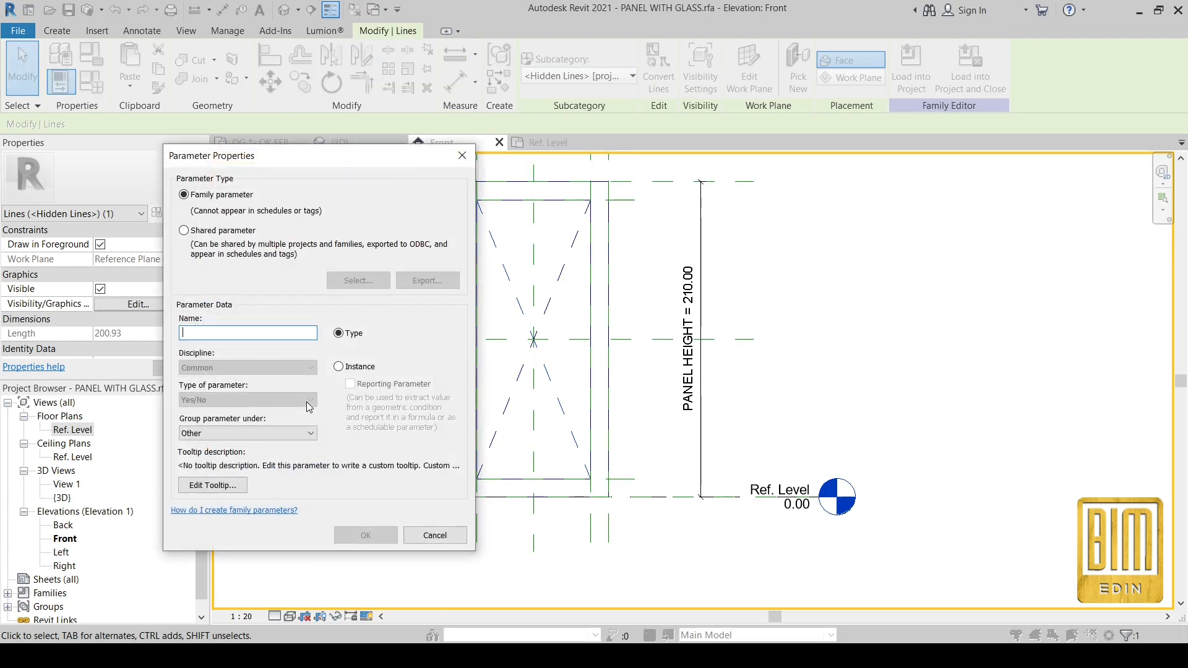
text(Fl)
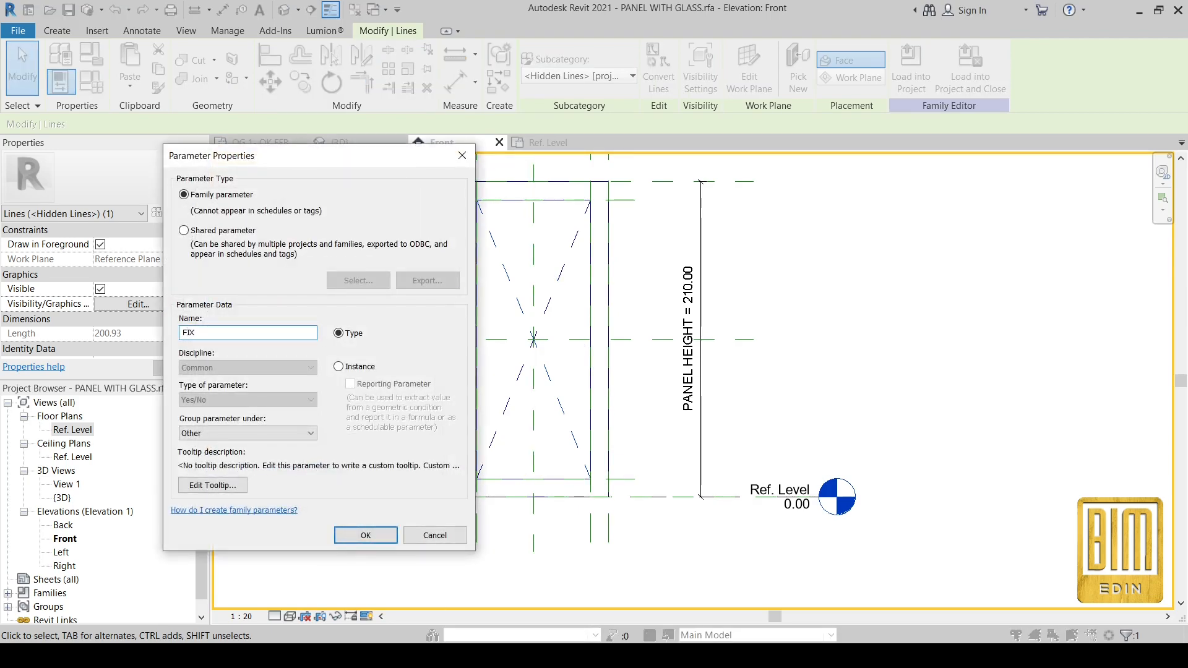
click(350, 530)
click(345, 486)
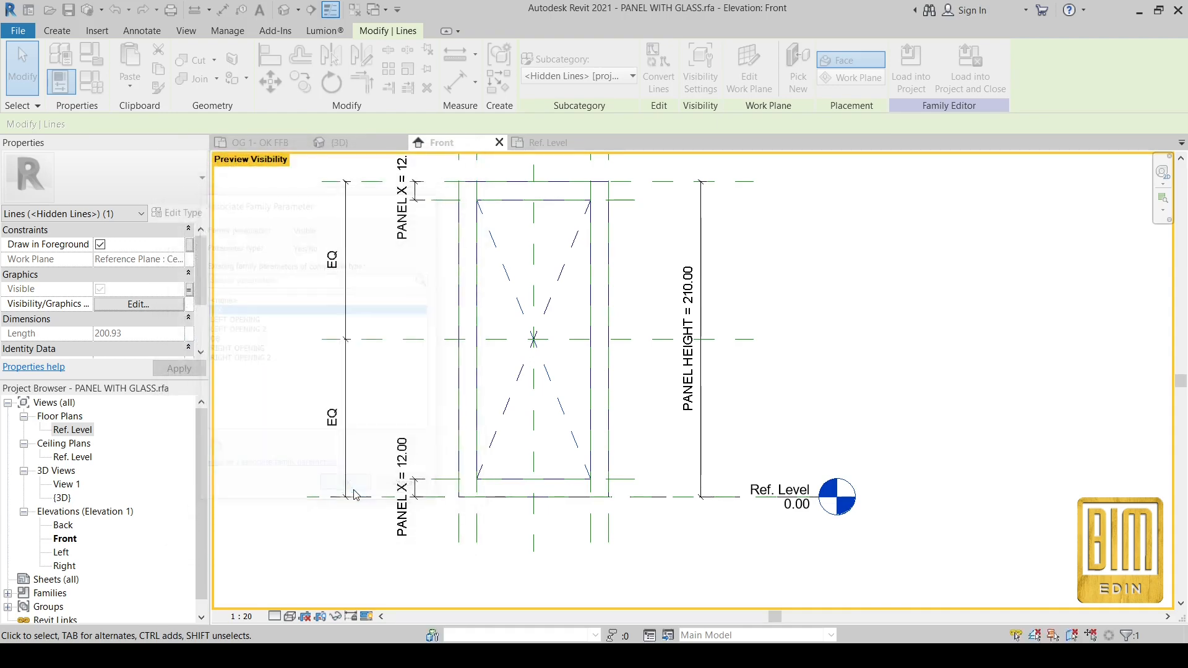
Switch the FIX parameter off in the family types and confirm it.
key(Escape)
click(92, 62)
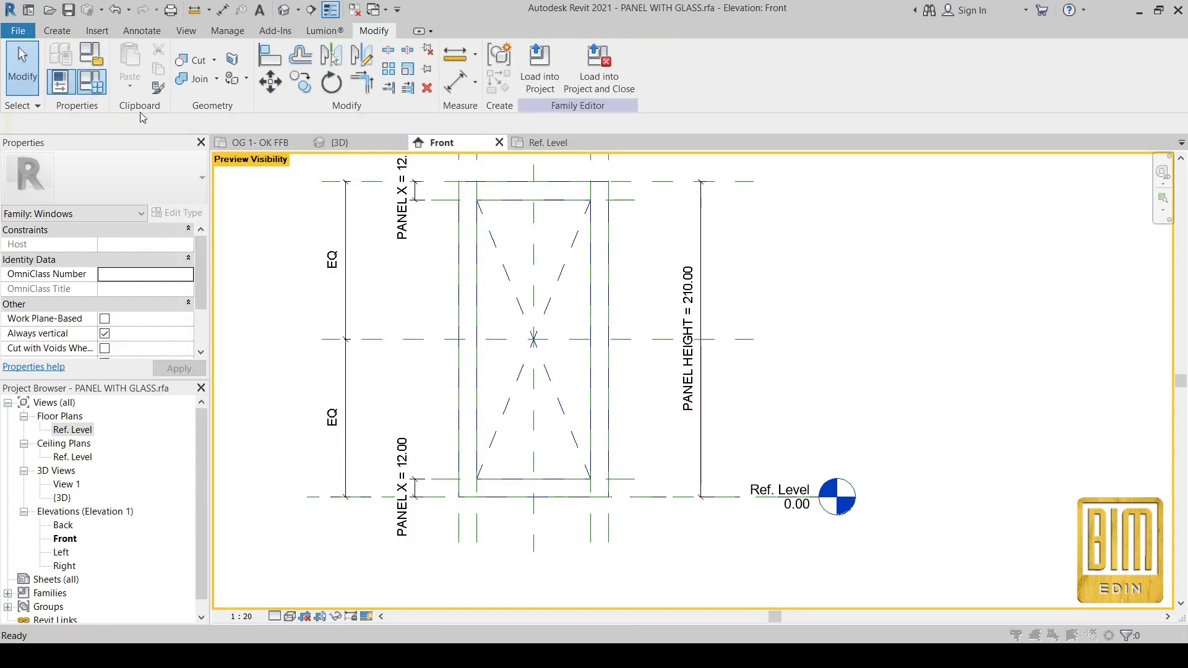
scroll(209, 371, down, 5)
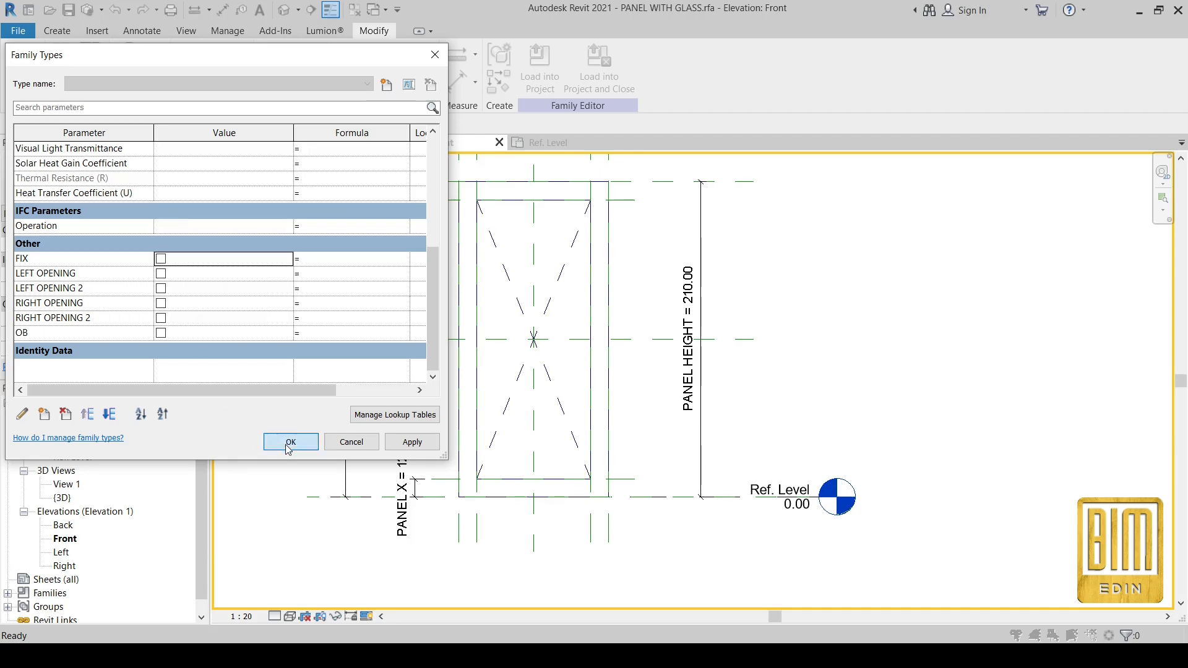
click(290, 442)
Associate the visibility of the other diagonal symbolic line with the existing FIX parameter.
click(520, 371)
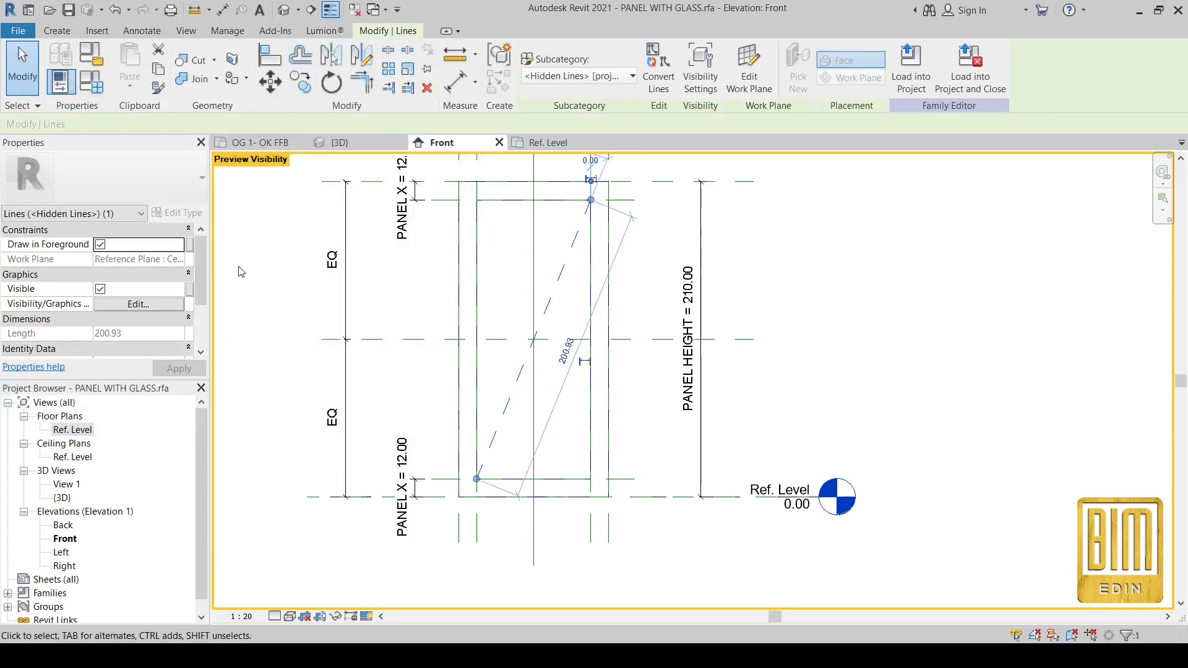
click(189, 290)
click(218, 320)
click(348, 488)
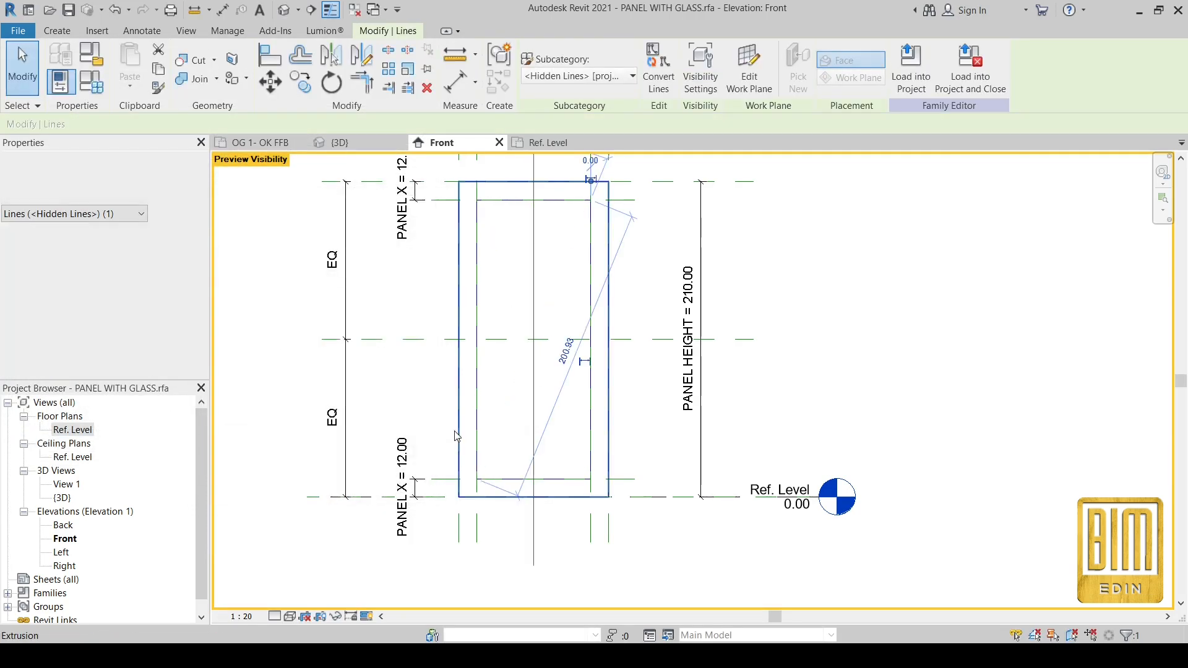
click(426, 424)
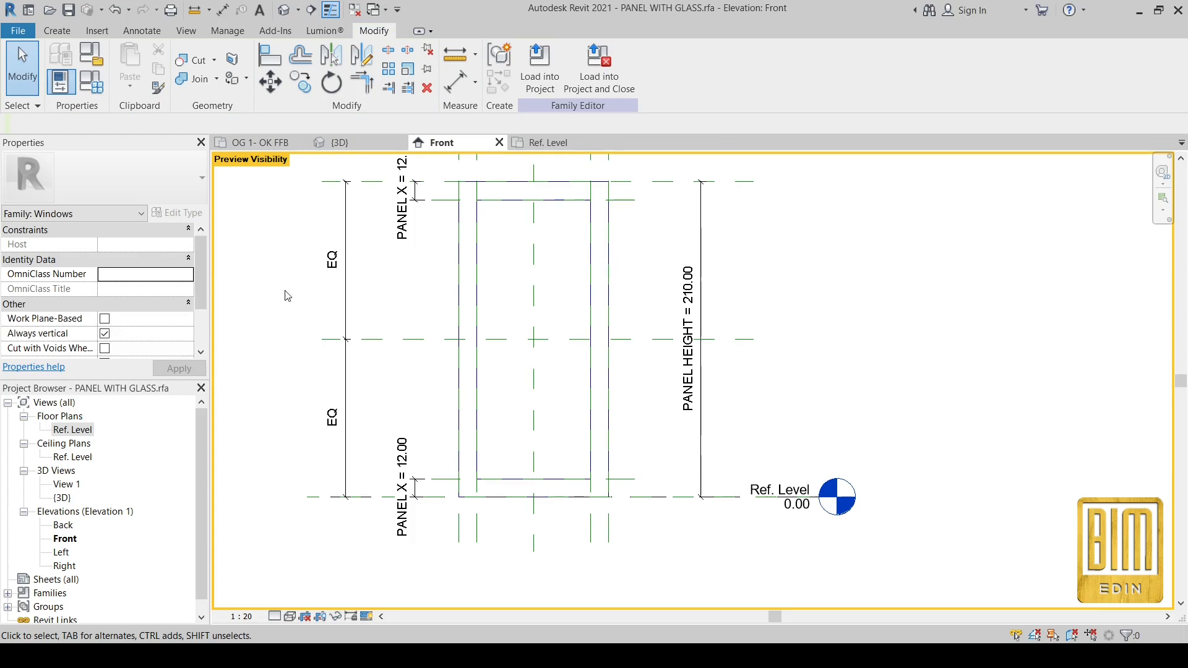
Turn preview visibility off in the Front elevation and inspect the panel's symbolic opening lines.
click(367, 617)
click(396, 578)
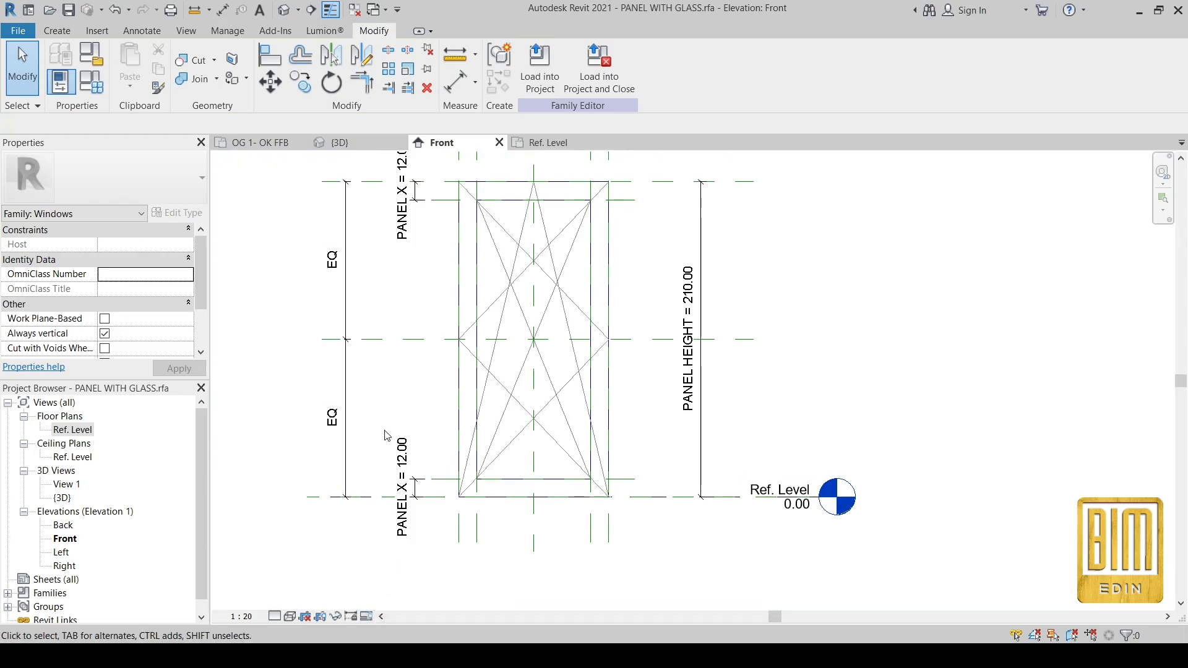
scroll(674, 485, down, 2)
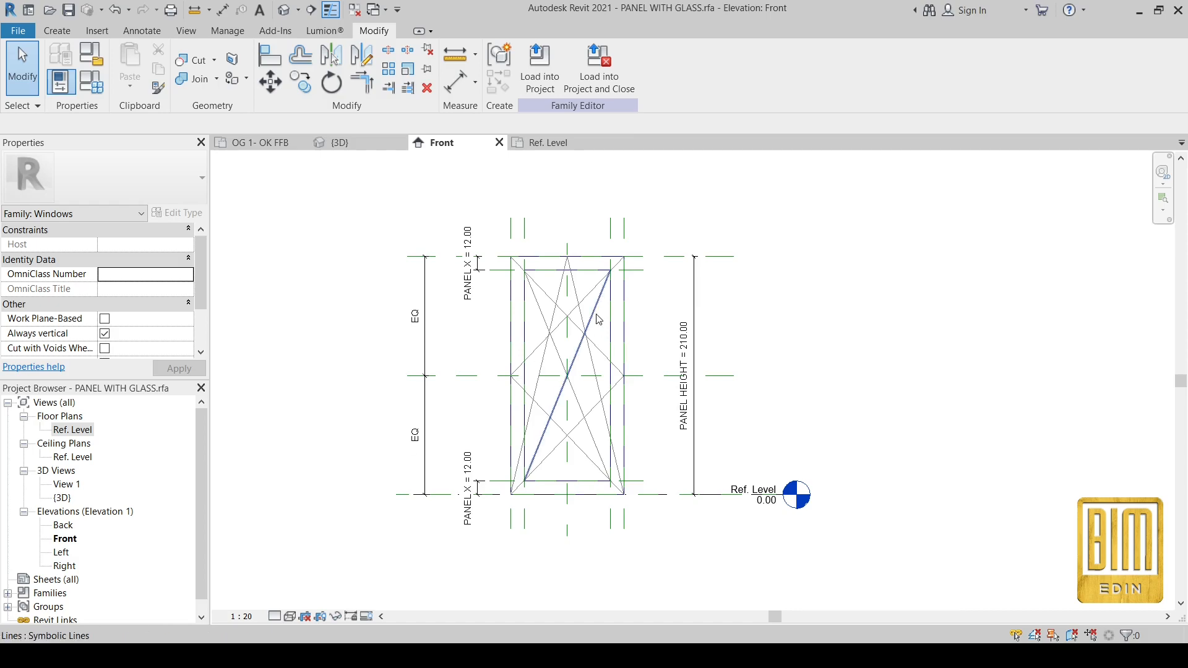
scroll(599, 323, up, 2)
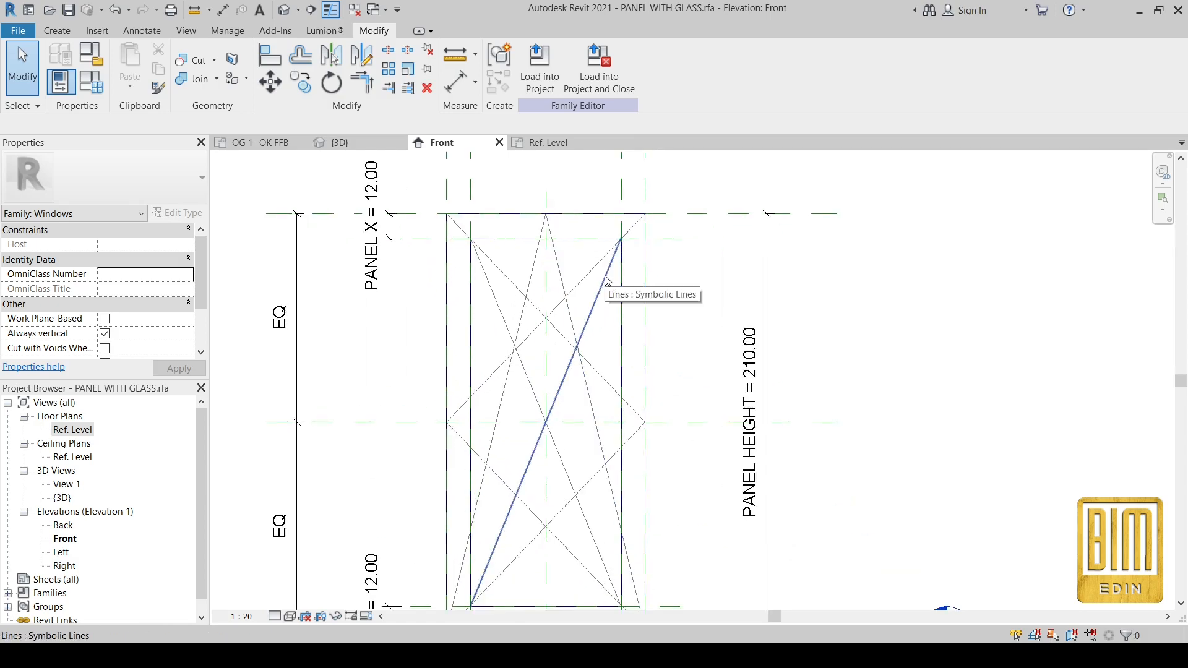
scroll(554, 407, down, 2)
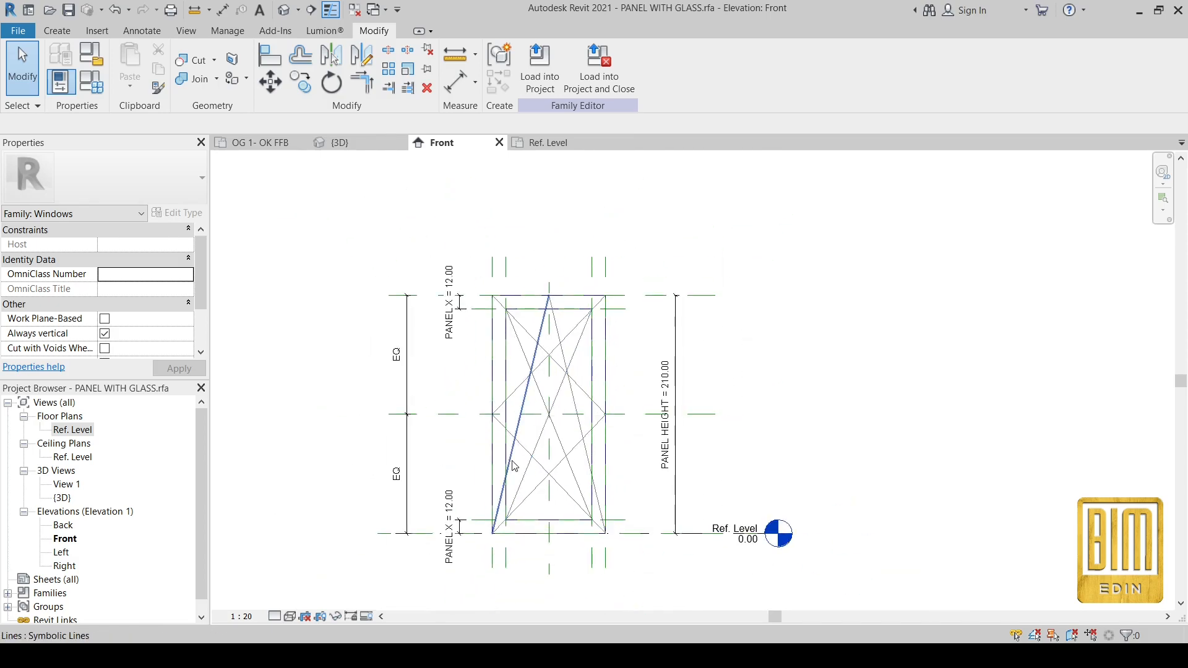
scroll(356, 488, up, 1)
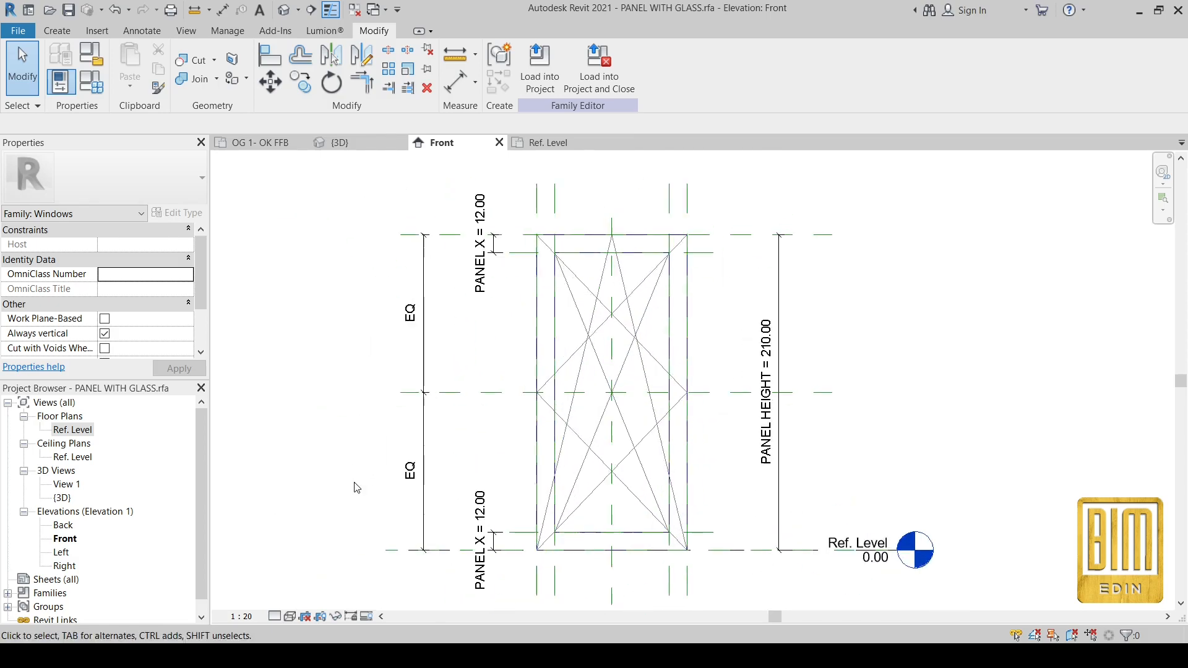
Open the Ref. Level floor plan and start the Symbolic Line command.
double_click(64, 433)
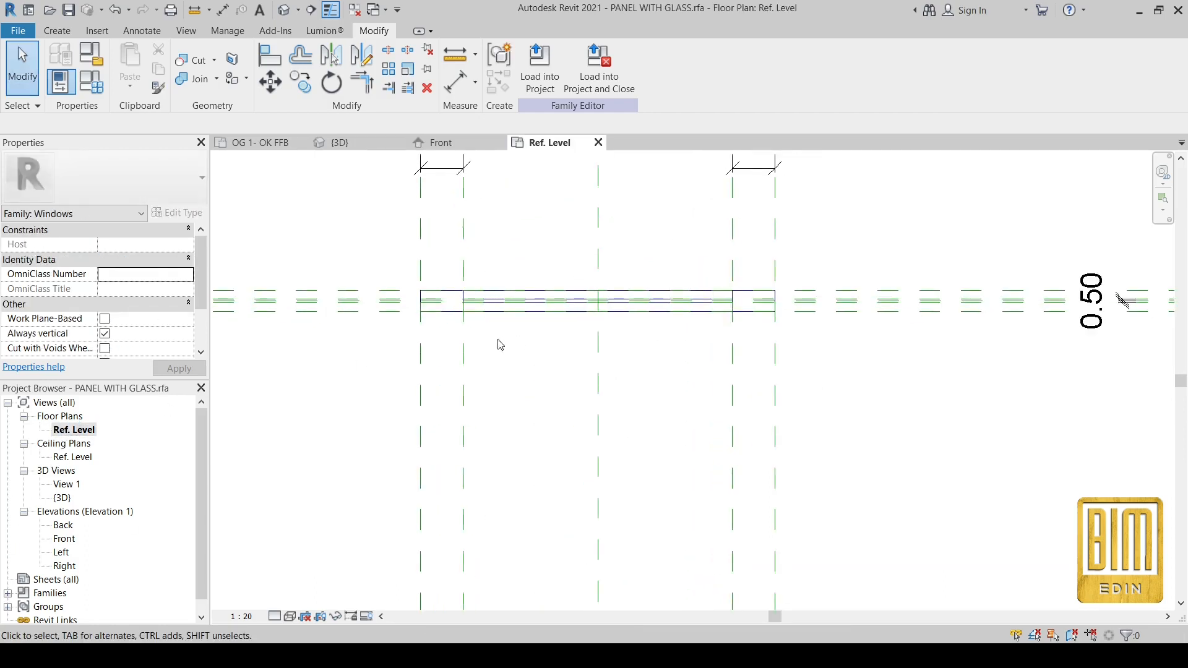
scroll(501, 345, down, 1)
click(142, 30)
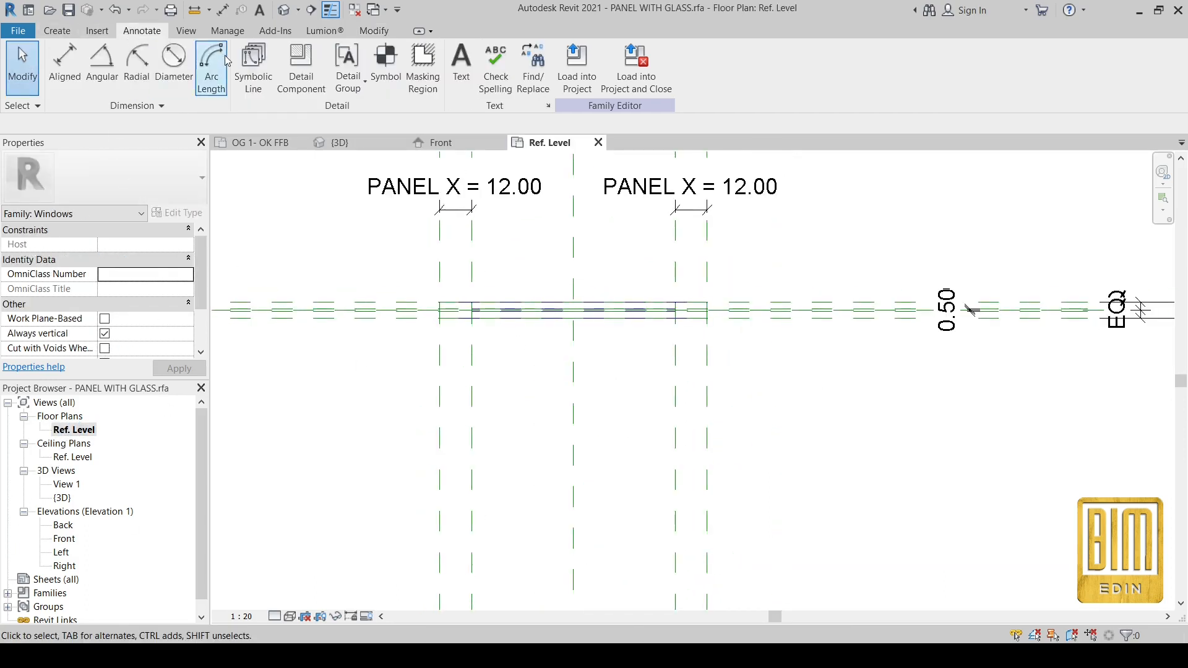
click(210, 58)
click(440, 318)
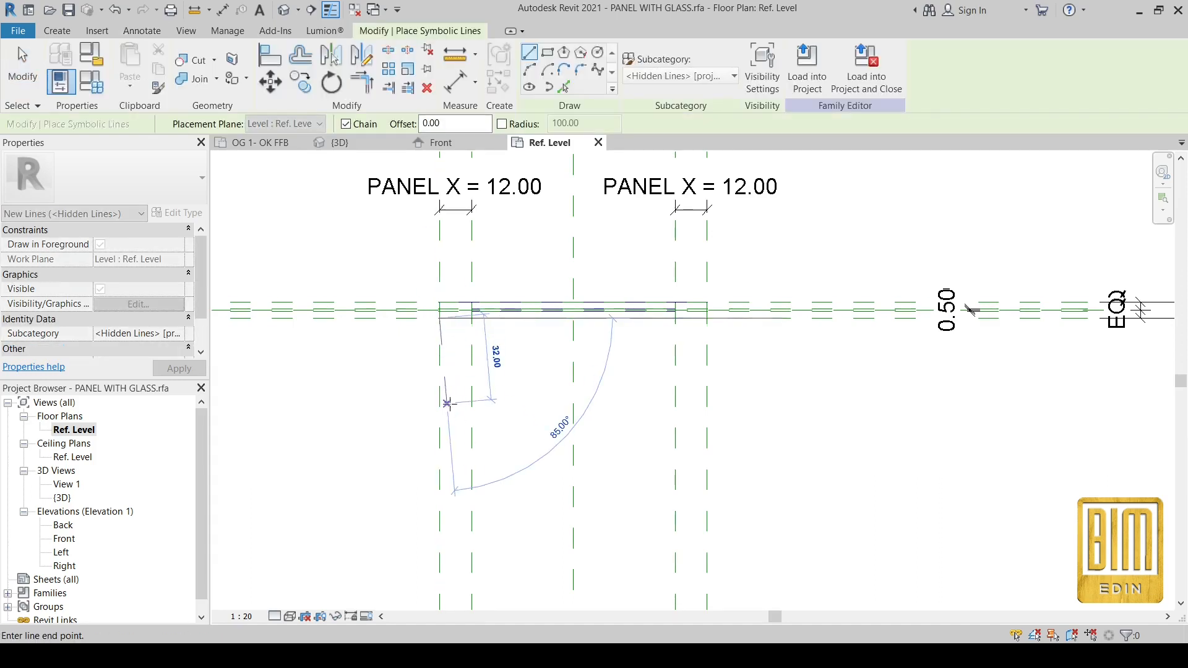
scroll(448, 402, down, 1)
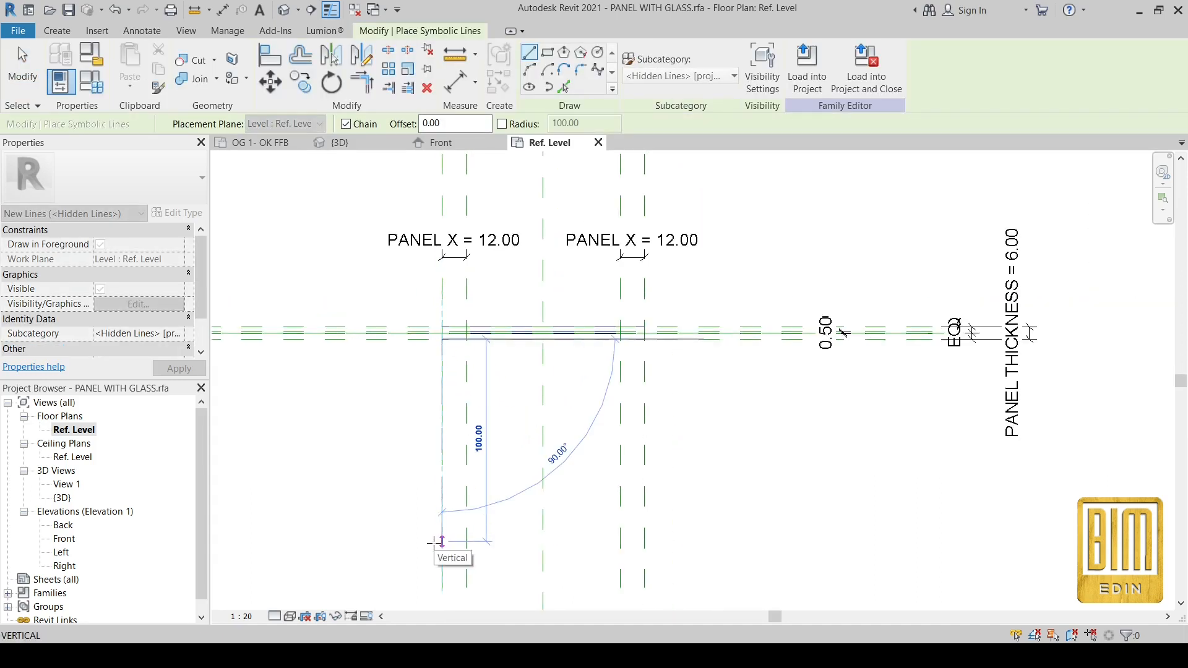
scroll(433, 543, down, 1)
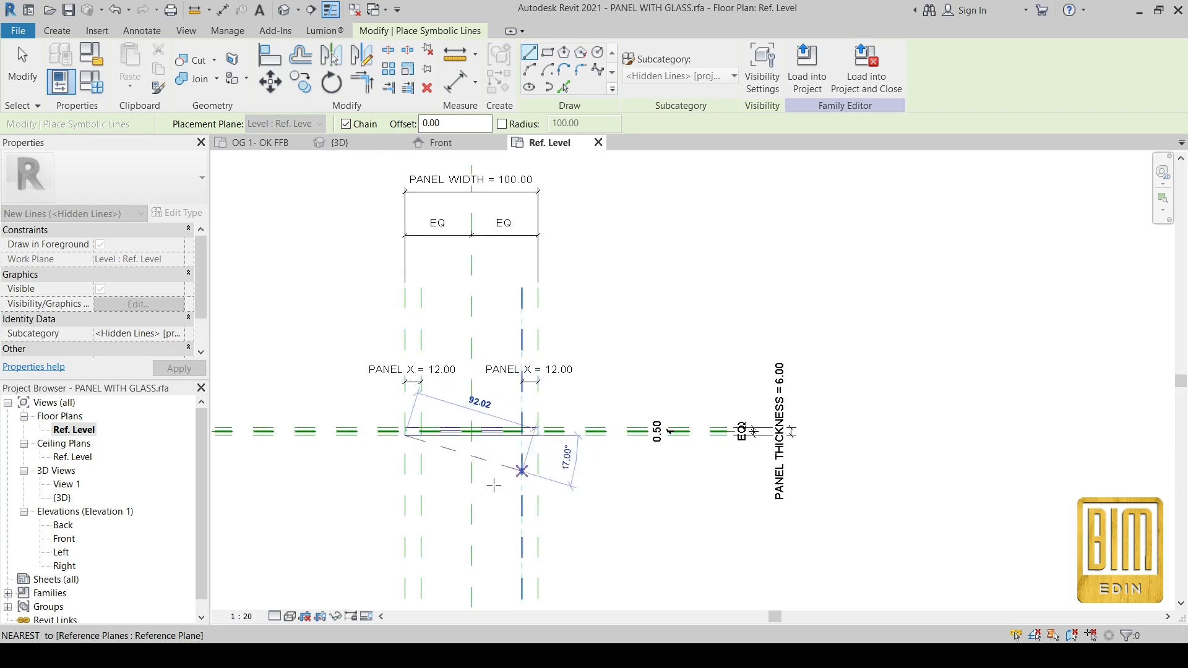
scroll(411, 499, up, 1)
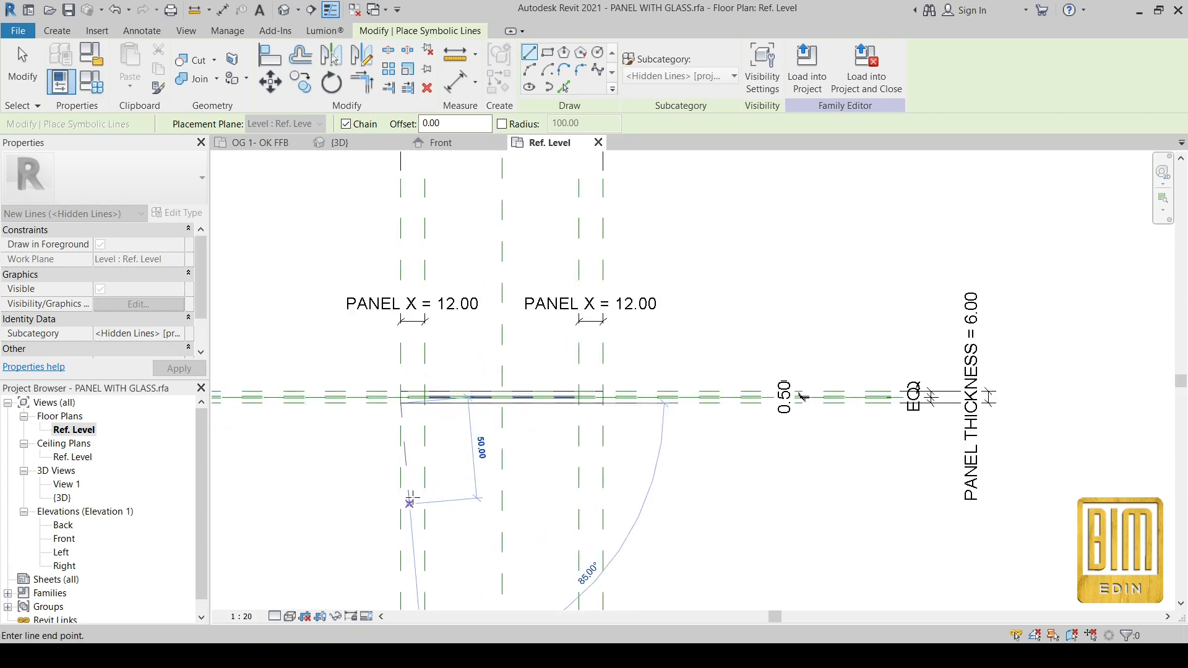
right_click(410, 499)
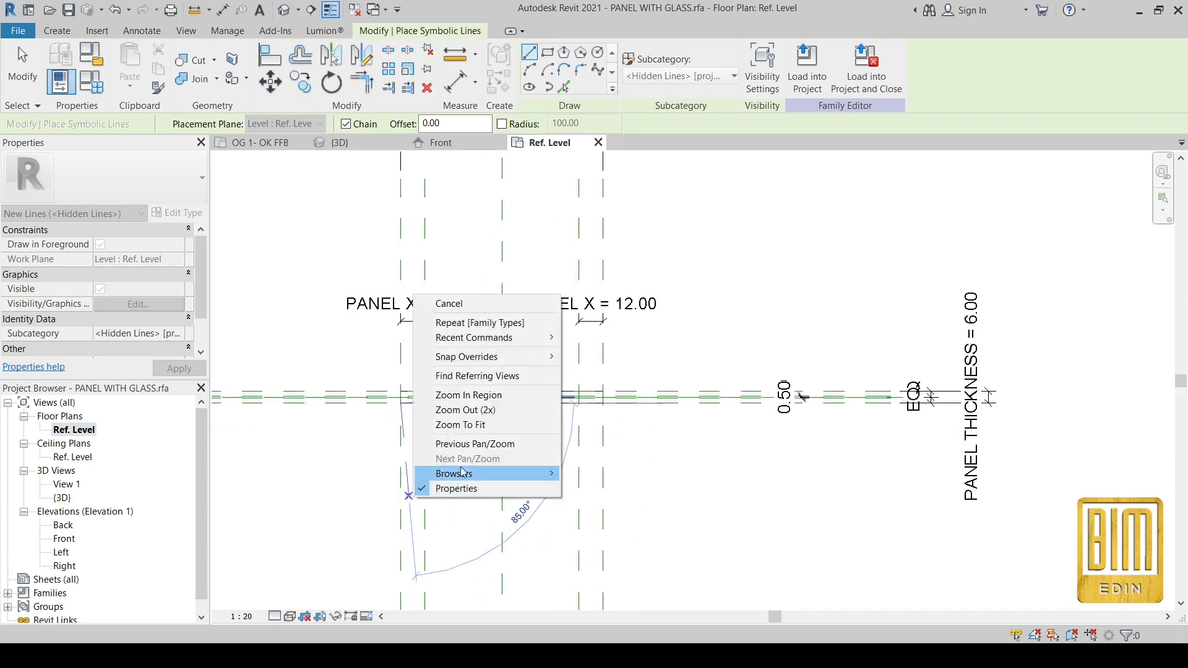
click(436, 305)
Draw a 100 long vertical hidden symbolic line from the panel's upper-left corner down along the outer left reference plane.
scroll(399, 399, up, 2)
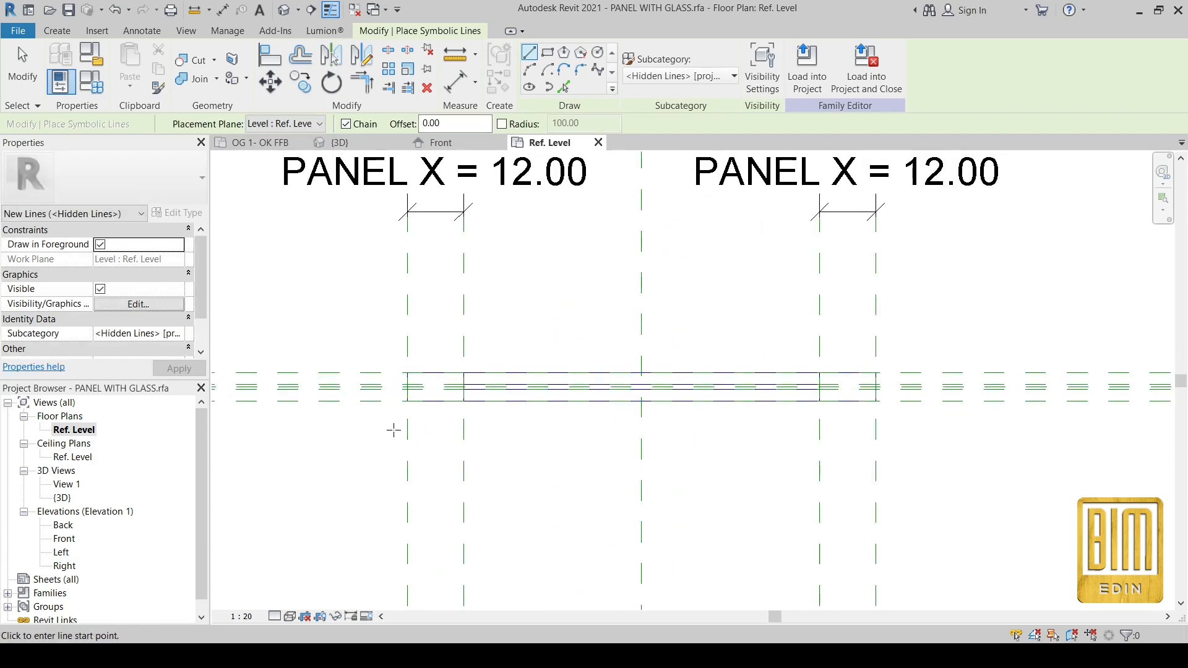
click(408, 373)
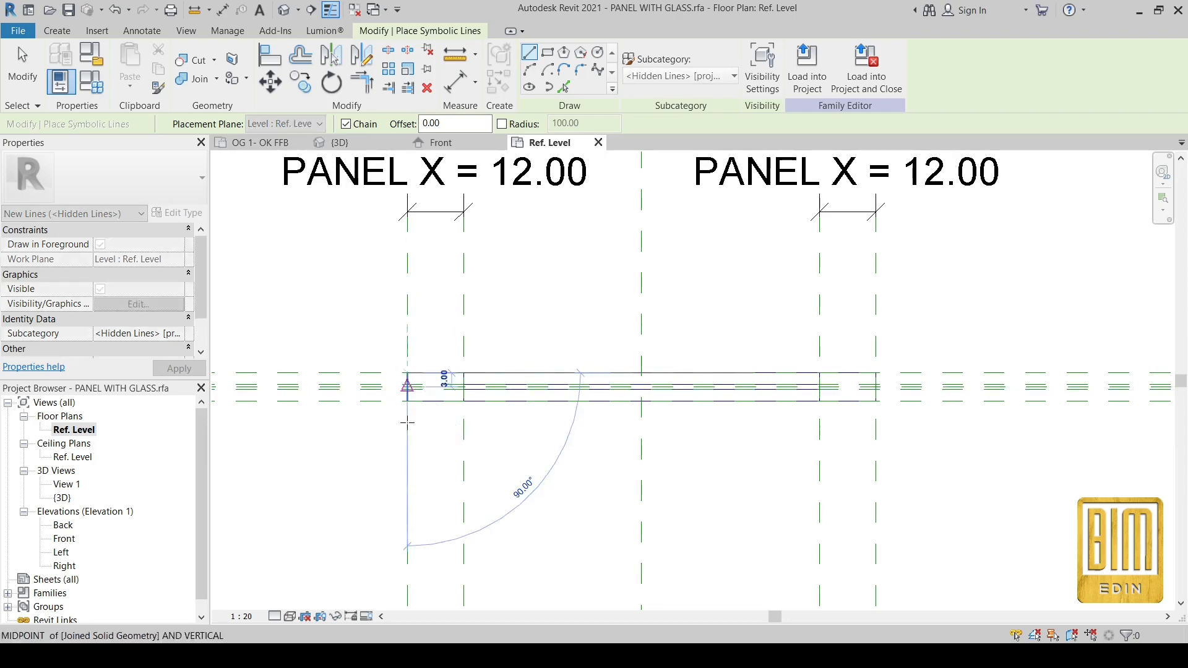
scroll(408, 373, down, 3)
scroll(407, 373, down, 1)
scroll(400, 452, up, 1)
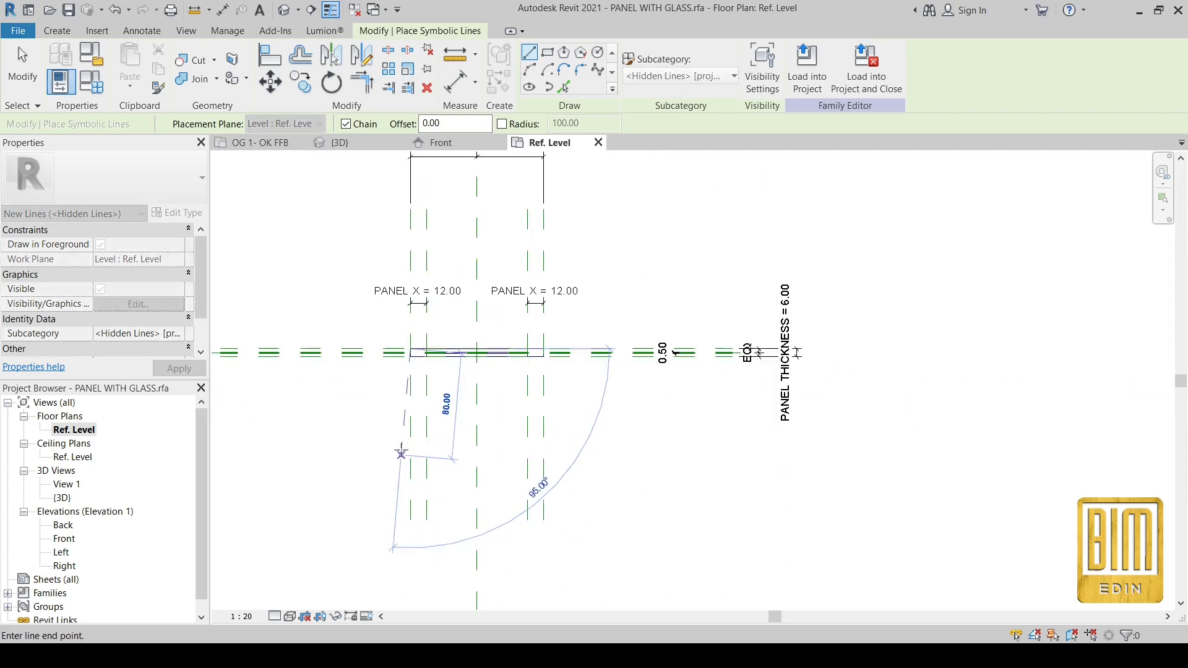
text(100)
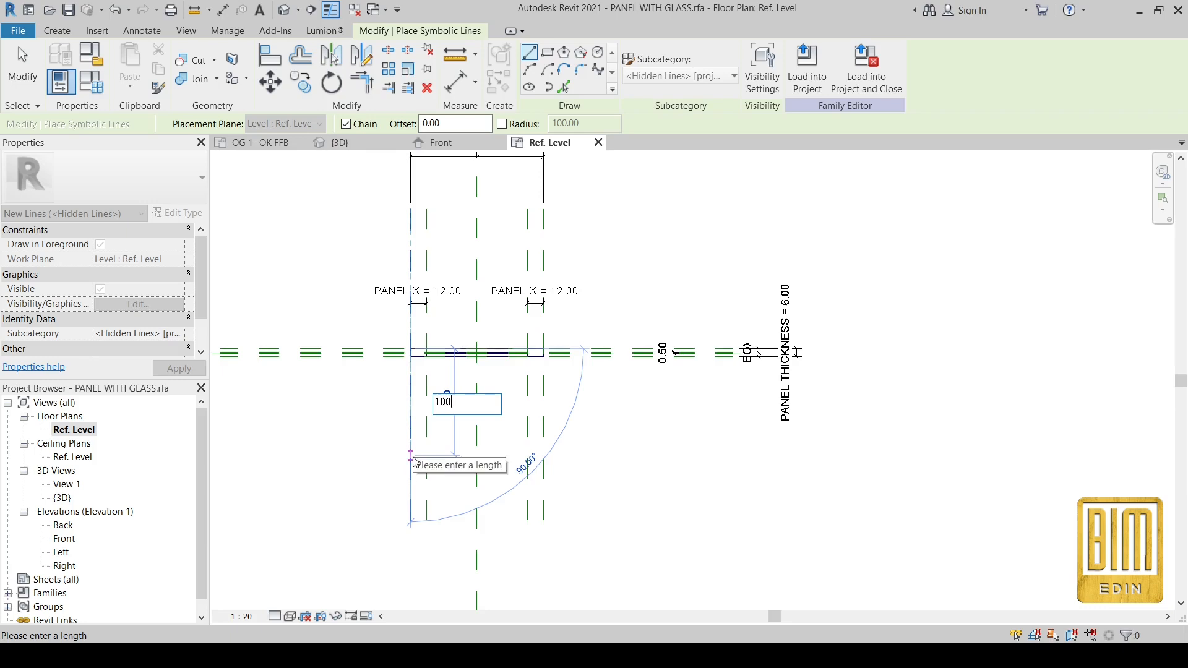
key(Return)
Draw a quarter-circle swing arc from the symbolic line's lower end to the panel's upper-right corner and finish drawing.
scroll(549, 444, up, 1)
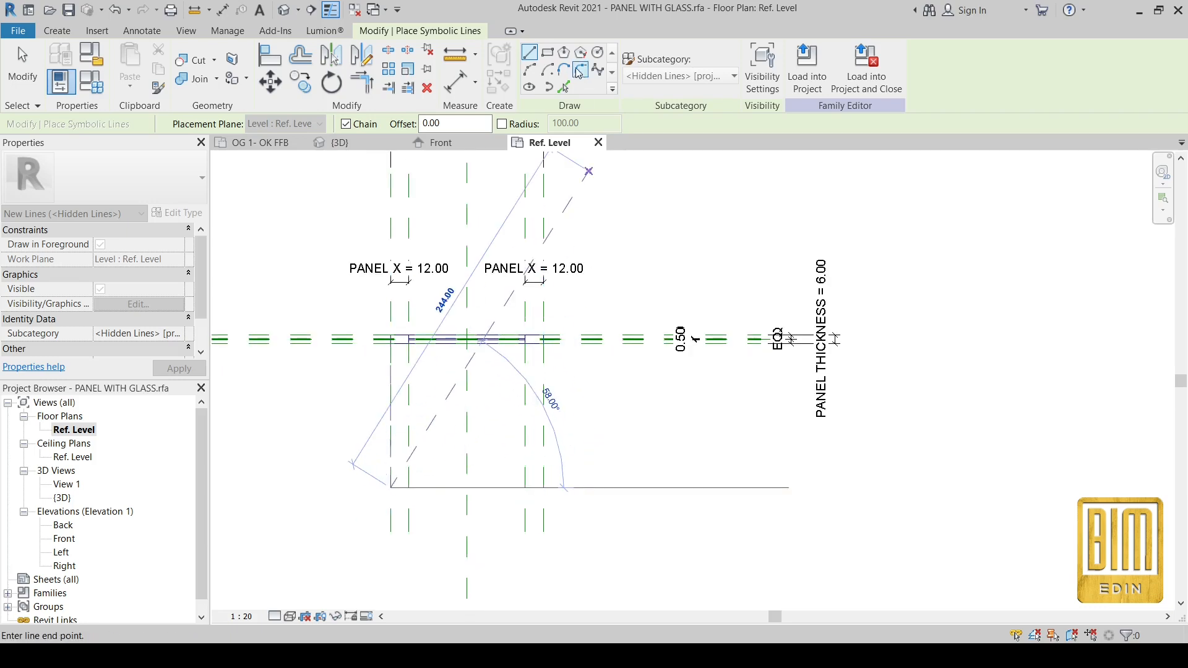
click(531, 69)
scroll(542, 334, up, 3)
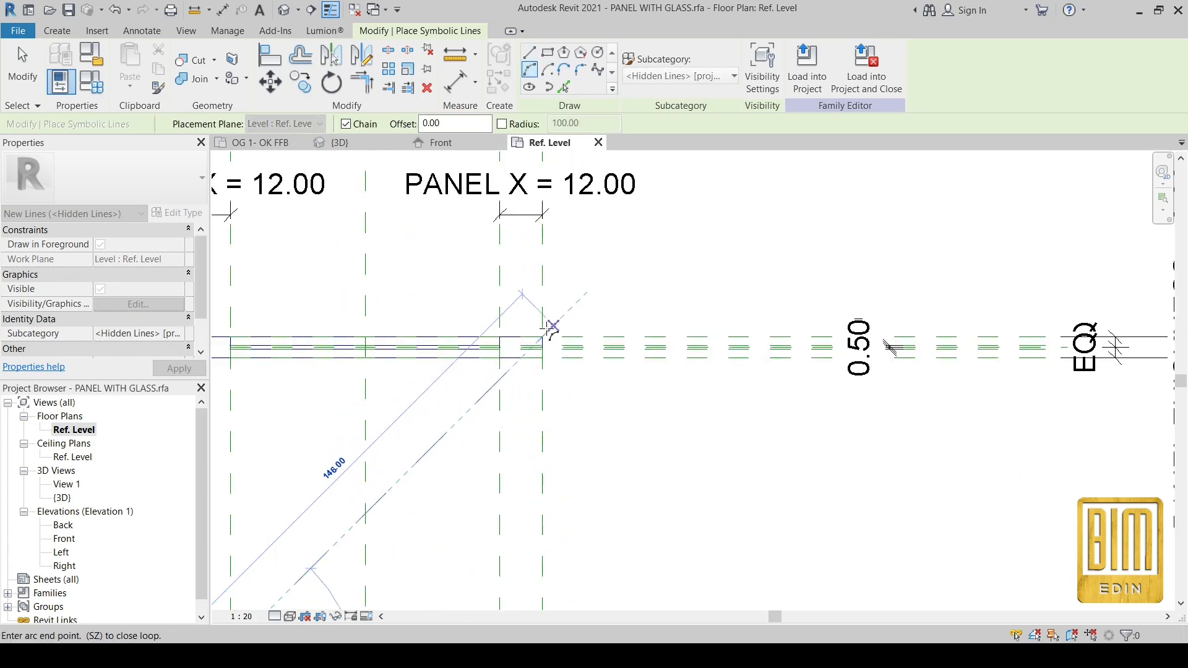
click(542, 337)
scroll(525, 427, down, 1)
click(468, 530)
scroll(449, 440, down, 1)
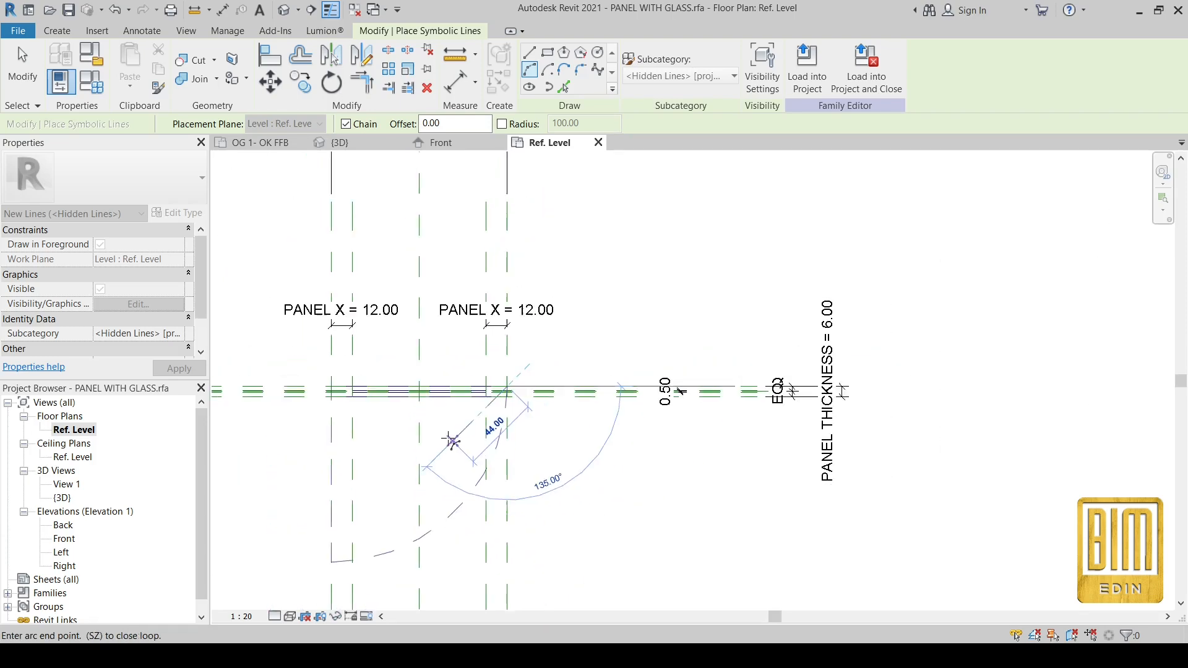
click(29, 77)
Set the PANEL WIDTH dimension to 120 to flex the door swing lines.
scroll(486, 420, down, 1)
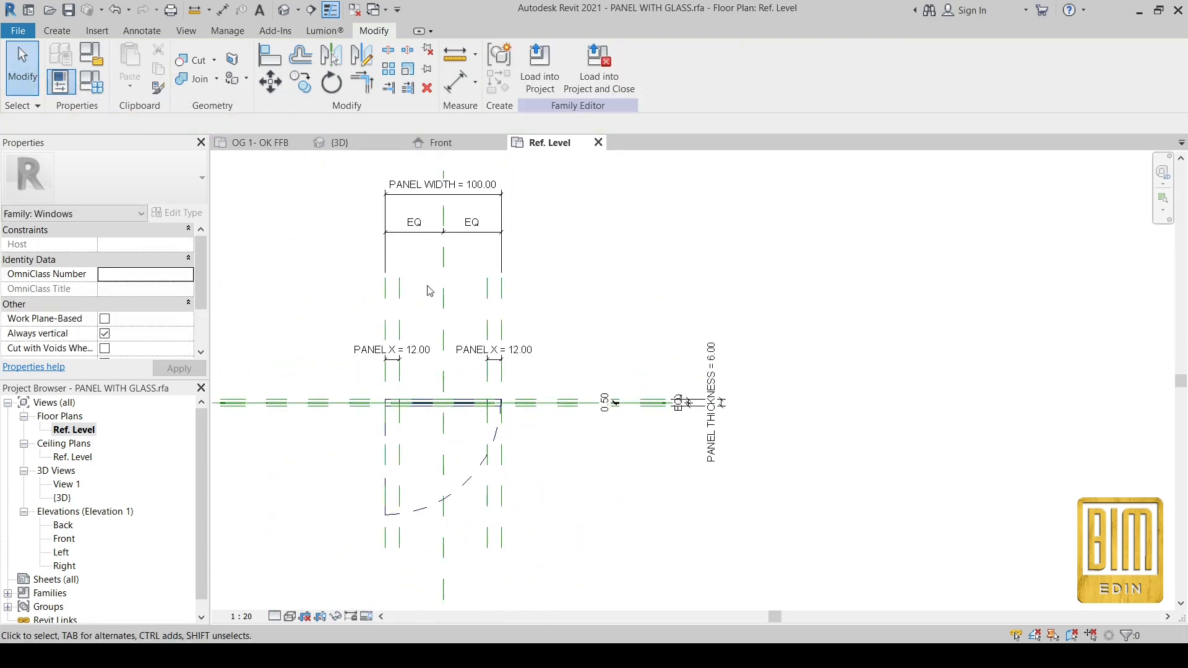
click(422, 187)
click(418, 181)
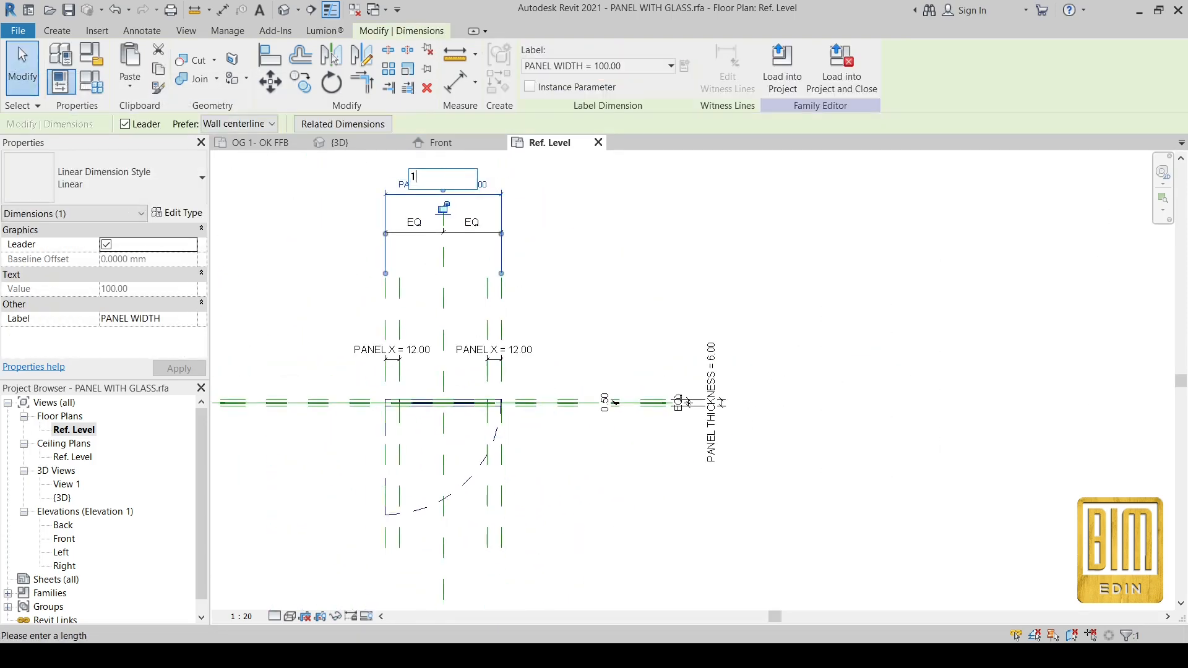
text(12)
key(Return)
click(419, 181)
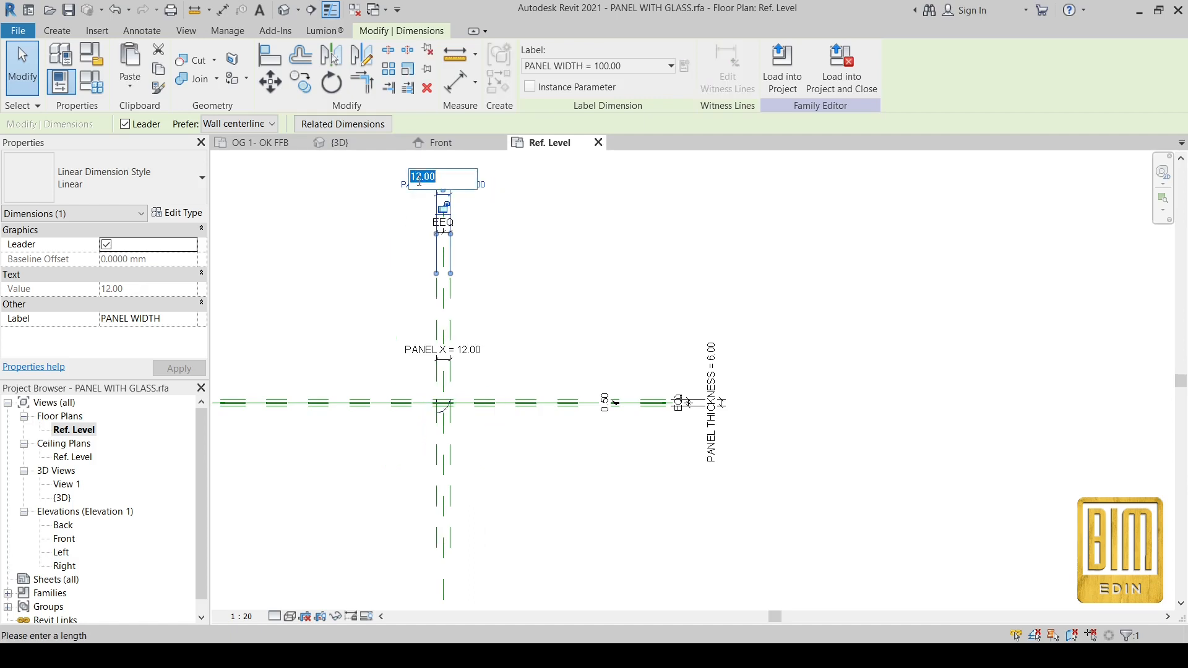
text(120)
key(Return)
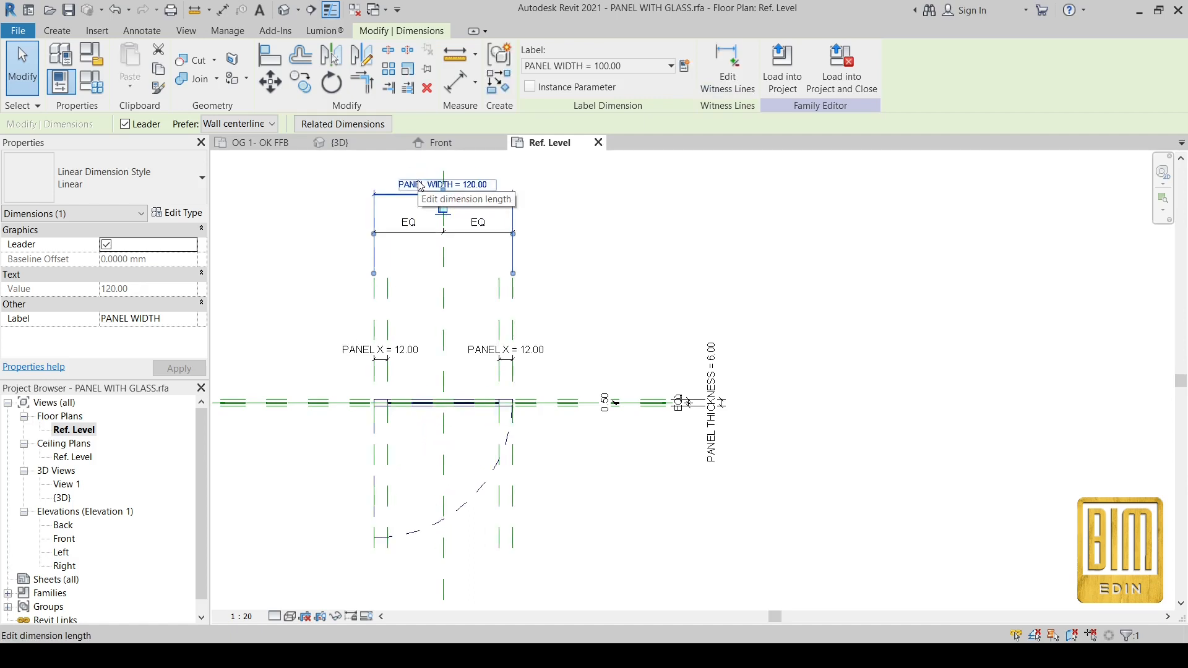
Associate the visibility of the swing line and arc in plan with the existing LEFT OPENING parameter.
scroll(339, 540, up, 2)
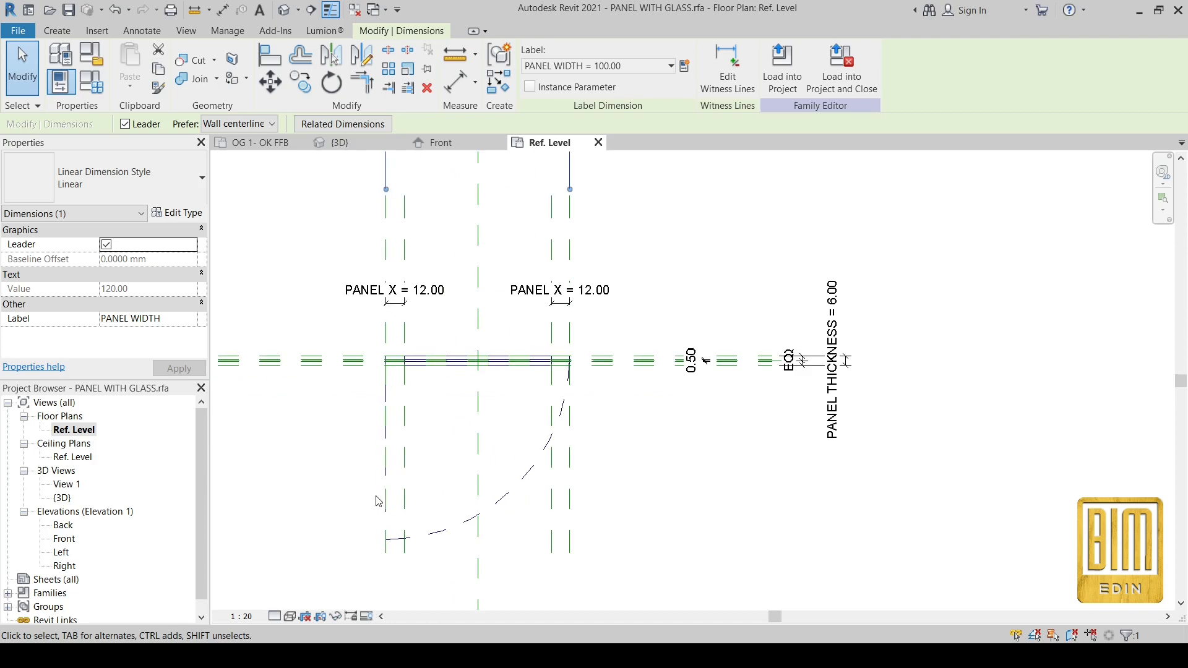
click(478, 517)
ctrl+click(478, 517)
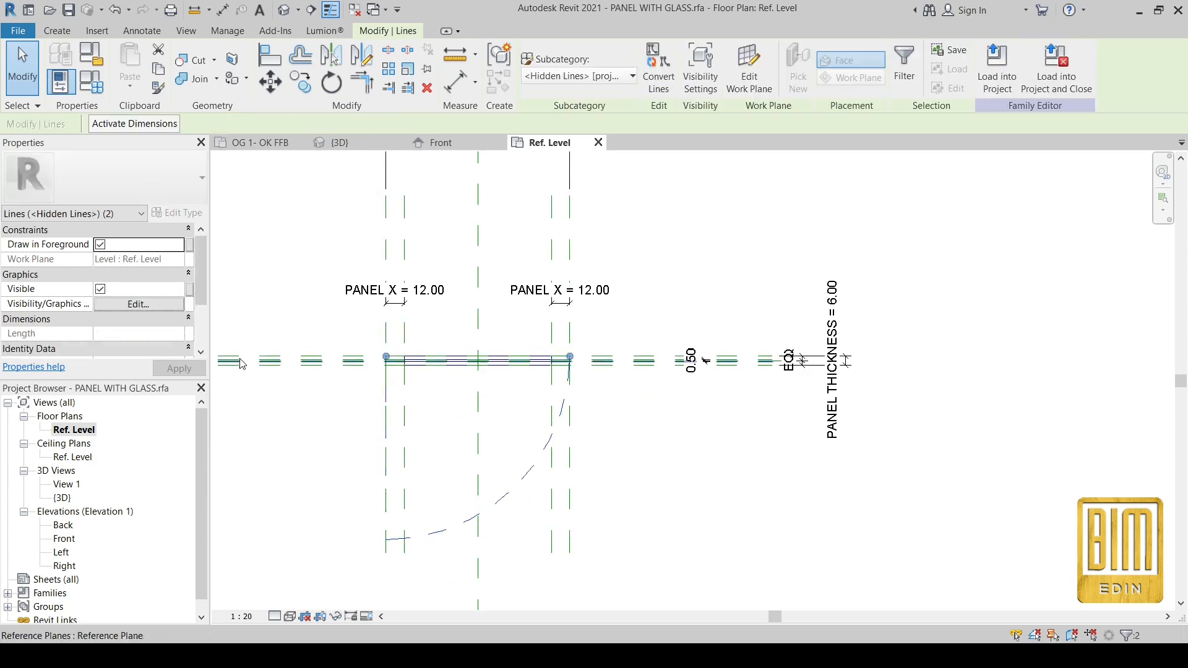
click(190, 289)
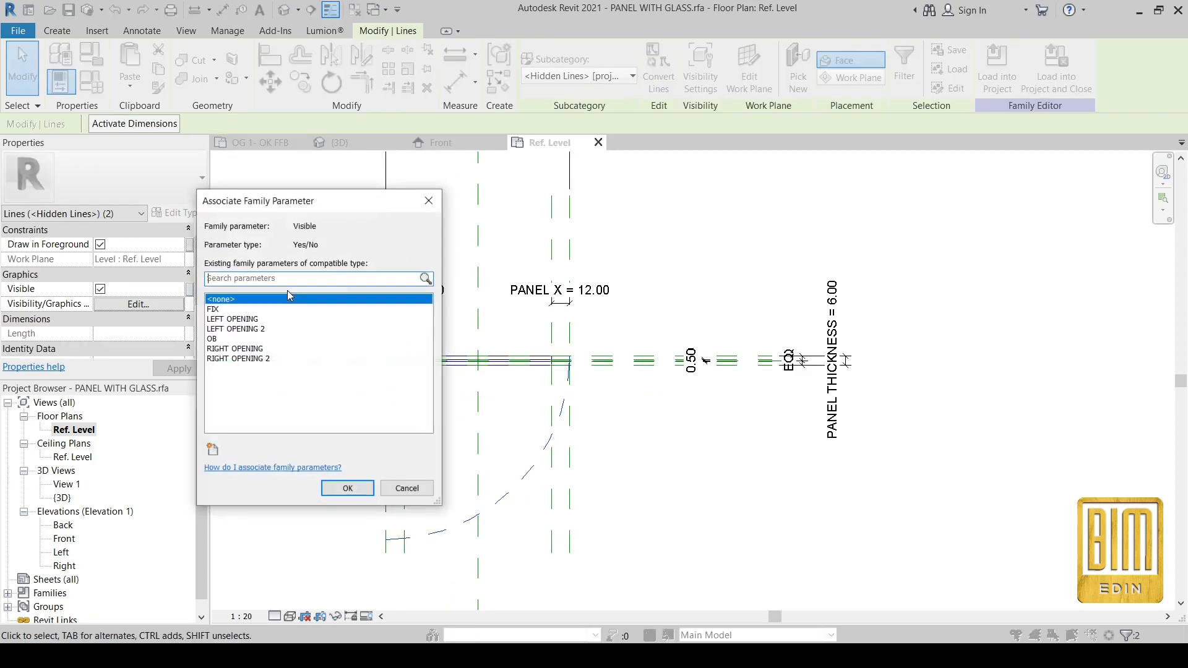
click(229, 320)
click(349, 489)
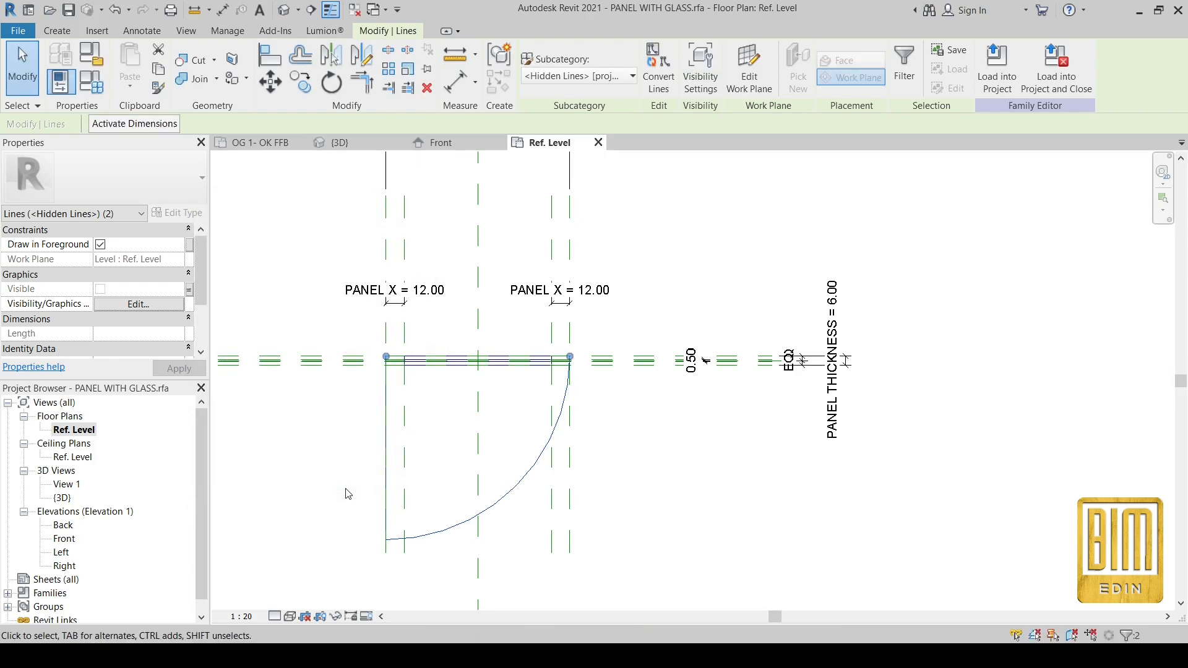
click(314, 230)
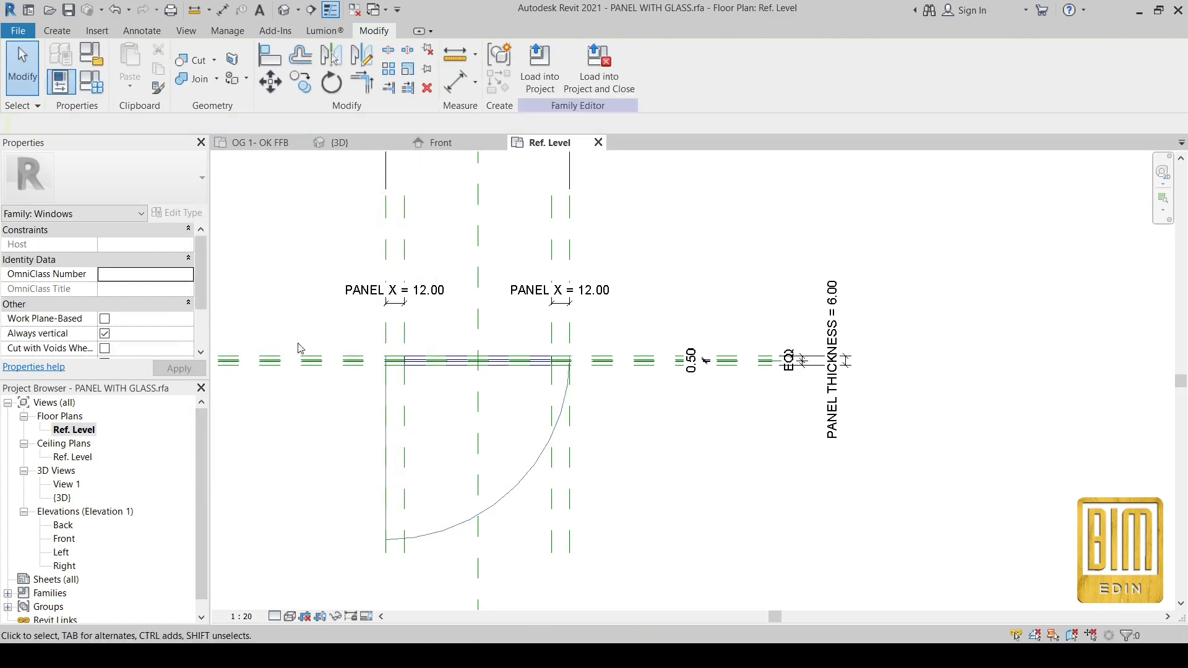
Turn preview visibility on and draw a 120 long vertical hidden symbolic line down from the panel's upper-left corner.
click(366, 616)
click(391, 587)
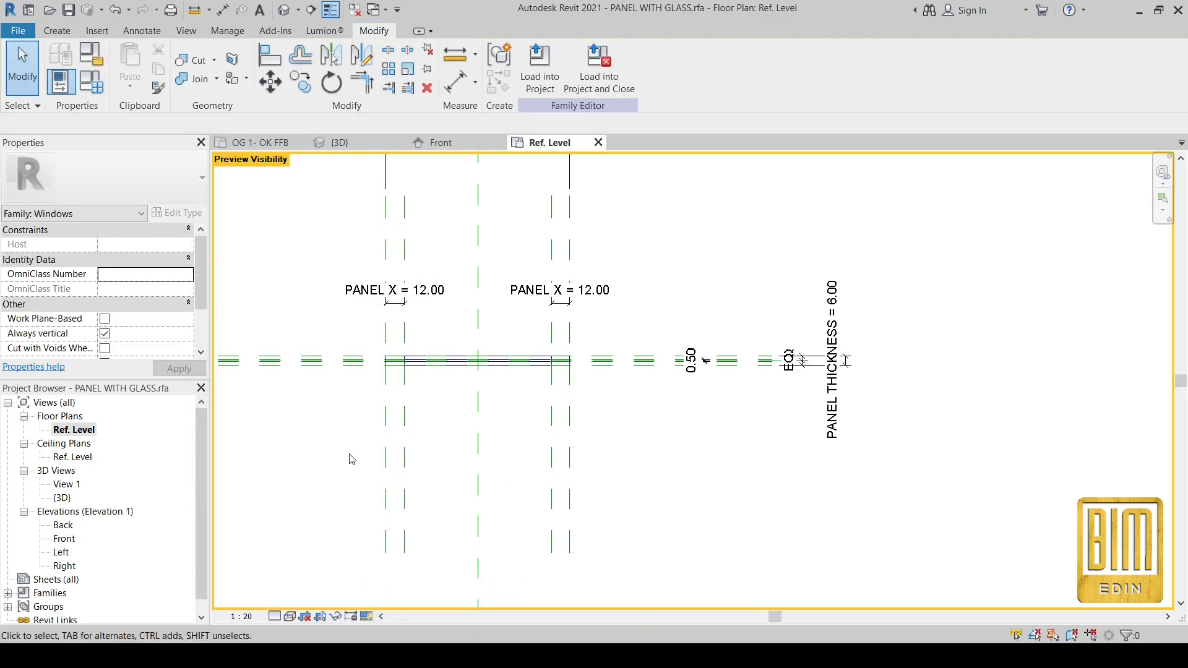
click(141, 30)
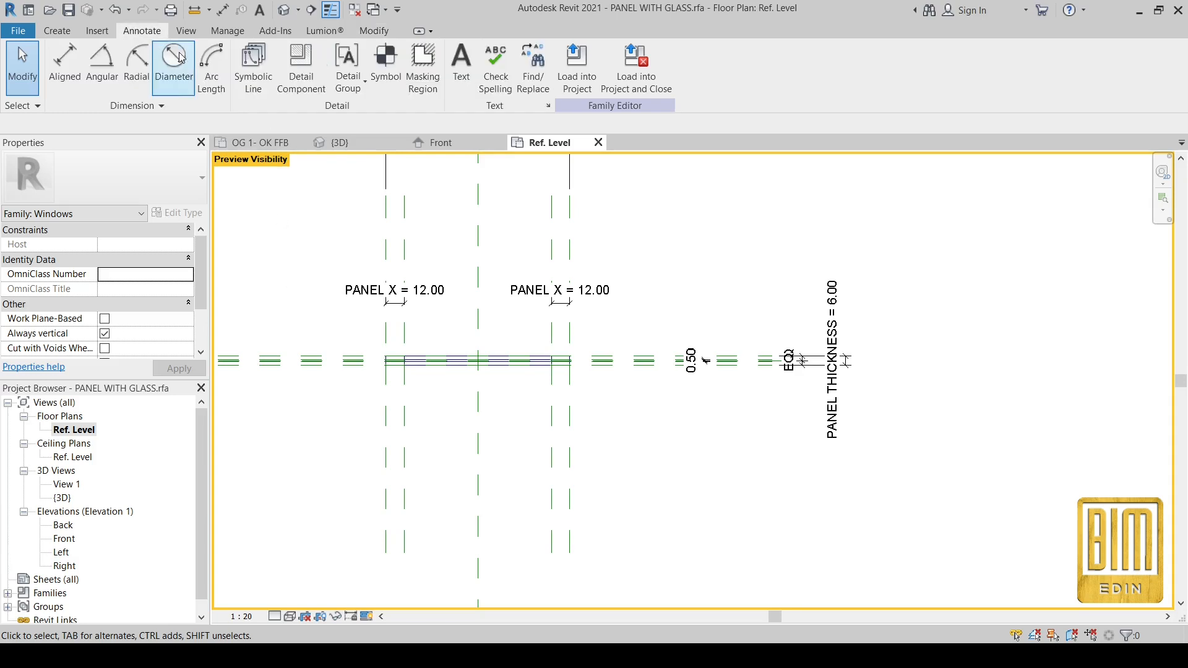
click(252, 68)
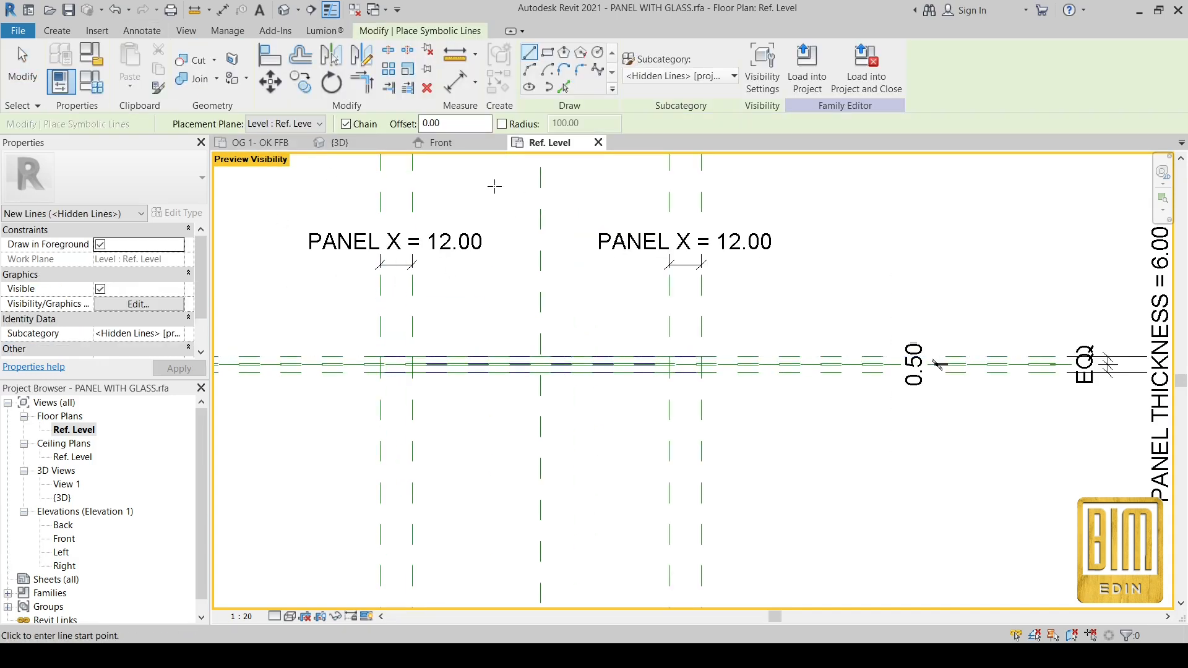
click(384, 357)
scroll(386, 359, up, 2)
scroll(393, 433, down, 3)
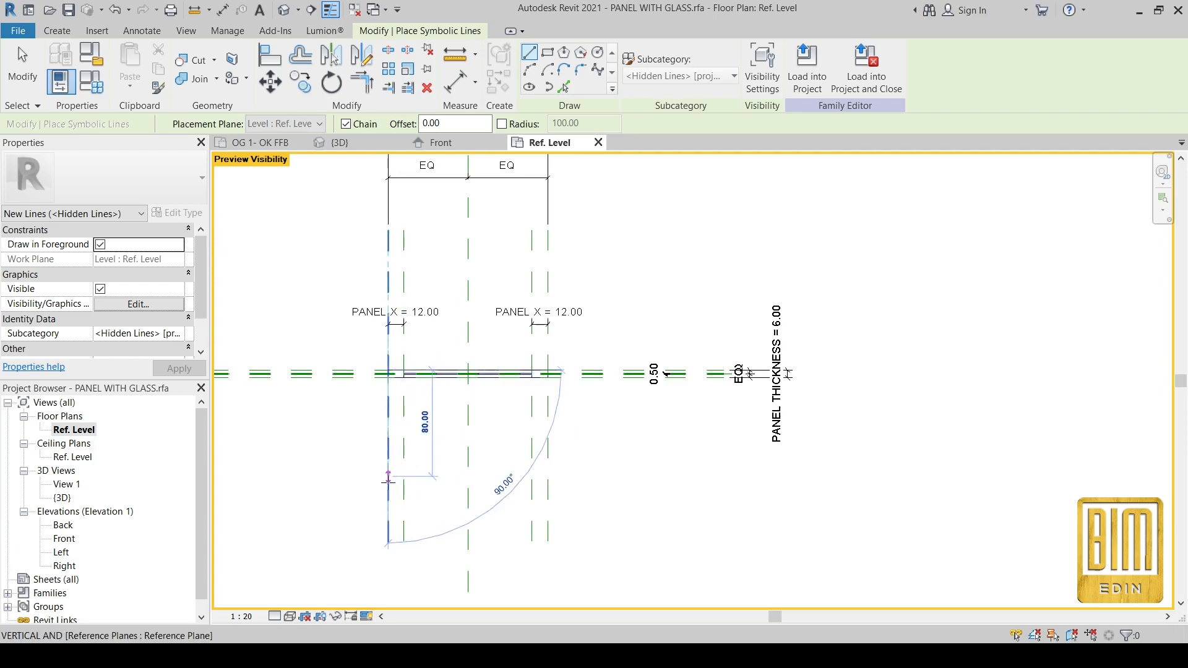
scroll(389, 492, up, 1)
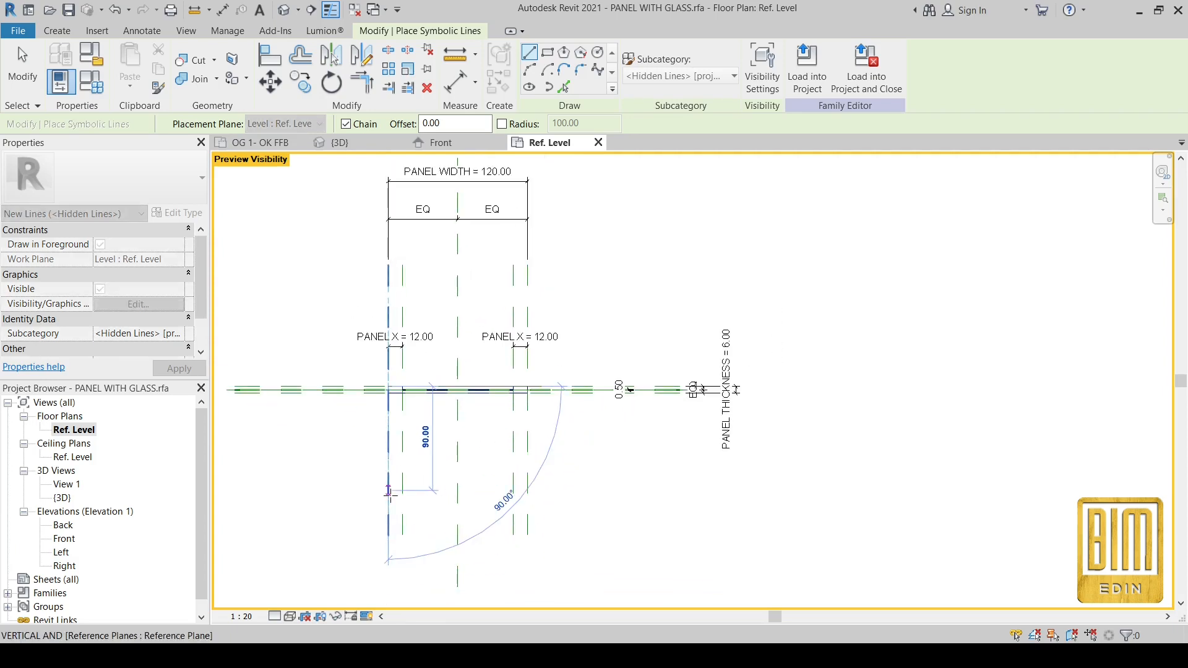
text(120)
key(Return)
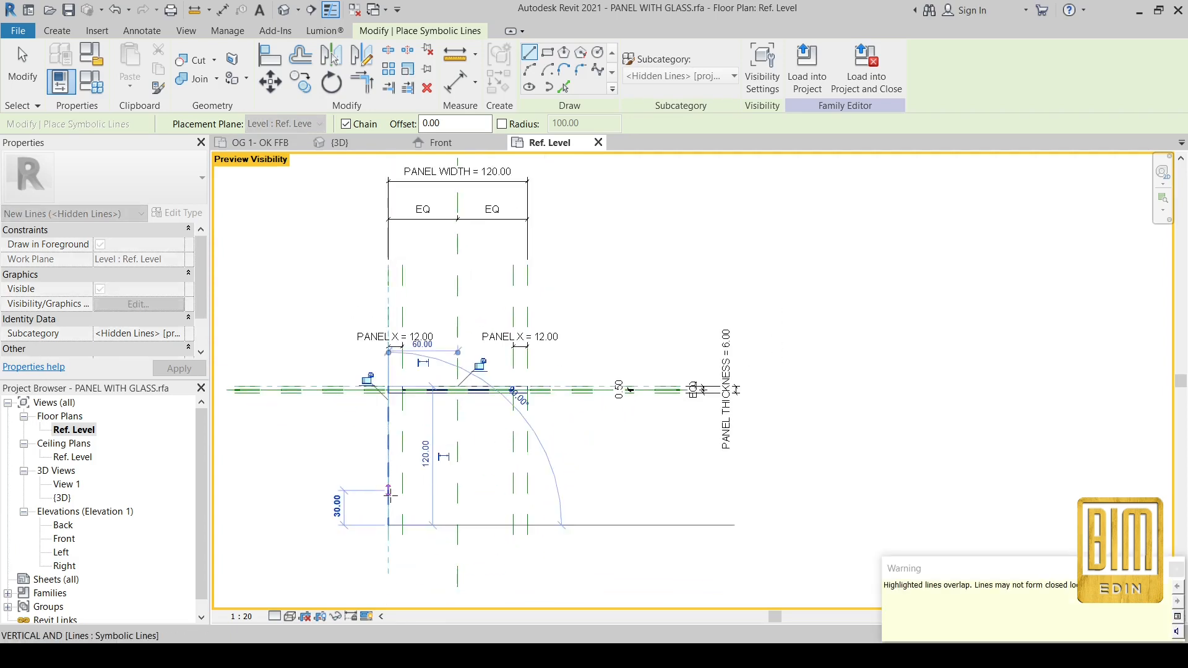
Draw a 90° arc of radius 120 from the new line's lower end to the panel's upper-right corner and finish drawing.
click(529, 70)
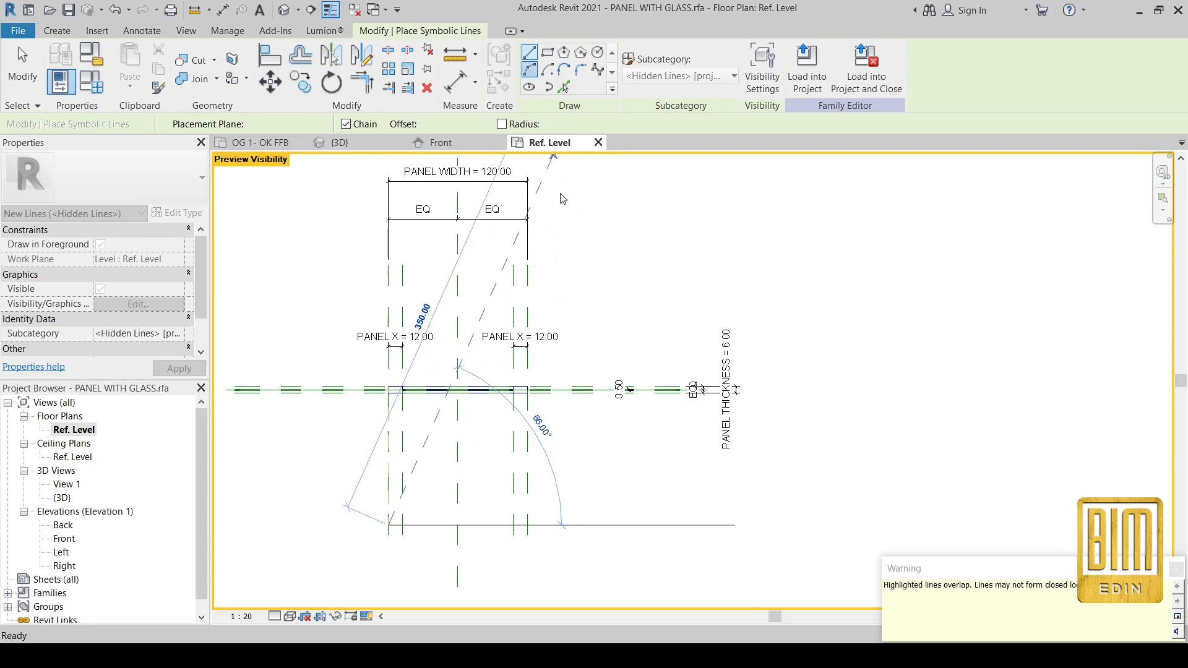
scroll(527, 408, up, 2)
scroll(523, 411, up, 3)
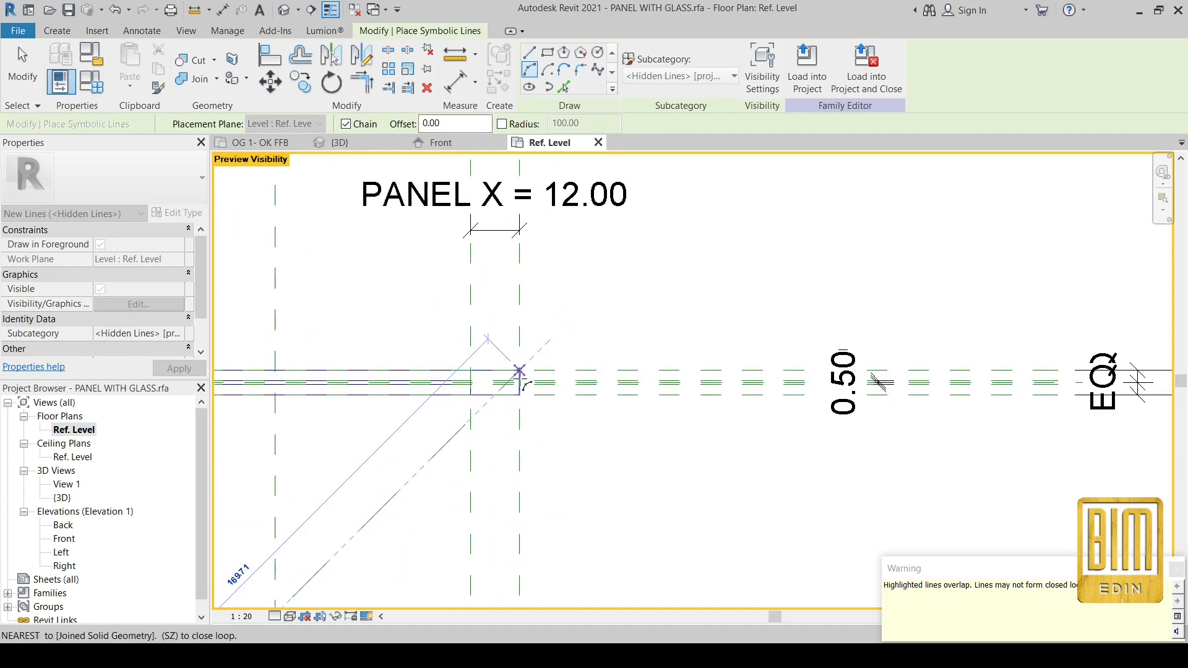
click(520, 370)
scroll(537, 290, down, 5)
click(493, 407)
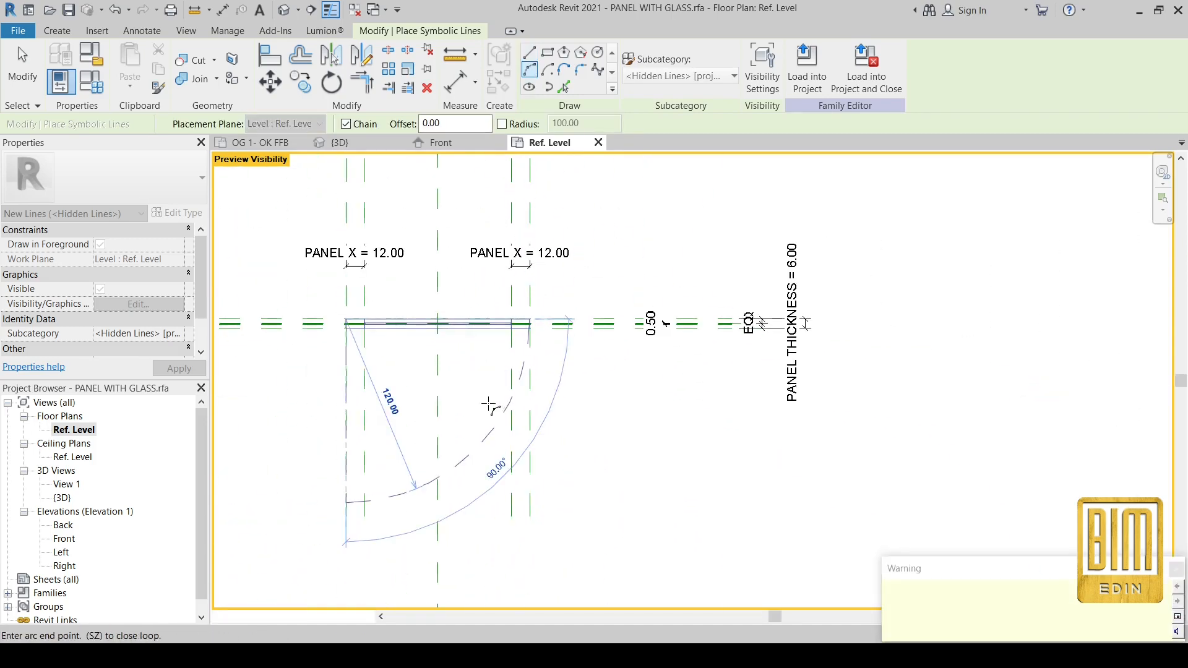
key(Escape)
key(Escape)
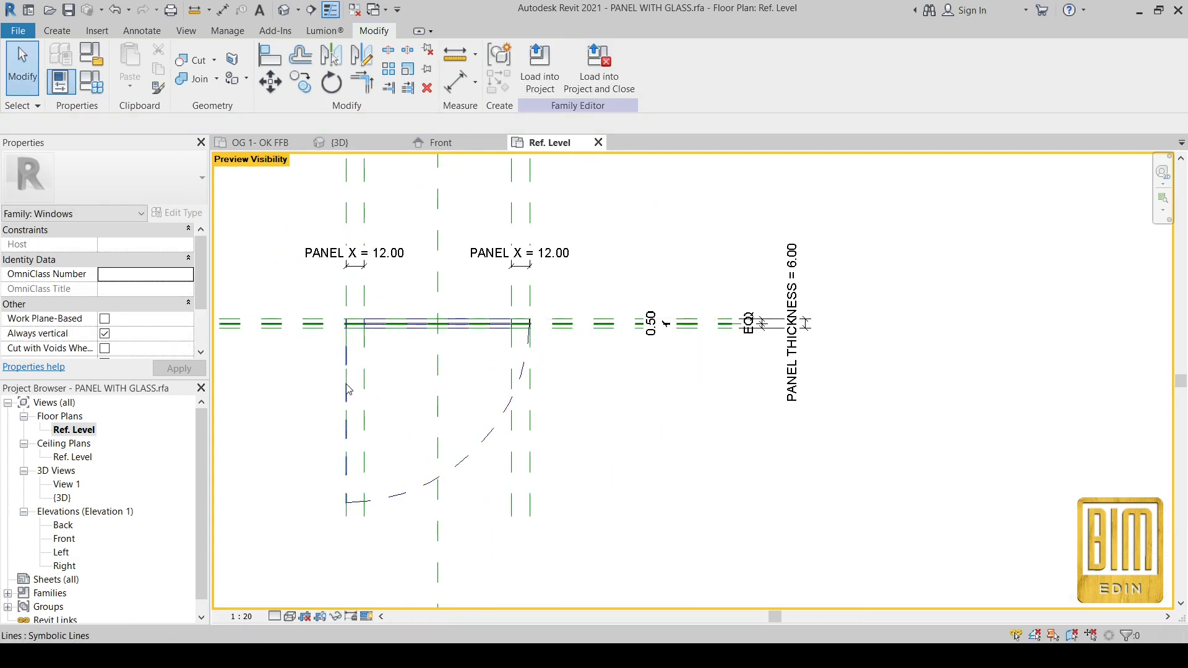
Associate the visibility of the newly drawn swing line and arc with the existing LEFT OPENING 2 parameter.
click(473, 464)
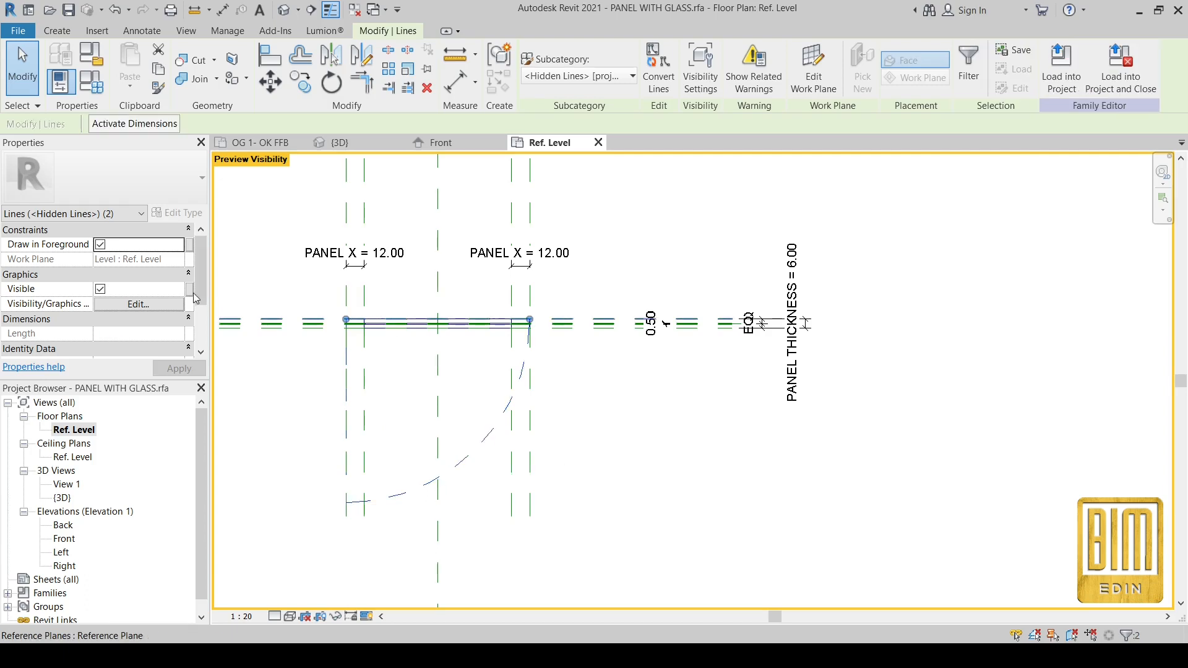
click(188, 289)
click(258, 328)
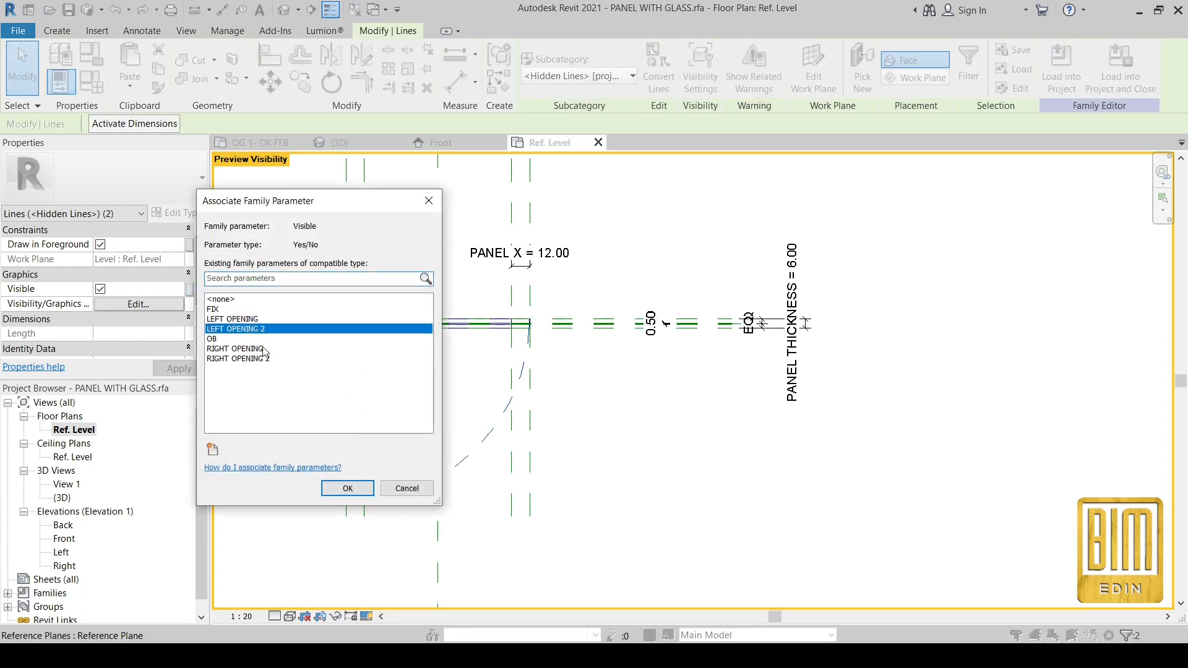
click(347, 488)
click(604, 428)
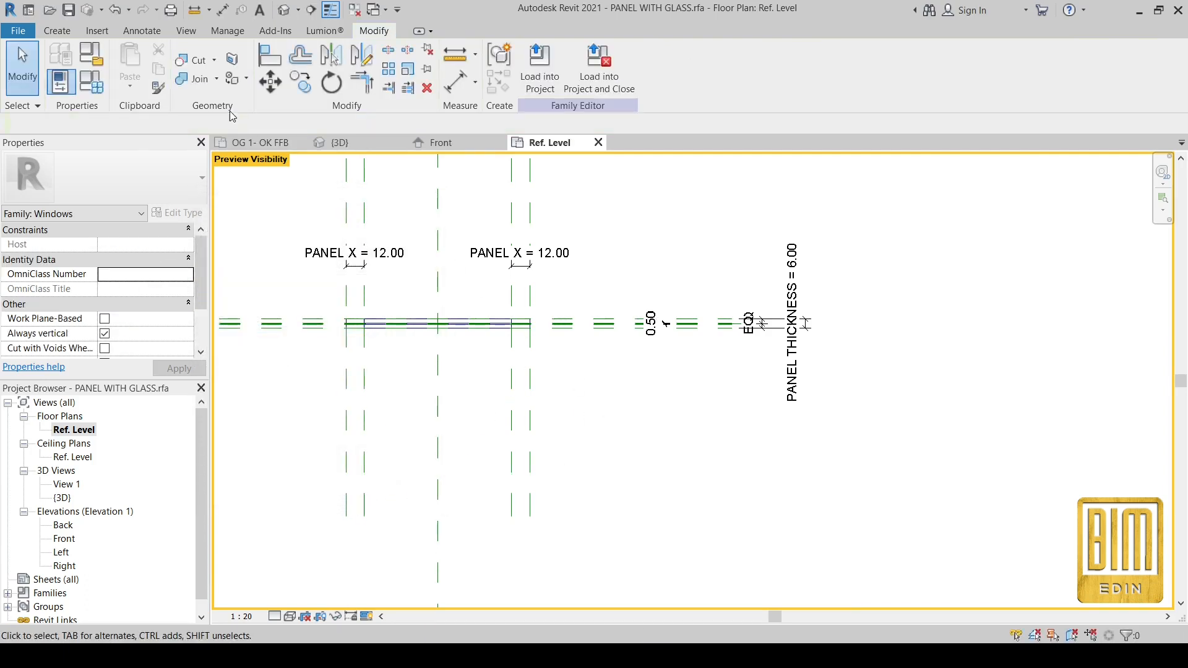
Draw a 120 long vertical hidden symbolic line down from the panel's upper-right corner in plan.
click(137, 31)
click(255, 57)
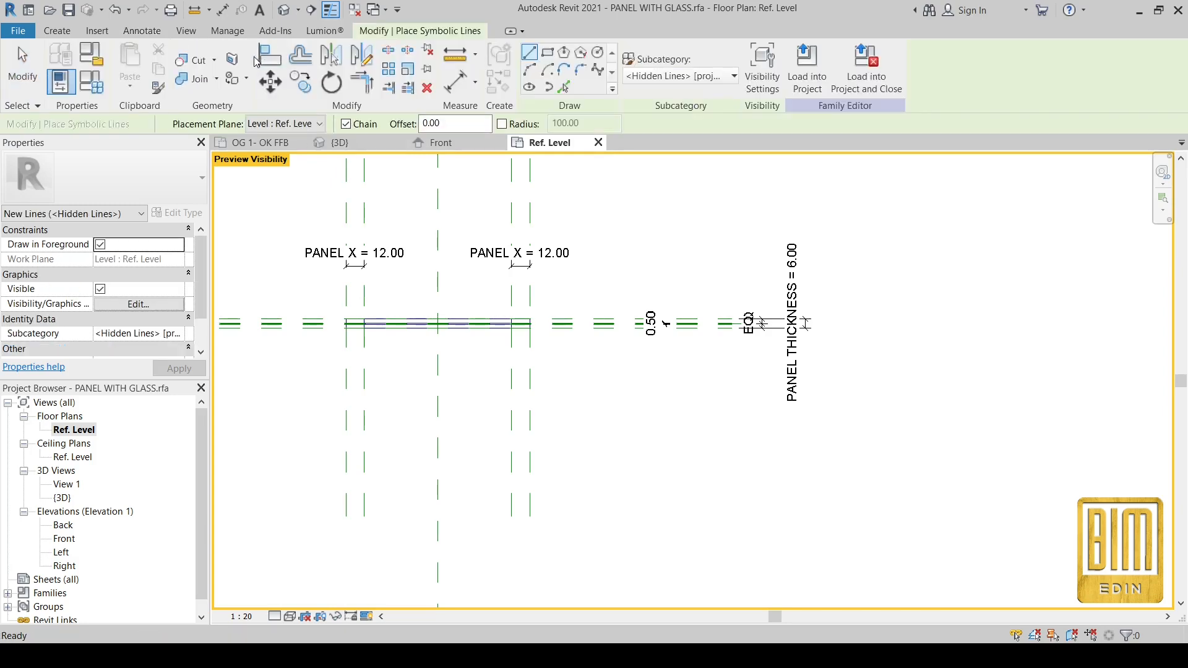
click(532, 69)
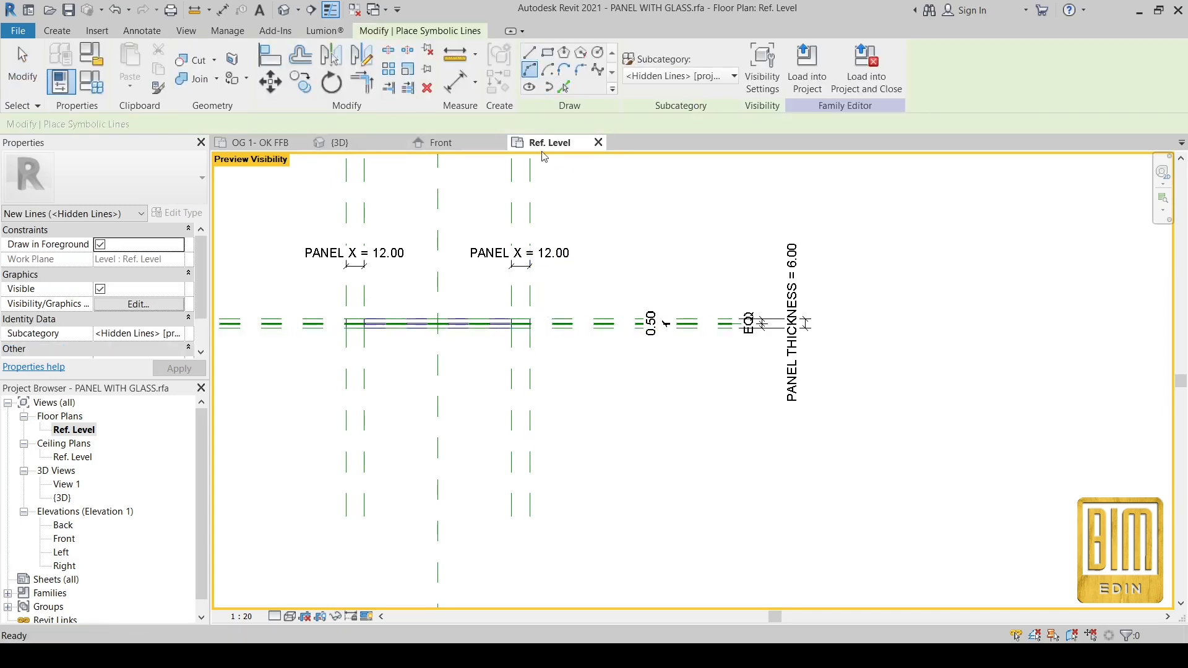
click(530, 54)
scroll(541, 316, up, 2)
click(524, 321)
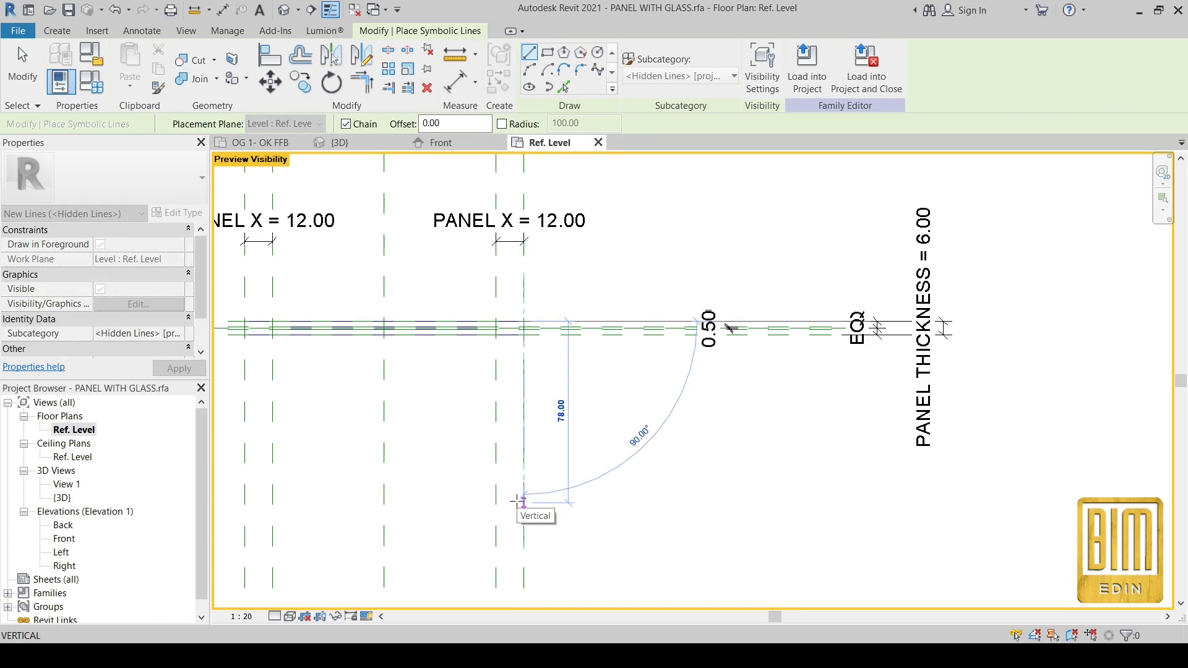
text(120)
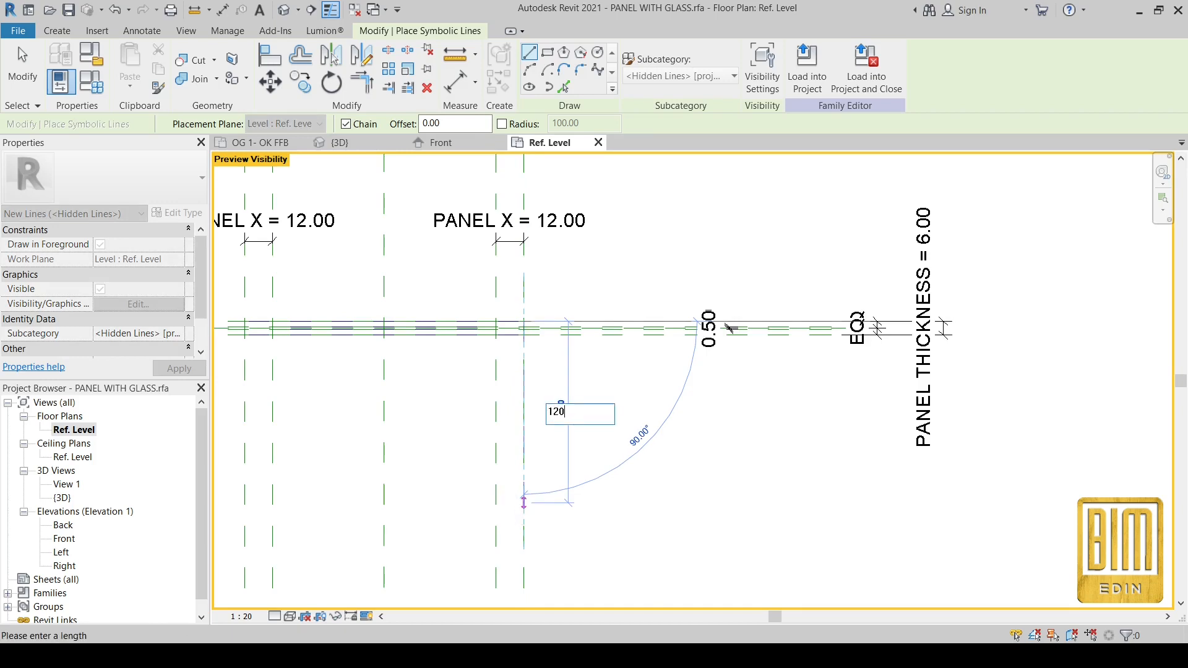
text(22.0)
key(Return)
scroll(625, 304, down, 2)
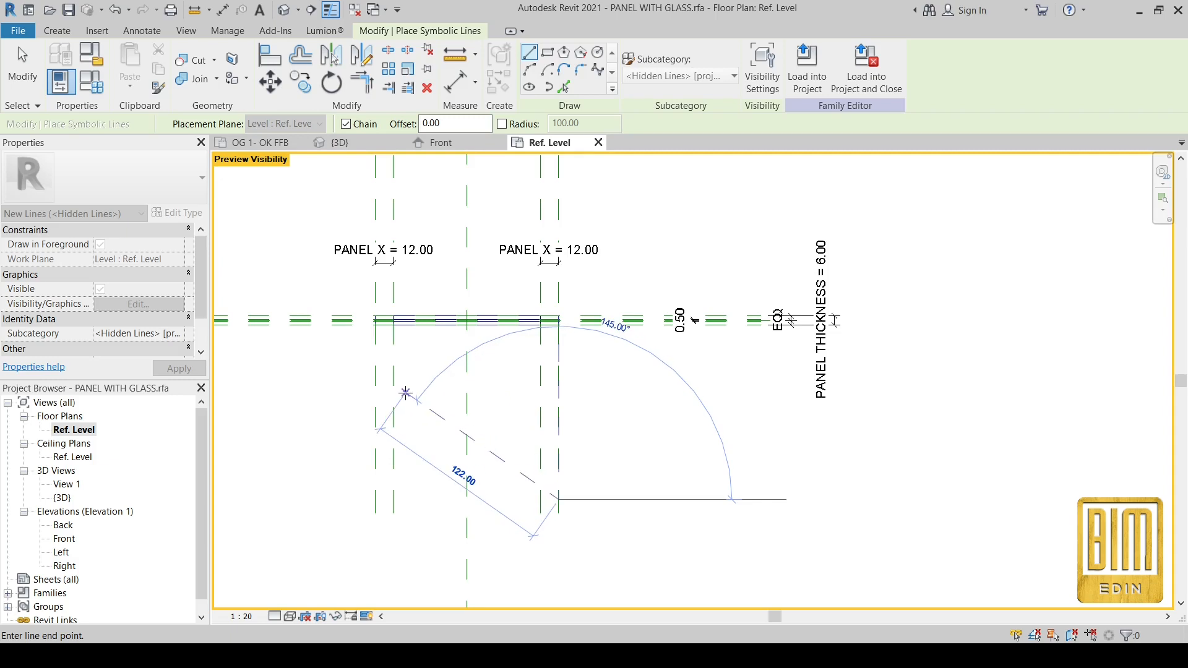
Draw a 90° arc of radius 120 from the line's lower end to the panel's upper-left corner and finish drawing.
click(525, 72)
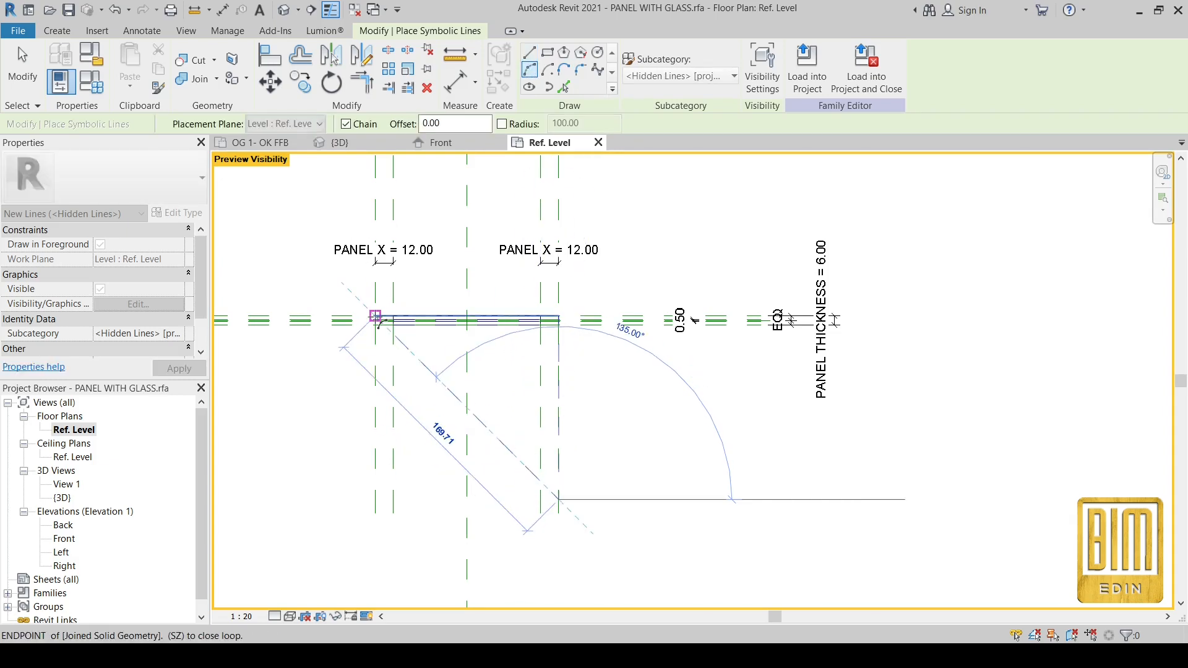
click(380, 358)
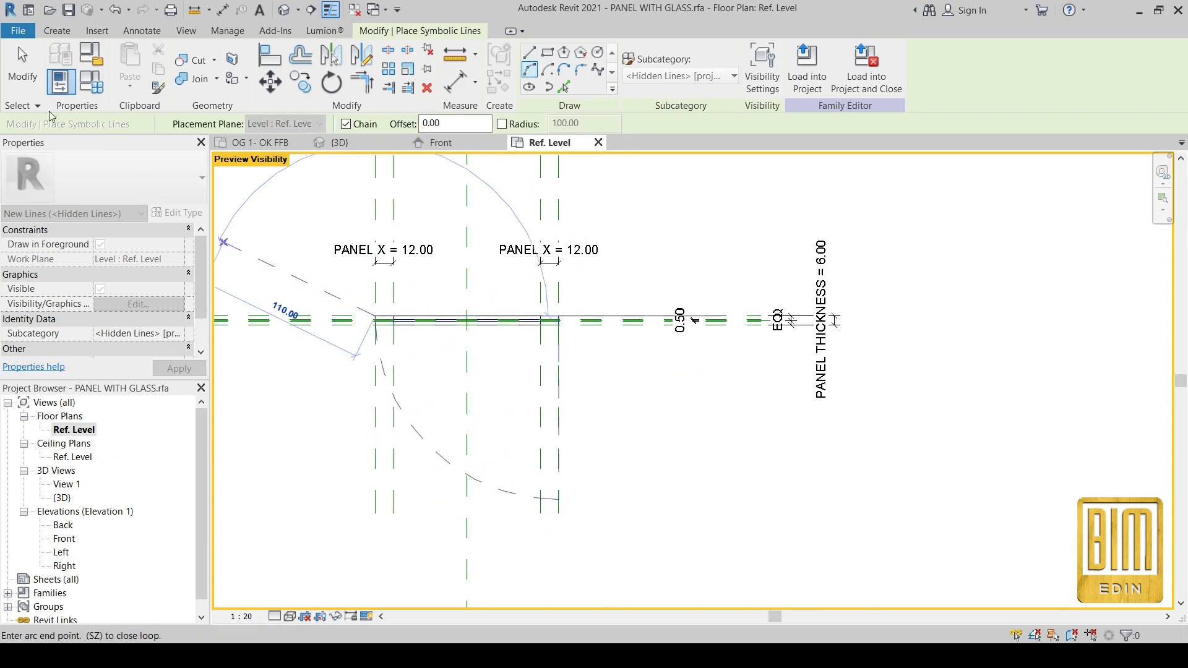
click(446, 456)
key(Escape)
key(Escape)
Associate the visibility of this right-hand swing line and arc with the existing RIGHT OPENING parameter.
click(446, 458)
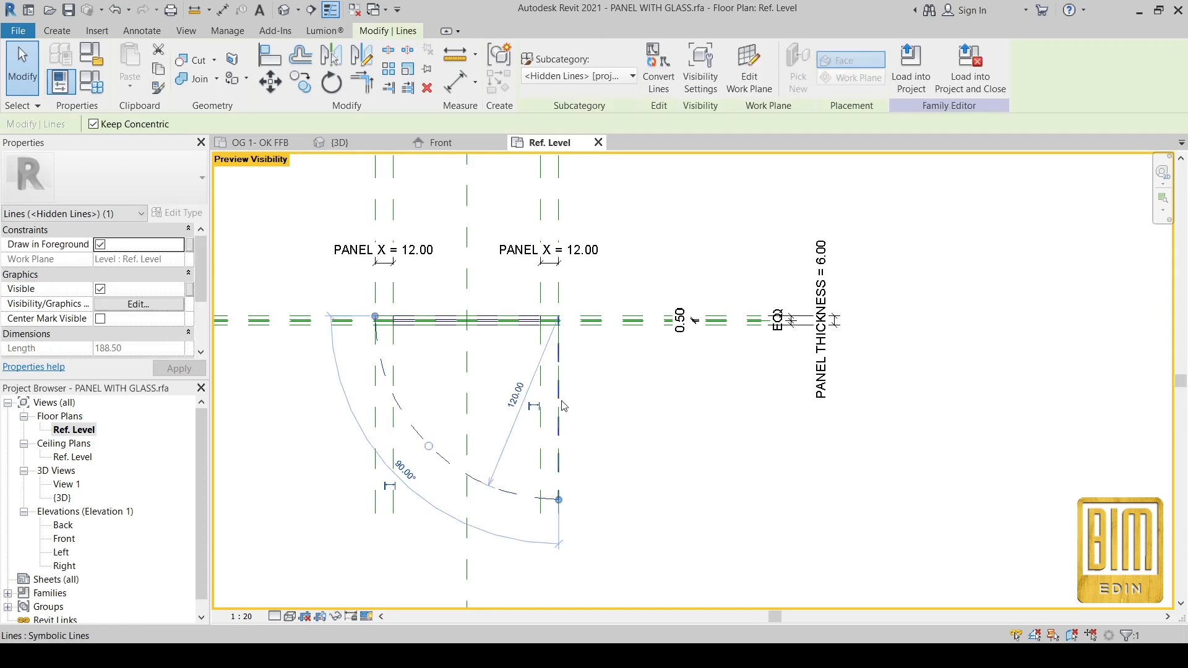
ctrl+click(564, 404)
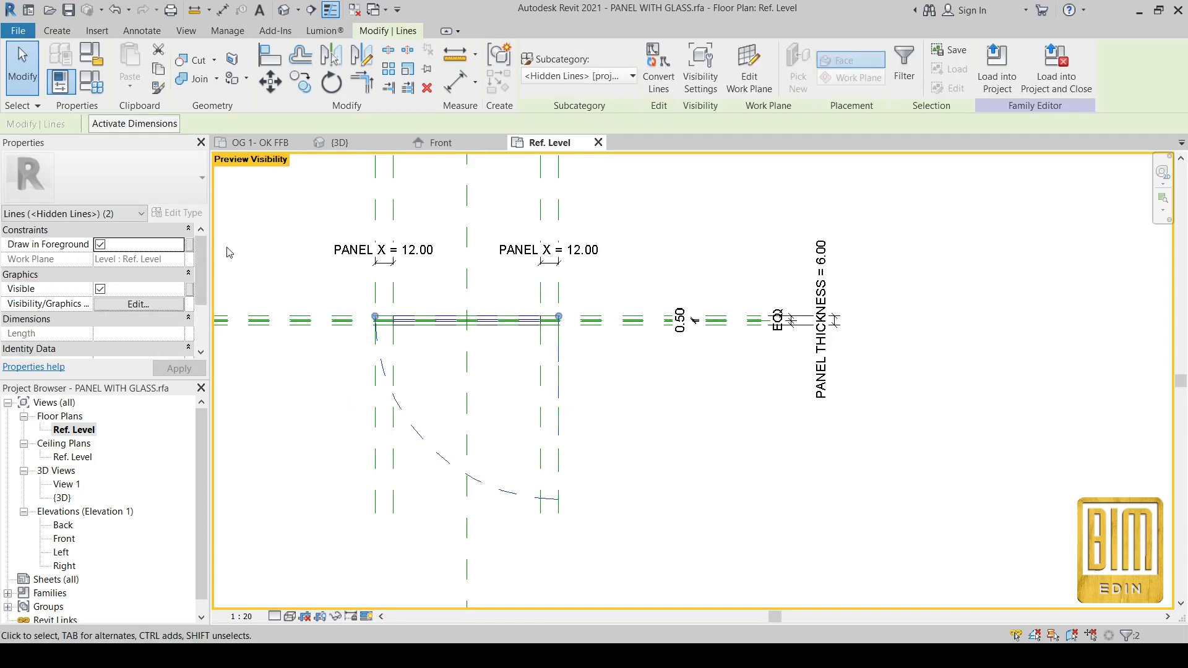
click(190, 289)
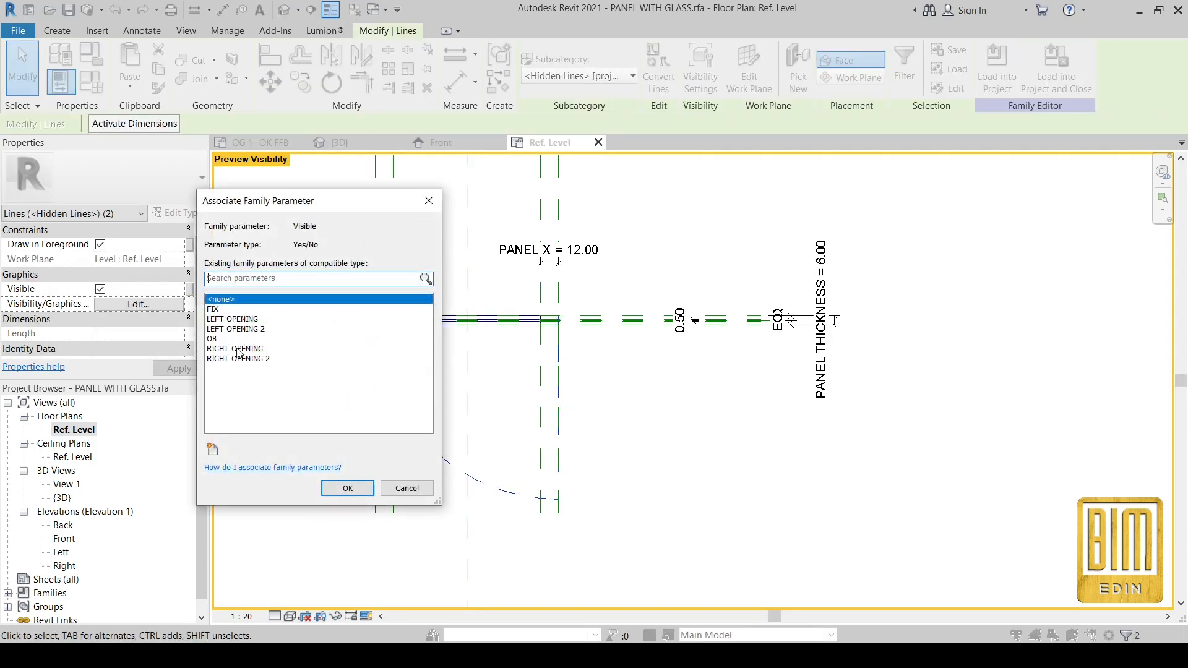
click(238, 349)
click(347, 488)
click(605, 421)
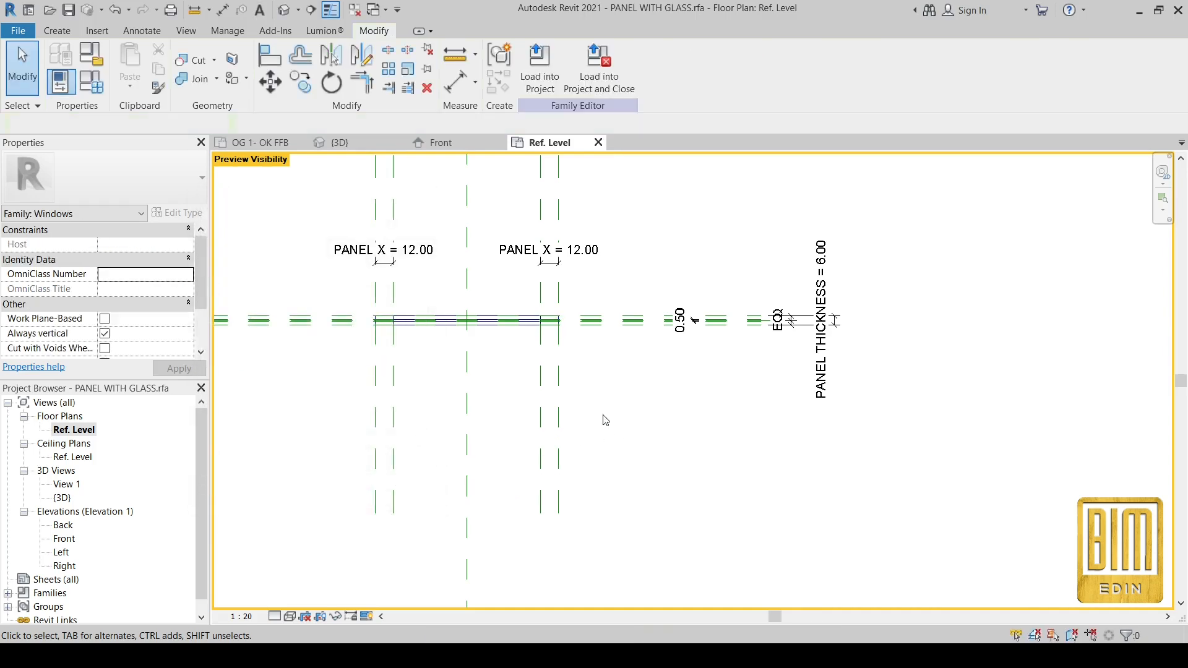
Draw a second 120 long vertical hidden symbolic line down from the panel's upper-right corner.
scroll(499, 380, up, 4)
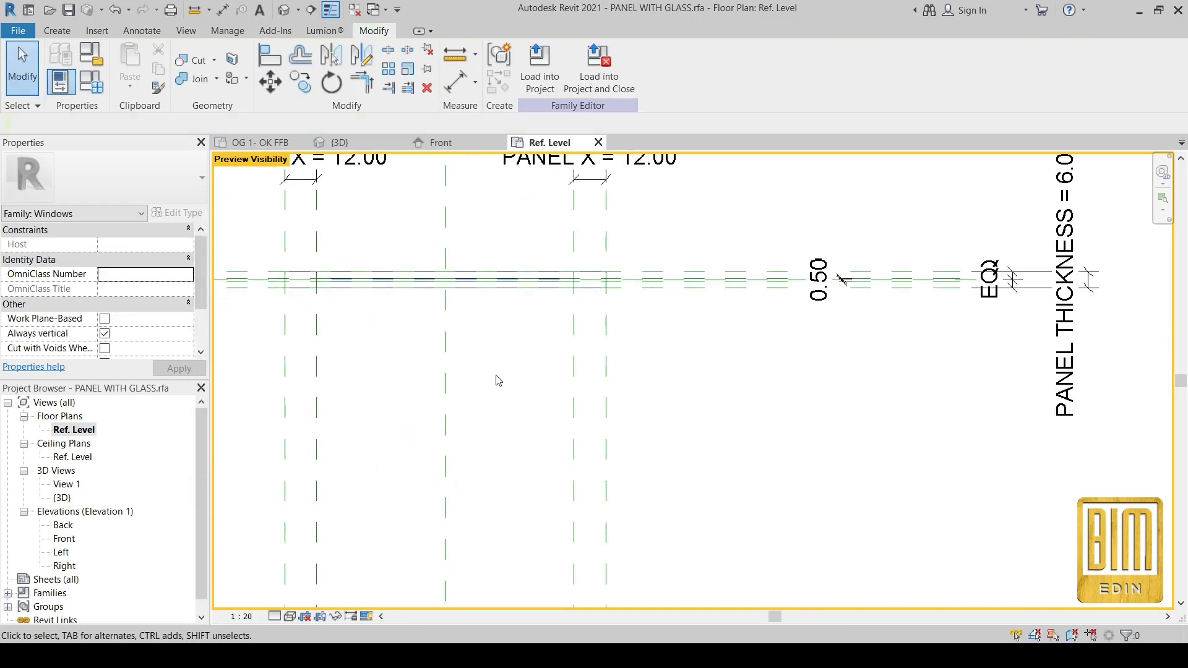
scroll(736, 410, down, 3)
click(140, 31)
click(252, 59)
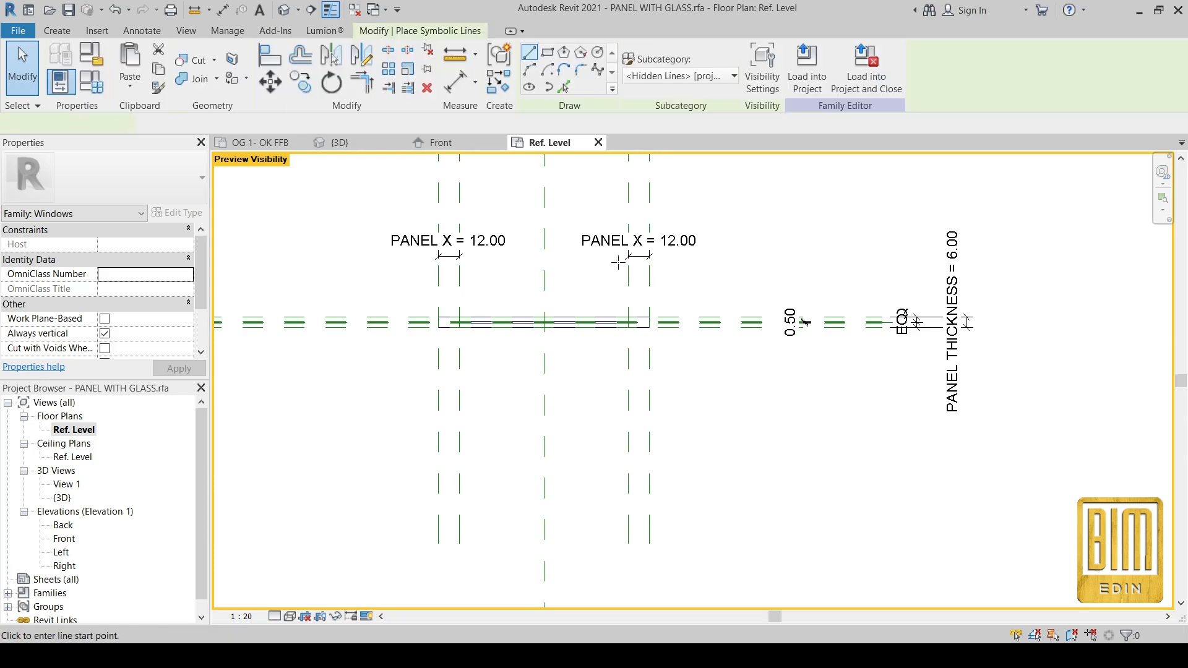
click(649, 317)
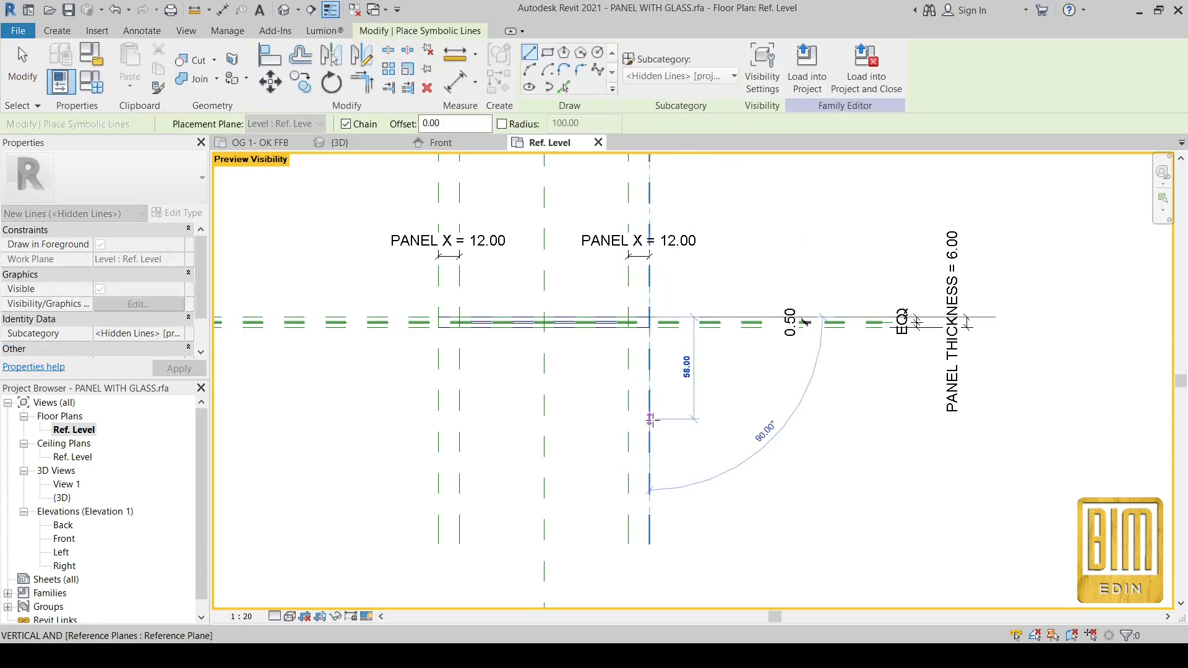
text(120)
key(Return)
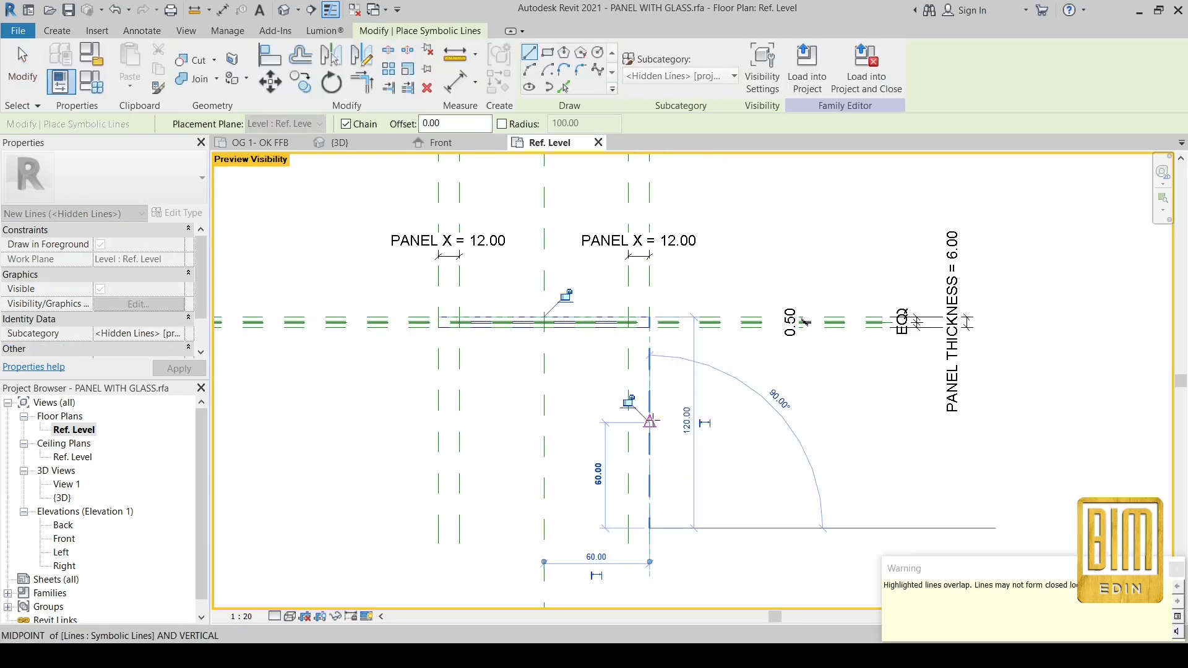
Draw a second 90° arc of radius 120 from the line's lower end to the panel's upper-left corner and finish drawing.
click(530, 70)
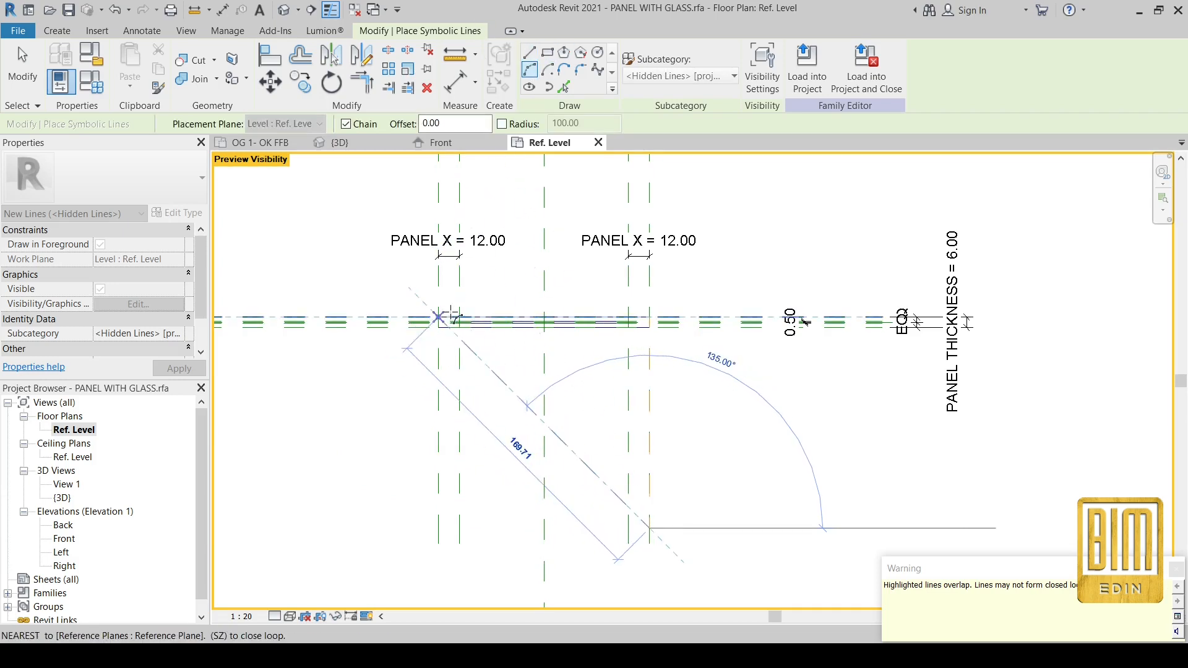
click(438, 318)
click(459, 420)
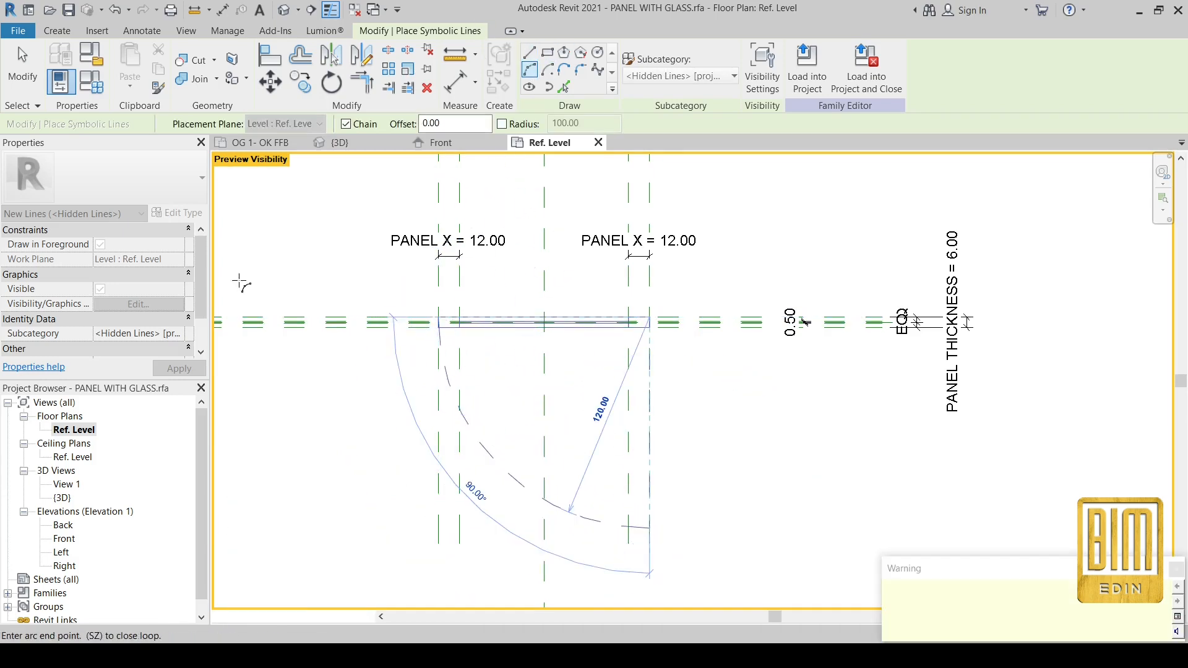
key(Escape)
key(Escape)
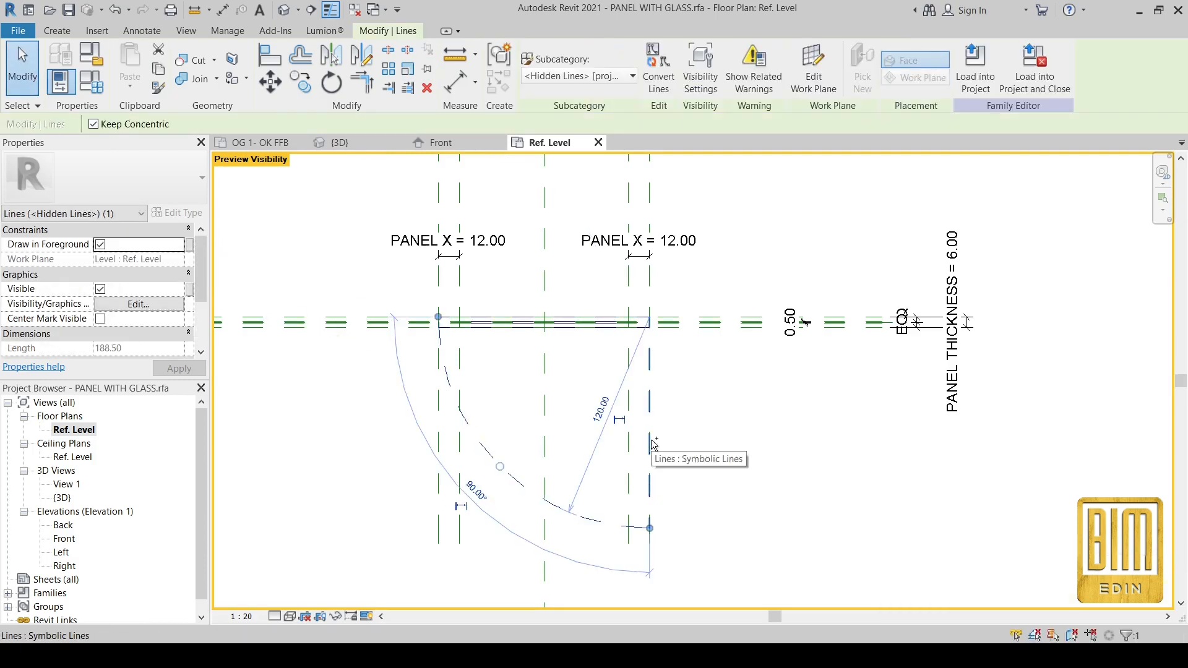
Associate the visibility of the second right-hand swing line and arc with the existing RIGHT OPENING 2 parameter.
key(ctrl+z)
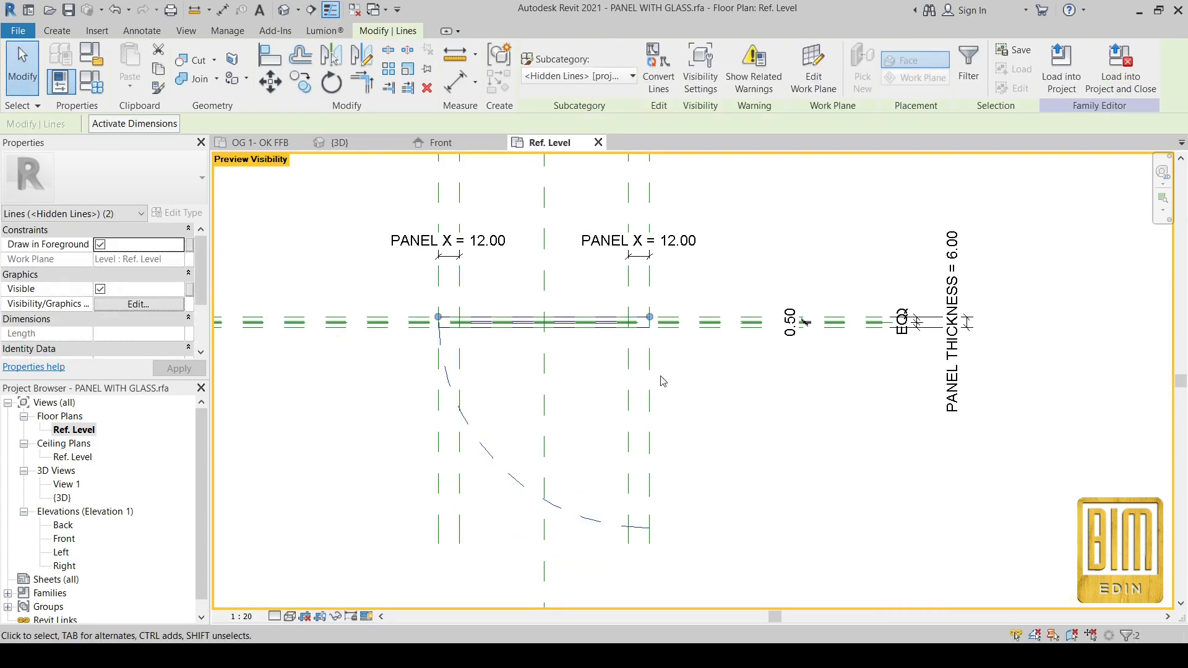
click(190, 287)
click(254, 359)
click(347, 488)
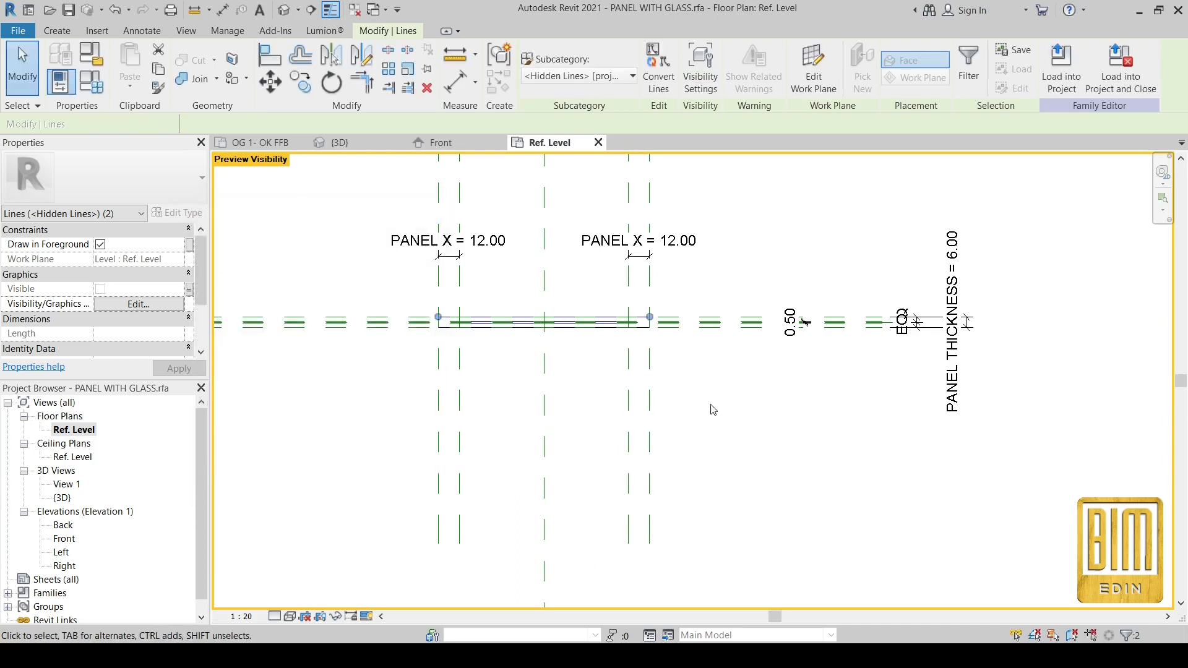
click(714, 410)
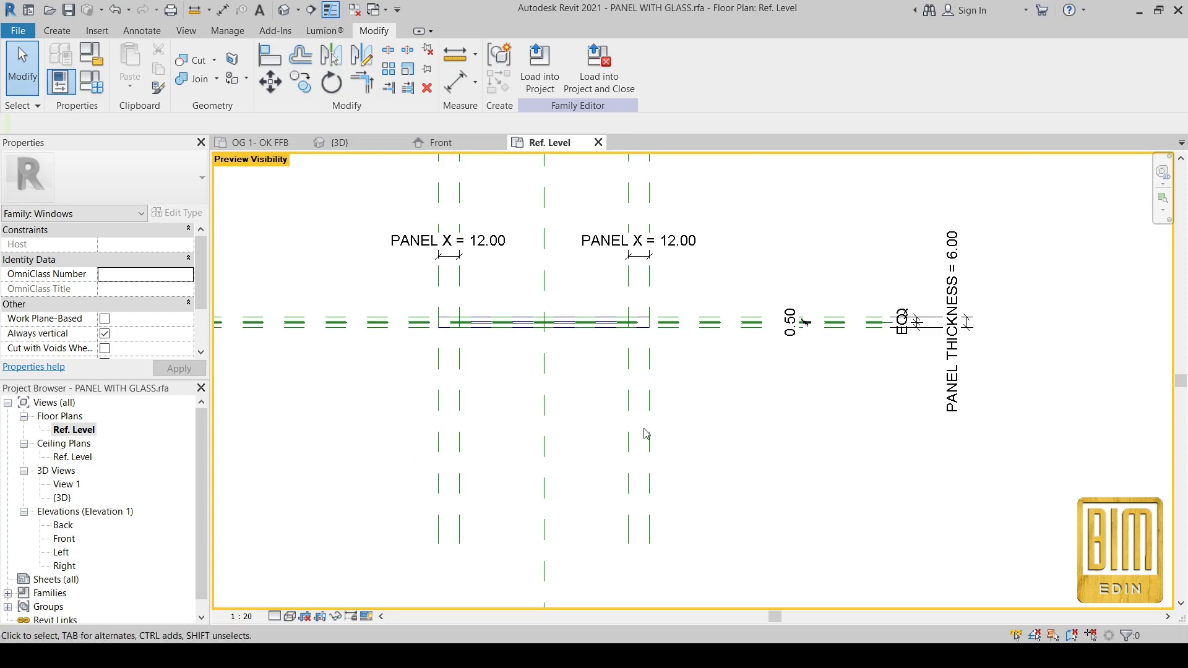
Turn preview visibility off in plan to check the swing lines, and save the panel family from its 3D view.
scroll(797, 461, down, 2)
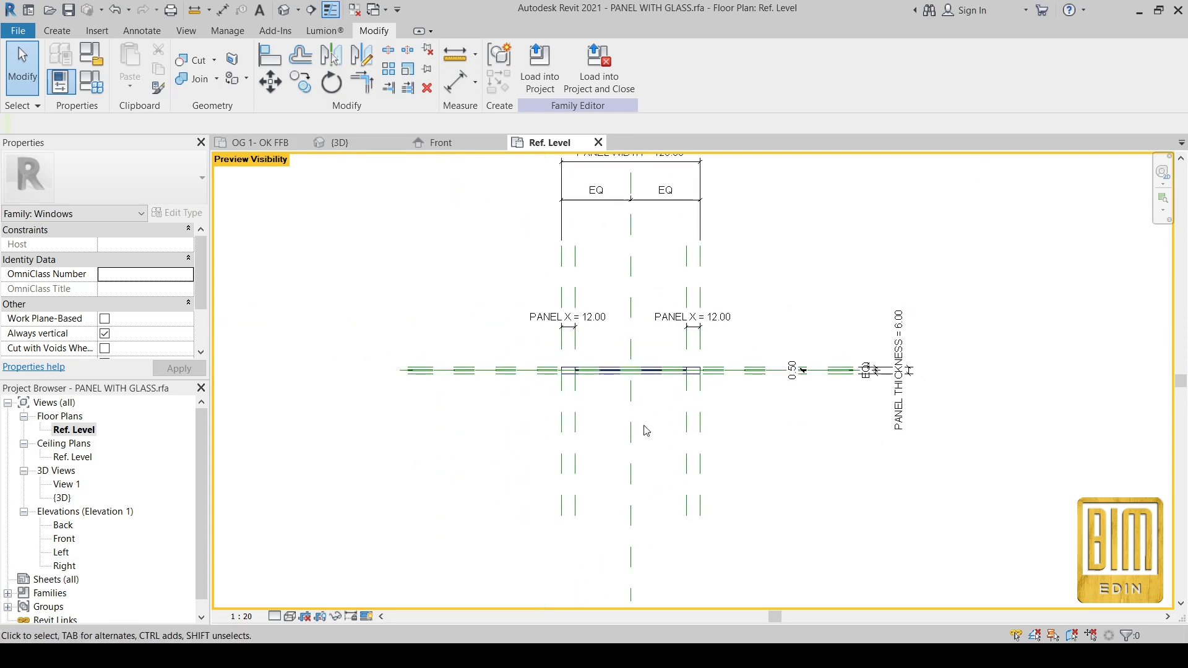
click(367, 617)
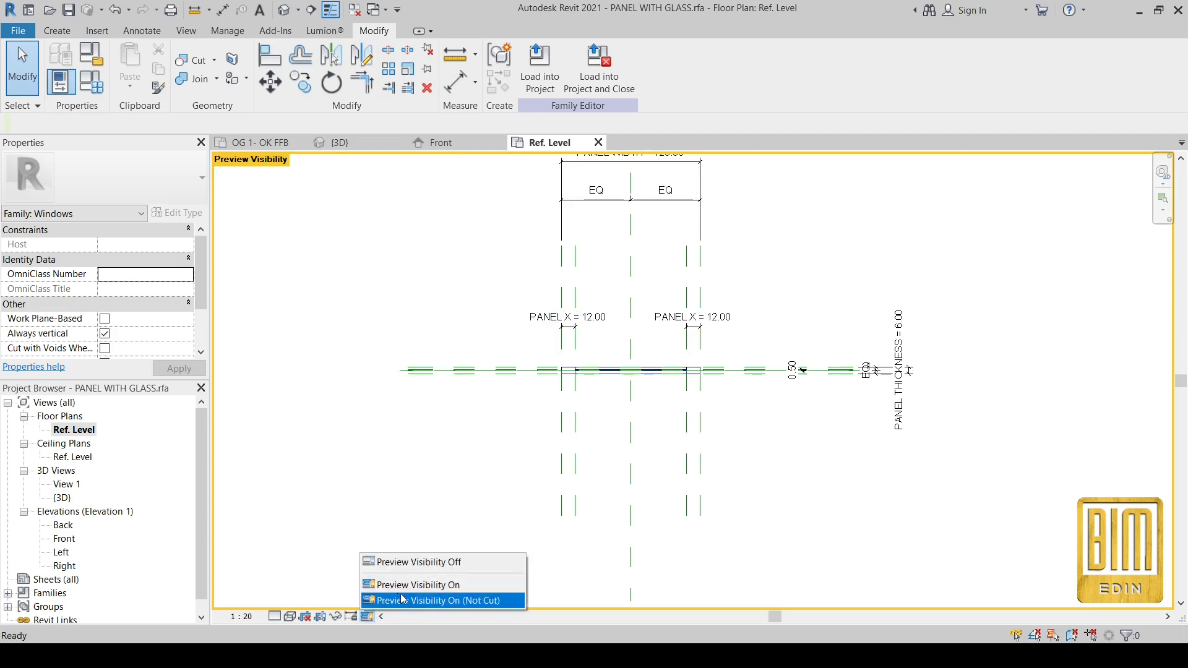
click(415, 562)
scroll(508, 433, up, 2)
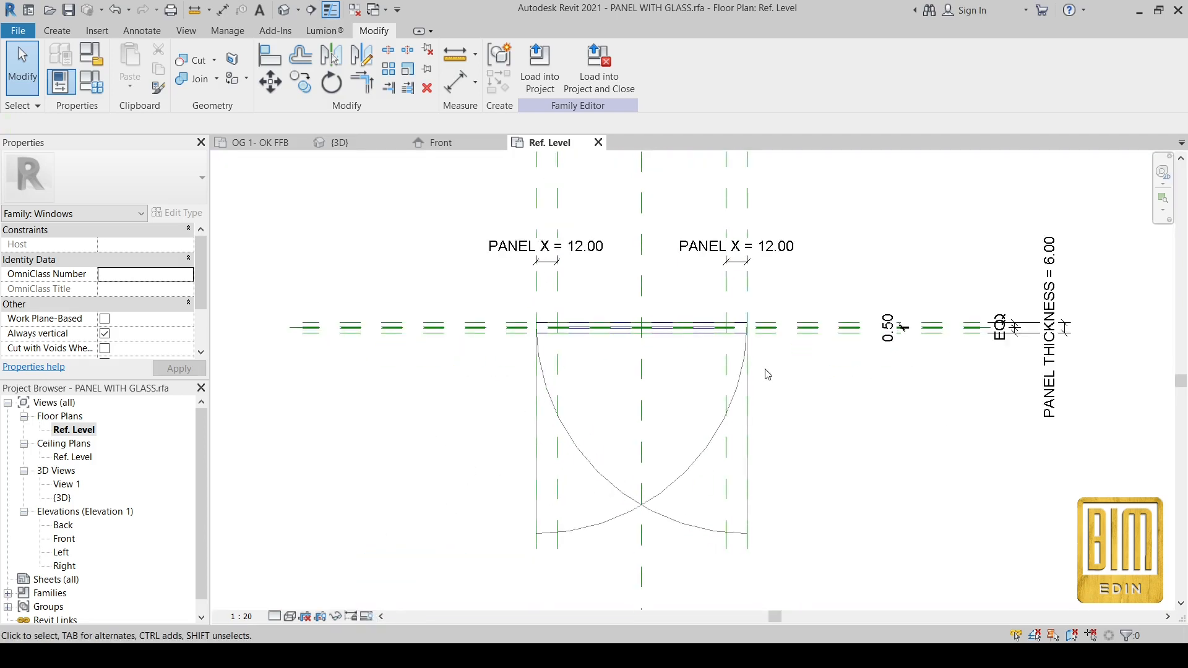
scroll(560, 323, up, 4)
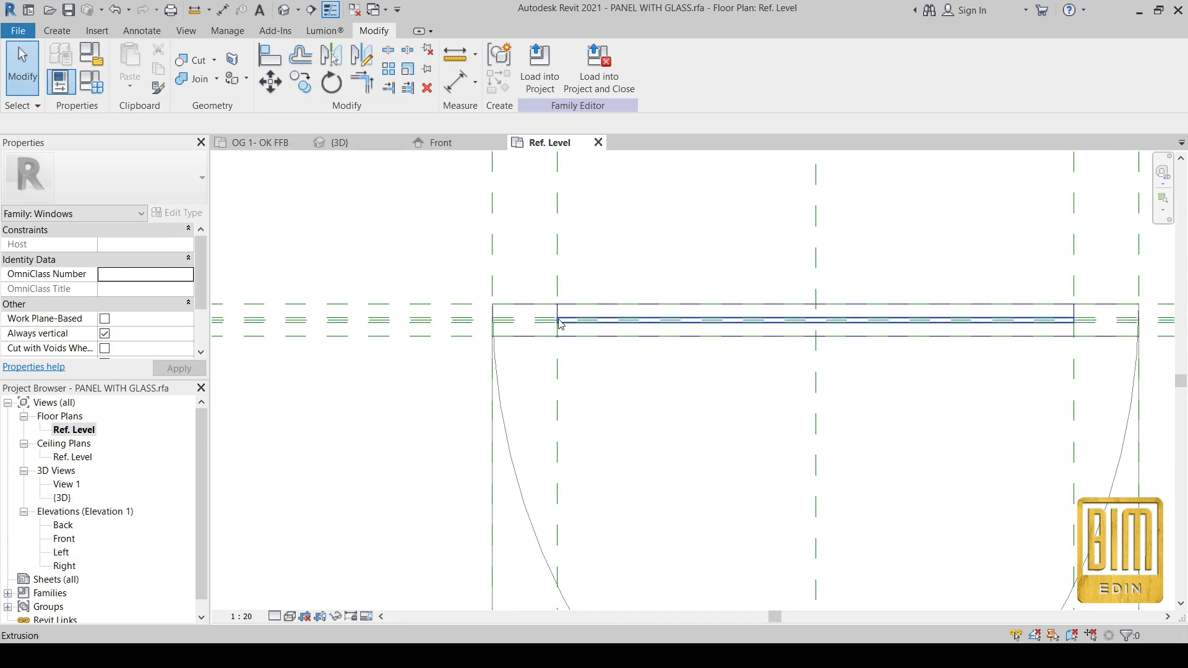
click(339, 143)
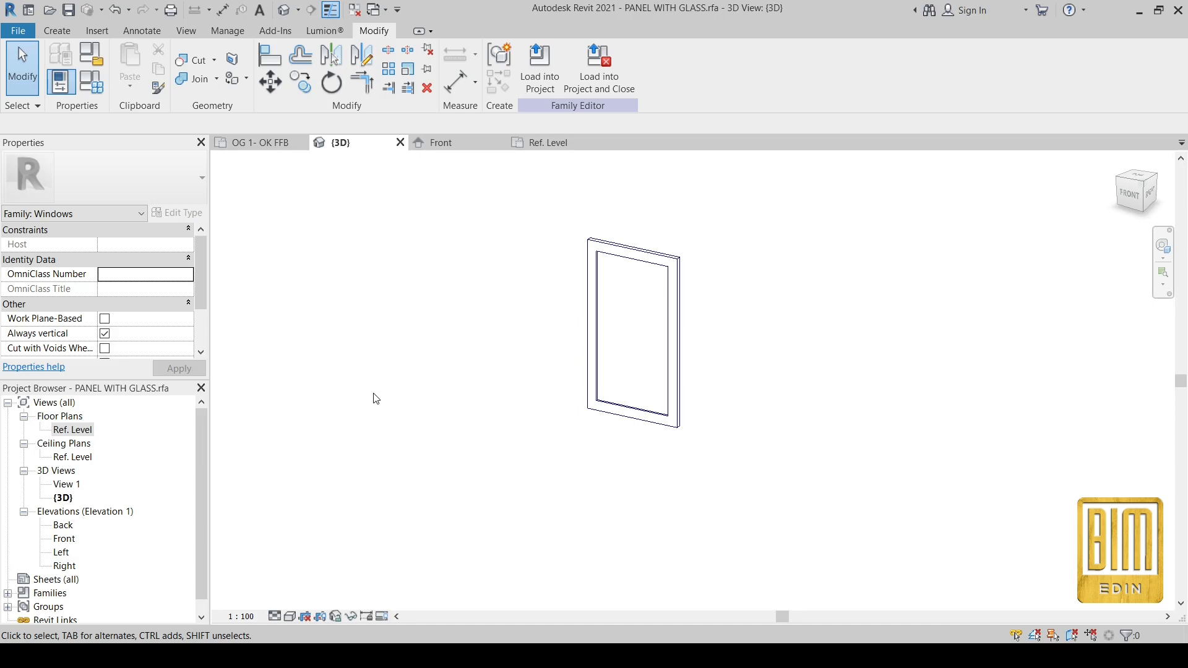
click(69, 10)
From the project's OG 1- OK FFB plan, open the balcony door family for editing and open its nested 1KRILNA BALKONSKA VRATA OKVIR + OKNA family.
click(258, 143)
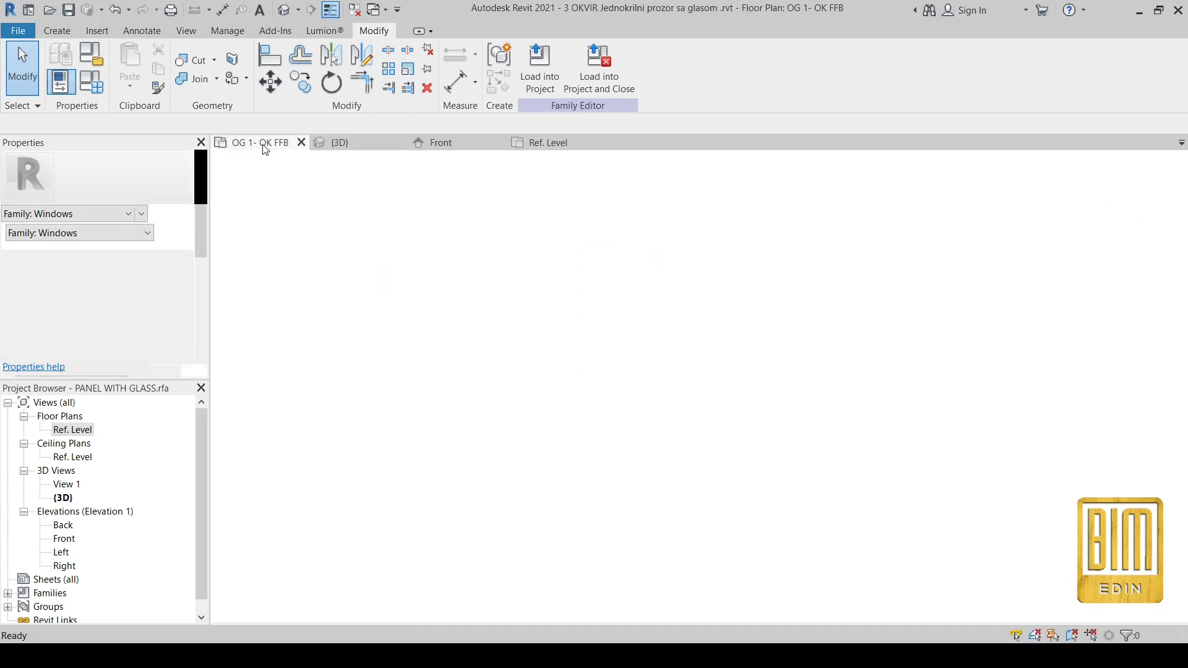
click(717, 198)
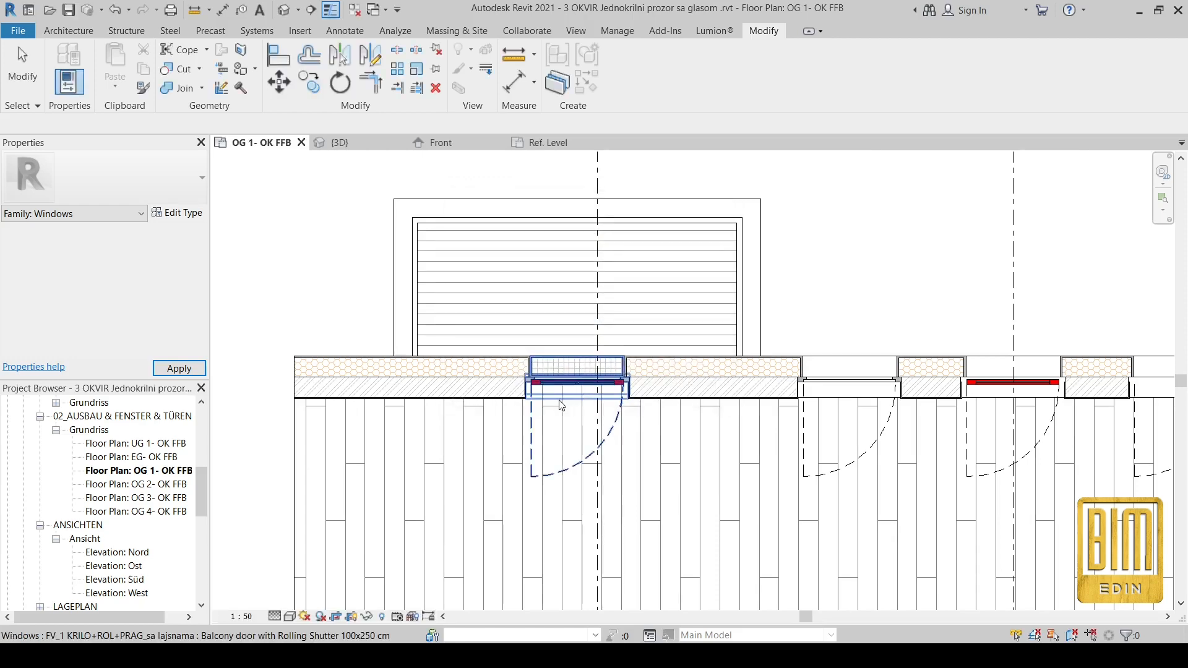
scroll(578, 375, up, 5)
click(600, 351)
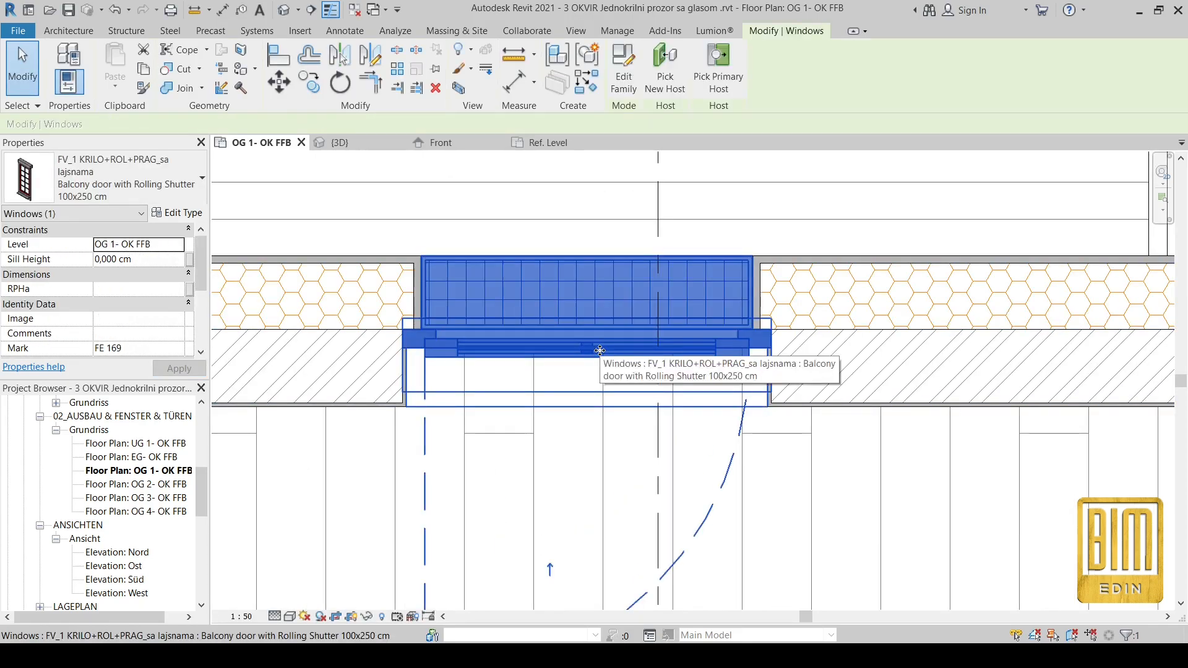
click(630, 80)
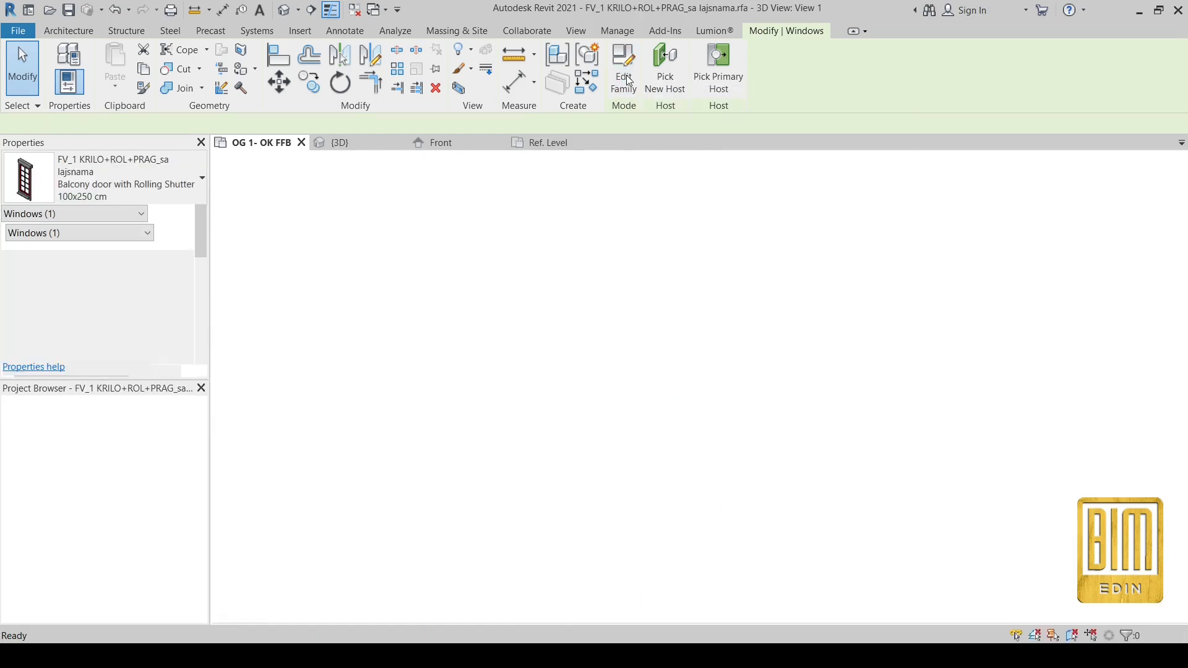
click(645, 427)
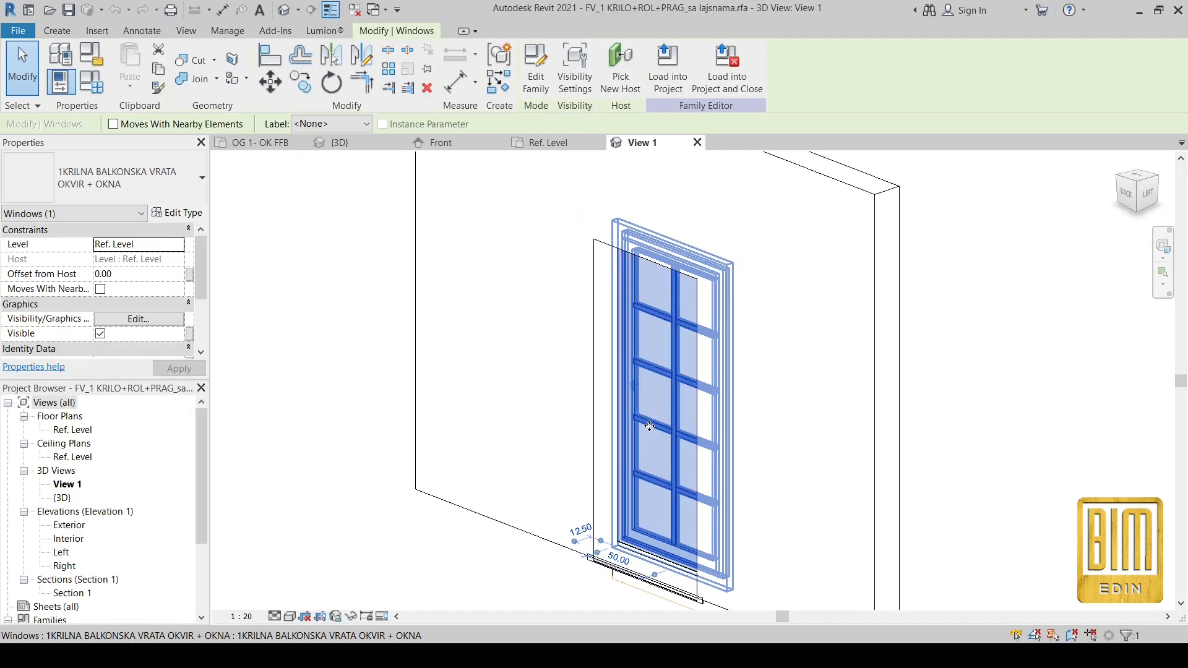
click(536, 71)
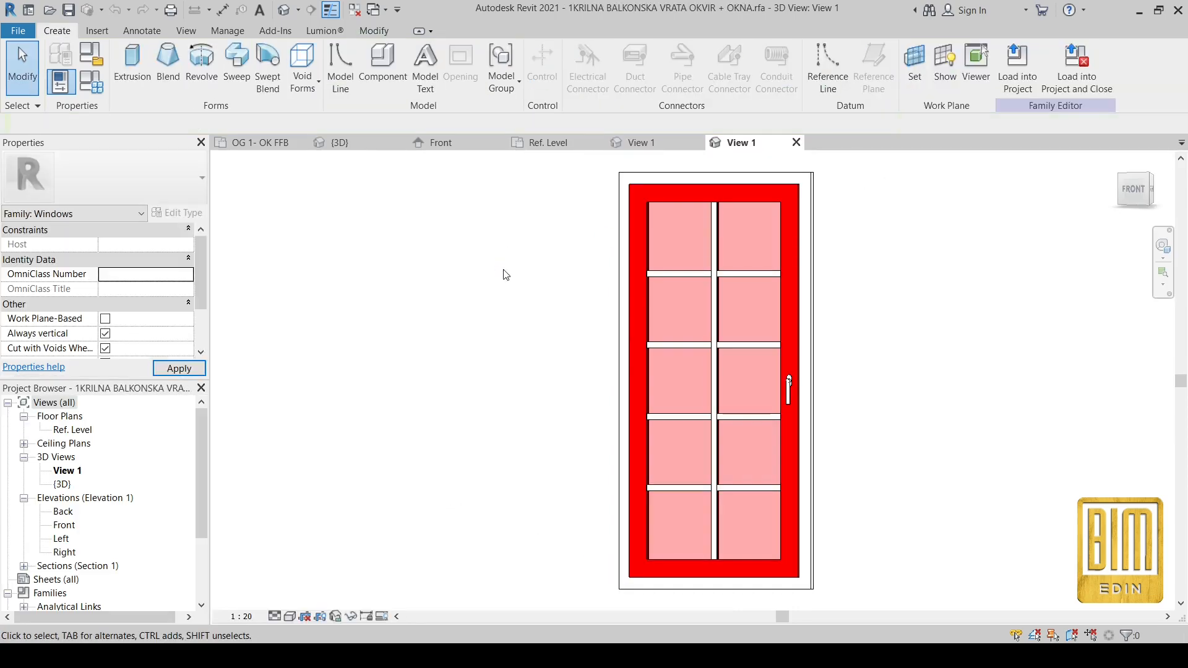
Open the nested OKNO SA 5 SMJEROVA OTVARANJA window for editing, and from it open the right-hand Fensterolive handle family.
scroll(762, 385, up, 3)
click(787, 386)
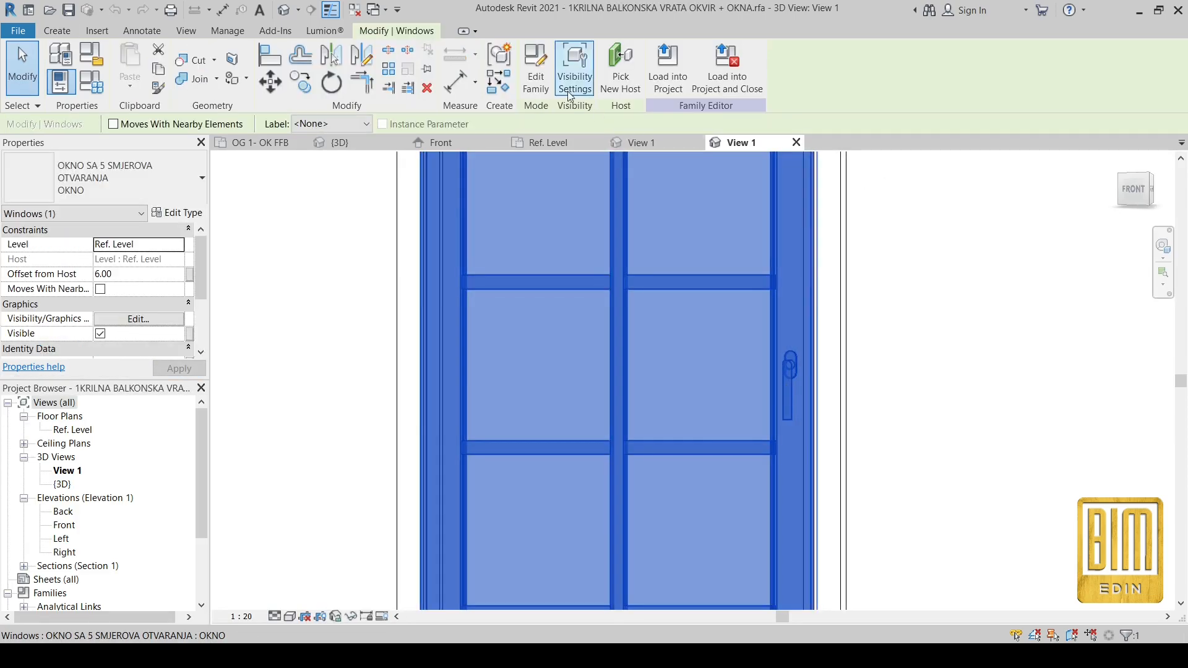
double_click(677, 373)
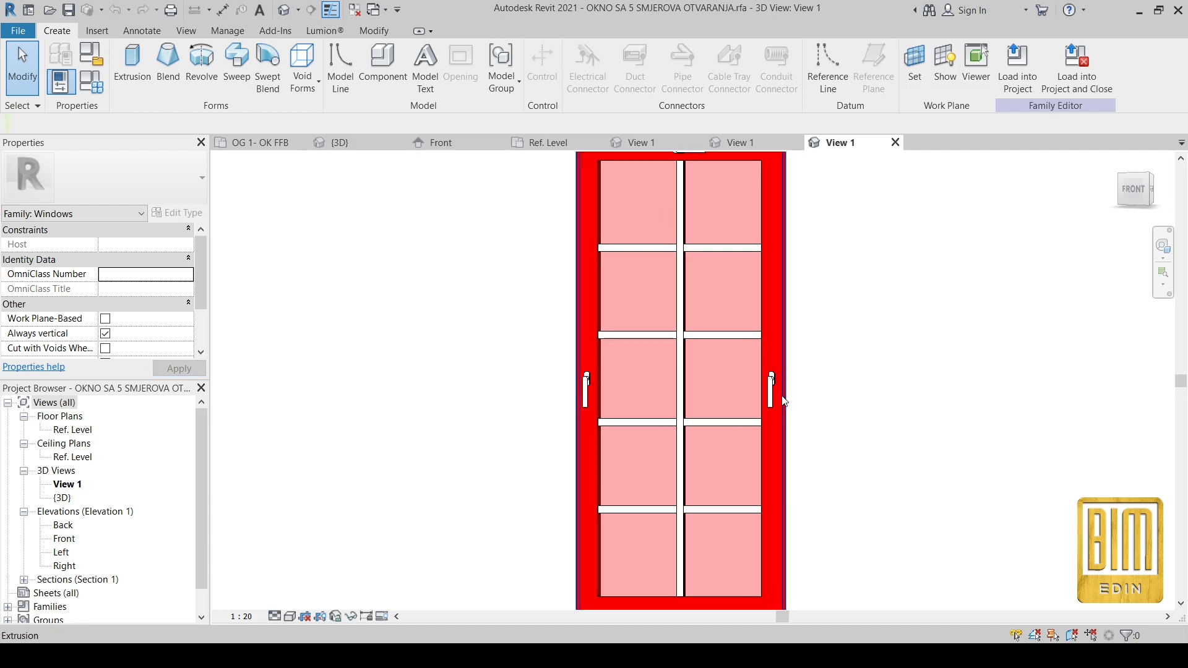
scroll(696, 236, up, 1)
click(698, 239)
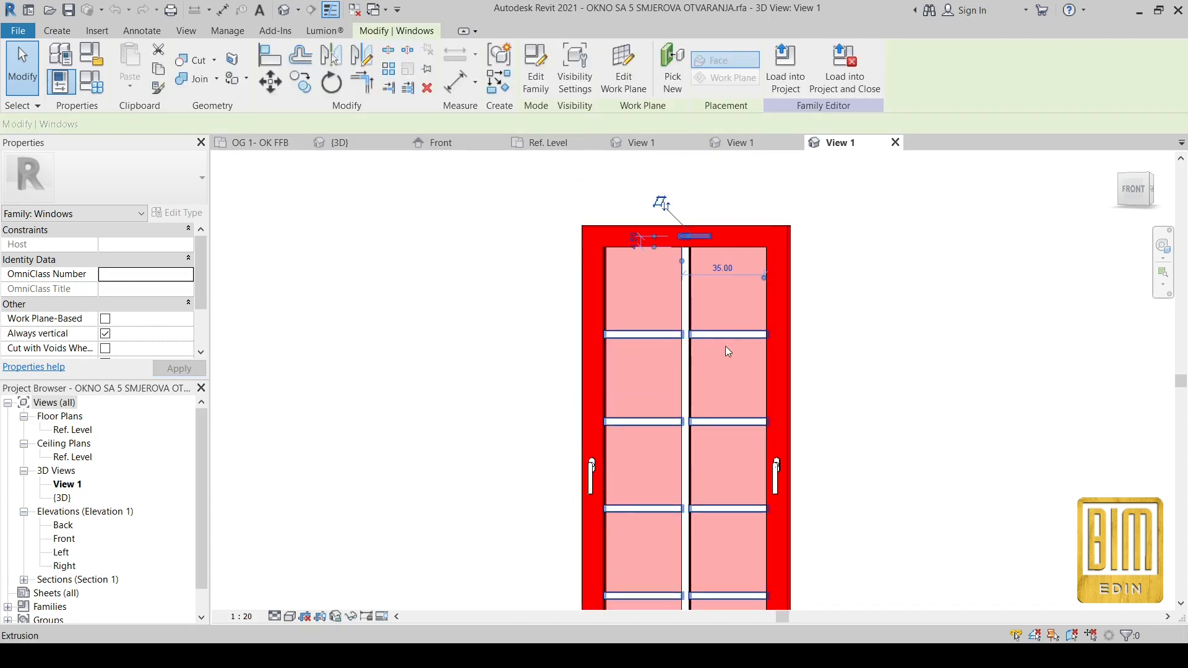
click(777, 485)
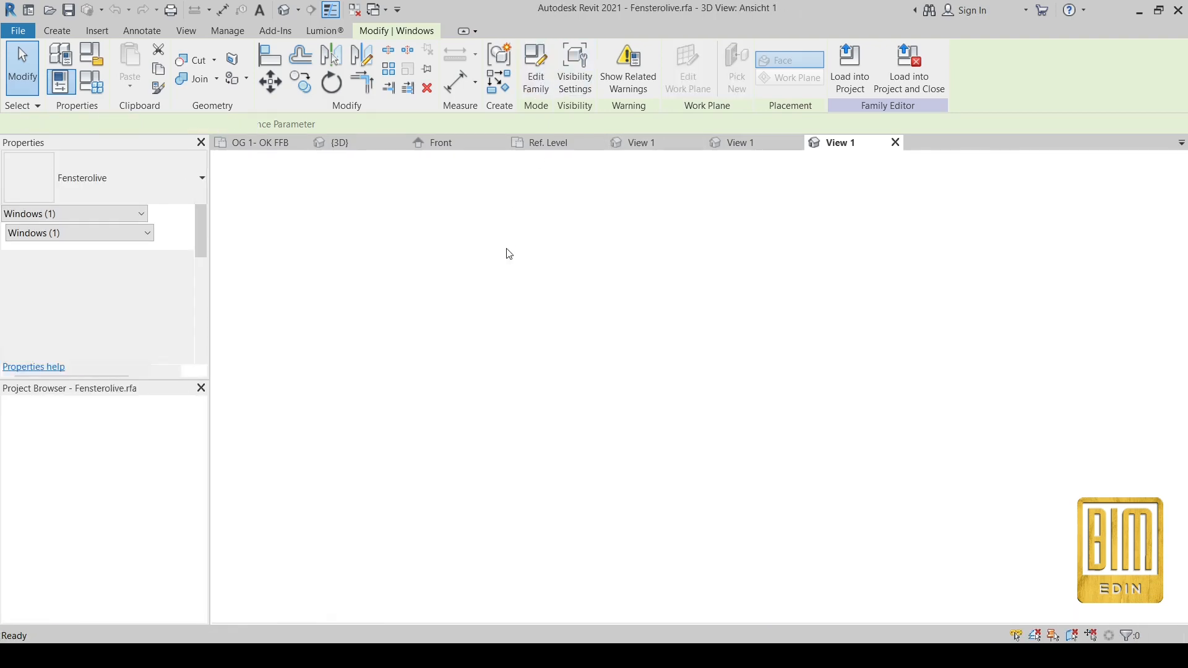
Load the Fensterolive handle family into PANEL WITH GLASS.rfa only, and open the panel family's Front elevation around the panel's upper part.
scroll(691, 381, down, 5)
click(1026, 78)
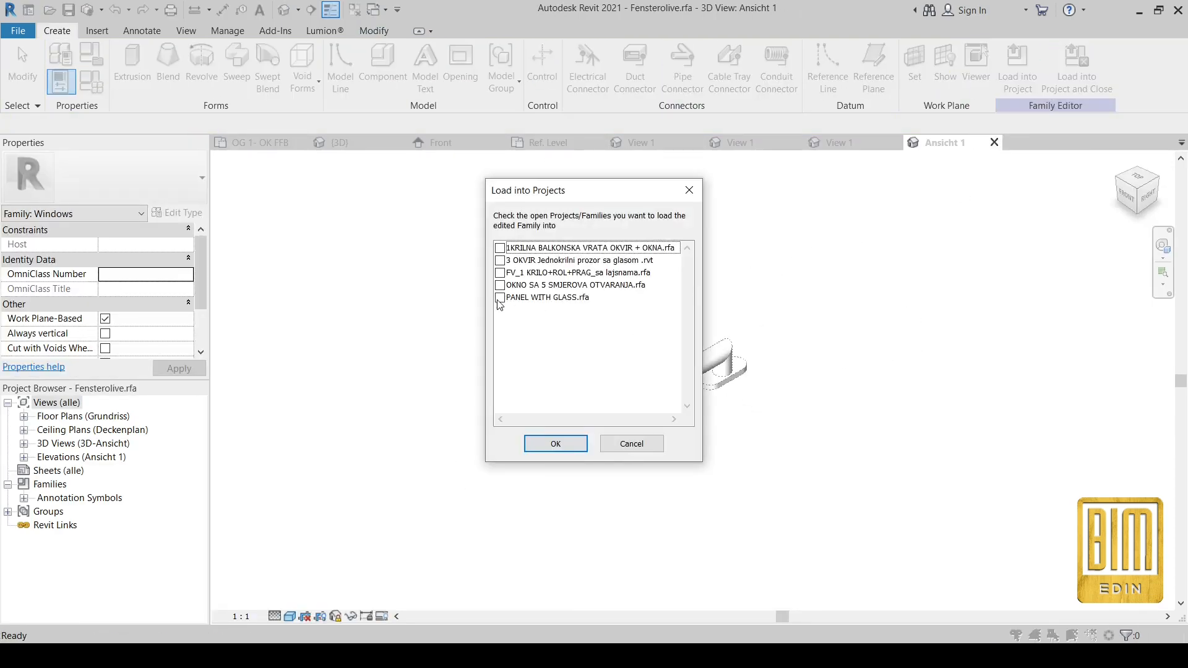
click(500, 297)
click(556, 444)
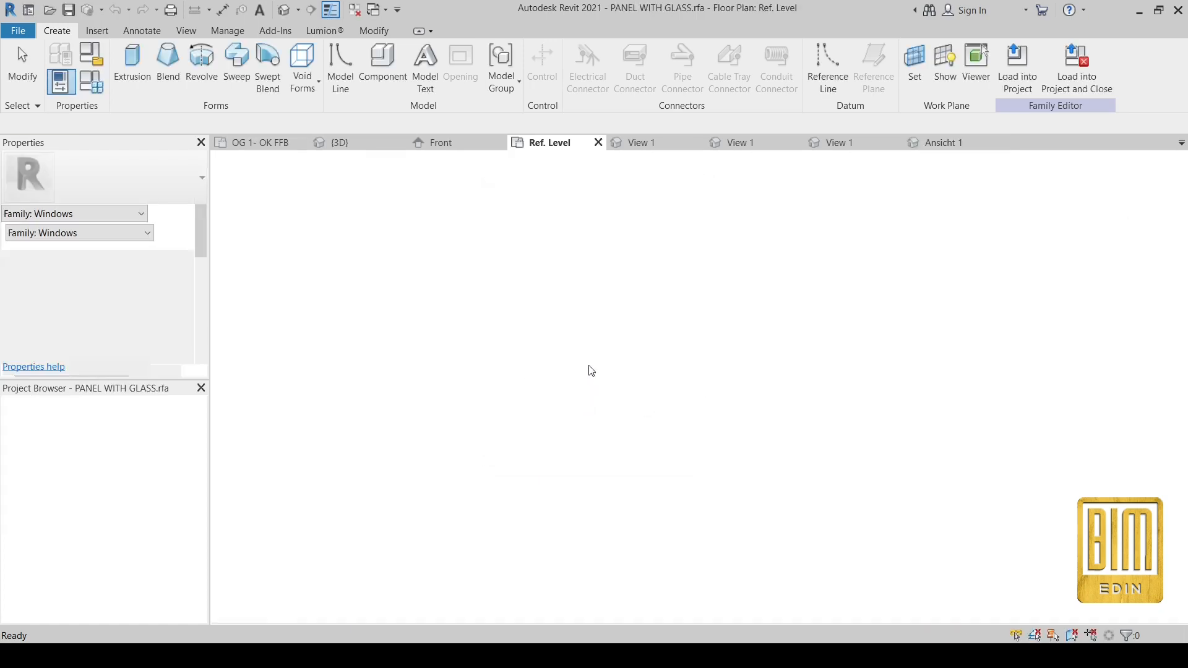
scroll(586, 282, down, 2)
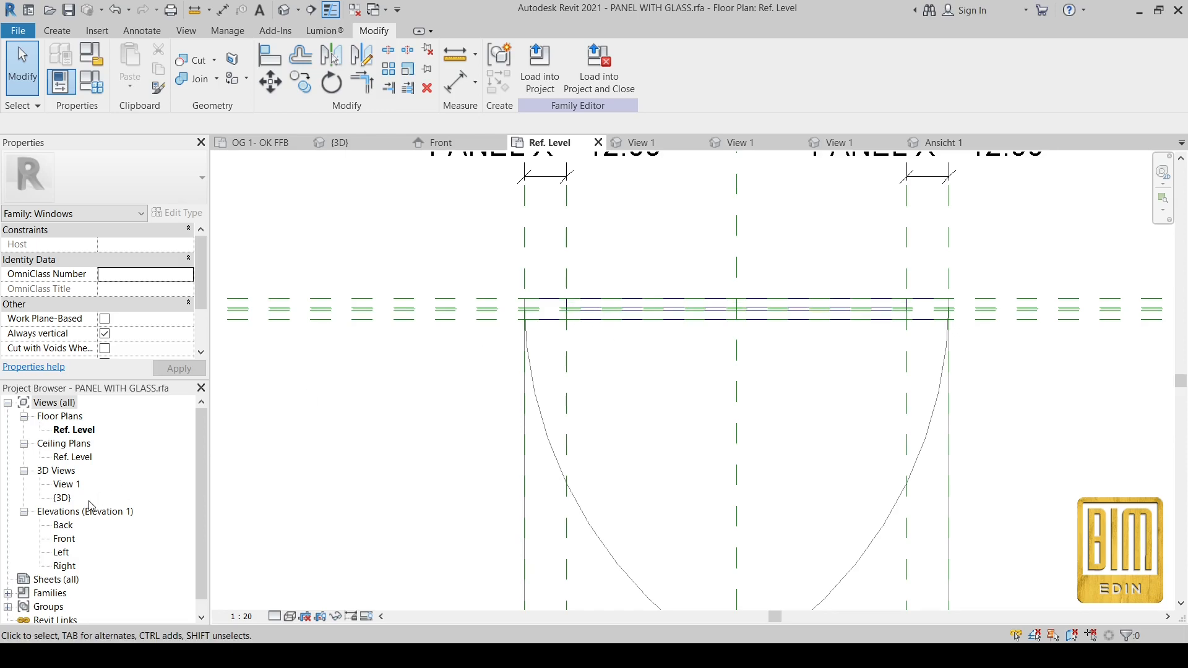
double_click(65, 538)
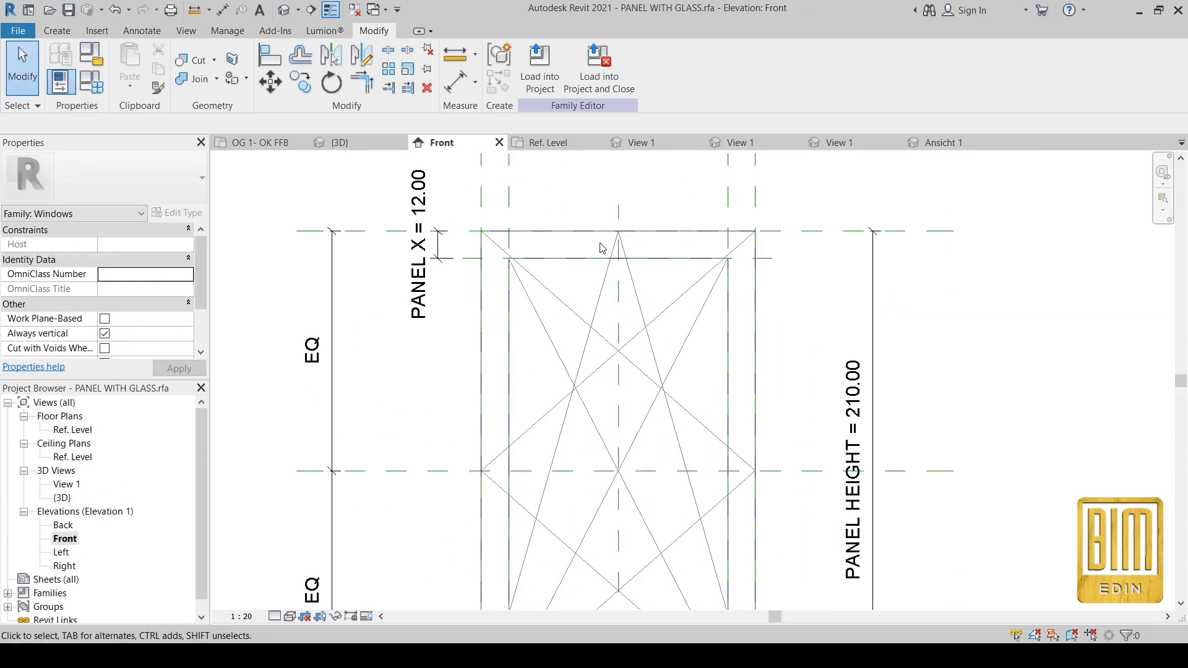
scroll(603, 247, down, 2)
scroll(684, 230, up, 2)
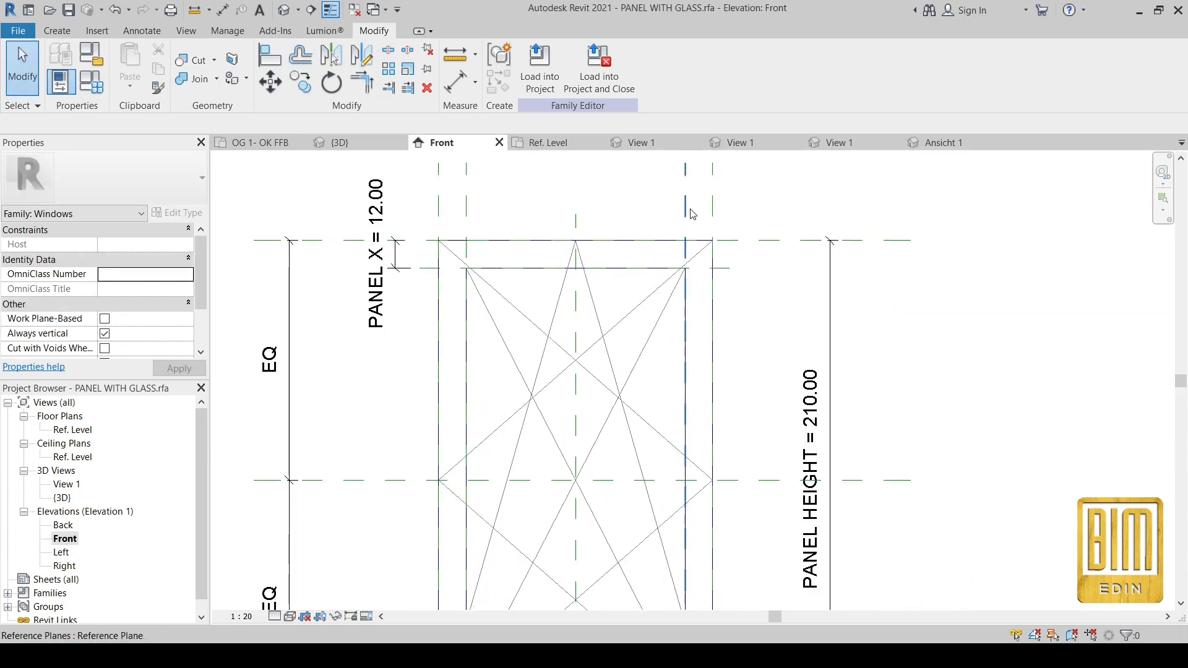
Copy the right inner vertical reference plane outward into the right stile, about 8.5 from the original.
click(684, 226)
key(c)
key(o)
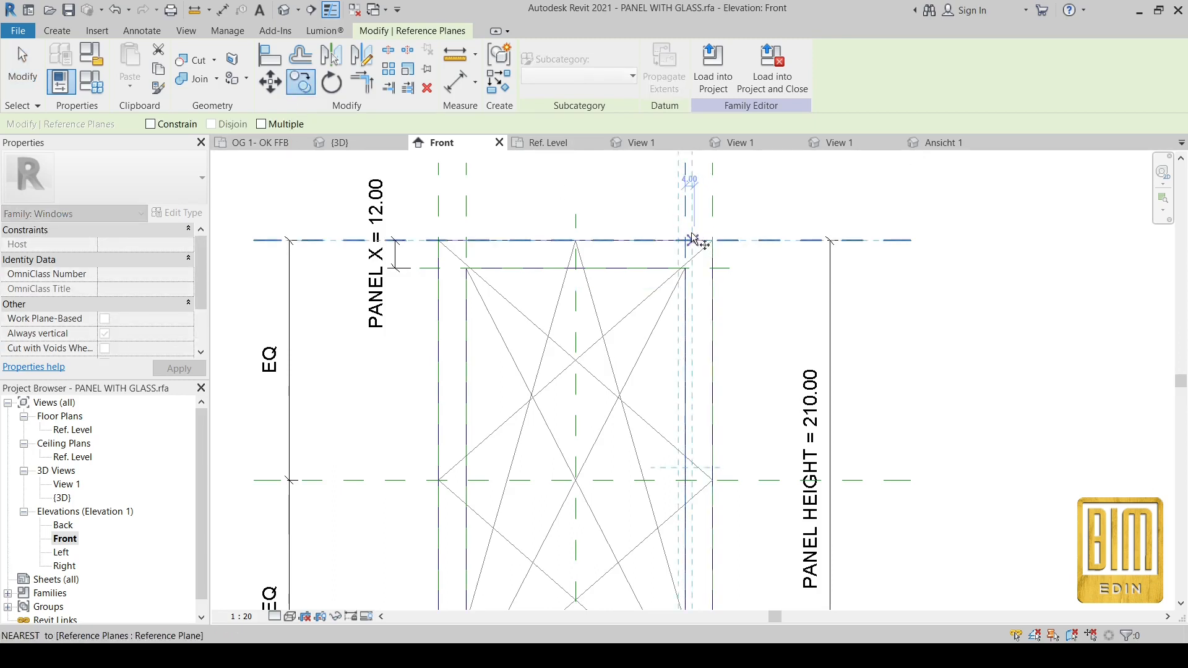
click(704, 234)
scroll(697, 233, up, 3)
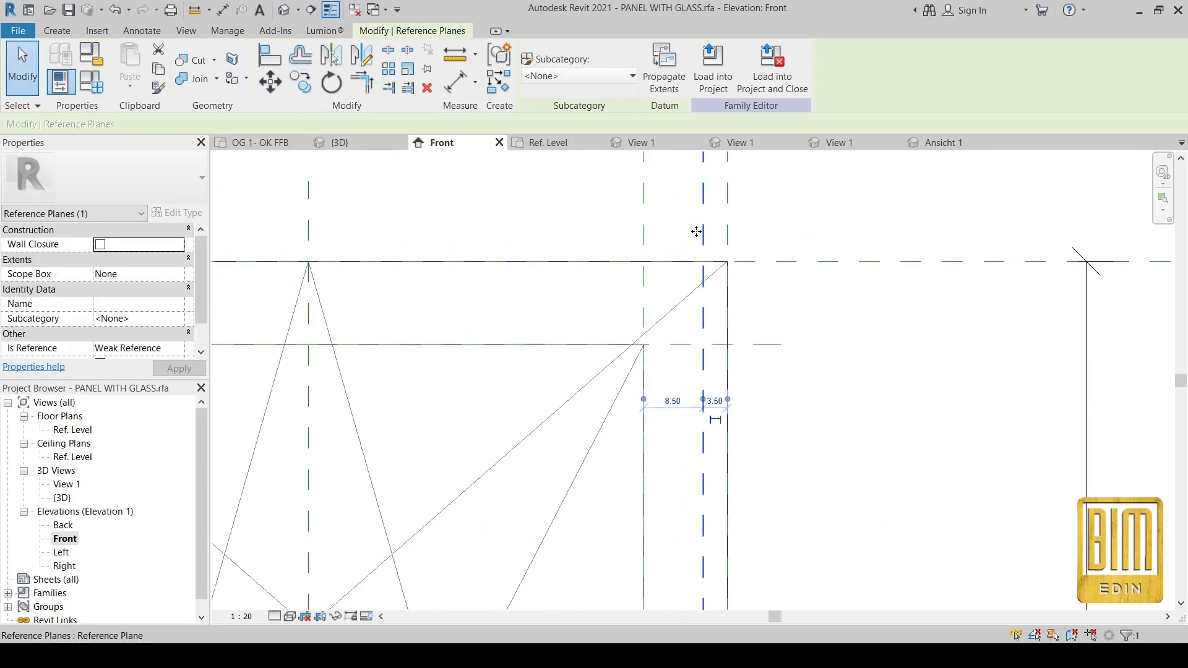
Add an aligned dimension across the right stile's three vertical reference planes and set it to equal spacing.
key(d)
key(i)
click(642, 202)
click(704, 223)
click(727, 224)
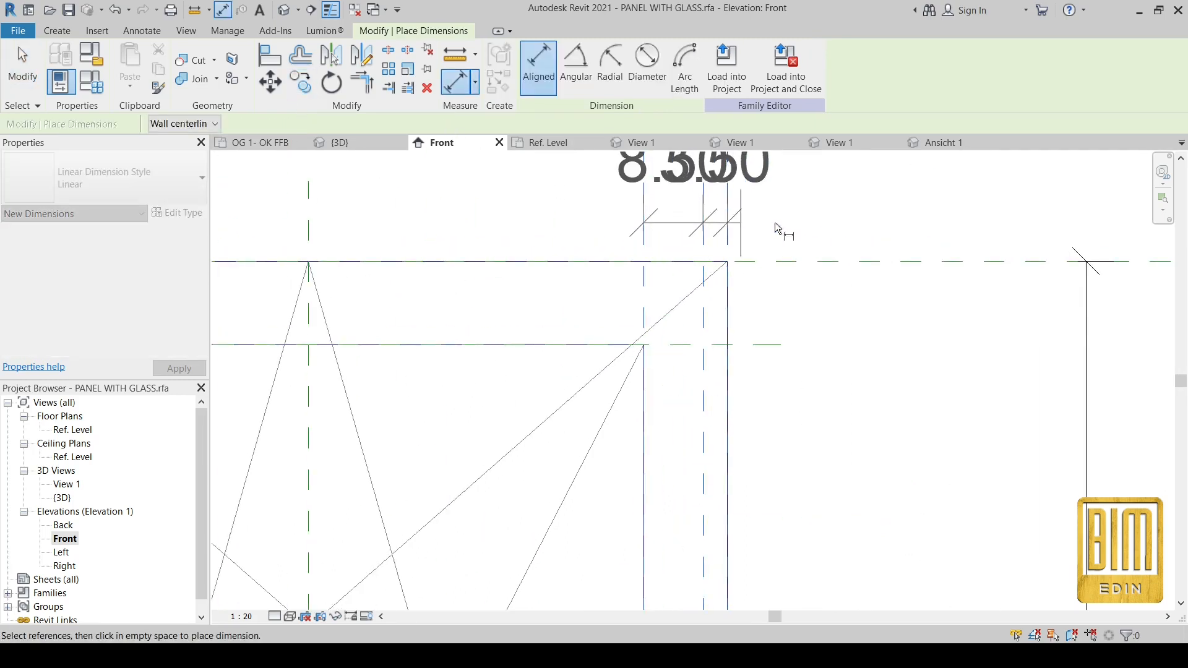
click(803, 225)
scroll(711, 259, down, 2)
scroll(707, 158, up, 2)
click(703, 176)
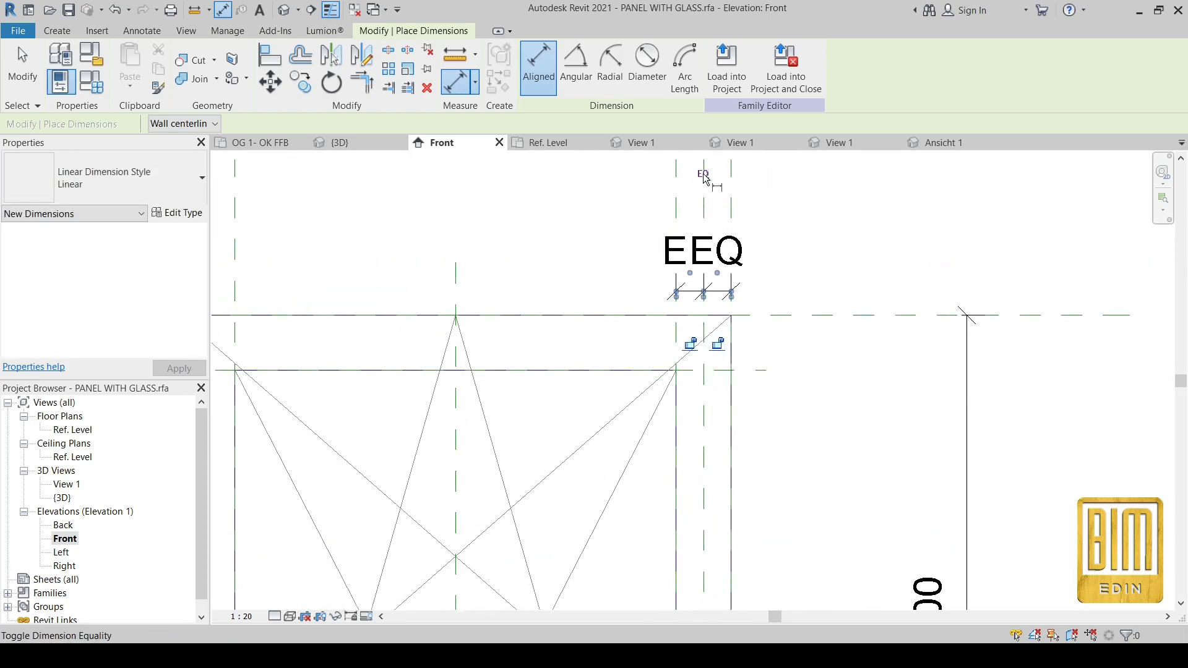
scroll(702, 235, down, 2)
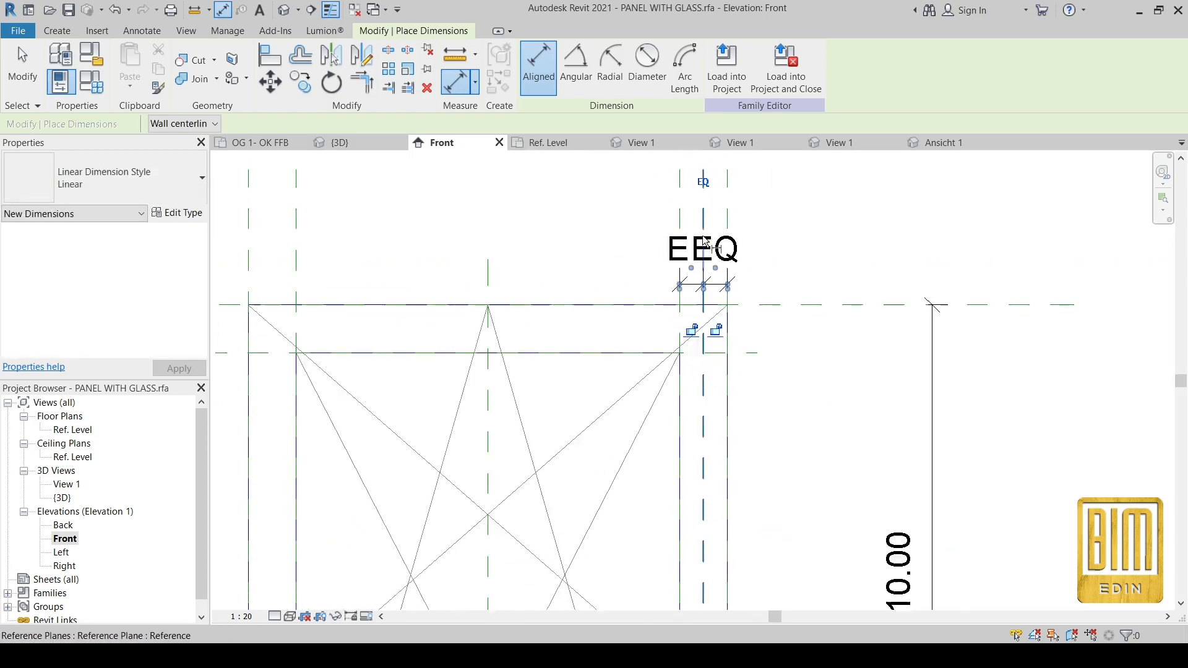
scroll(712, 295, up, 4)
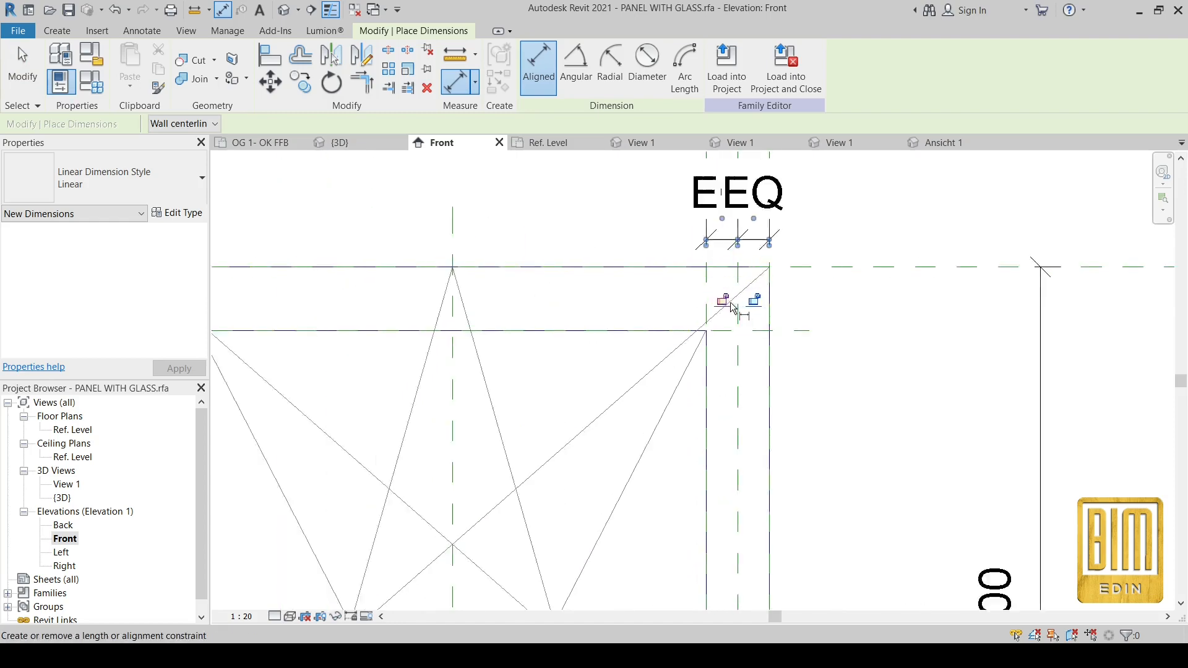
scroll(716, 332, down, 3)
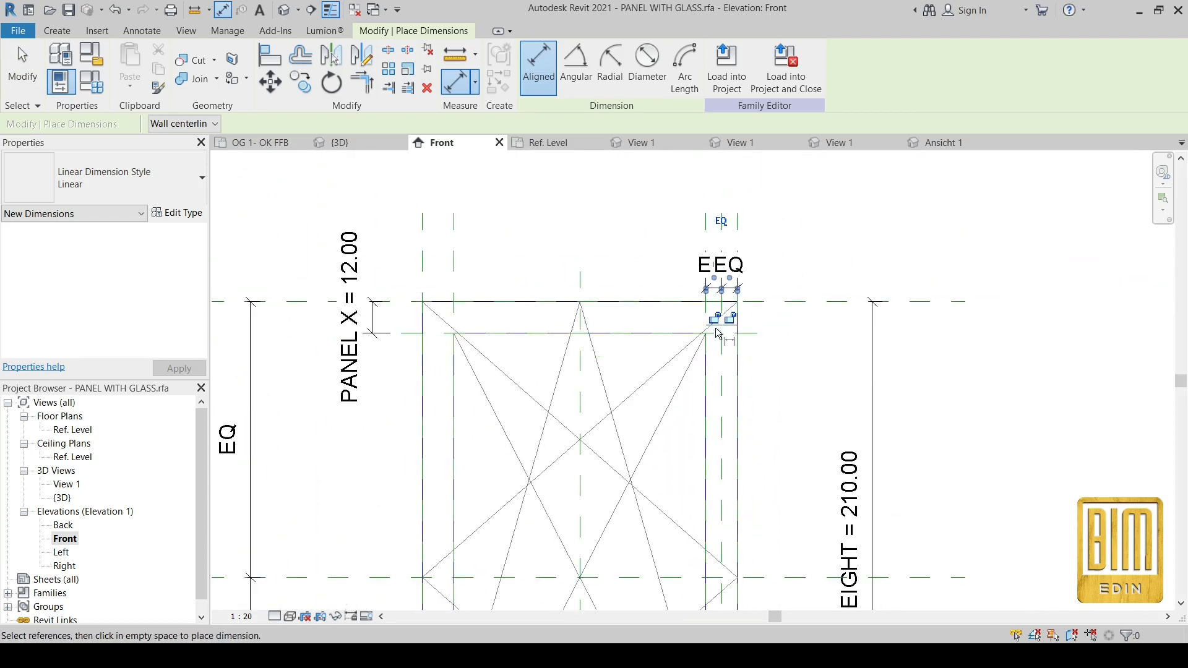
click(18, 70)
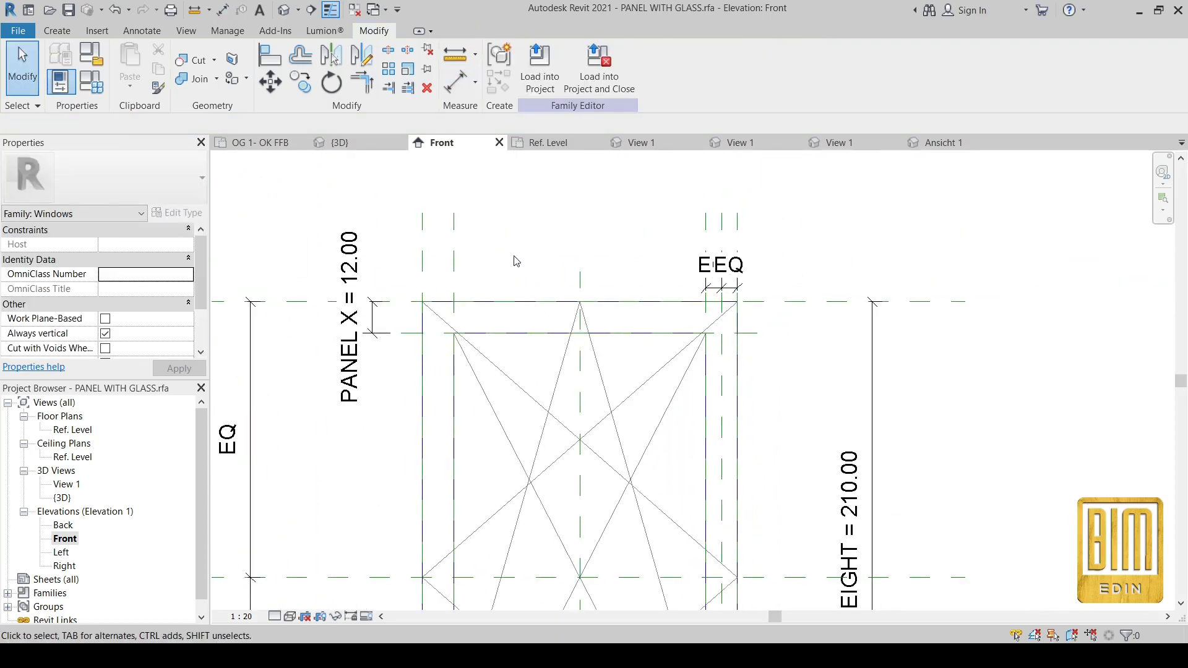
Copy the left inner vertical reference plane 6.00 outward into the left stile.
scroll(718, 247, up, 2)
scroll(717, 243, down, 2)
scroll(718, 242, down, 1)
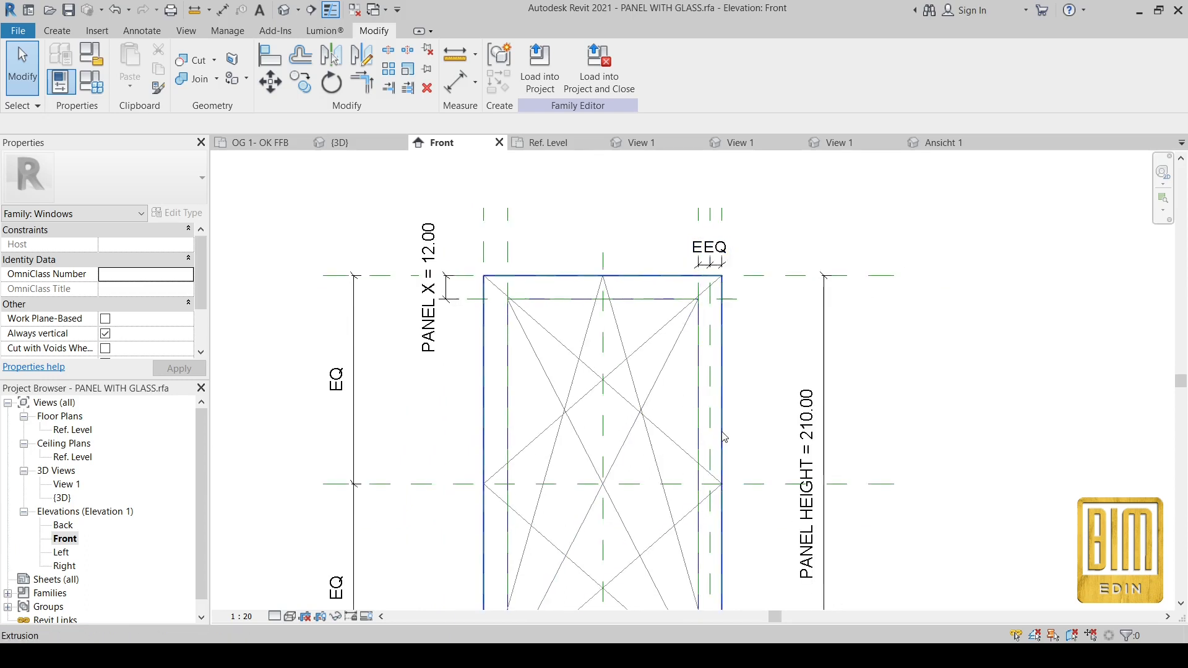
click(514, 255)
scroll(513, 255, up, 2)
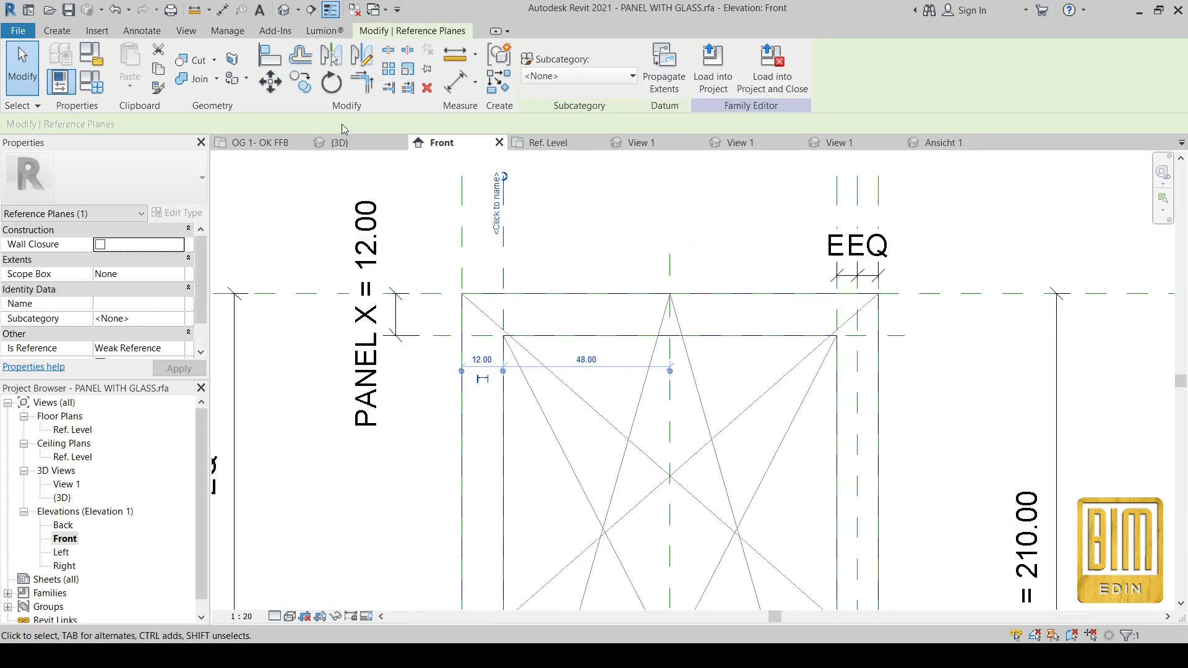
key(c)
key(o)
click(502, 235)
click(482, 238)
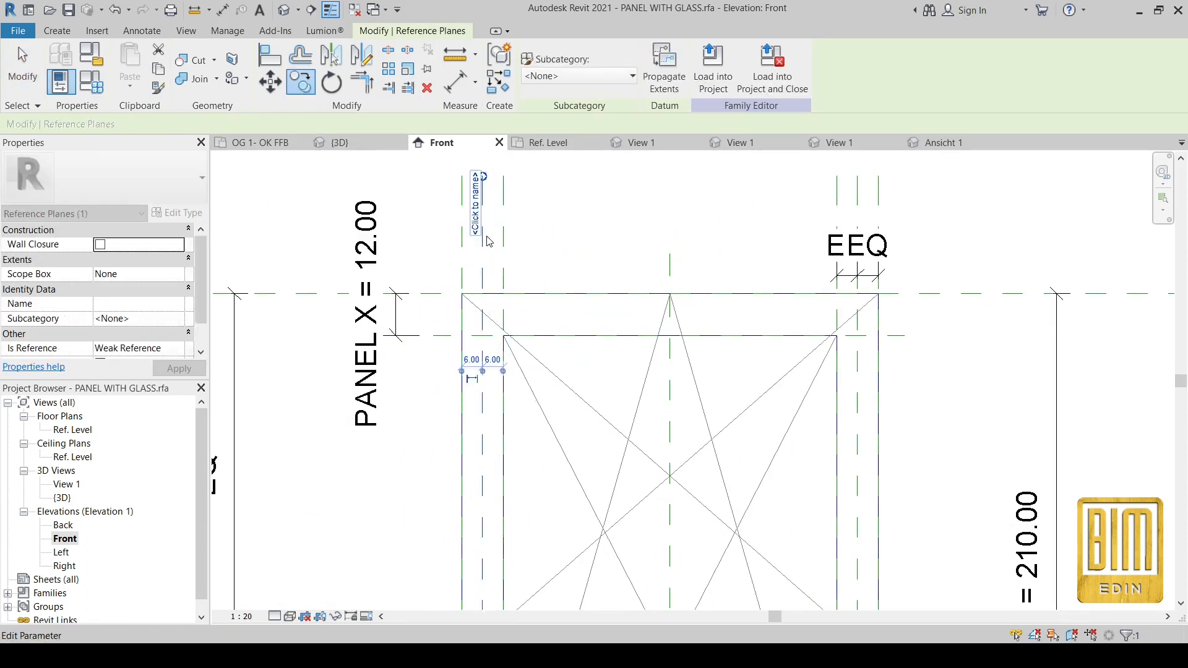
Add an aligned dimension across the left stile's three vertical reference planes and set it to equal spacing.
key(d)
key(i)
click(461, 236)
click(482, 238)
click(503, 238)
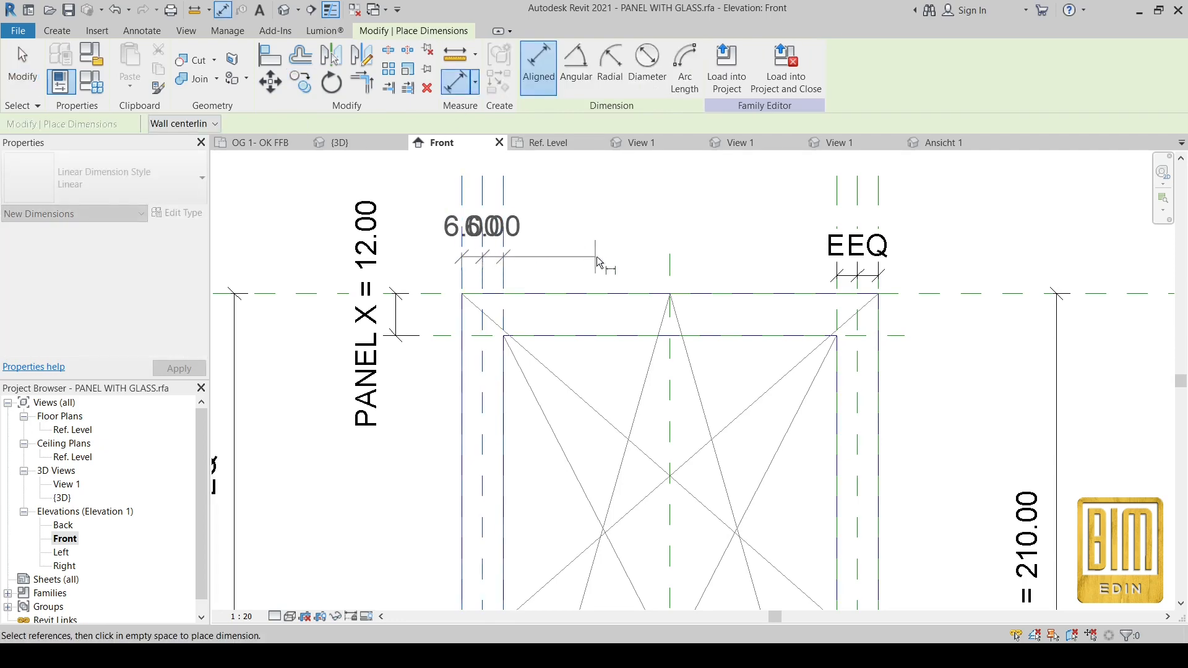
click(492, 272)
click(482, 366)
scroll(541, 317, down, 3)
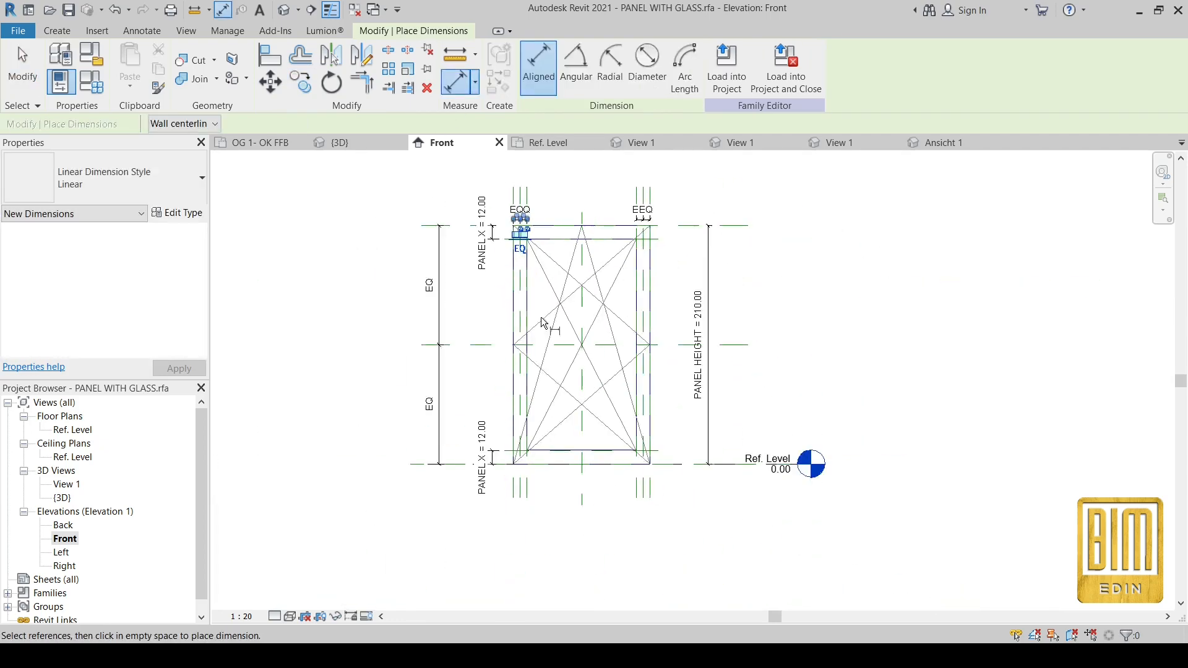
scroll(576, 446, up, 2)
scroll(549, 558, down, 1)
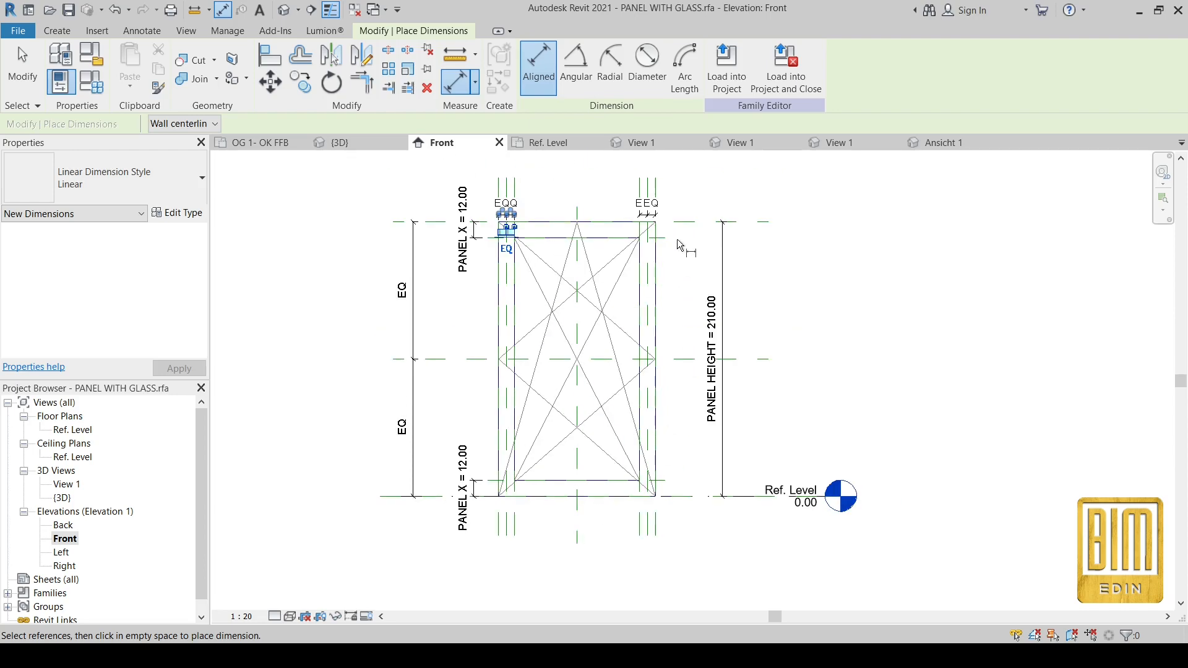
scroll(556, 238, up, 3)
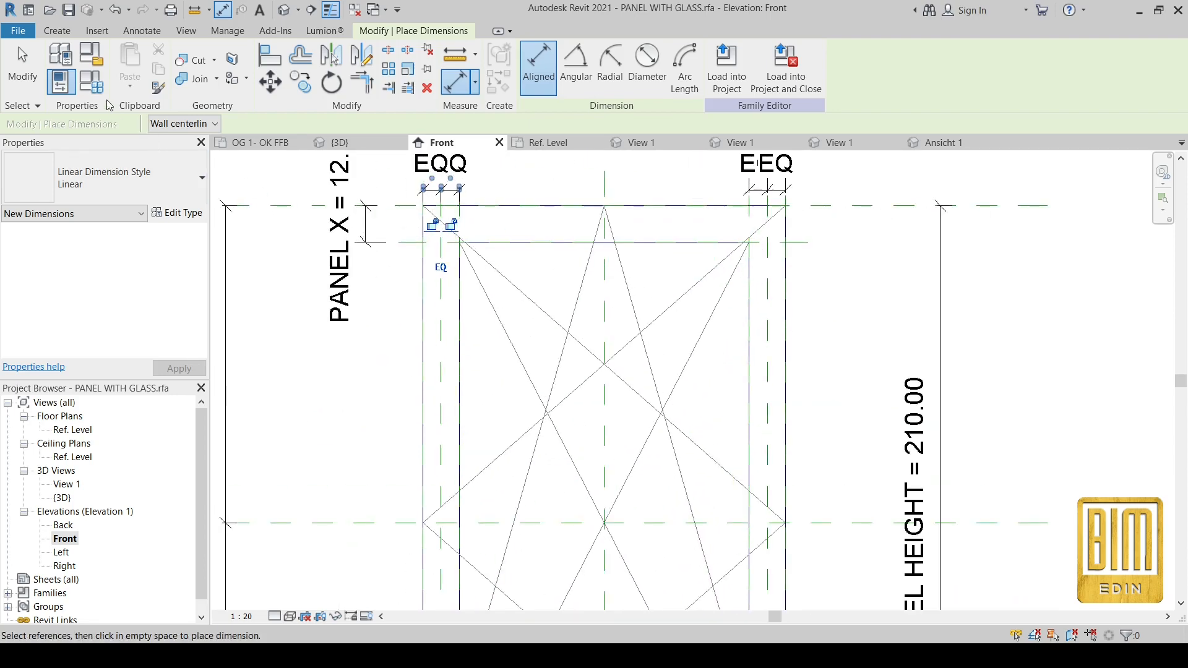
click(26, 81)
Copy the upper inner horizontal reference plane 6.00 upward into the top rail.
click(403, 242)
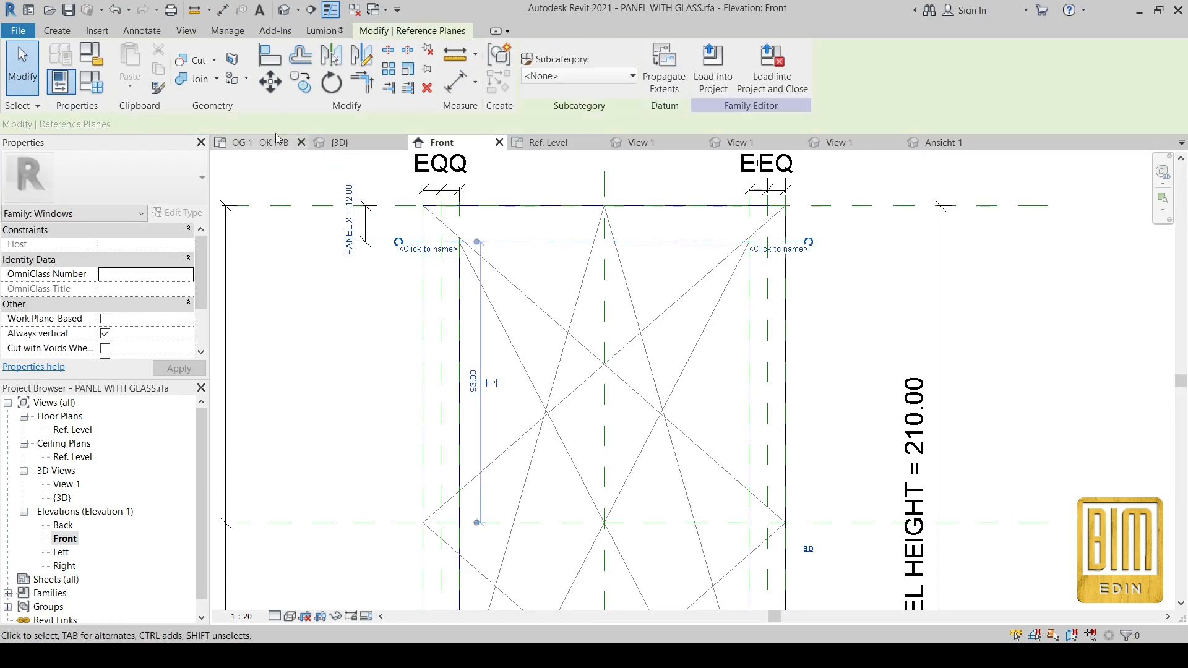
click(300, 82)
scroll(412, 240, up, 2)
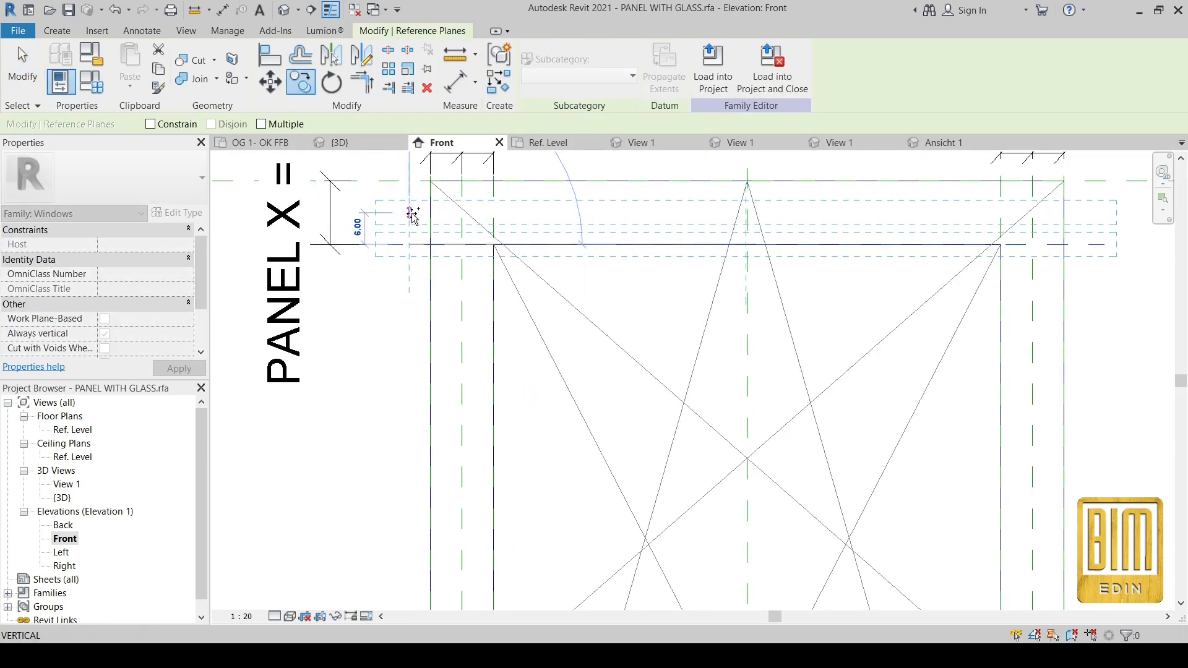
click(411, 213)
Add an aligned dimension across the top rail's three horizontal reference planes and set it to equal spacing.
click(455, 82)
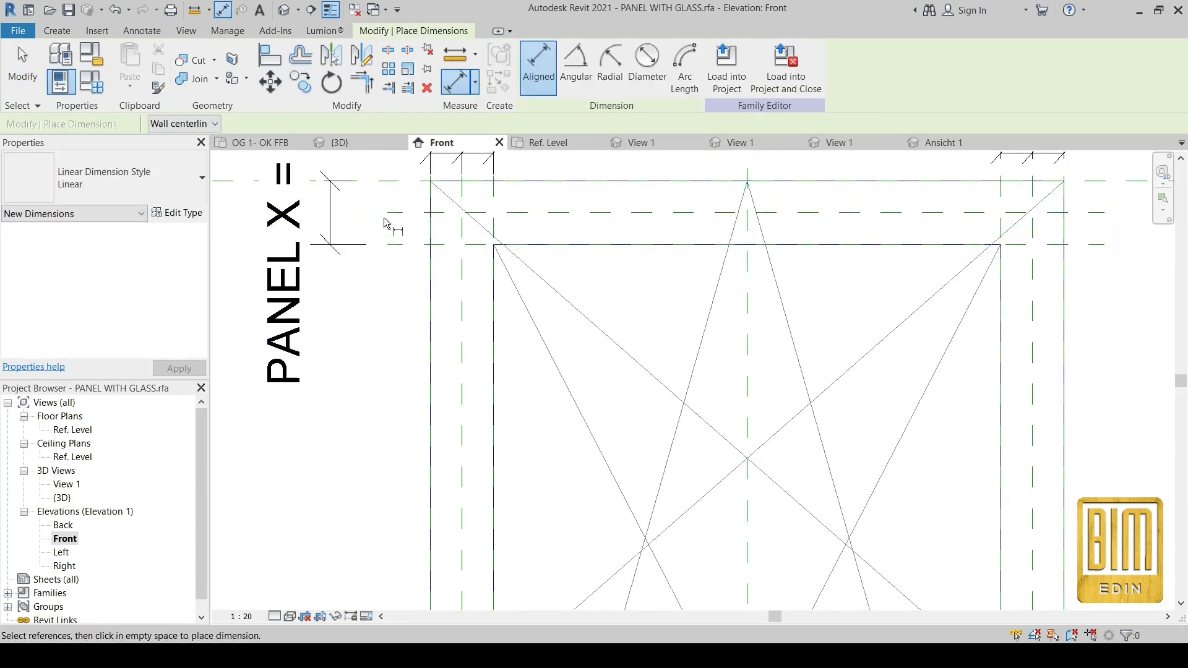
click(400, 181)
click(403, 213)
click(406, 245)
scroll(407, 244, down, 2)
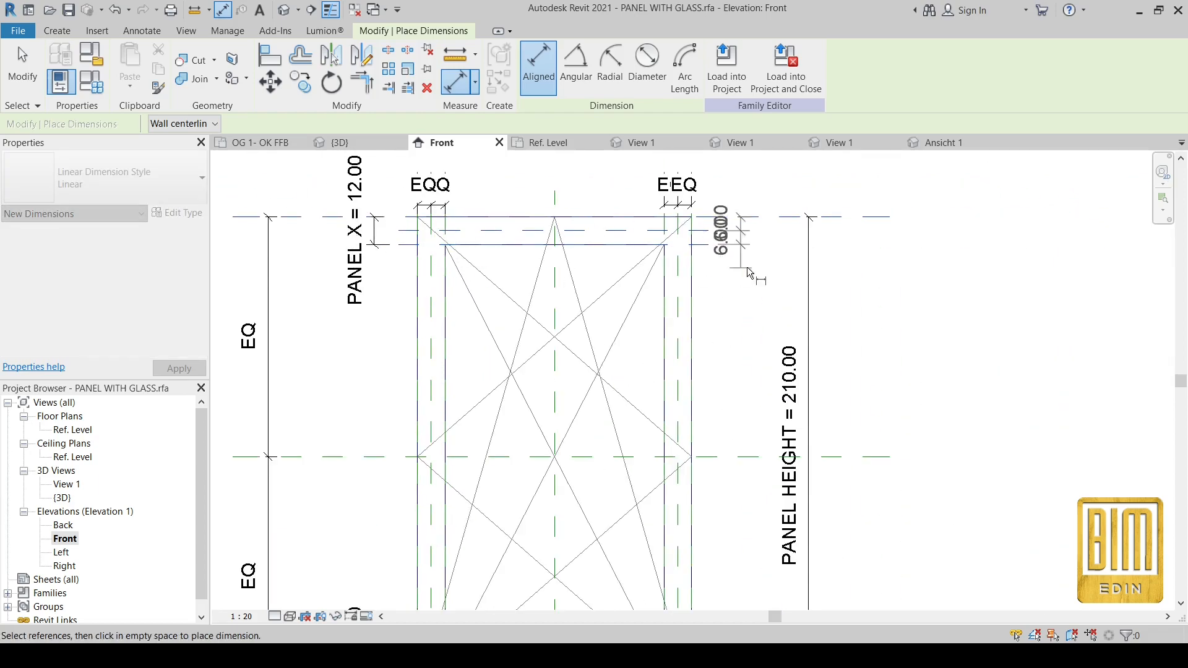
click(758, 244)
click(833, 235)
scroll(609, 193, down, 2)
scroll(608, 193, down, 1)
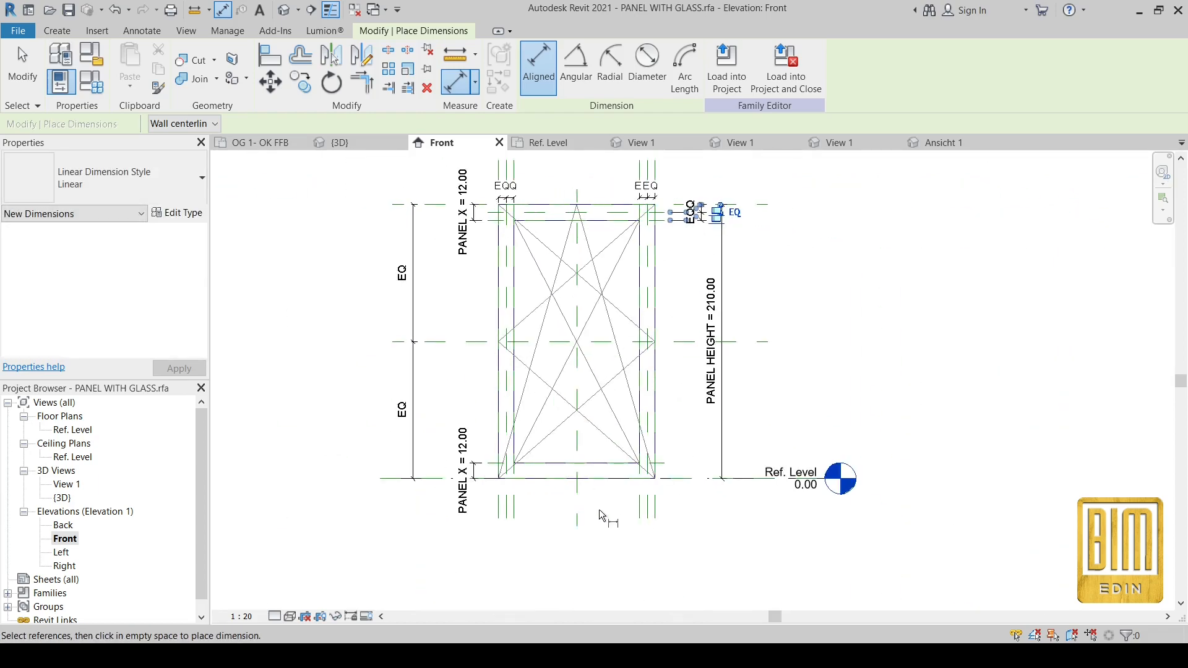
scroll(592, 524, up, 2)
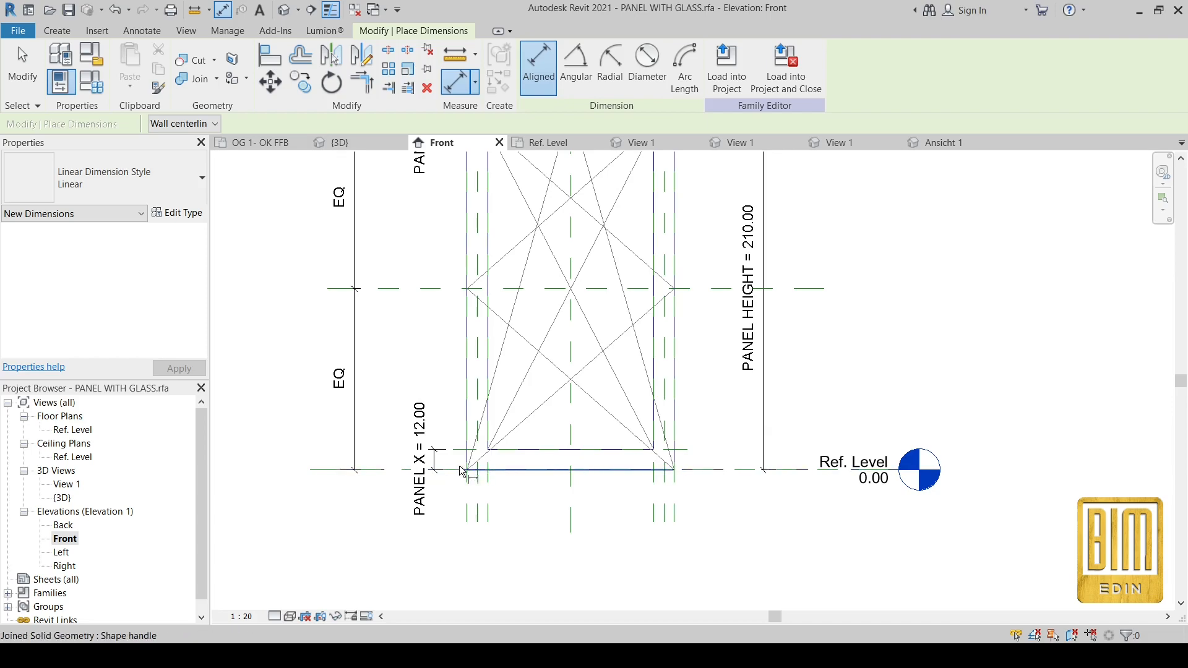
key(Escape)
key(Escape)
Copy the lower inner horizontal reference plane 6.00 downward into the bottom rail.
scroll(678, 478, up, 3)
click(684, 432)
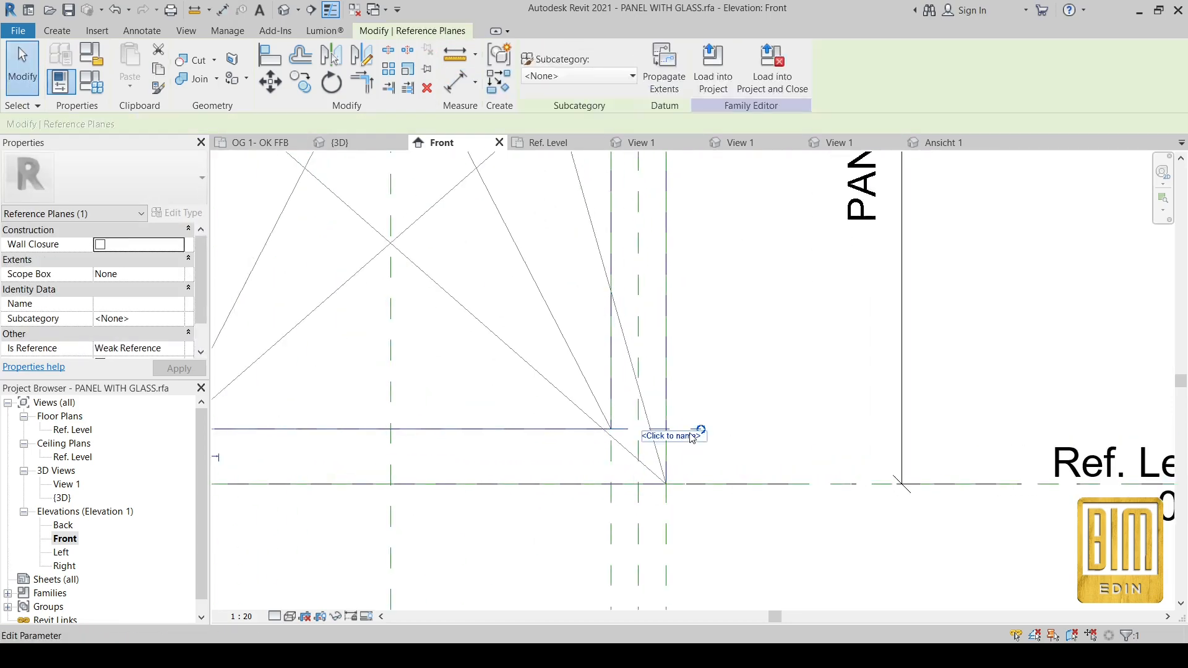
key(c)
key(o)
click(708, 436)
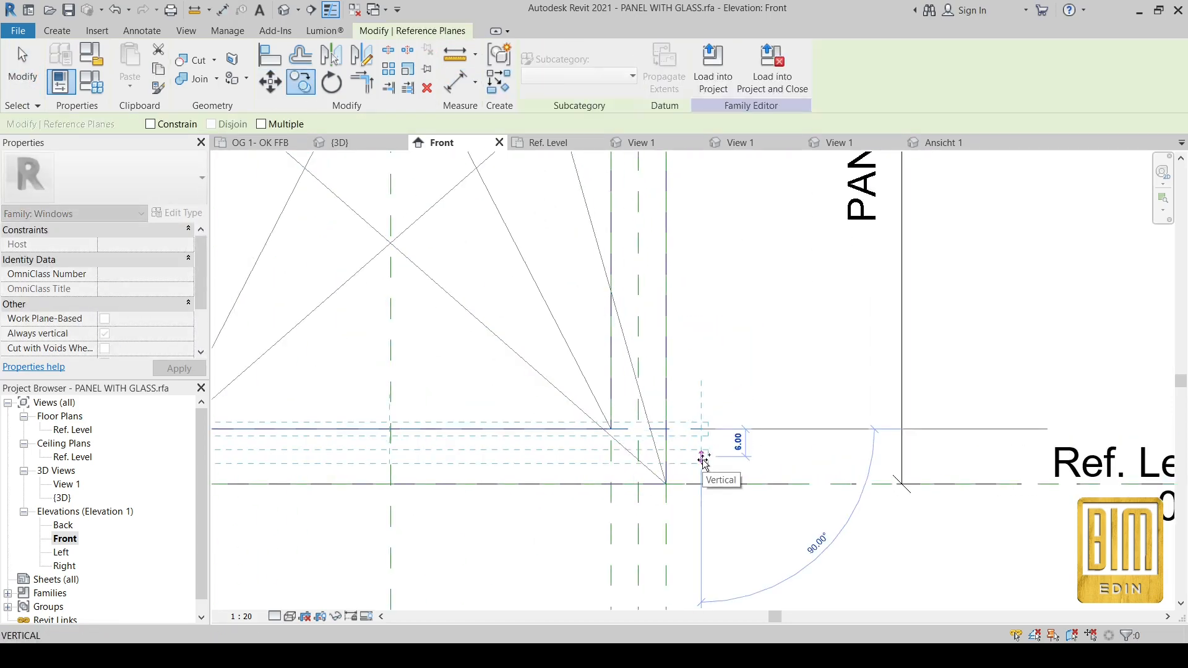
click(704, 459)
scroll(704, 459, down, 3)
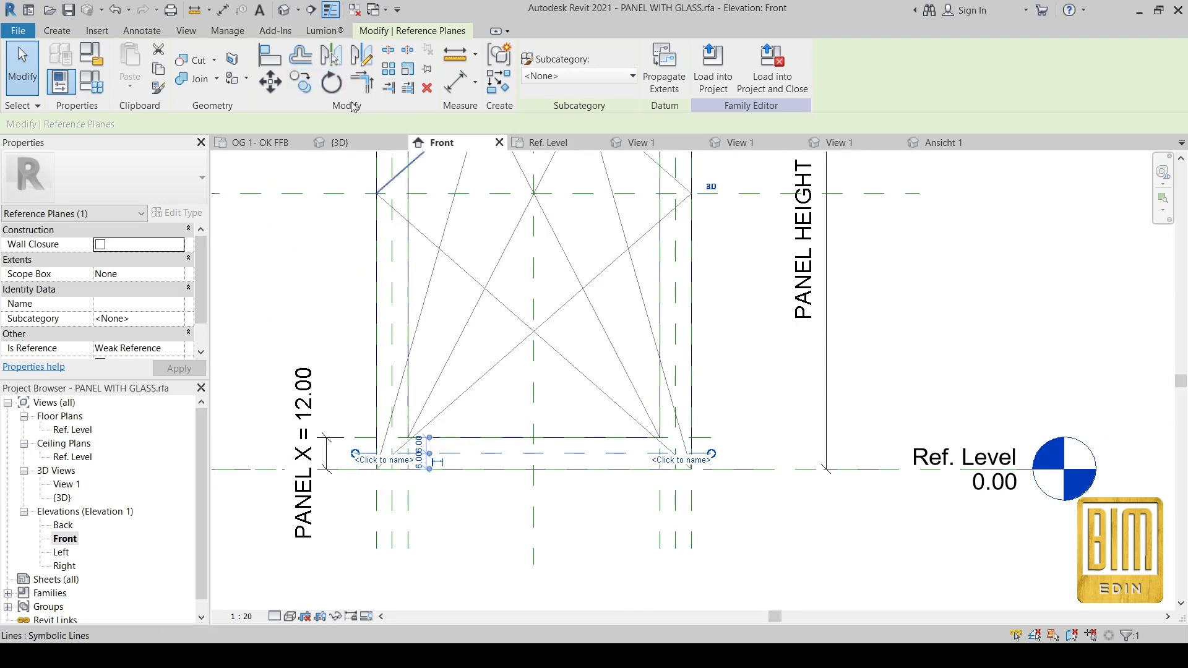
Add an aligned dimension across the bottom rail's three horizontal reference planes and set it to equal spacing.
click(450, 83)
scroll(723, 426, up, 2)
click(699, 444)
click(695, 469)
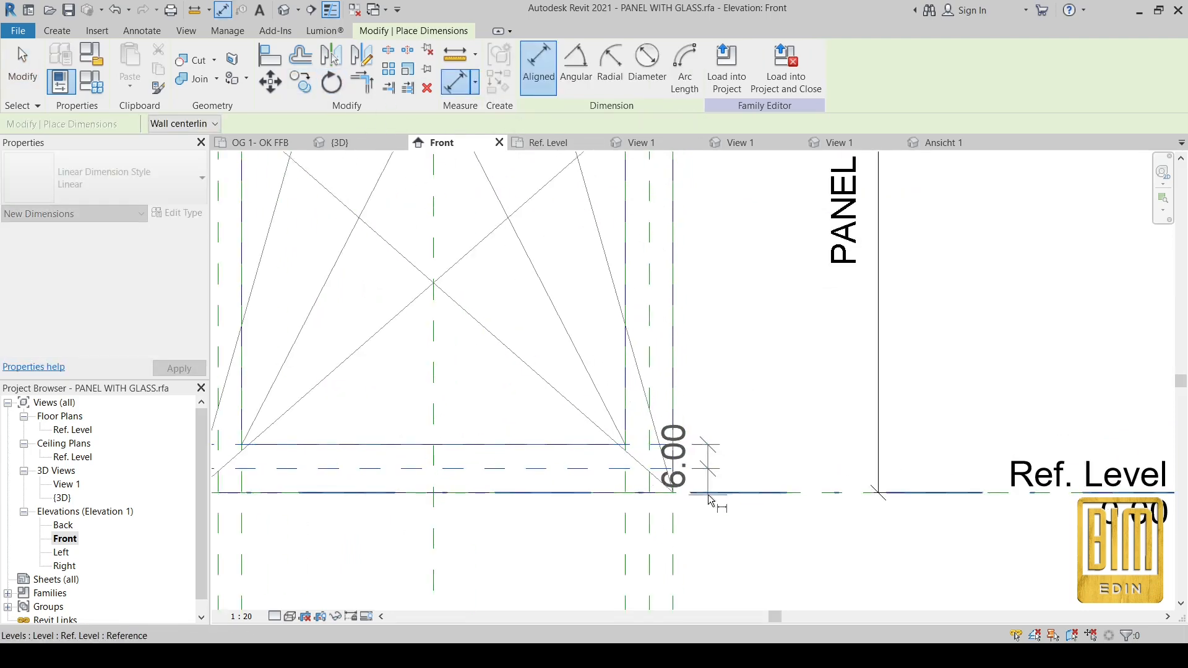
click(710, 493)
click(795, 450)
scroll(795, 450, down, 3)
scroll(804, 411, up, 4)
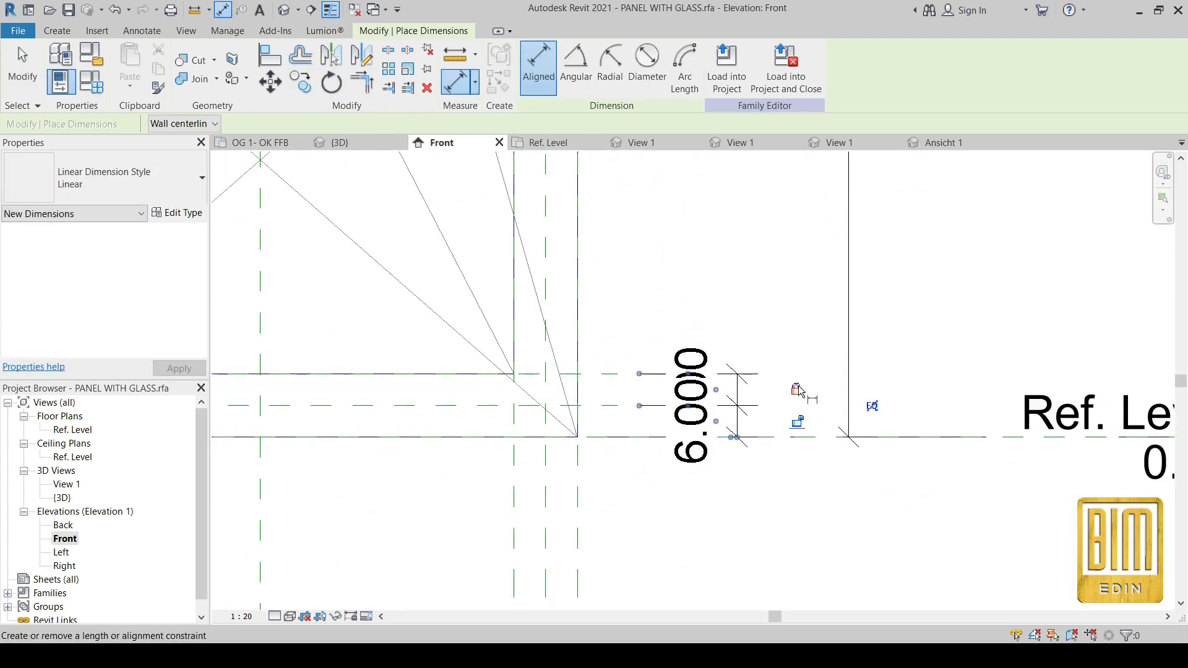
click(796, 390)
scroll(733, 441, down, 3)
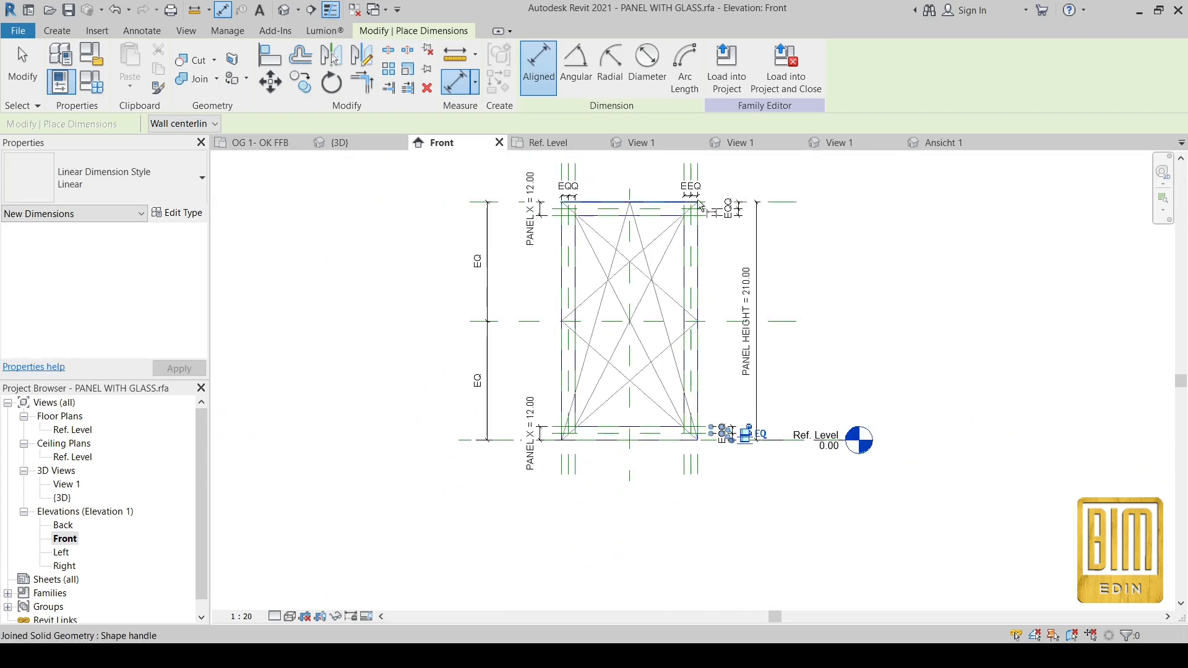
scroll(698, 197, up, 1)
Place a vertical Fensterolive handle component on the right stile and another on the left stile, near the panel's mid-height.
click(60, 30)
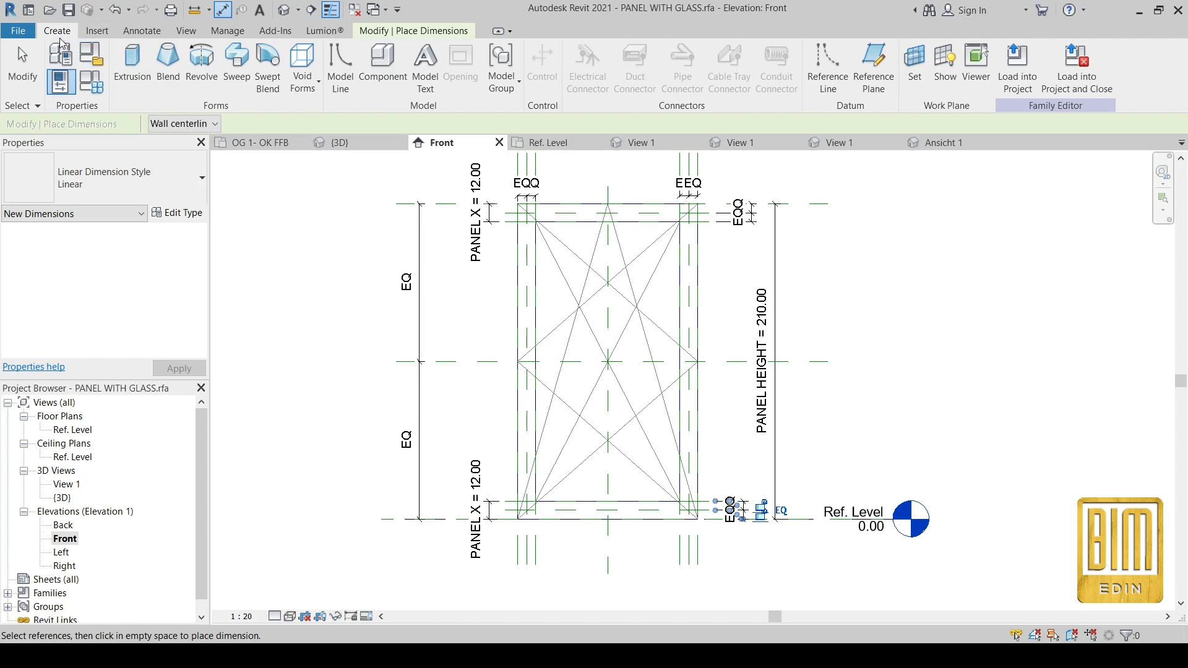
click(383, 69)
scroll(606, 209, up, 3)
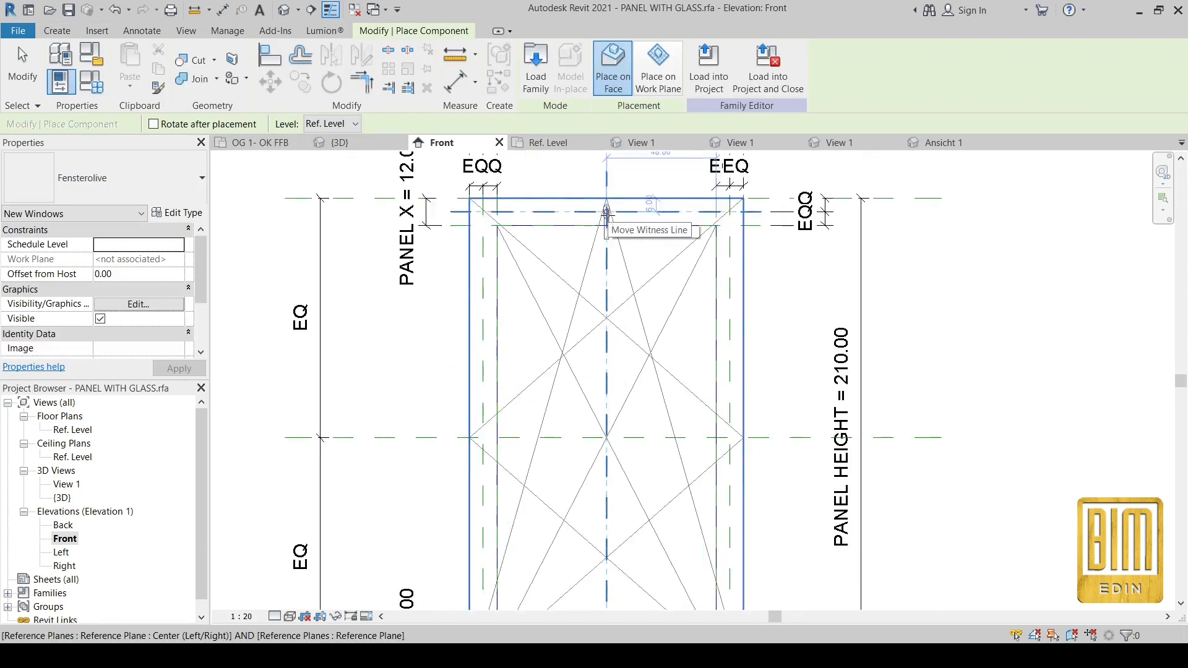
scroll(604, 199, down, 2)
scroll(744, 389, up, 4)
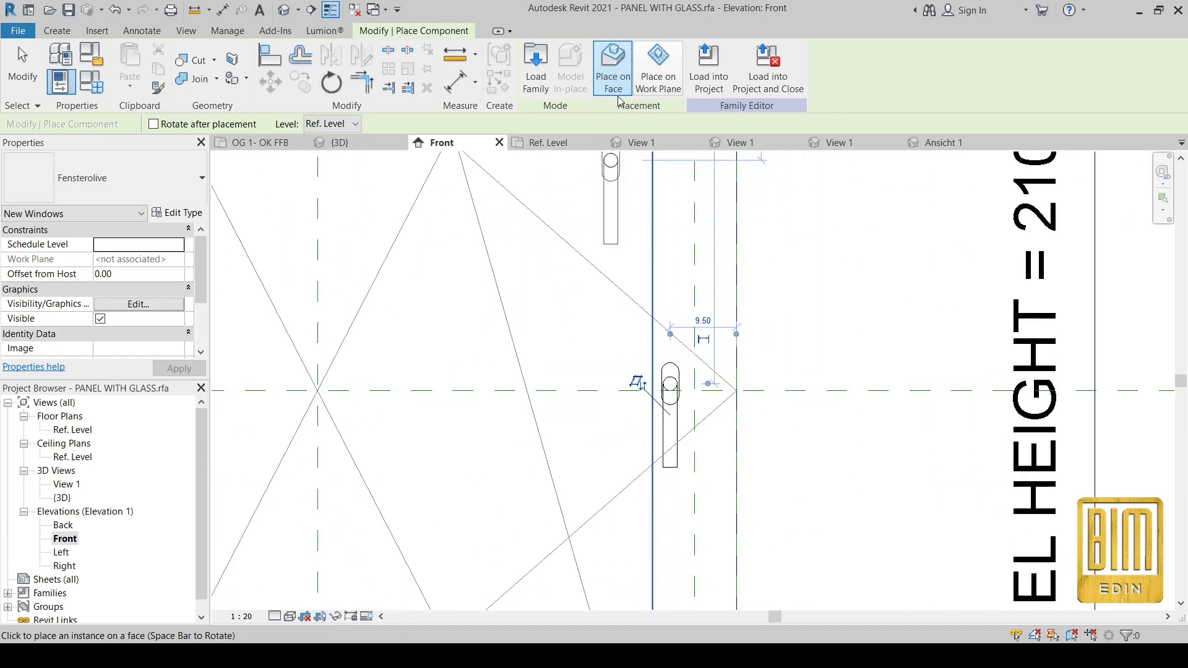
scroll(692, 258, down, 5)
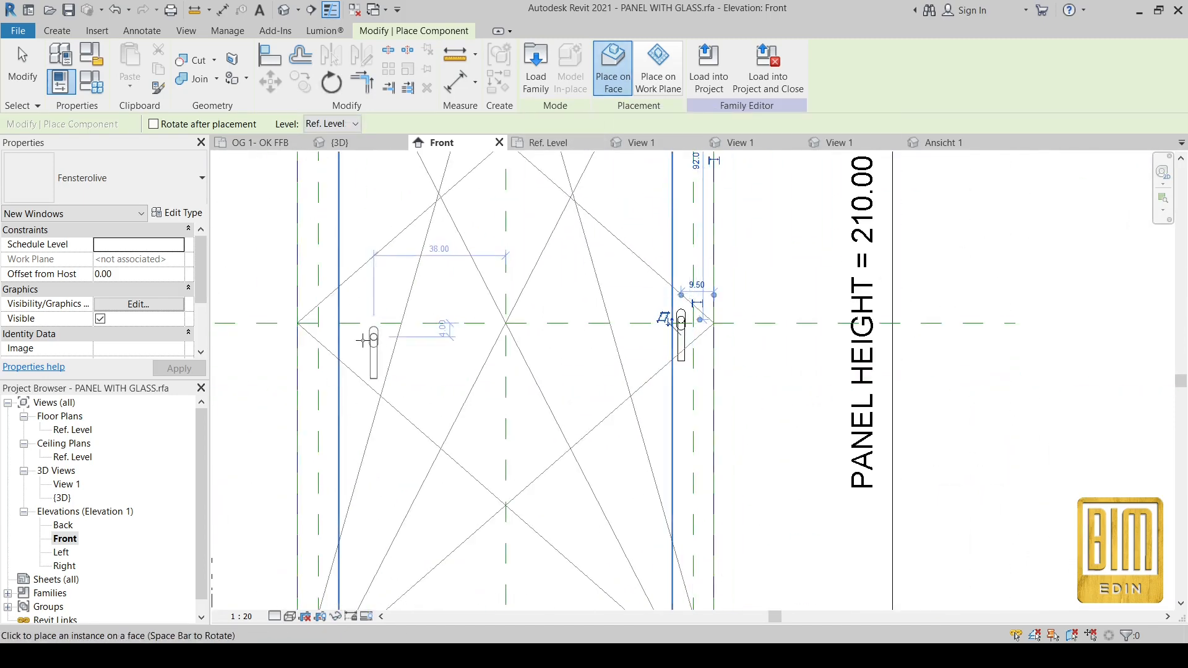
scroll(327, 321, up, 6)
scroll(463, 309, down, 5)
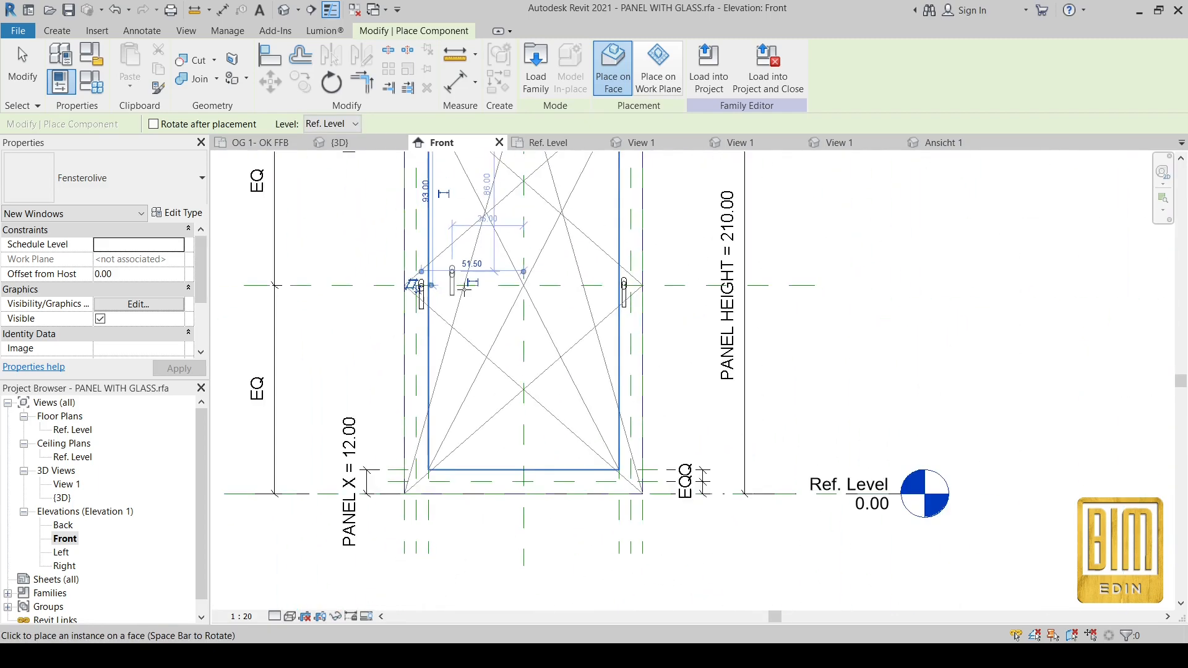
Place horizontal Fensterolive handles on the top rail and the bottom rail, slightly right of the panel's vertical centre plane.
scroll(523, 207, up, 6)
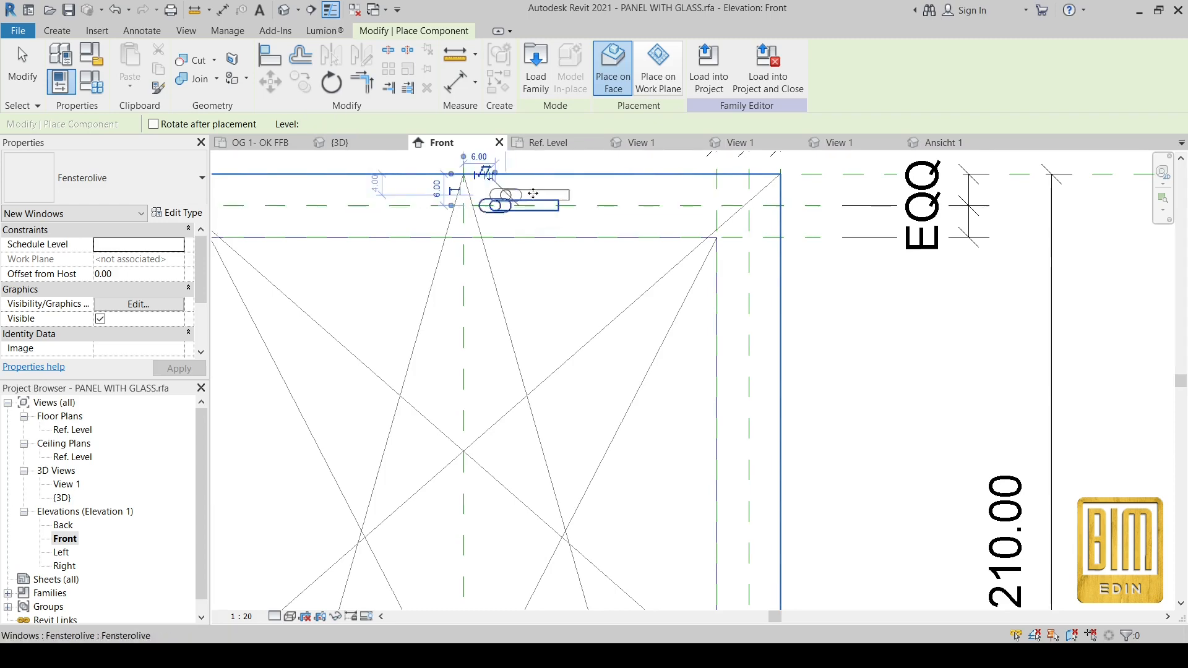
scroll(498, 204, down, 5)
scroll(532, 483, up, 6)
click(528, 448)
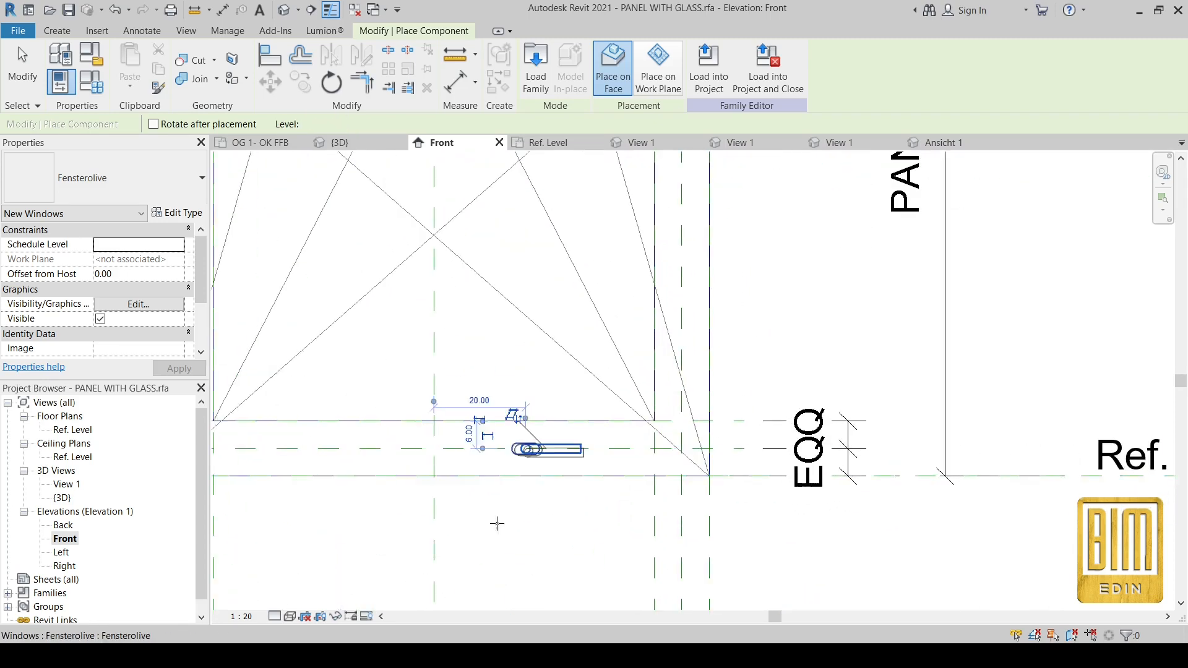
scroll(557, 446, down, 4)
key(Escape)
scroll(533, 443, down, 4)
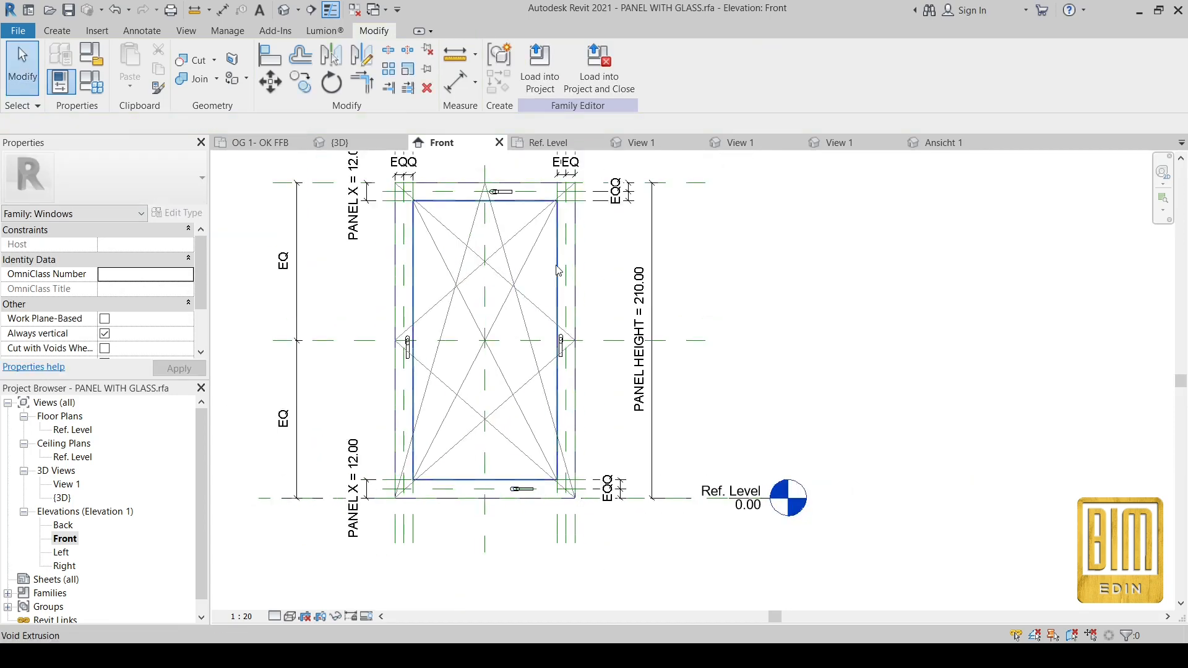
Align the right stile's Fensterolive handle to the stile's vertical centre plane and the panel's mid-height plane, locking the alignments.
scroll(555, 261, up, 3)
scroll(561, 315, up, 2)
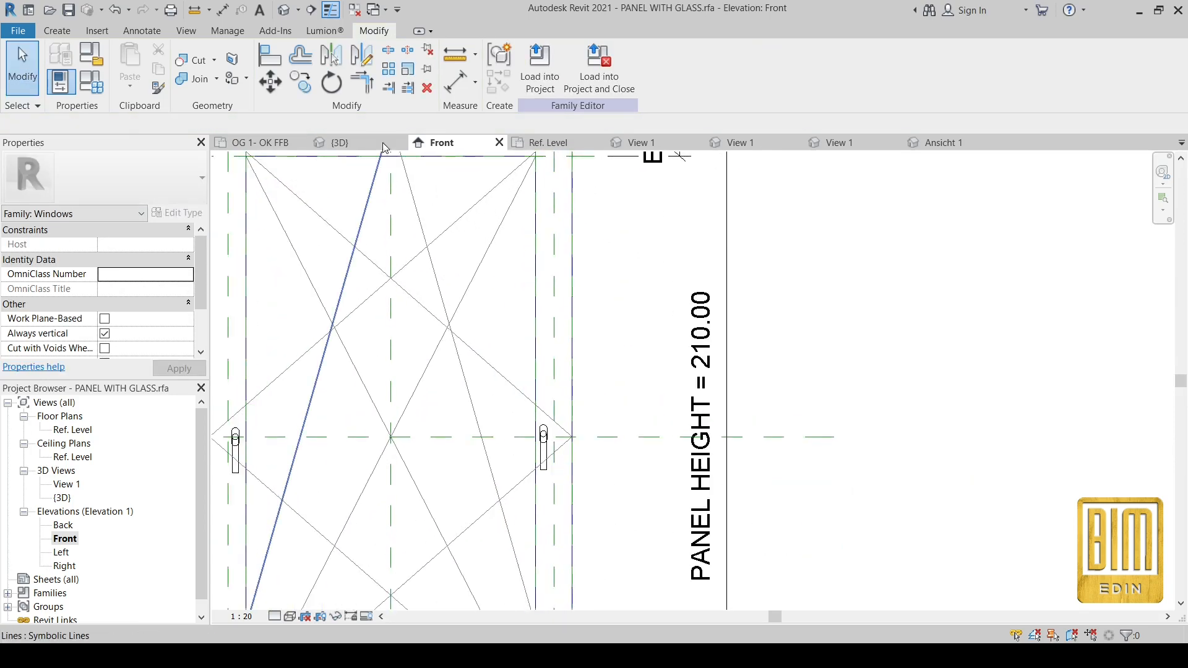
click(269, 56)
click(555, 303)
scroll(543, 446, up, 3)
click(537, 438)
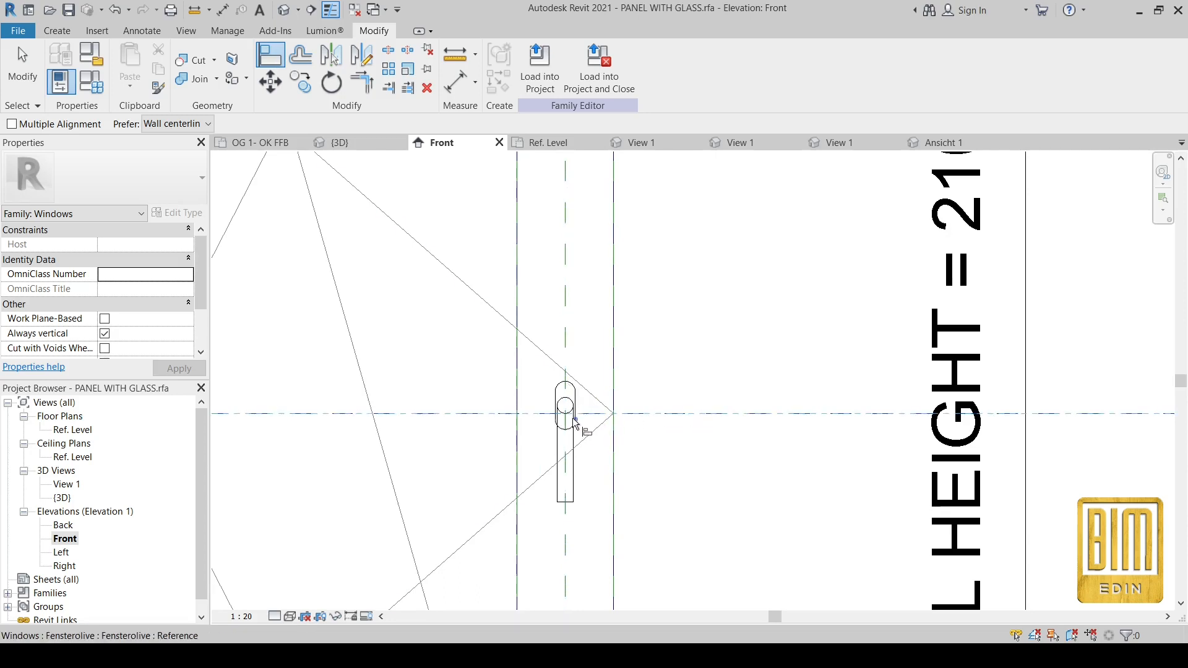
scroll(566, 410, up, 3)
click(566, 398)
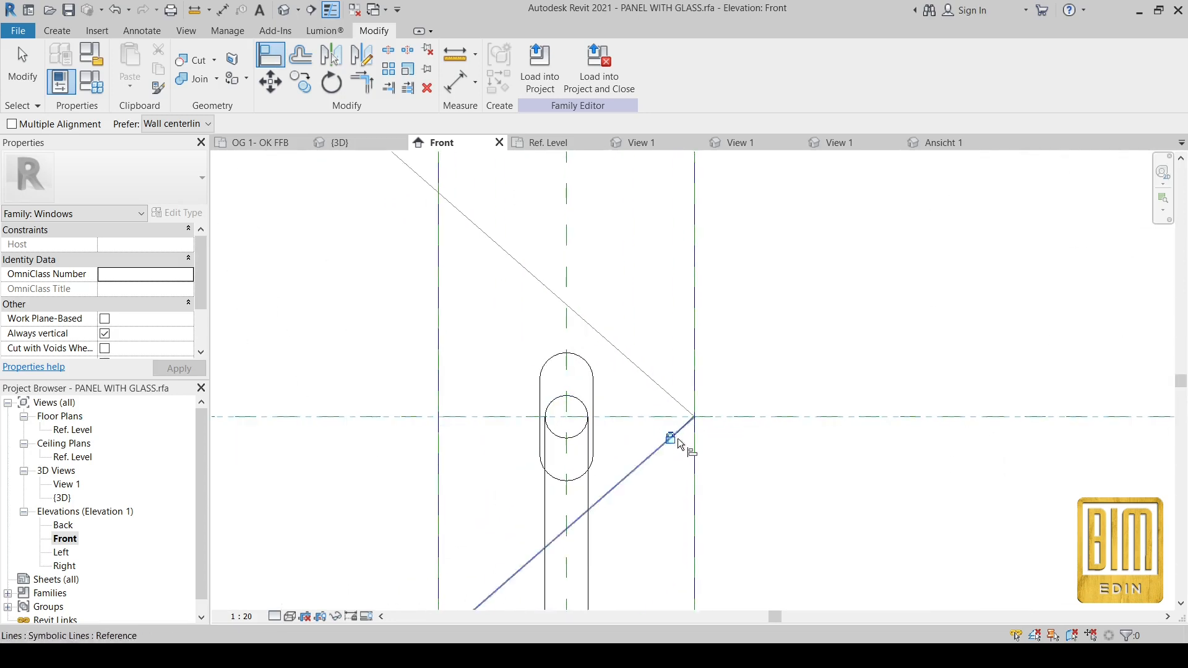
scroll(680, 444, down, 5)
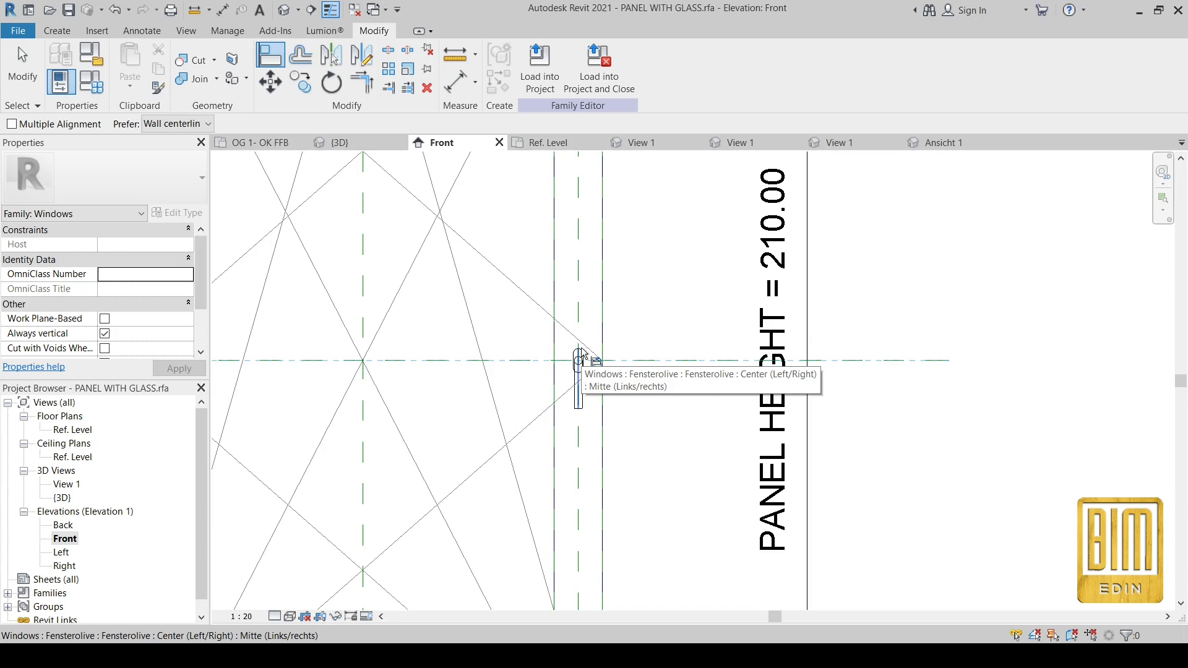
Align the left stile's handle to the stile's vertical centre plane and the mid-height reference plane, and lock it.
scroll(581, 354, down, 3)
scroll(391, 377, up, 3)
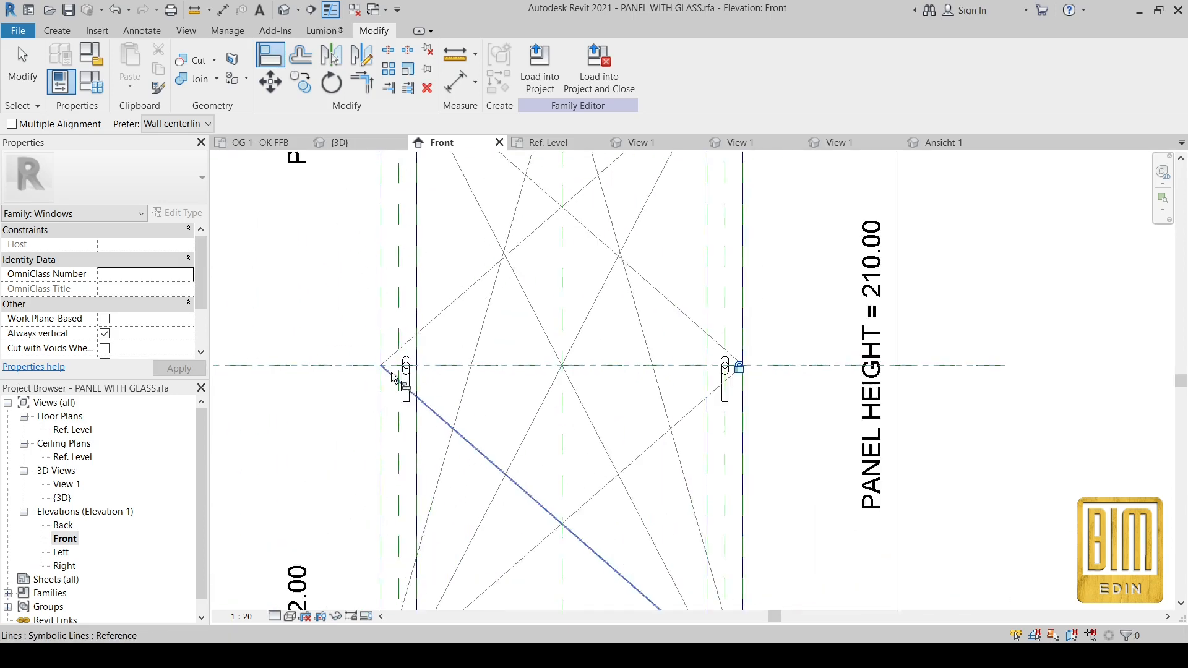
scroll(391, 376, up, 3)
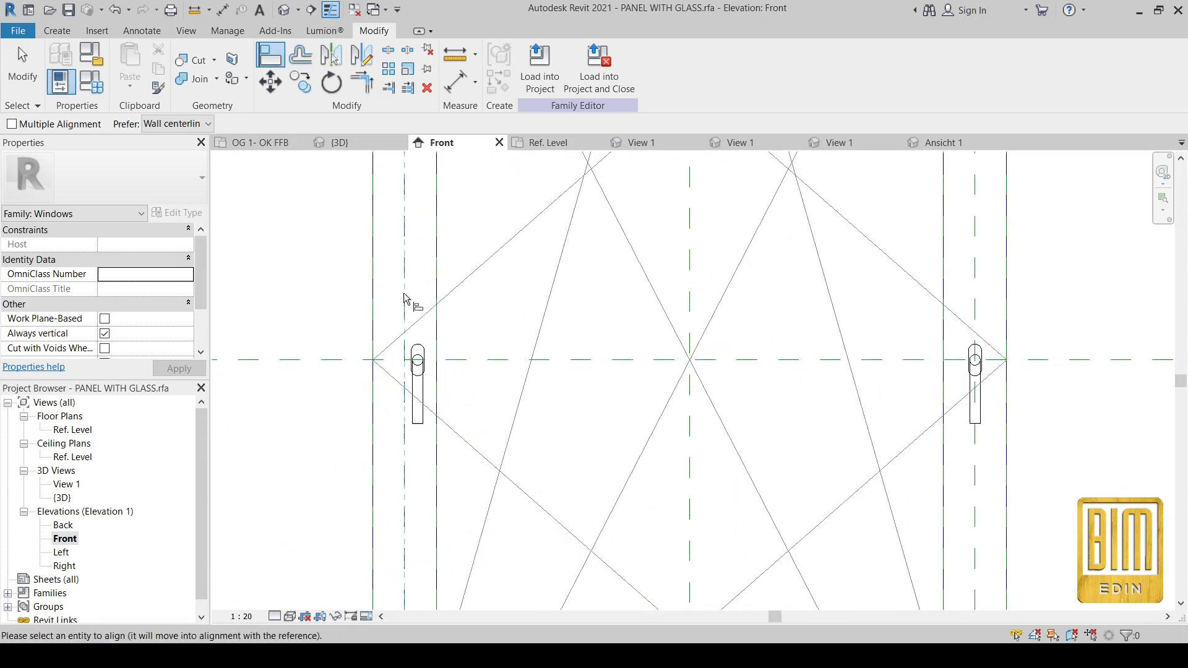
scroll(419, 367, up, 2)
click(418, 366)
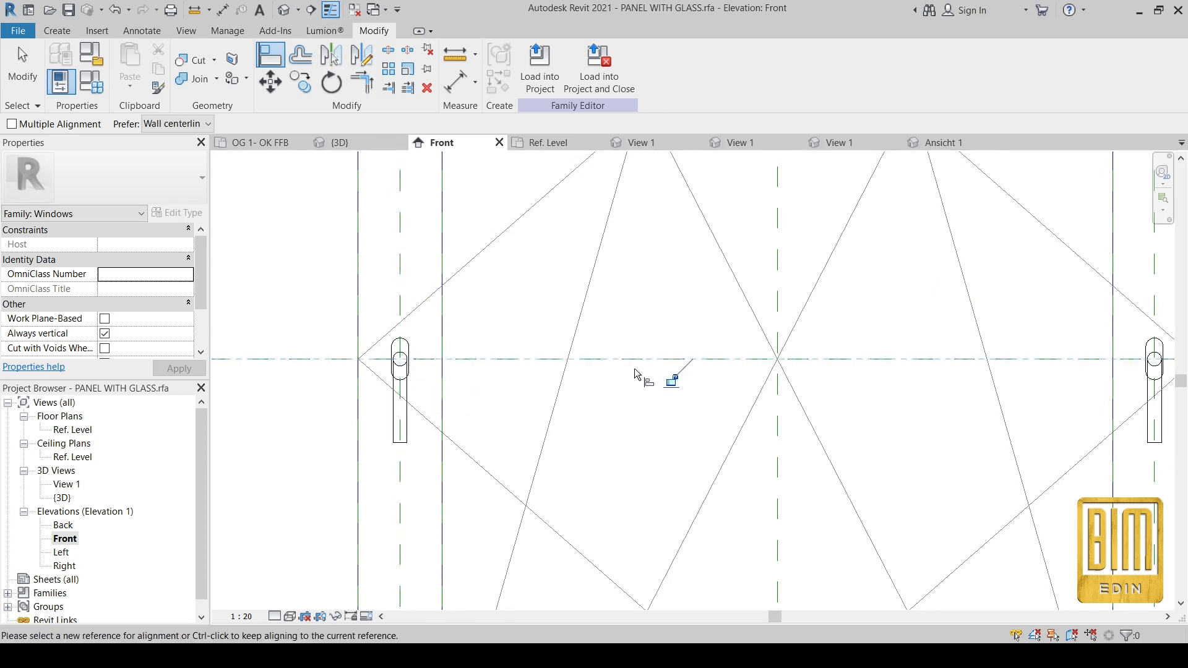
Align the bottom rail's handle to the panel's vertical centre plane and lock the alignment.
scroll(431, 319, down, 5)
scroll(548, 484, up, 4)
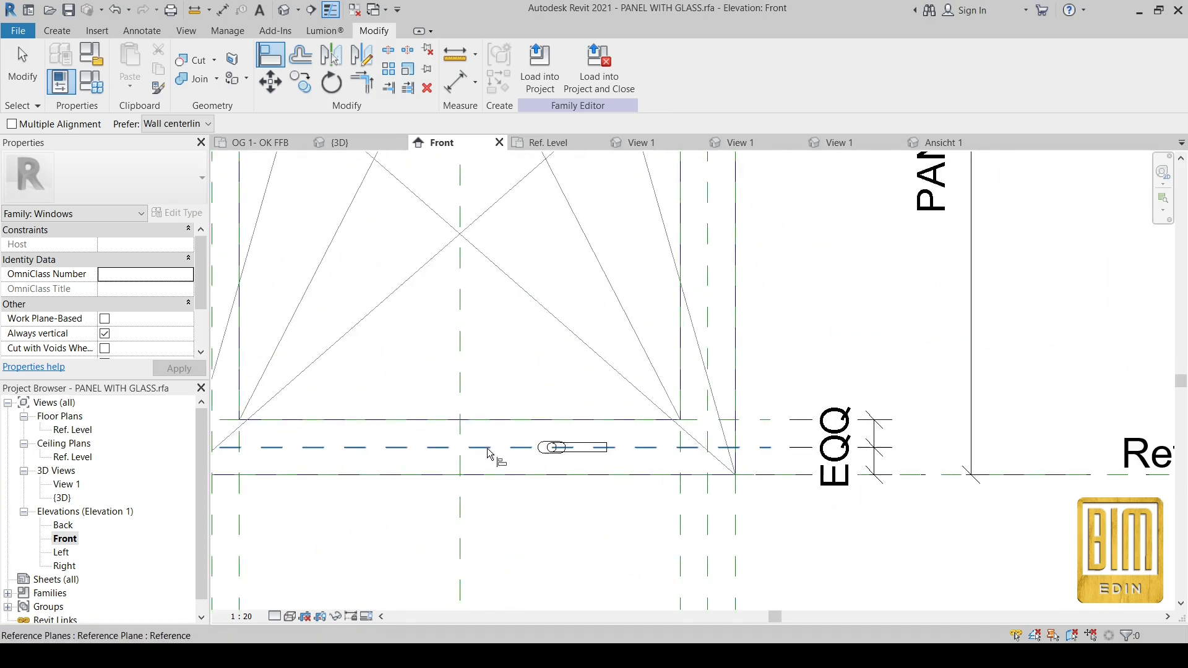
click(464, 431)
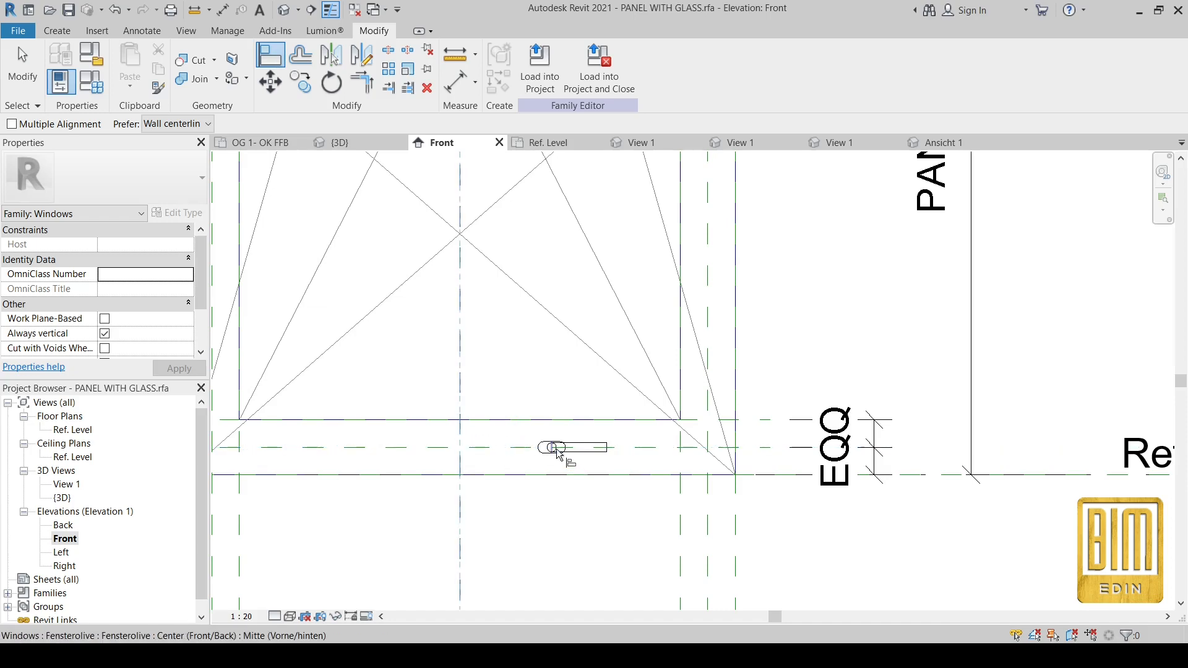
scroll(554, 448, up, 4)
click(554, 450)
click(410, 401)
scroll(446, 501, down, 7)
Align and lock the top rail's handle to the rail's horizontal centre plane and to the panel's vertical centre plane.
scroll(447, 504, down, 3)
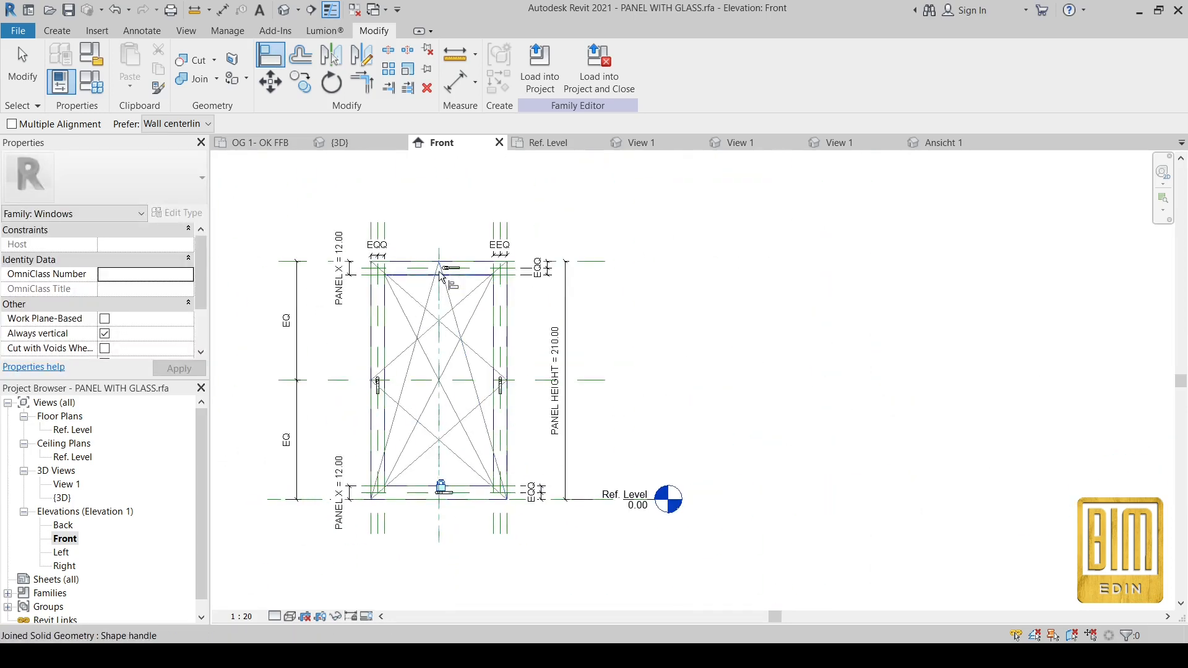
scroll(470, 288, up, 5)
scroll(470, 287, up, 2)
click(519, 299)
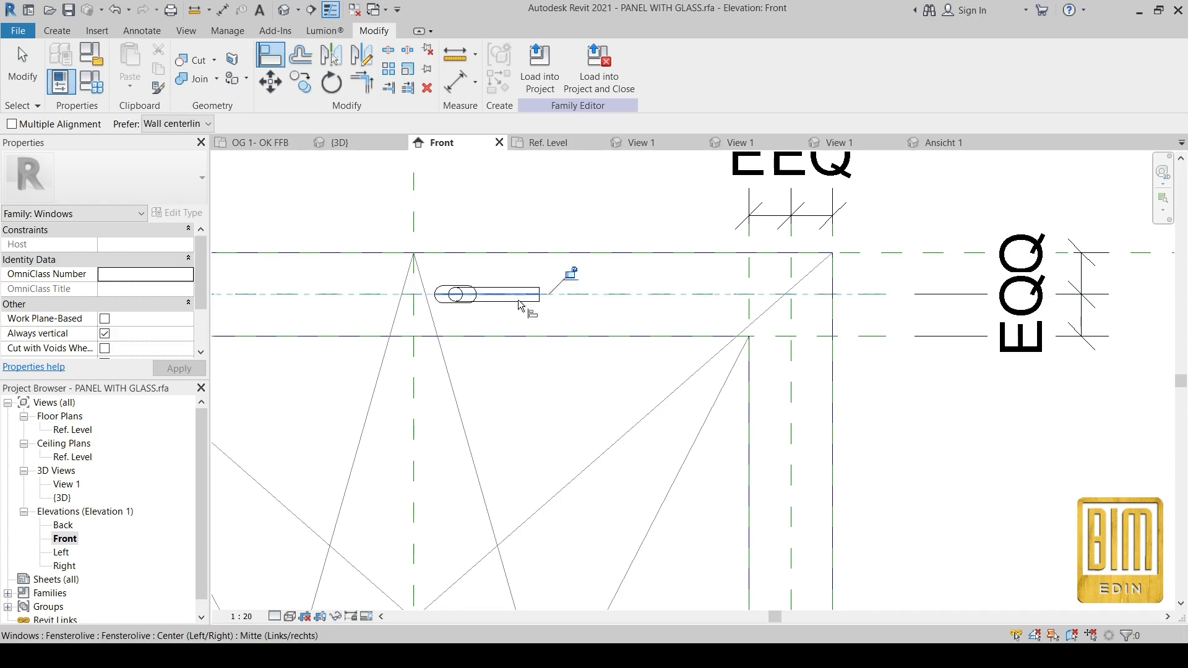
click(568, 272)
click(414, 233)
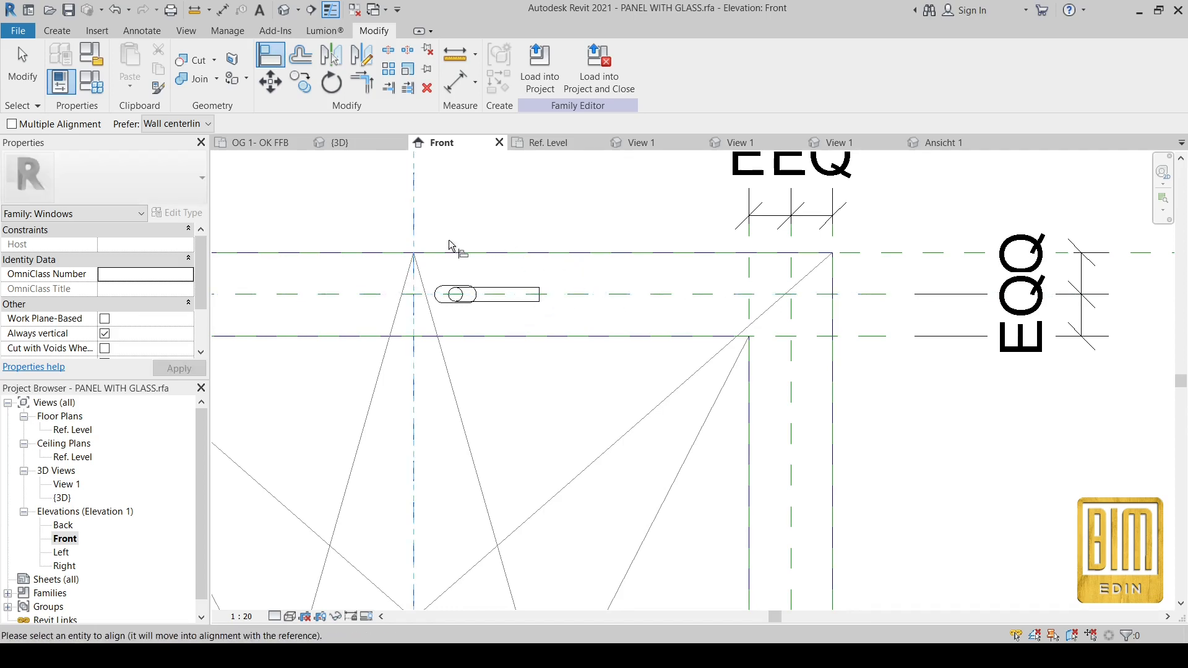
click(456, 295)
scroll(531, 306, down, 5)
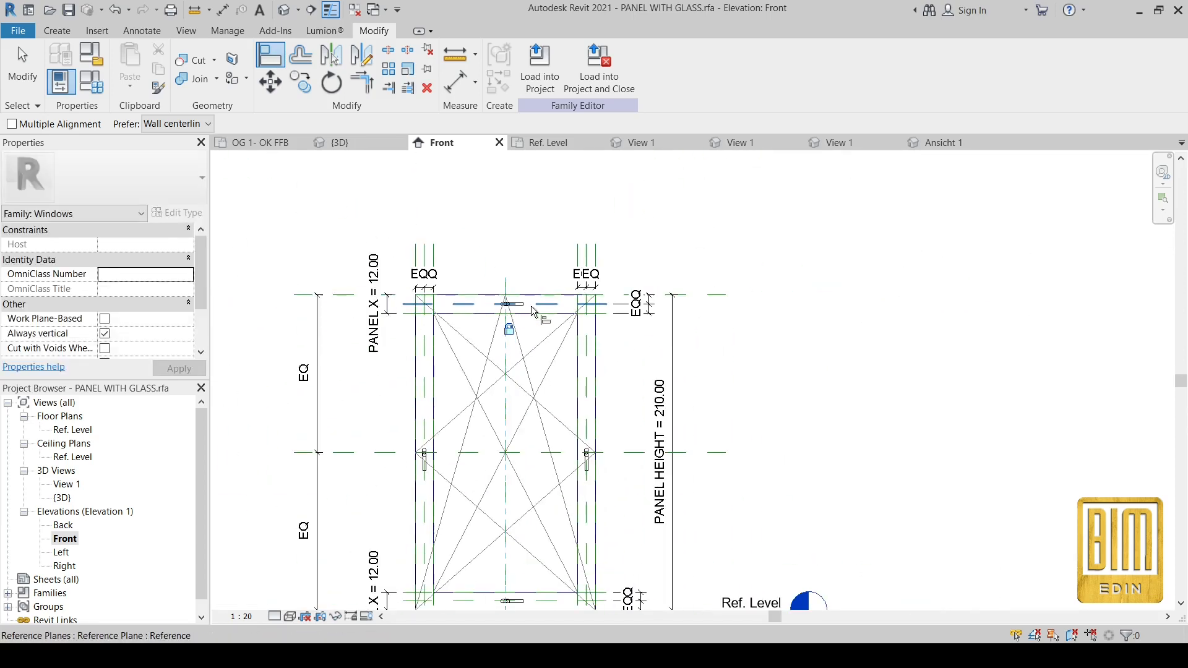
key(Escape)
key(Escape)
Associate the right stile handle's Visible property with the LEFT OPENING family parameter.
scroll(531, 306, down, 1)
scroll(584, 421, up, 5)
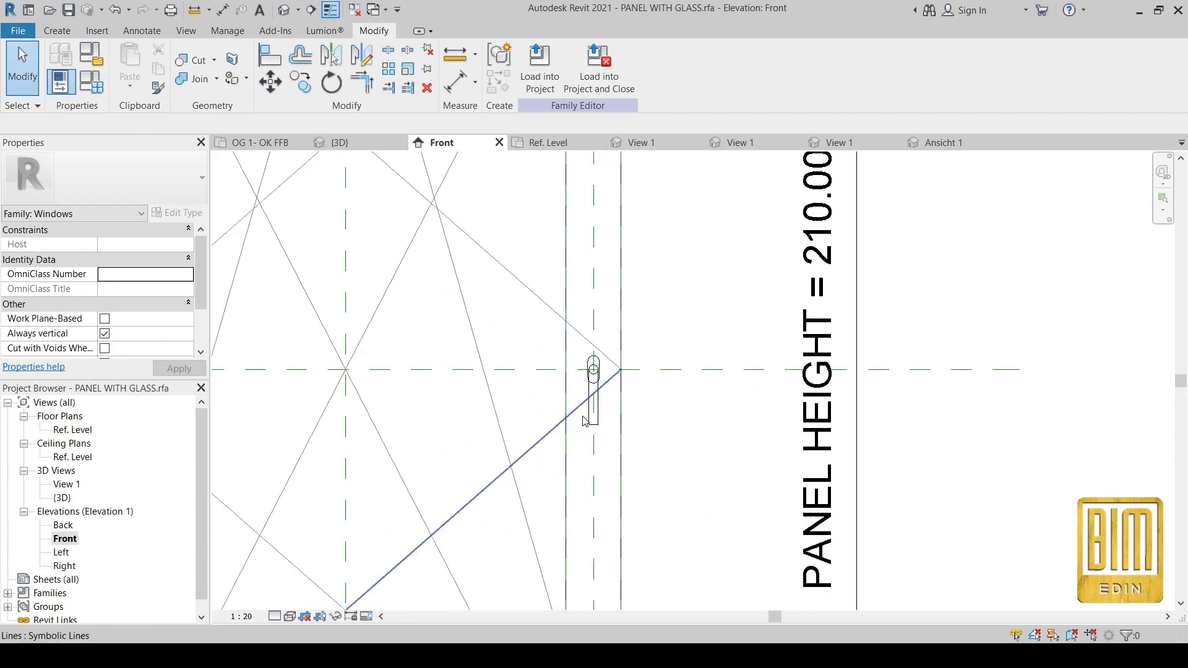
scroll(599, 396, down, 4)
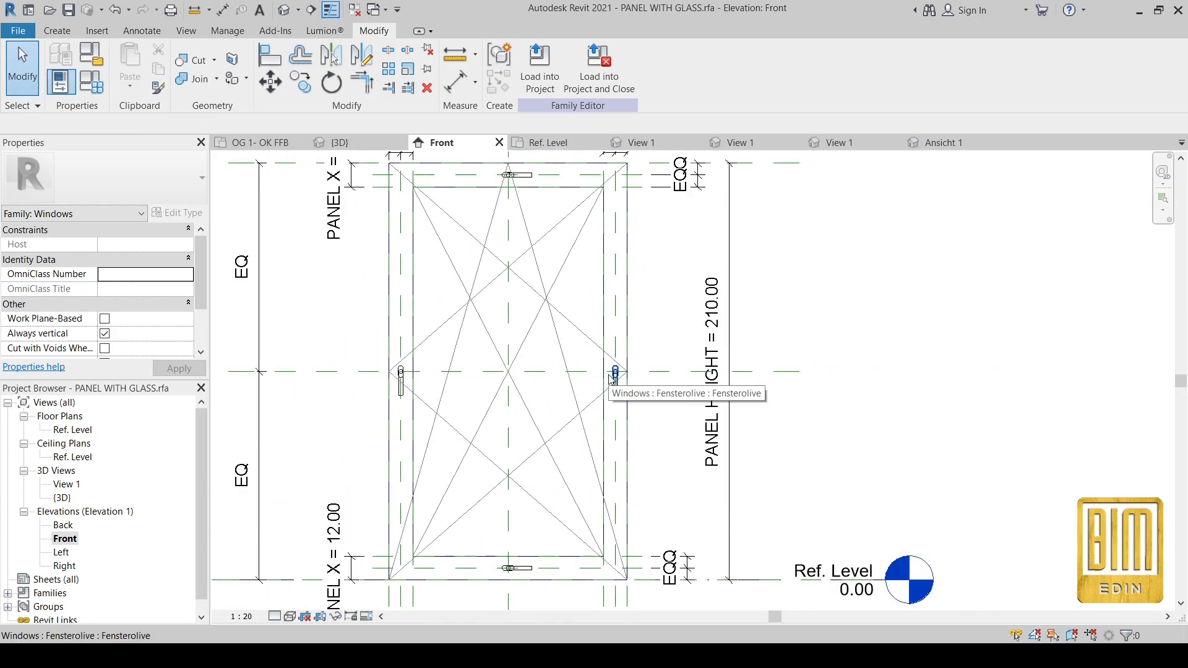
scroll(611, 377, up, 2)
click(618, 378)
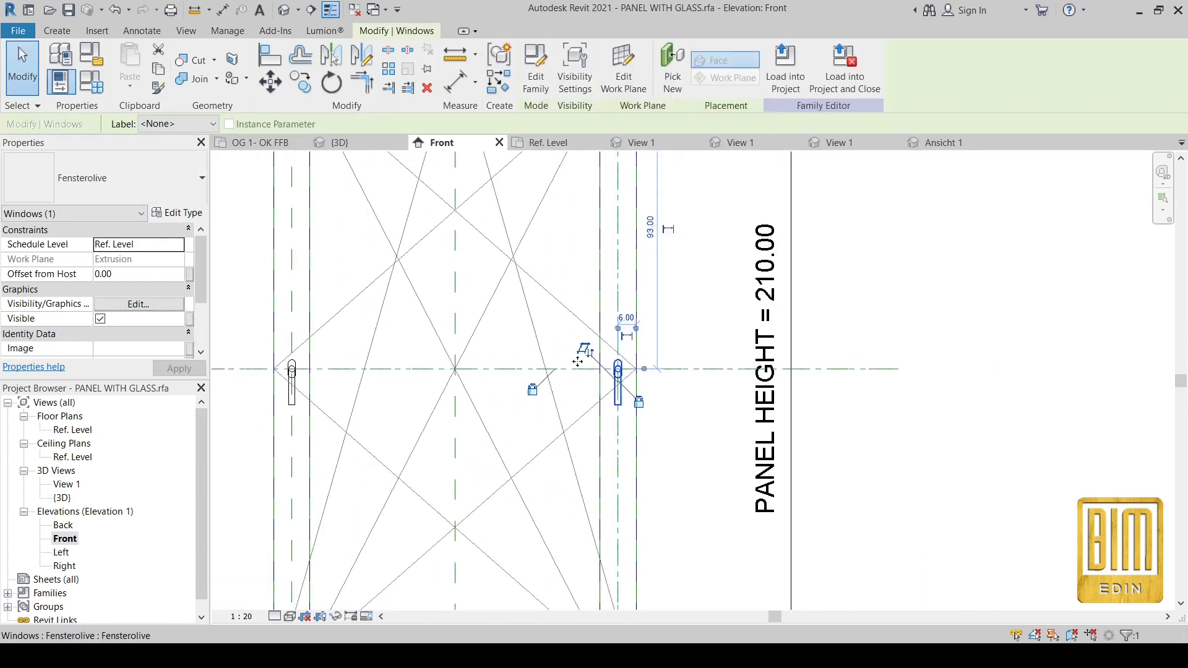
click(189, 318)
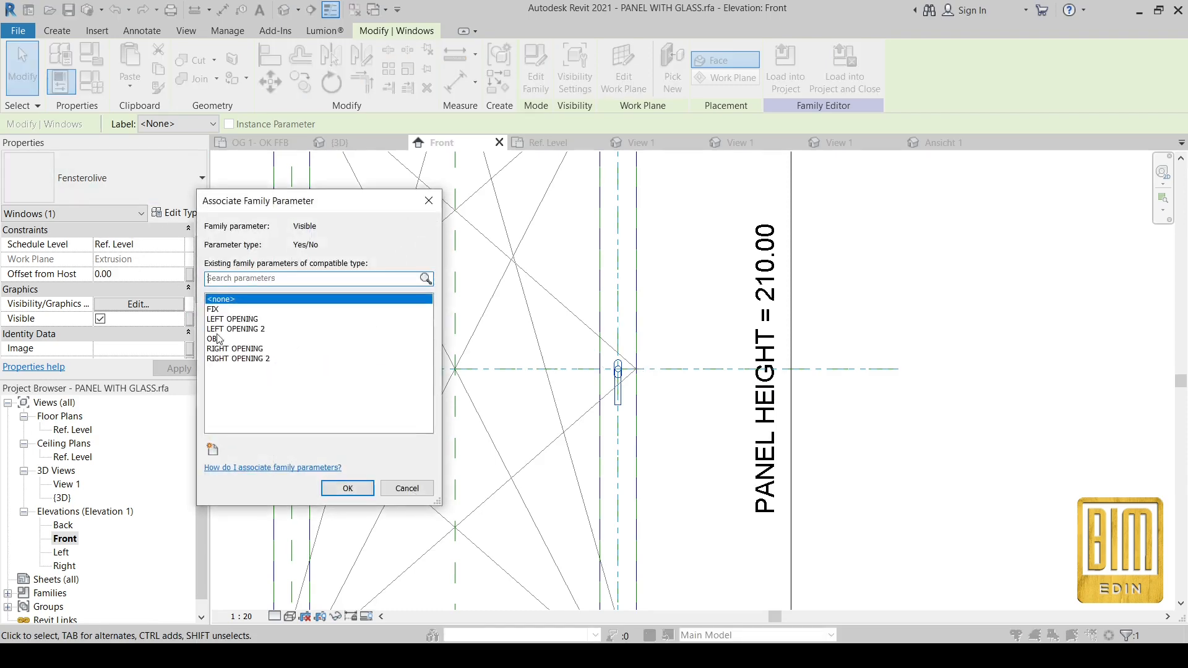
click(244, 320)
click(356, 492)
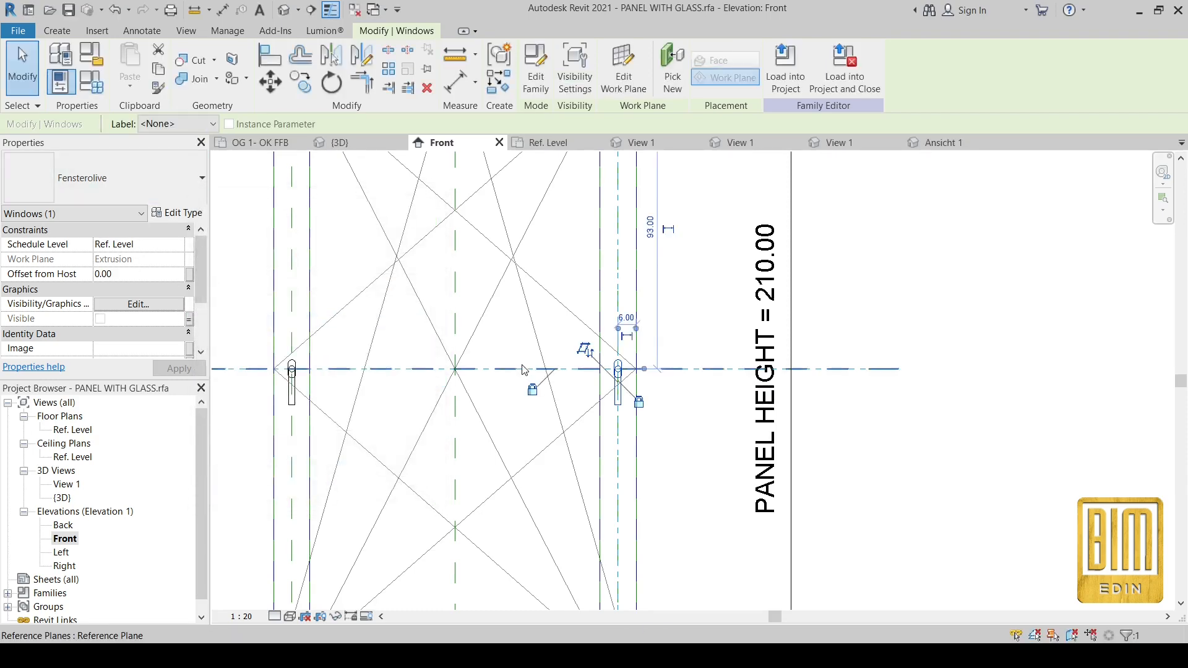
Turn on Preview Visibility and place a second vertical Fensterolive handle on the right stile, near mid-height.
click(367, 617)
click(403, 595)
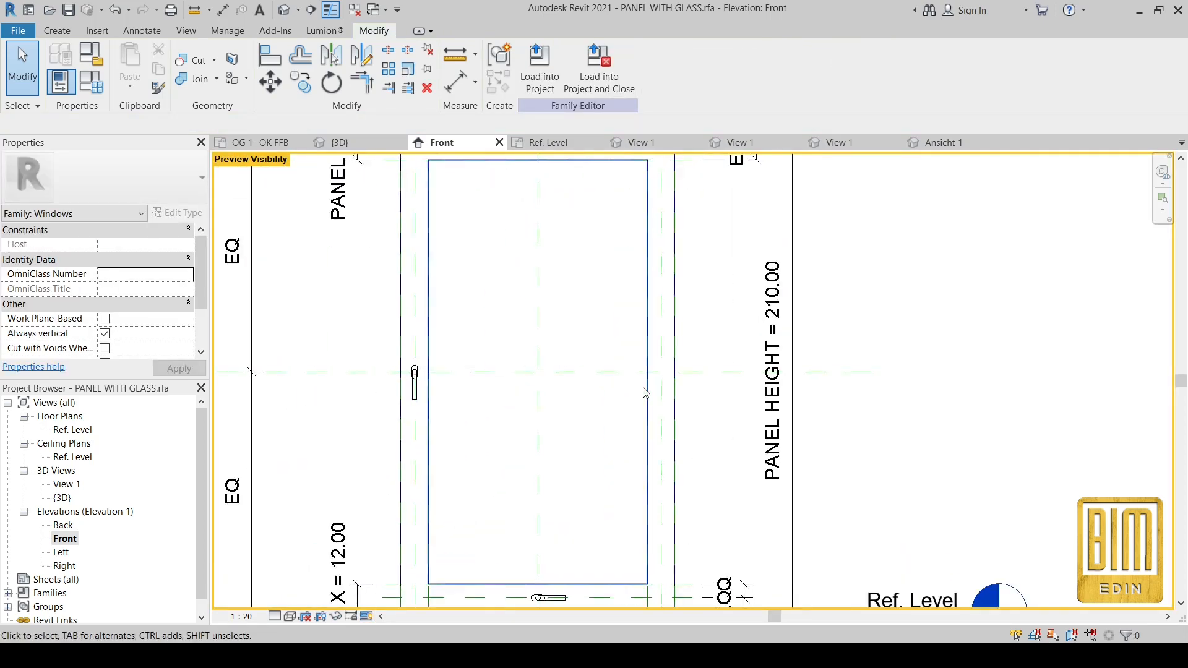
click(62, 33)
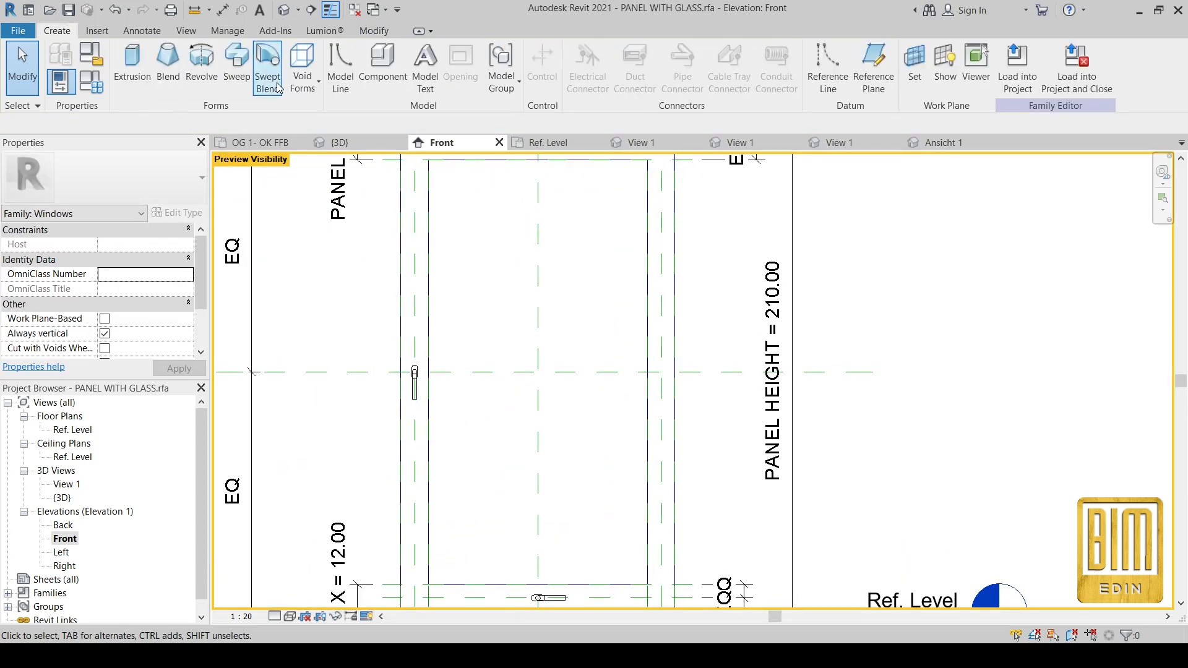
click(386, 77)
scroll(674, 347, up, 5)
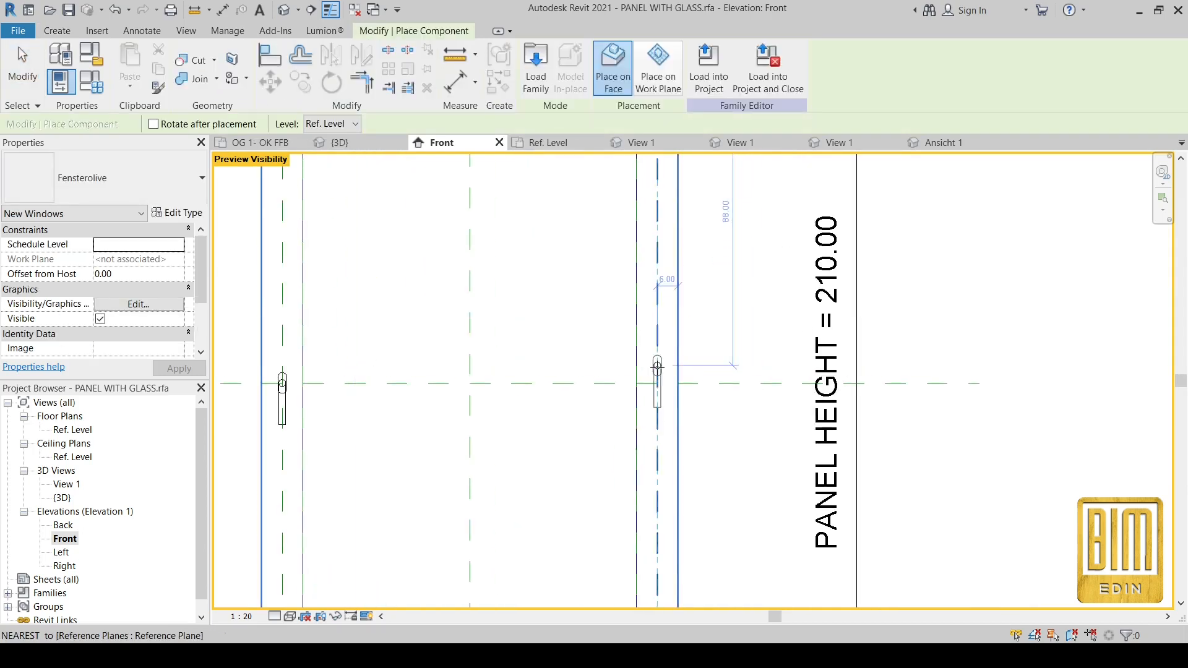
click(667, 367)
key(Escape)
key(Escape)
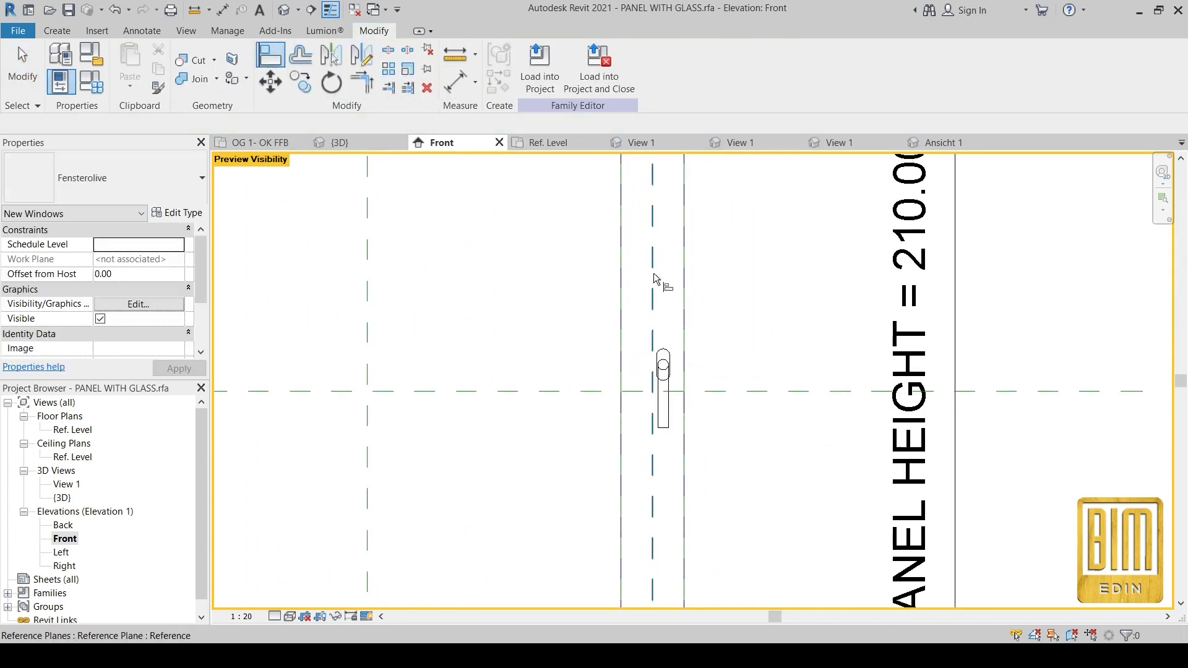
Align the new right stile handle to the stile's vertical centre plane and the mid-height plane, locking both alignments.
scroll(667, 371, up, 2)
click(701, 402)
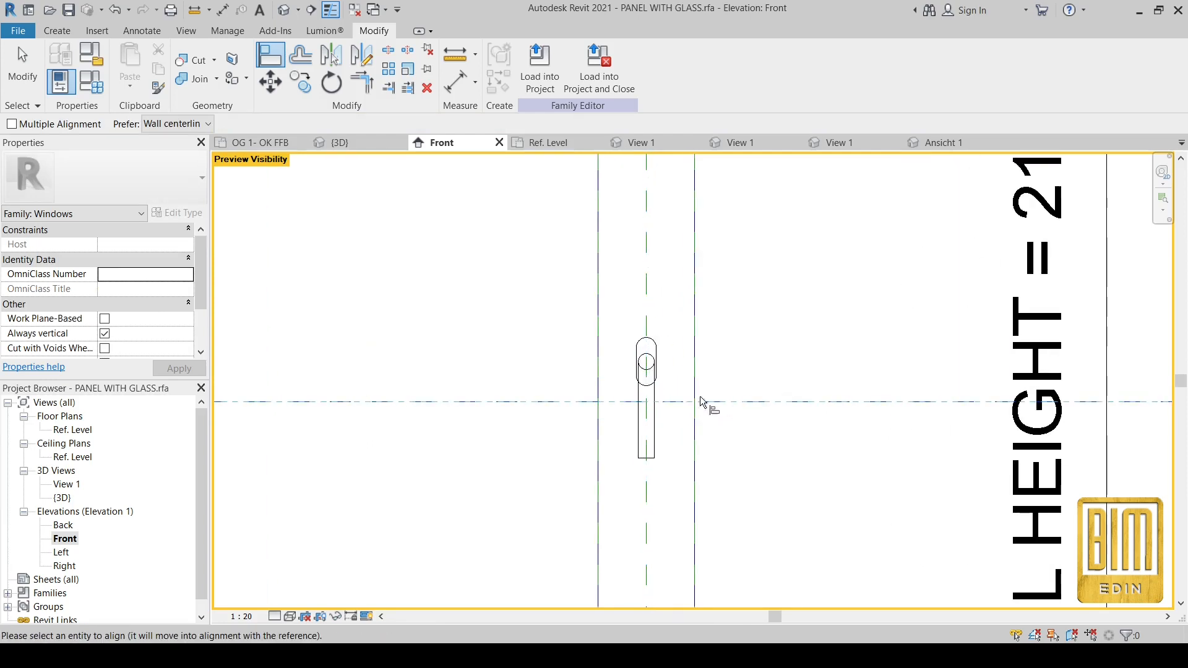
click(651, 370)
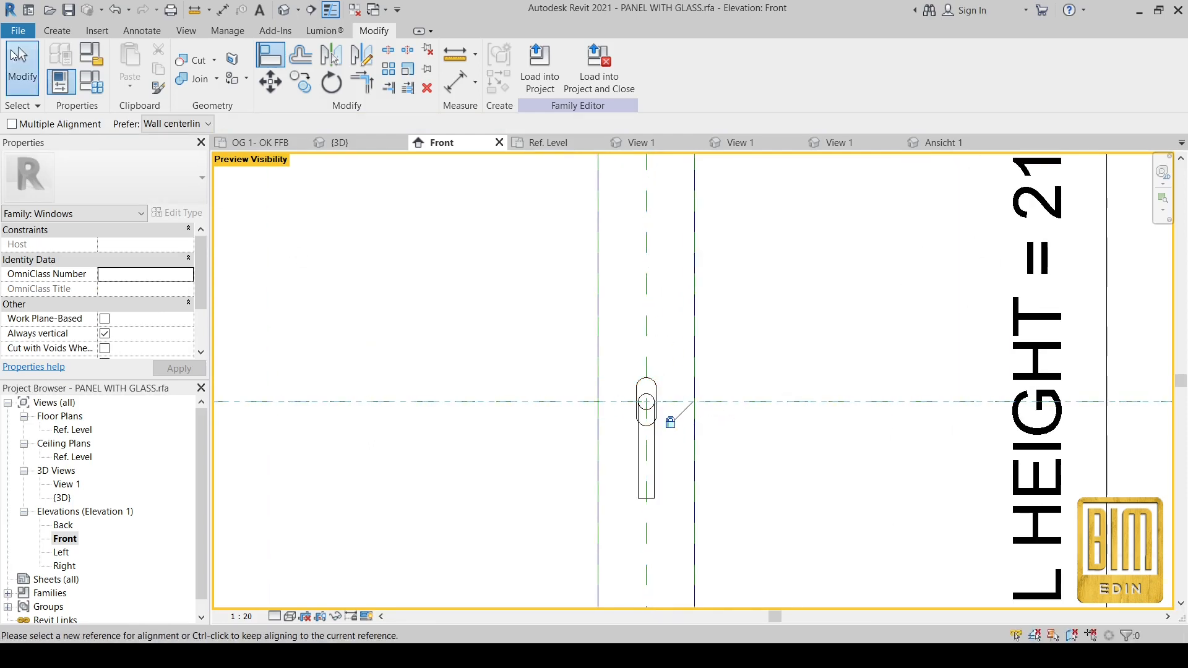
key(Escape)
Associate the second right stile handle's Visible property with the LEFT OPENING 2 family parameter.
click(657, 424)
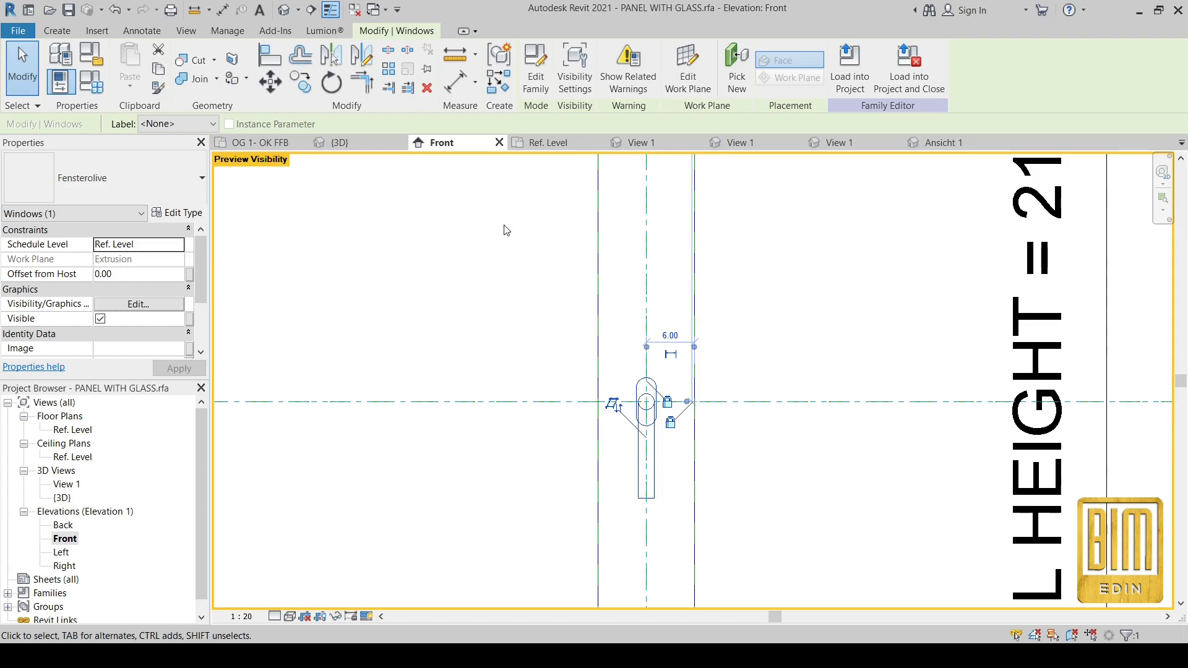
click(189, 321)
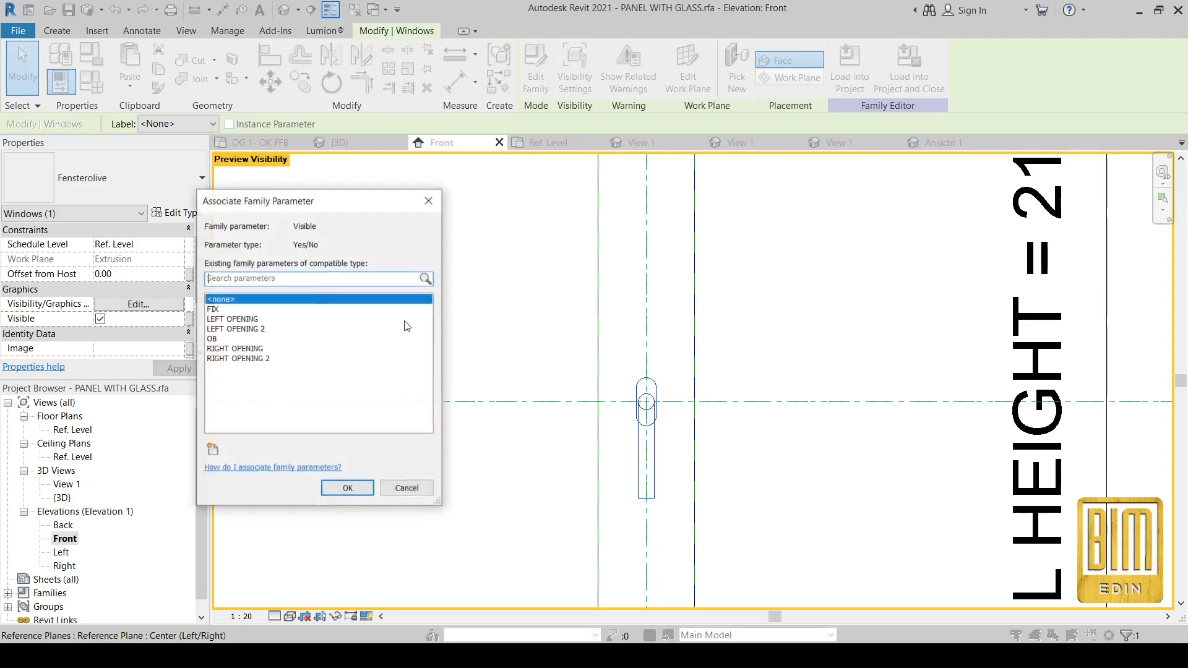
click(247, 329)
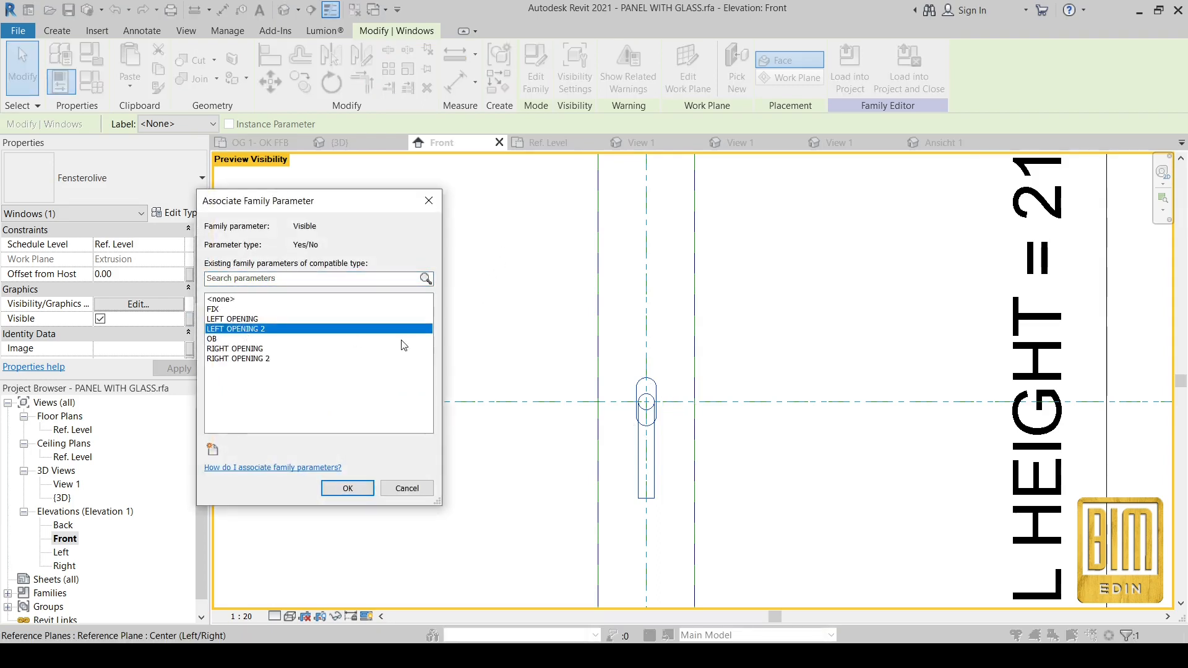
click(373, 494)
Associate the left stile handle's Visible property with the RIGHT OPENING family parameter.
scroll(433, 372, down, 4)
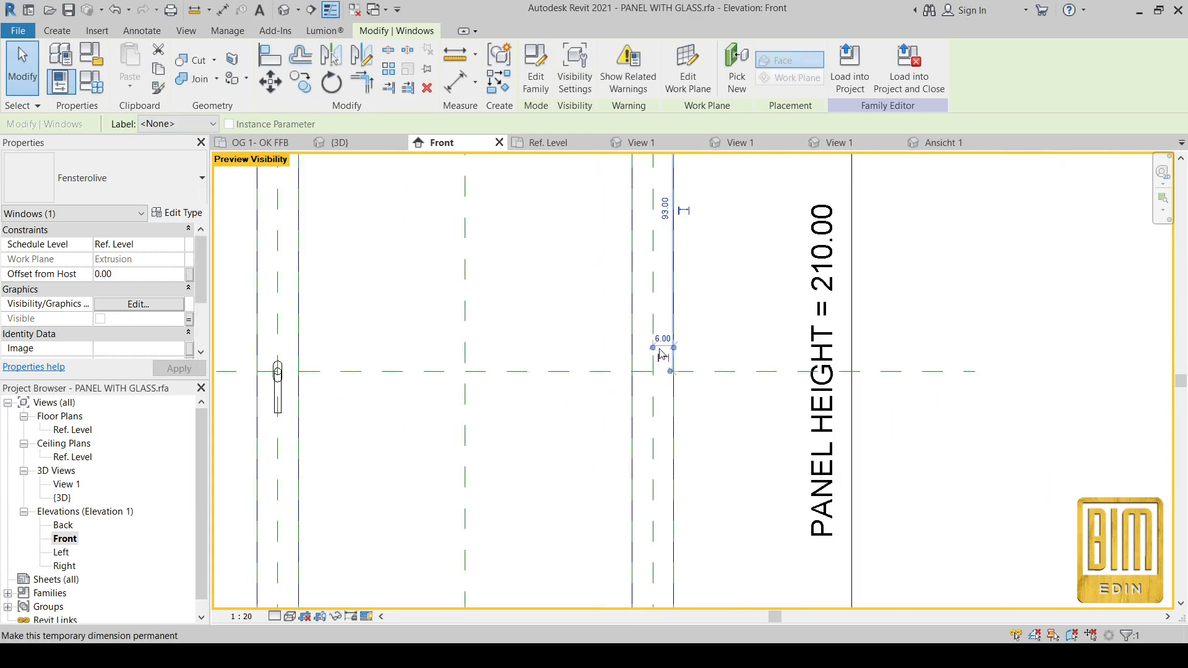
scroll(484, 368, up, 4)
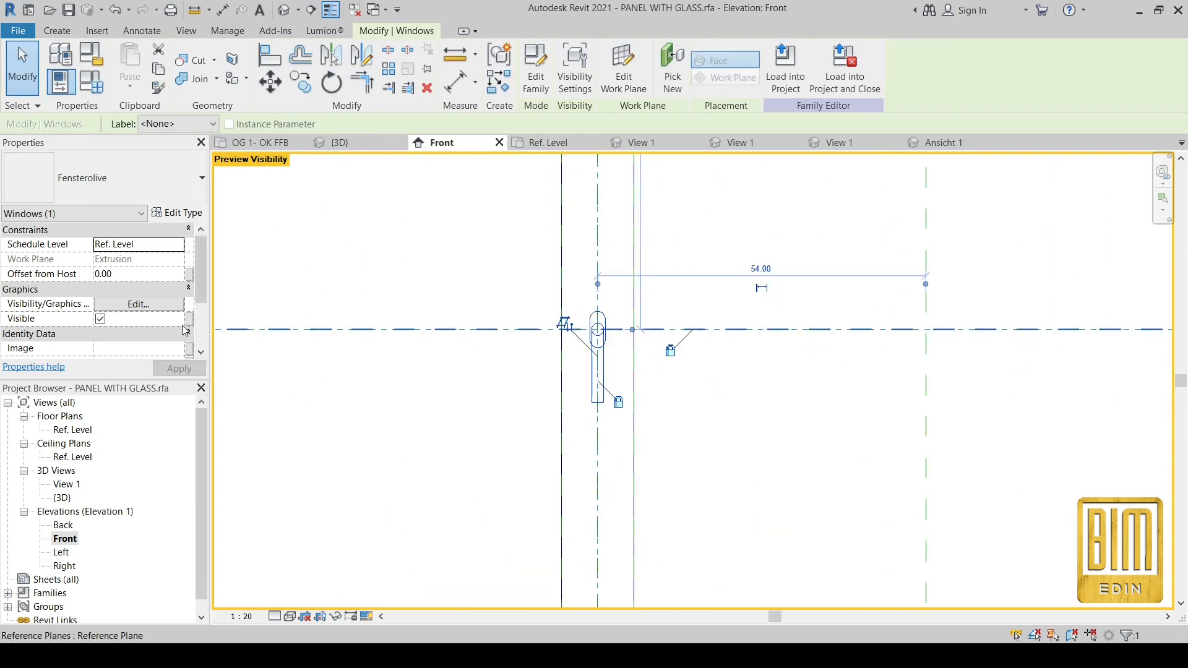
scroll(203, 296, up, 2)
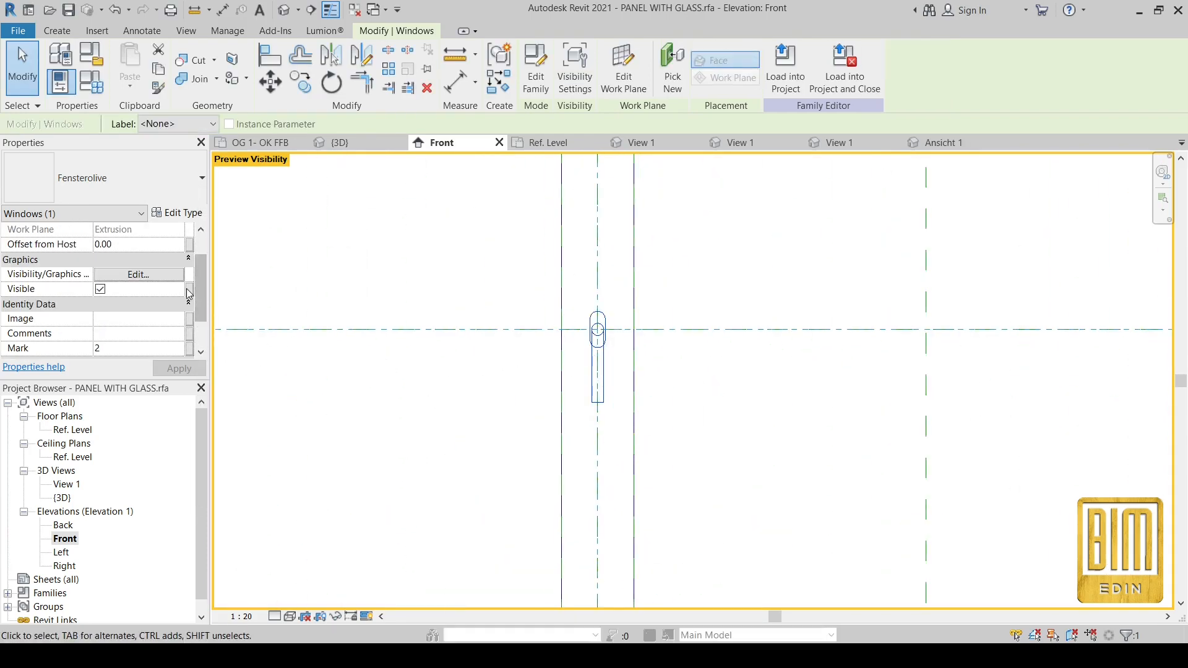
click(189, 289)
click(251, 359)
click(348, 488)
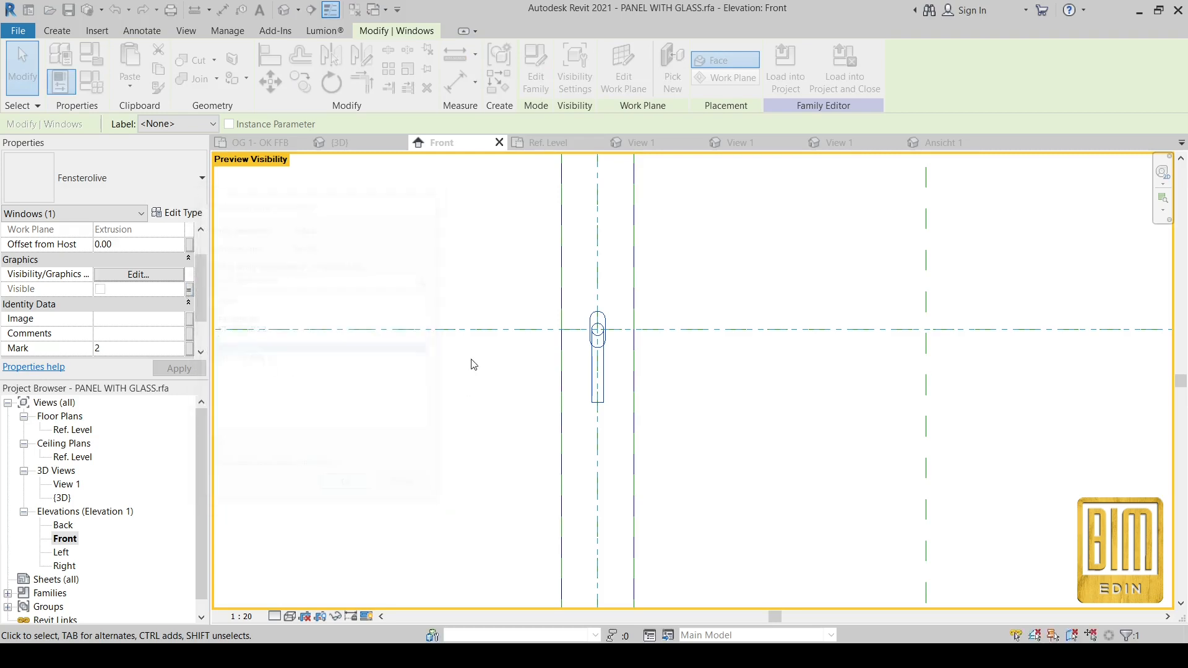
Place a second vertical Fensterolive handle on the left stile at about mid-height.
scroll(475, 313, down, 2)
click(57, 30)
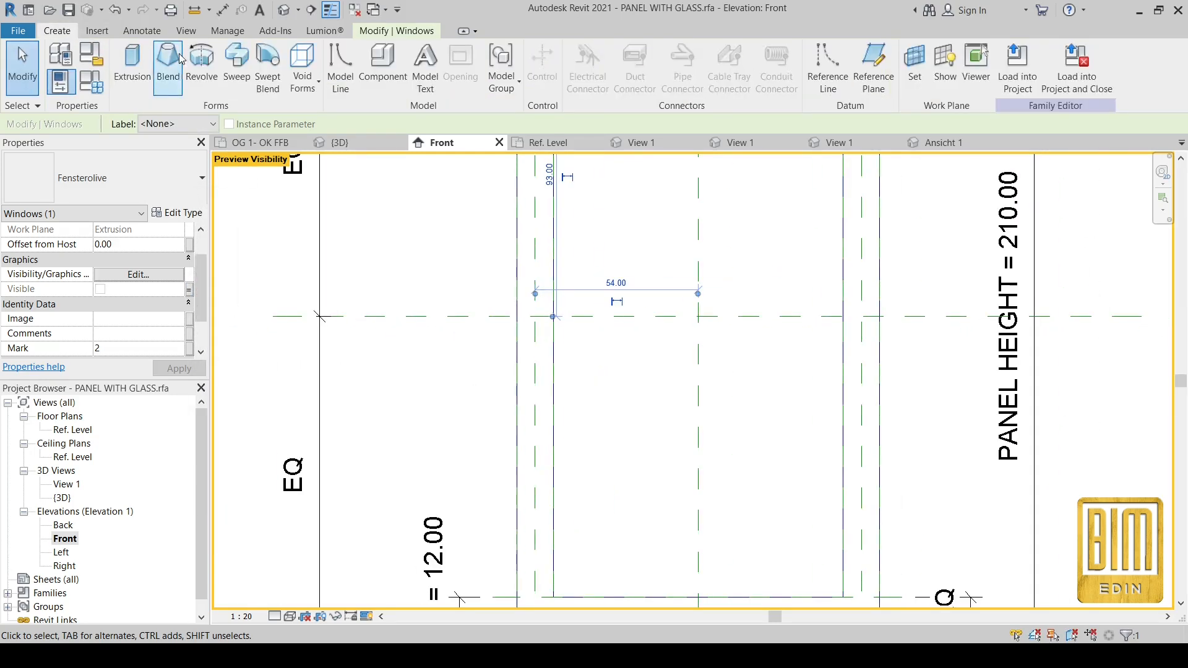
click(382, 68)
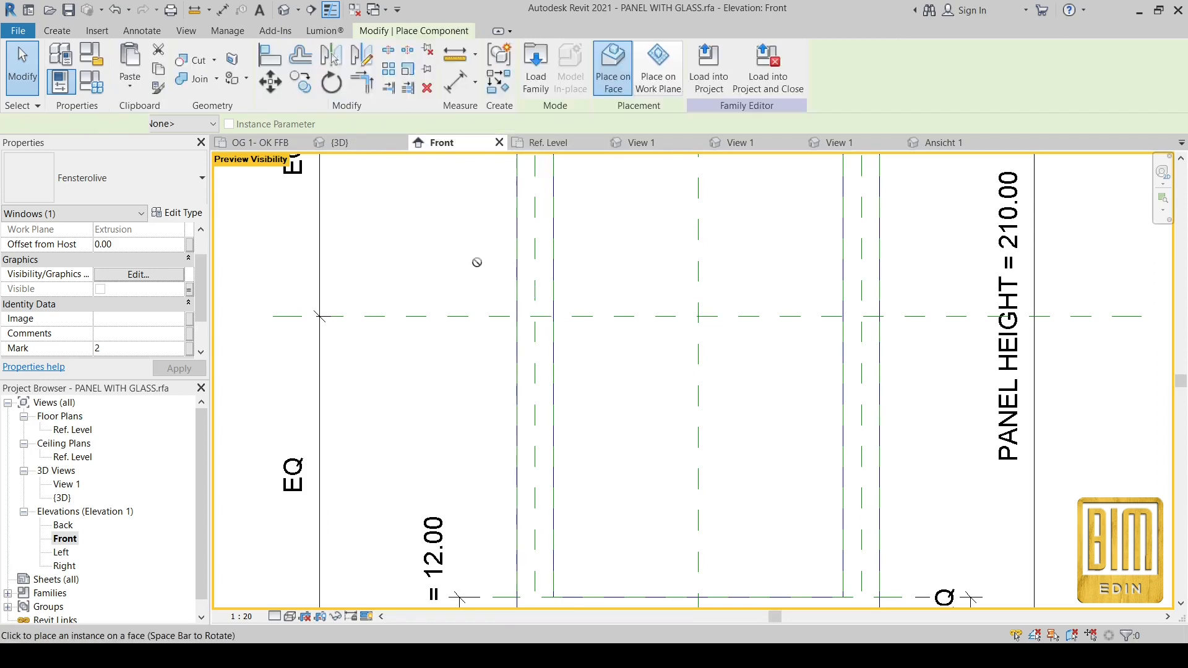
scroll(532, 317, up, 5)
Align the new left stile handle to the stile's vertical centre plane and lock the alignment.
click(270, 60)
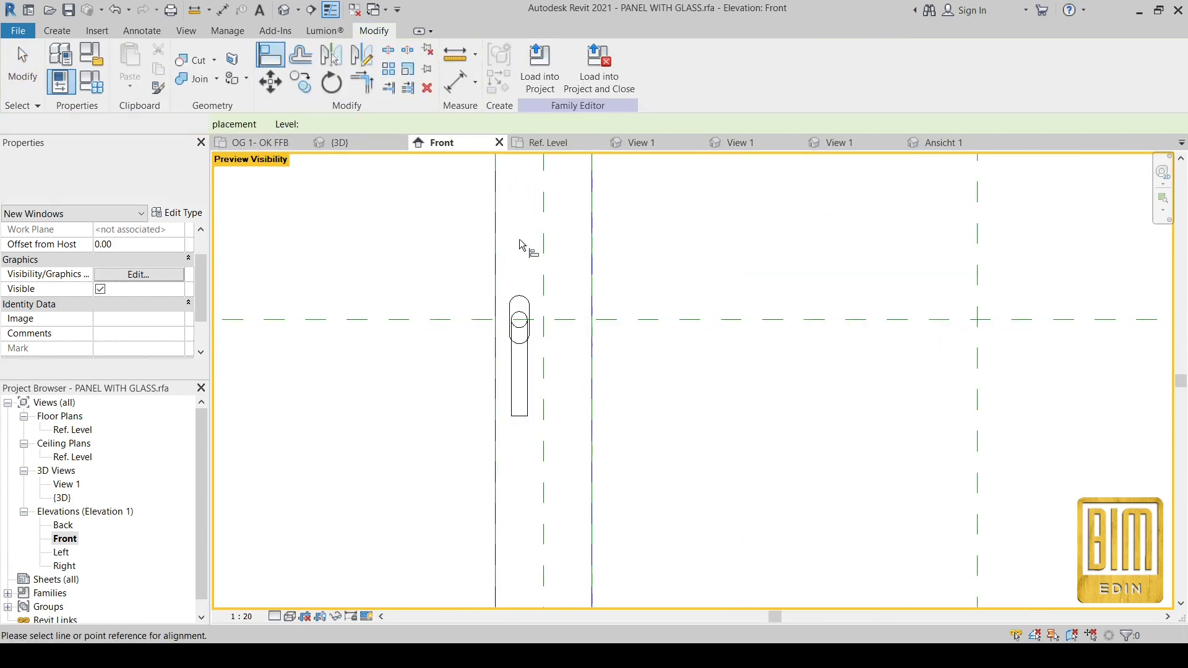
click(544, 263)
click(519, 324)
click(571, 400)
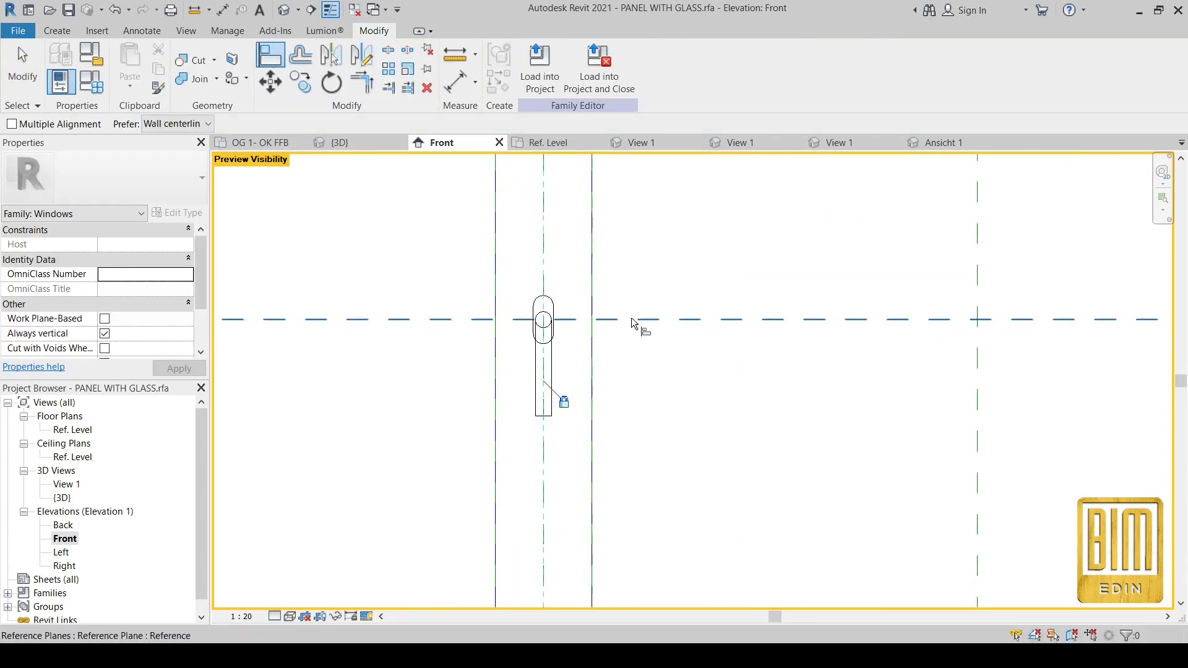
Align the new left stile handle to the panel's horizontal mid-height plane and lock the alignment.
click(633, 320)
click(550, 320)
click(673, 344)
click(24, 68)
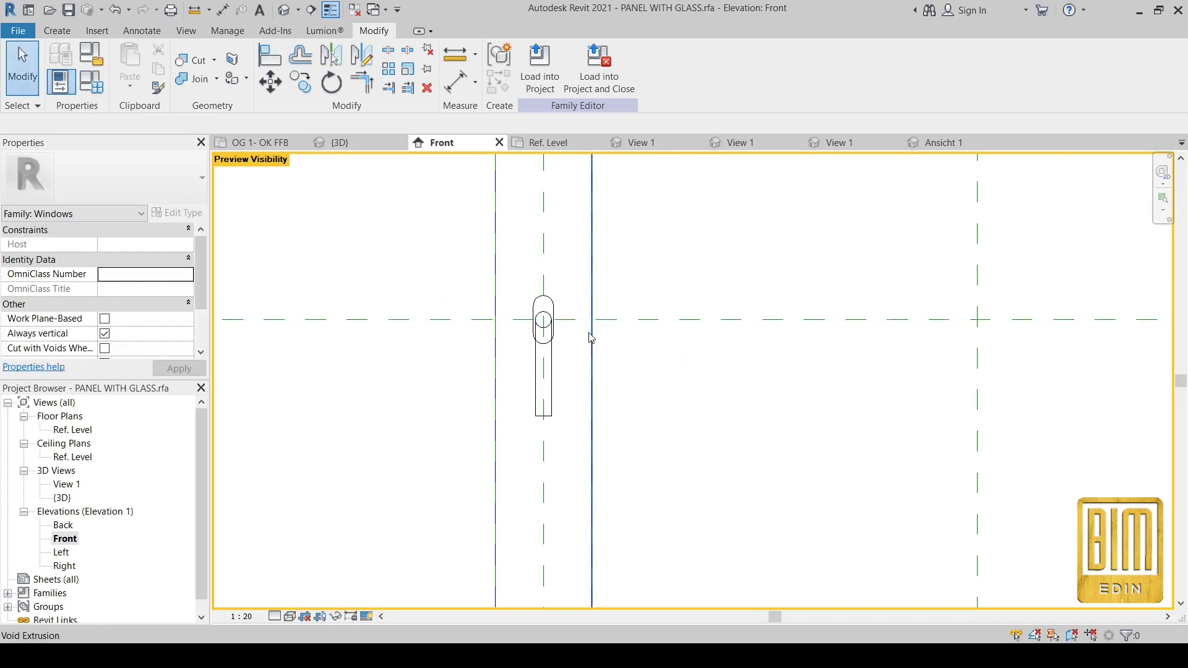
Associate the second left stile handle's Visible property with the RIGHT OPENING 2 family parameter.
click(544, 371)
scroll(426, 316, down, 2)
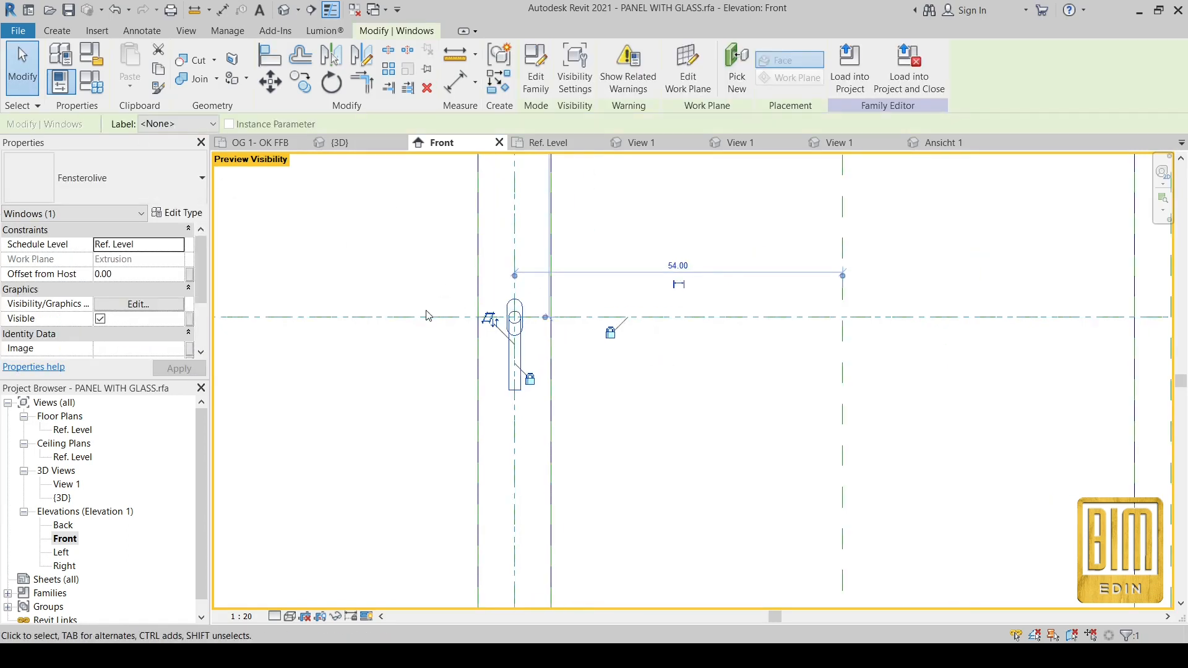
scroll(530, 331, up, 1)
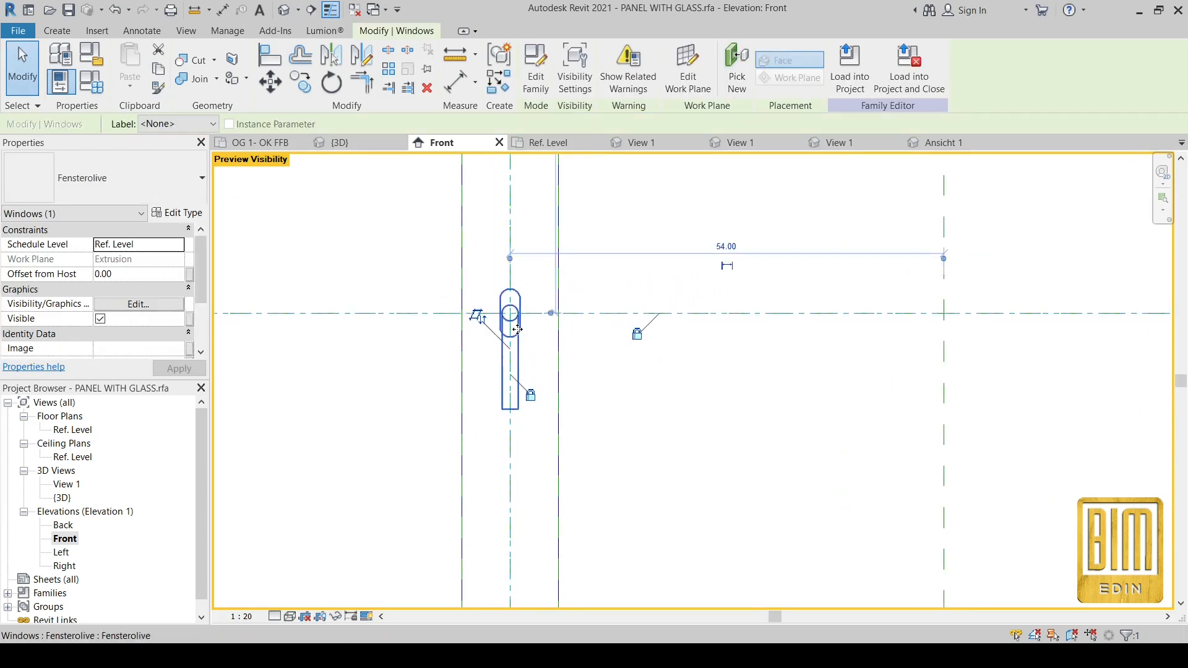
scroll(116, 345, down, 3)
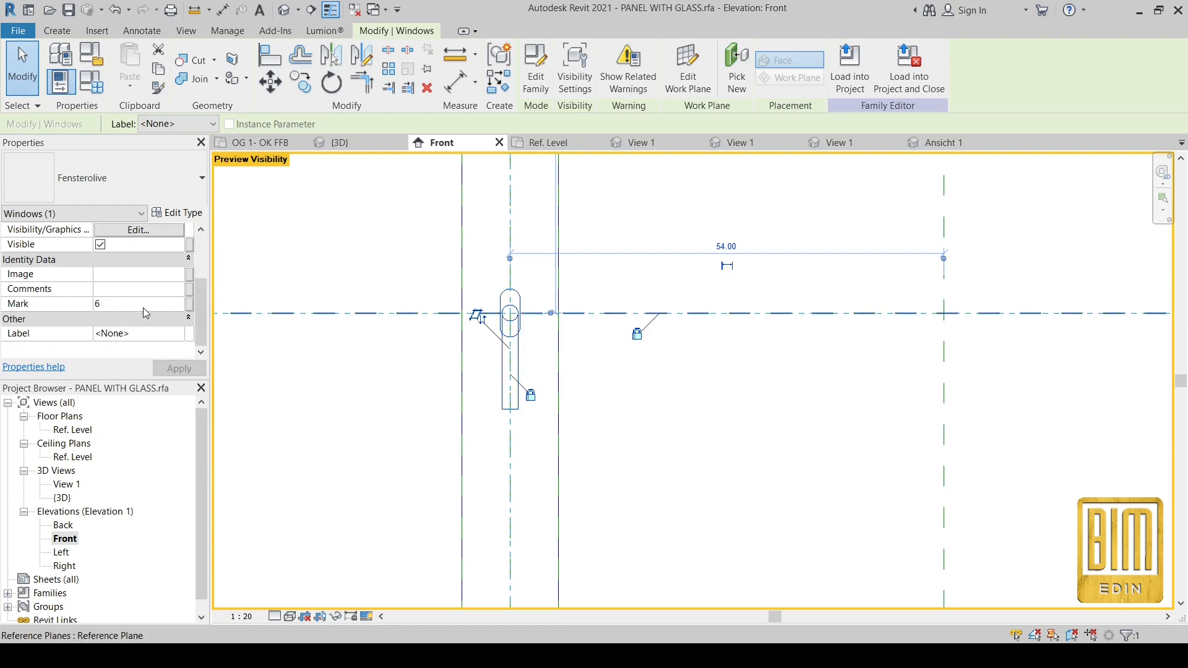
scroll(145, 311, up, 3)
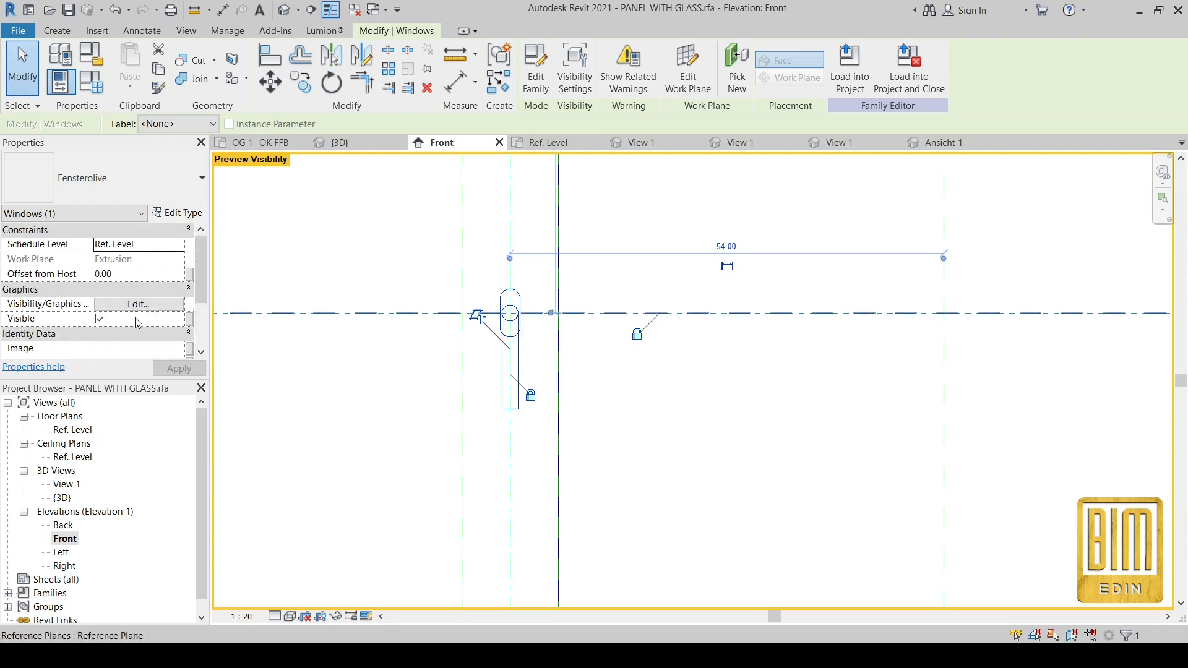
click(190, 319)
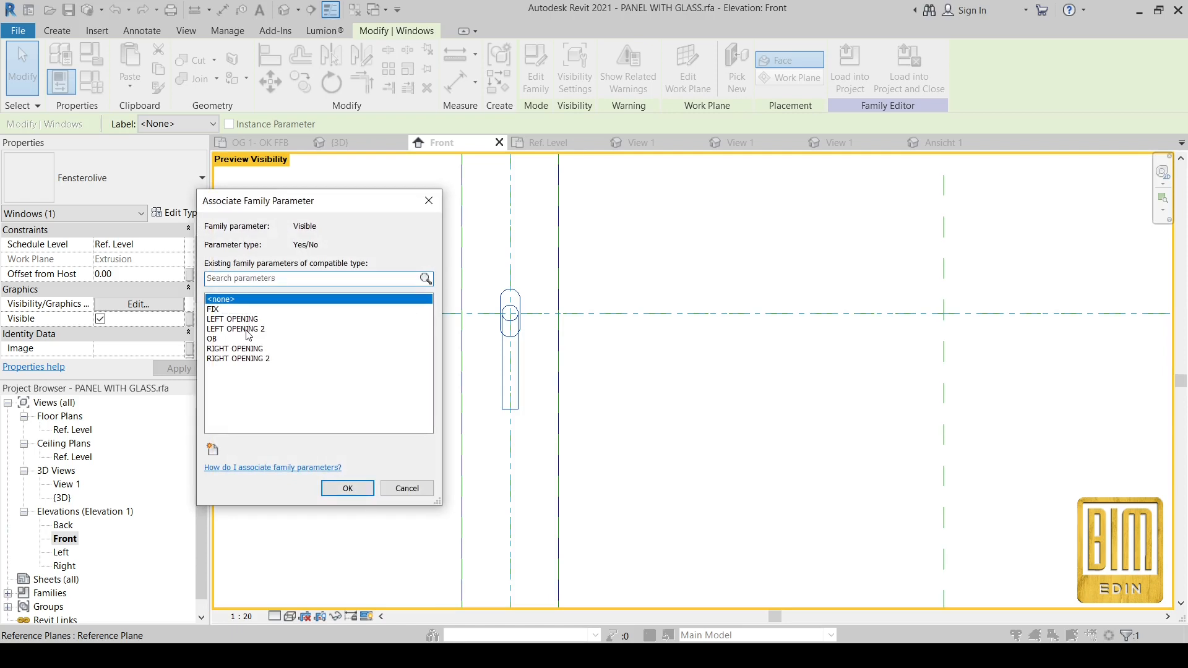
click(241, 359)
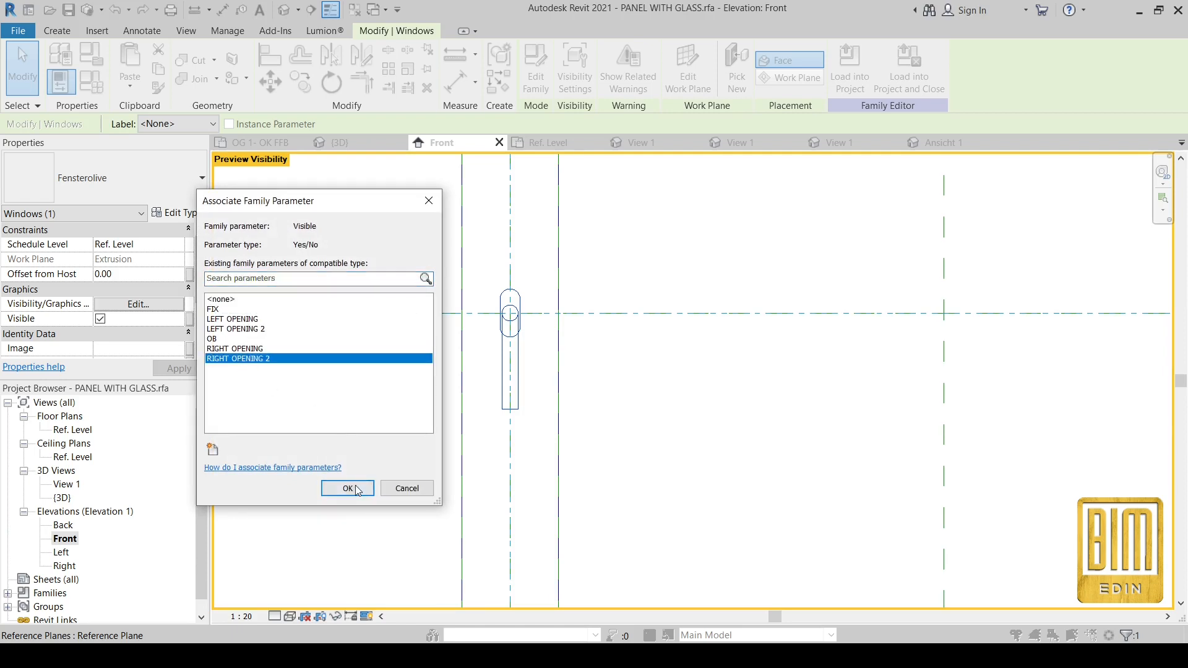
click(347, 488)
Associate the top rail handle's Visible property with the OB family parameter.
scroll(488, 362, down, 5)
scroll(540, 259, up, 6)
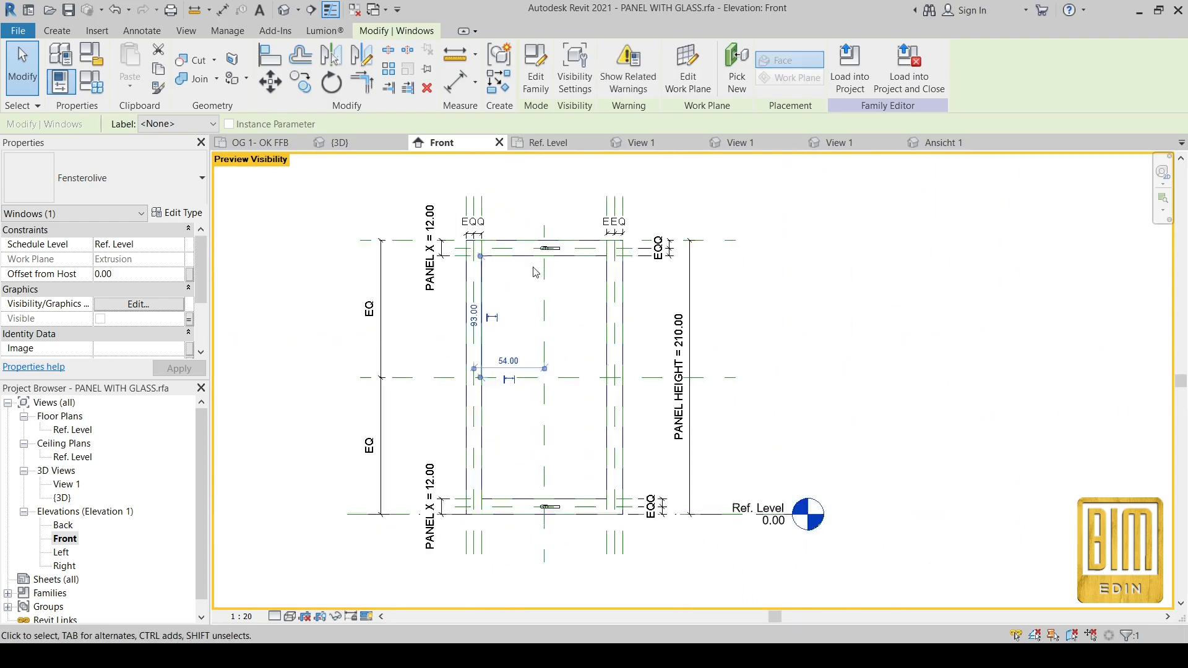
click(563, 248)
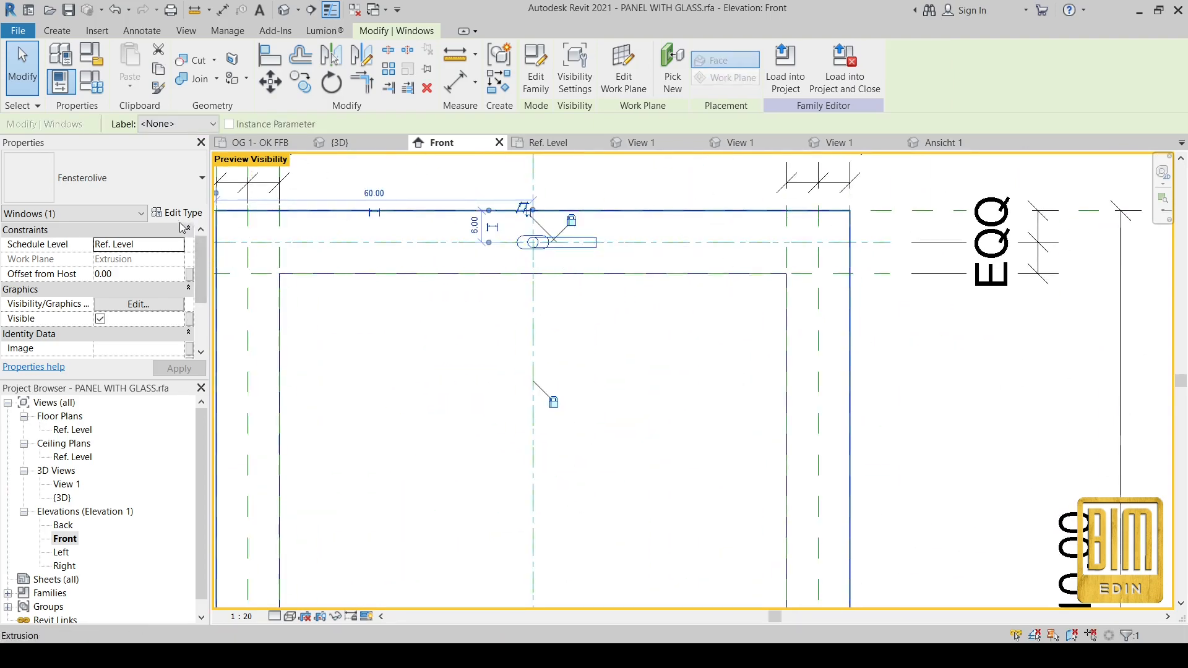
click(190, 318)
click(279, 338)
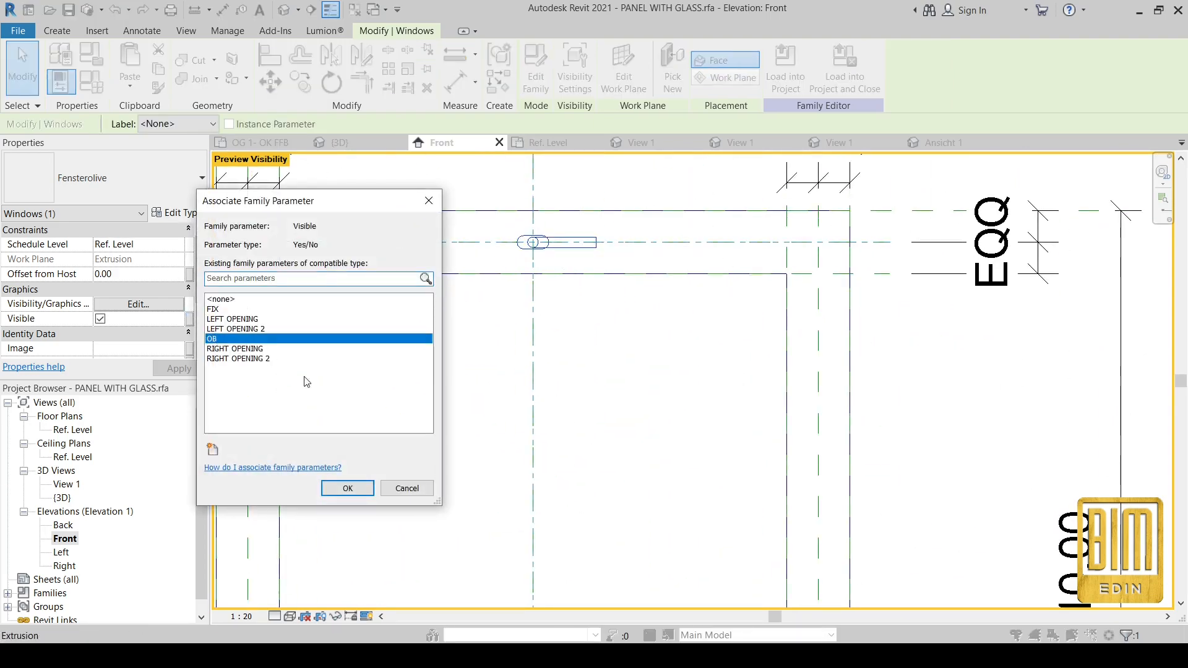
click(347, 488)
Create a type parameter named OB D under Other and associate the bottom rail handle's Visible property with it.
scroll(530, 230, down, 5)
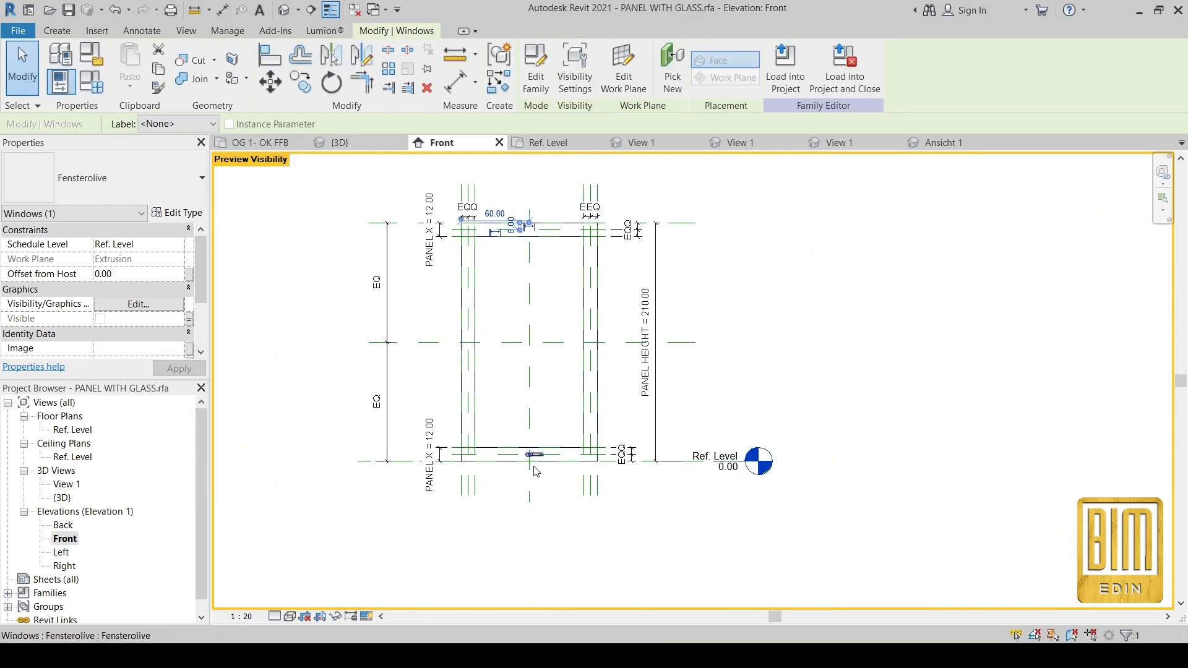
scroll(536, 472, up, 5)
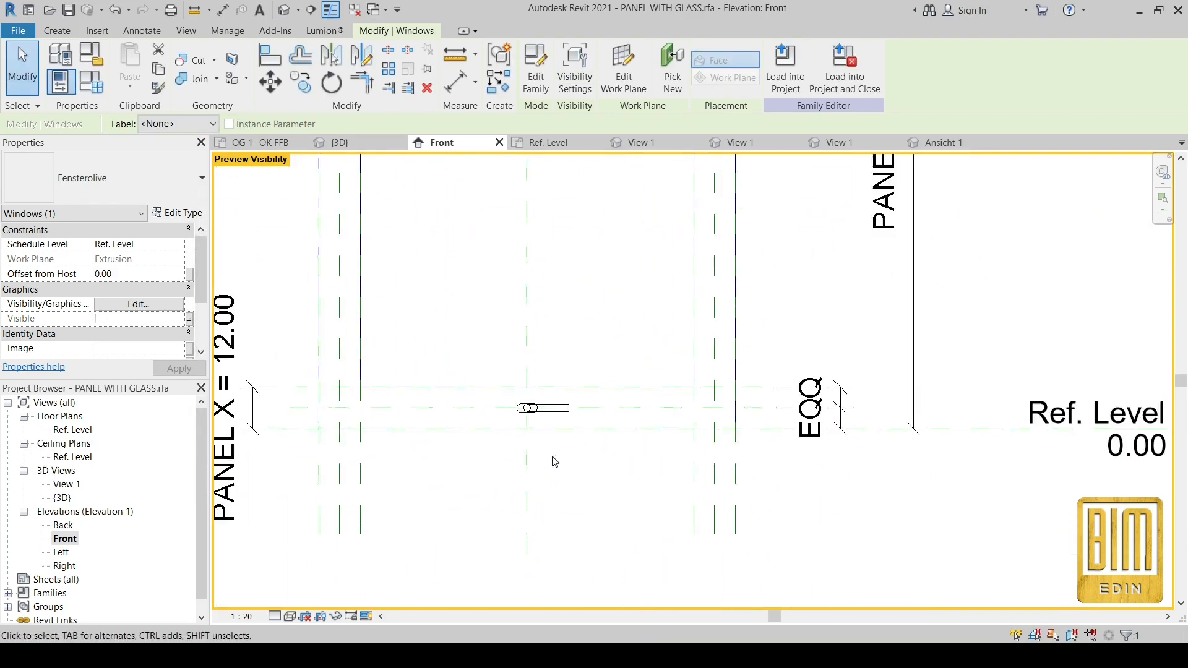
click(187, 319)
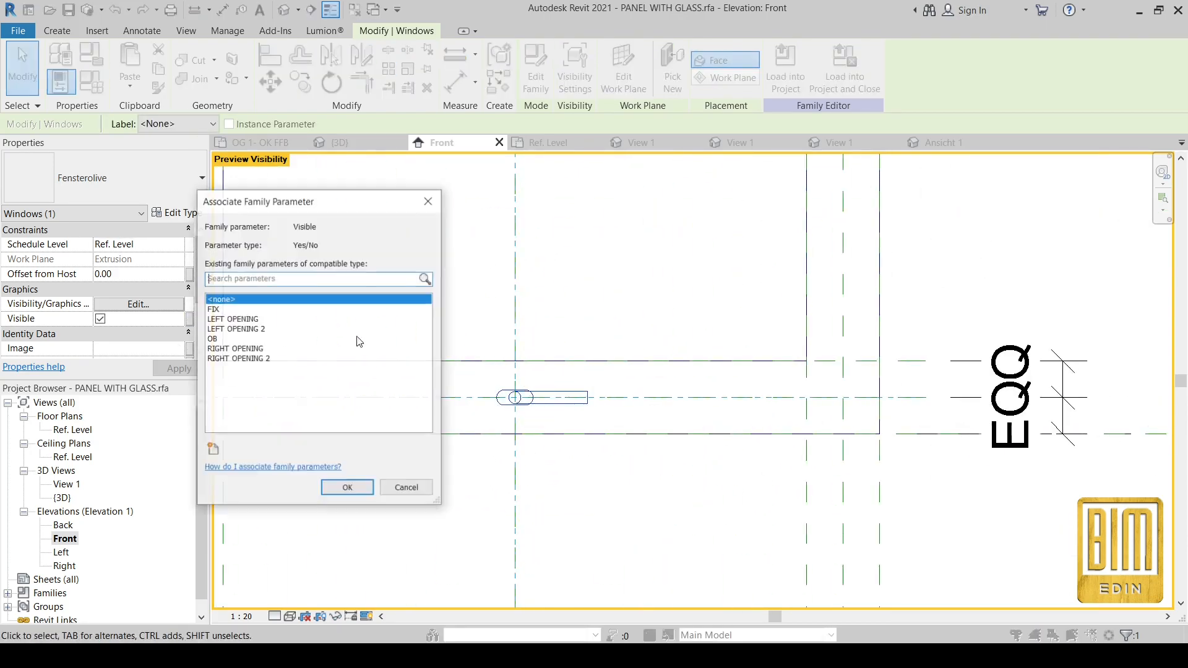
click(212, 450)
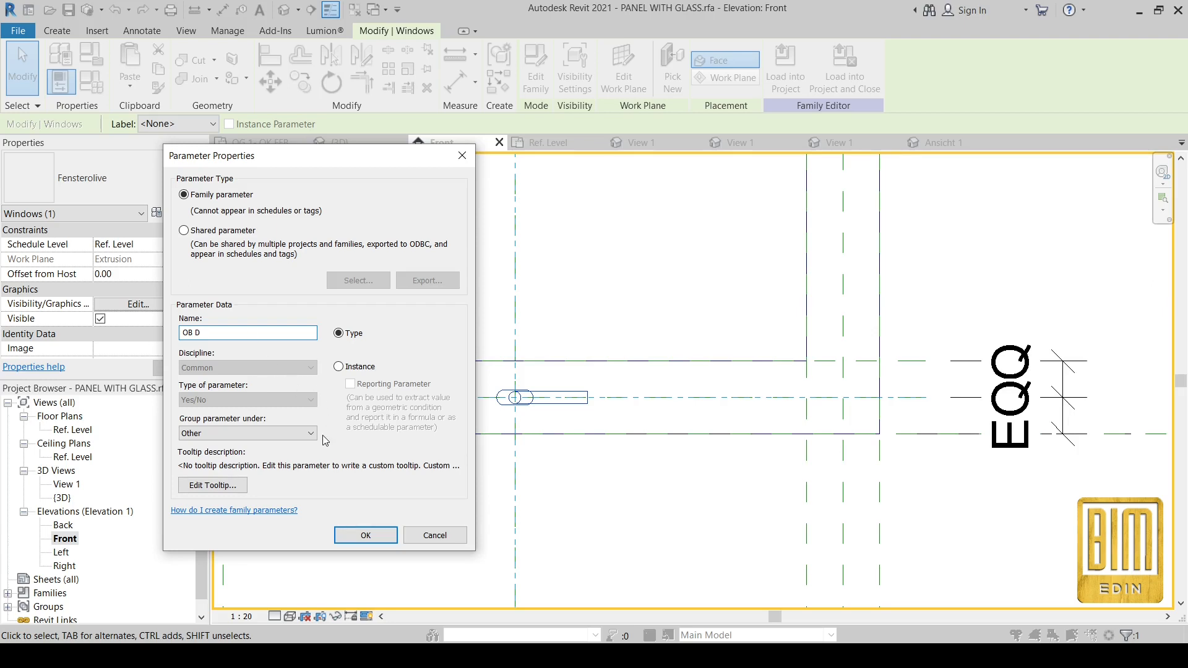
click(365, 536)
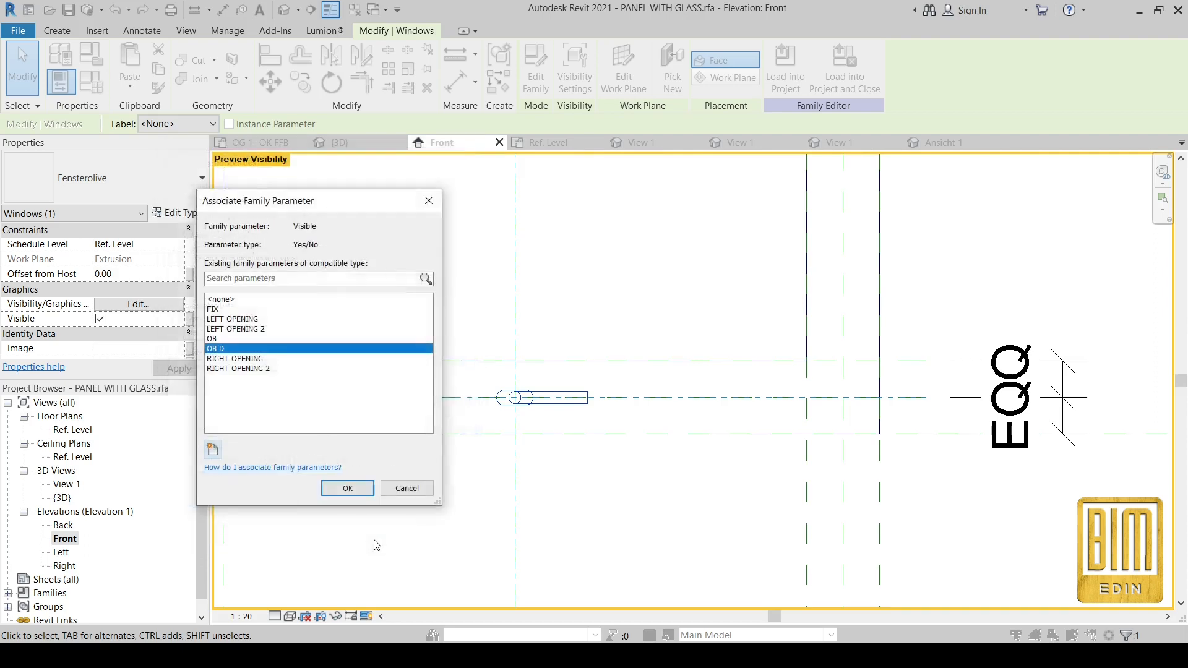
click(348, 488)
Turn off the OB D parameter in the family types and apply the change.
click(91, 81)
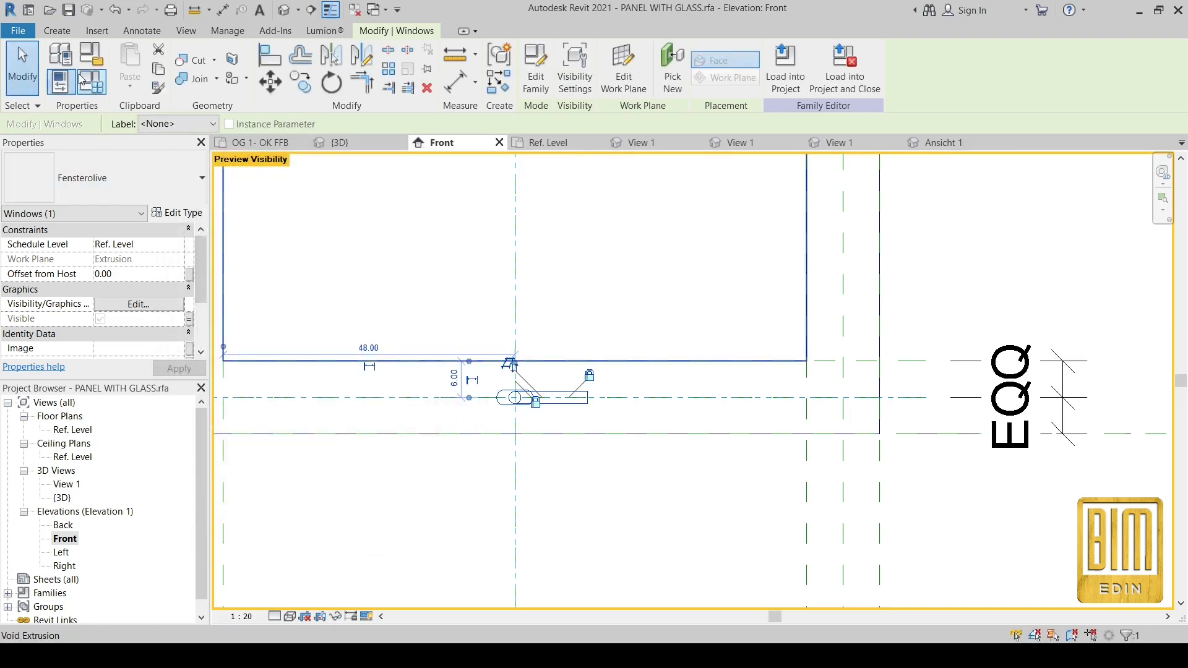
scroll(106, 320, down, 7)
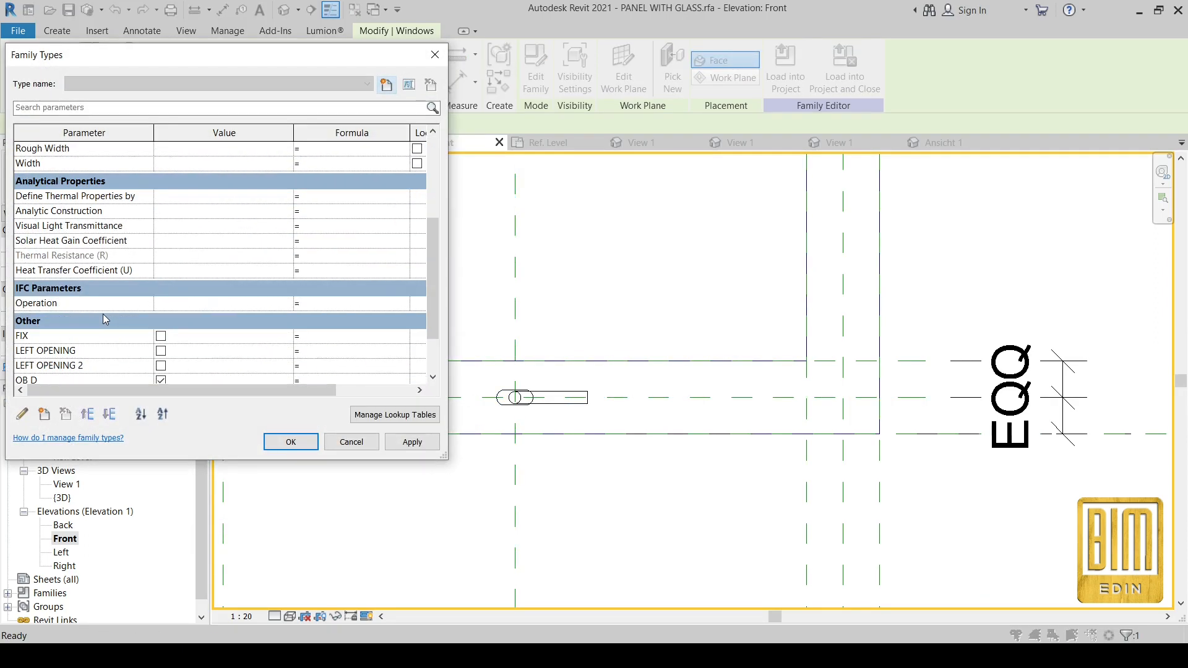
click(291, 442)
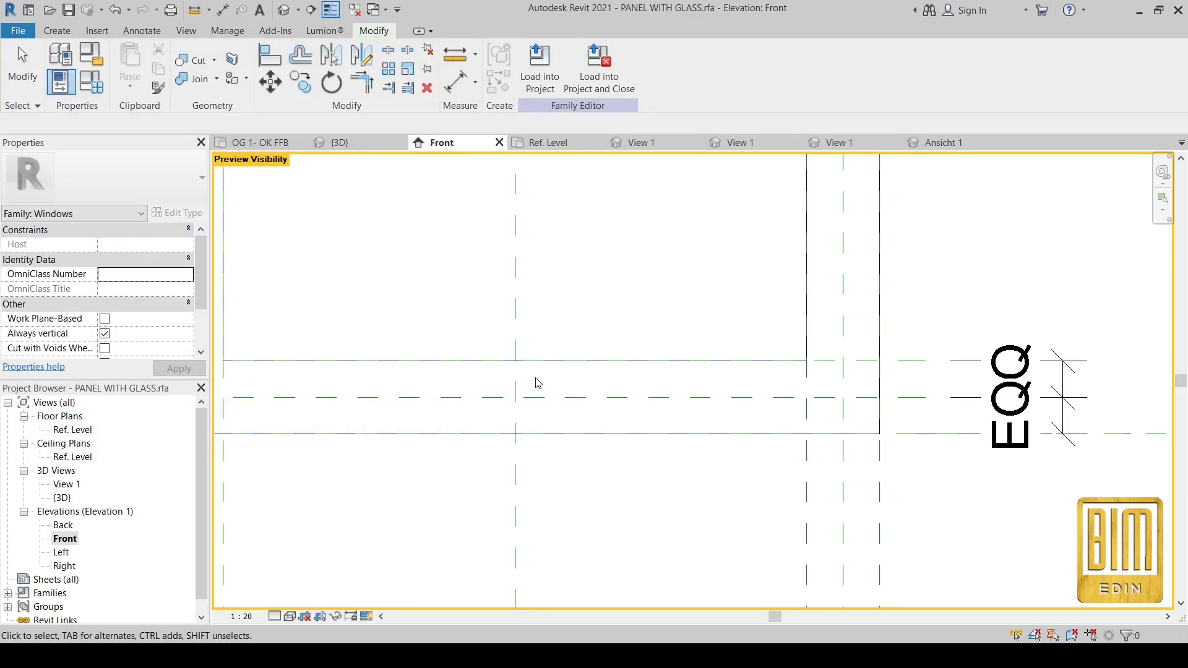
Draw V-shaped hidden symbolic lines from the panel's top-left corner to its bottom edge midpoint and up to the top-right corner.
scroll(537, 385, down, 5)
scroll(547, 315, up, 3)
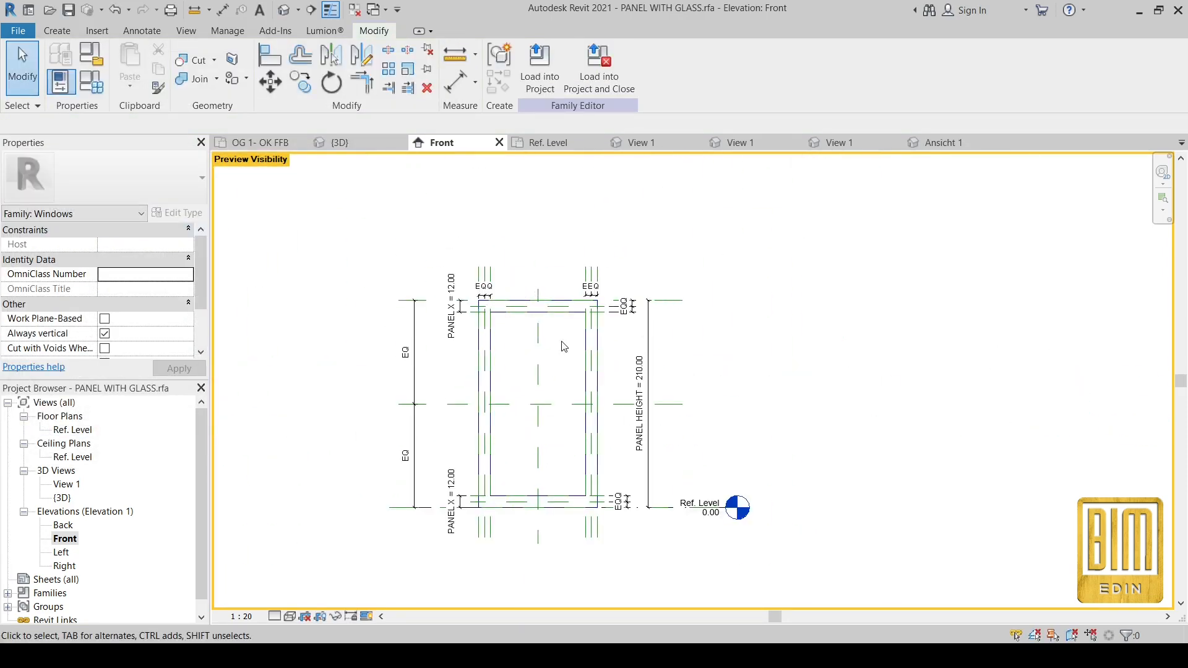
scroll(564, 347, up, 4)
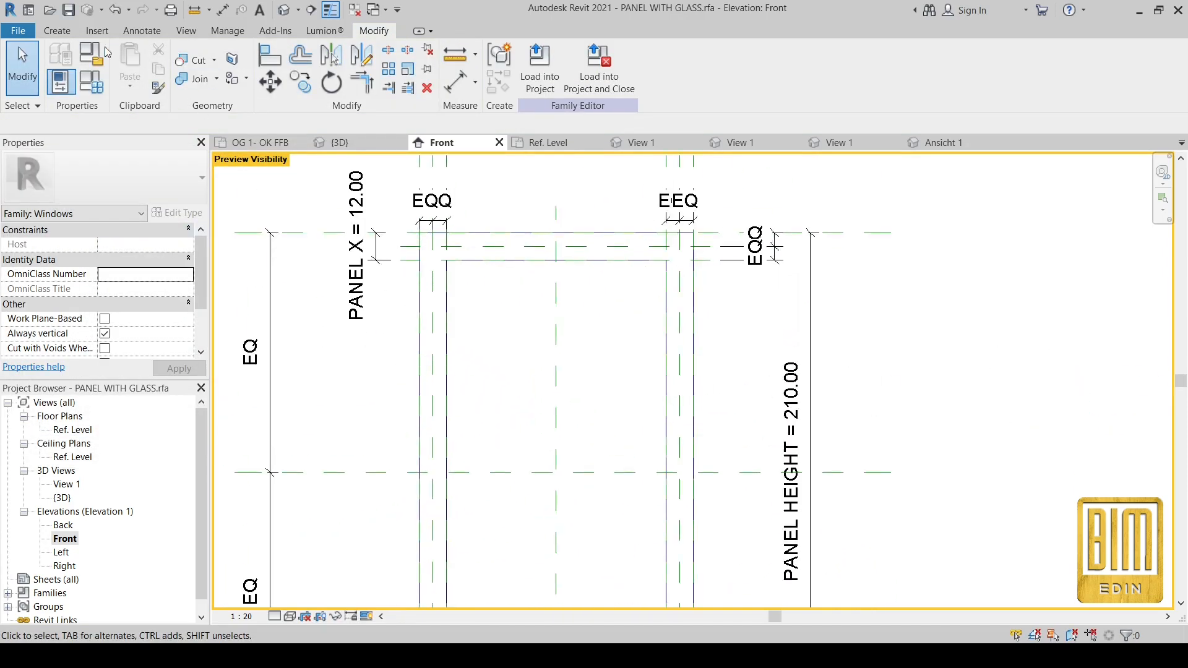
click(141, 30)
click(251, 55)
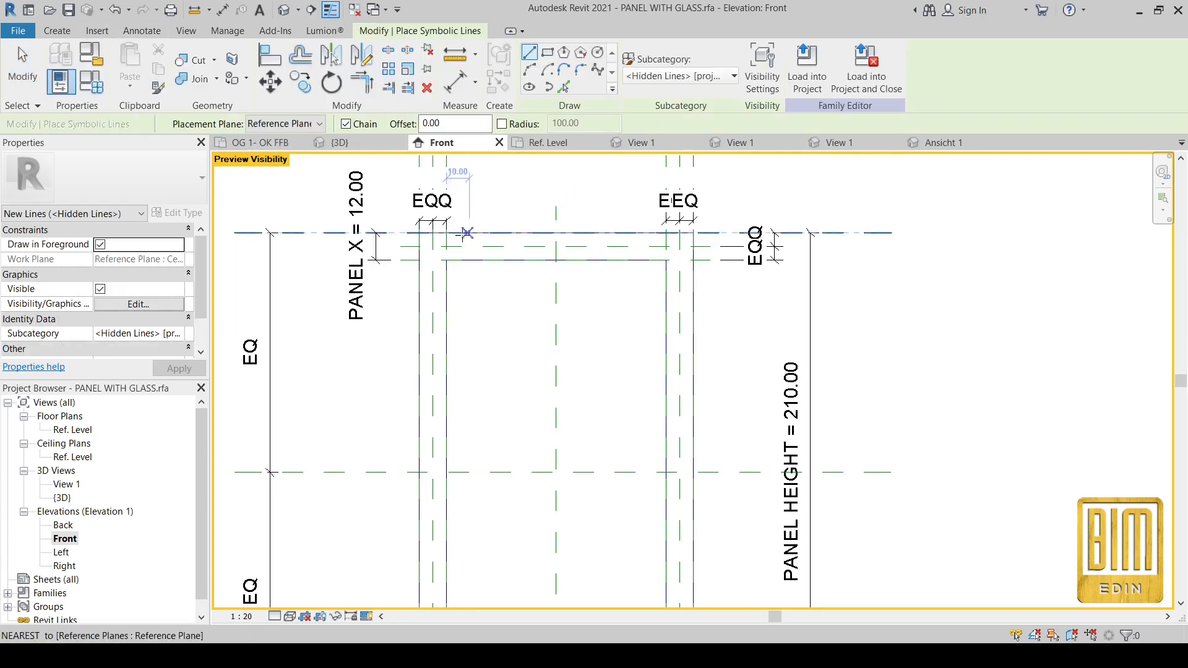
click(419, 233)
scroll(420, 233, down, 4)
scroll(495, 502, up, 5)
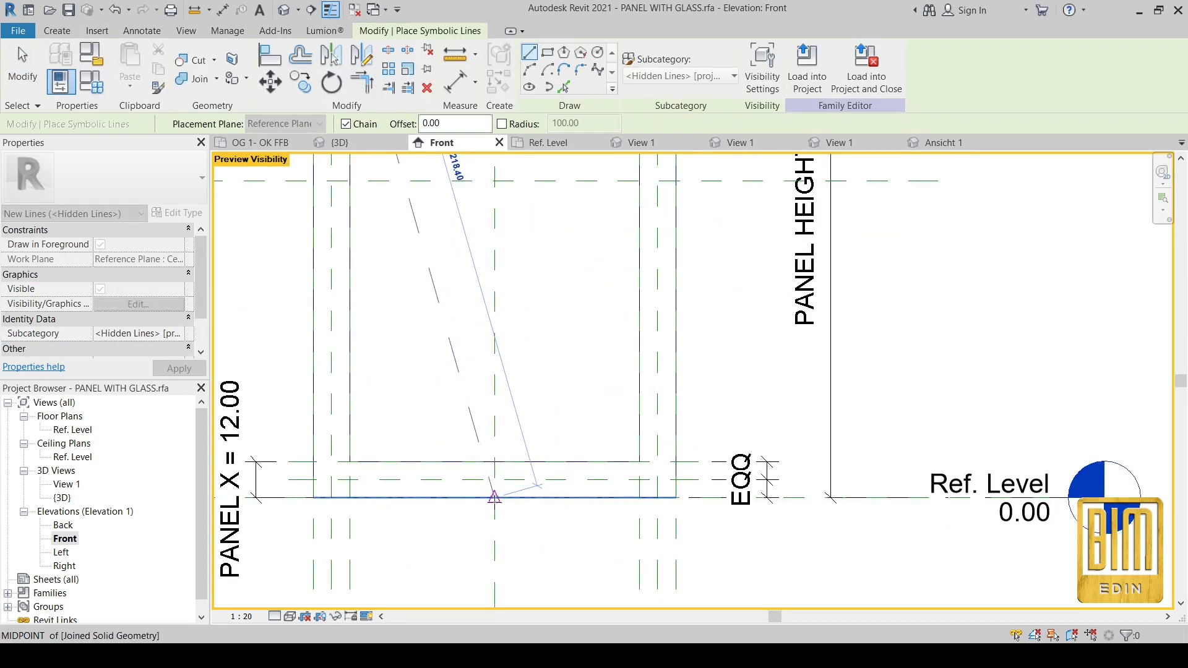
click(494, 497)
scroll(494, 497, down, 3)
scroll(588, 184, up, 3)
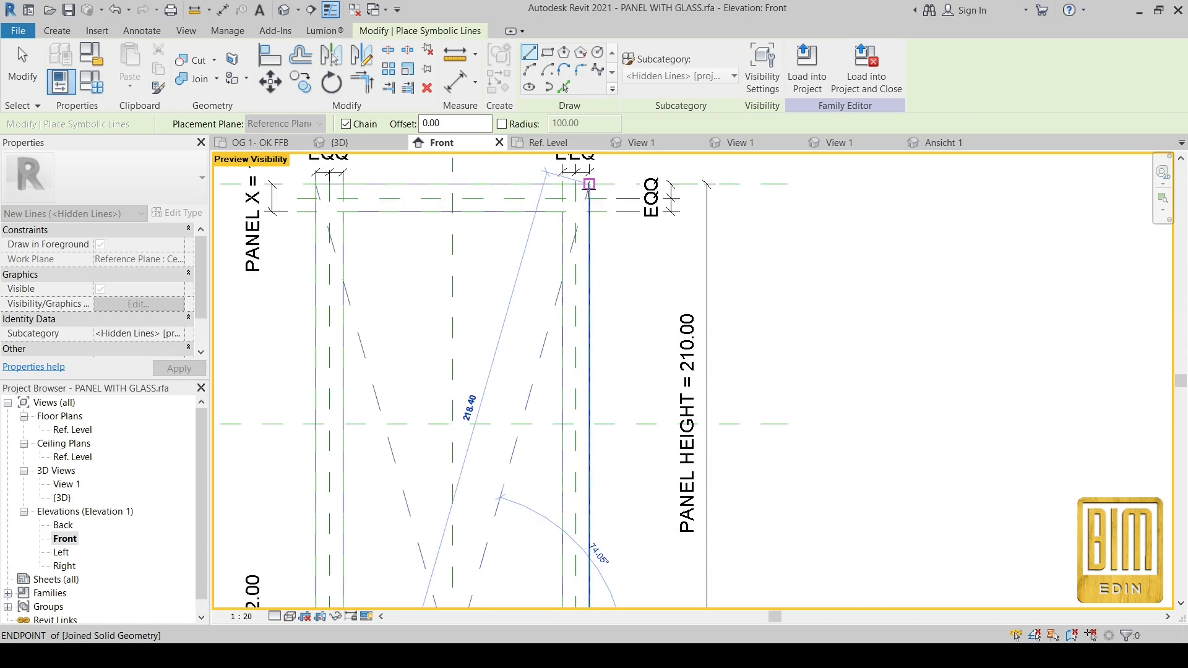
click(589, 185)
click(23, 73)
Associate the Visible property of both V-shaped symbolic lines with the OB D family parameter.
click(538, 361)
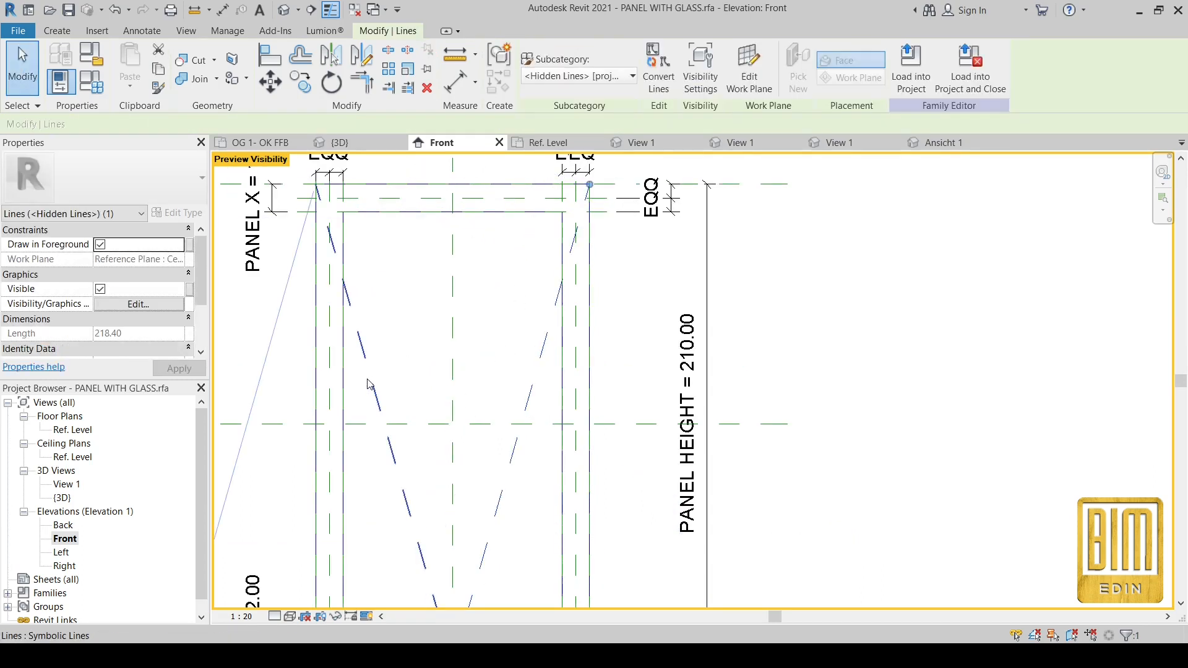
click(378, 381)
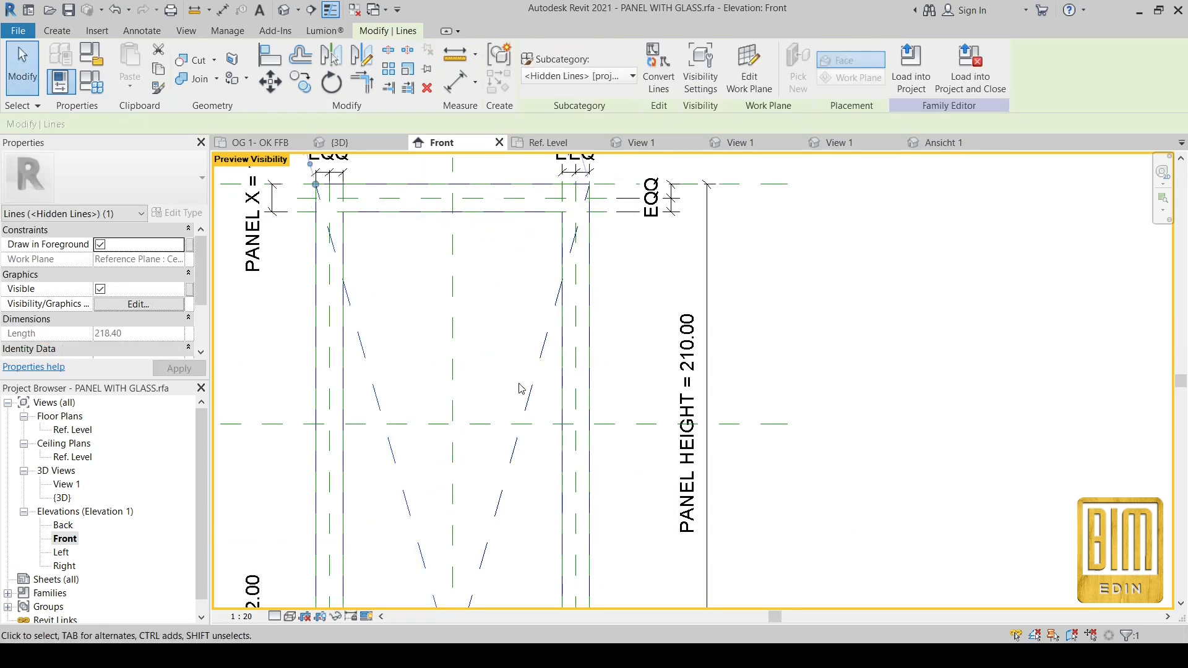
ctrl+click(526, 383)
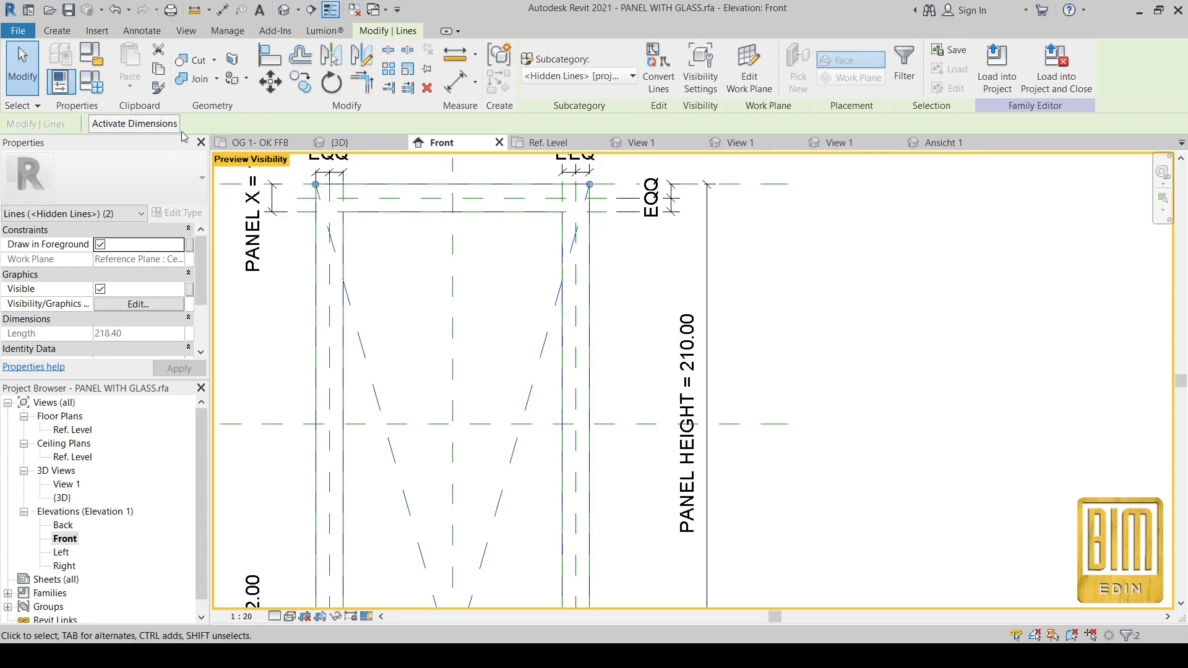
click(189, 289)
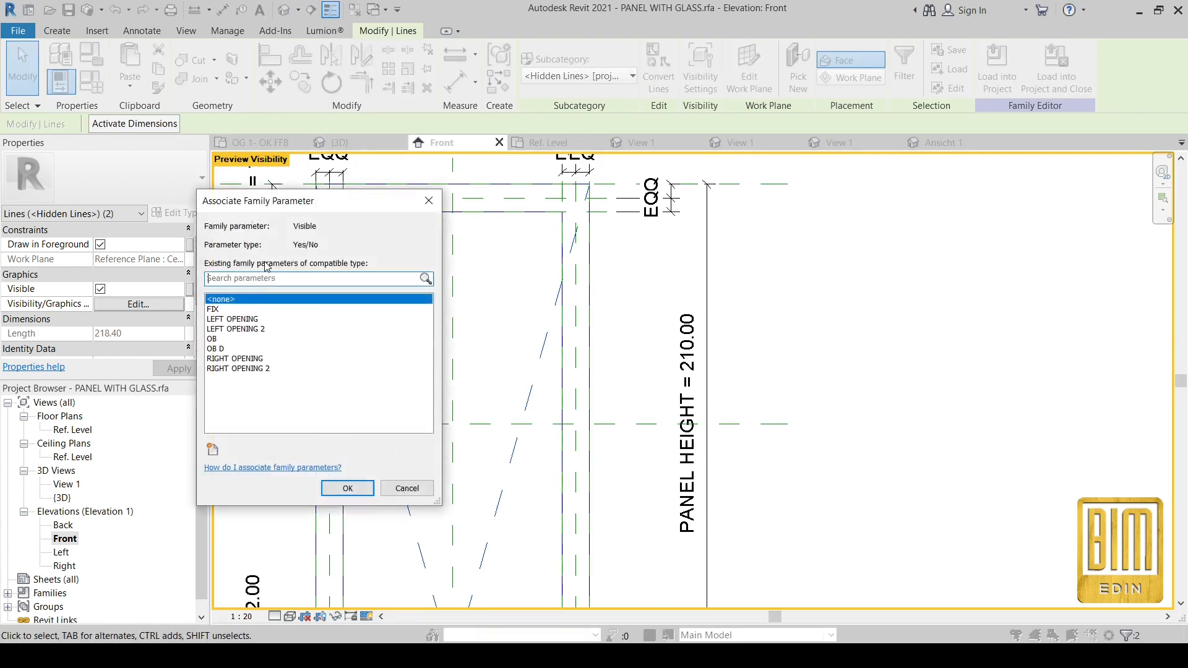
click(221, 349)
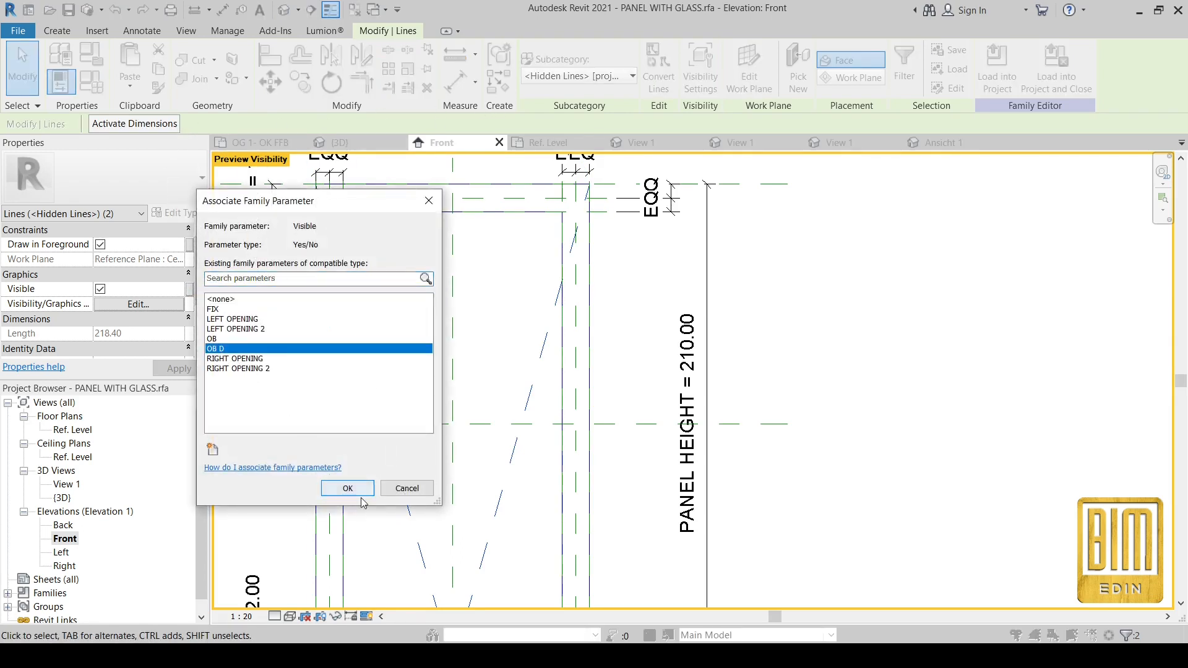
click(348, 488)
Draw inverted-V hidden symbolic lines from the panel's bottom-left corner to its top edge midpoint and down to the bottom-right corner.
scroll(491, 302, down, 4)
scroll(503, 380, up, 2)
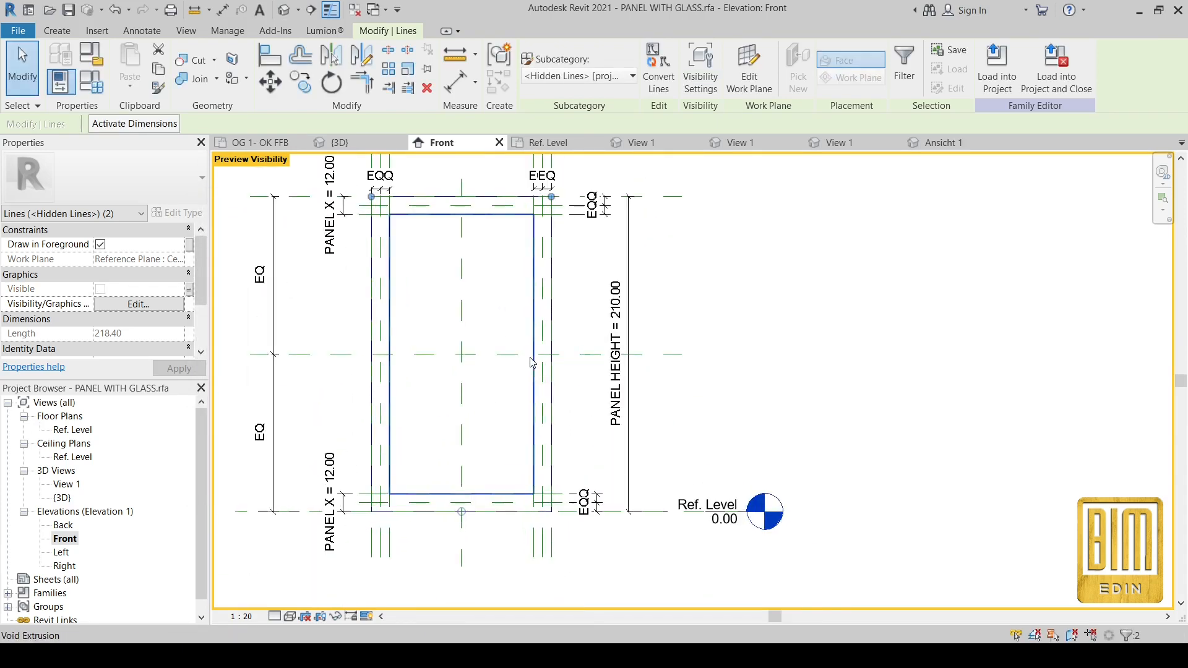
scroll(535, 359, up, 3)
scroll(576, 458, down, 3)
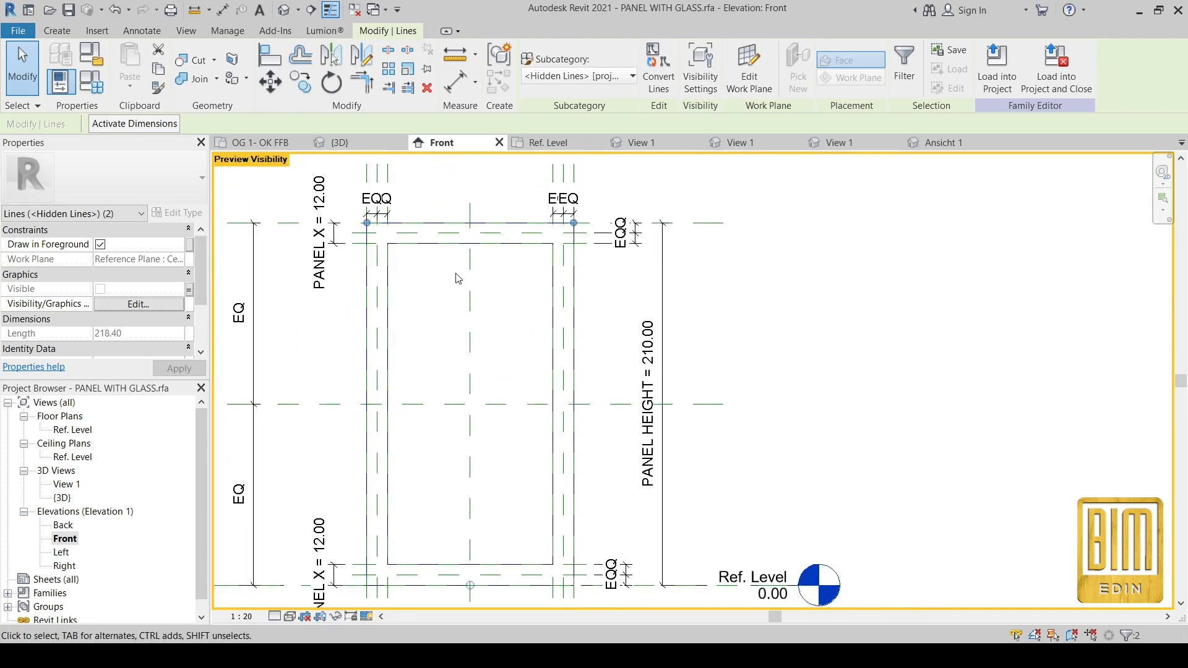
scroll(563, 408, up, 2)
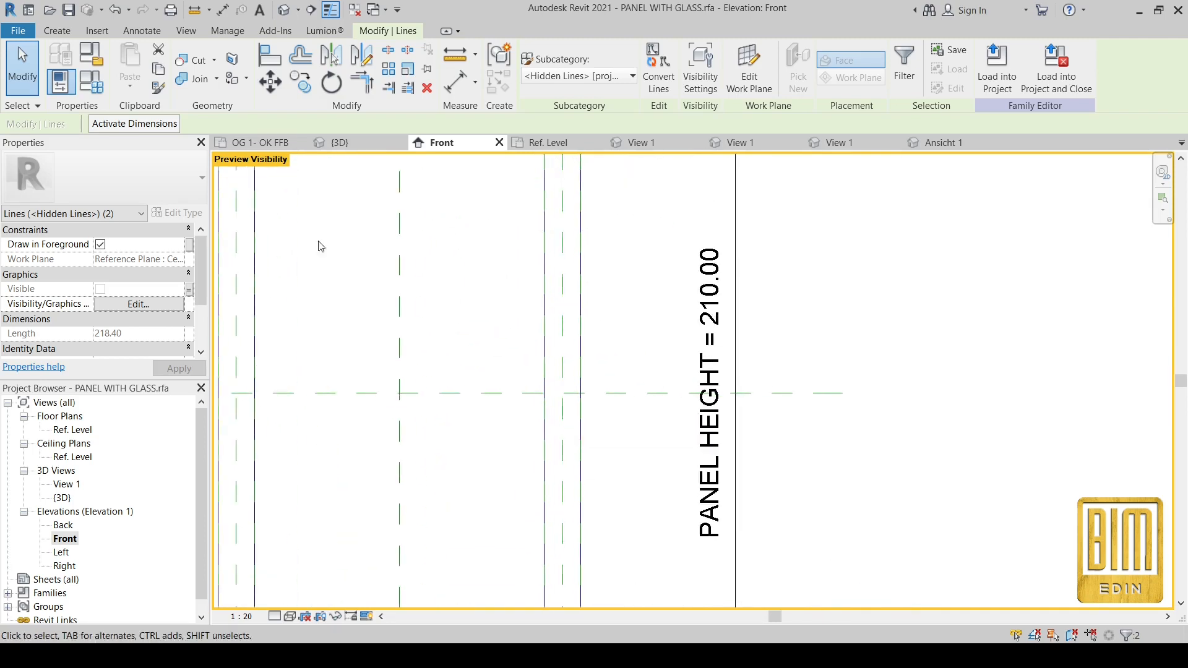
click(137, 36)
scroll(506, 291, down, 3)
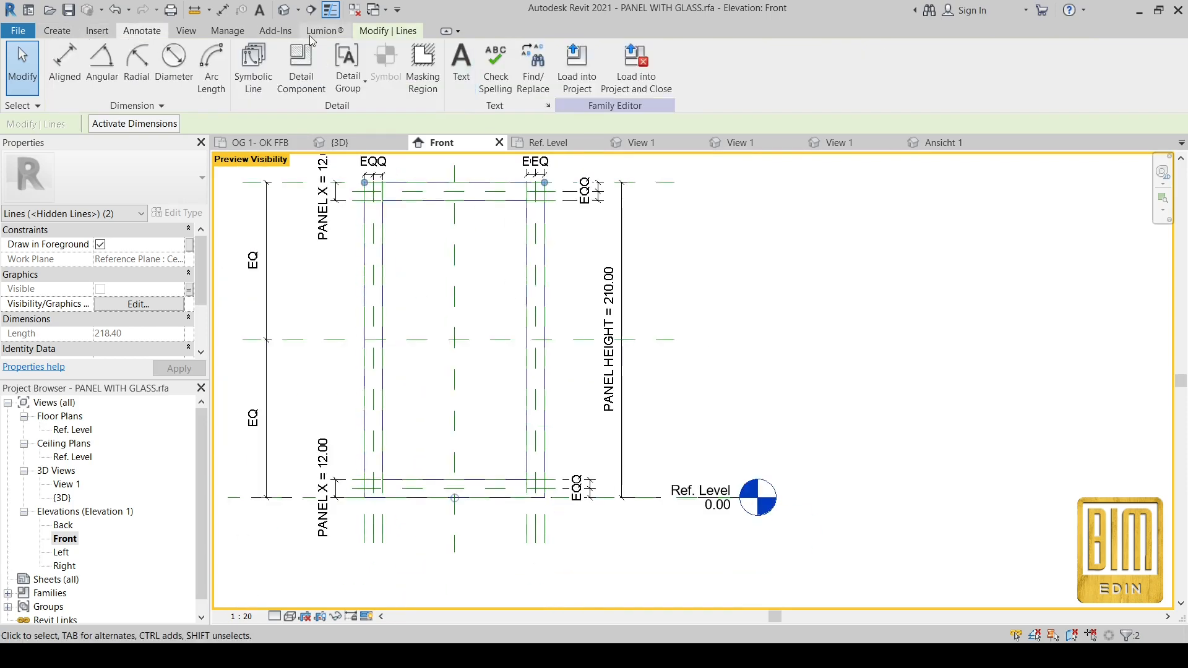
click(265, 76)
click(365, 497)
scroll(453, 182, up, 1)
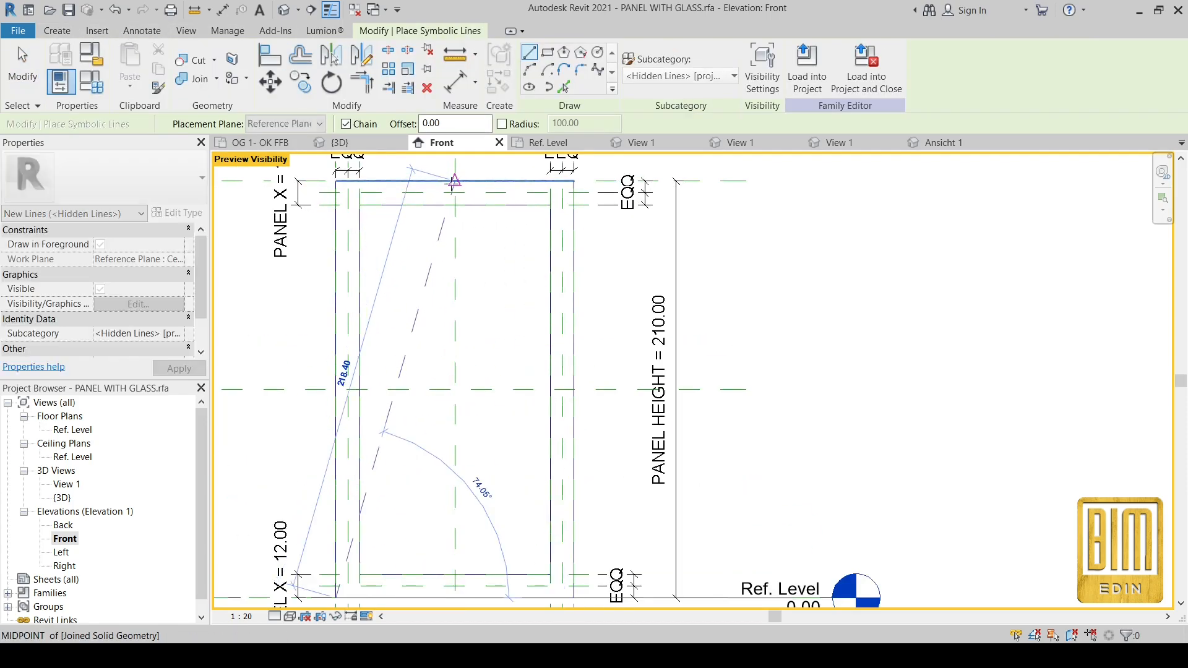
click(455, 181)
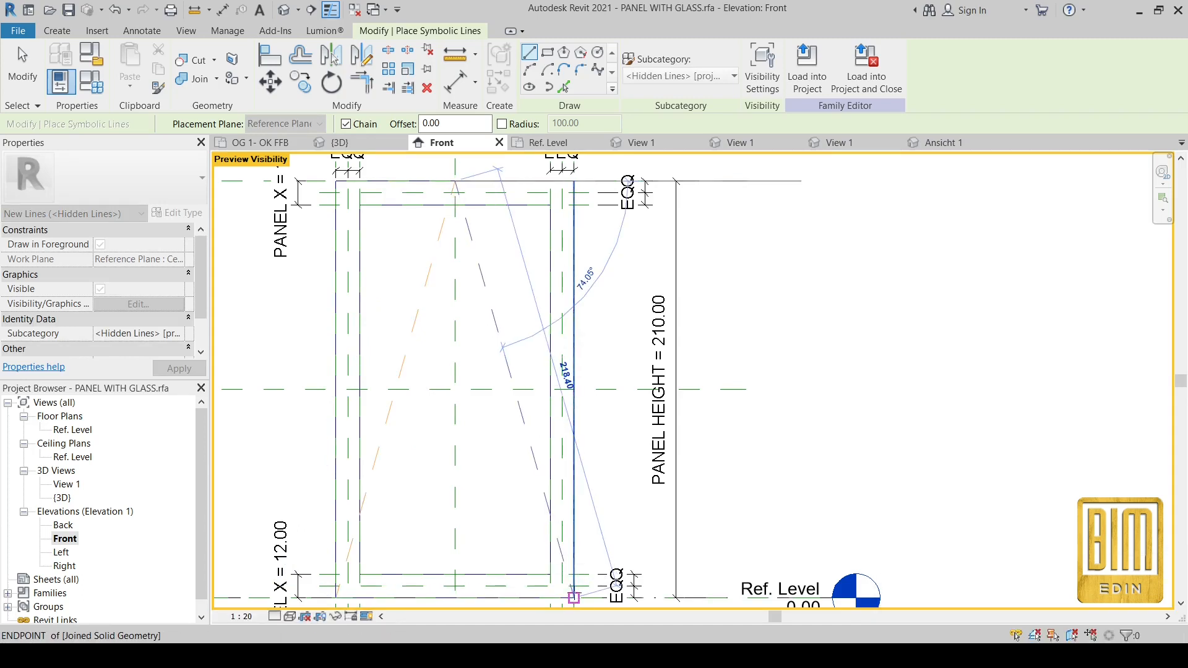
click(573, 598)
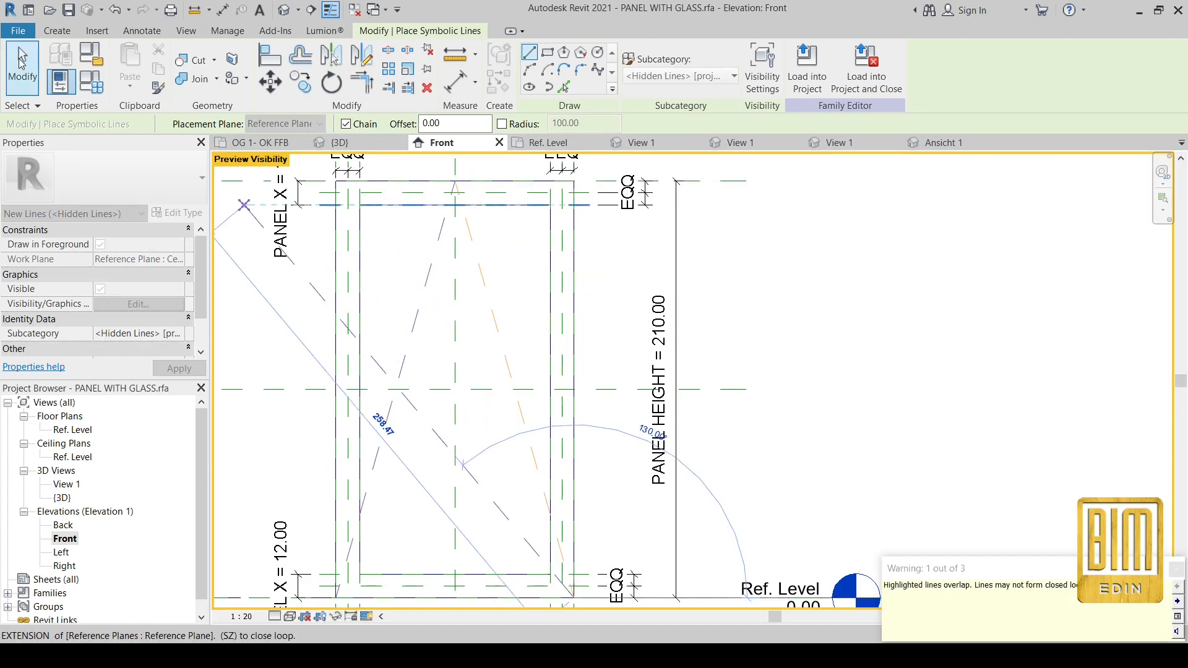
Create a family parameter named OB LEFT and associate the Visible property of both inverted-V symbolic lines with it.
click(19, 55)
click(495, 309)
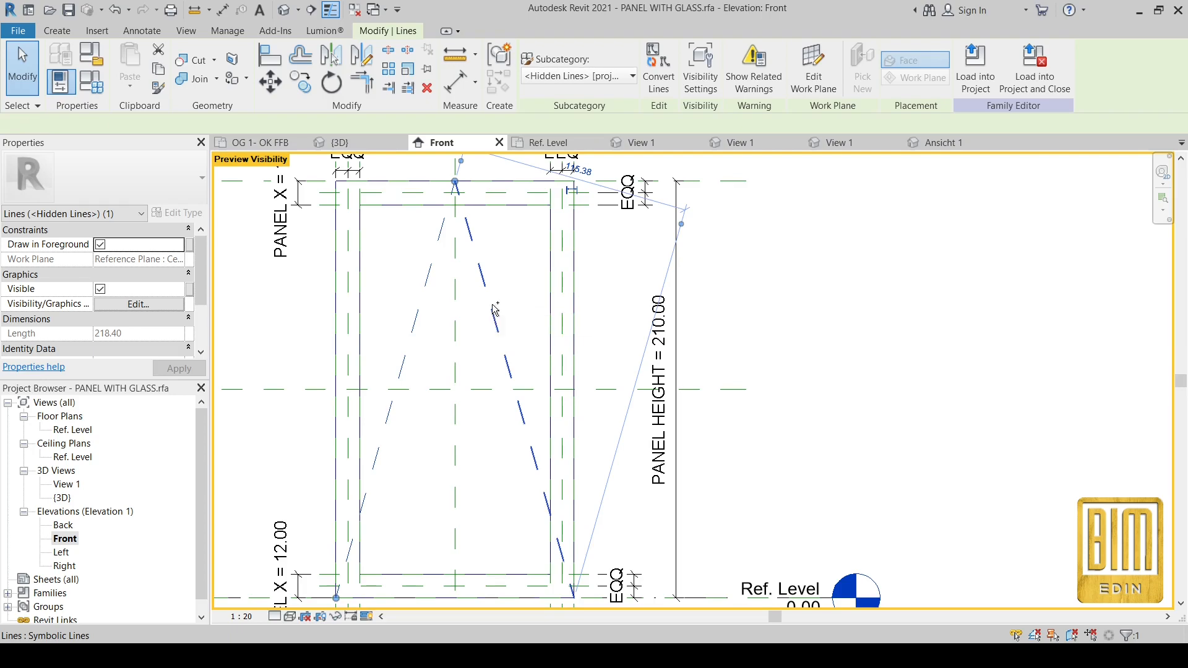
ctrl+click(493, 305)
click(189, 290)
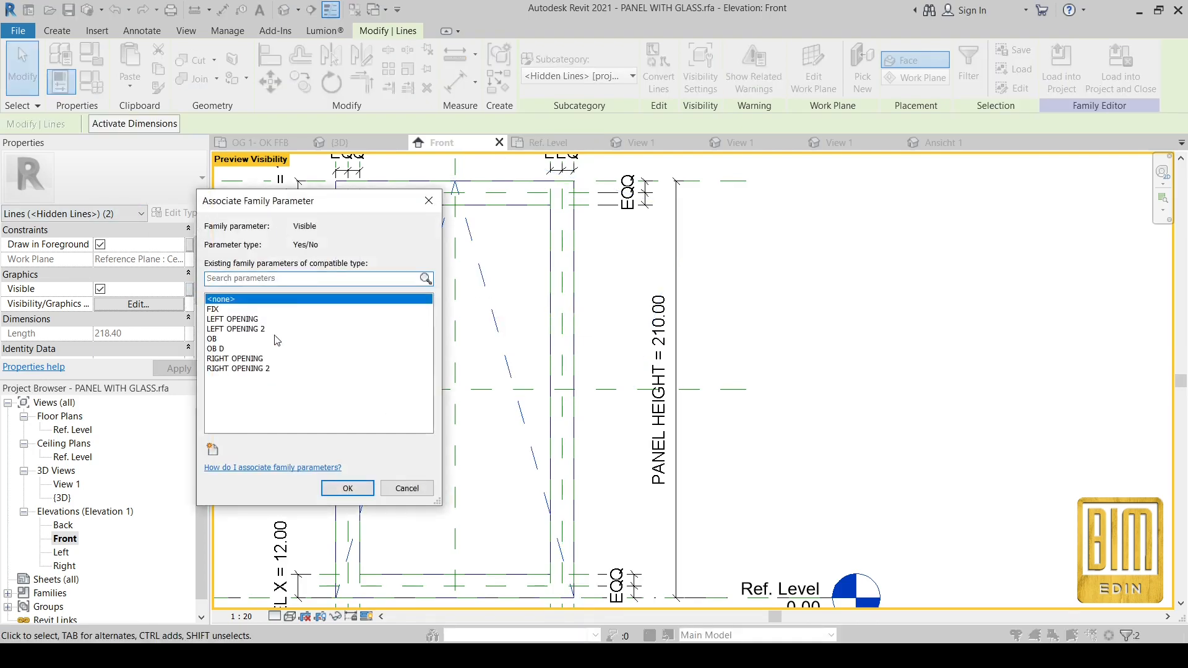
click(213, 449)
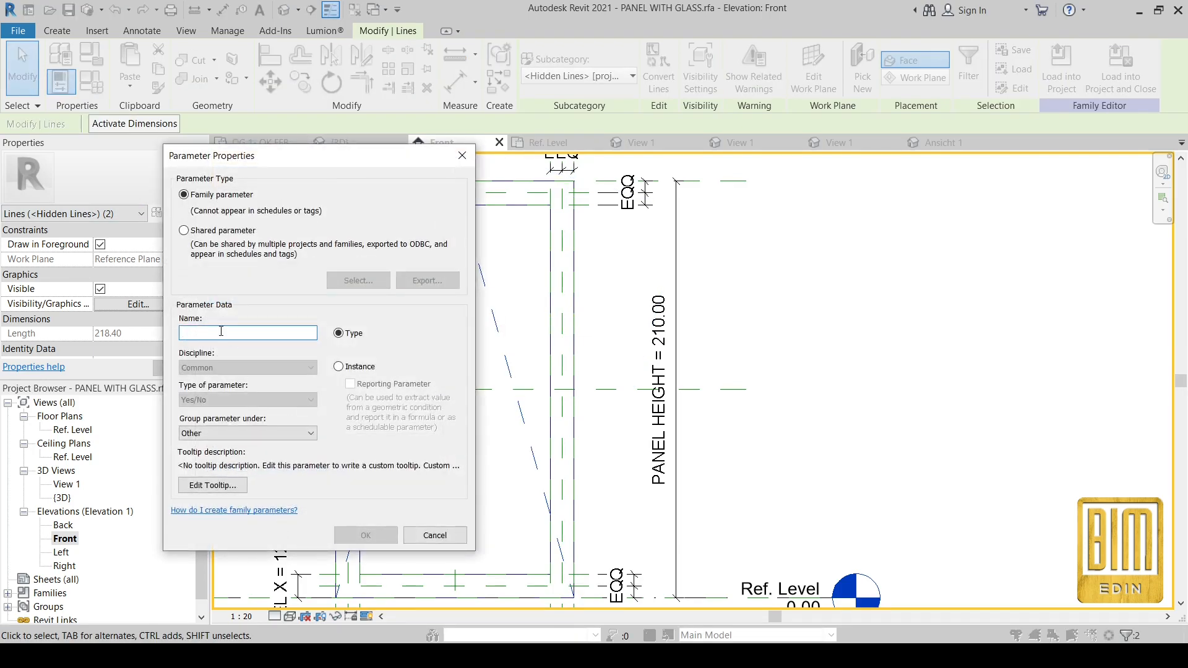
text(OB LEFT)
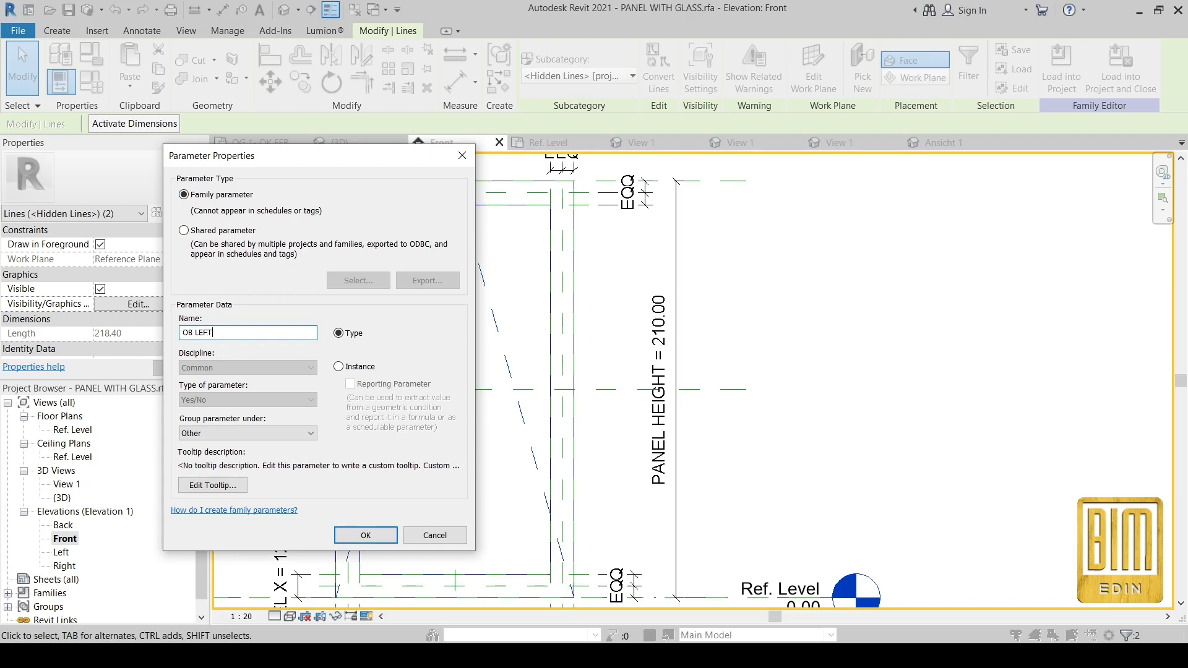
click(363, 537)
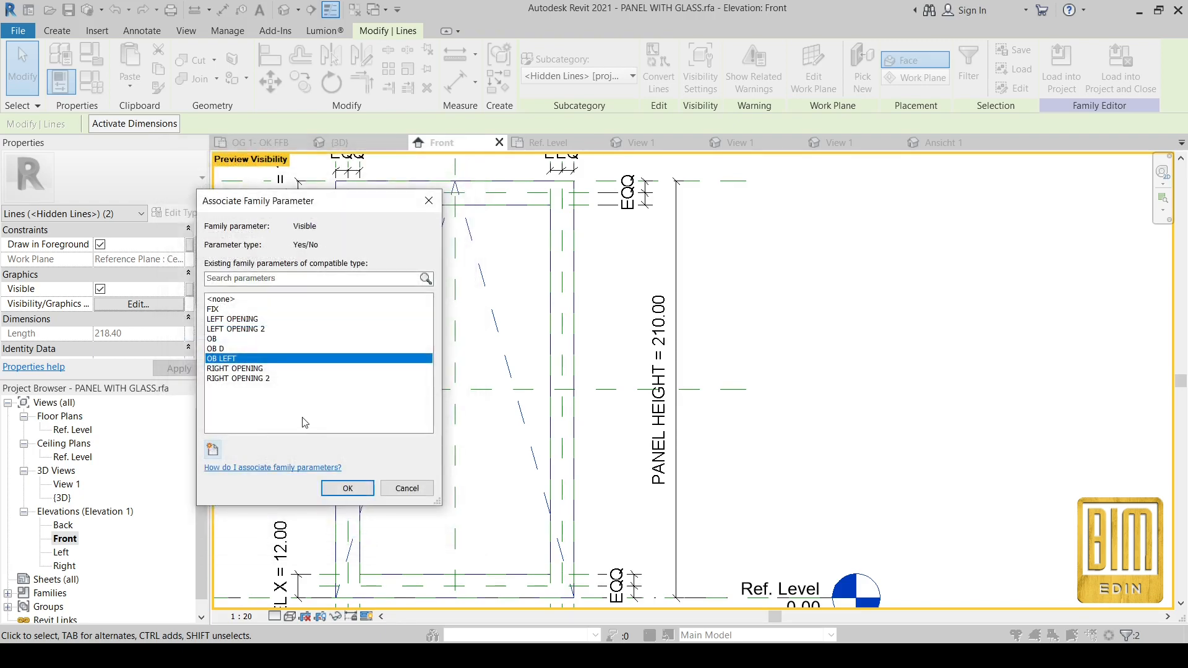
click(347, 490)
Turn off the OB LEFT parameter in the family types and apply the change.
click(91, 81)
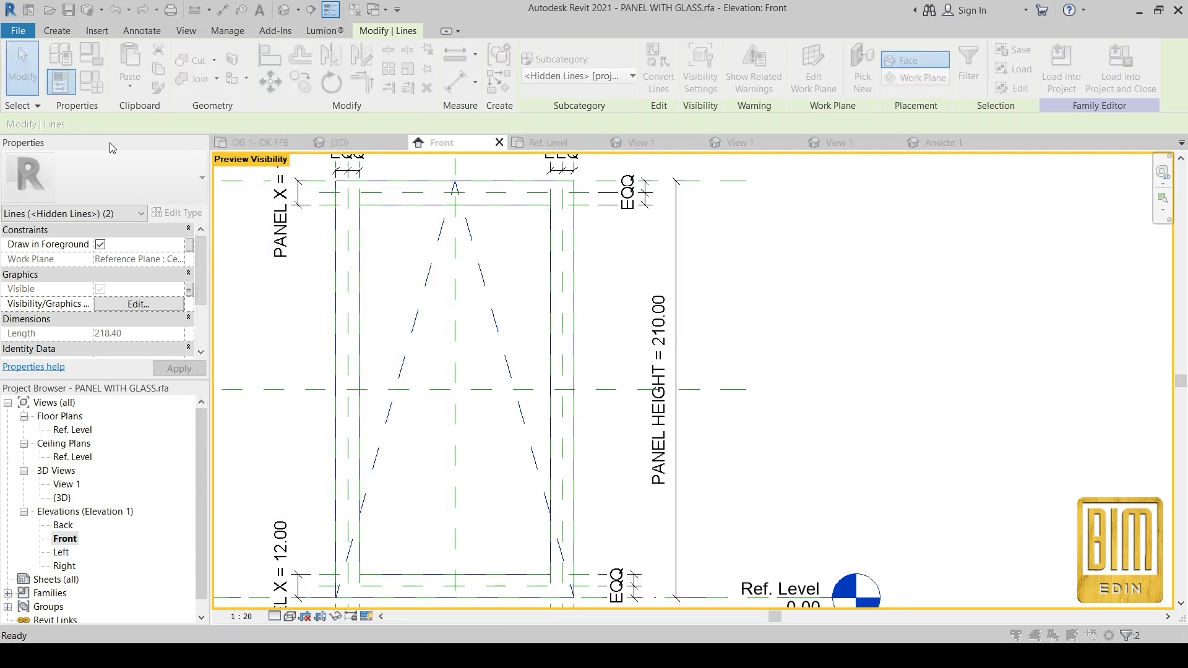
scroll(196, 349, down, 10)
click(290, 442)
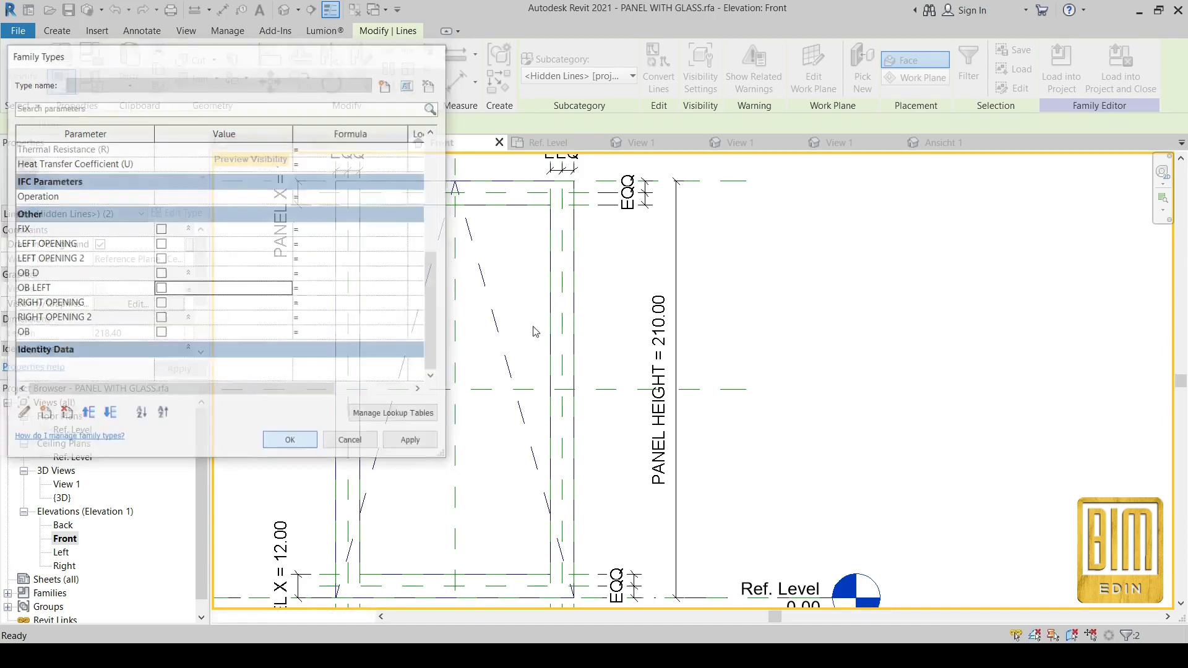
Draw a second pair of inverted-V hidden symbolic lines from the panel's bottom-left corner to its top edge midpoint and down to the bottom-right corner.
click(142, 32)
click(254, 65)
scroll(396, 434, down, 1)
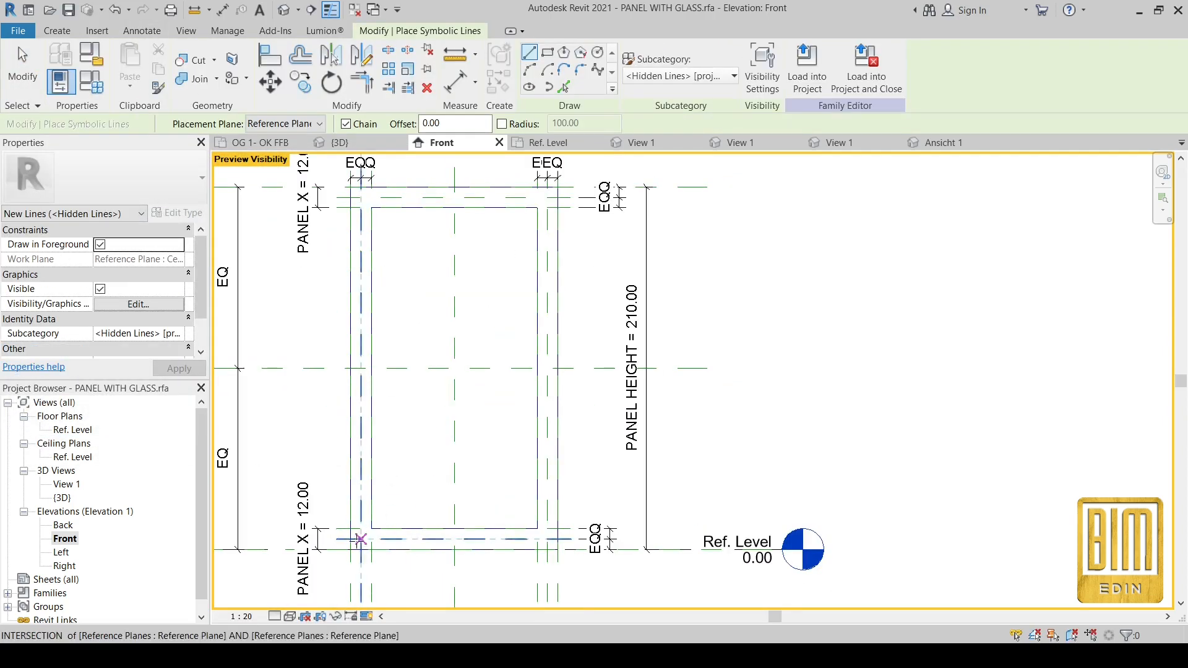
click(351, 549)
click(454, 187)
click(558, 549)
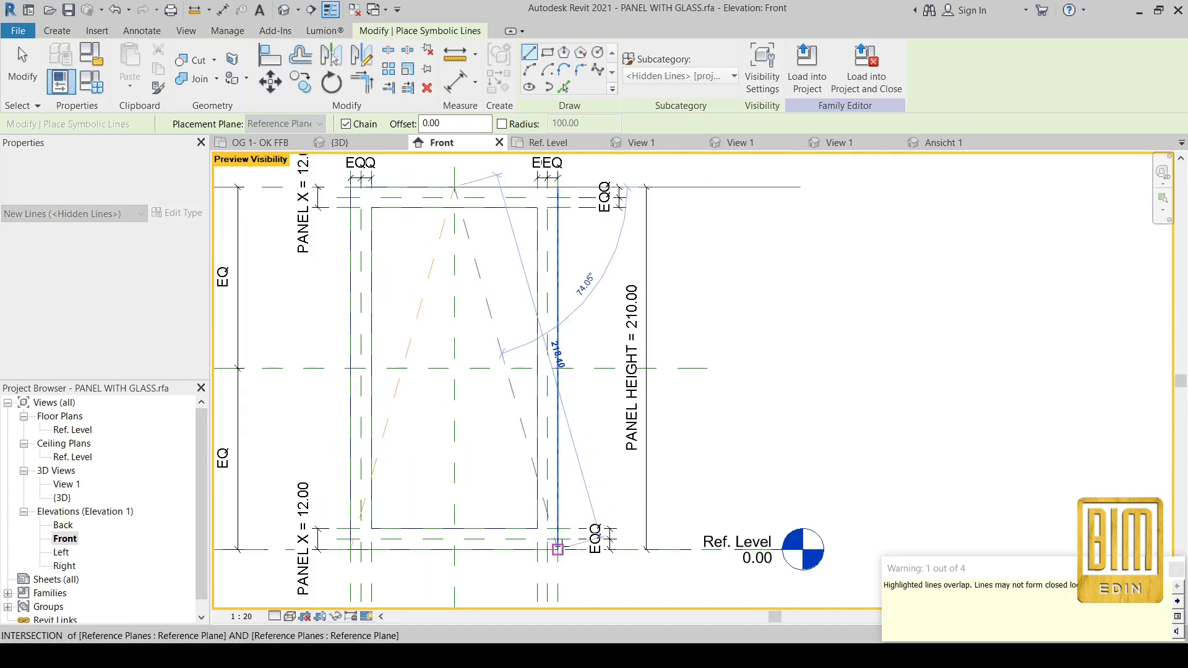
key(Escape)
key(Escape)
Create a family parameter named OB RIGHT and associate the Visible property of the two new symbolic lines with it.
click(426, 280)
ctrl+click(483, 279)
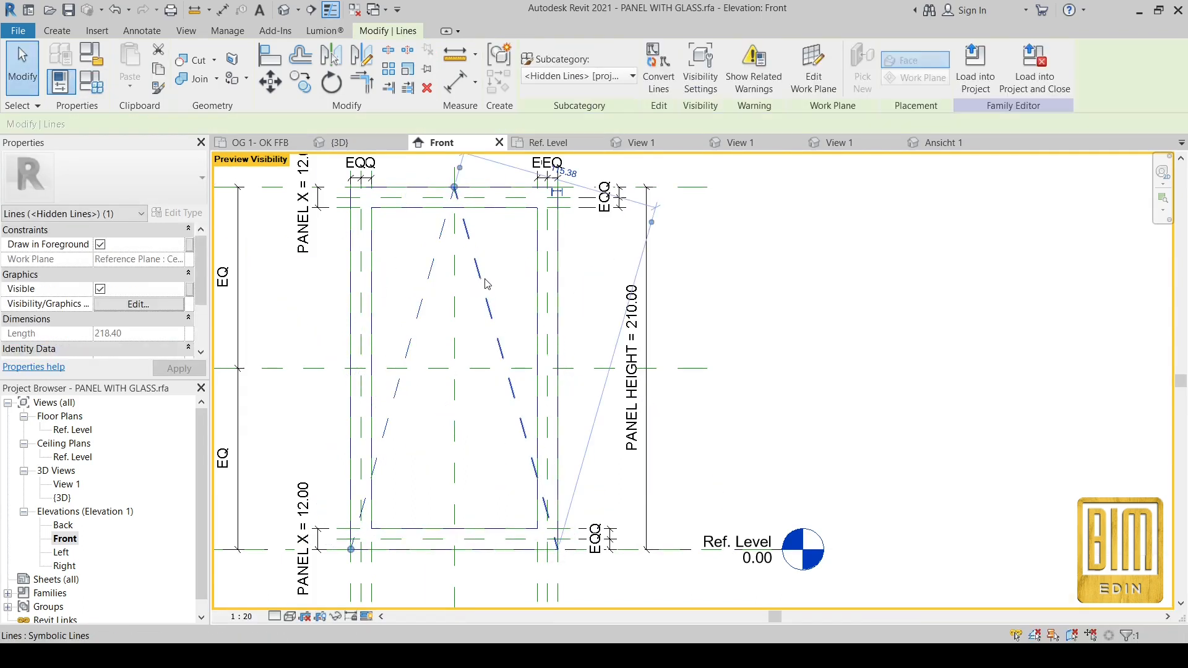
click(189, 289)
click(213, 449)
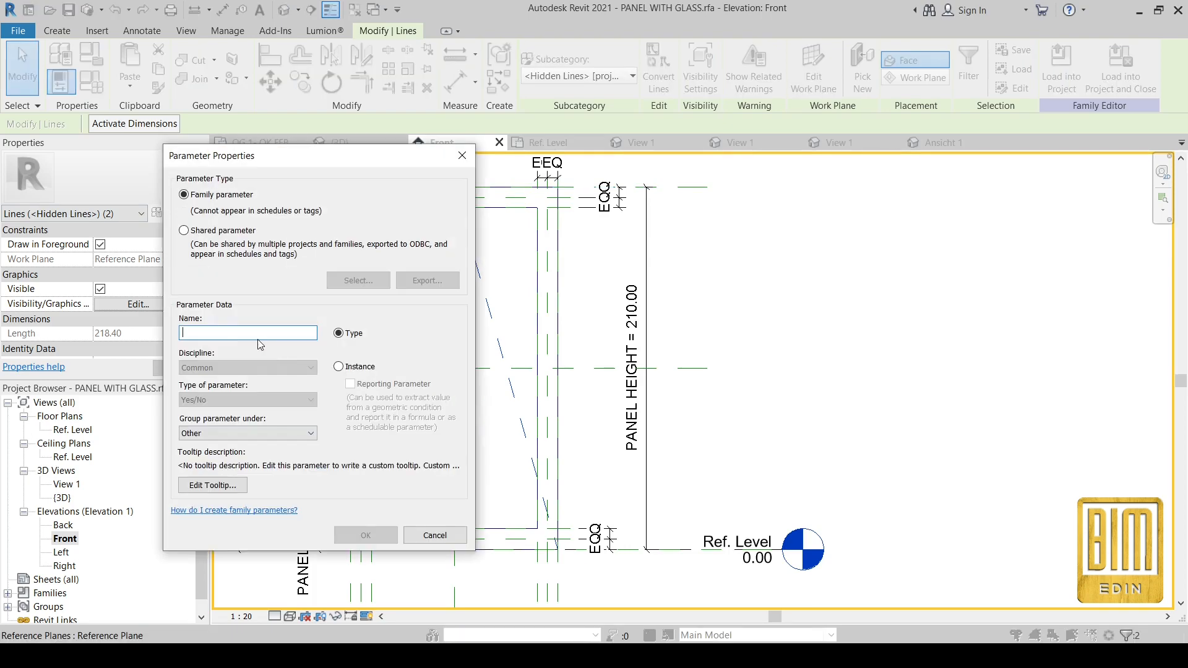
text(OB RIGHT)
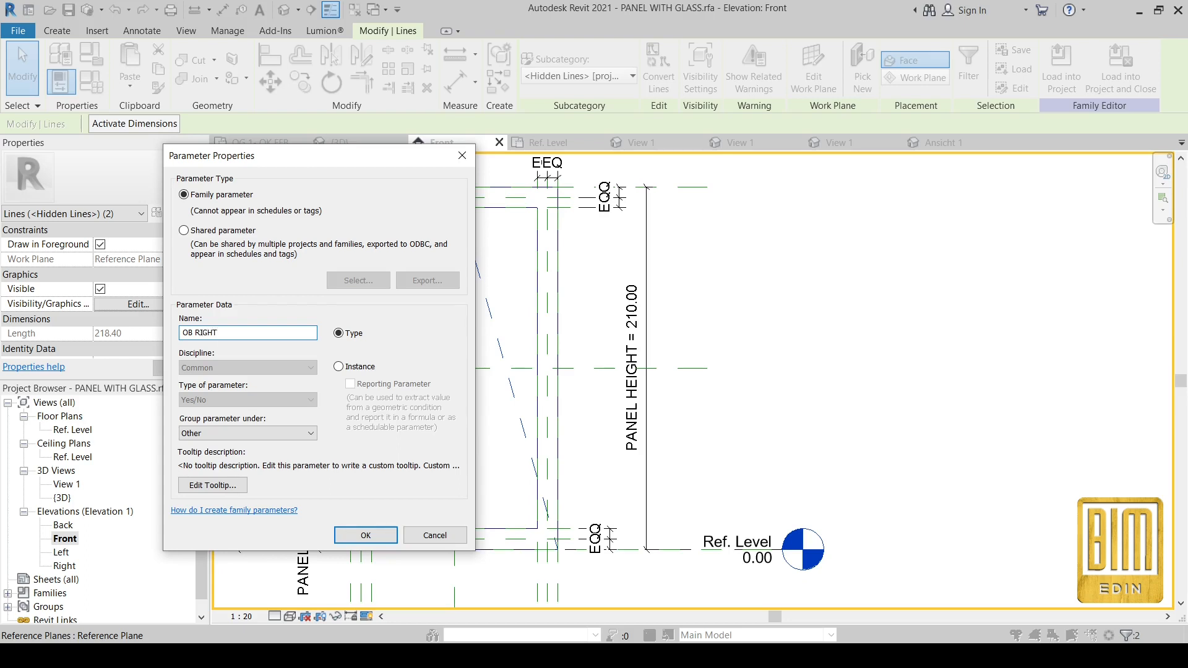
click(363, 536)
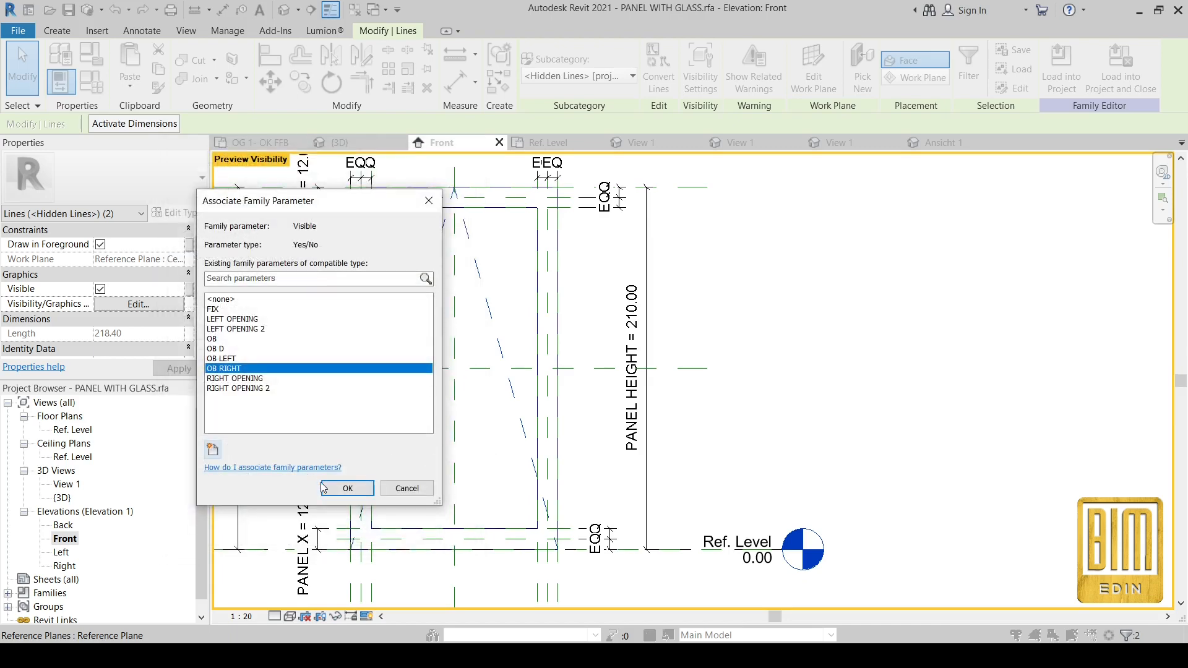
click(347, 488)
Turn off the OB RIGHT parameter in the family types and apply the change.
click(455, 424)
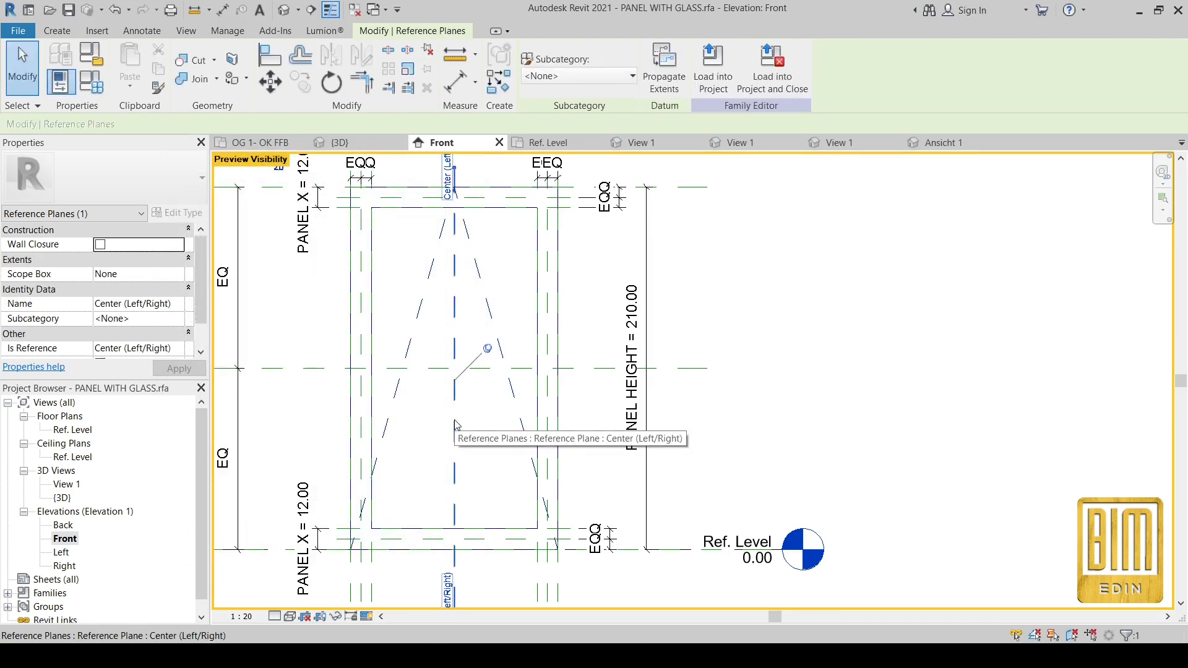
click(731, 307)
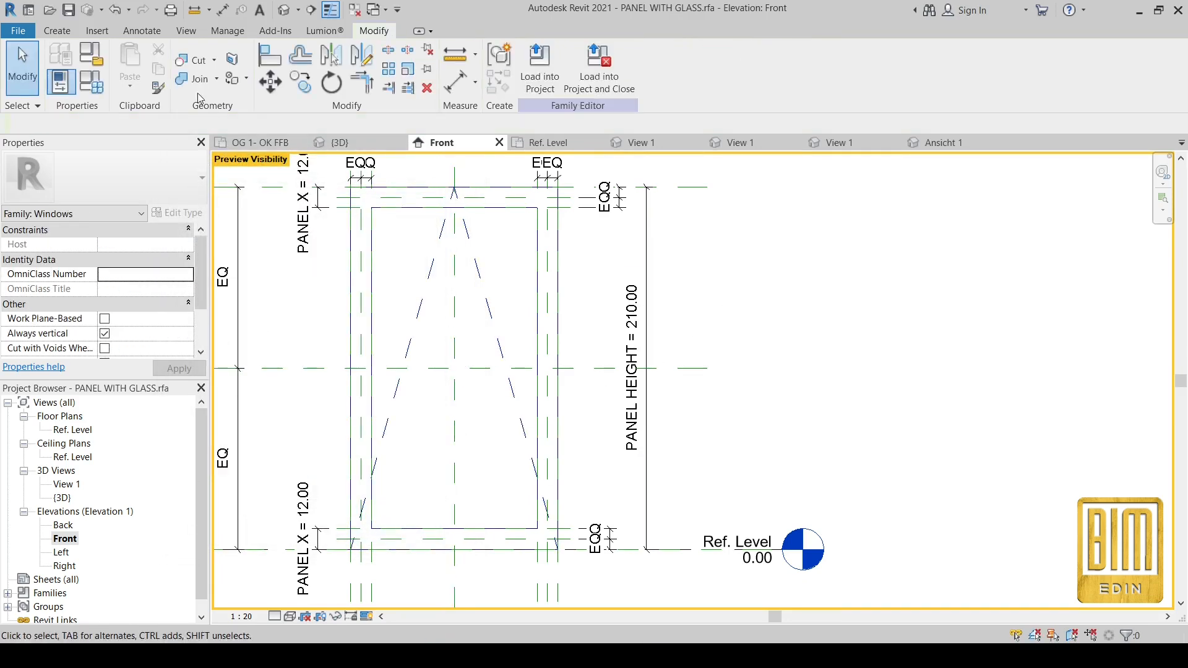
click(91, 81)
scroll(166, 320, down, 5)
click(167, 294)
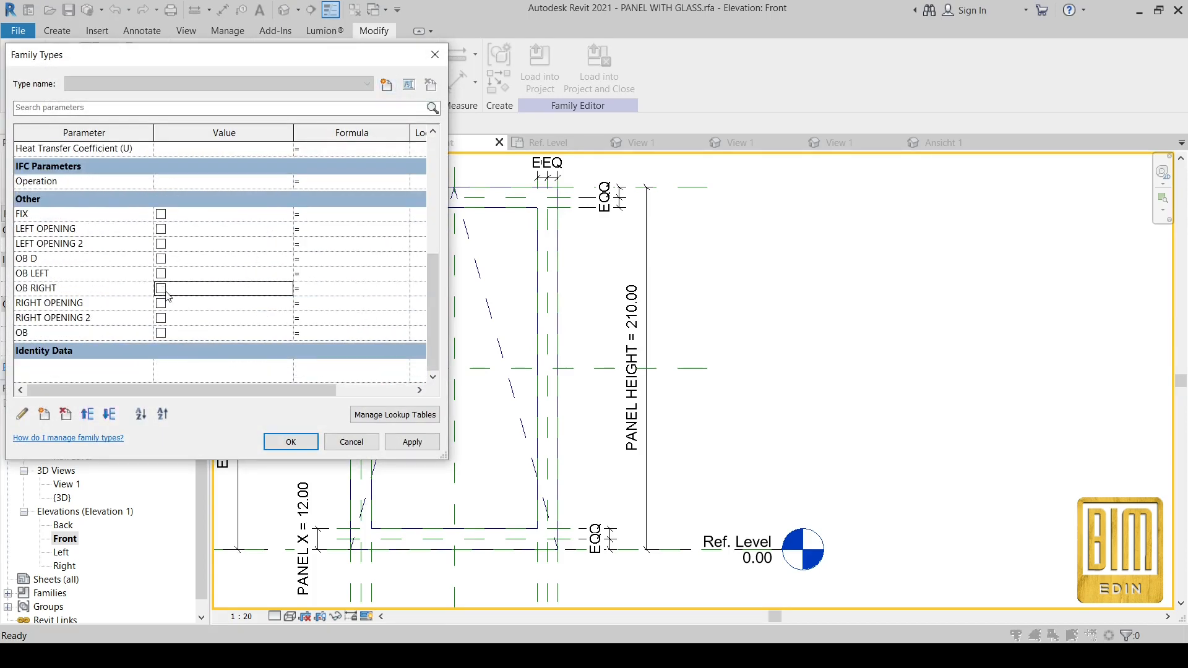
click(292, 442)
Place a Fensterolive handle where the panel's right stile centreline crosses the mid-height reference plane.
click(66, 29)
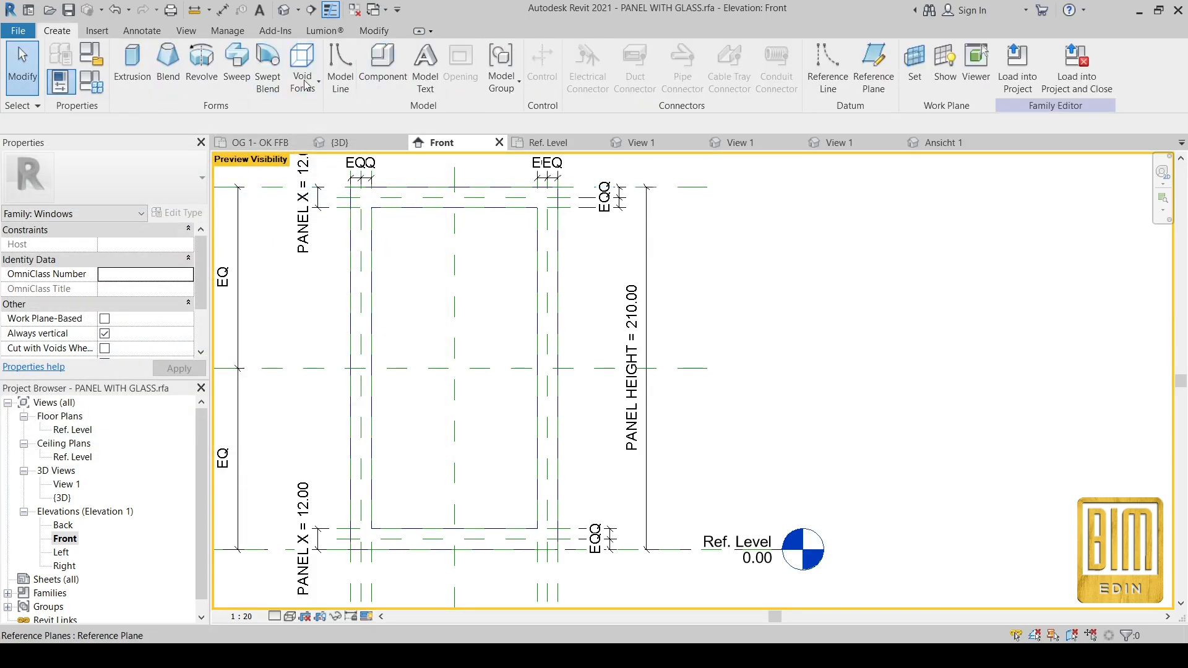
click(383, 73)
scroll(548, 371, up, 5)
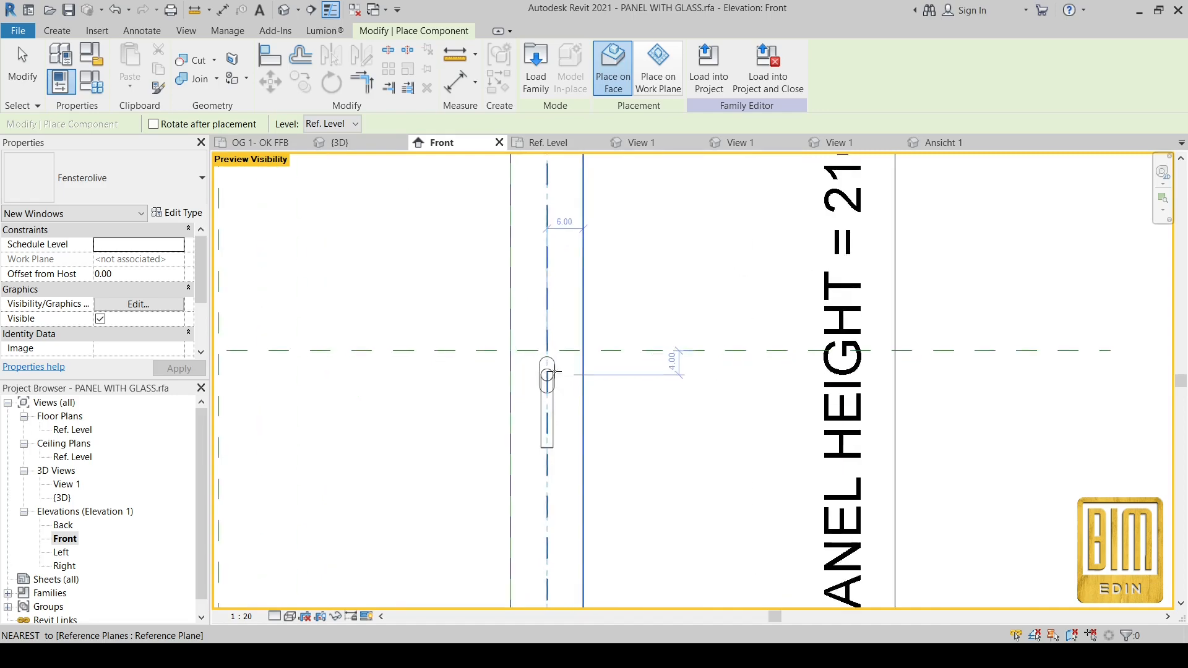
scroll(554, 372, down, 6)
scroll(554, 371, up, 5)
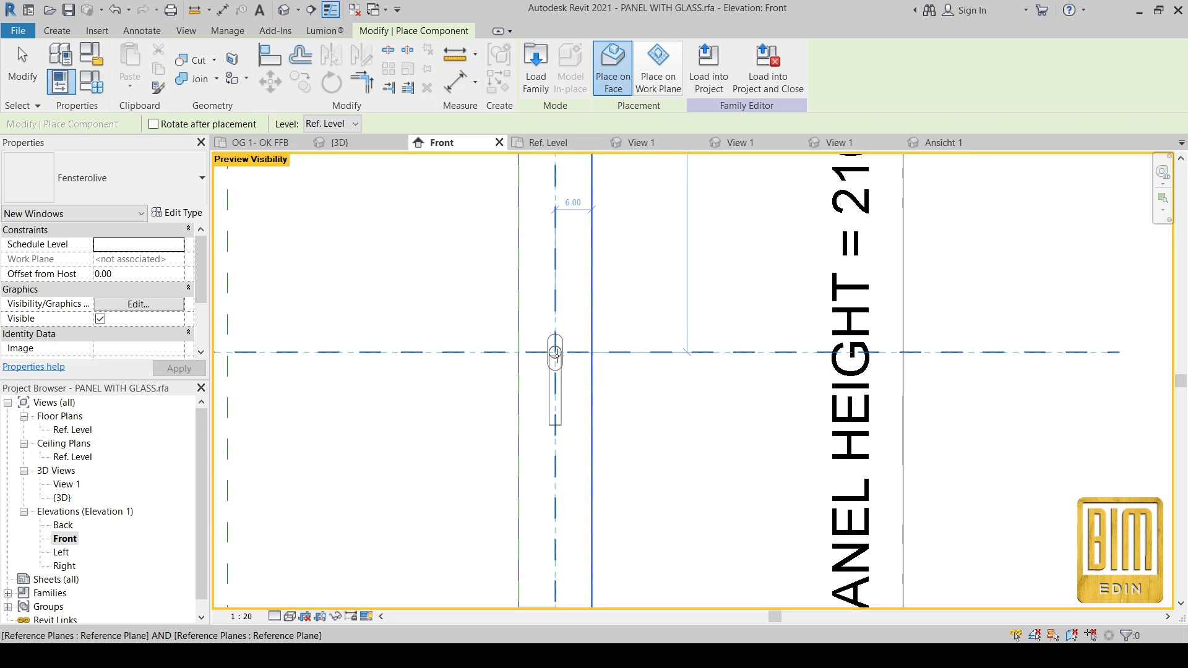
click(555, 353)
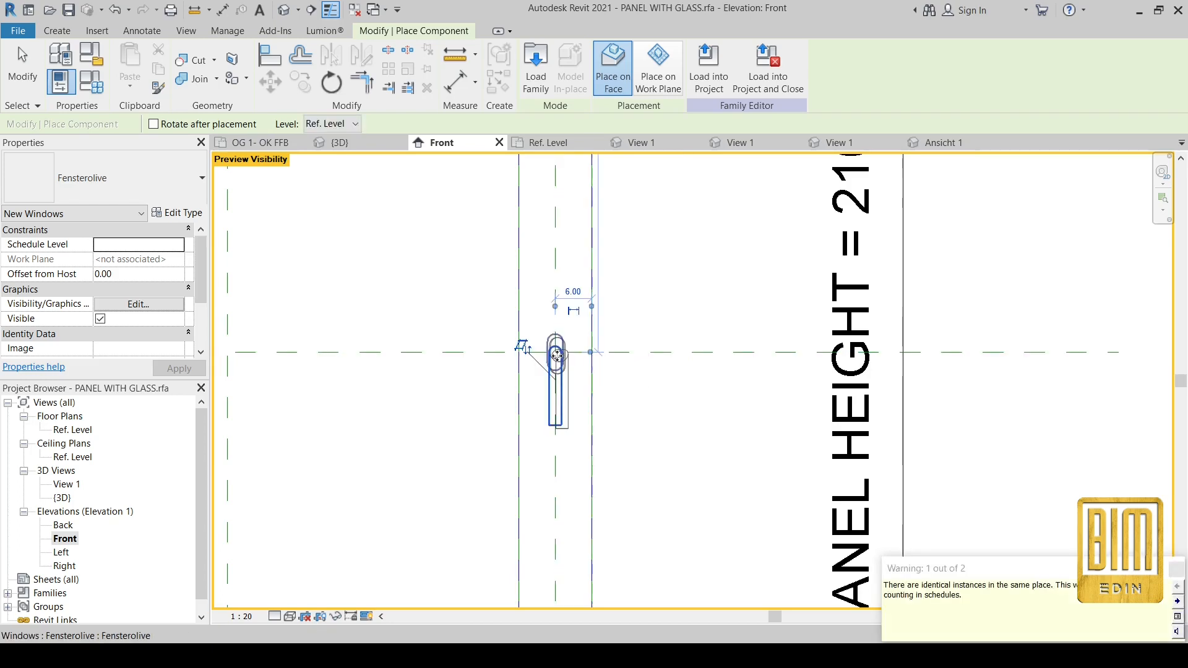
key(Escape)
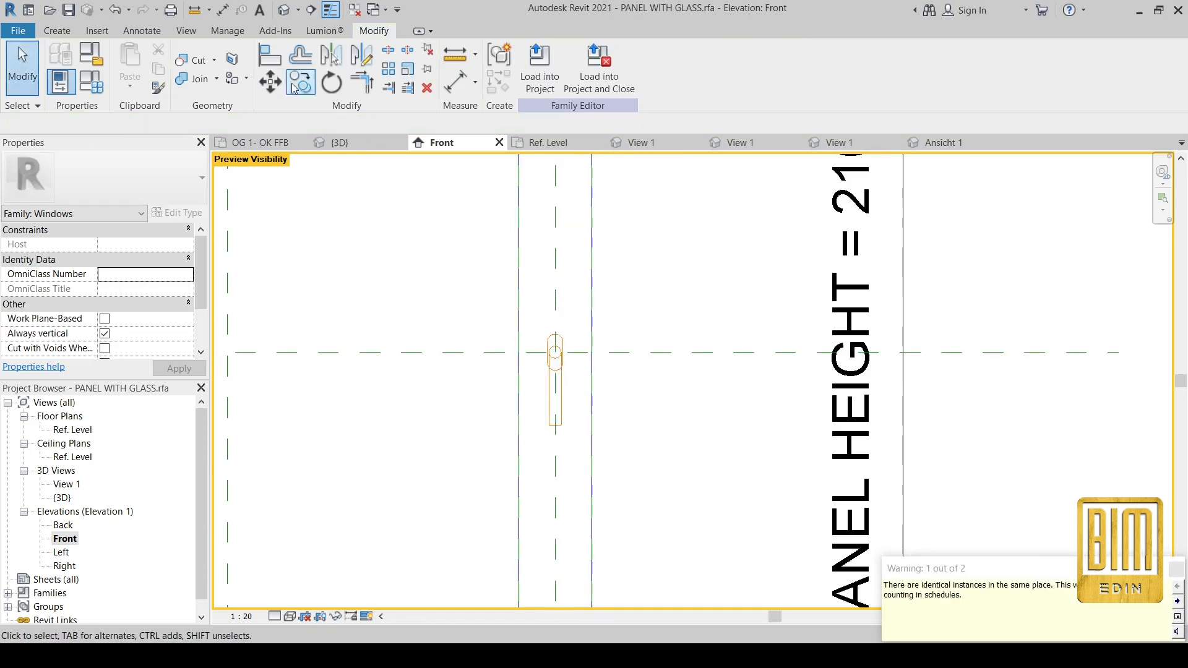
Align the handle to the mid-height reference plane and the right stile centreline, locking both alignments.
click(274, 60)
click(622, 352)
click(559, 354)
click(641, 373)
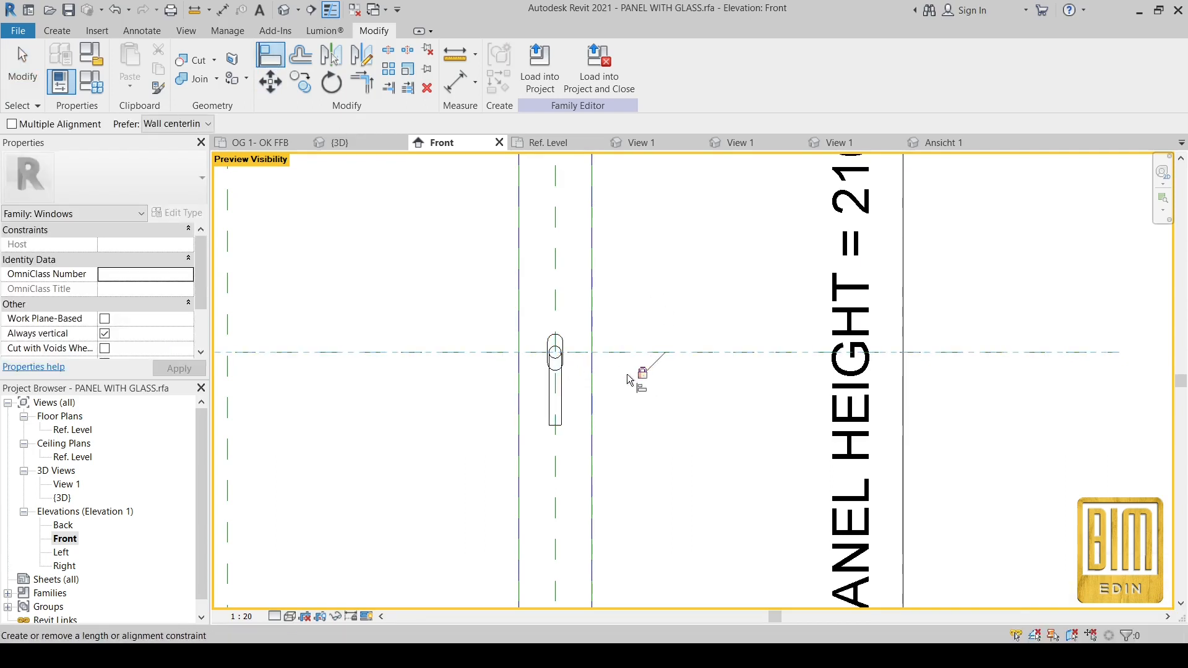
click(507, 357)
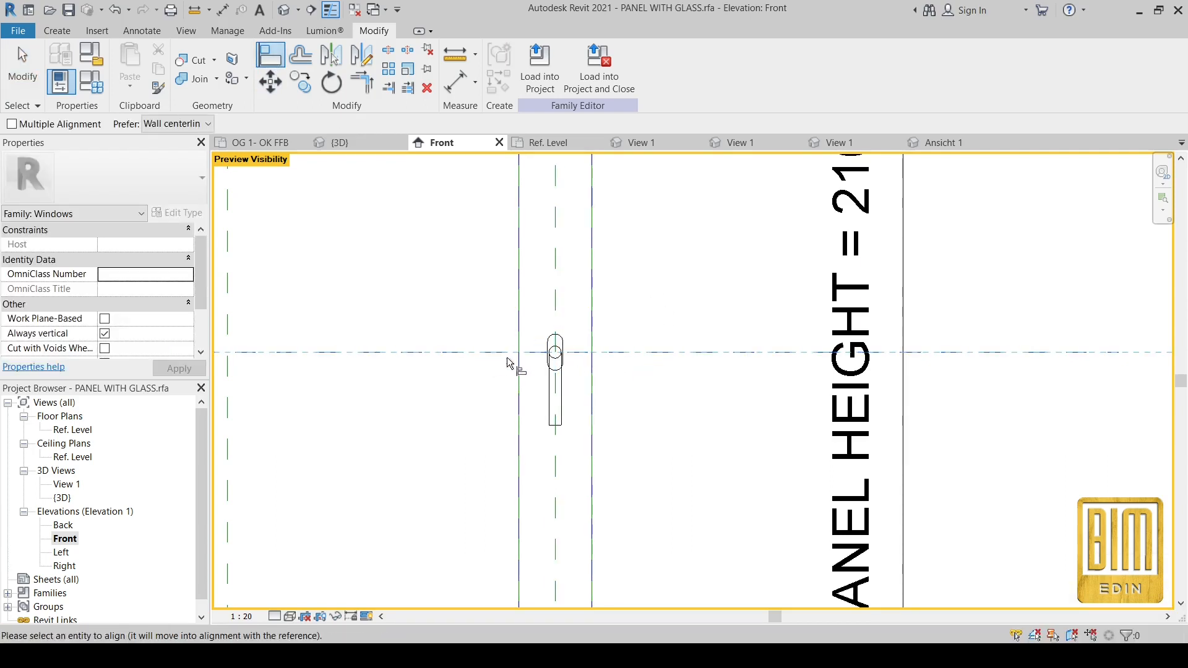
key(Escape)
click(555, 287)
click(559, 355)
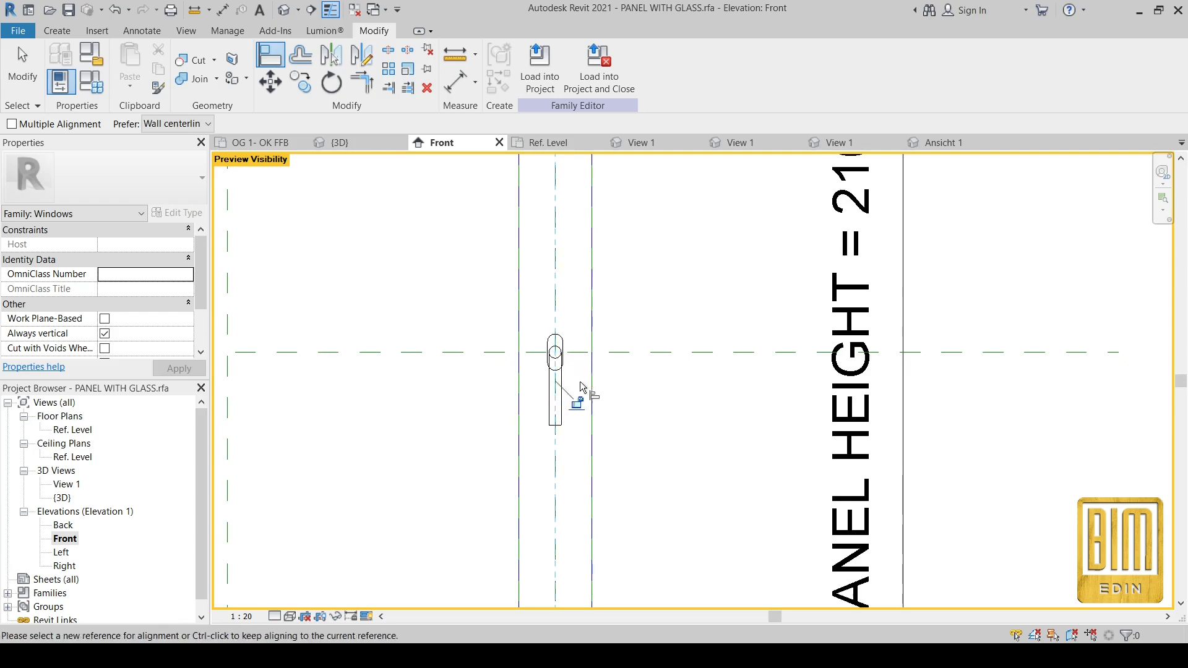
click(23, 68)
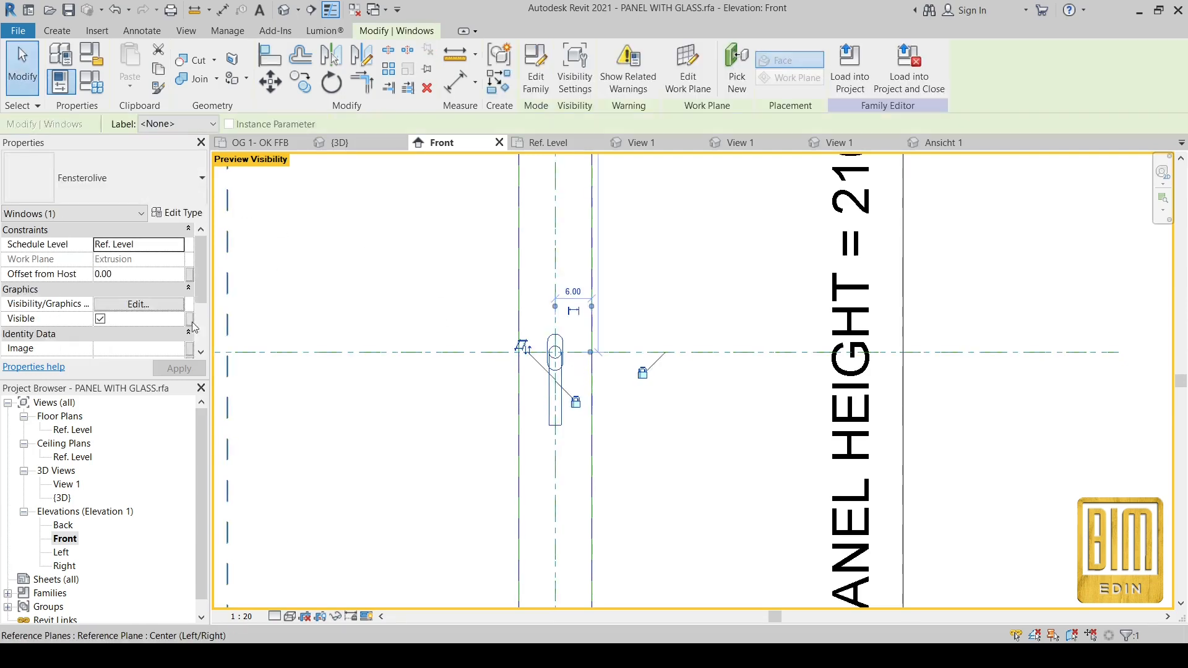
Try associating the right stile handle's Visible property with OB LEFT, and undo the association.
click(189, 319)
click(234, 358)
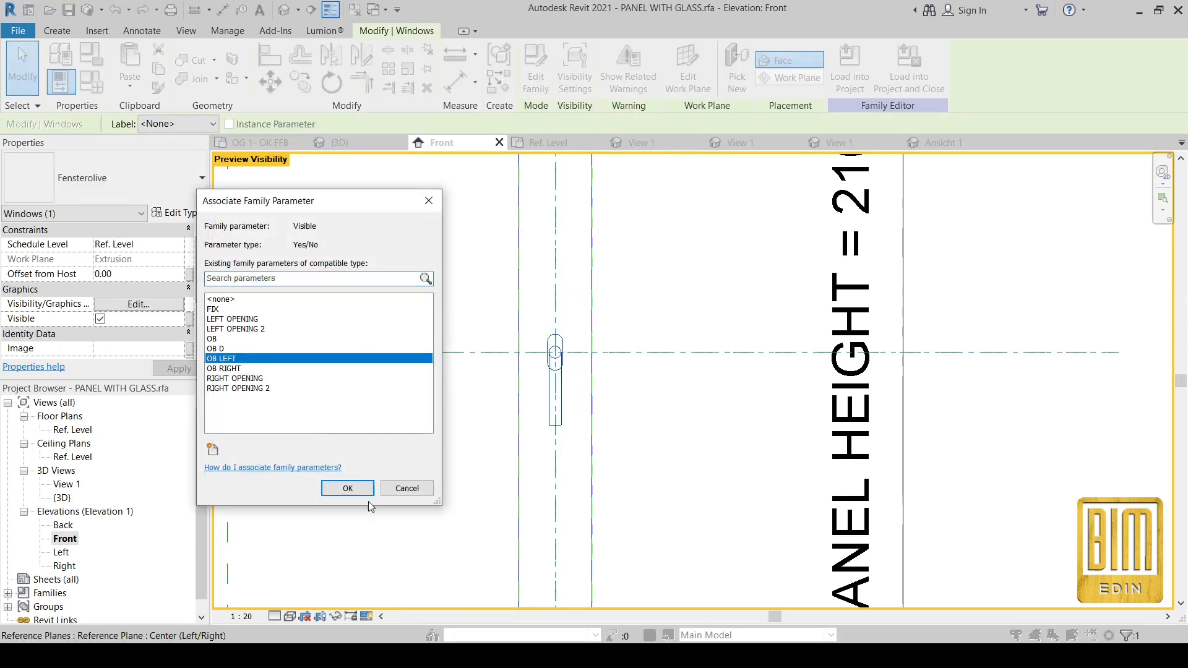
click(349, 488)
scroll(570, 329, down, 4)
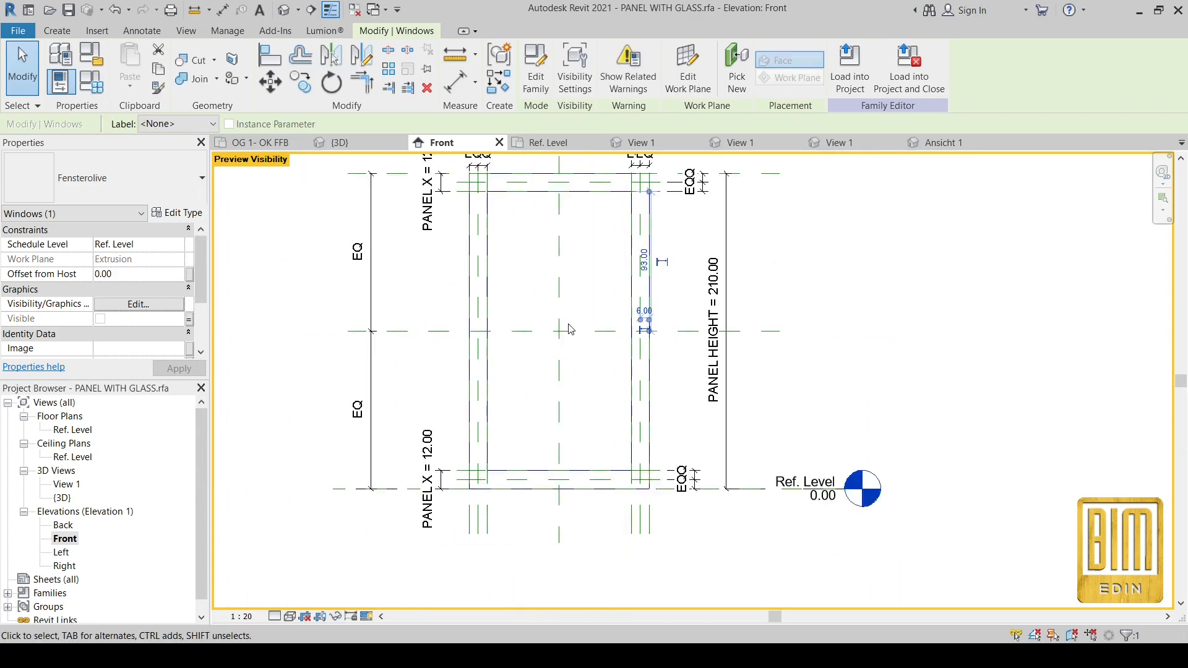
scroll(623, 345, up, 3)
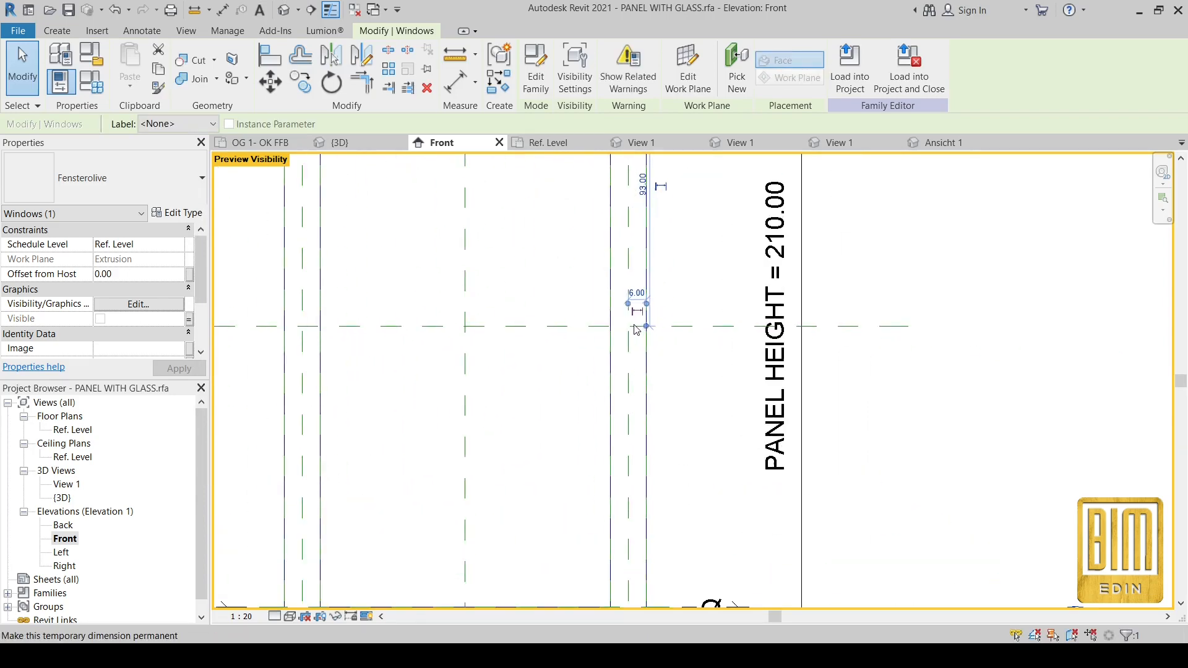
click(115, 10)
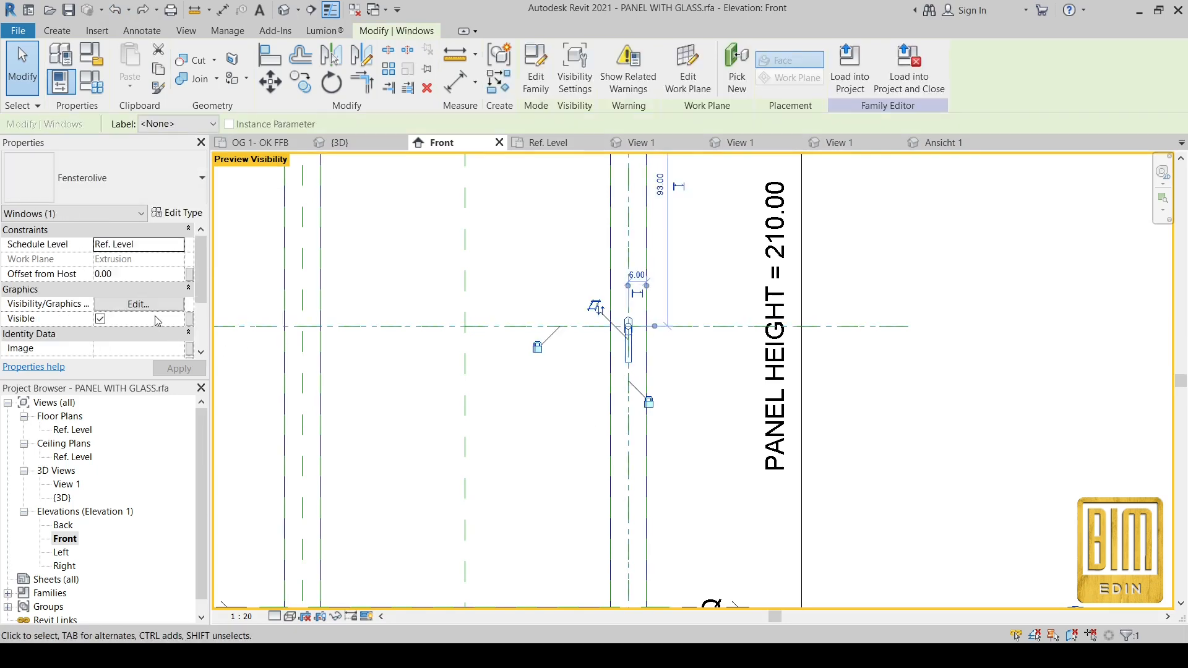
Associate the Visible property of the right stile handle with the OB RIGHT family parameter.
click(190, 323)
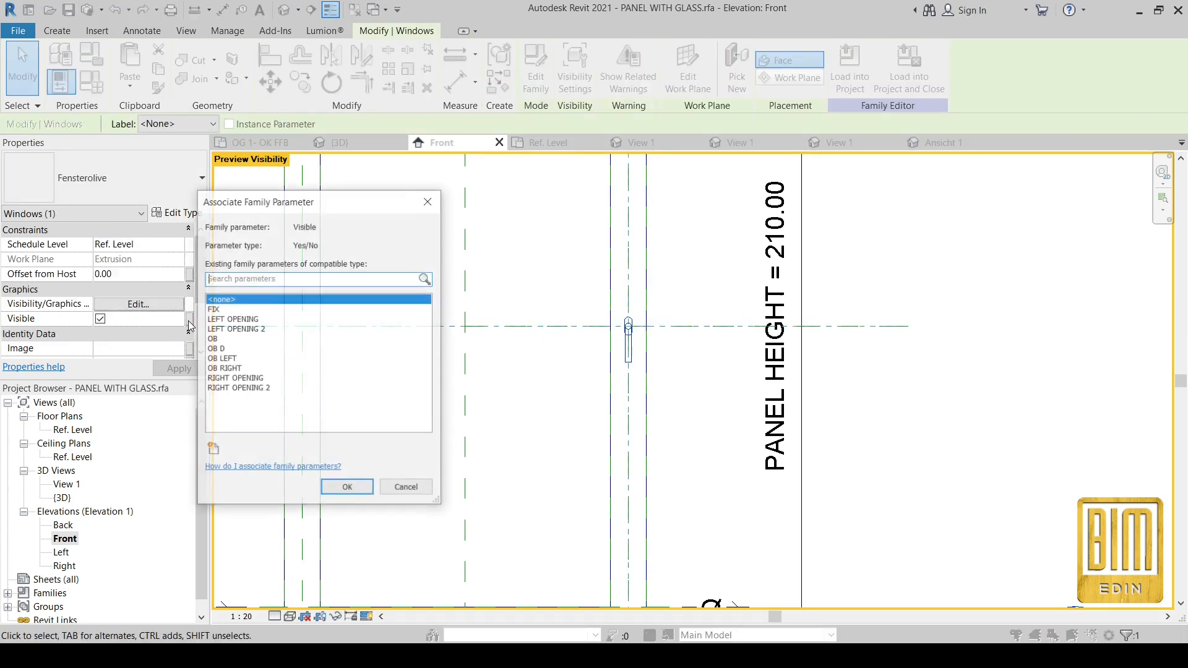
click(260, 366)
click(346, 482)
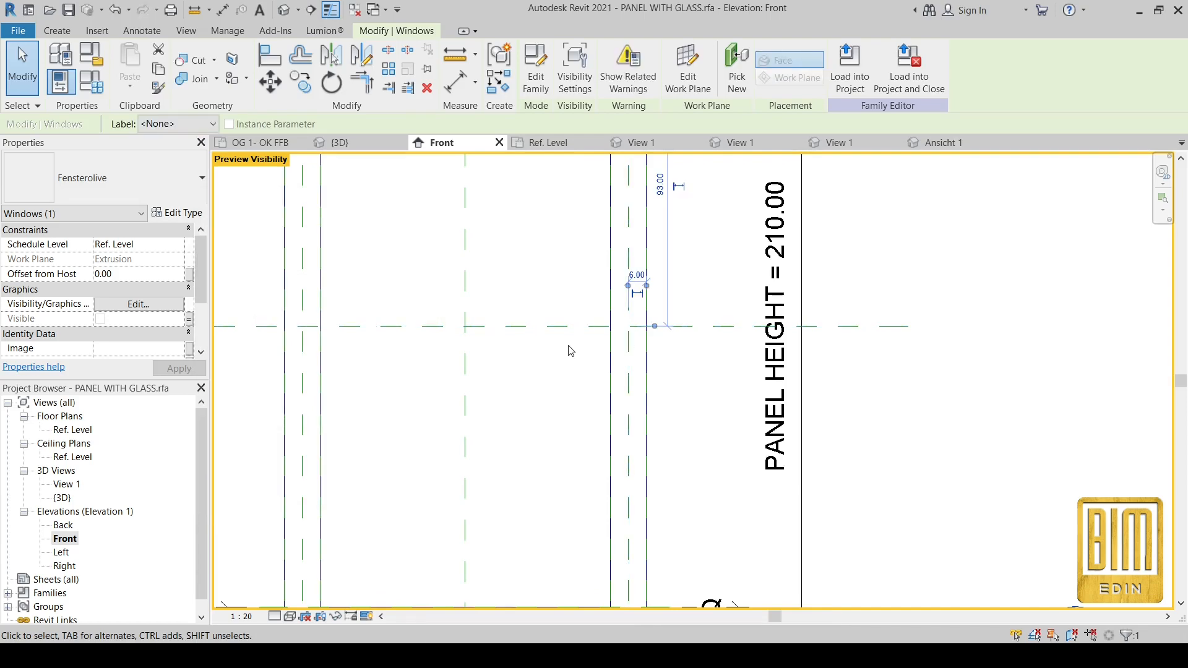
scroll(568, 347, down, 3)
scroll(366, 299, up, 3)
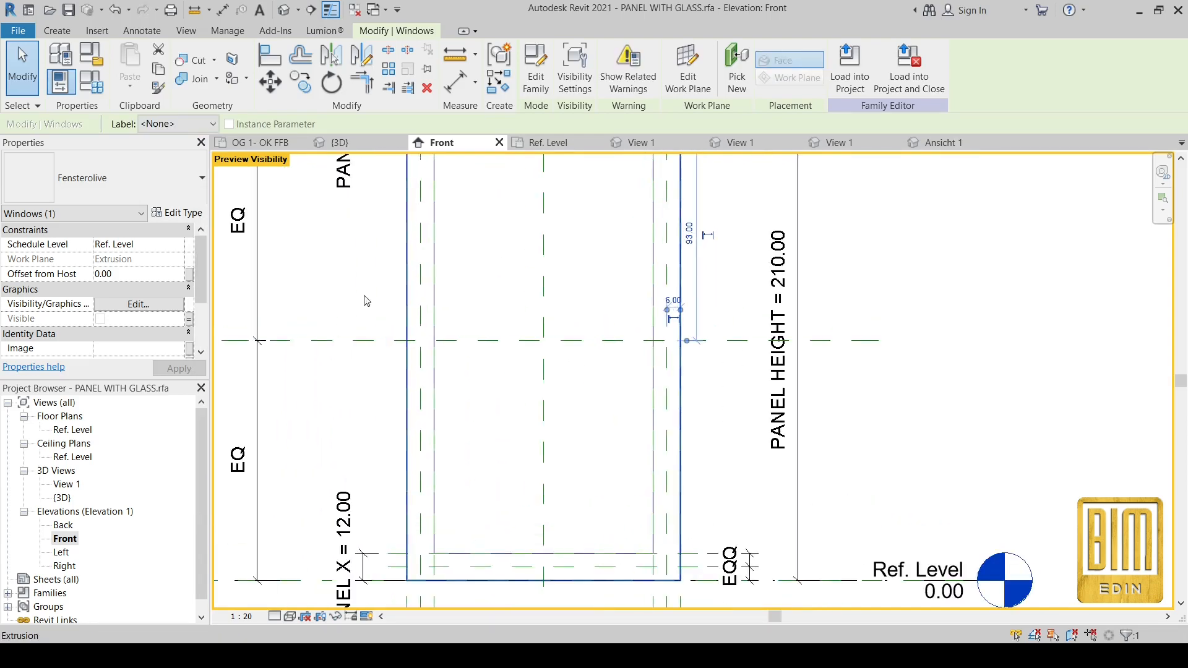
Place another Fensterolive handle on the panel's left stile, about 4.00 below the mid-height reference plane.
click(53, 31)
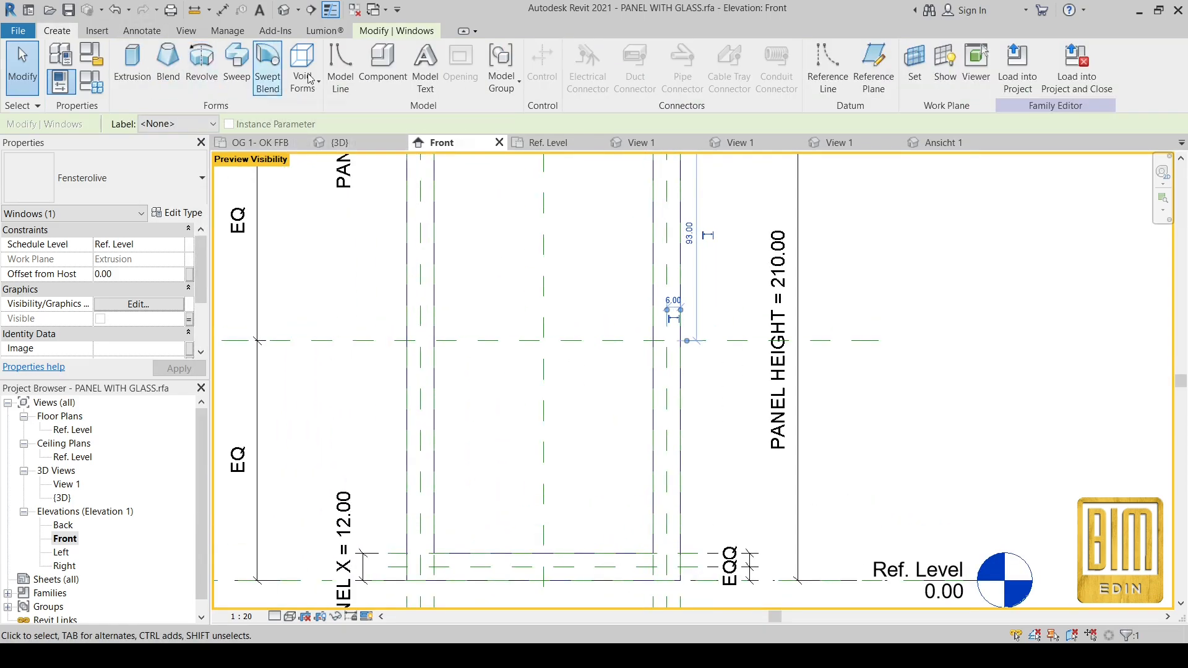
click(385, 72)
scroll(304, 396, up, 2)
click(426, 339)
scroll(426, 339, up, 2)
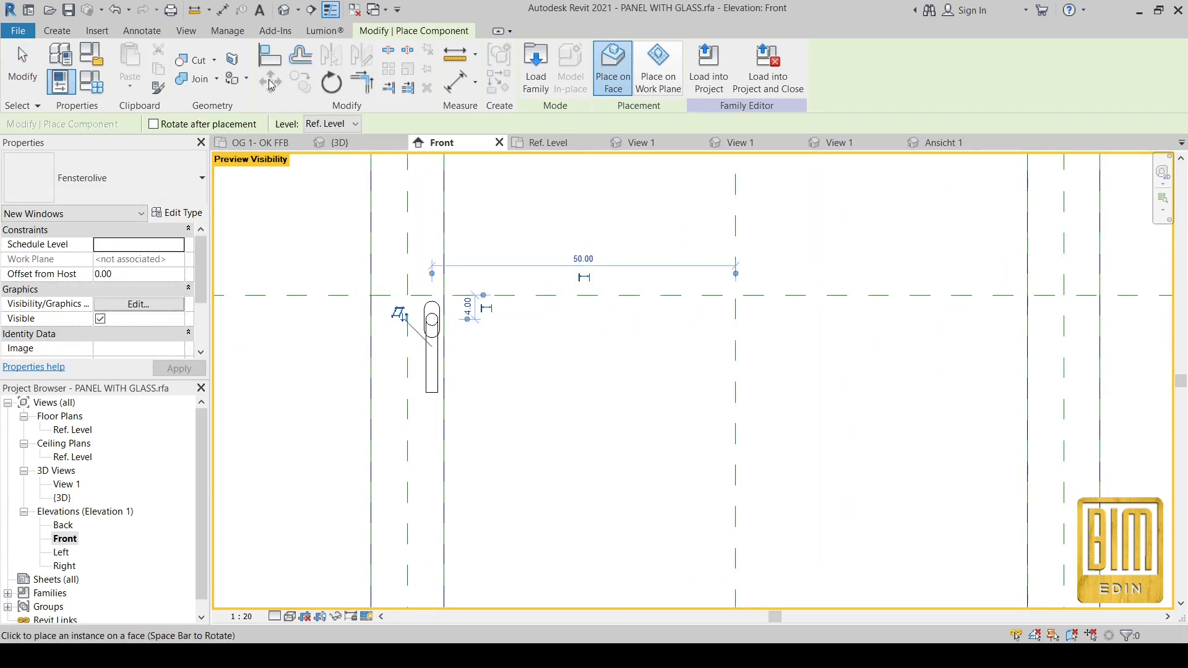
Align the left stile handle to the mid-height reference plane and the left stile centreline, locking both alignments.
key(a)
key(l)
click(433, 323)
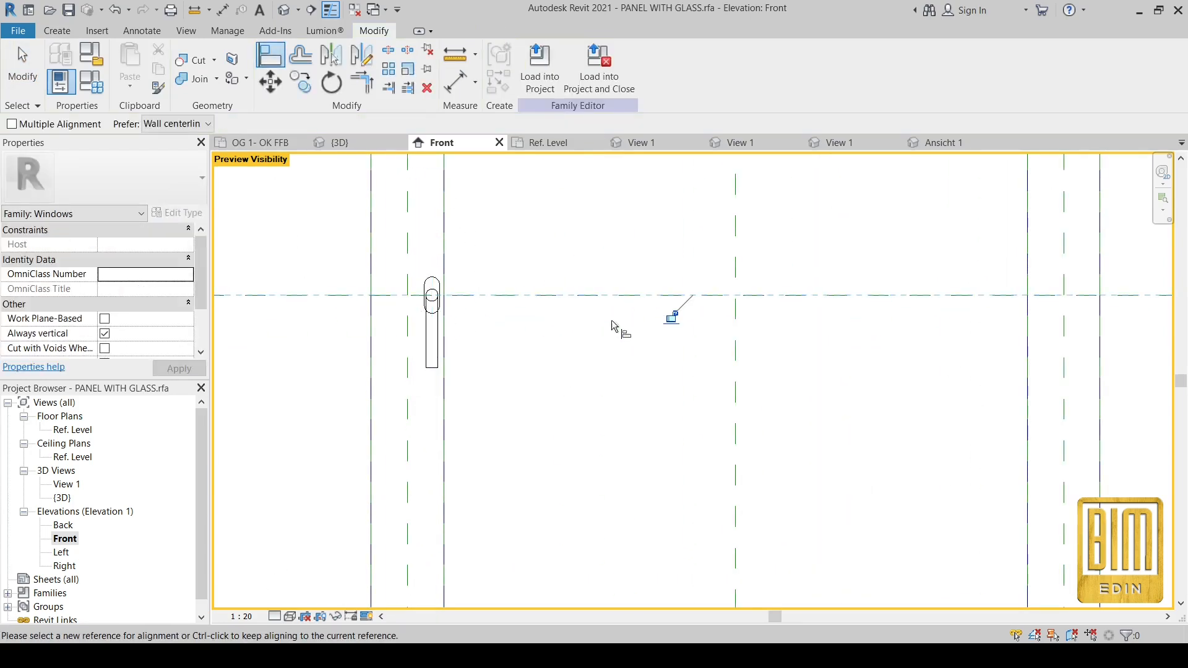
click(408, 239)
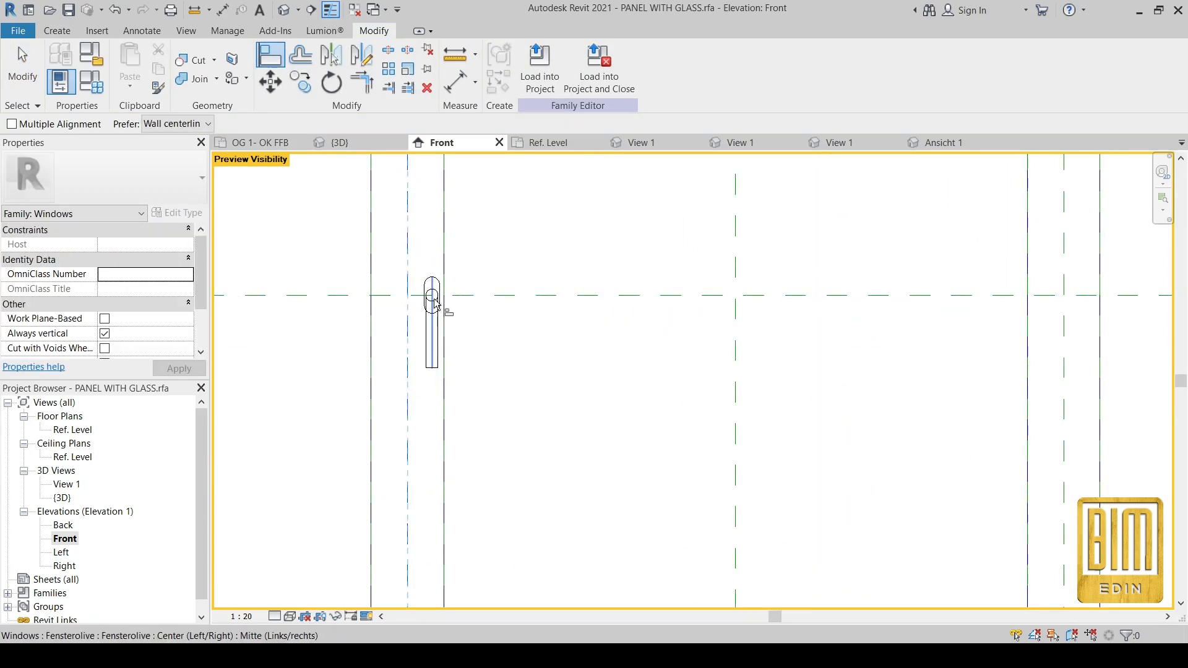
click(433, 302)
scroll(455, 379, down, 1)
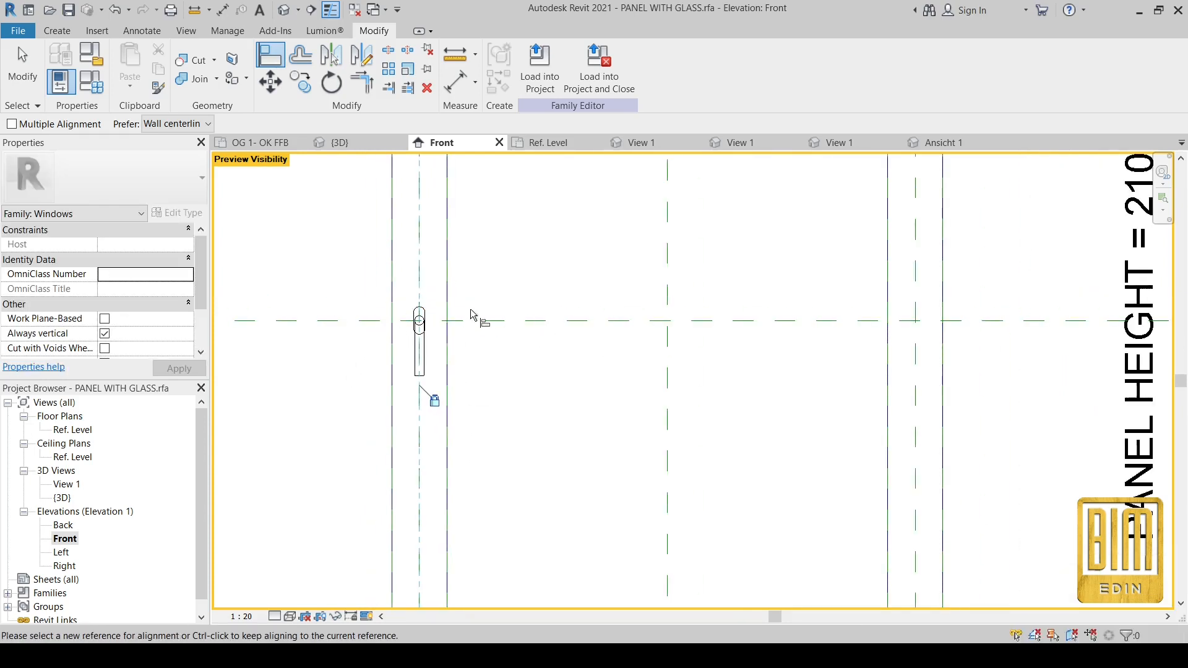
scroll(458, 317, up, 1)
key(Escape)
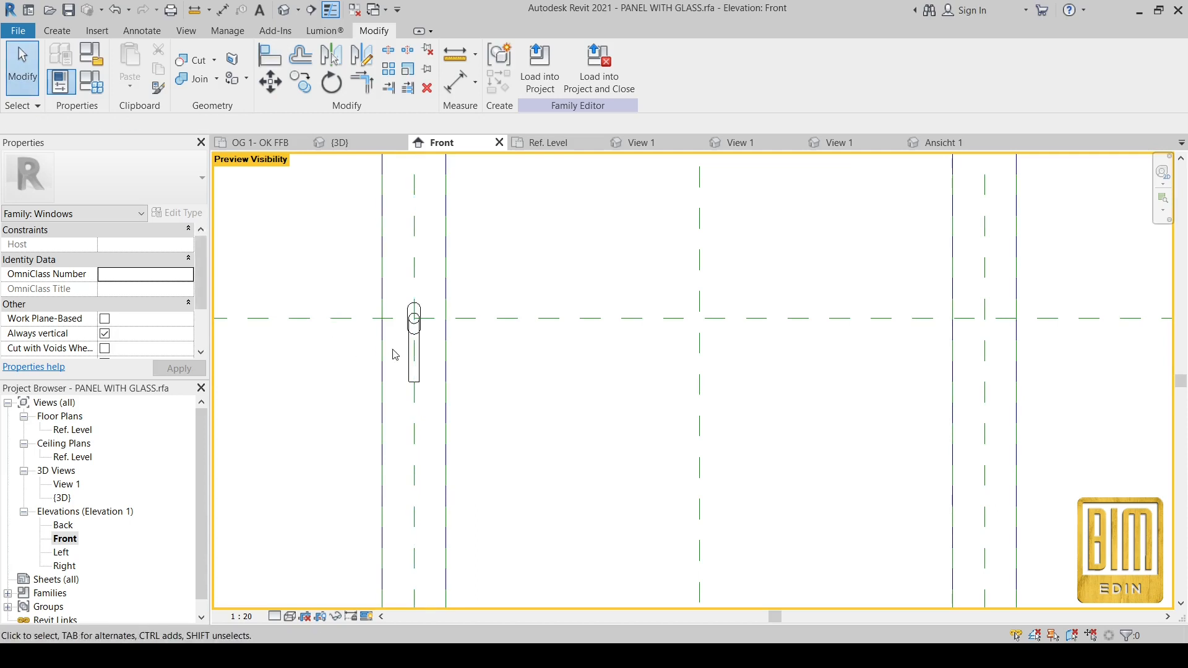
click(415, 361)
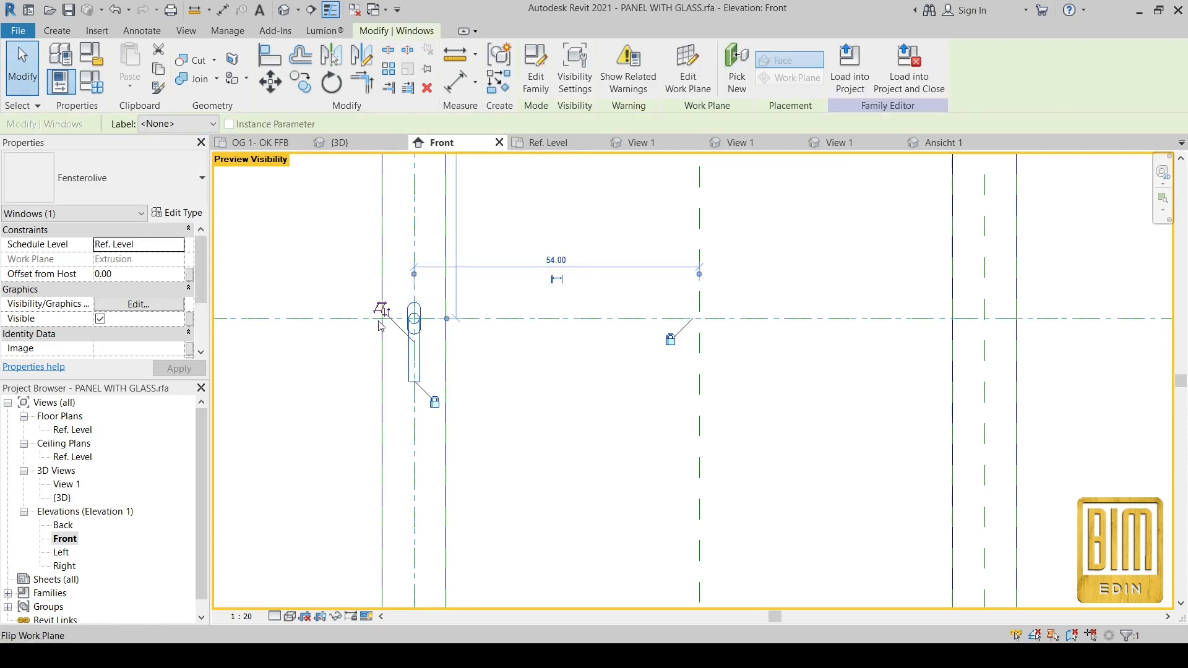
key(a)
key(l)
scroll(412, 318, up, 1)
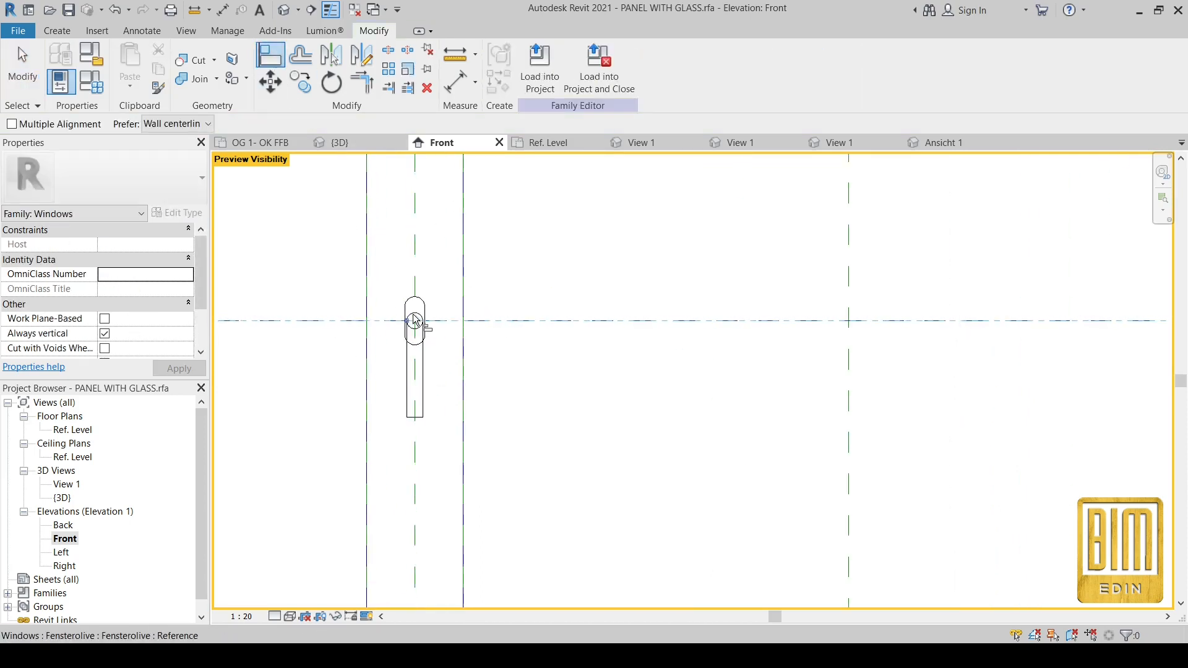
click(415, 316)
key(Escape)
key(Escape)
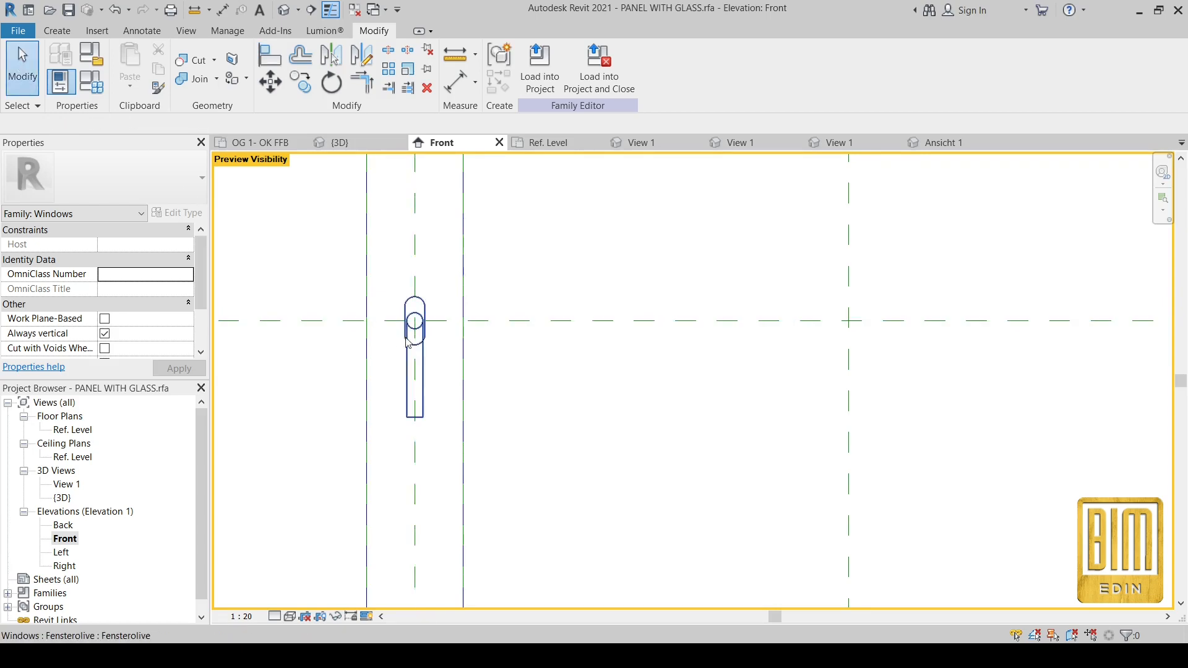
Associate the Visible property of the left stile handle with the OB LEFT family parameter.
click(405, 339)
click(188, 318)
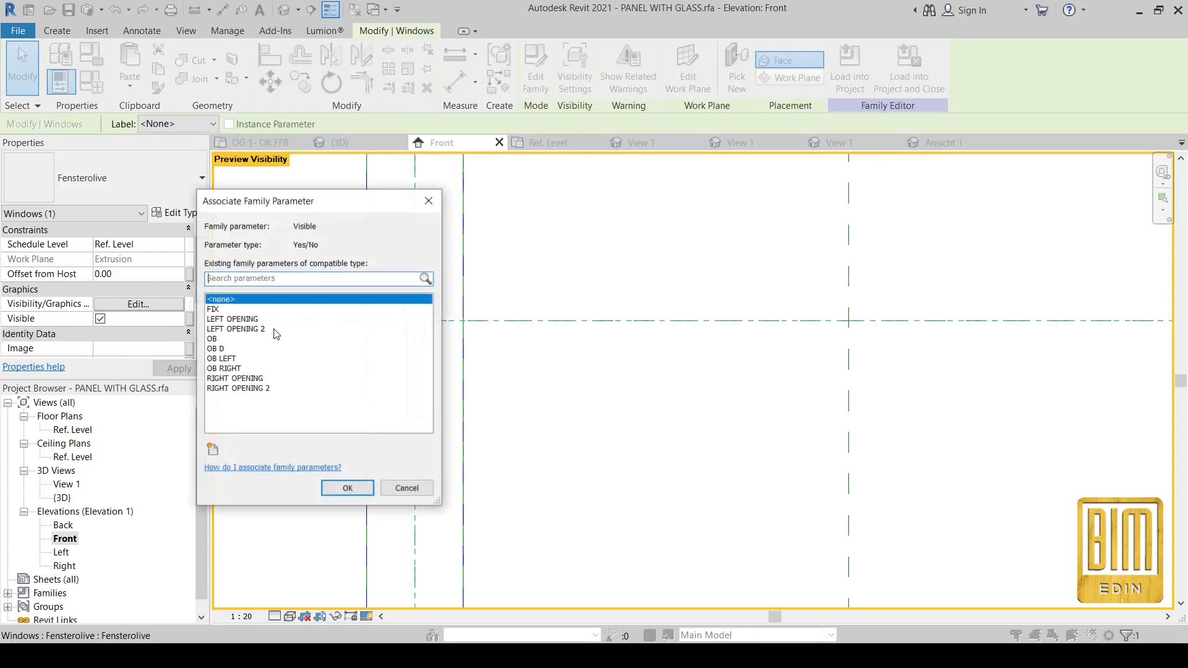
click(250, 362)
click(347, 489)
Turn off preview visibility in the Front elevation and save the family.
scroll(518, 366, down, 5)
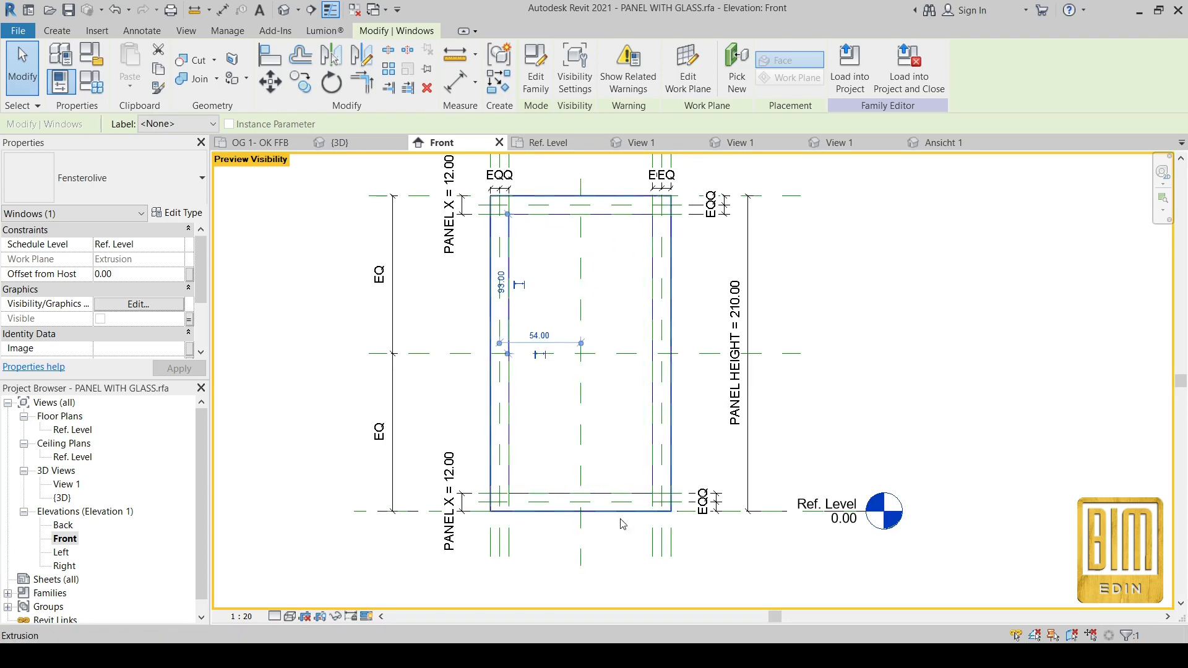
click(374, 614)
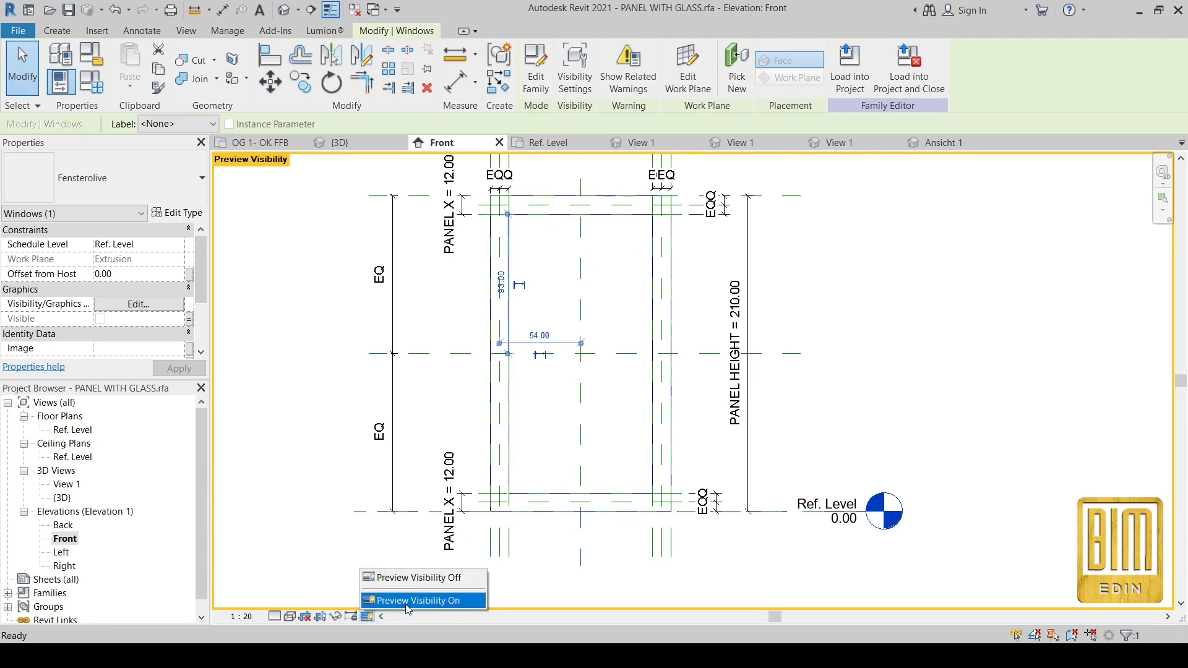
click(402, 578)
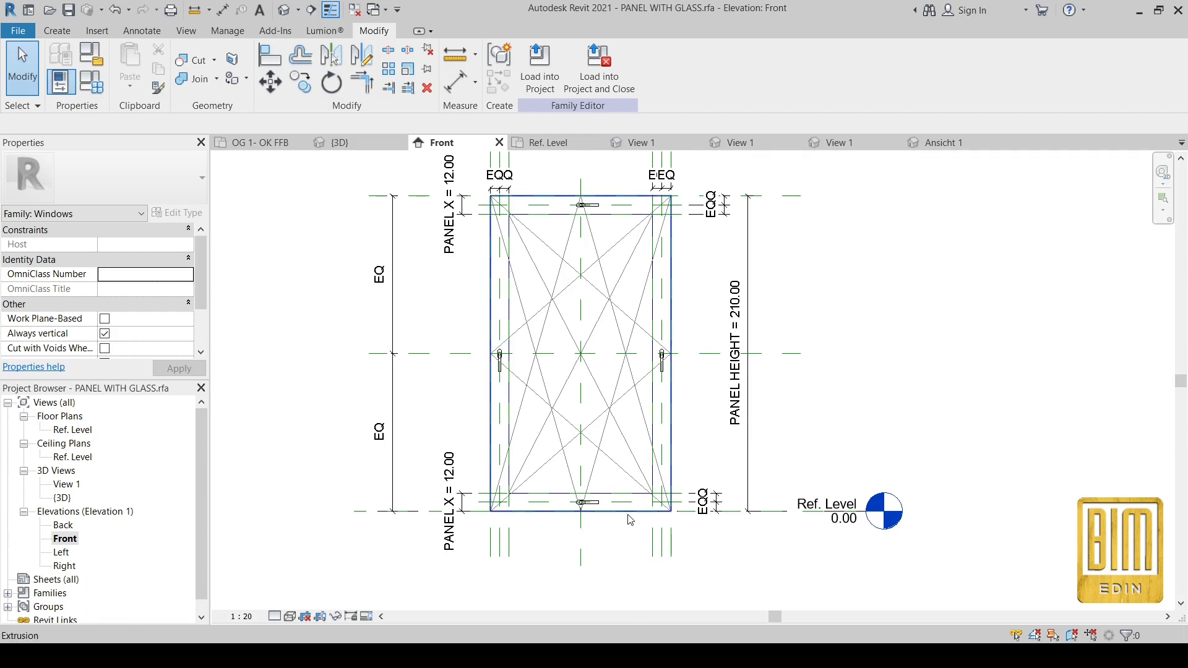
scroll(629, 517, down, 1)
click(71, 18)
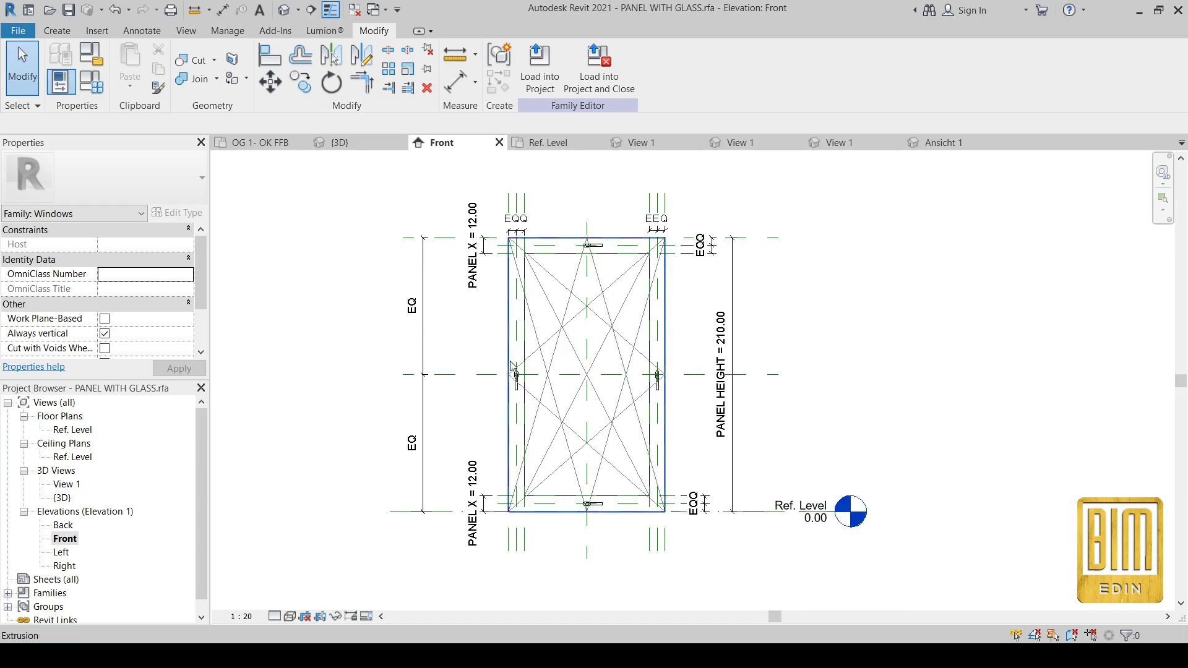
Open the family types and move the RIGHT OPENING parameter to the top of the Other group.
scroll(658, 376, up, 3)
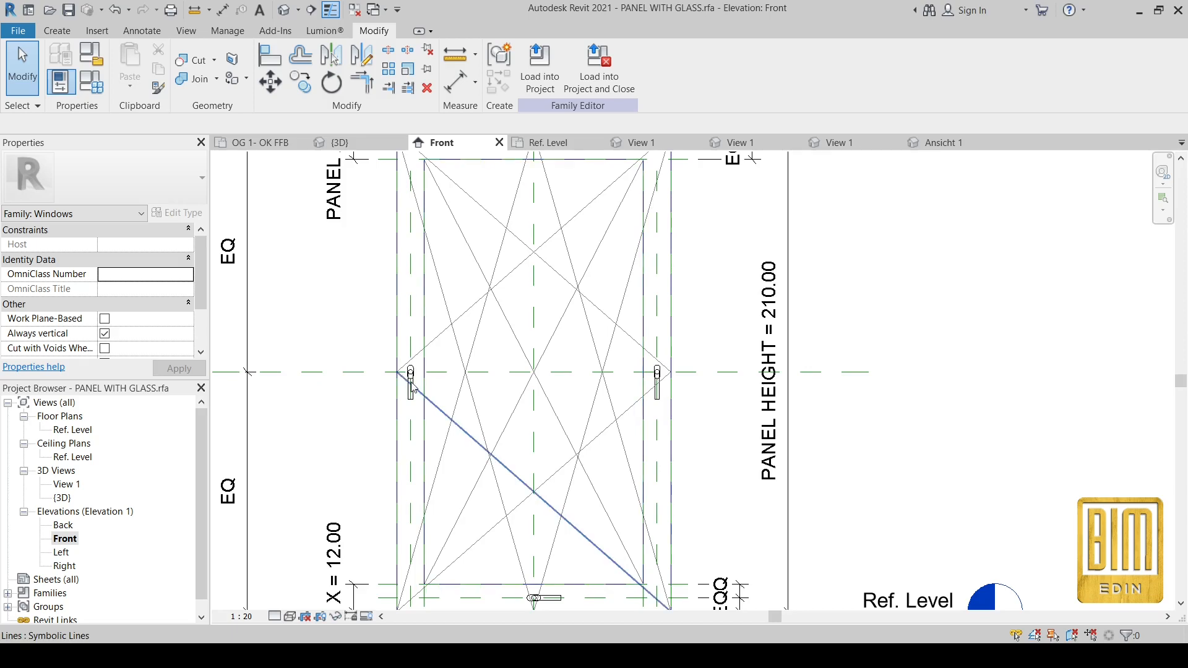
scroll(492, 394, down, 2)
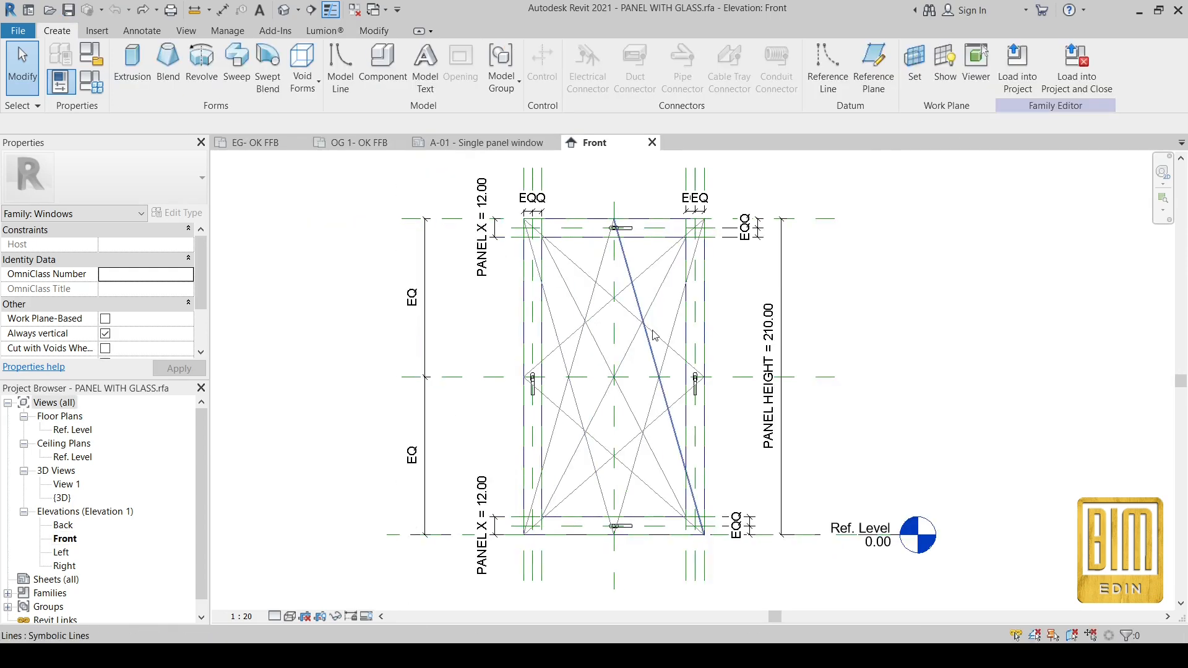
click(92, 87)
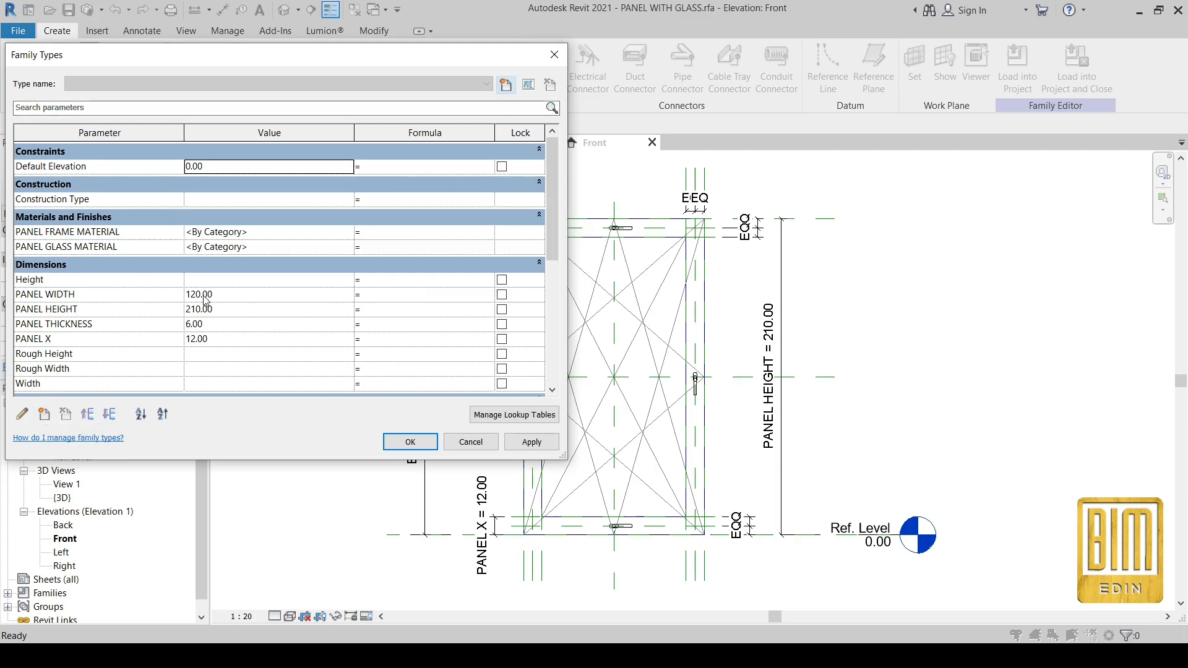
scroll(141, 330, down, 5)
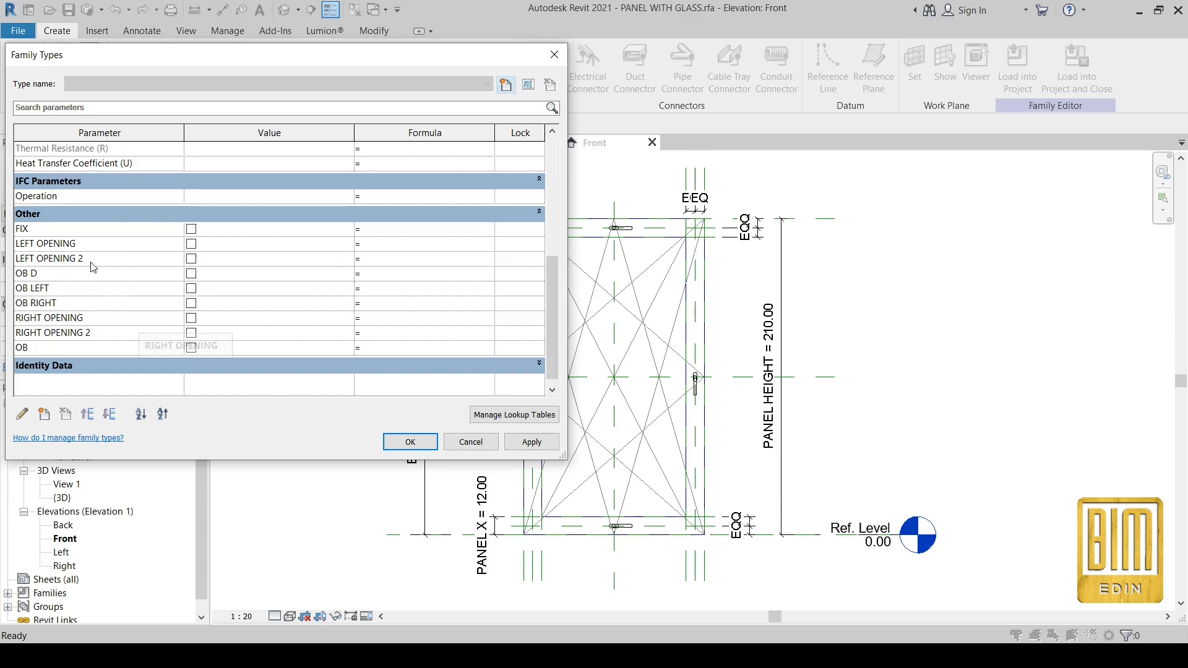
click(63, 319)
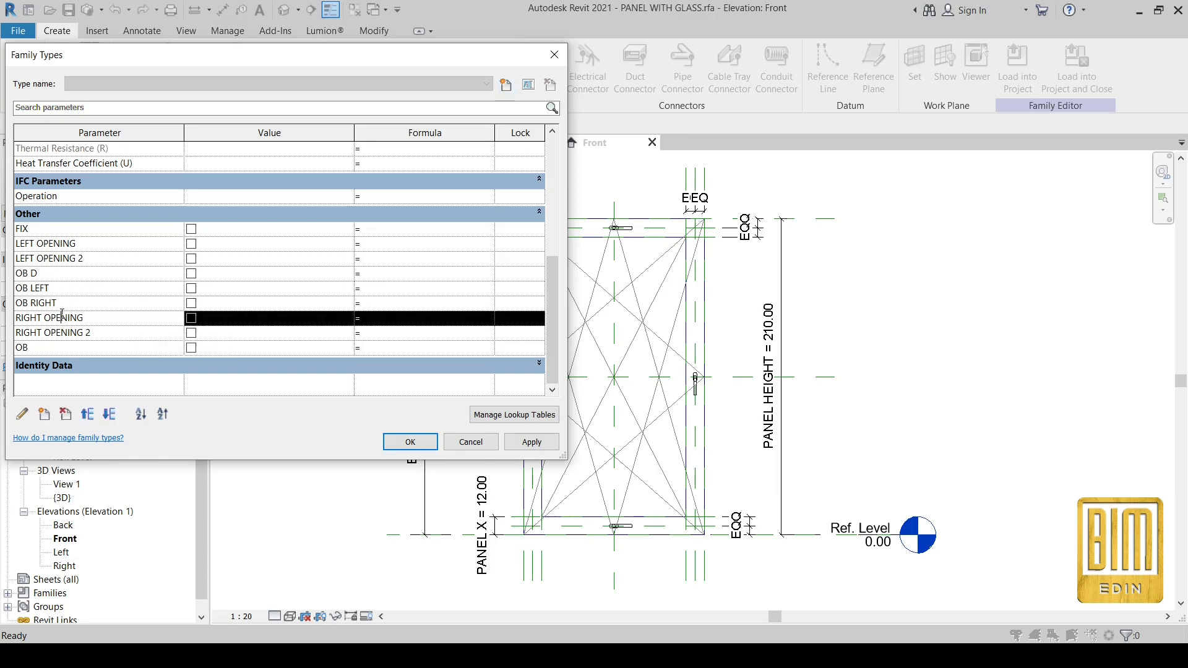
click(88, 416)
click(89, 416)
click(89, 415)
click(90, 418)
click(89, 416)
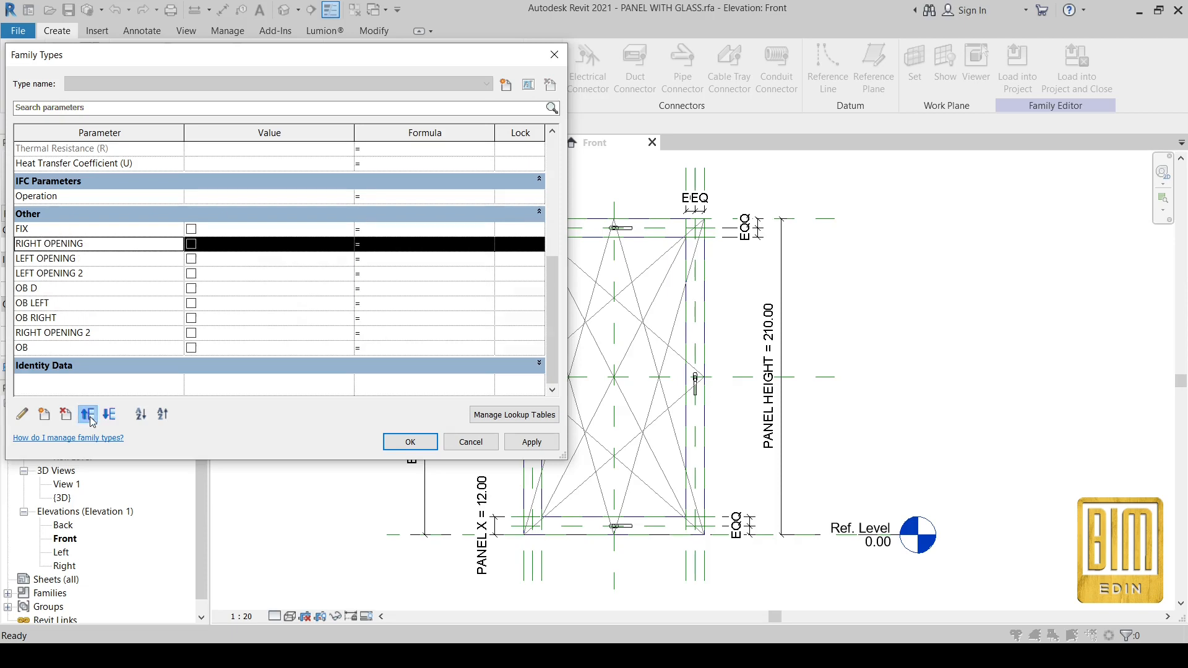
click(88, 416)
Move the RIGHT OPENING 2 parameter up to directly below RIGHT OPENING.
click(84, 337)
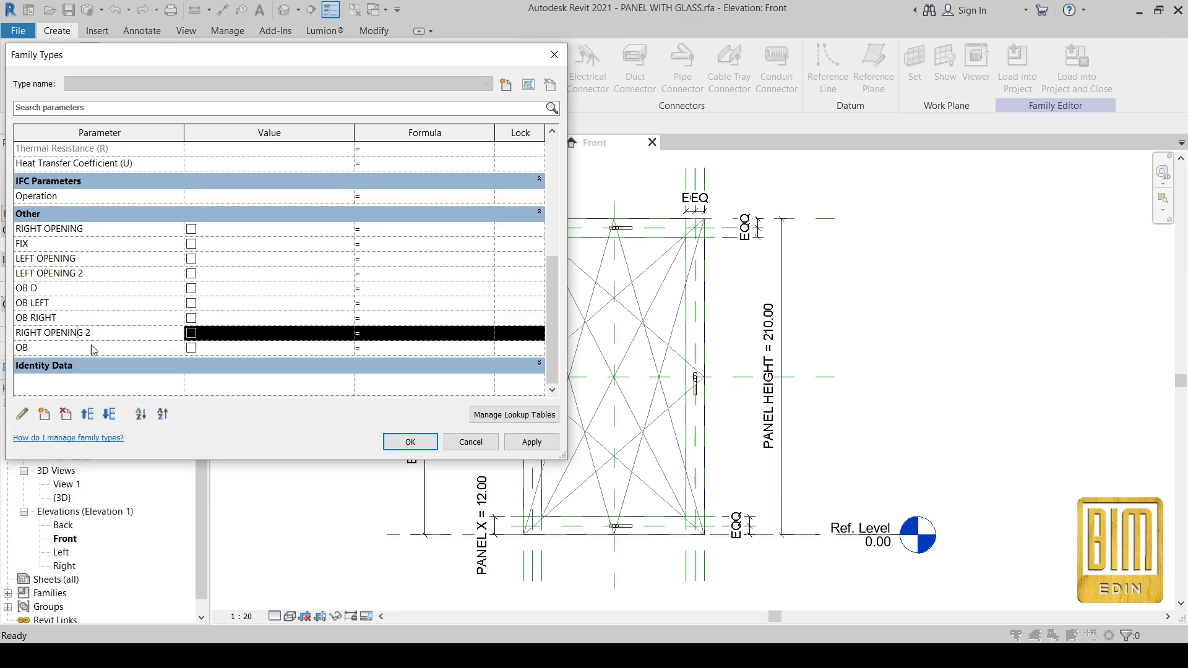
click(88, 416)
click(89, 416)
click(90, 417)
click(90, 417)
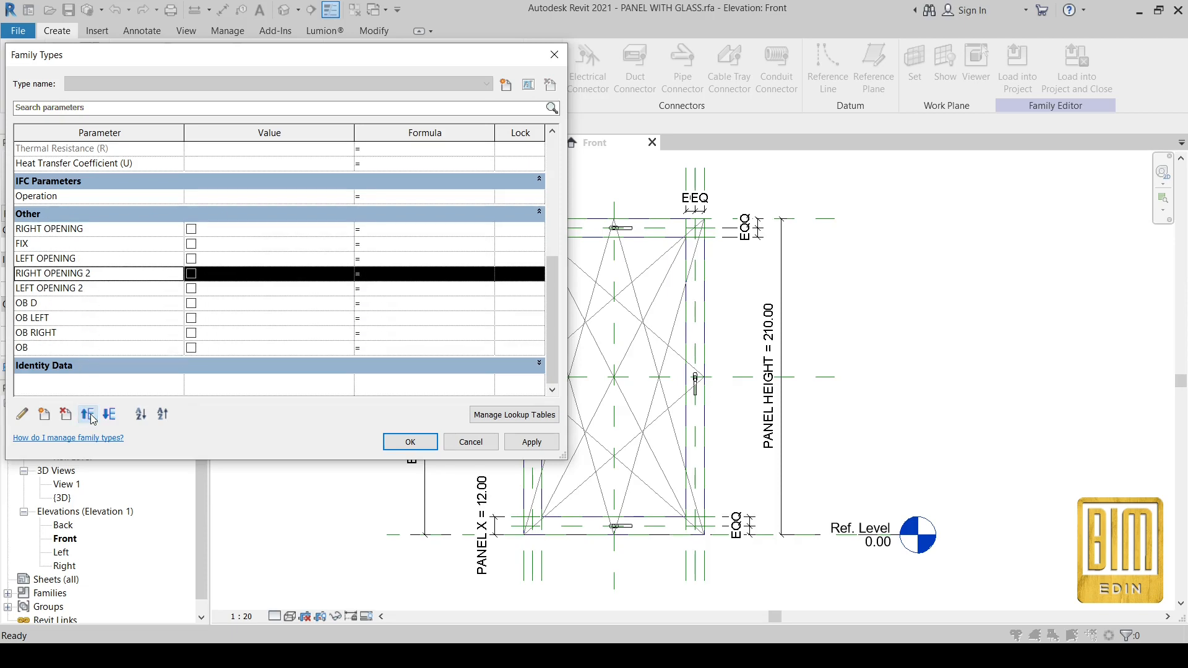
click(90, 417)
click(90, 417)
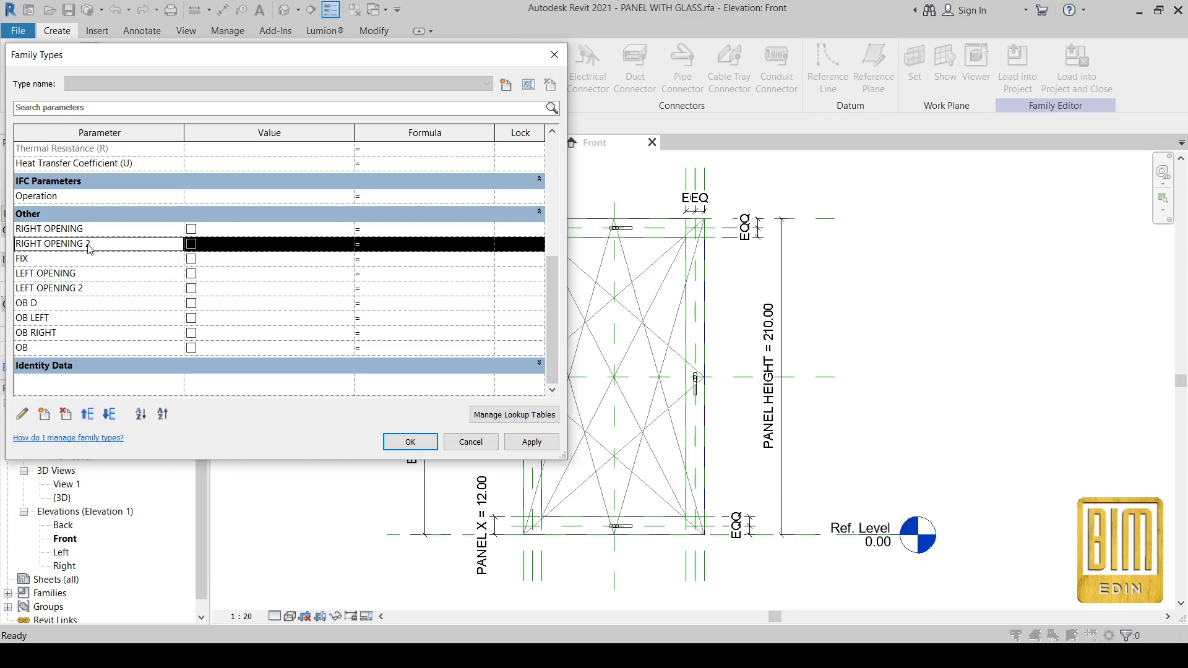
Move the LEFT OPENING and LEFT OPENING 2 parameters up above FIX.
drag(90, 247, 87, 259)
click(87, 277)
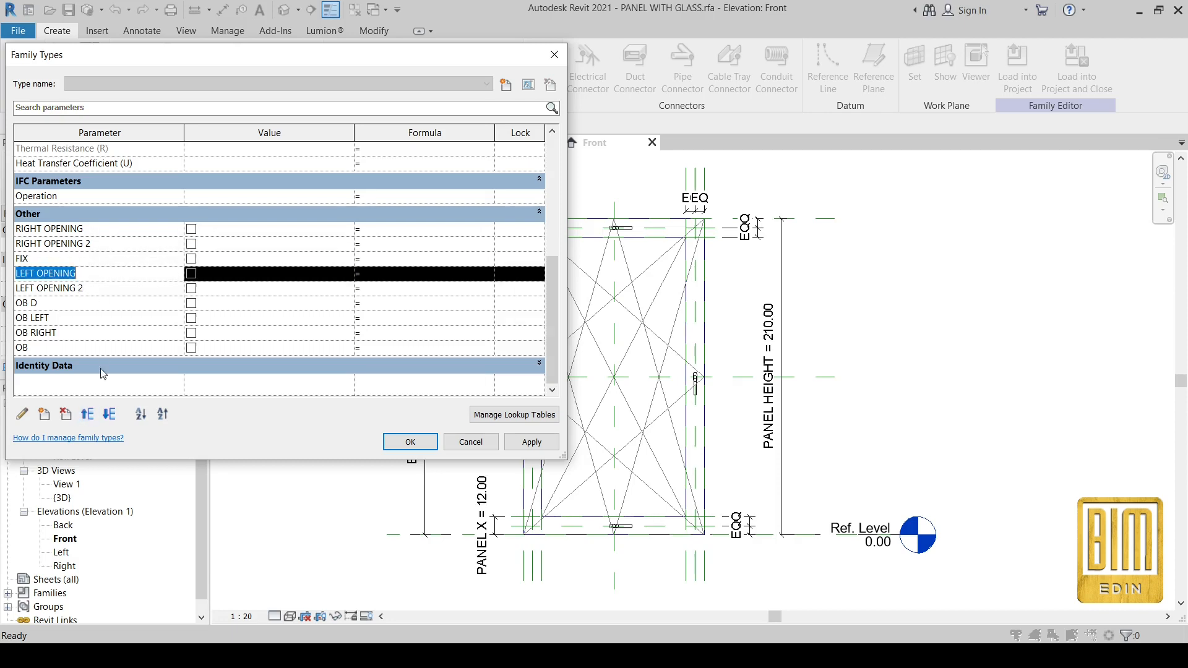
click(94, 419)
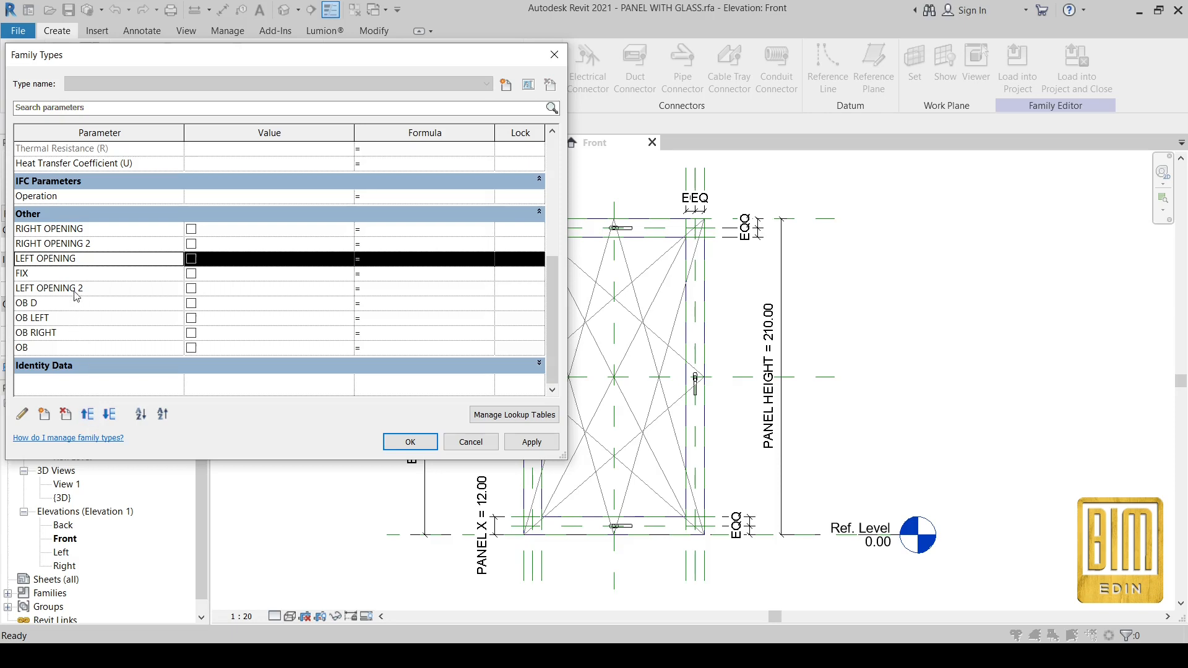
click(74, 288)
click(87, 414)
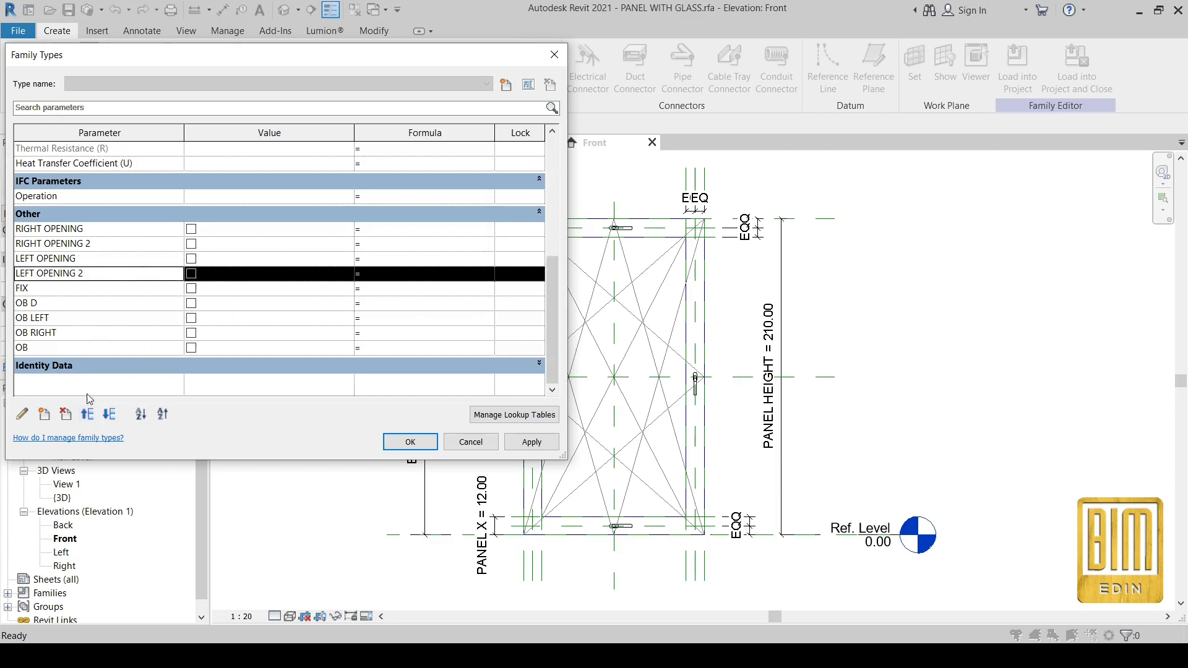
Move the FIX parameter down to the end of the Other group.
click(57, 289)
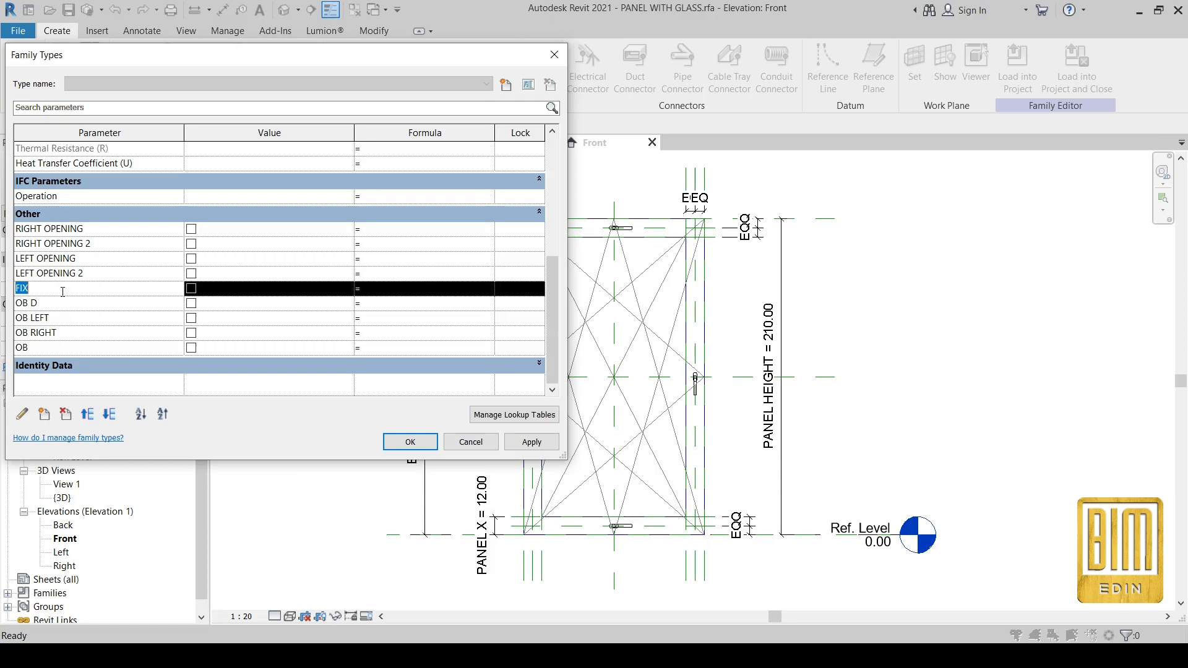
click(109, 414)
click(110, 414)
click(109, 414)
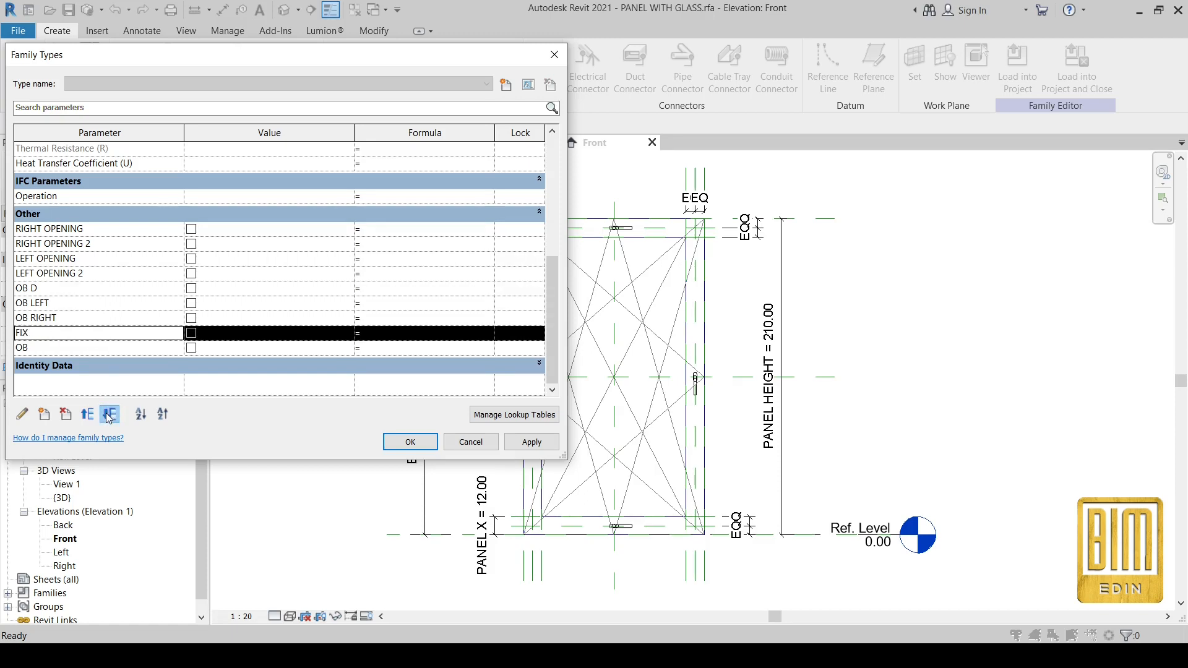
click(108, 415)
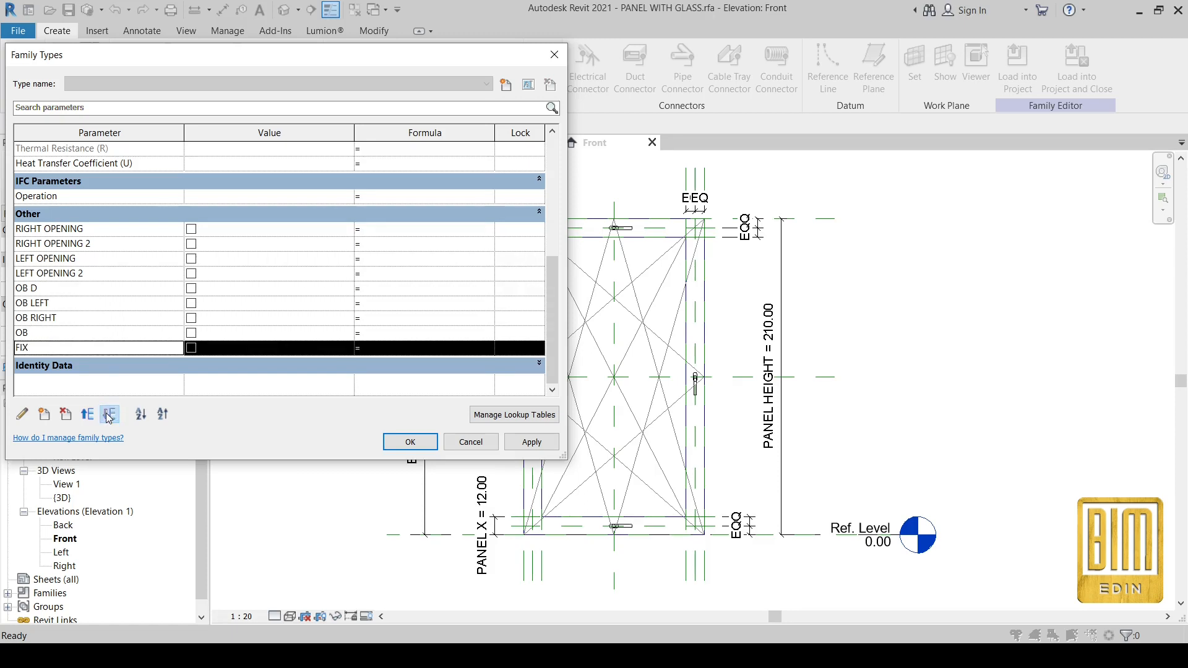
Move the OB parameter up to directly above OB D.
click(62, 331)
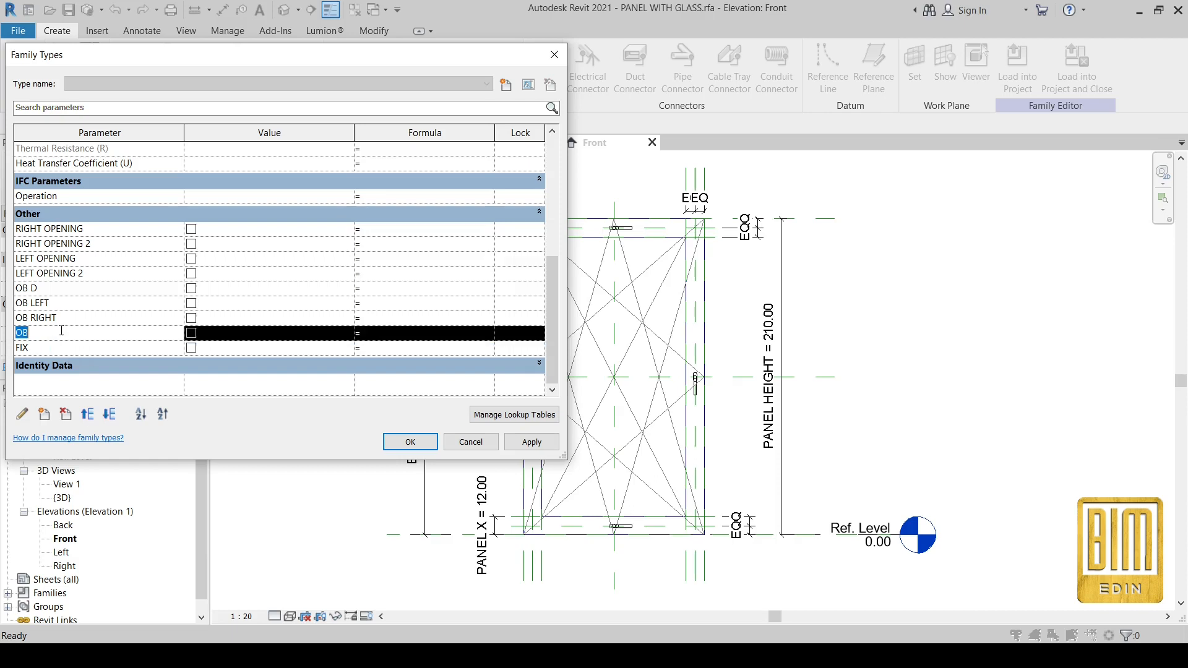
click(88, 414)
click(87, 414)
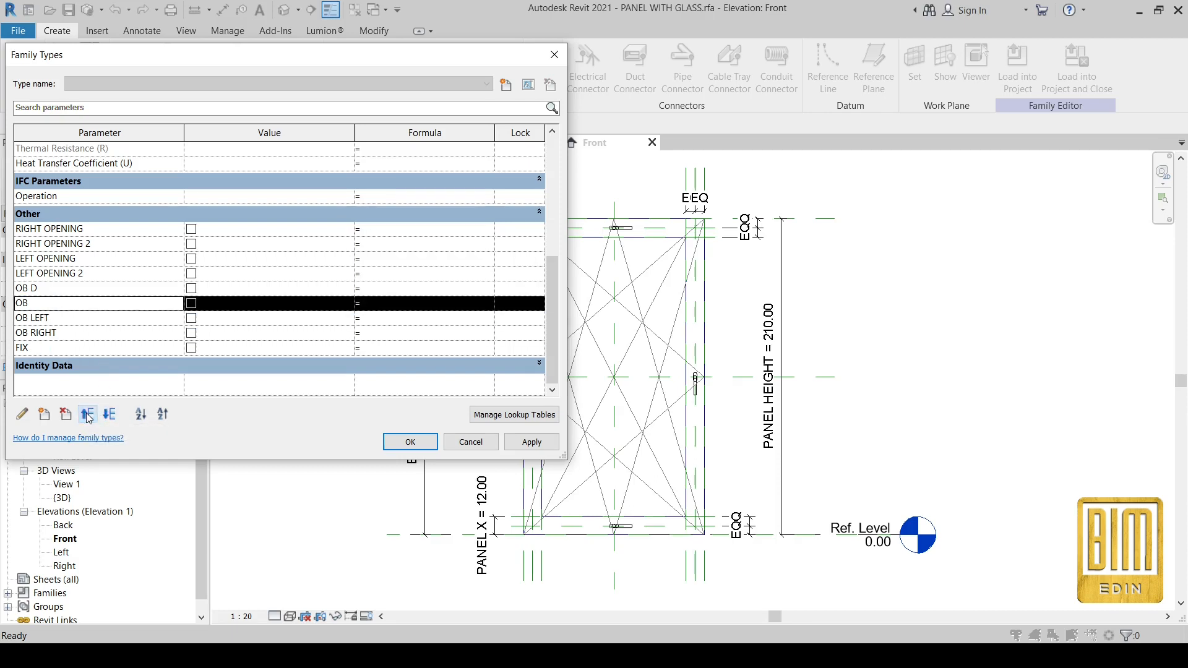
click(88, 414)
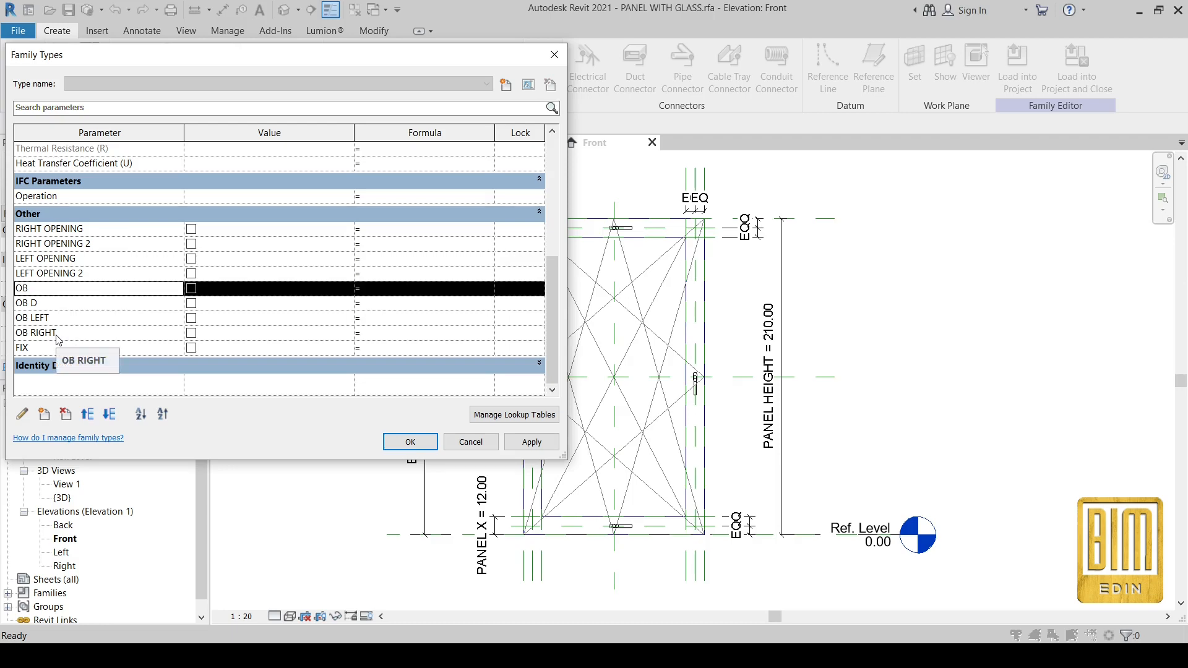
Add a family type parameter named OPENING, of type Integer and grouped under Graphics.
scroll(183, 306, up, 9)
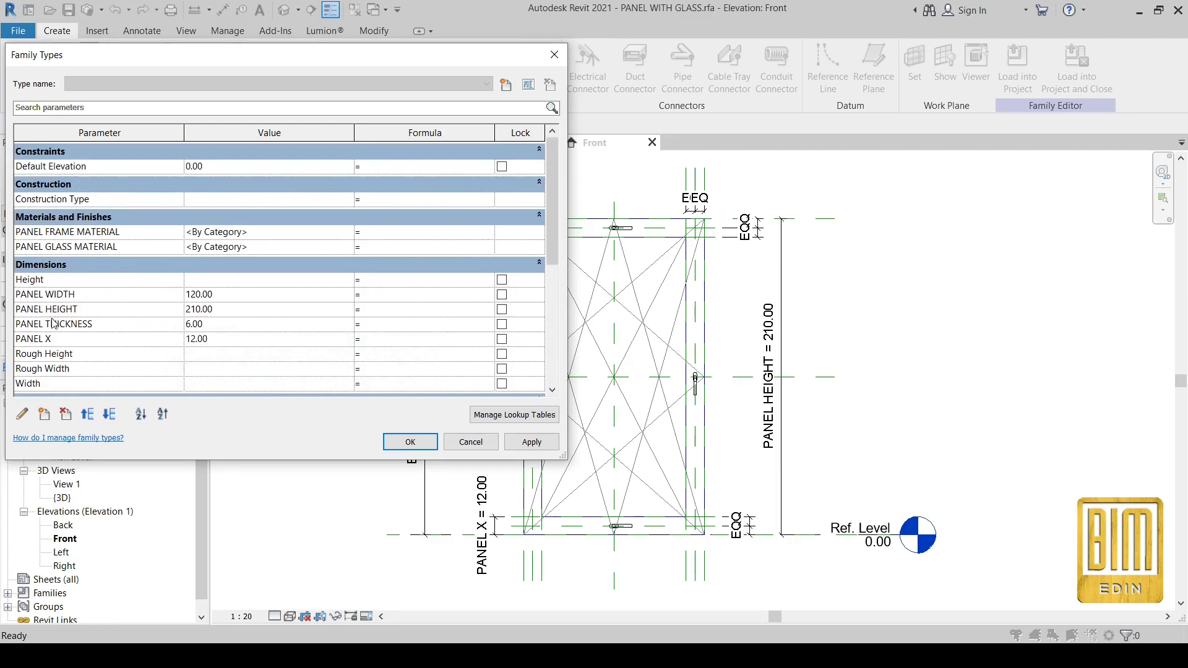
click(44, 413)
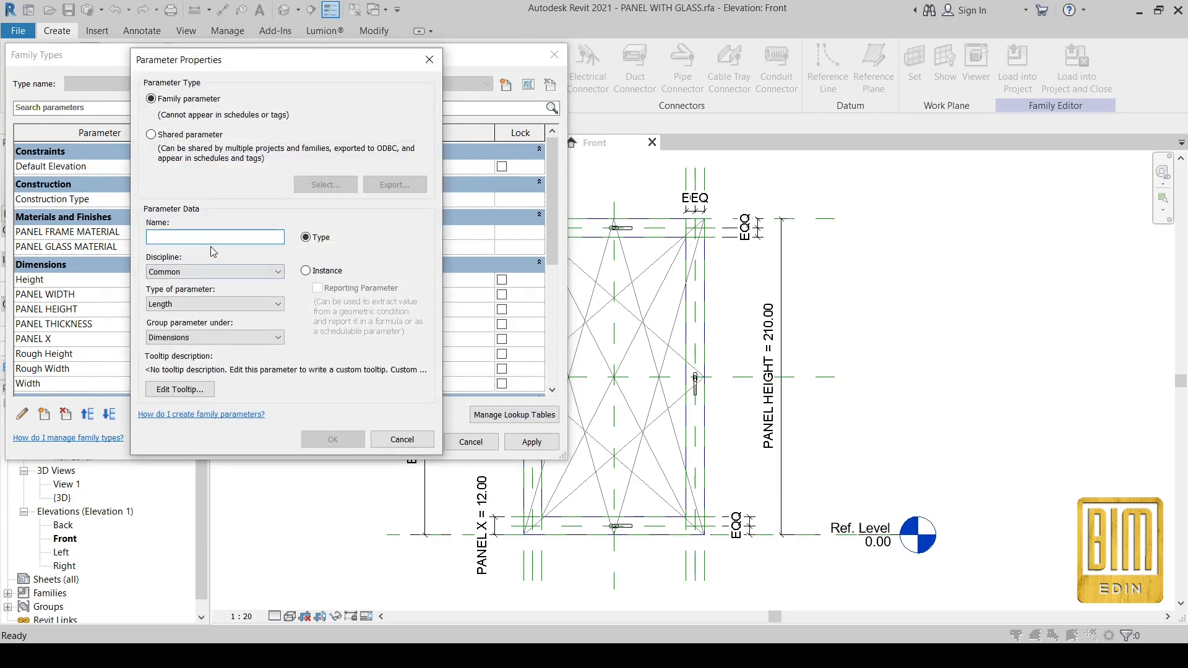
click(209, 304)
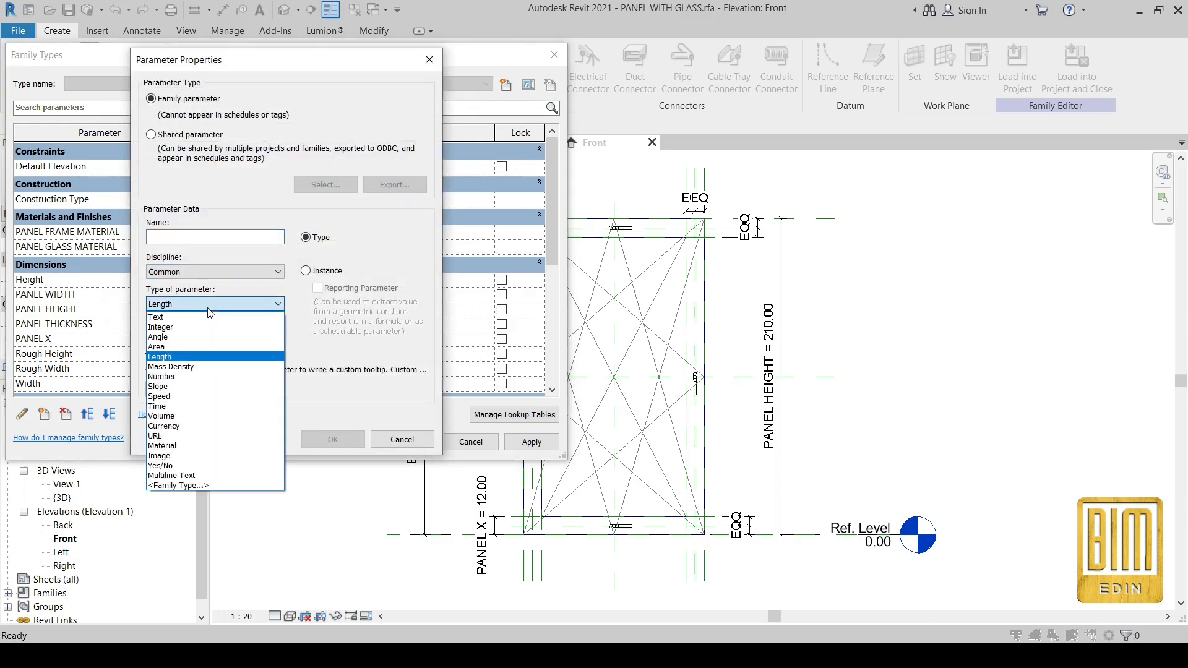
click(212, 327)
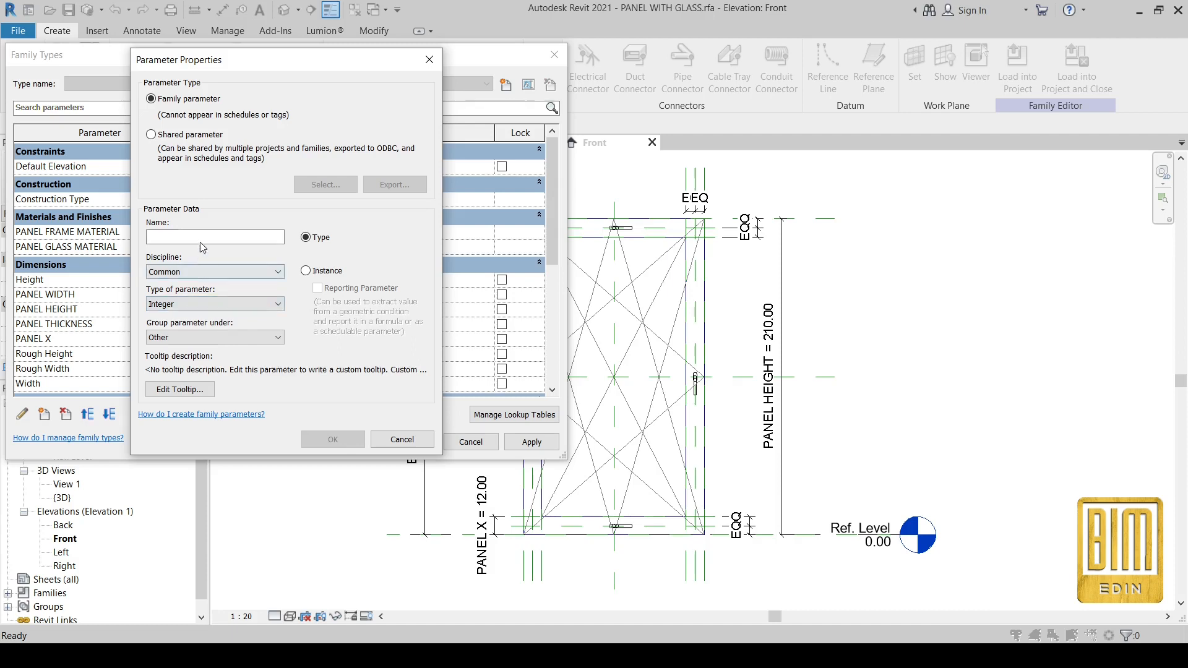
click(212, 338)
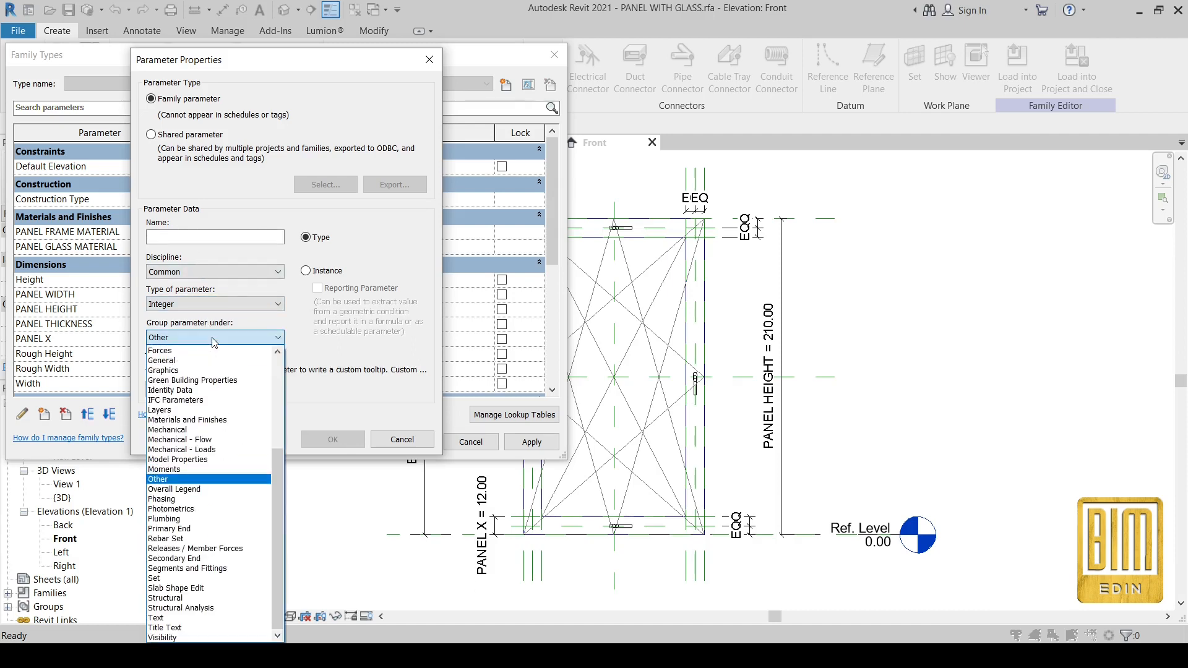
click(213, 370)
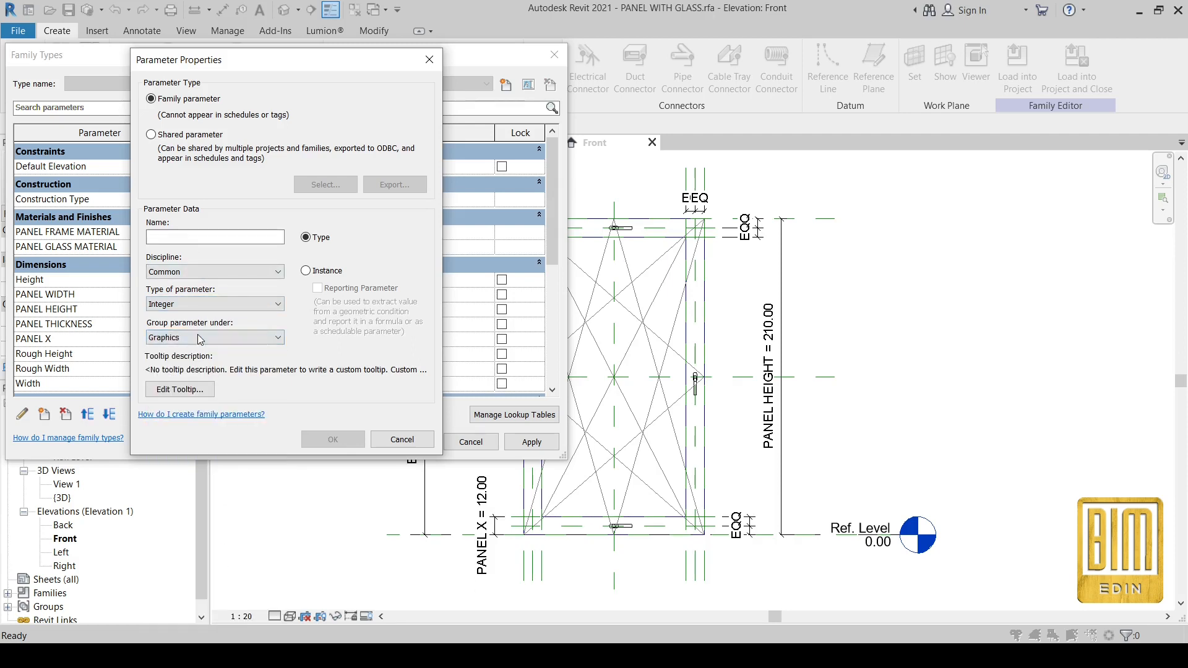
click(199, 237)
text(OPENING)
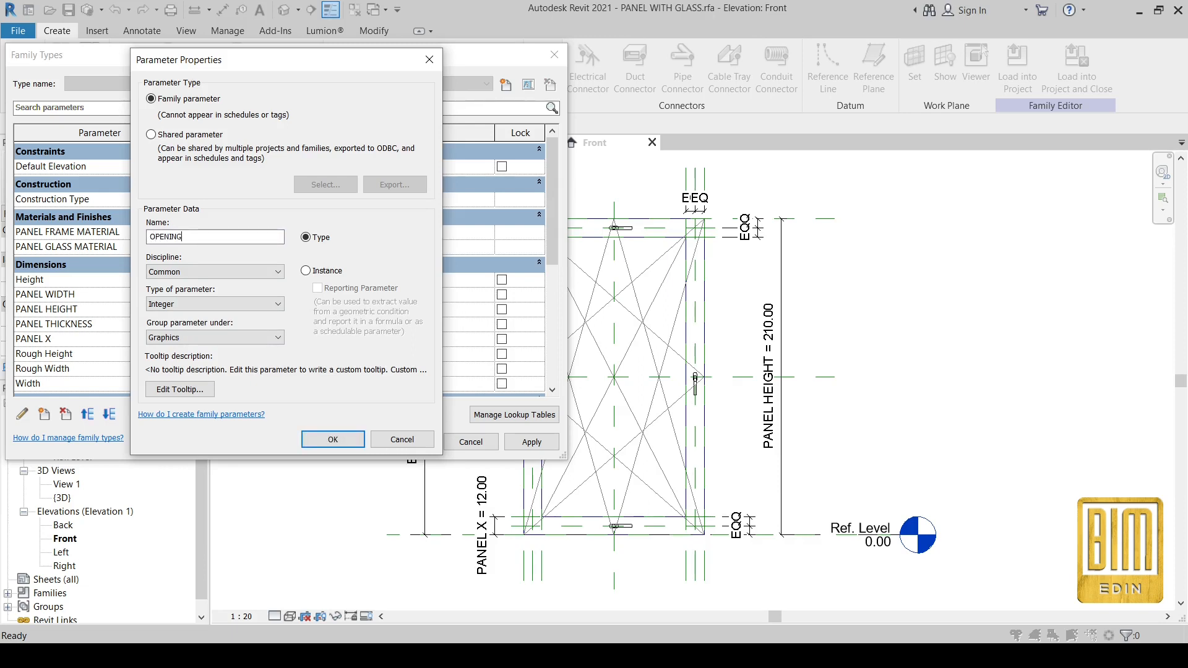
click(332, 440)
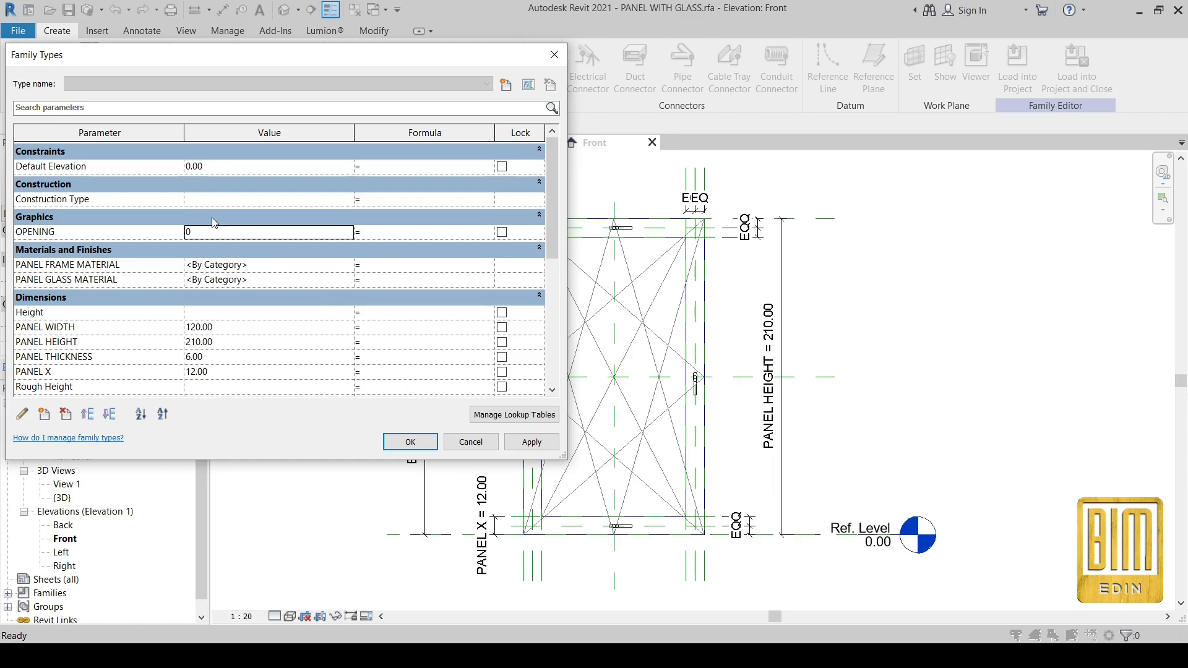
Give the RIGHT OPENING parameter the formula OPENING = 1.
scroll(287, 300, down, 4)
scroll(287, 301, up, 4)
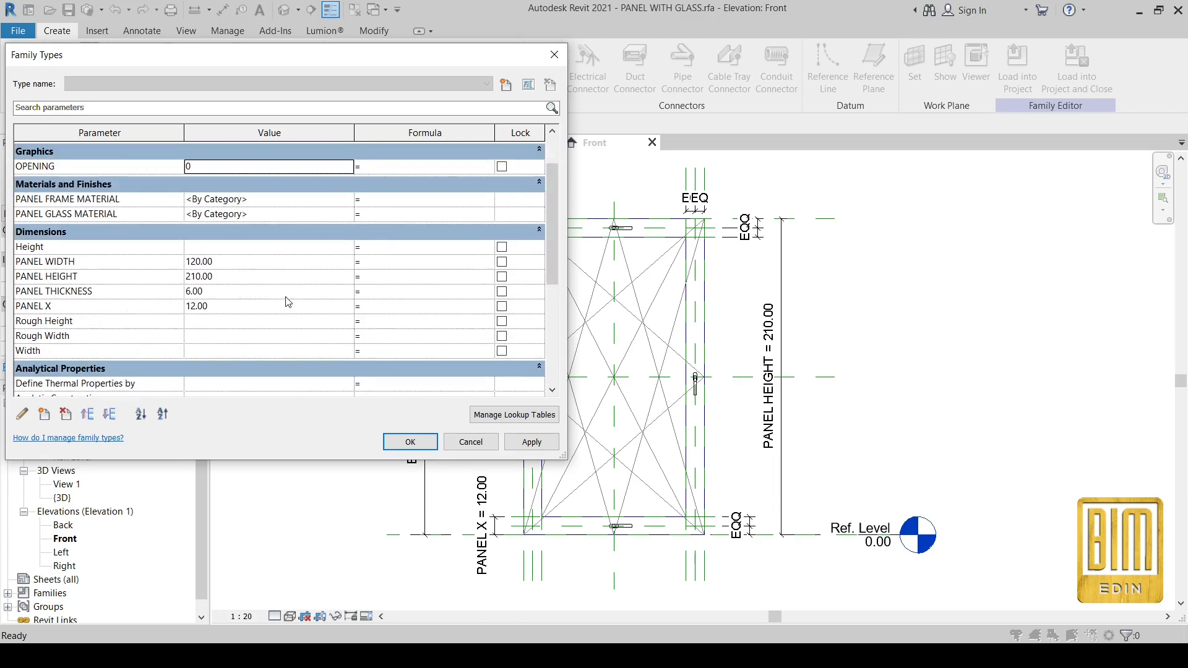
scroll(199, 272, down, 1)
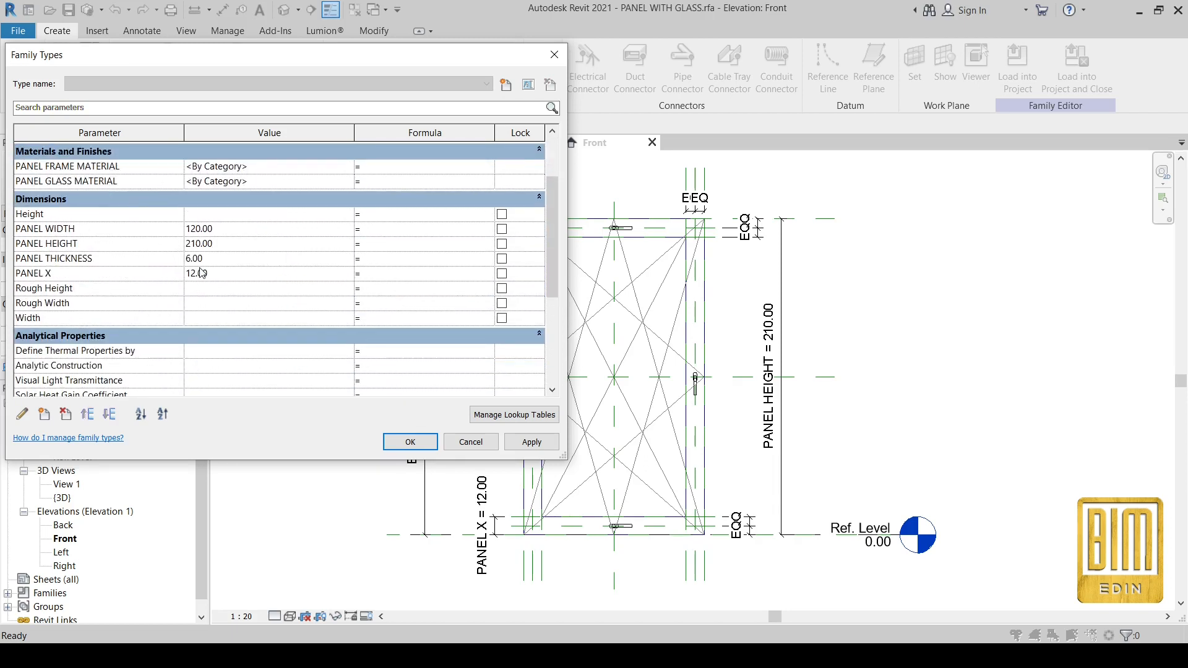
scroll(199, 272, up, 2)
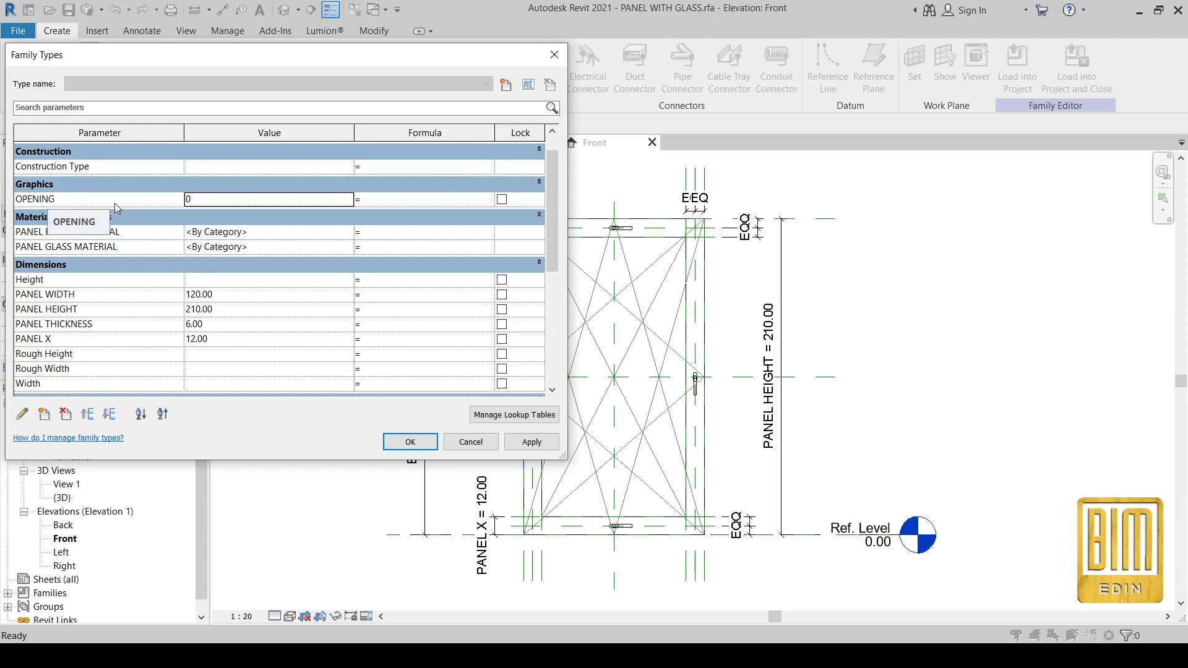
scroll(258, 329, down, 2)
scroll(258, 329, down, 5)
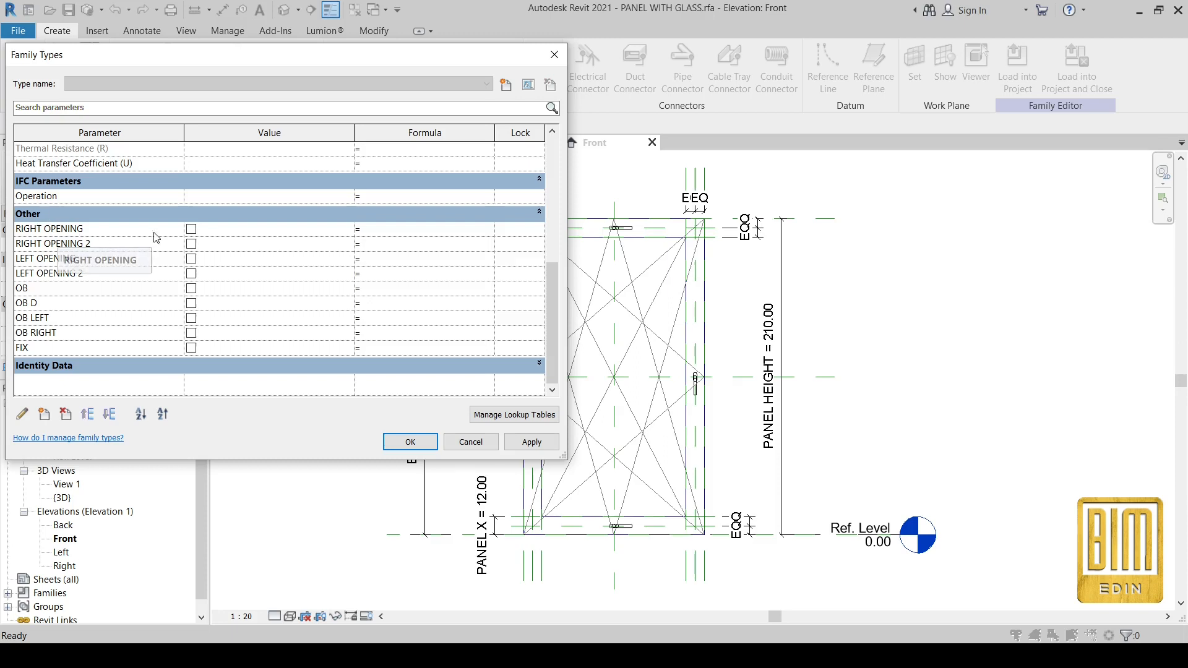
click(403, 233)
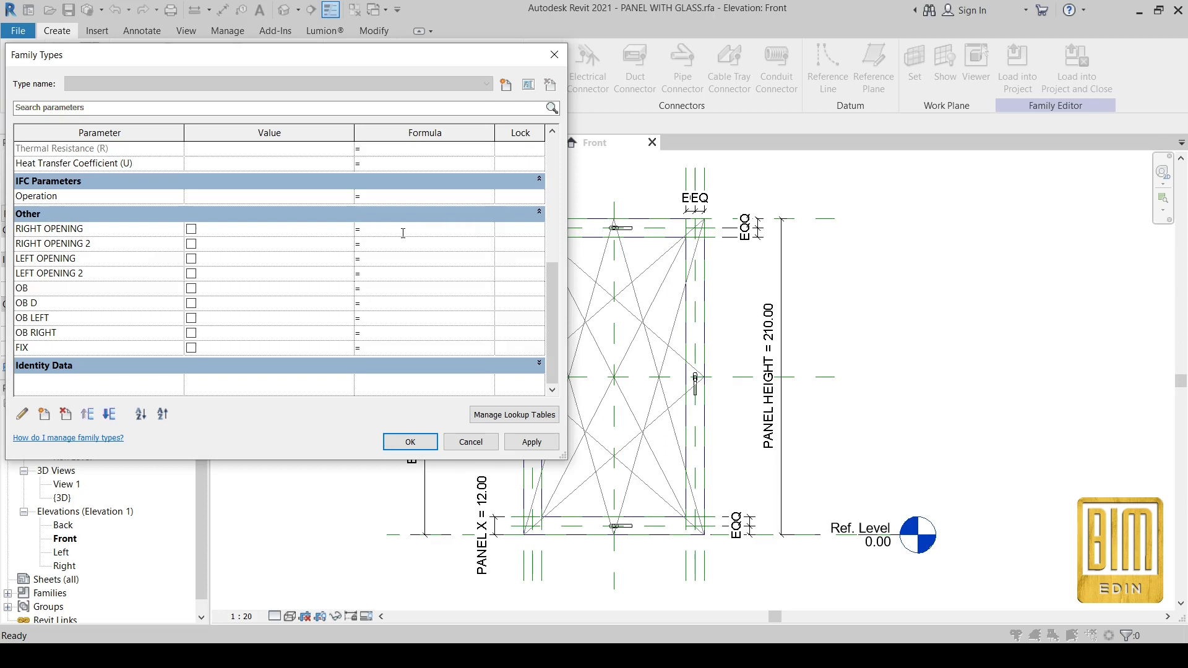
text(OPENING=1)
Reuse the OPENING formula for RIGHT OPENING 2, LEFT OPENING and LEFT OPENING 2, with the values 2, 3 and 4 respectively.
drag(438, 231, 333, 234)
key(ctrl+c)
click(426, 245)
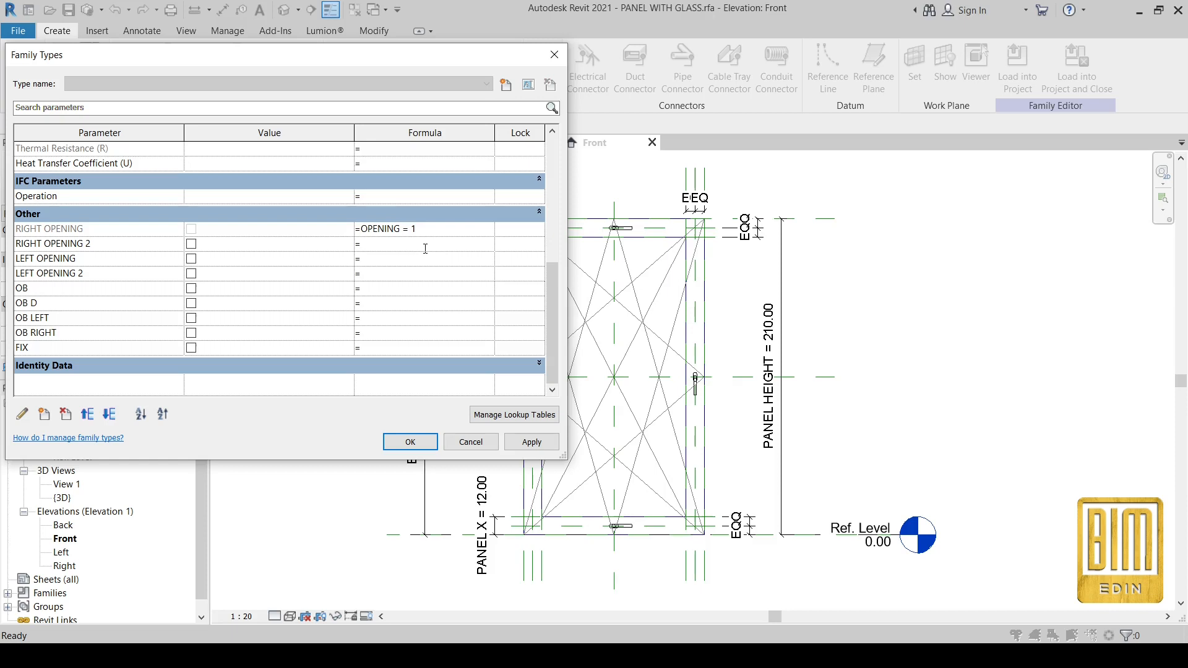
key(ctrl+v)
click(387, 260)
key(ctrl+v)
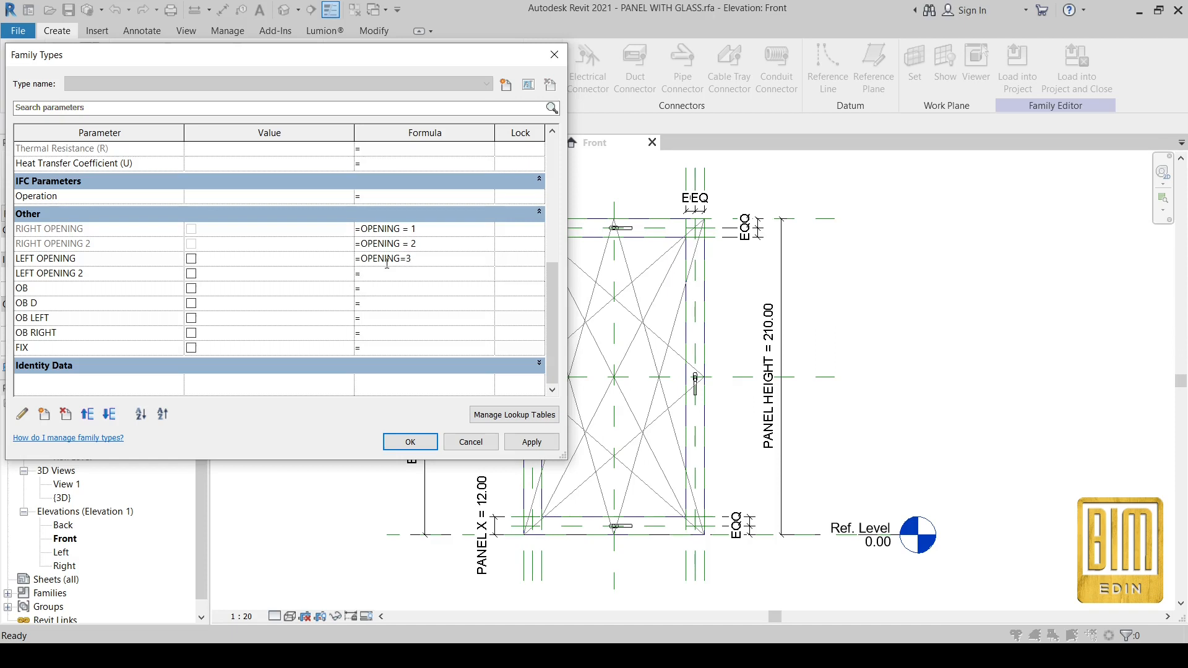
click(396, 275)
key(ctrl+v)
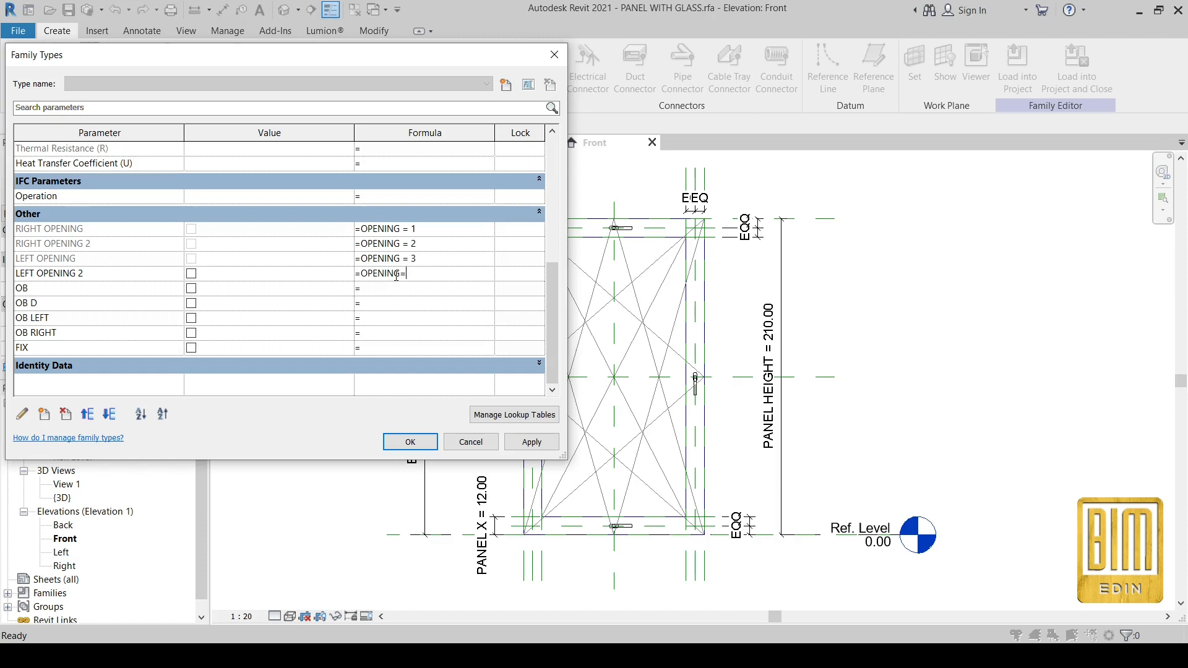
Give OB, OB D and OB LEFT the formulas OPENING = 5, OPENING = 6 and OPENING = 7 respectively.
click(401, 290)
key(ctrl+v)
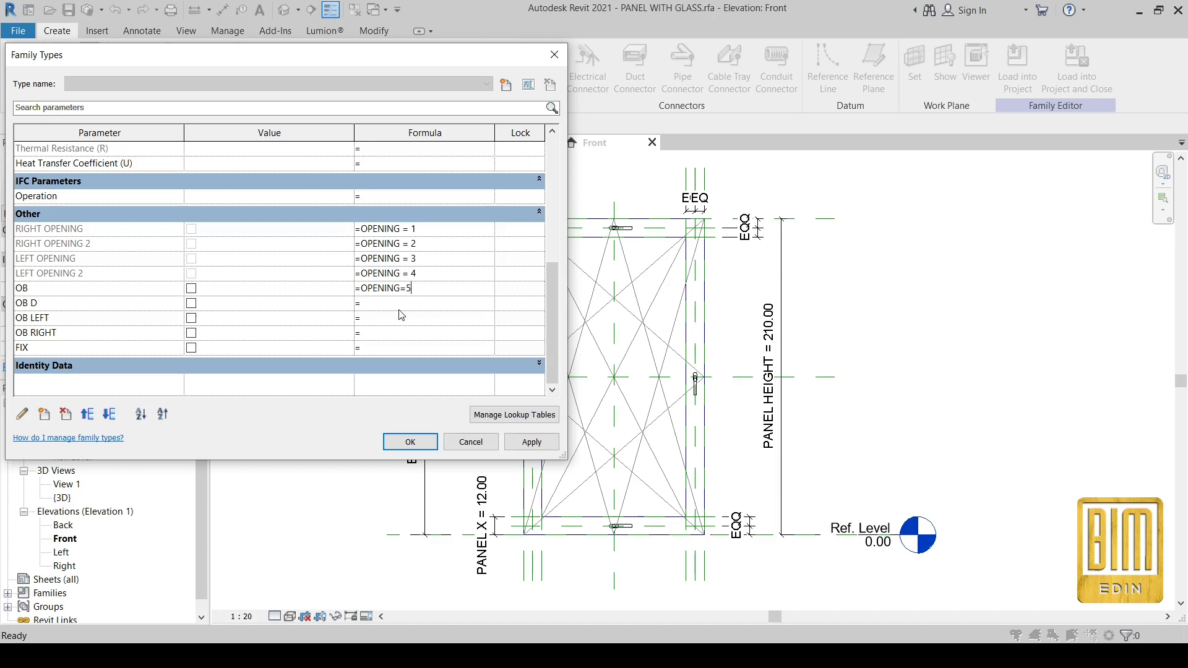
click(400, 307)
key(ctrl+v)
click(400, 314)
key(ctrl+v)
Give OB RIGHT the formula OPENING = 8 and FIX the formula OPENING = 9, and accept the family type changes.
click(403, 333)
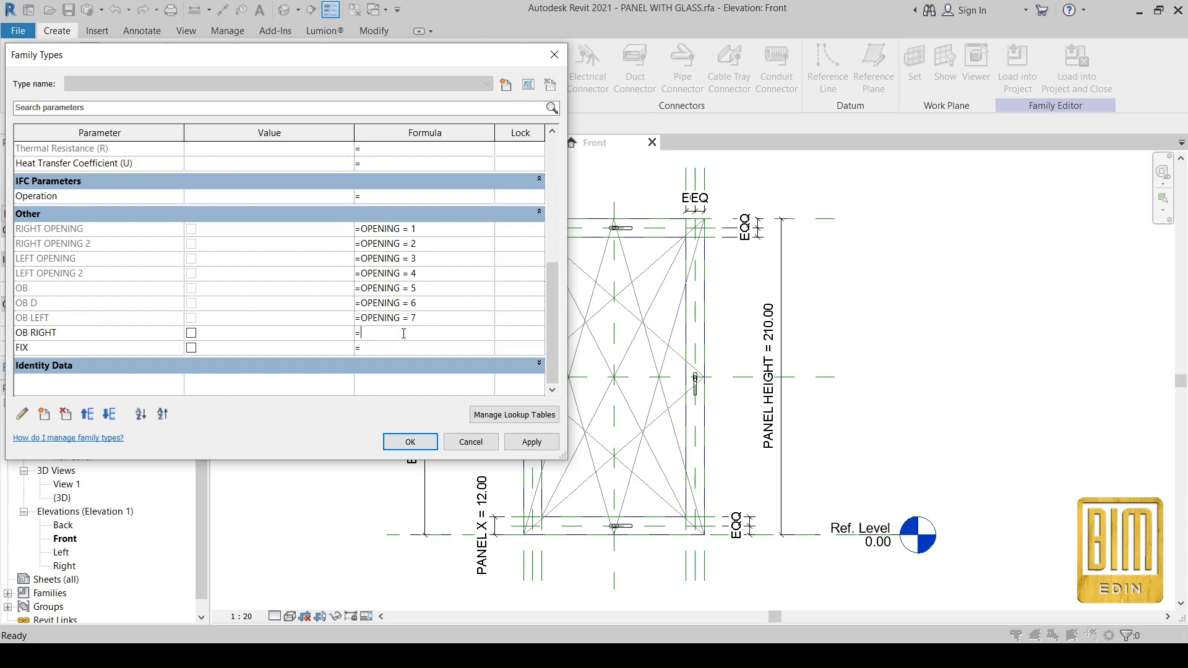
key(ctrl+v)
click(403, 348)
key(ctrl+v)
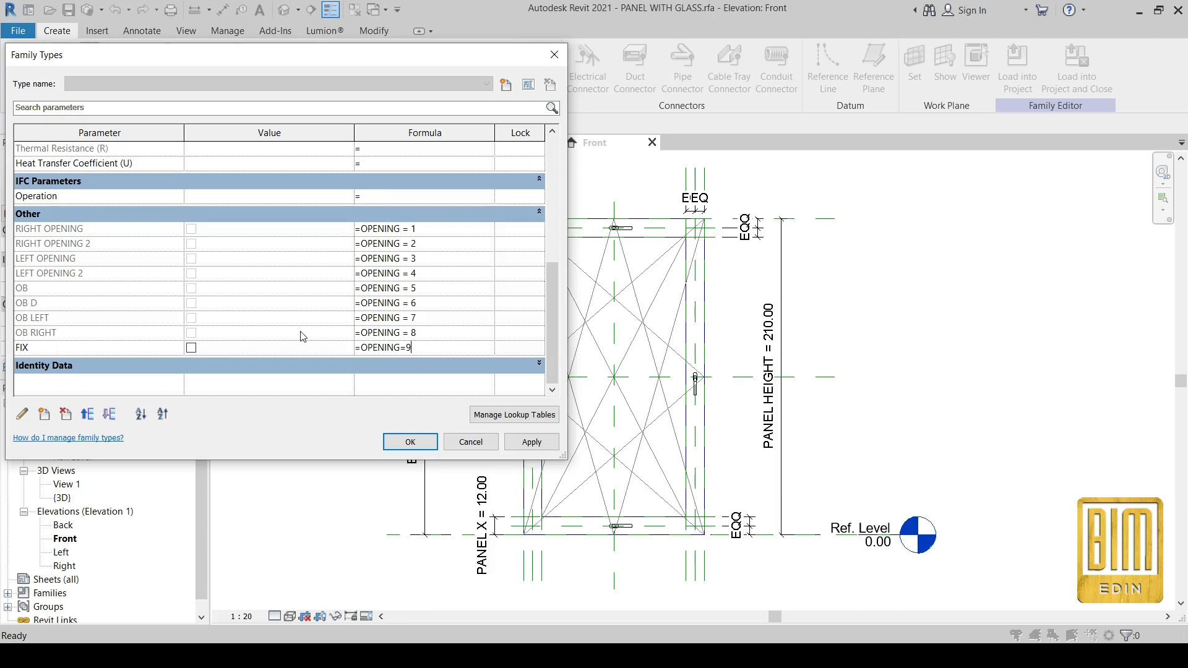
key(Return)
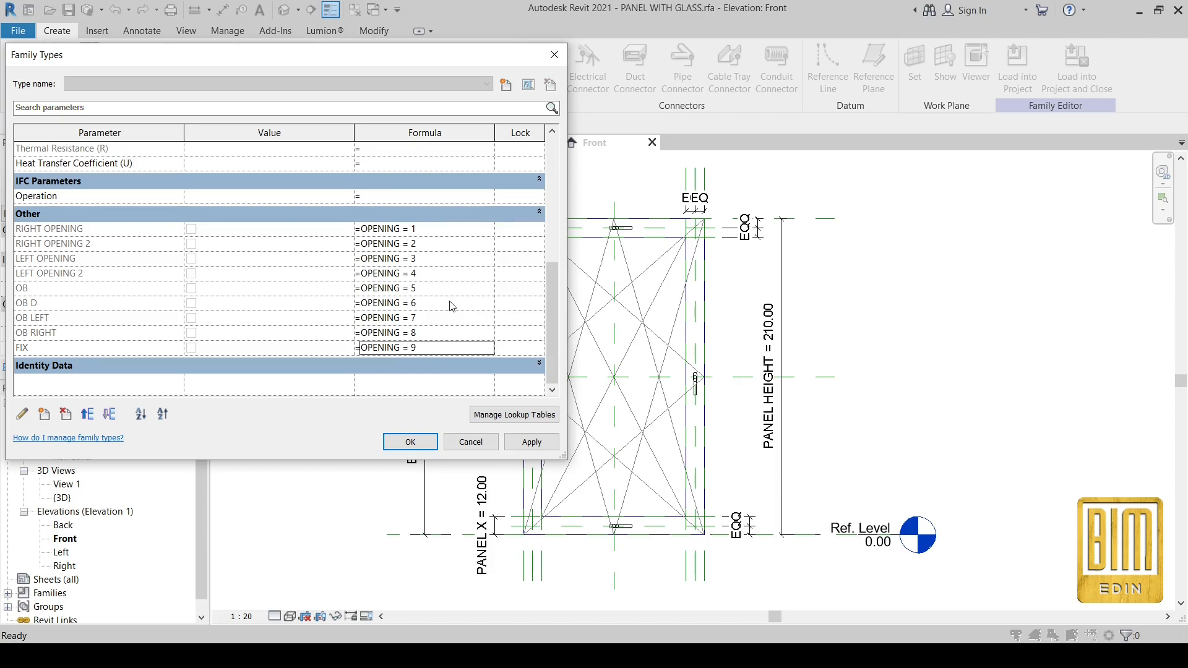
scroll(450, 305, up, 9)
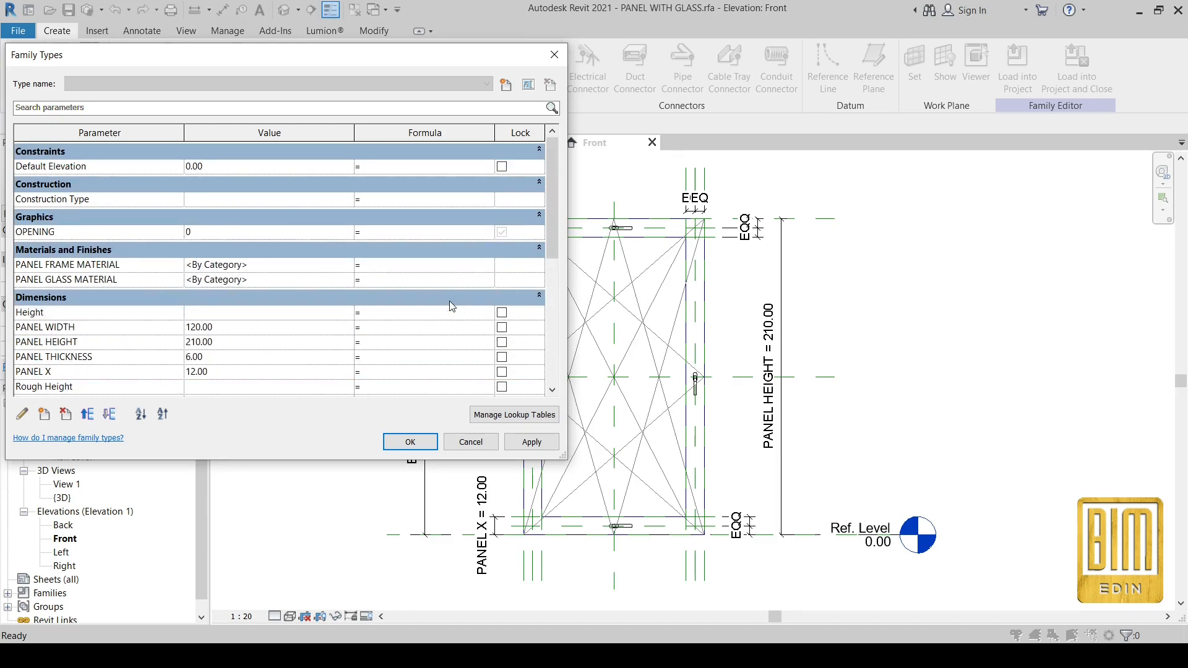
click(410, 441)
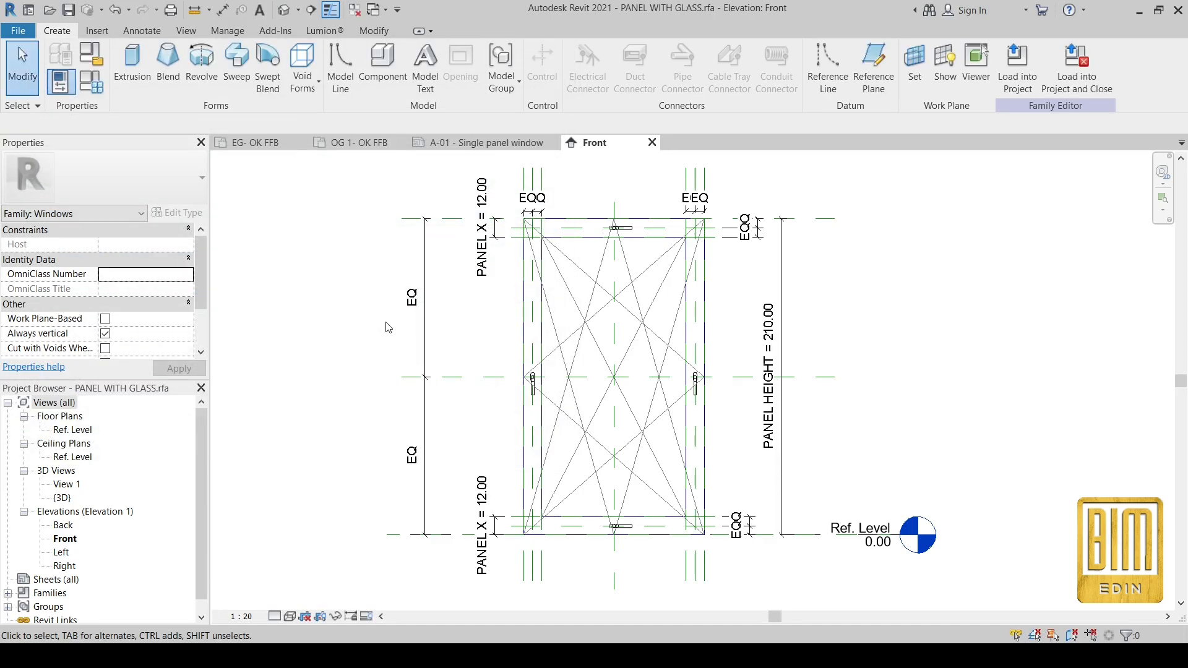
Turn Preview Visibility on in the Front elevation.
scroll(650, 289, down, 2)
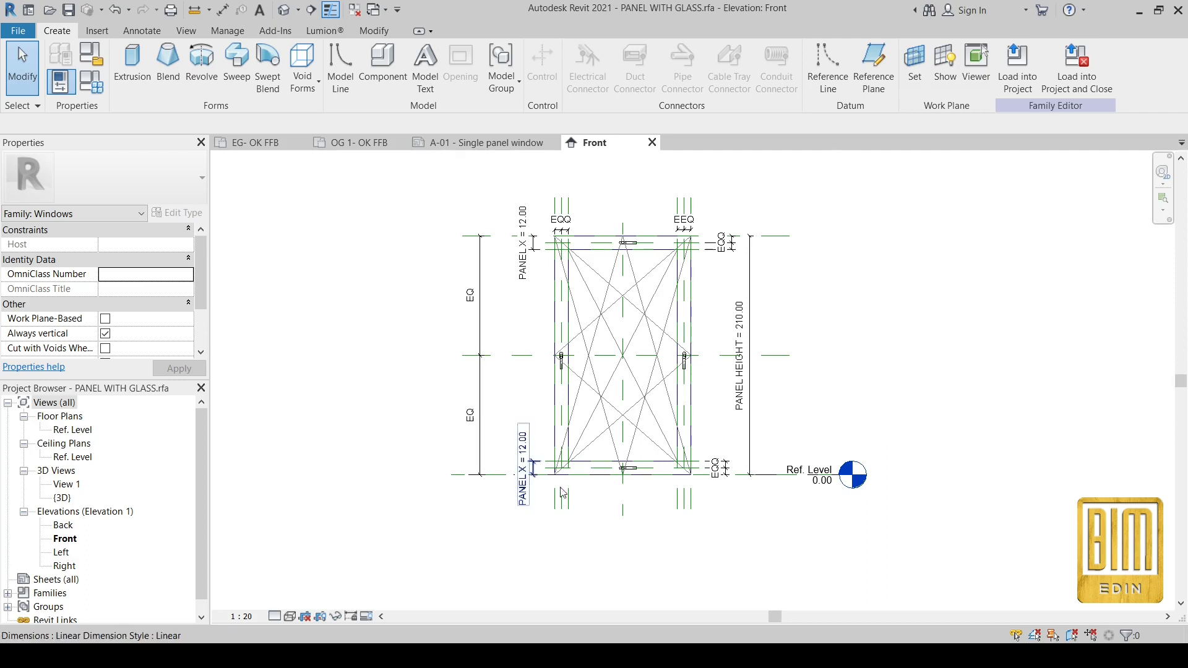
click(366, 617)
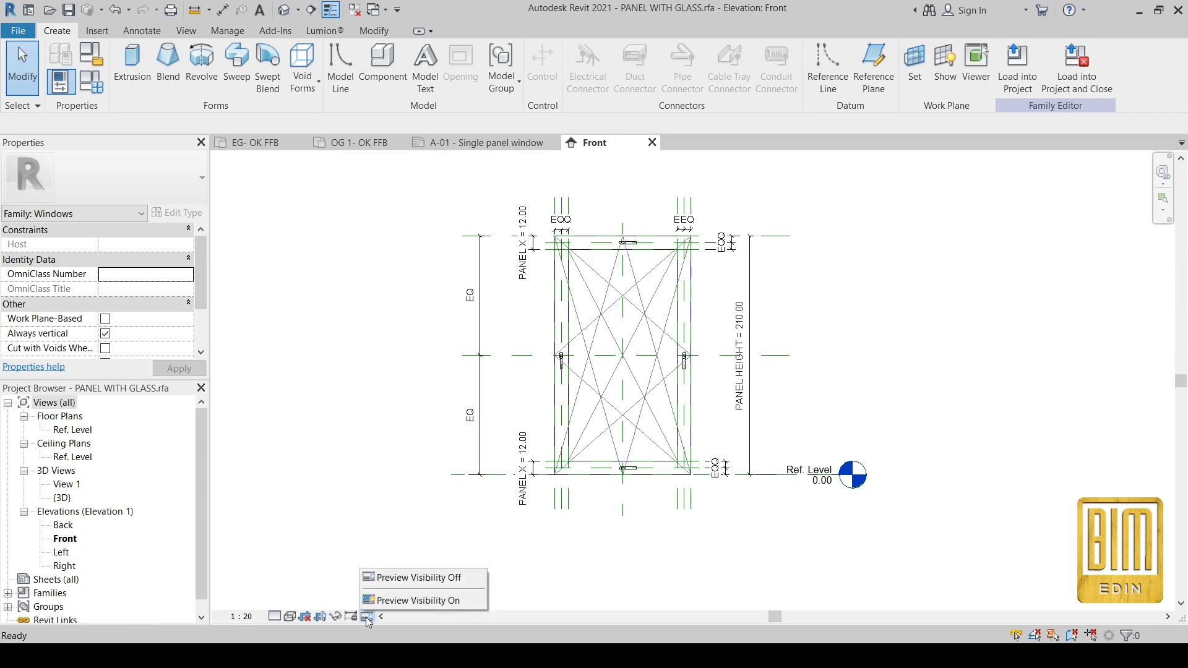
click(408, 600)
scroll(617, 312, up, 2)
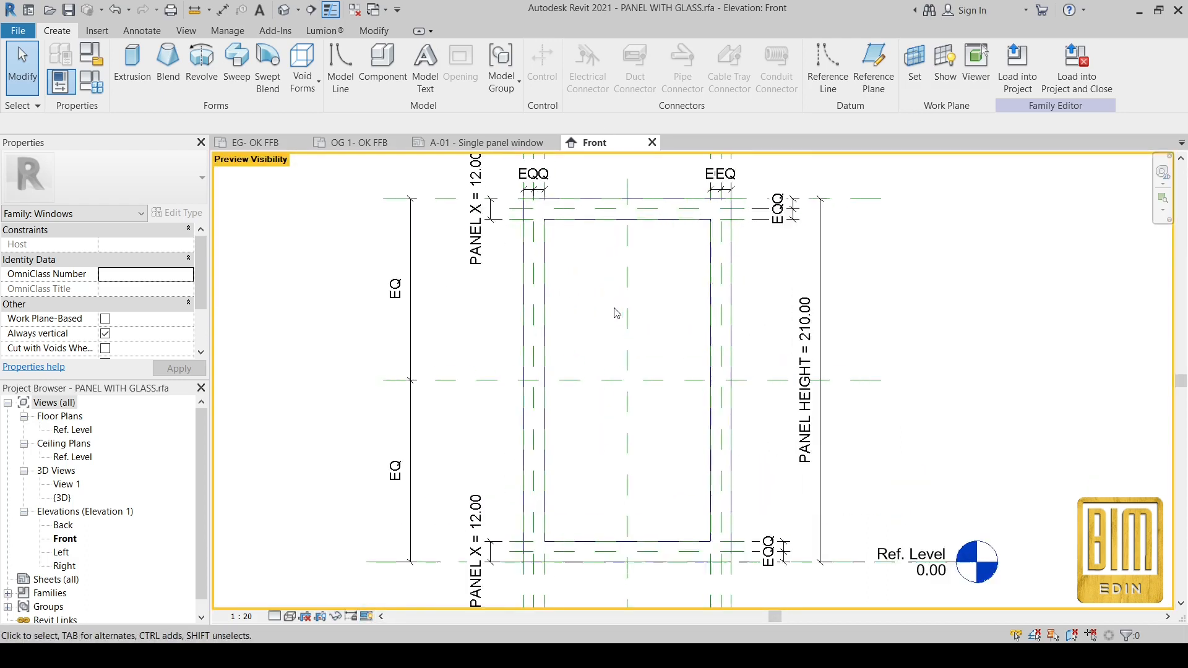
scroll(617, 312, down, 1)
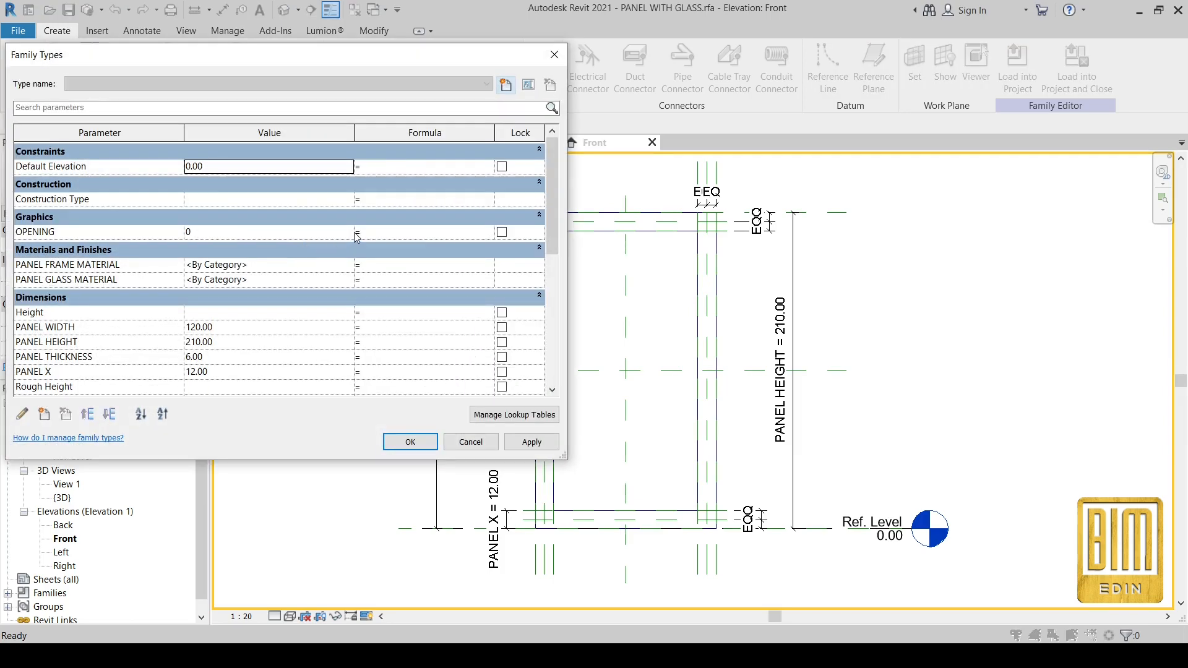
Narrow the Family Types dialog to uncover the panel and test OPENING by applying the values 1, 2, 3 and 4 in turn.
drag(564, 229, 422, 233)
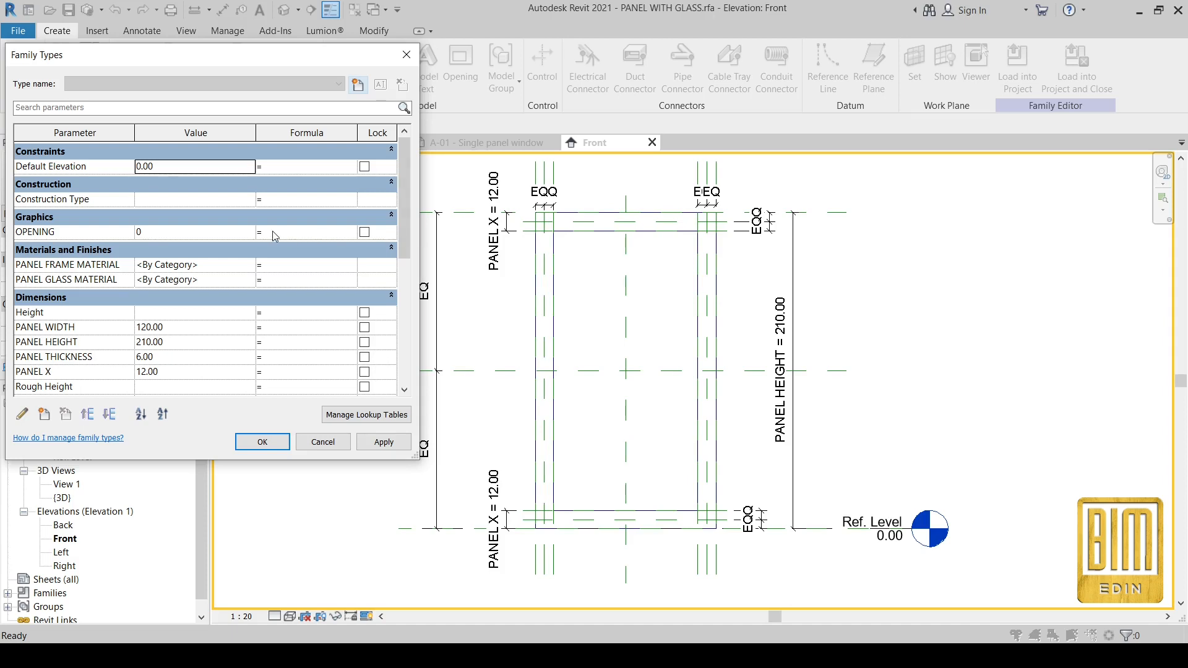
click(251, 231)
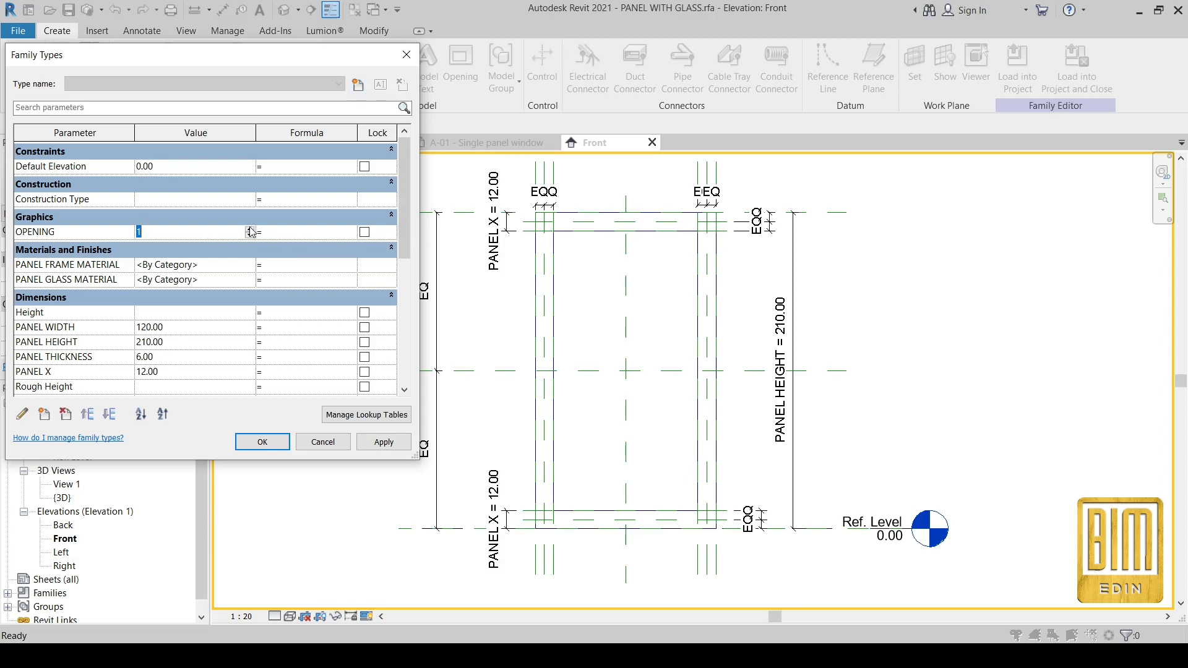
click(392, 444)
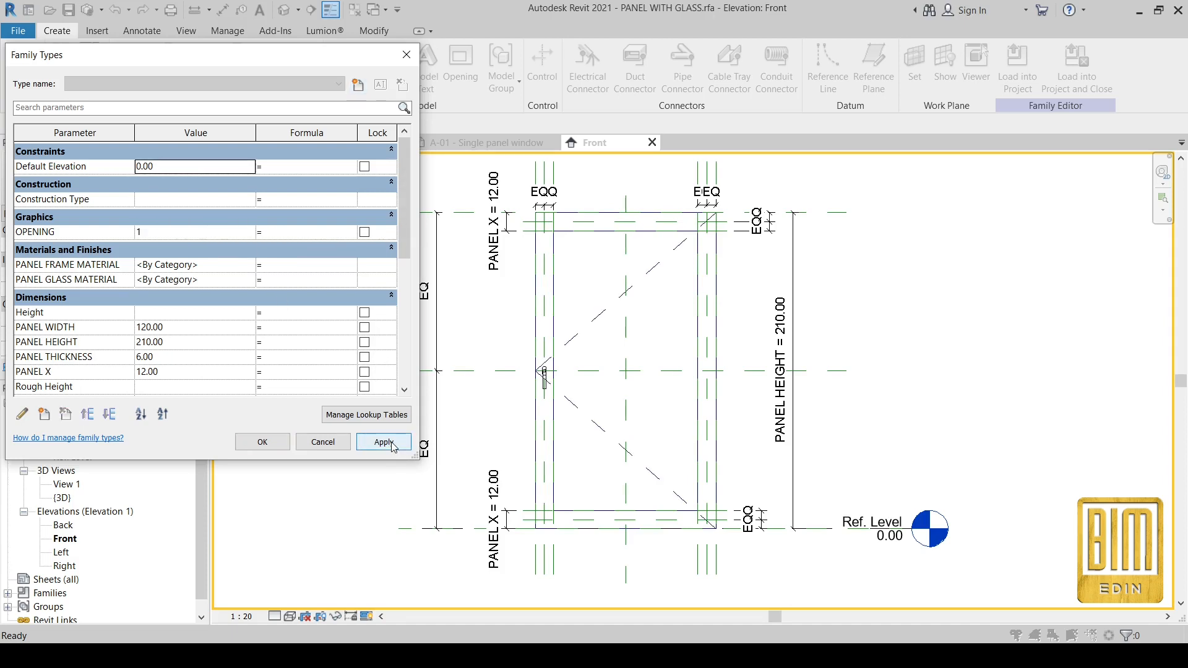
click(251, 223)
click(250, 221)
click(249, 230)
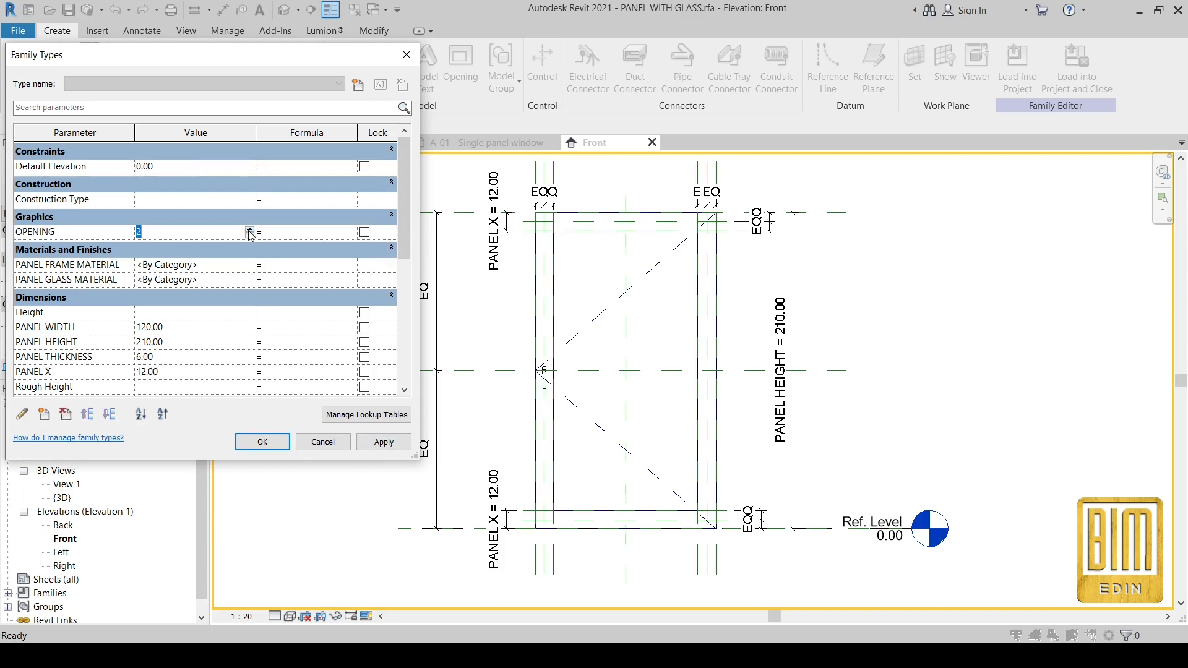
click(389, 446)
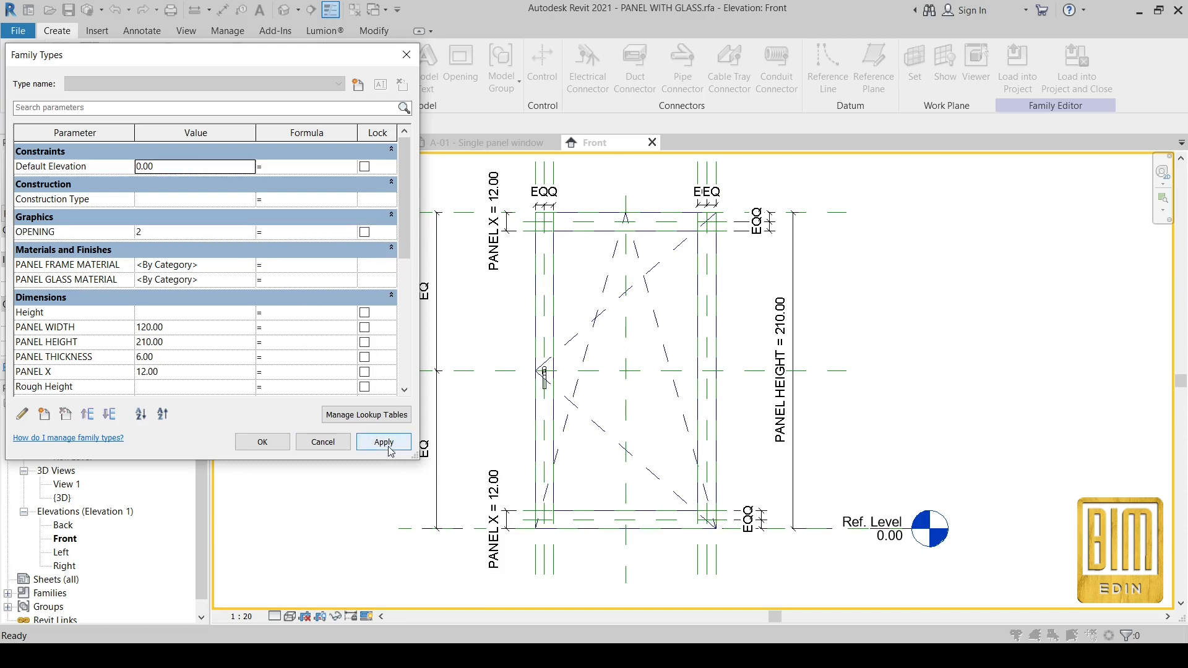
click(250, 229)
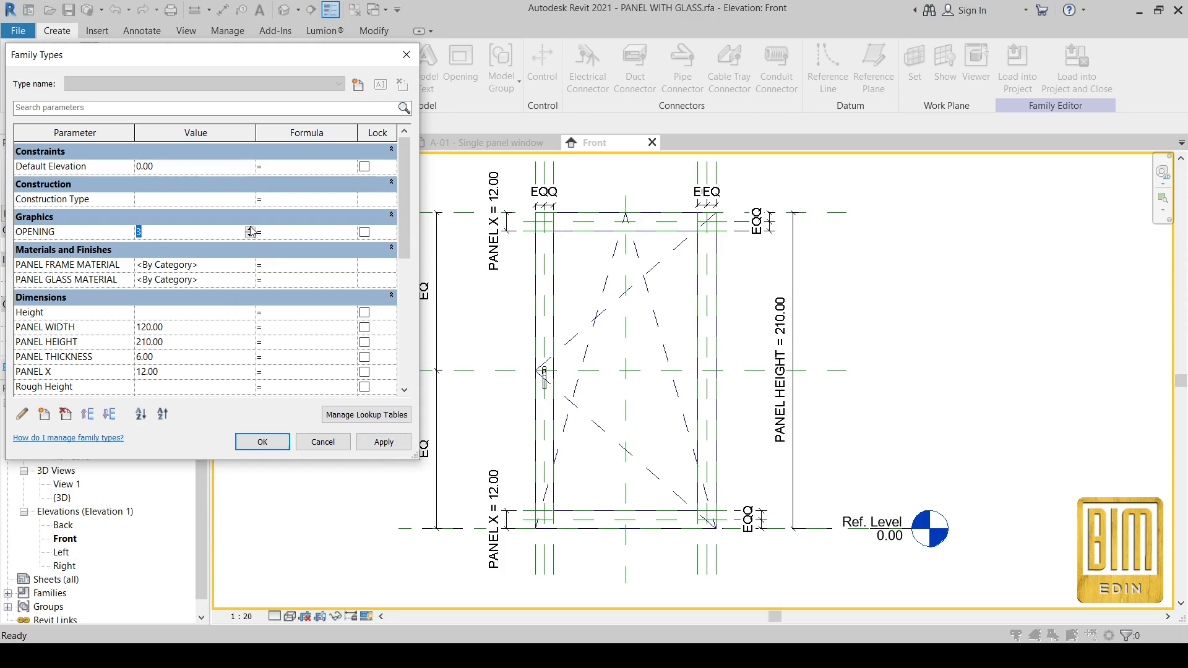
click(384, 443)
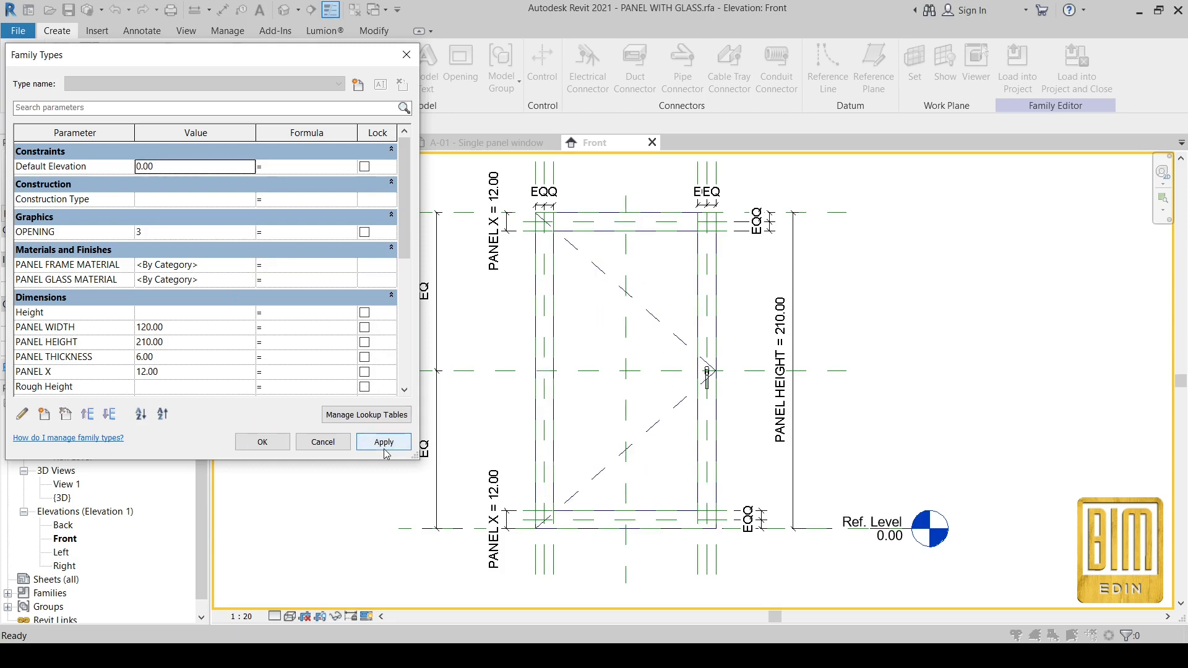
click(250, 229)
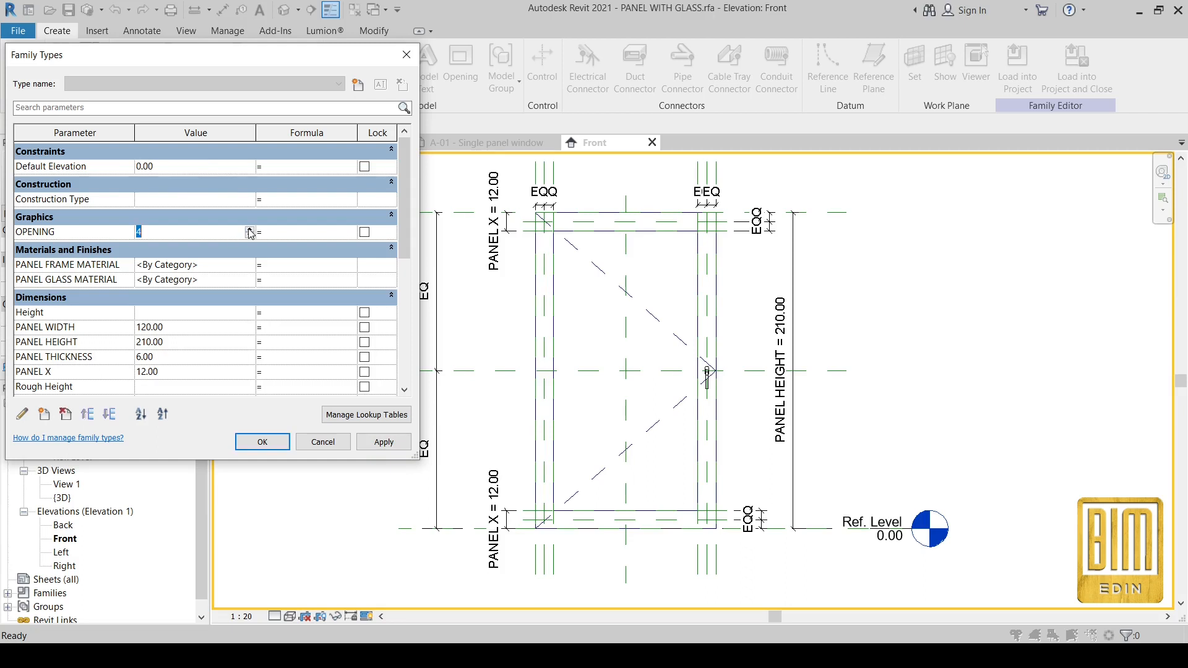
click(383, 443)
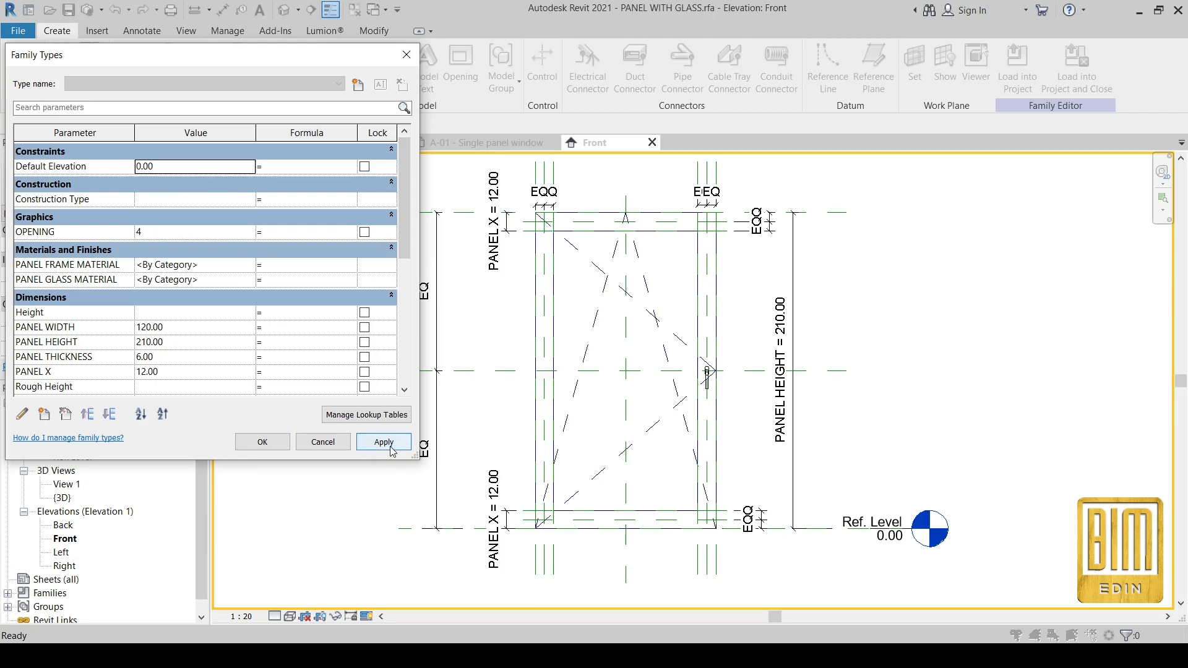
Test OPENING in the family types by applying the values 5 and 6 in turn.
click(250, 230)
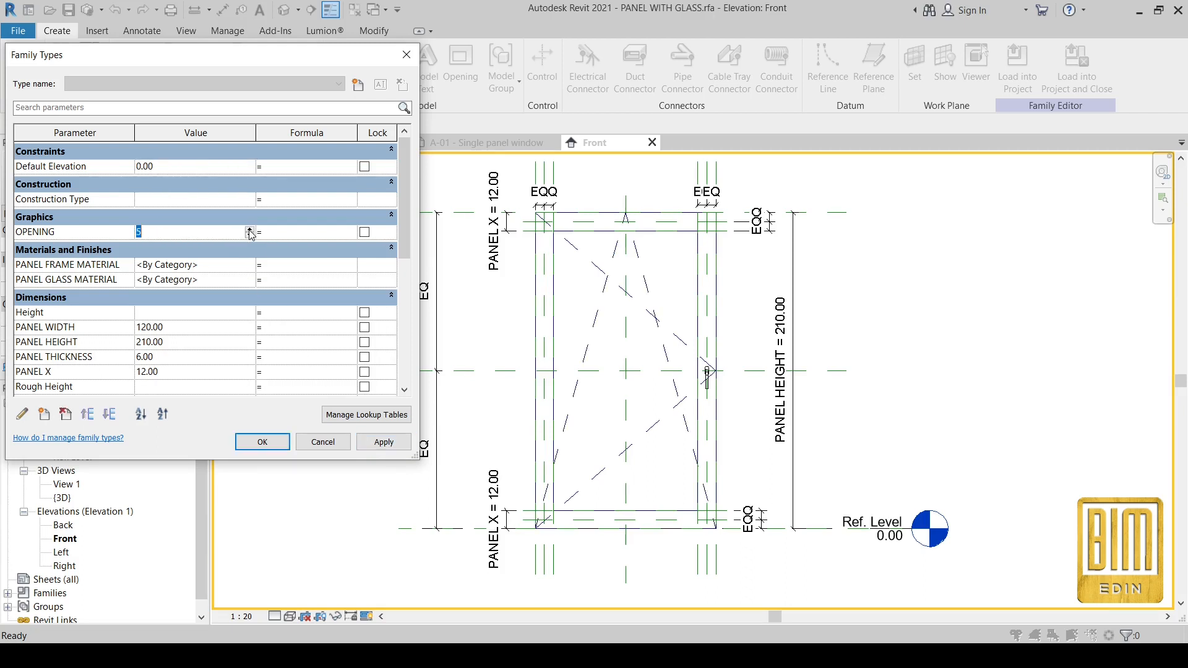
click(400, 449)
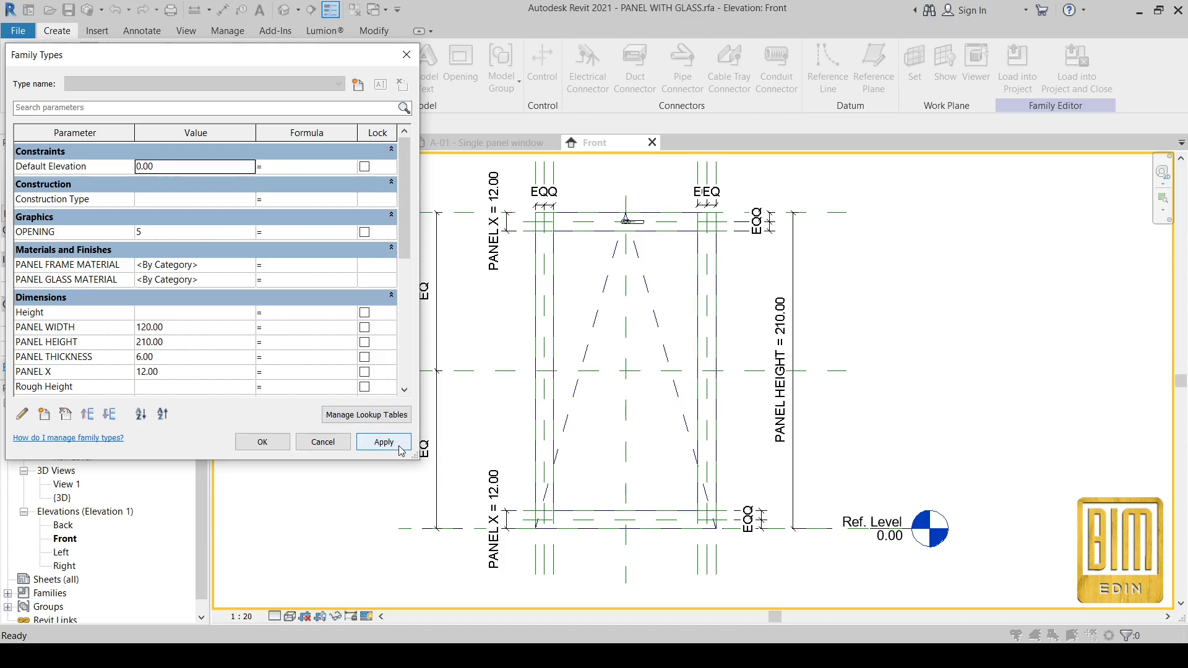
click(250, 230)
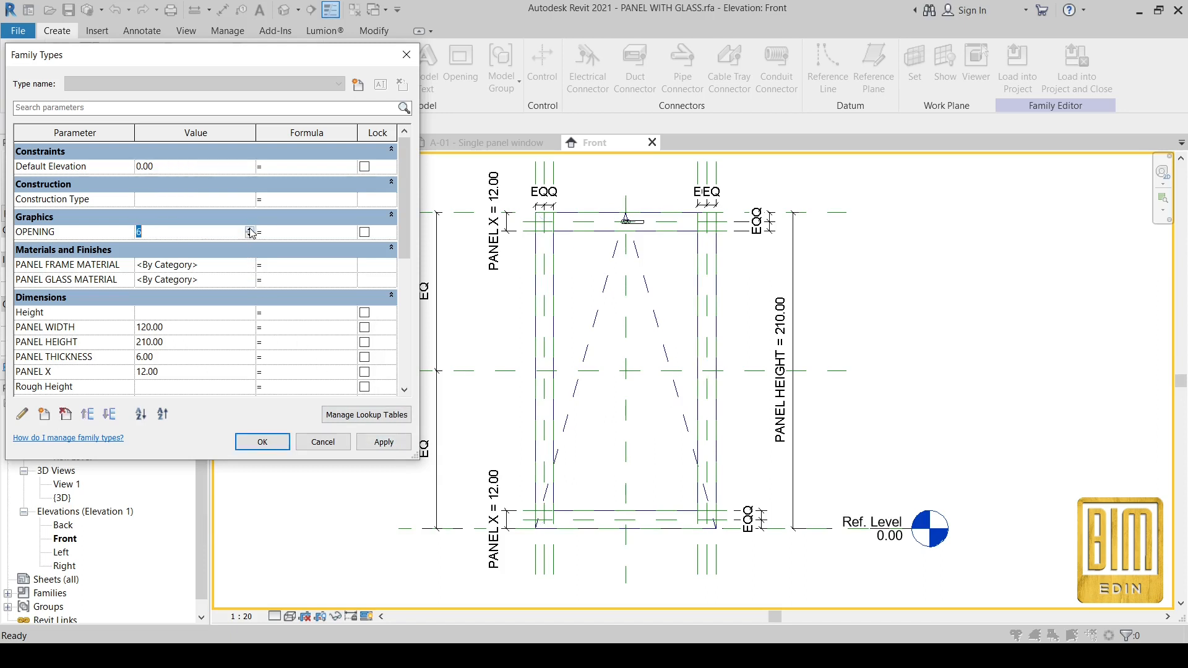
click(388, 446)
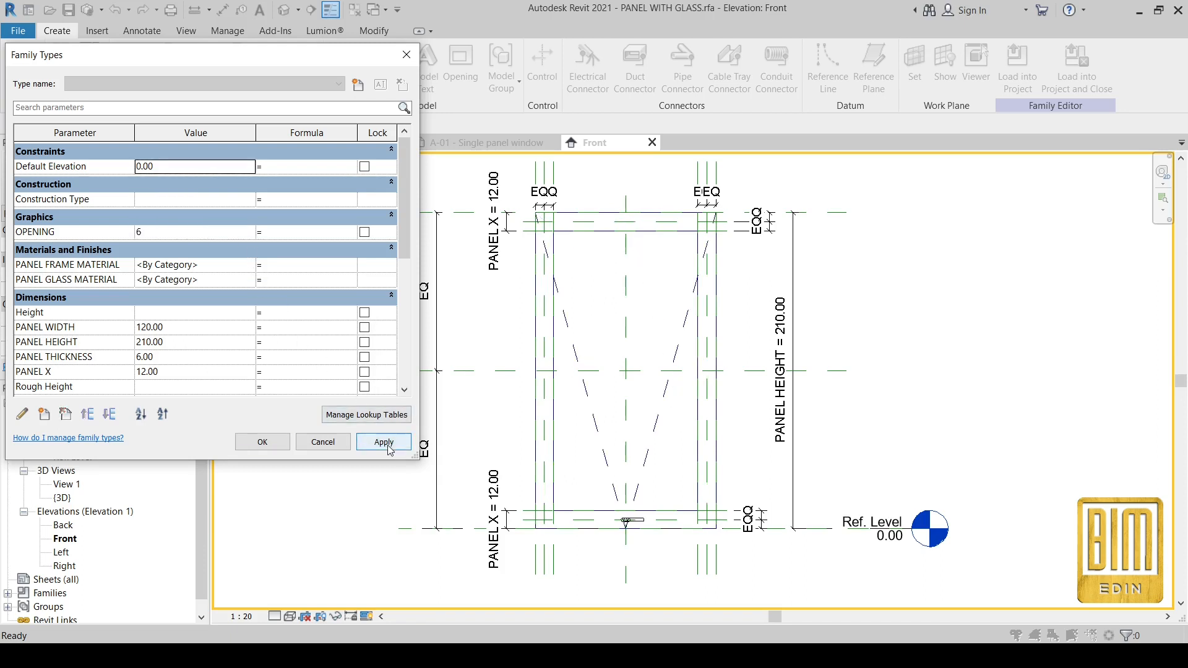
click(251, 231)
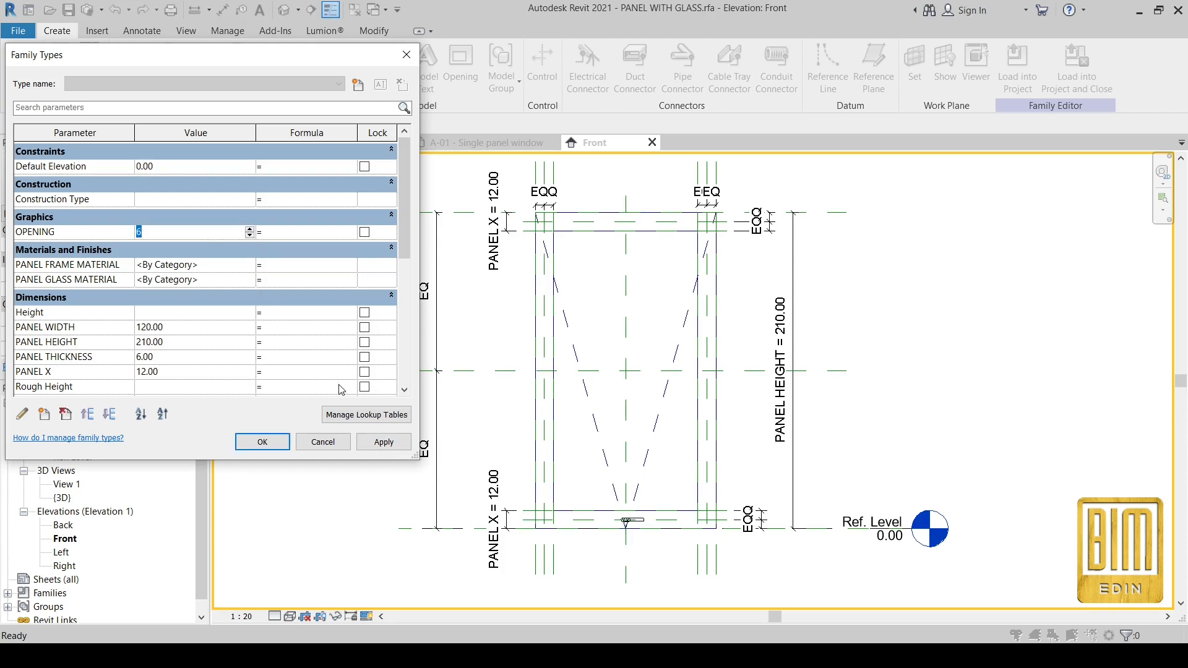
click(383, 446)
click(384, 446)
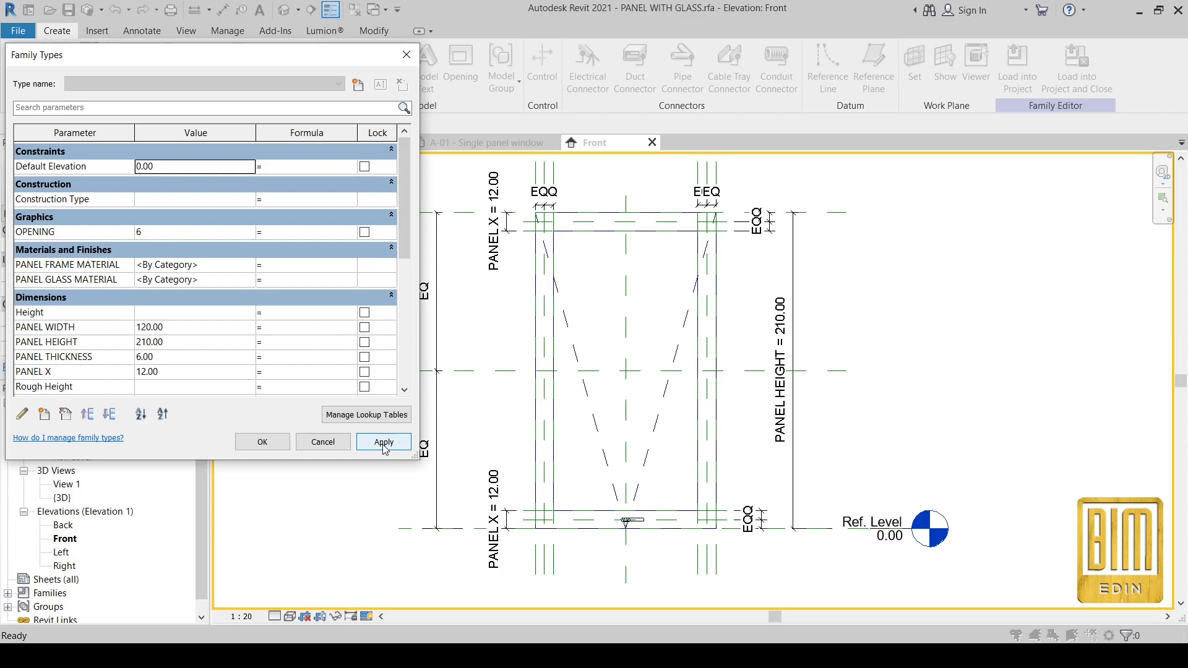
click(387, 450)
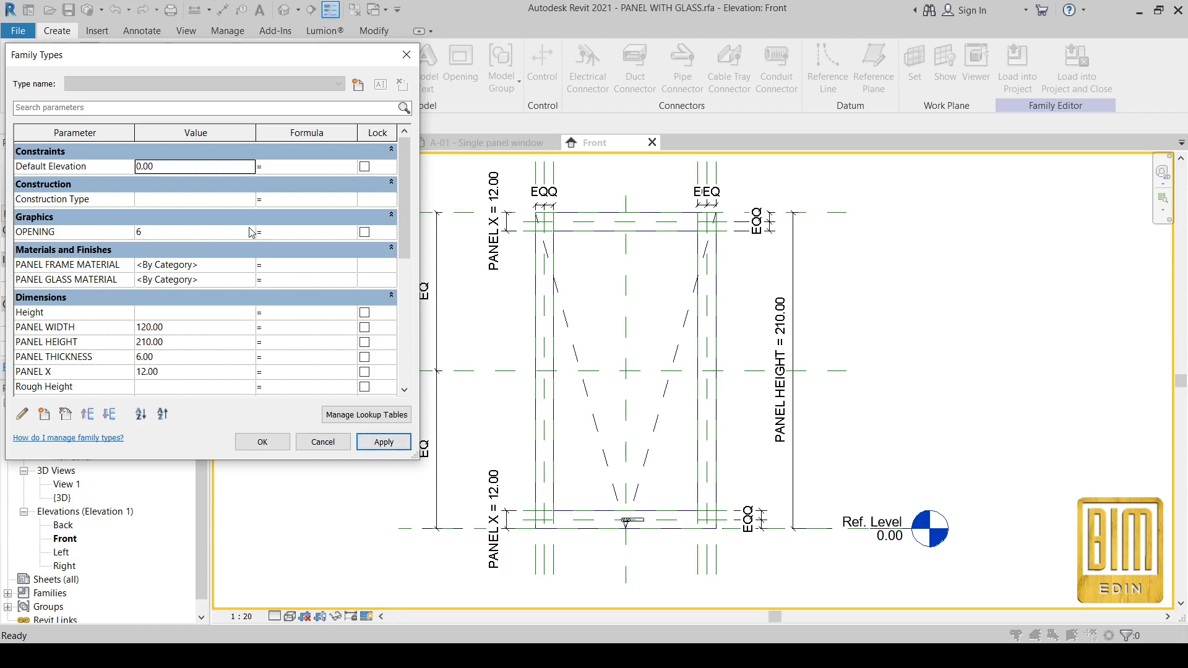
Recheck the opening lines and handles by applying OPENING values 7, 6 and 5 in turn.
click(249, 232)
click(249, 228)
click(384, 443)
click(235, 232)
click(250, 235)
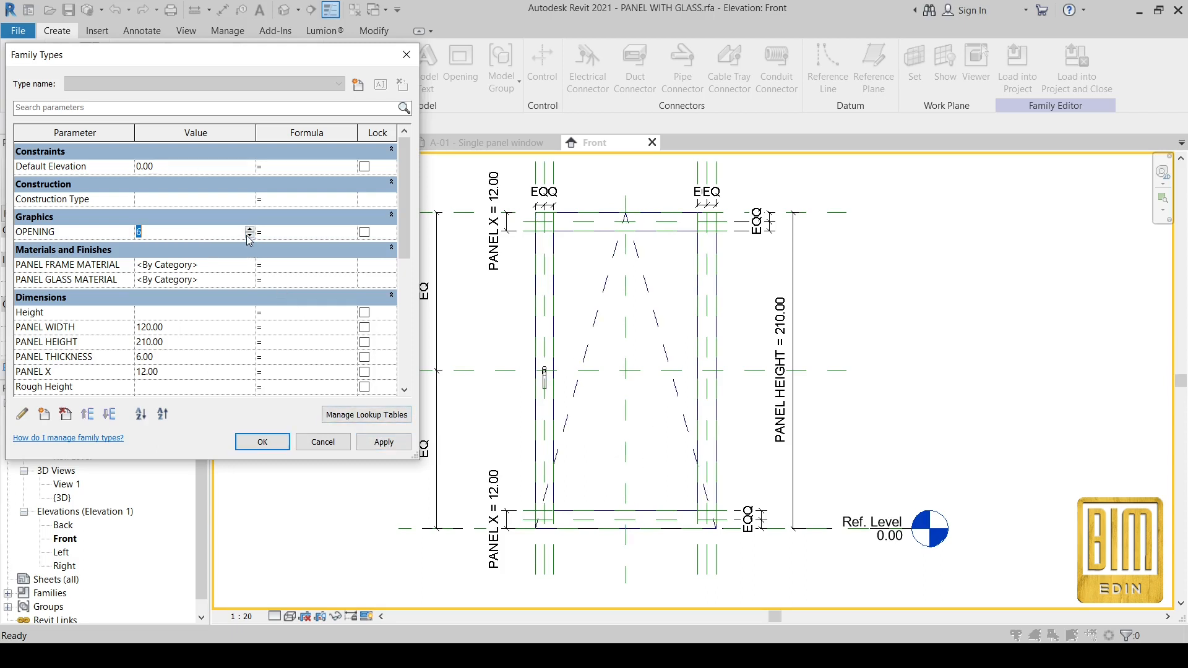
click(390, 443)
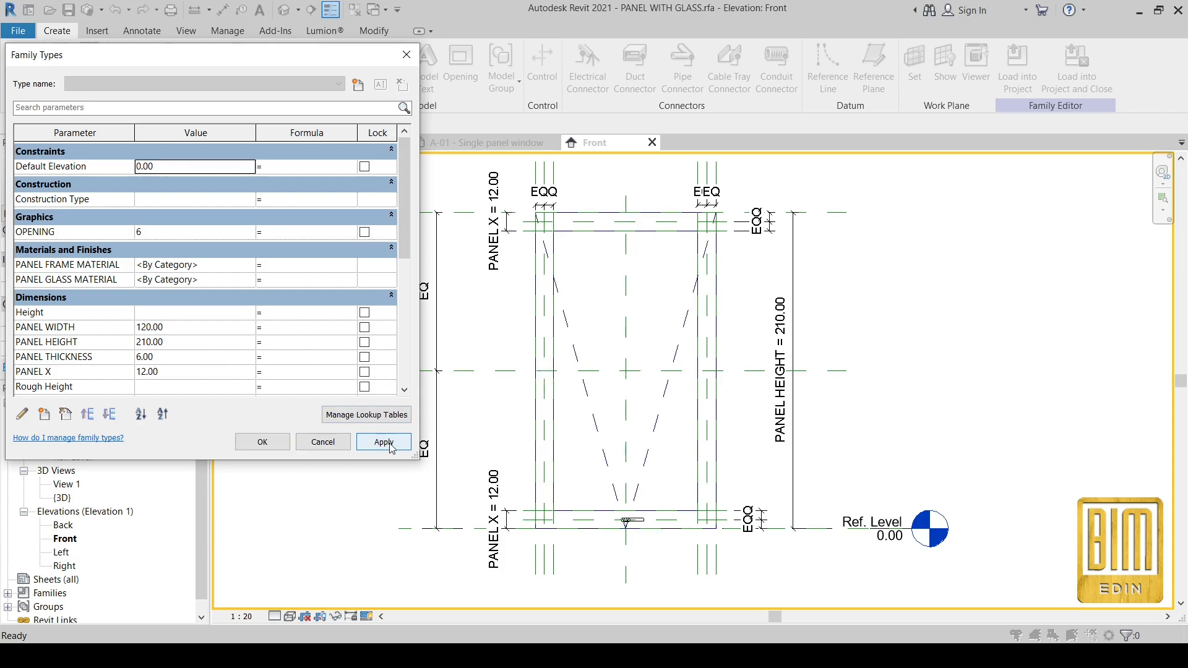
click(253, 236)
click(251, 234)
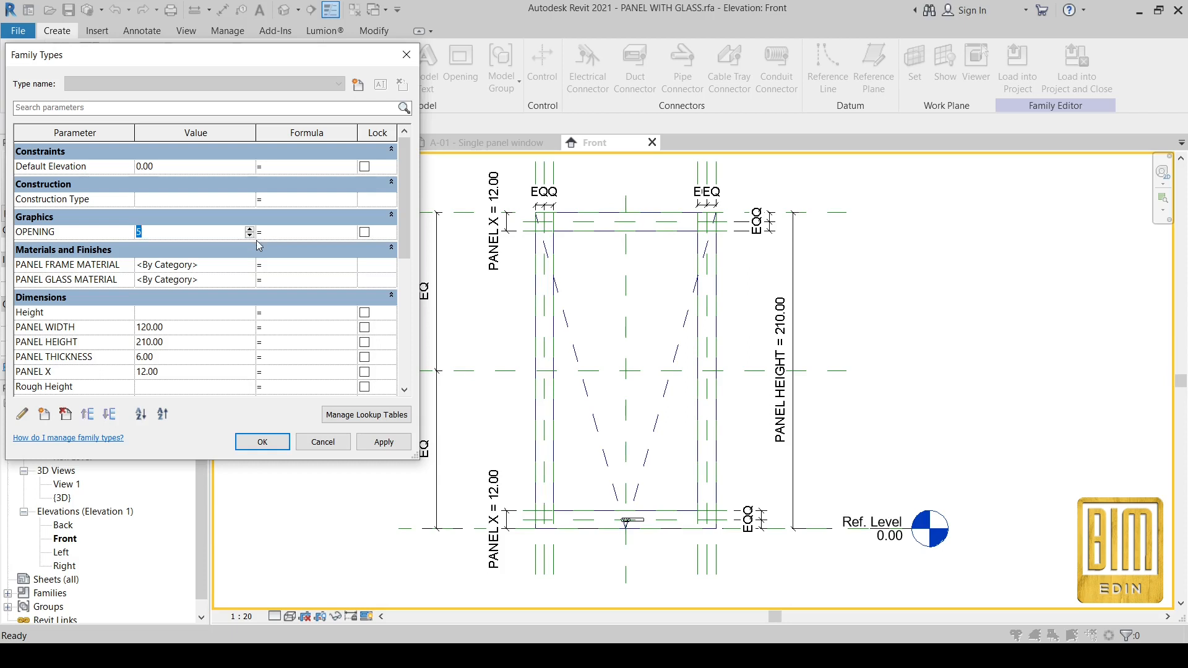
click(393, 444)
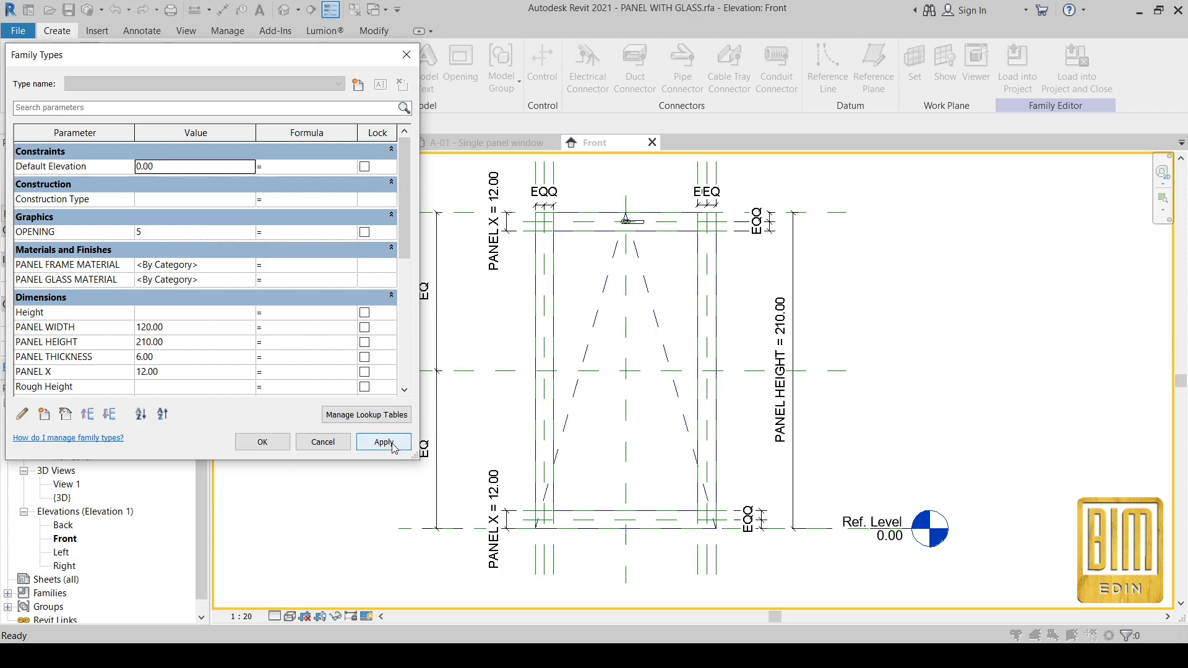
Test the remaining opening options by applying OPENING values 7, 8 and 9 in turn.
click(248, 229)
click(250, 229)
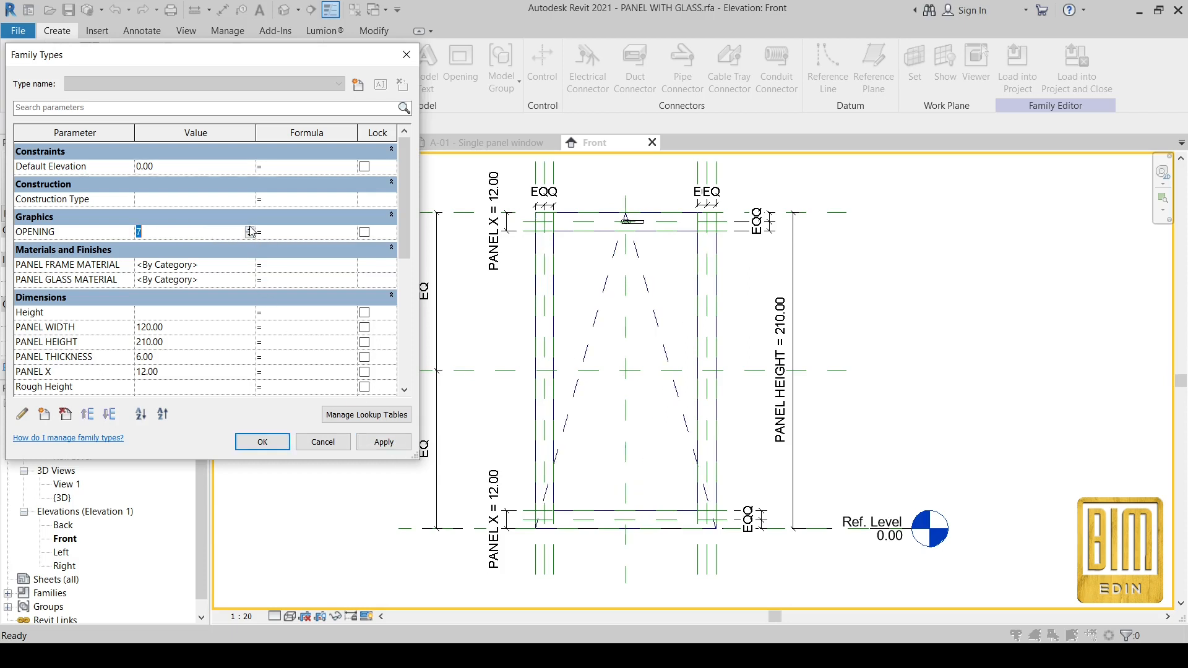
click(389, 444)
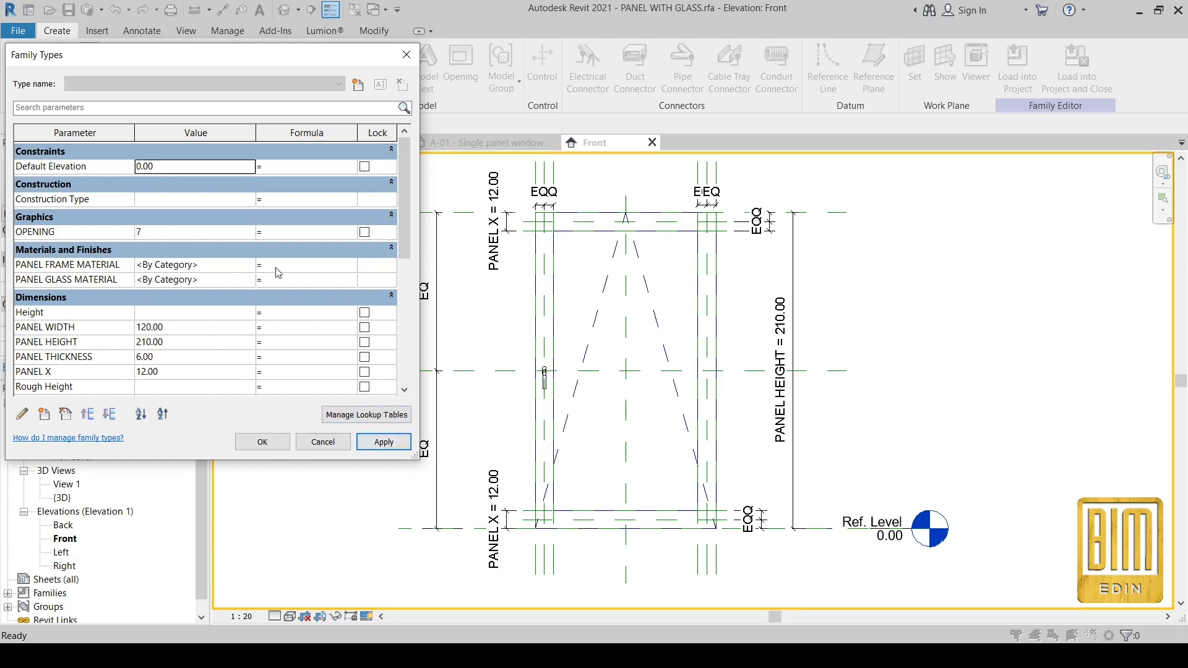
click(249, 230)
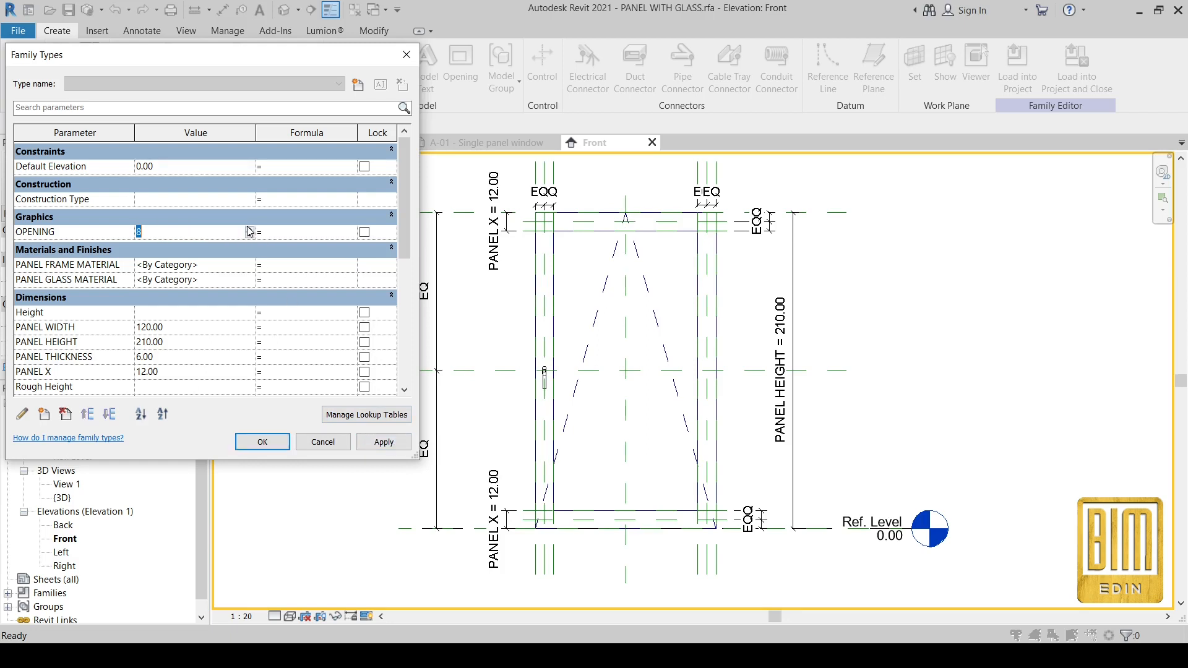
click(390, 444)
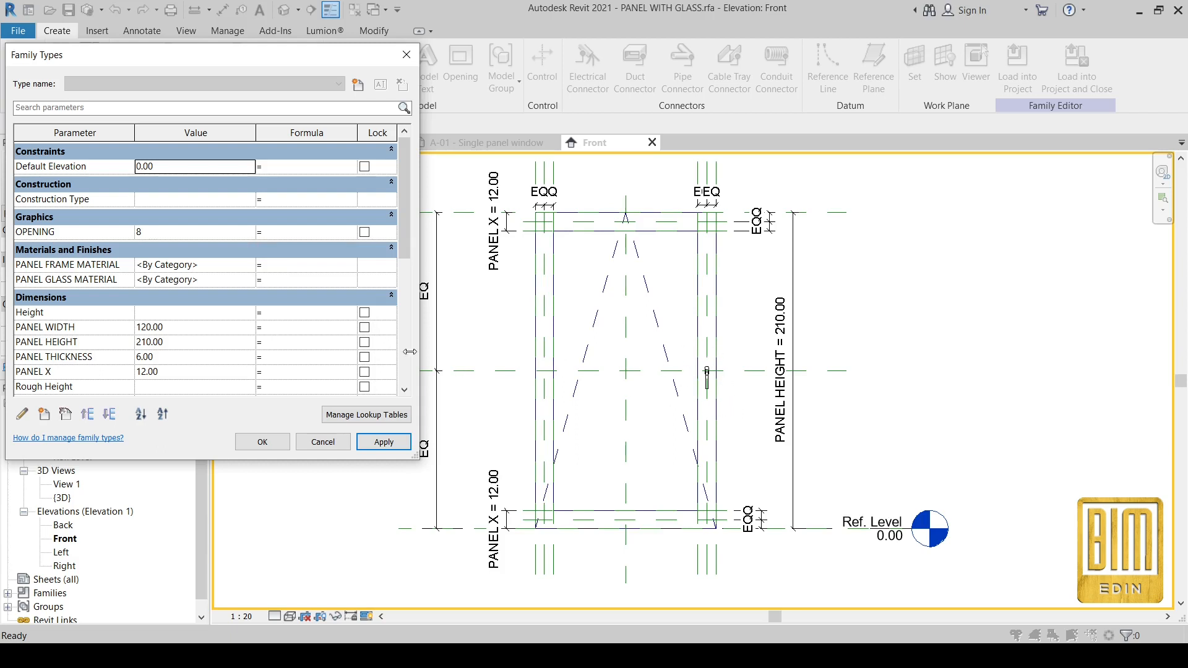
click(255, 234)
click(250, 230)
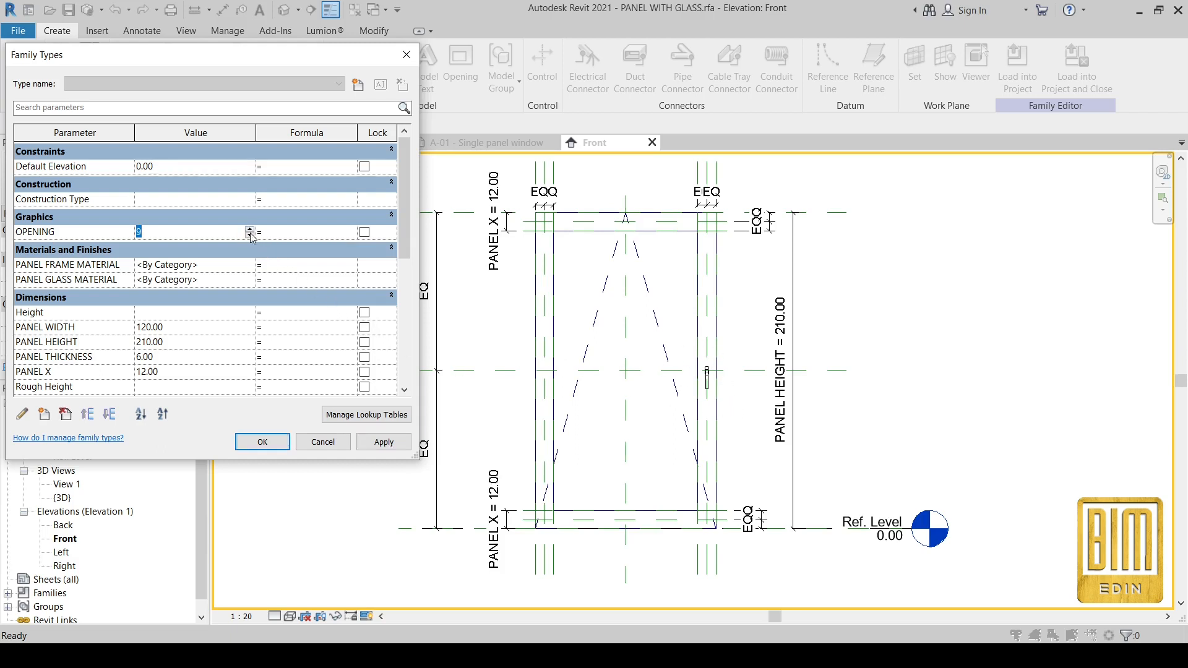
click(391, 443)
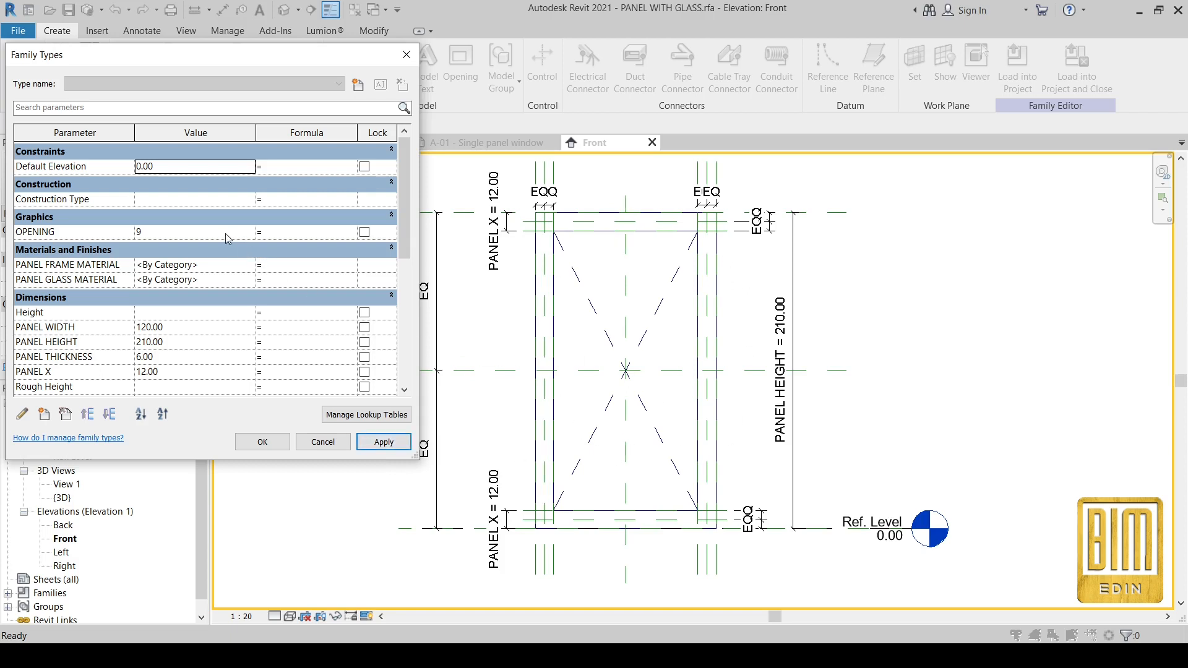
Test OPENING with the value 10, set it back to 9 and accept the family type changes.
click(252, 233)
click(252, 229)
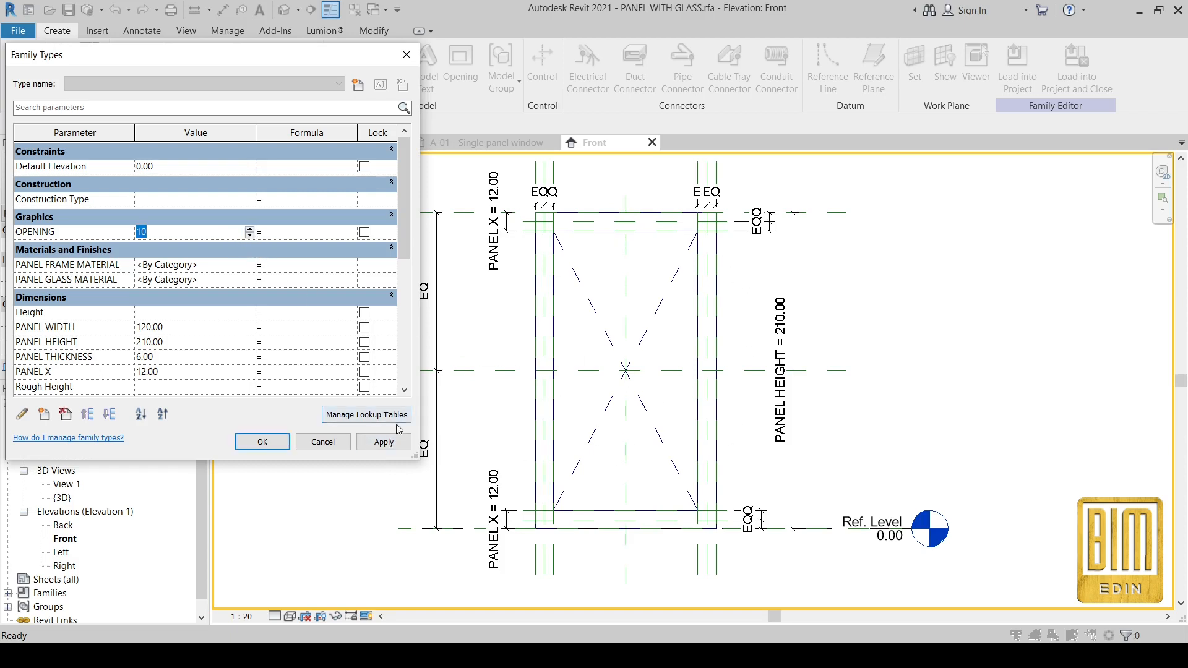
click(392, 443)
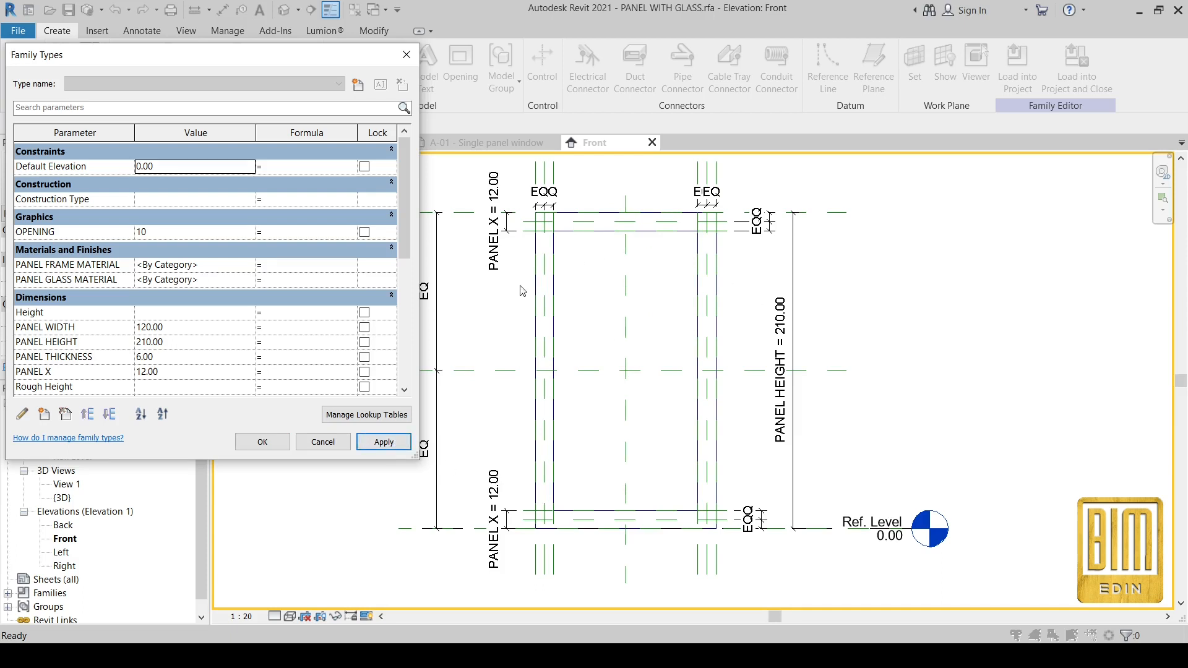
click(250, 235)
click(250, 235)
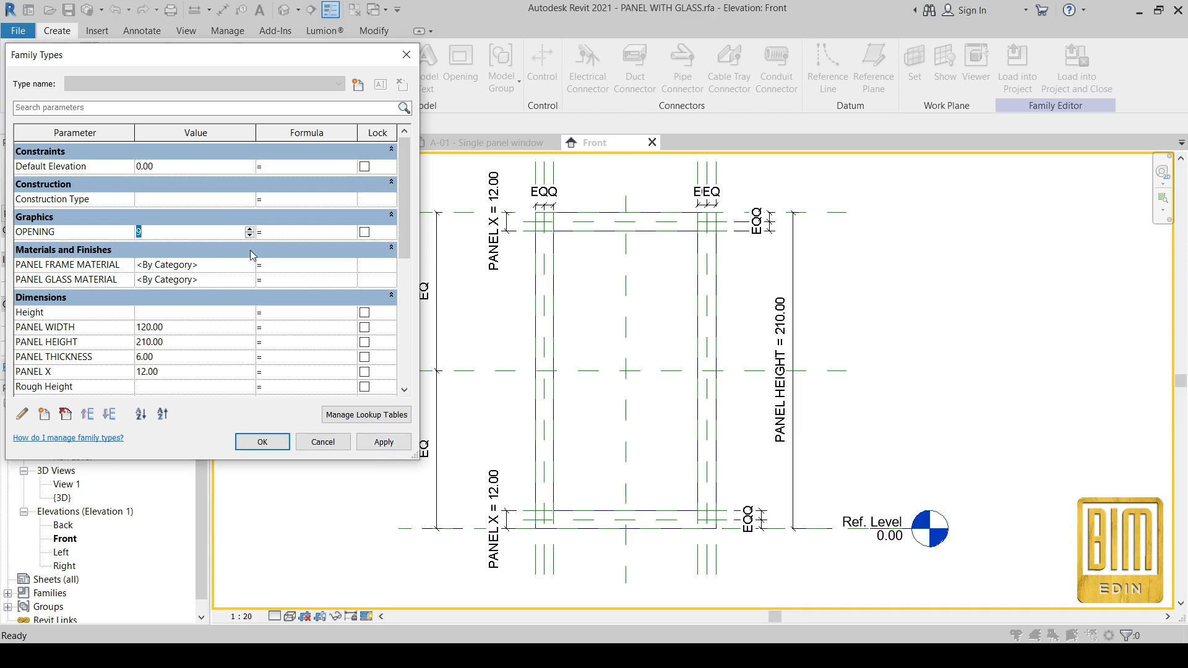
click(389, 445)
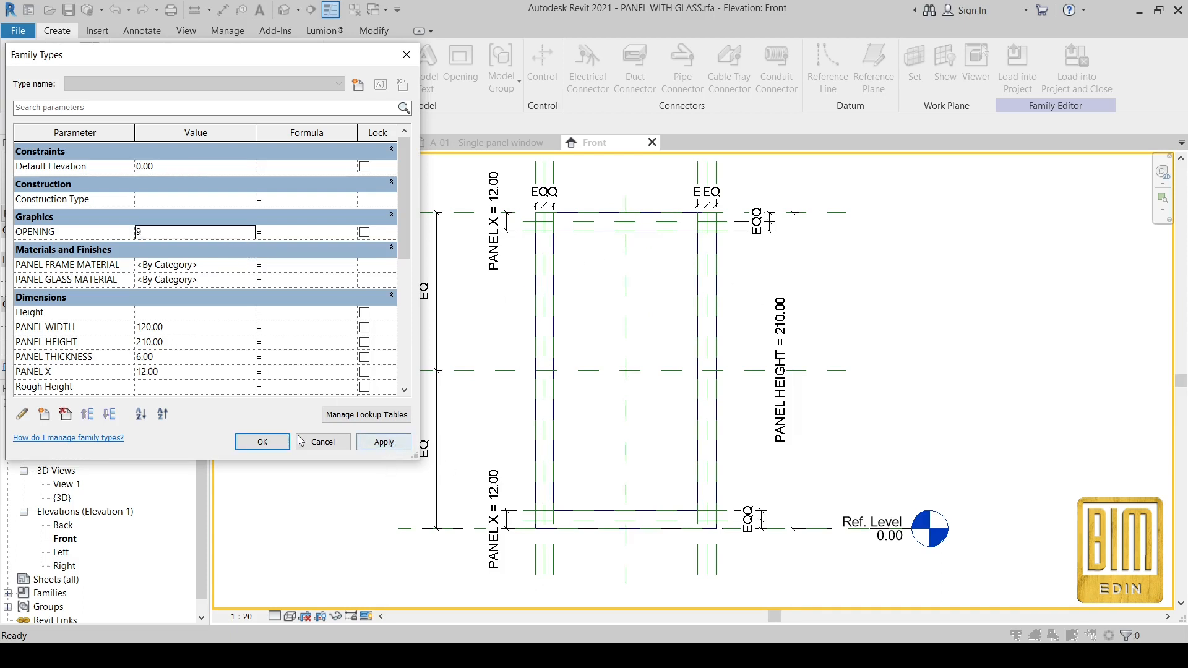
click(263, 441)
Close the project's OG 1- OK FFB and EG- OK FFB plan views.
scroll(631, 318, down, 1)
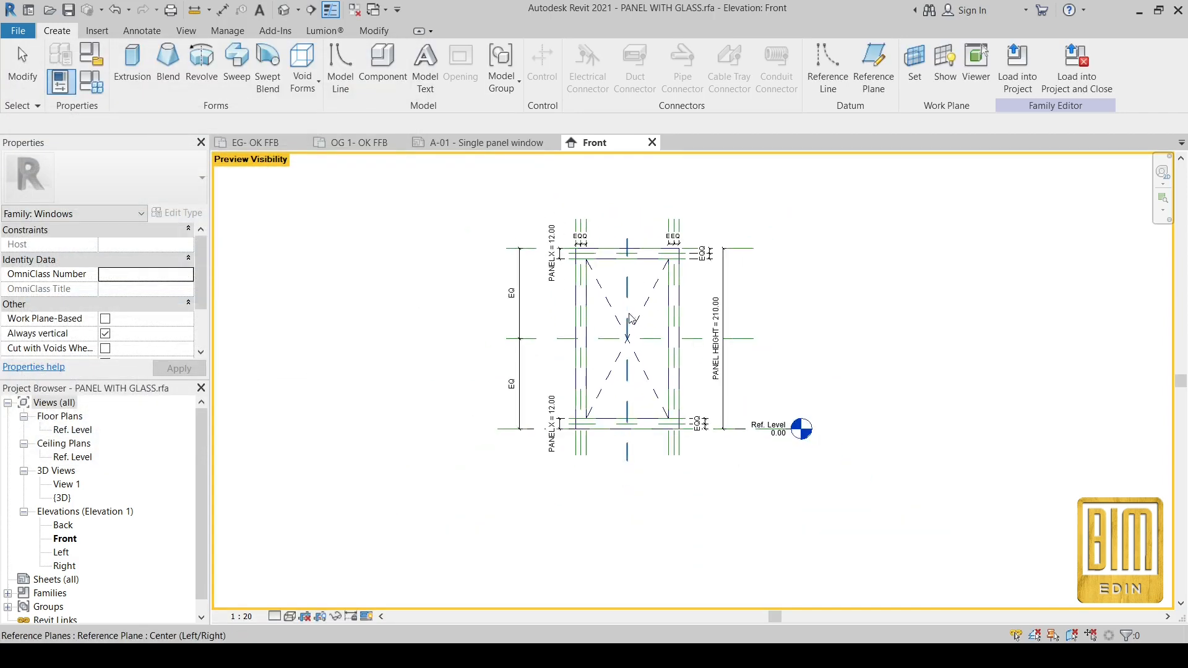
scroll(681, 184, up, 1)
scroll(574, 301, down, 1)
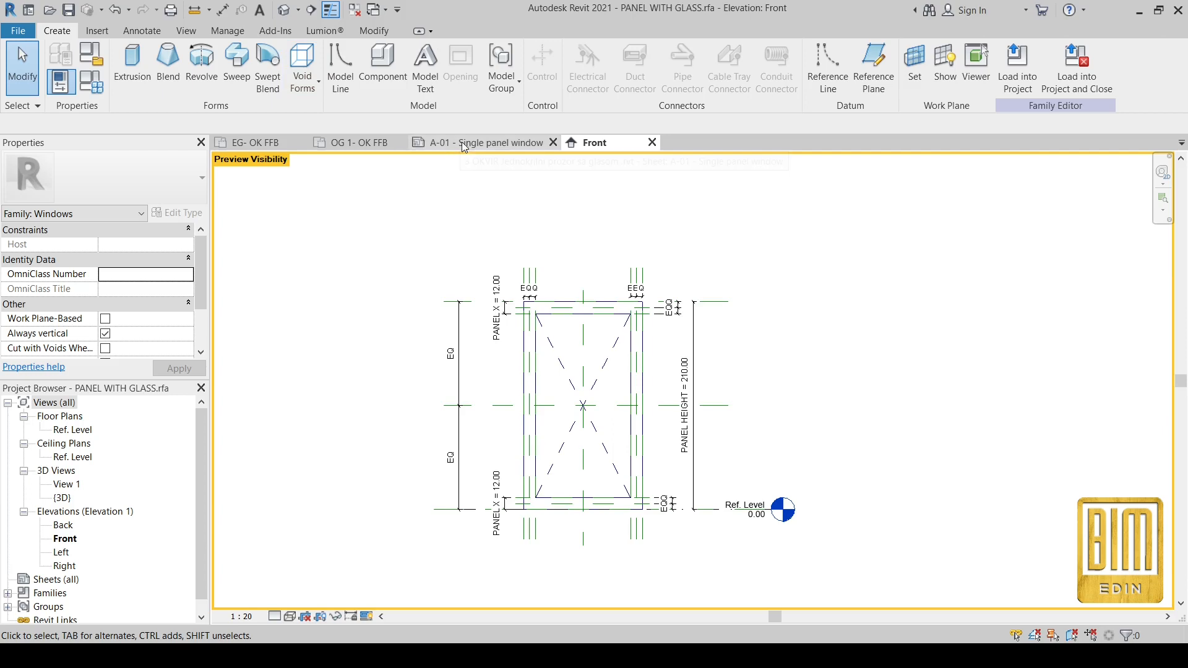
click(400, 142)
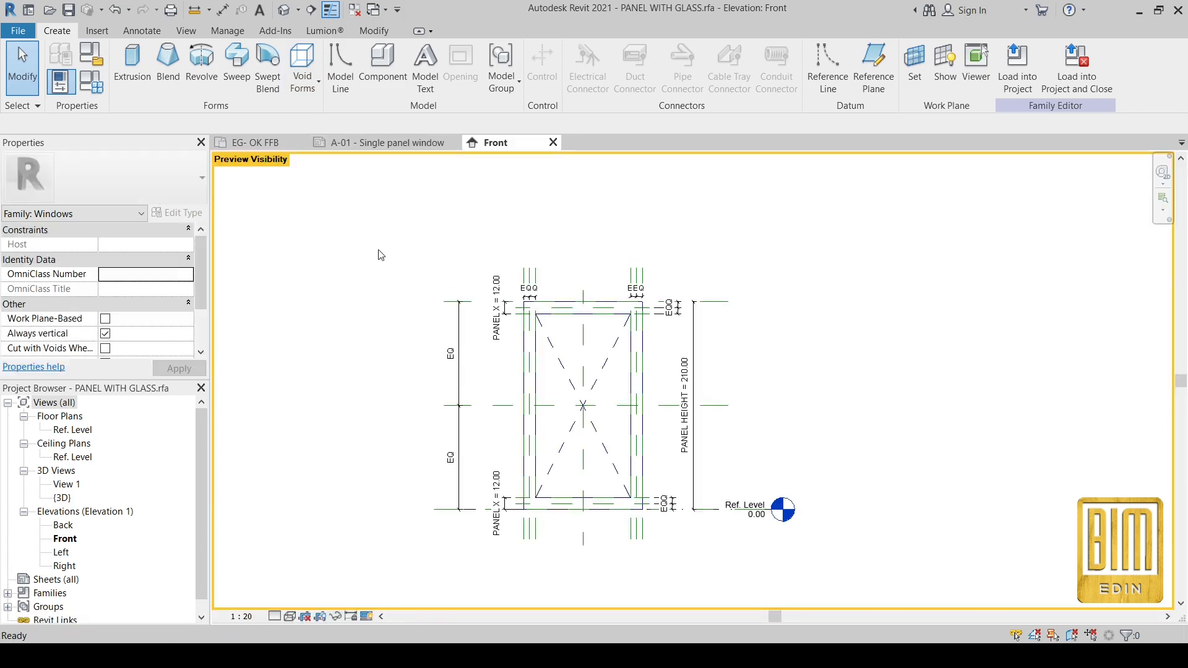
click(300, 142)
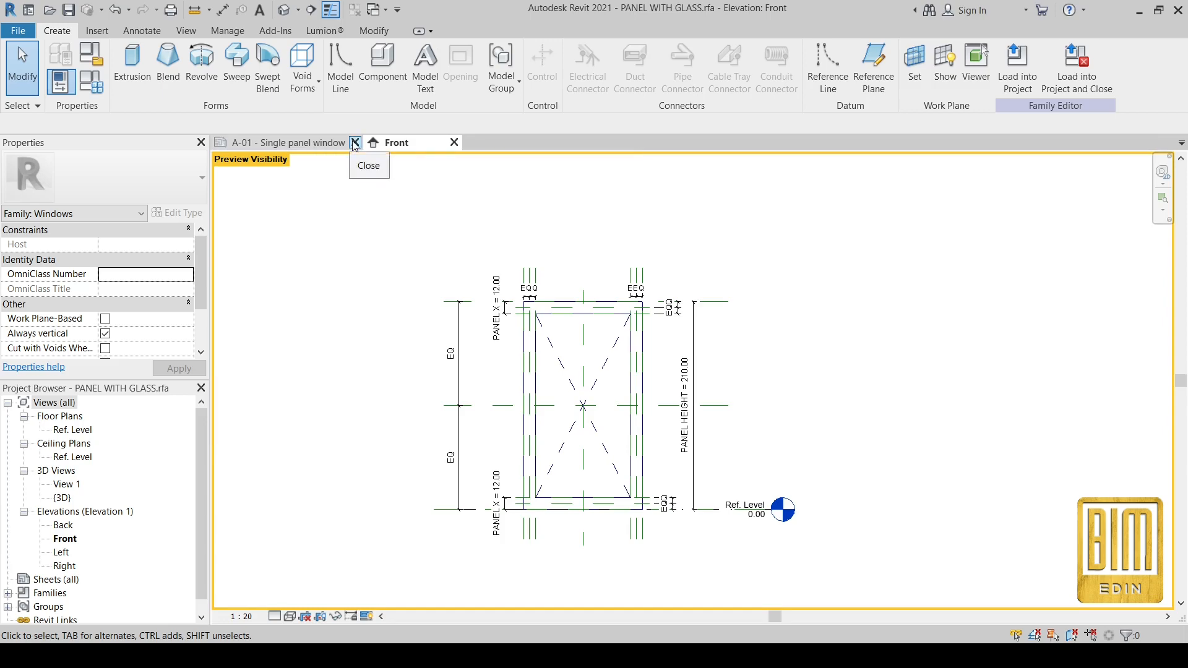
Open the project's default 3D view from sheet A-01, and close both the sheet and that 3D view.
click(335, 142)
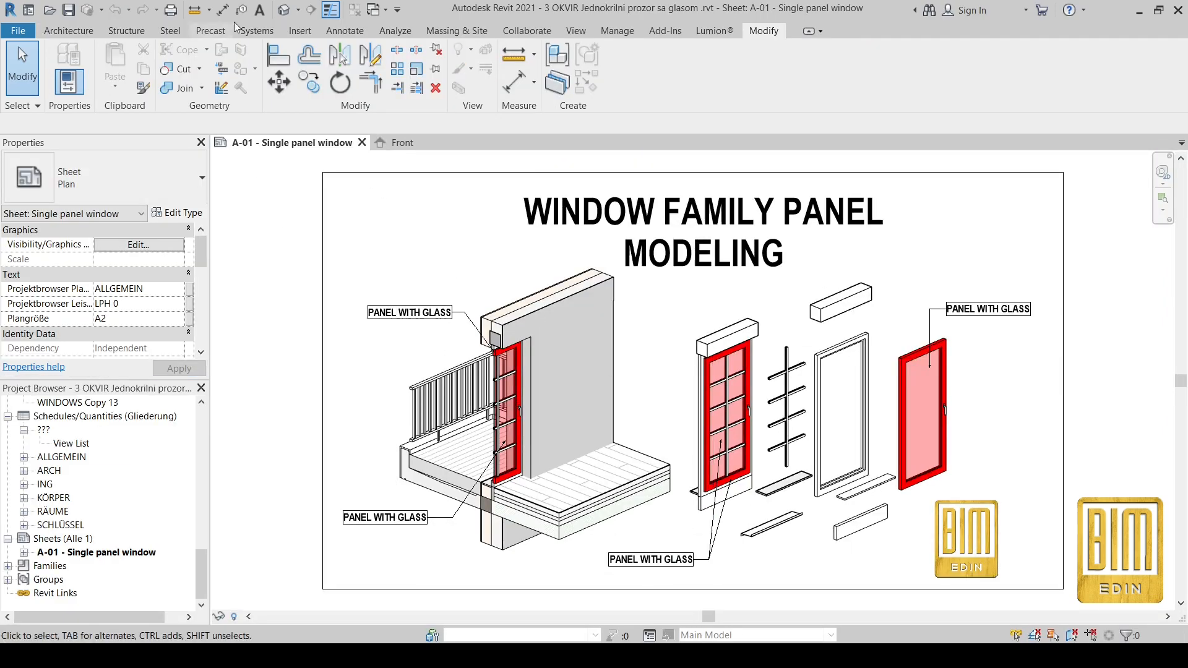
click(284, 9)
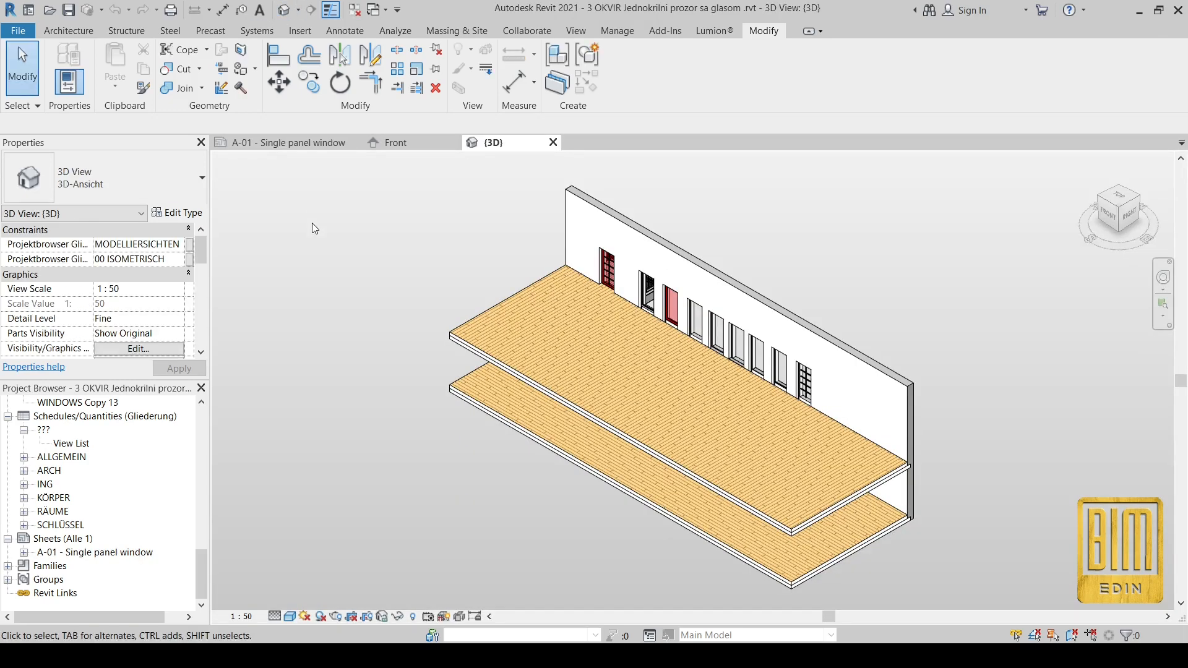
shift+middle_drag(281, 388, 491, 336)
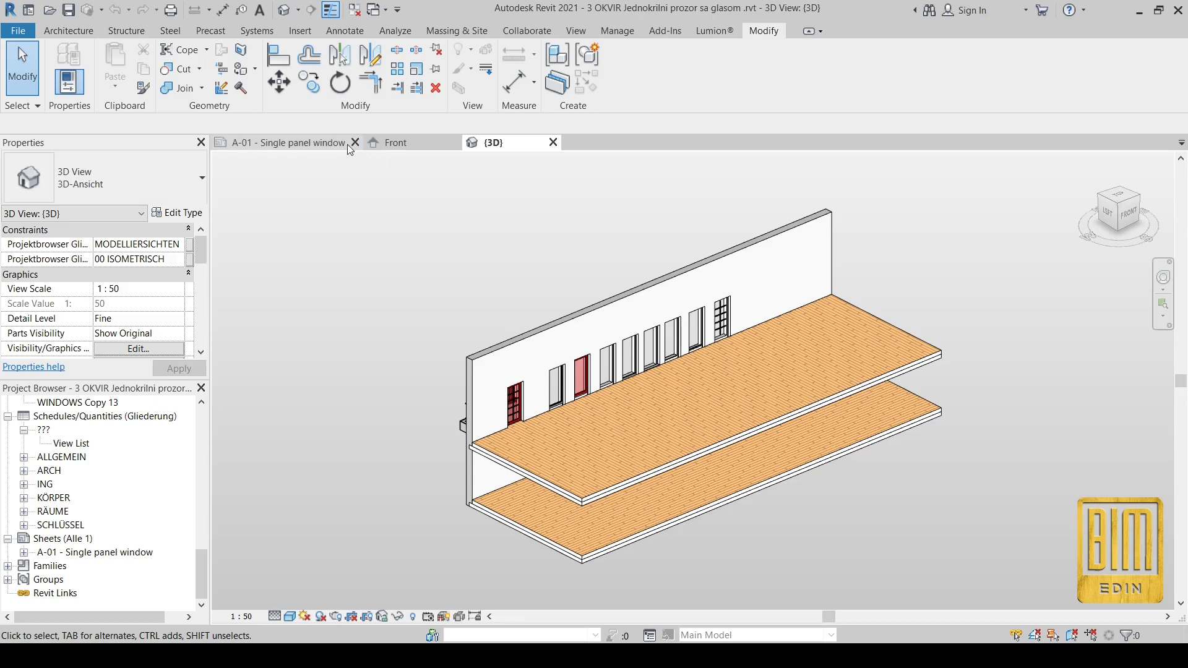
click(350, 143)
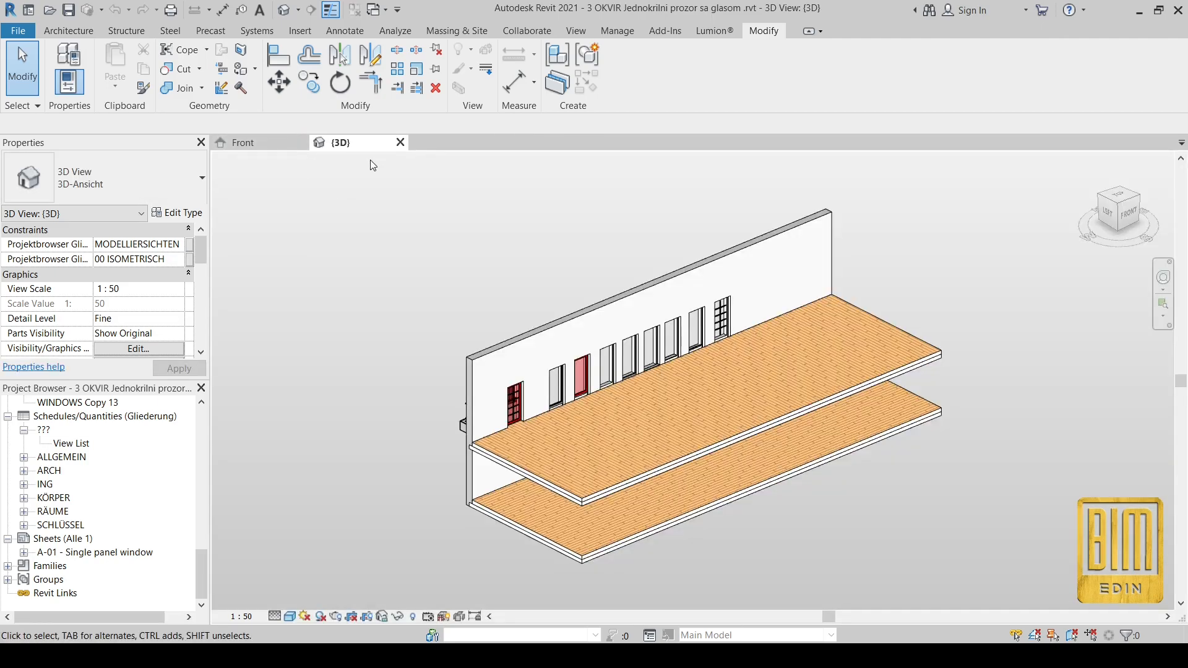
click(400, 142)
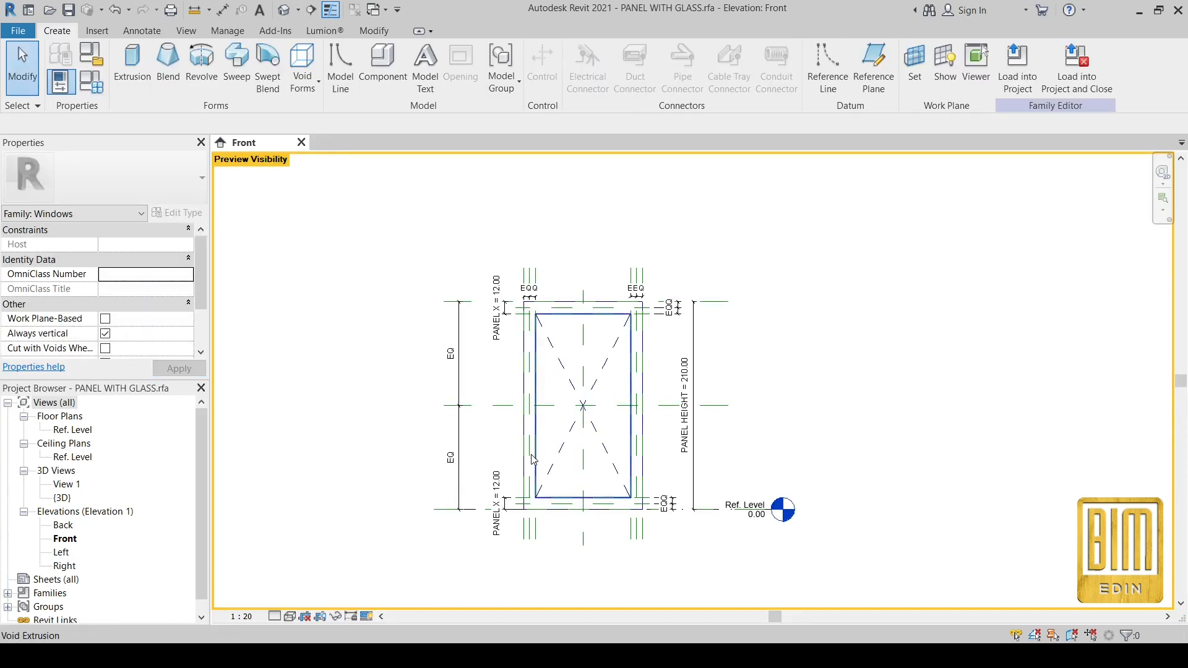
Open the window family's default 3D view and tile it beside the Front elevation, with the whole panel visible in both views.
click(283, 10)
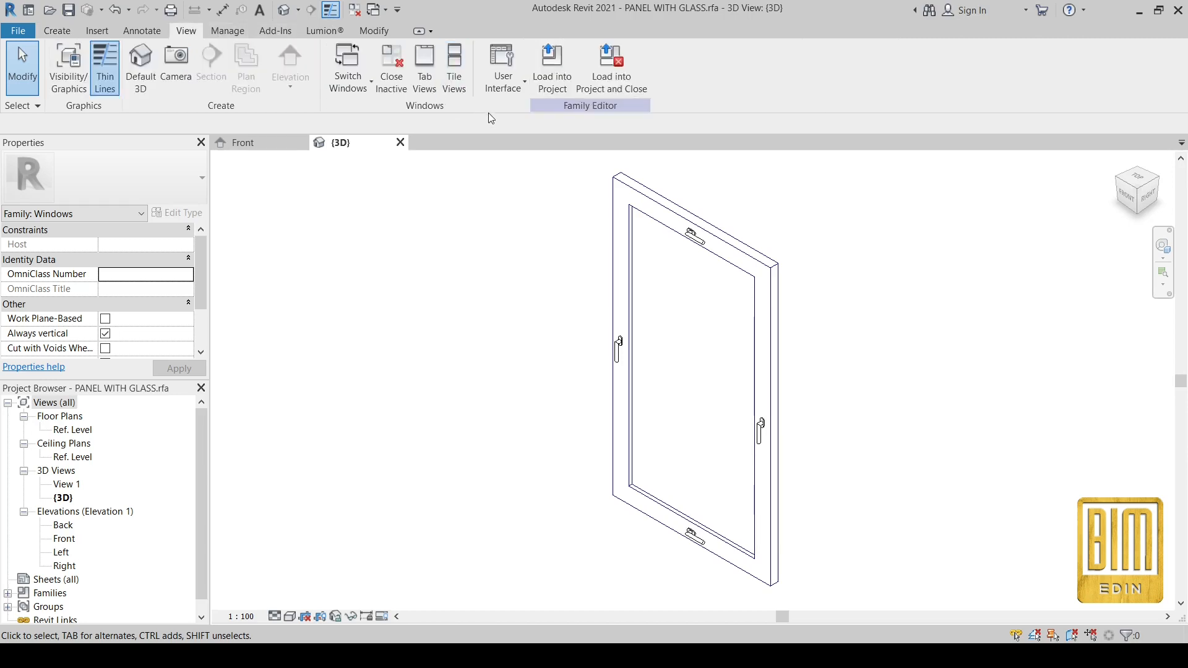
click(455, 67)
scroll(403, 248, down, 5)
scroll(523, 239, up, 4)
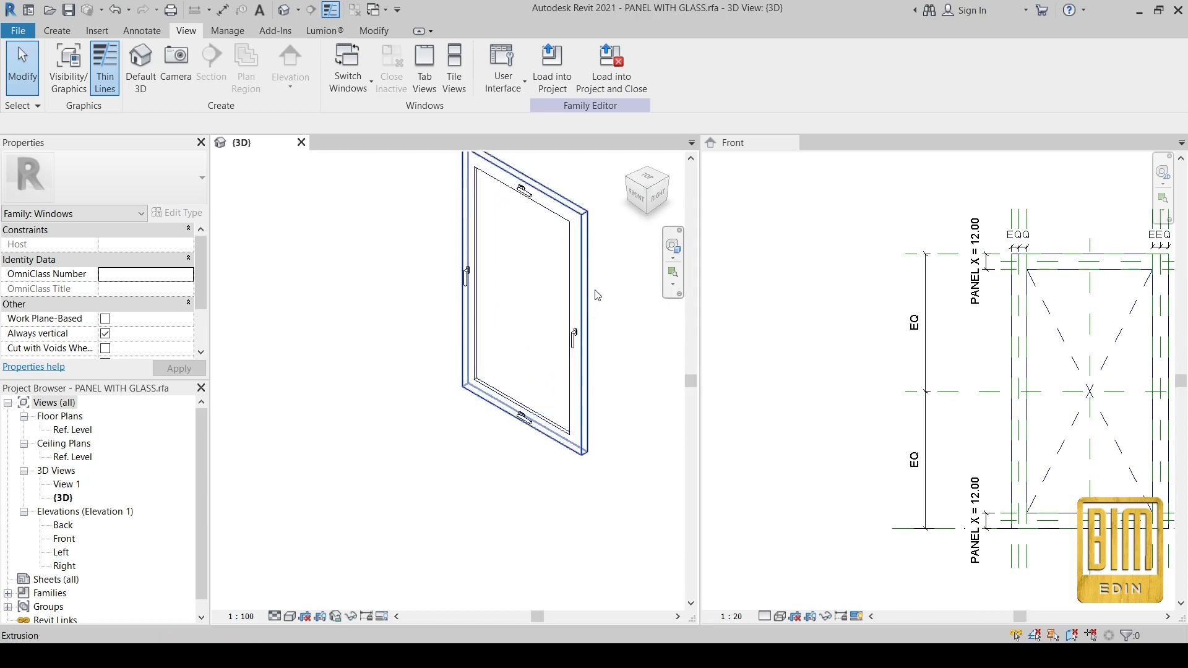
scroll(522, 239, up, 3)
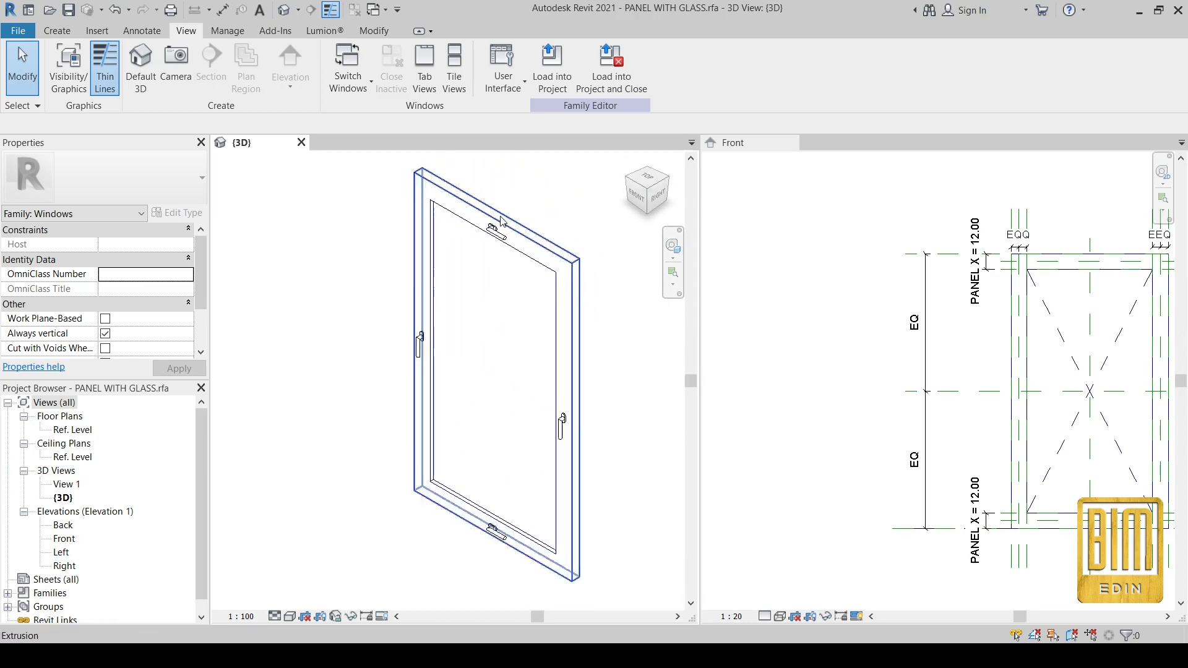
shift+middle_drag(610, 411, 647, 379)
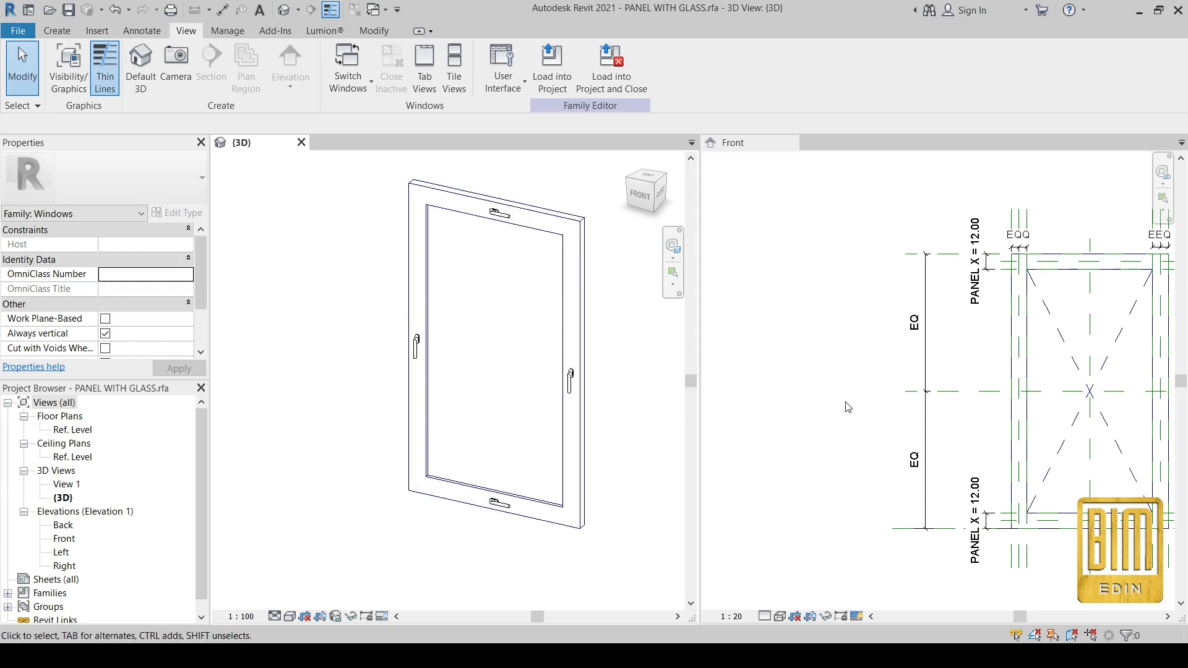
scroll(891, 420, down, 2)
scroll(938, 437, up, 2)
scroll(985, 303, down, 2)
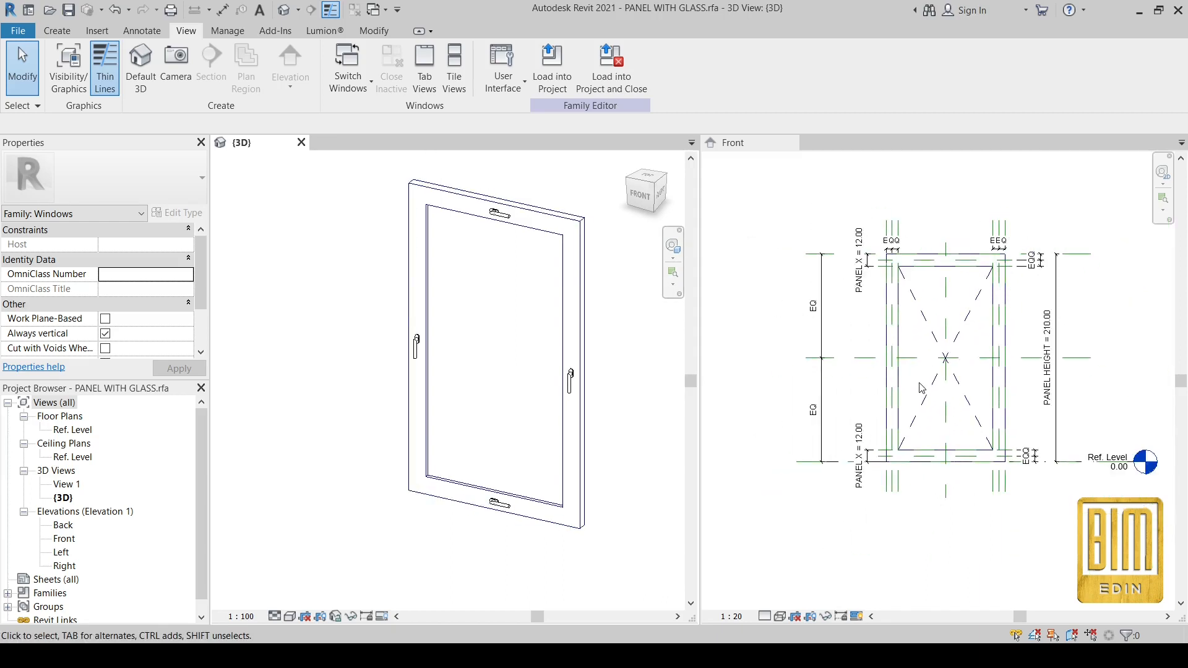
Turn on Preview Visibility in both the family's 3D view and the Front elevation.
scroll(922, 380, up, 2)
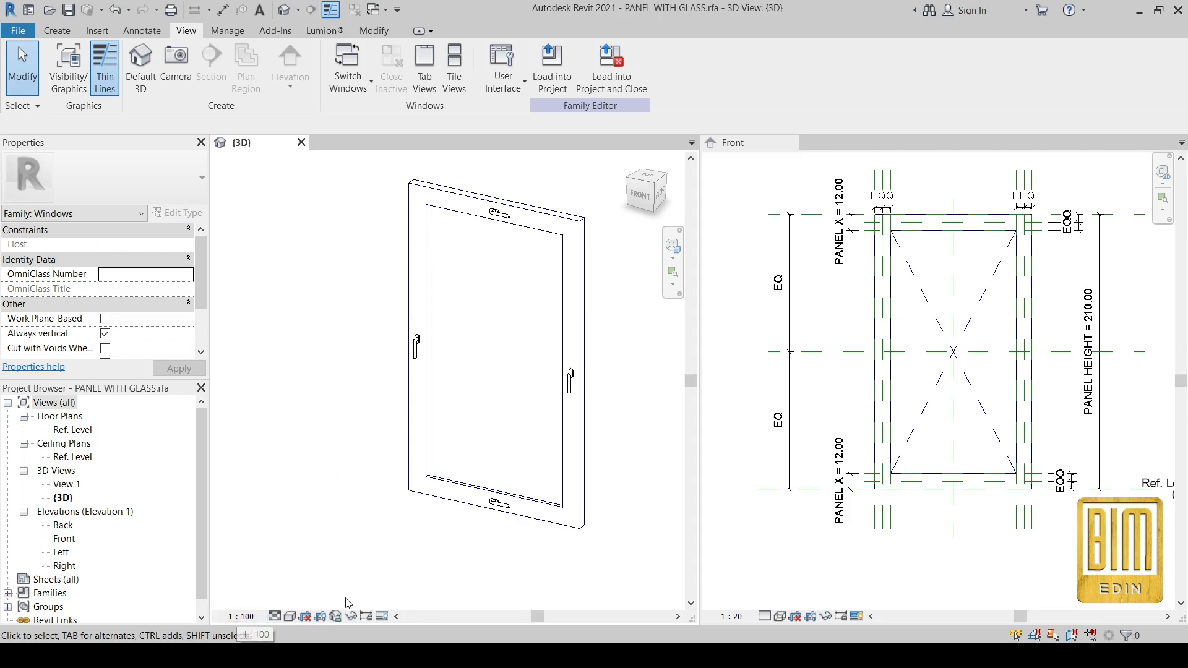
click(385, 617)
click(408, 600)
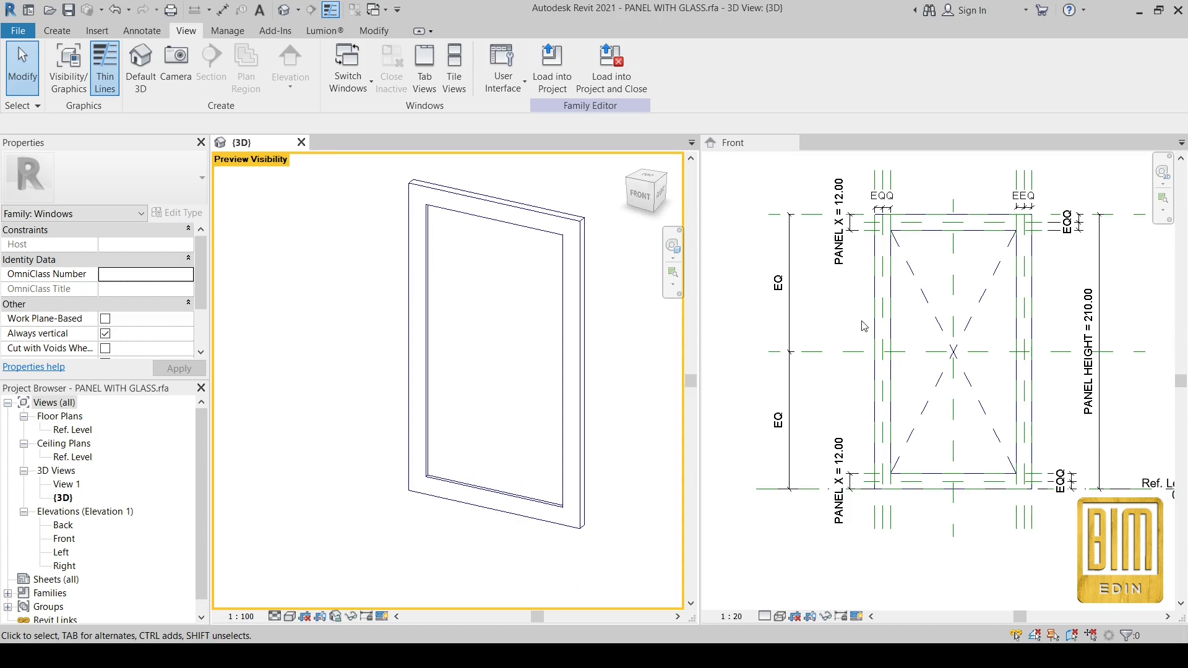
click(857, 616)
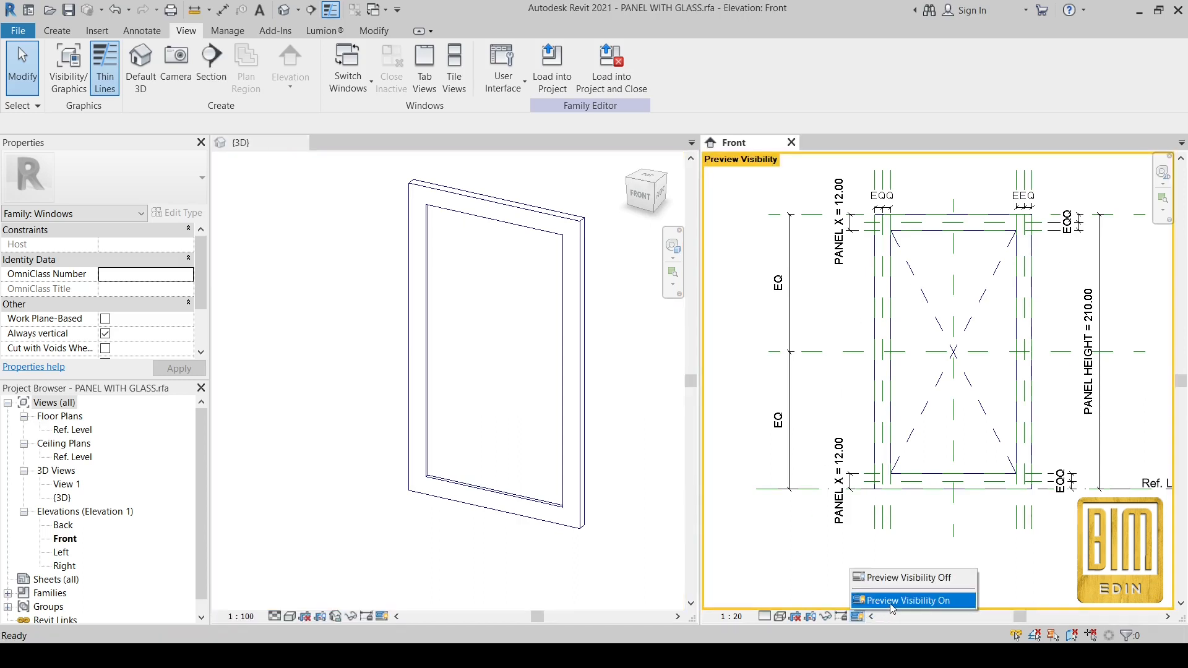
click(891, 597)
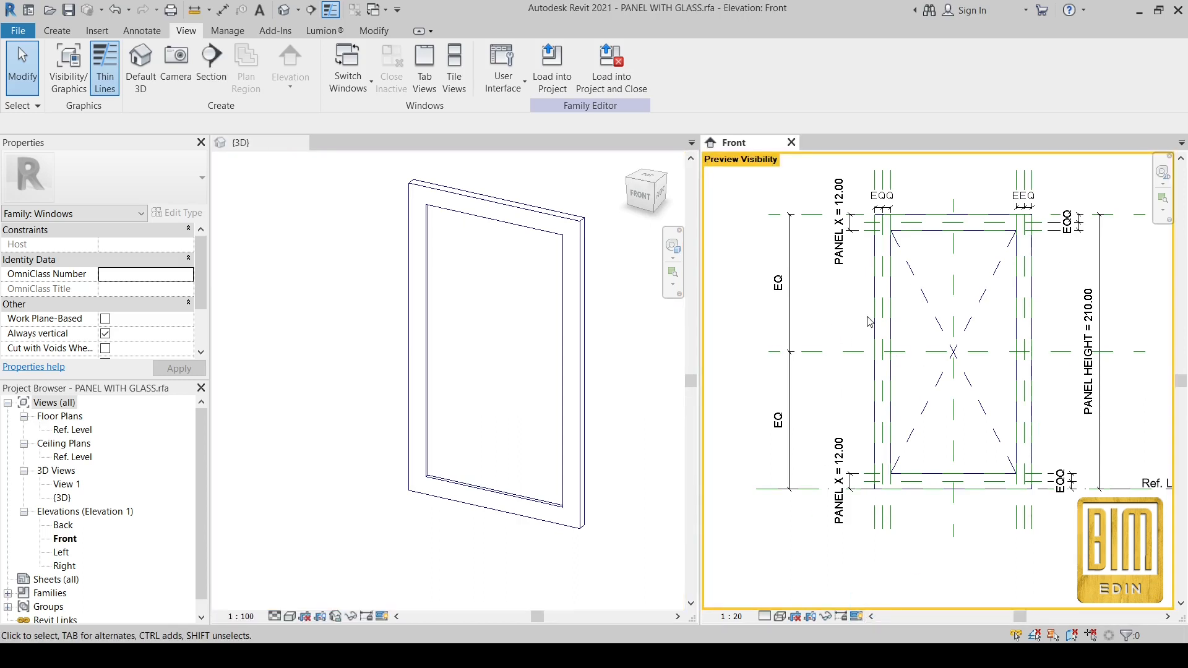
Open the family types, narrow the dialog to uncover the 3D panel, and apply the value 0 to OPENING.
click(56, 31)
click(91, 67)
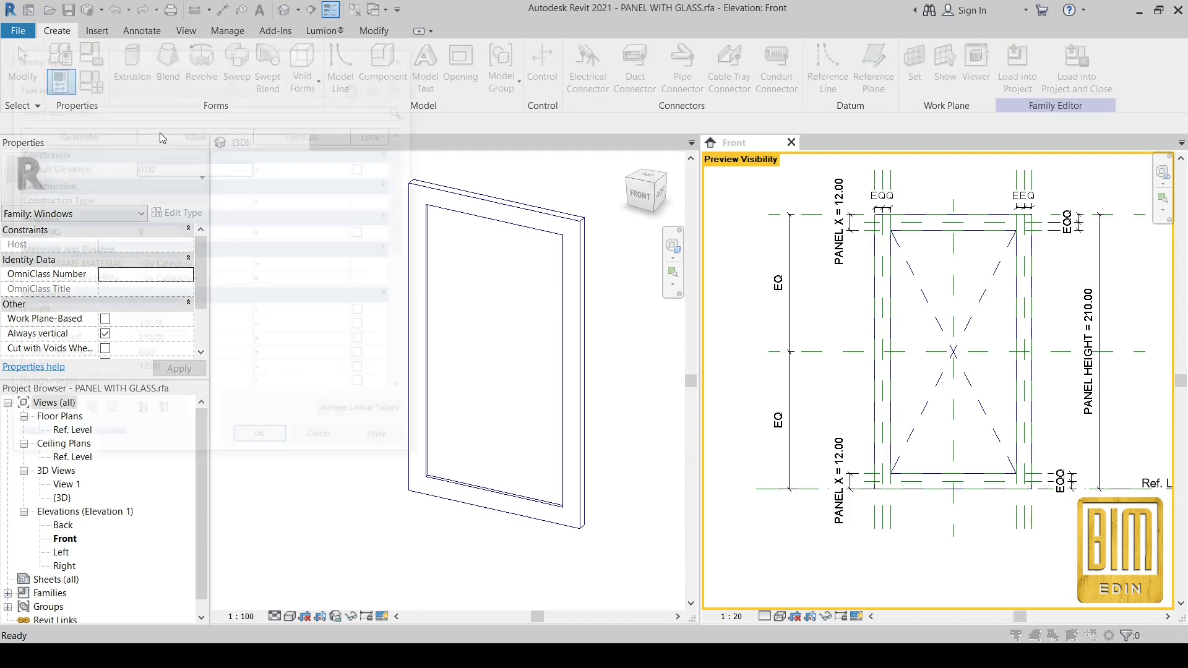
click(407, 270)
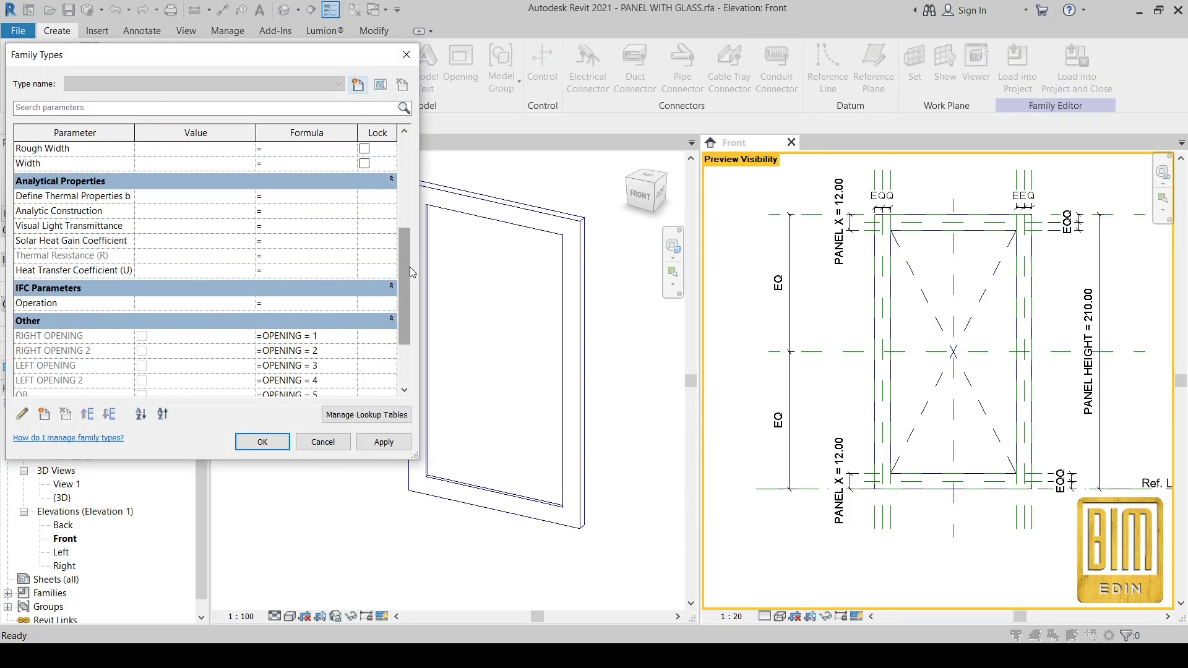
drag(419, 267, 306, 262)
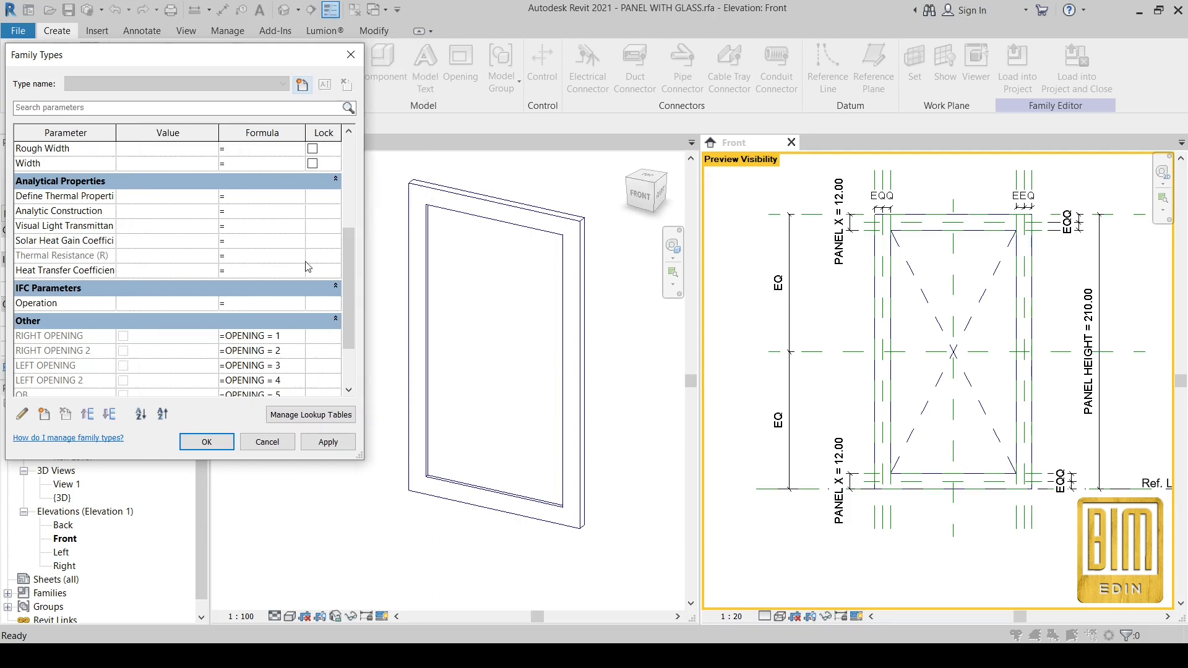
scroll(157, 206, up, 5)
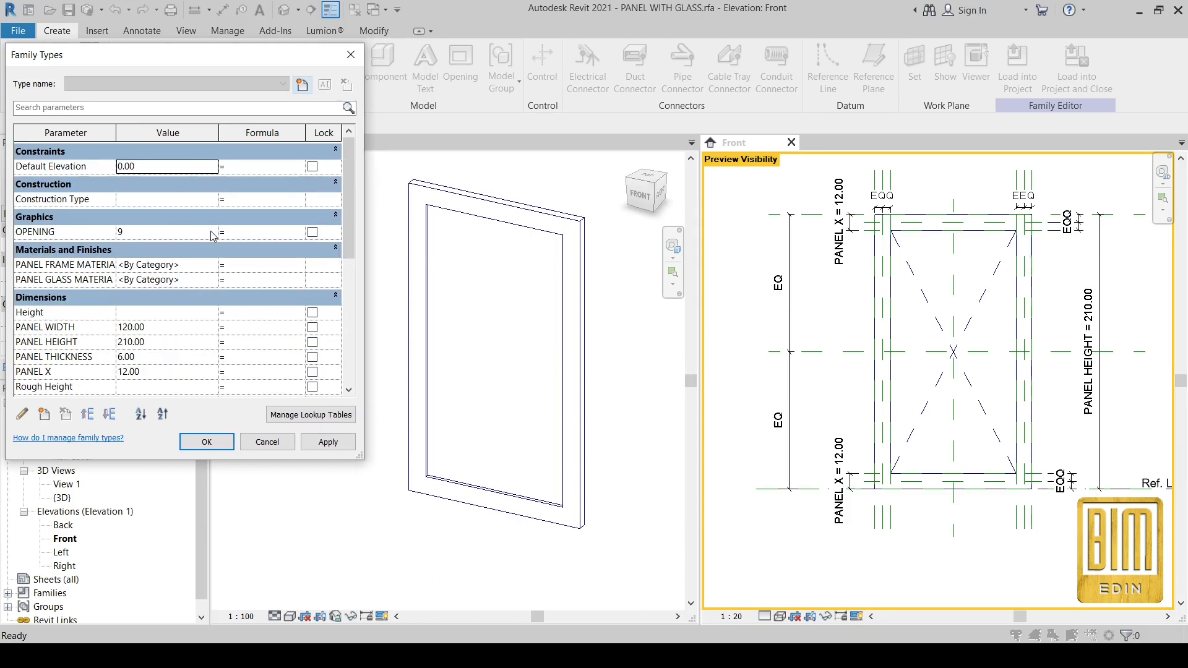
click(180, 230)
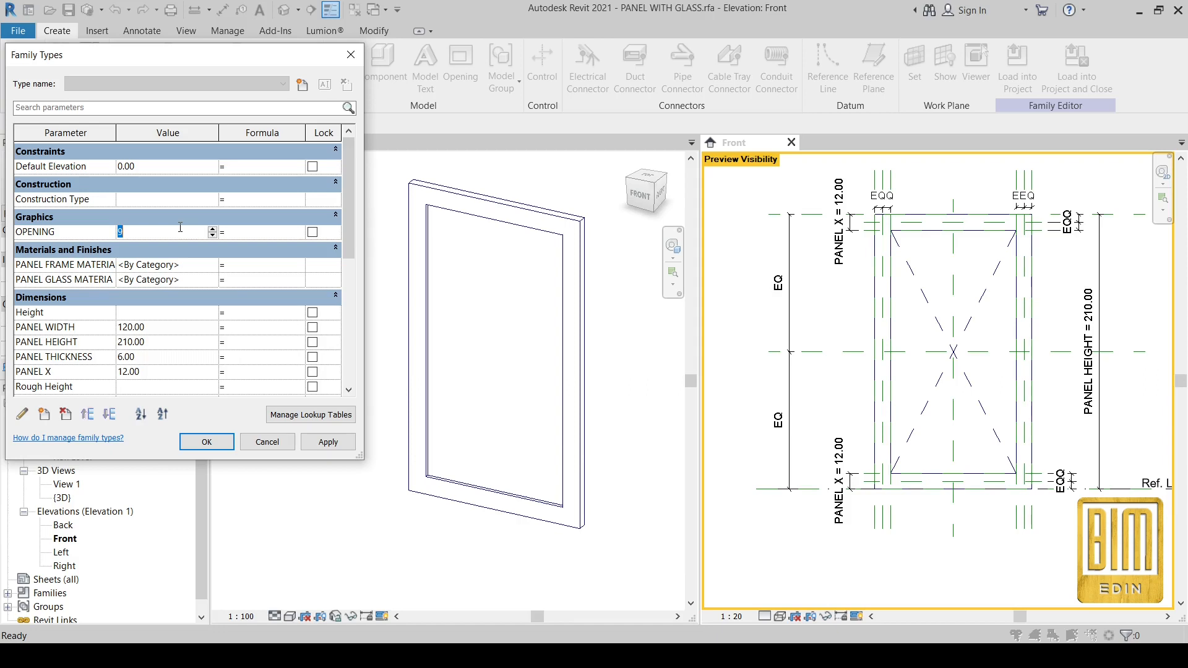
click(329, 443)
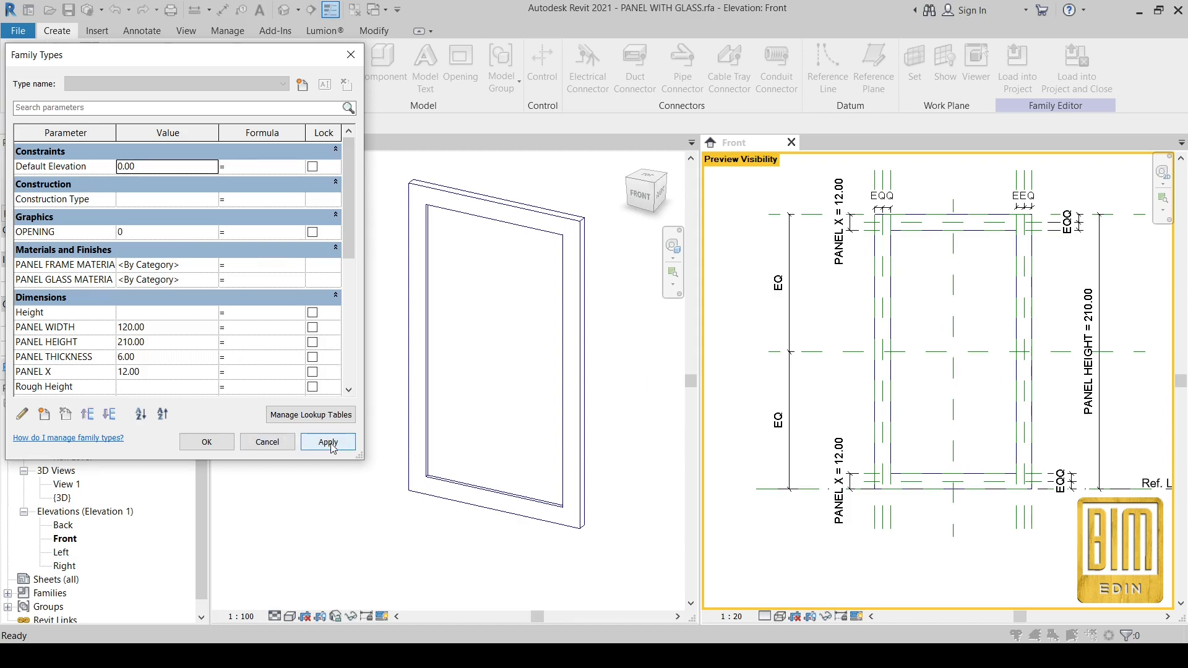
Test OPENING with the values 1, 2, 3 and 4, applying each one to the panel.
click(215, 231)
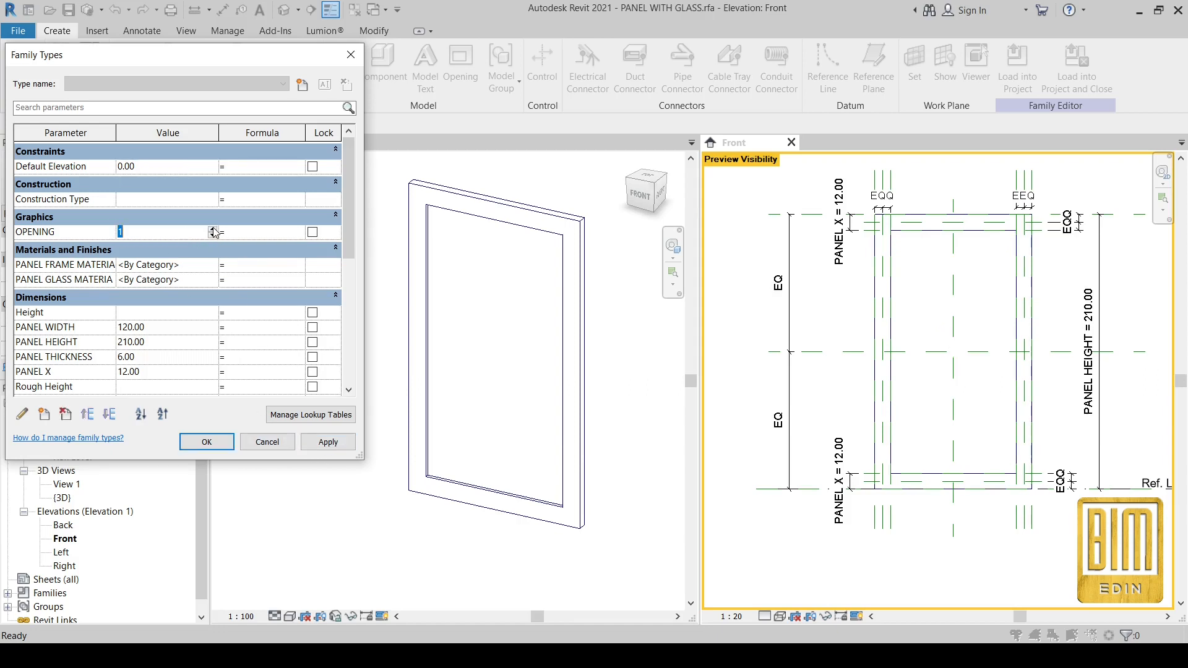
click(334, 441)
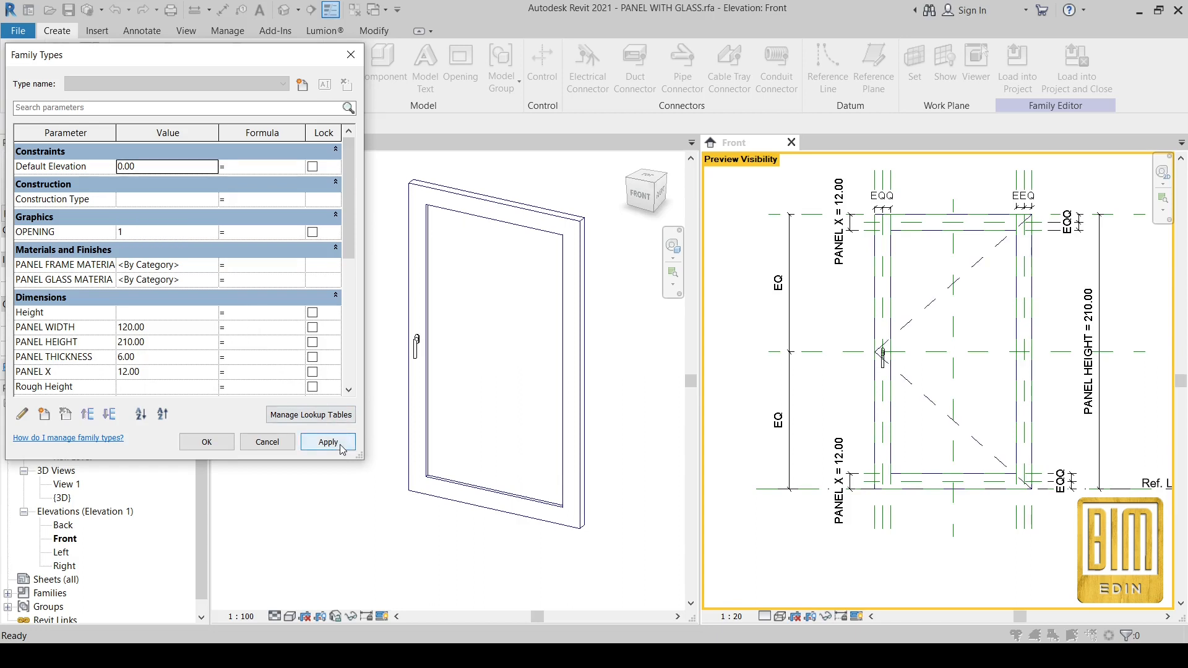
click(214, 231)
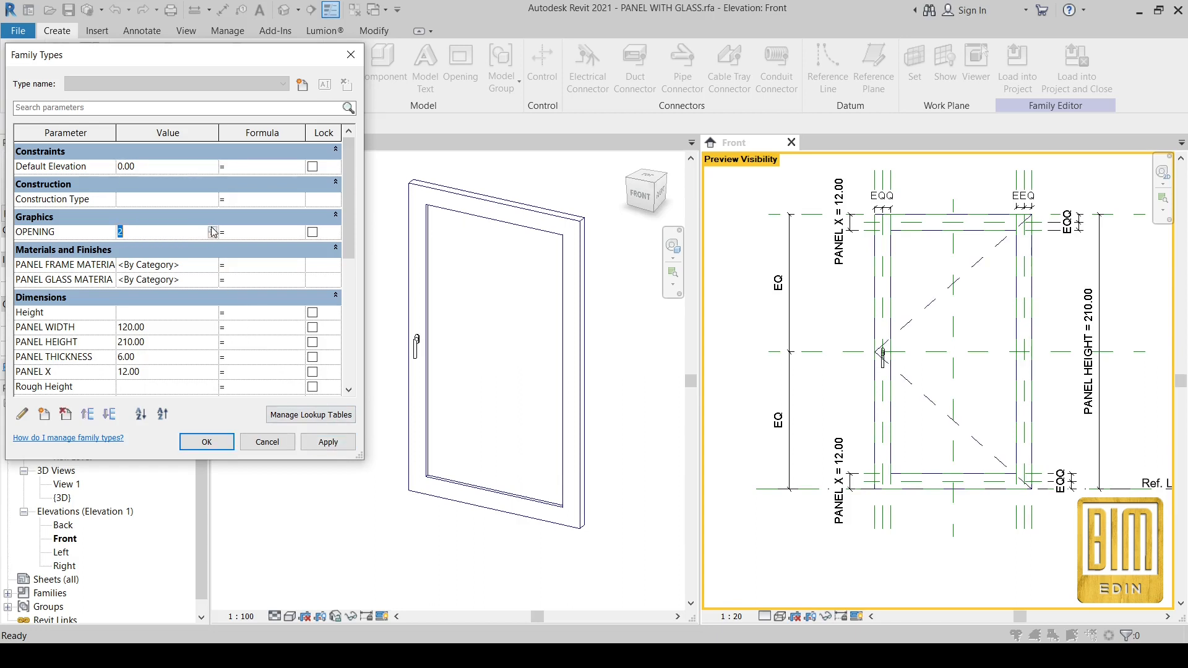
click(339, 442)
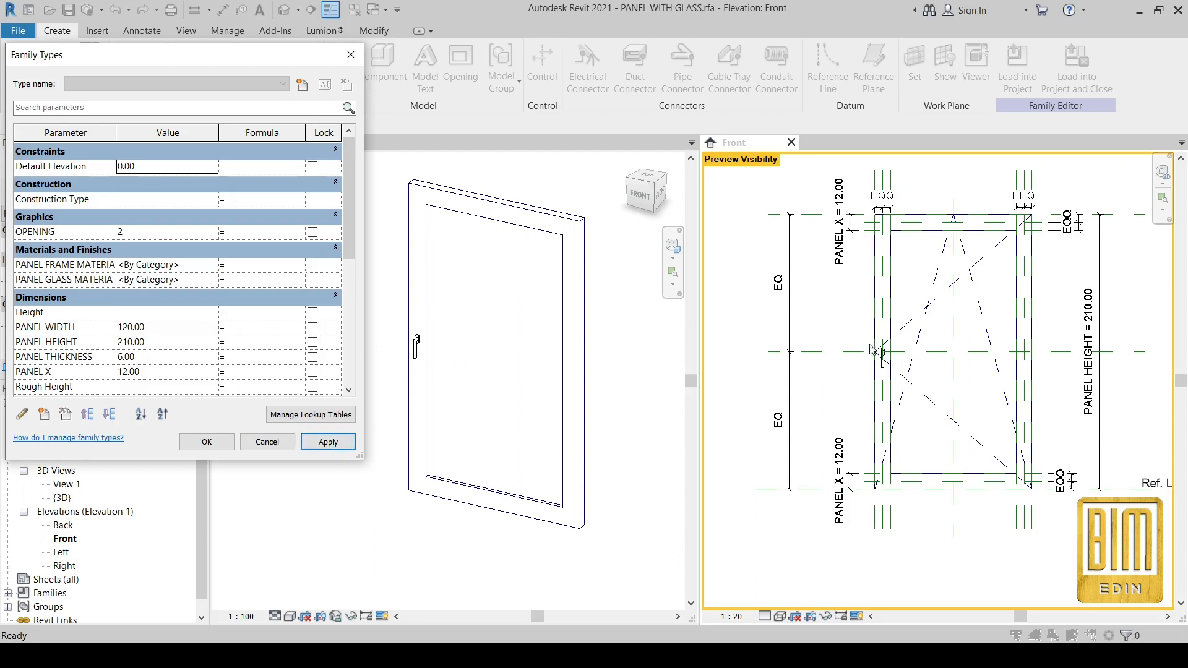
click(214, 231)
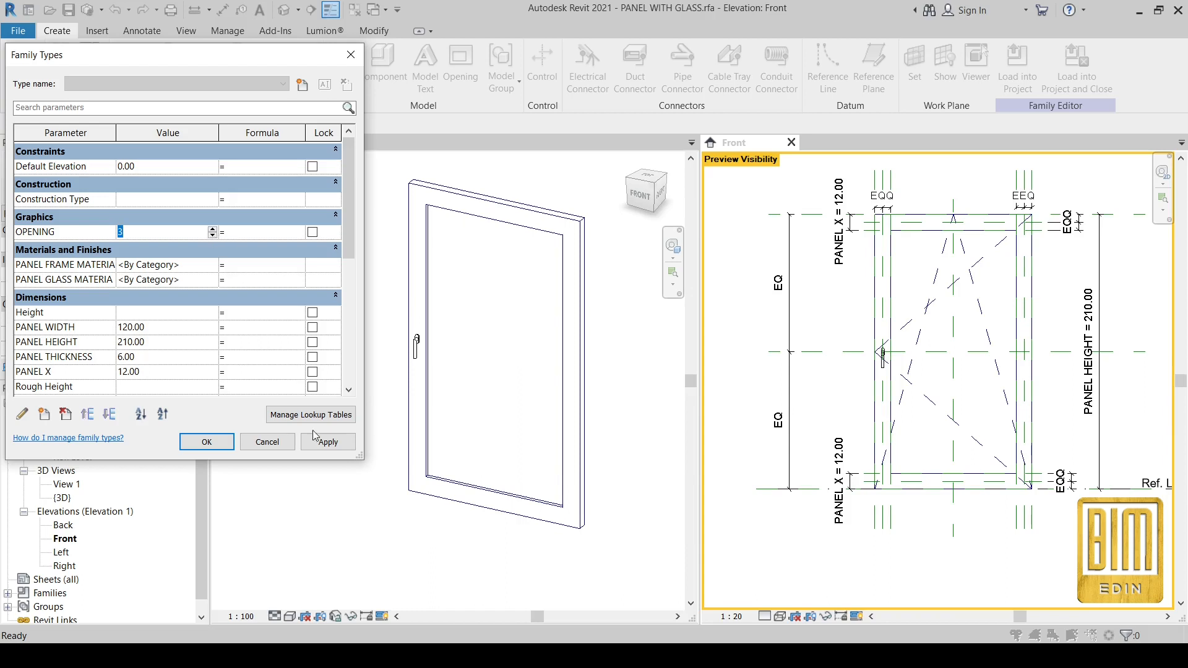
click(333, 444)
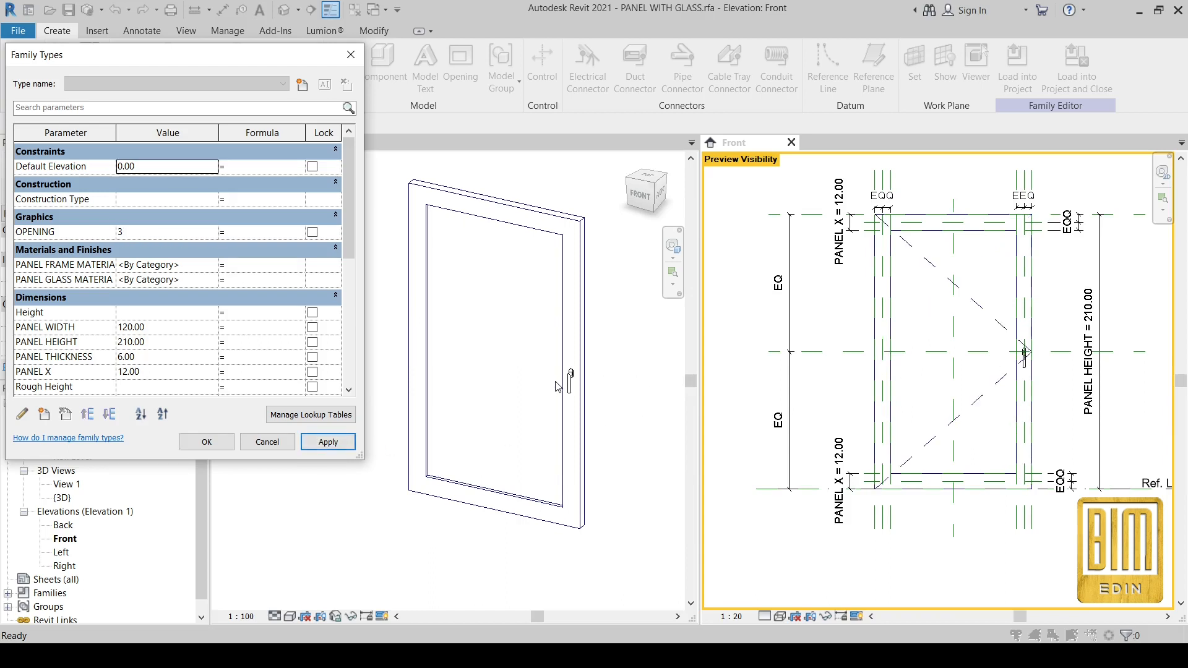
double_click(215, 231)
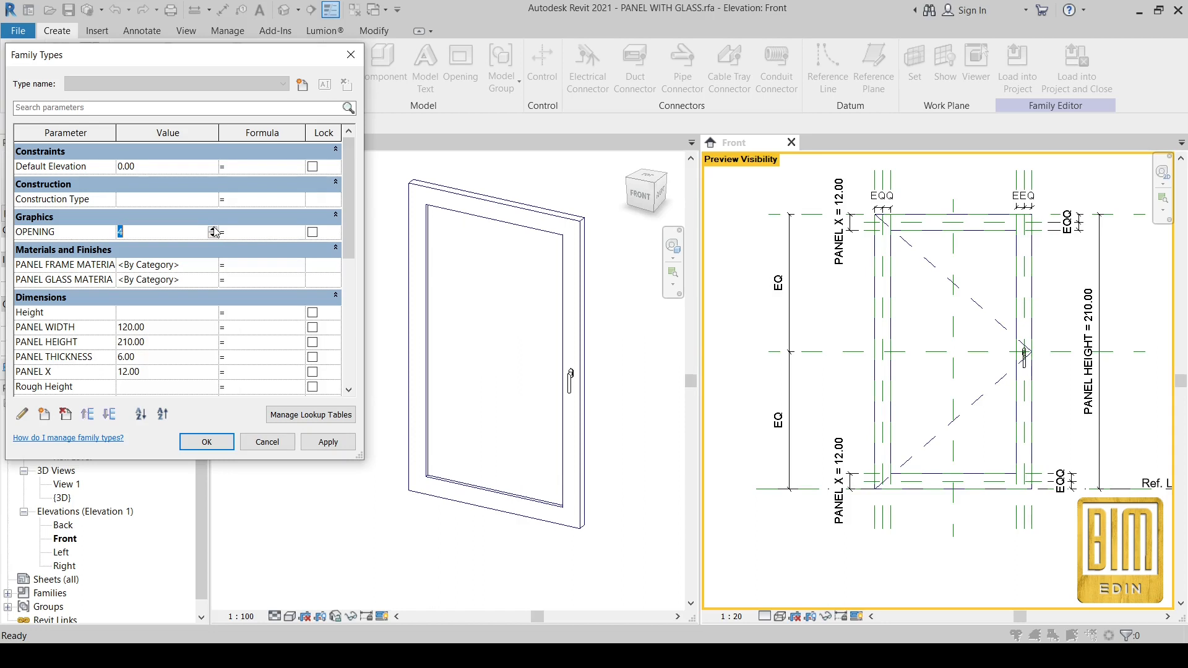
click(328, 441)
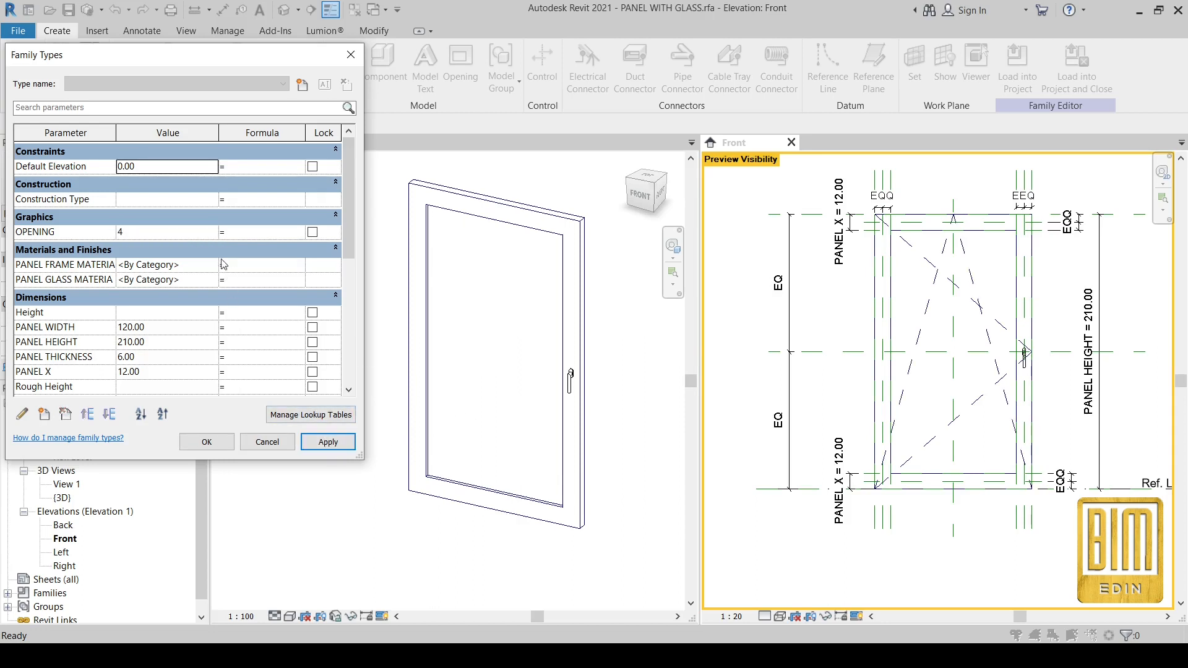
Test OPENING with the values 5, 6, 7 and 8, applying each one to the panel.
double_click(215, 231)
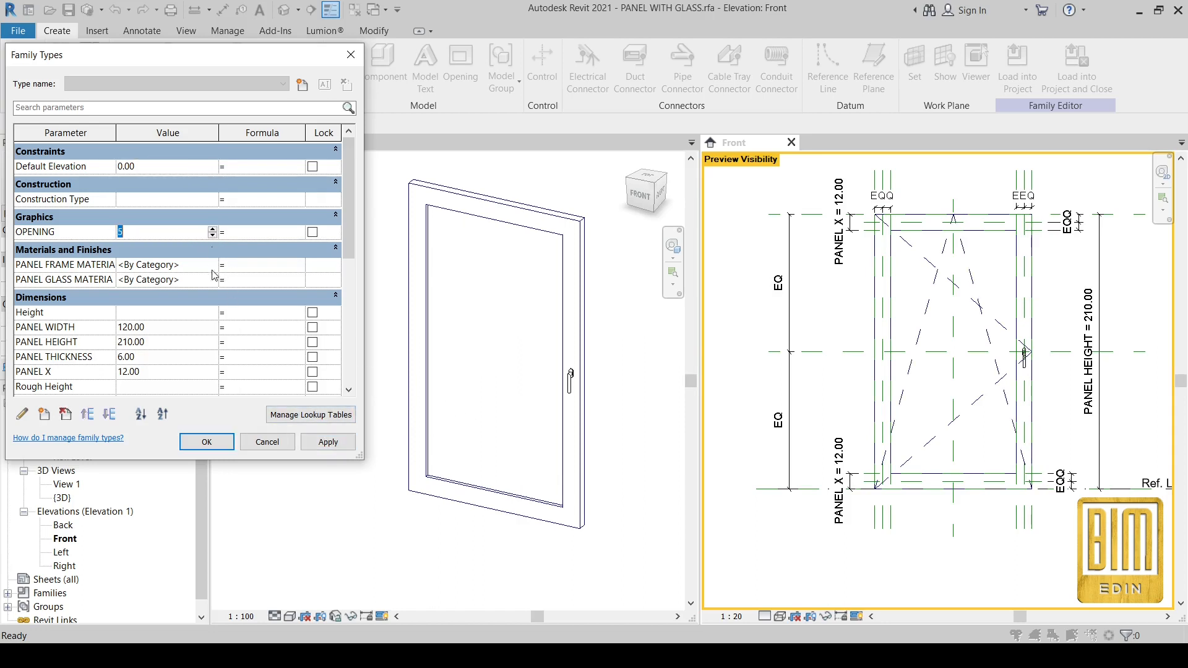
click(329, 446)
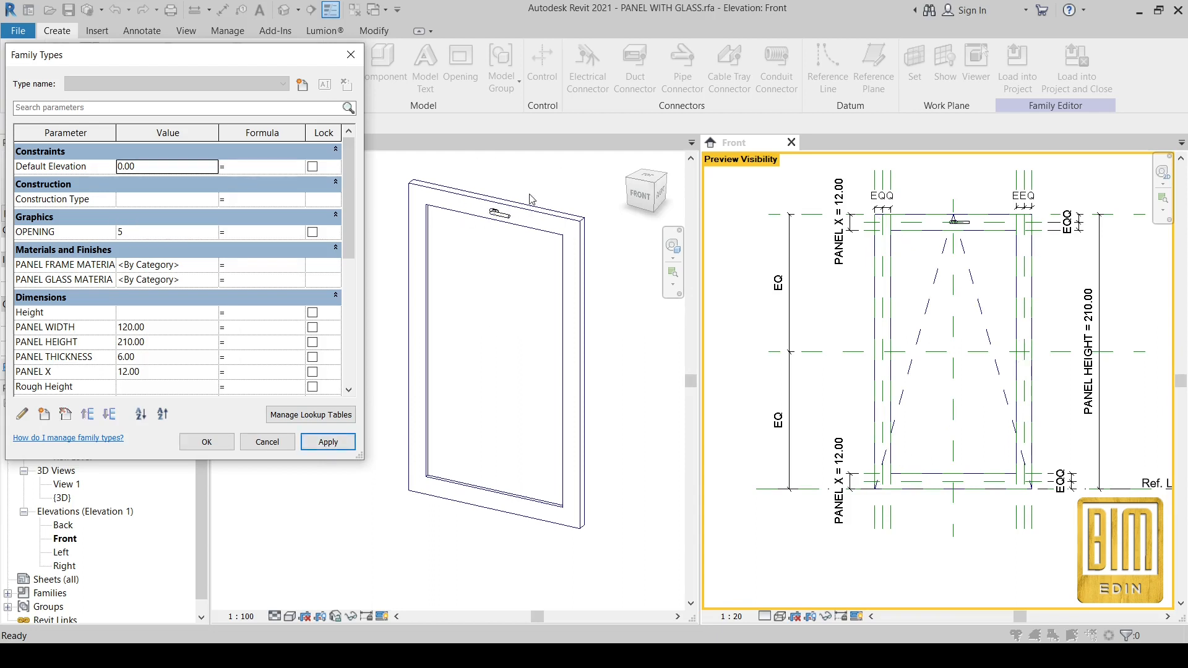
double_click(213, 230)
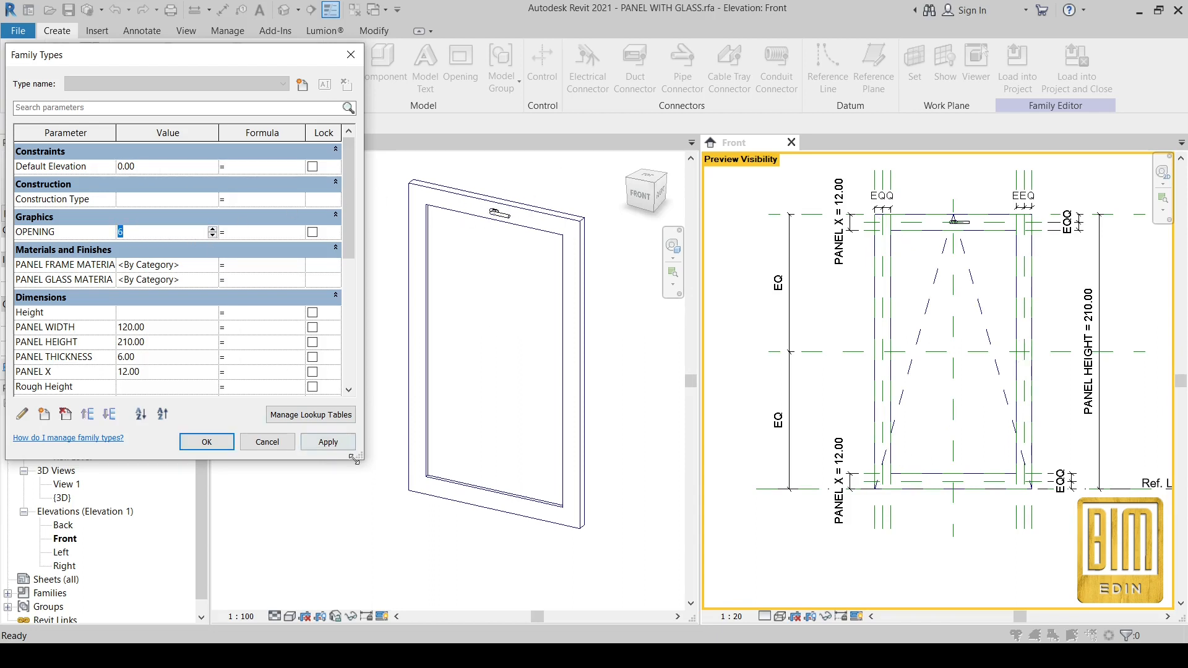
click(336, 445)
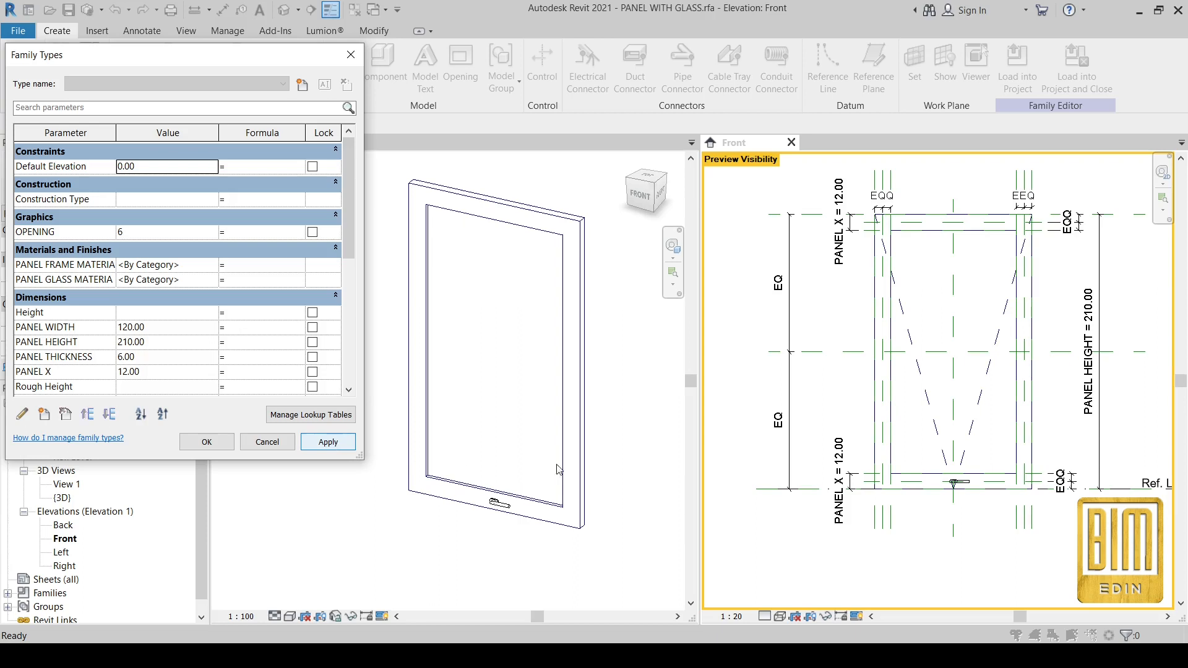
double_click(213, 231)
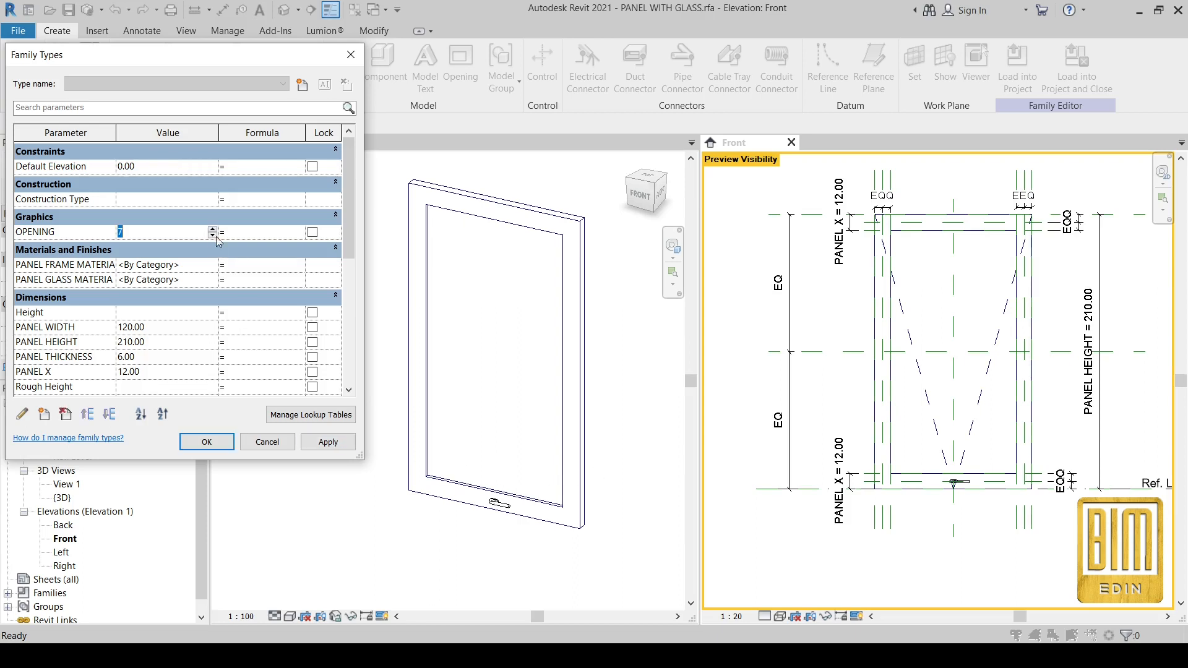
click(338, 445)
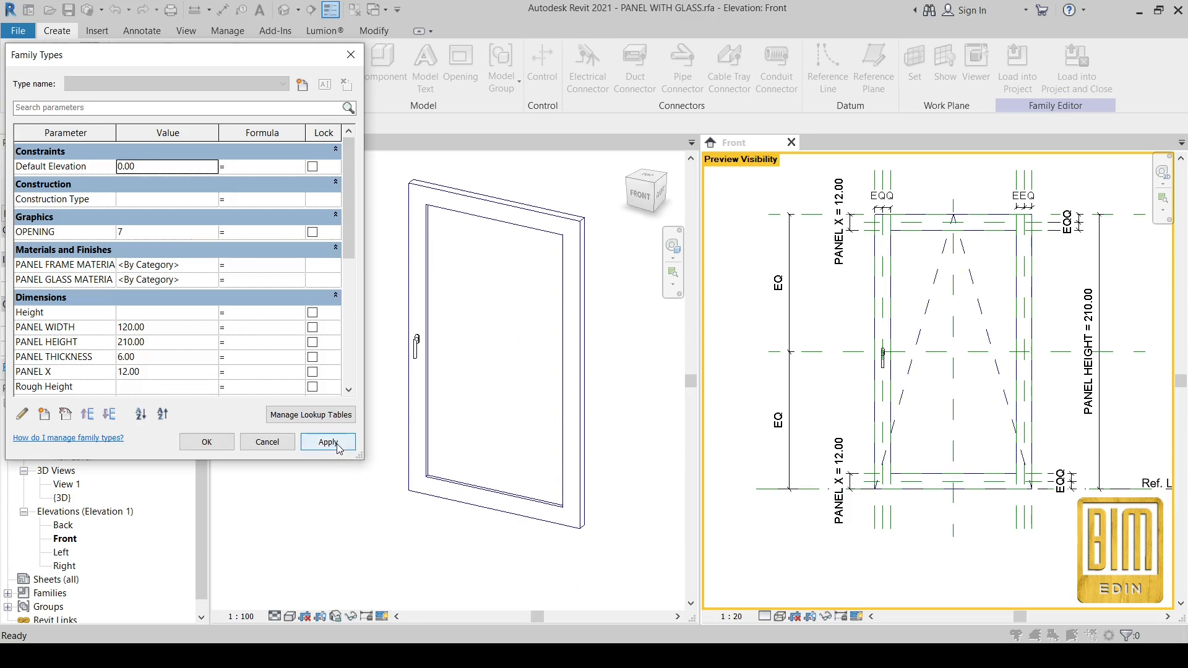
double_click(213, 231)
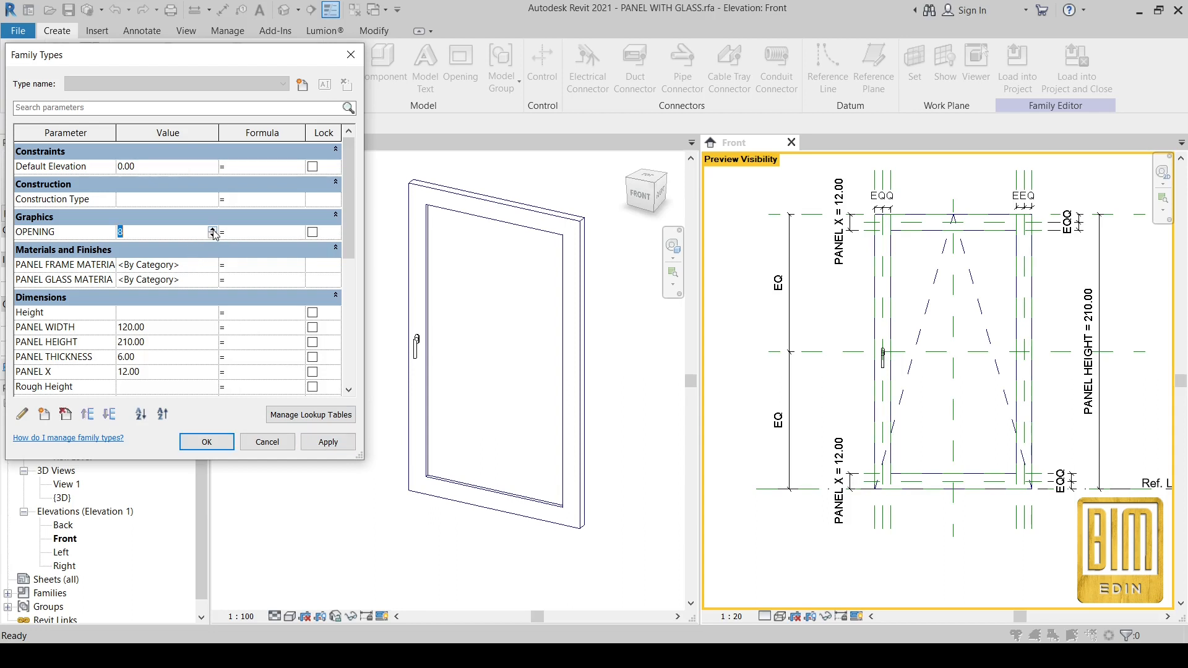
click(328, 442)
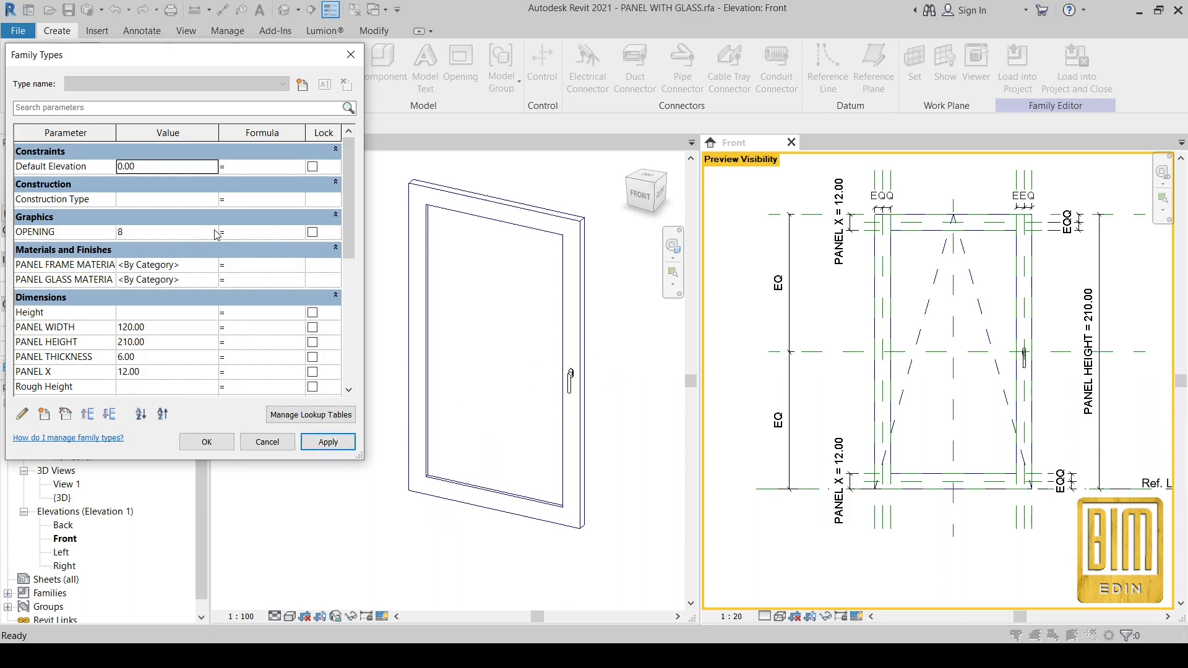
Set OPENING back to 9, apply it and accept the family type changes.
double_click(216, 233)
click(328, 442)
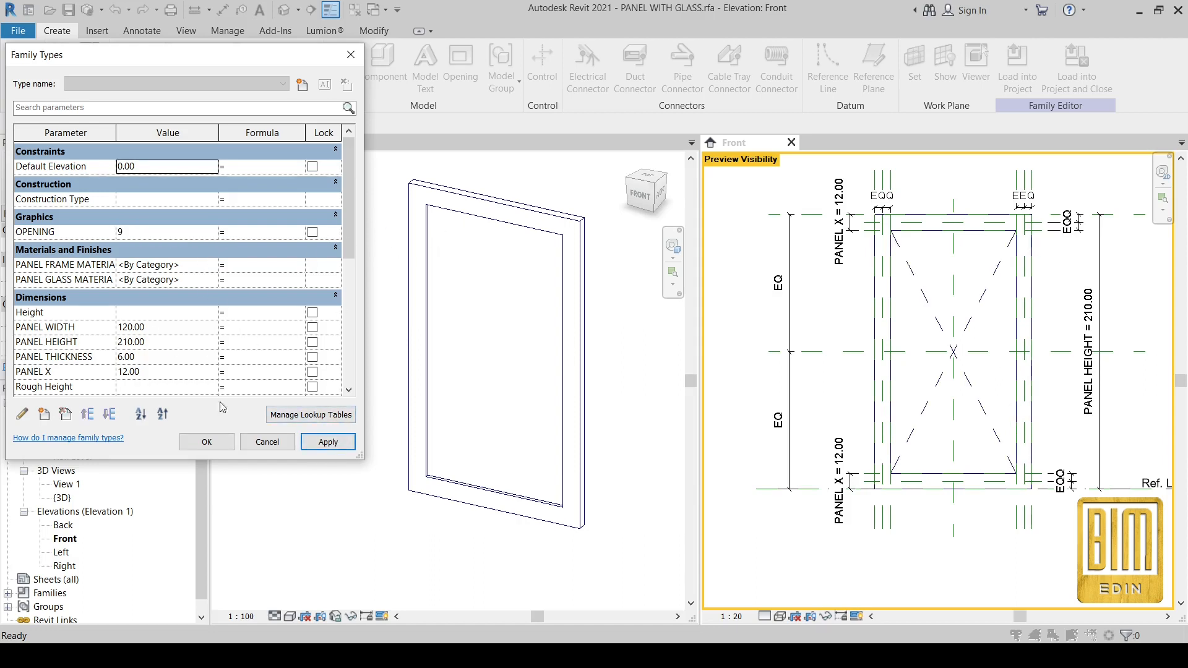
click(206, 442)
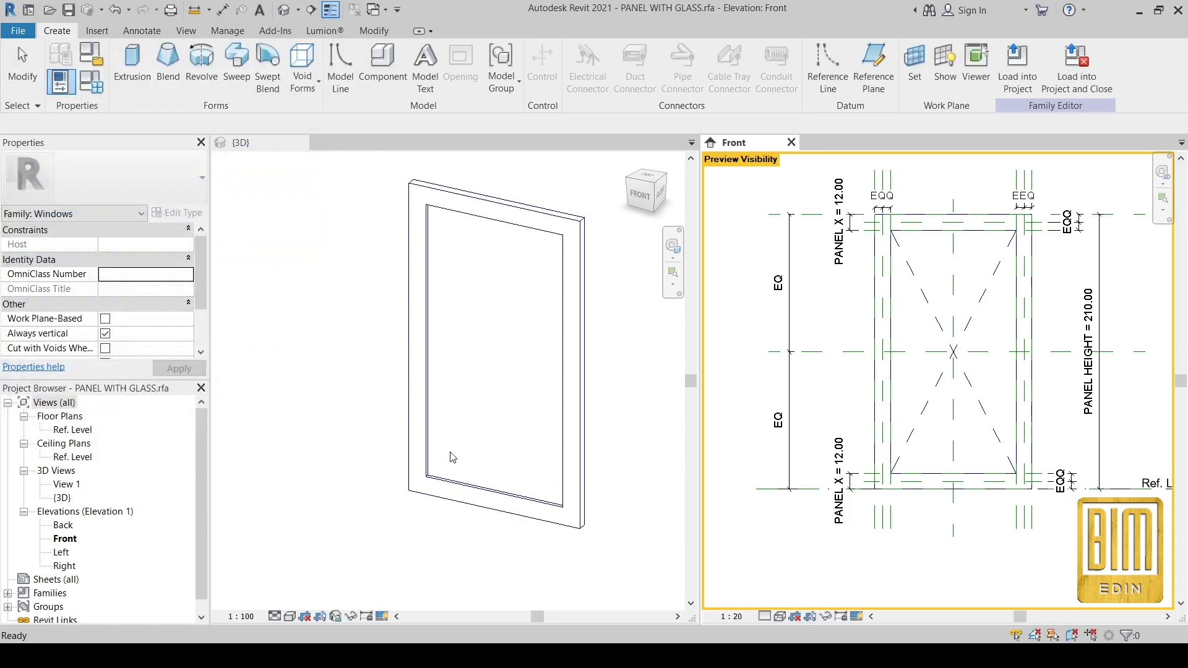
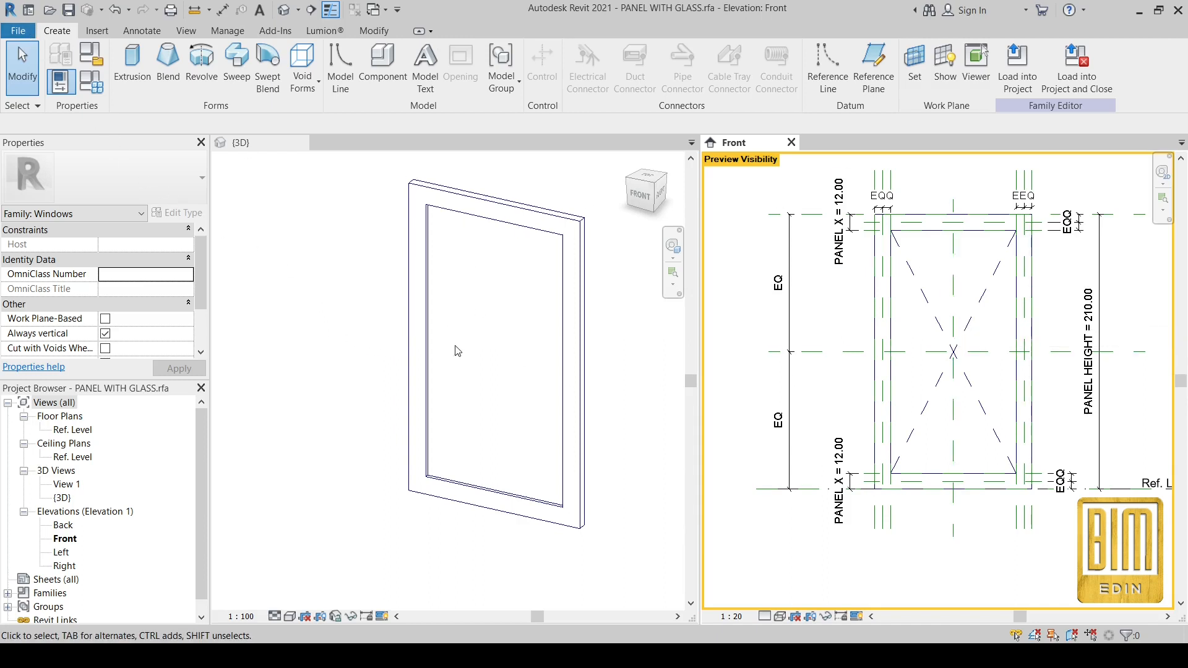
Switch to the project 3 OKVIR Jednokrilni prozor sa glasom .rvt and close the window family's 3D view.
click(21, 34)
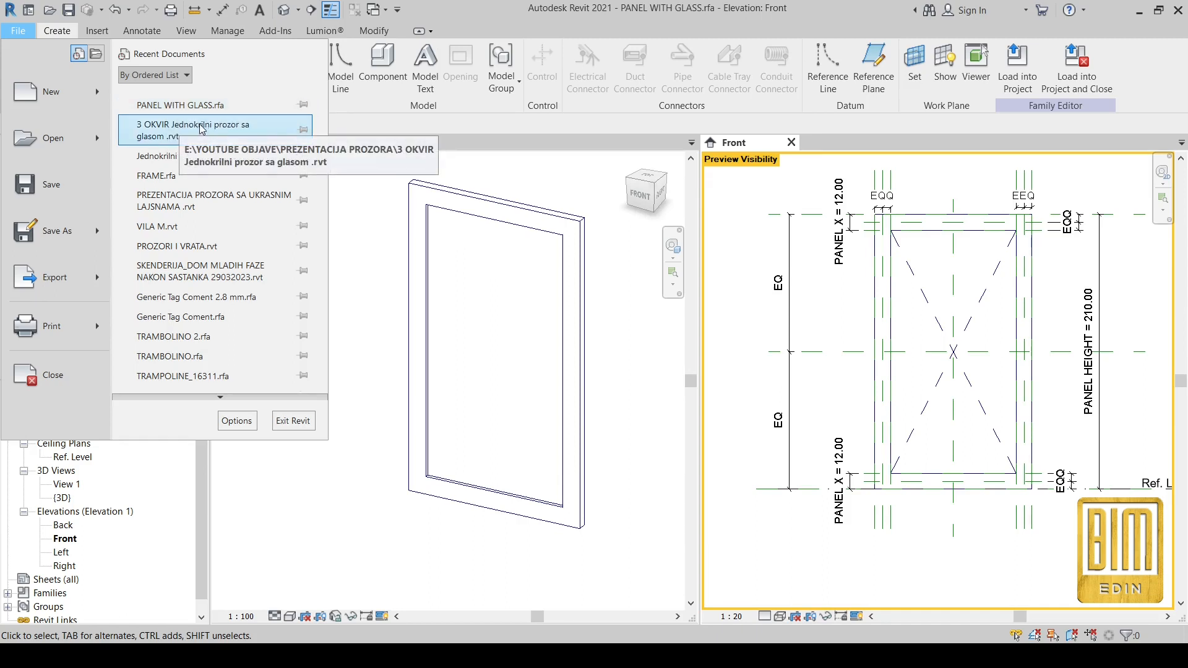
key(Escape)
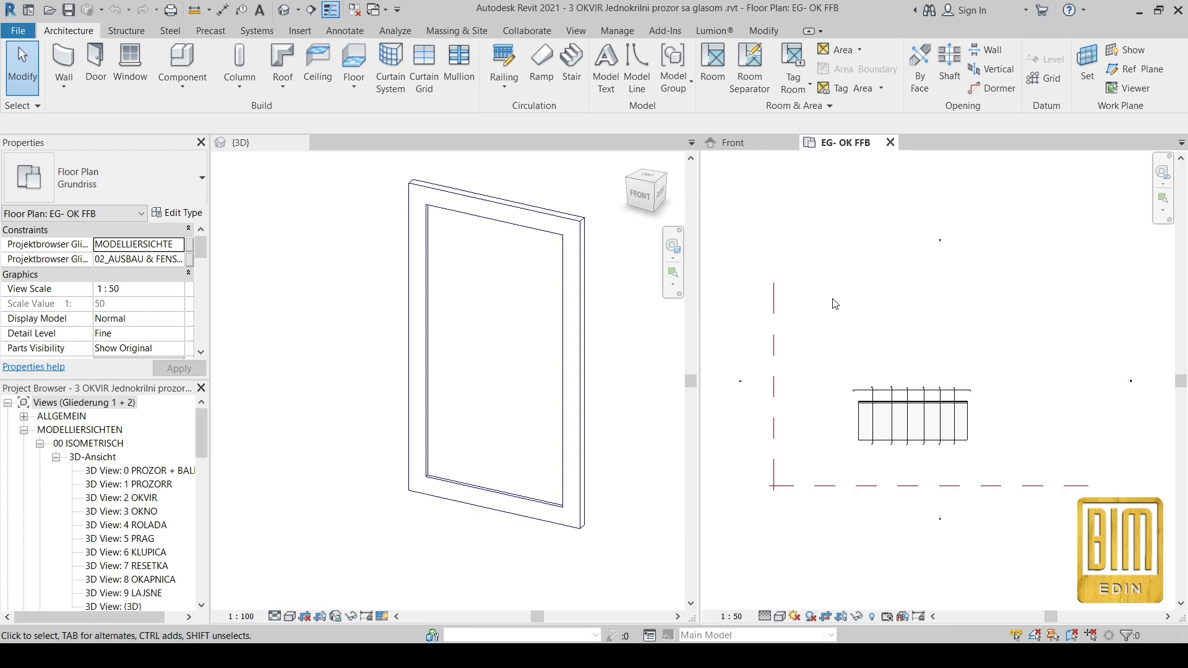
click(266, 143)
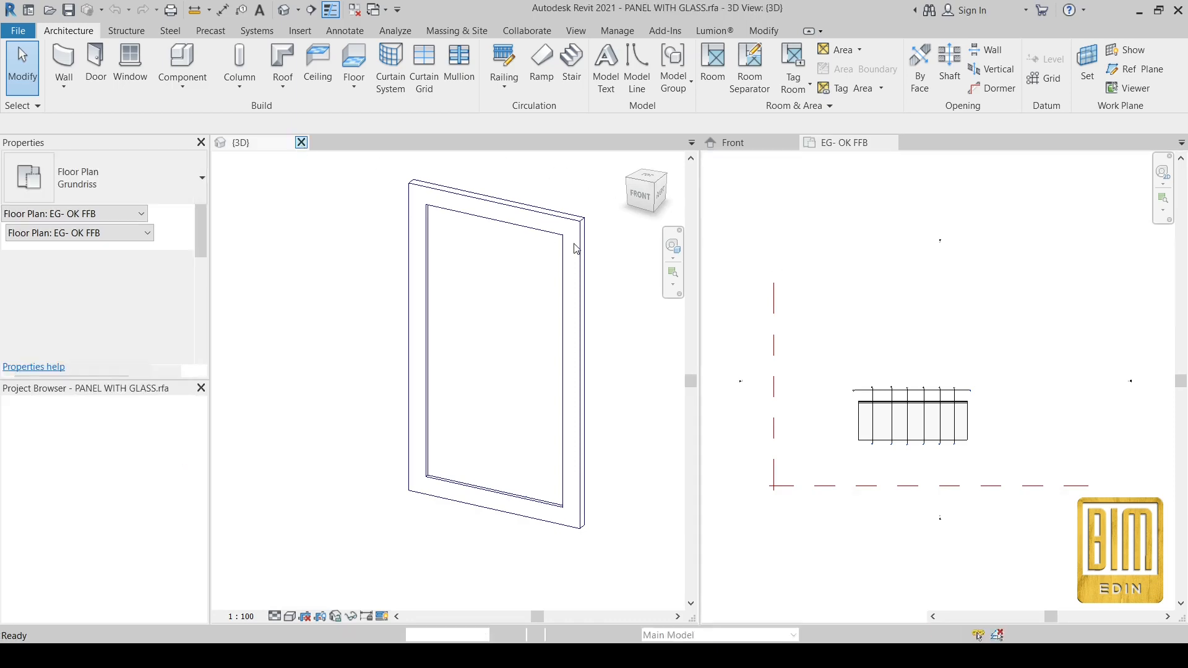
click(301, 143)
Open the project's sheet A-01 - Single panel window.
scroll(305, 489, up, 4)
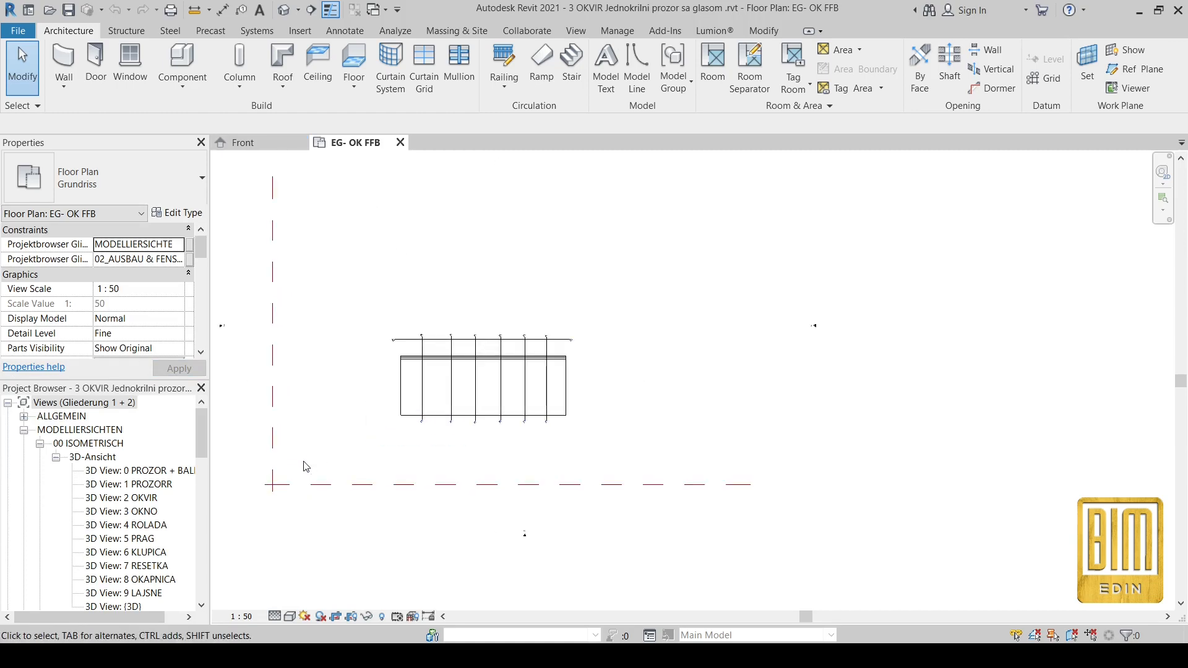
scroll(461, 328, up, 3)
scroll(130, 542, down, 6)
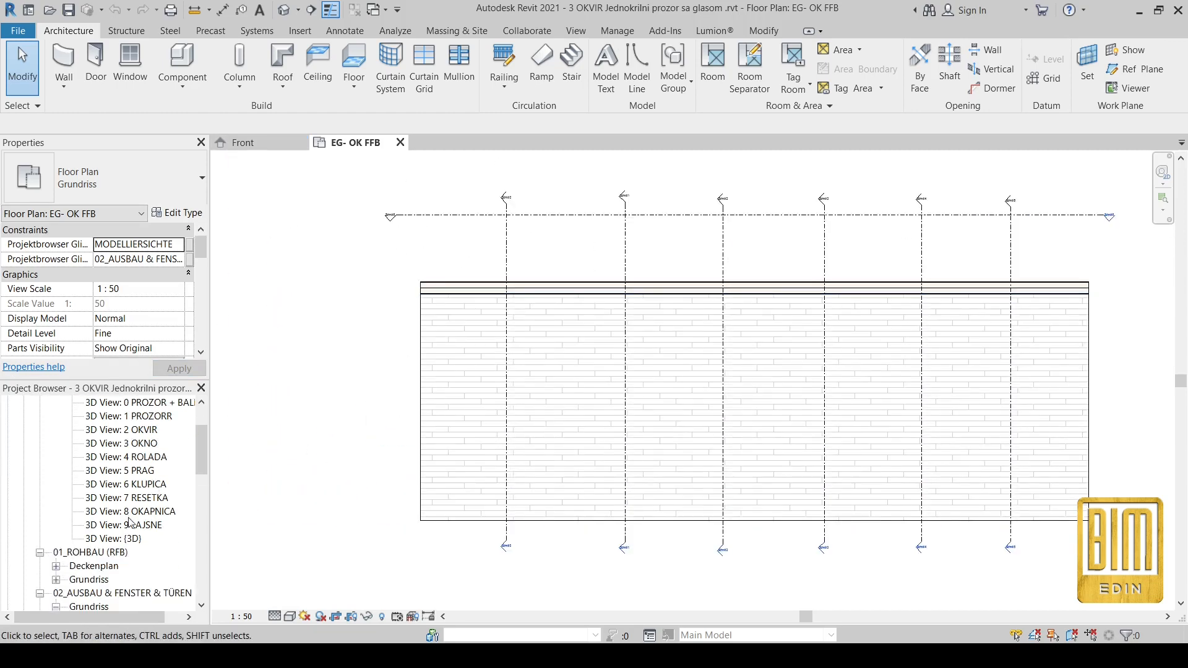
scroll(129, 545, down, 10)
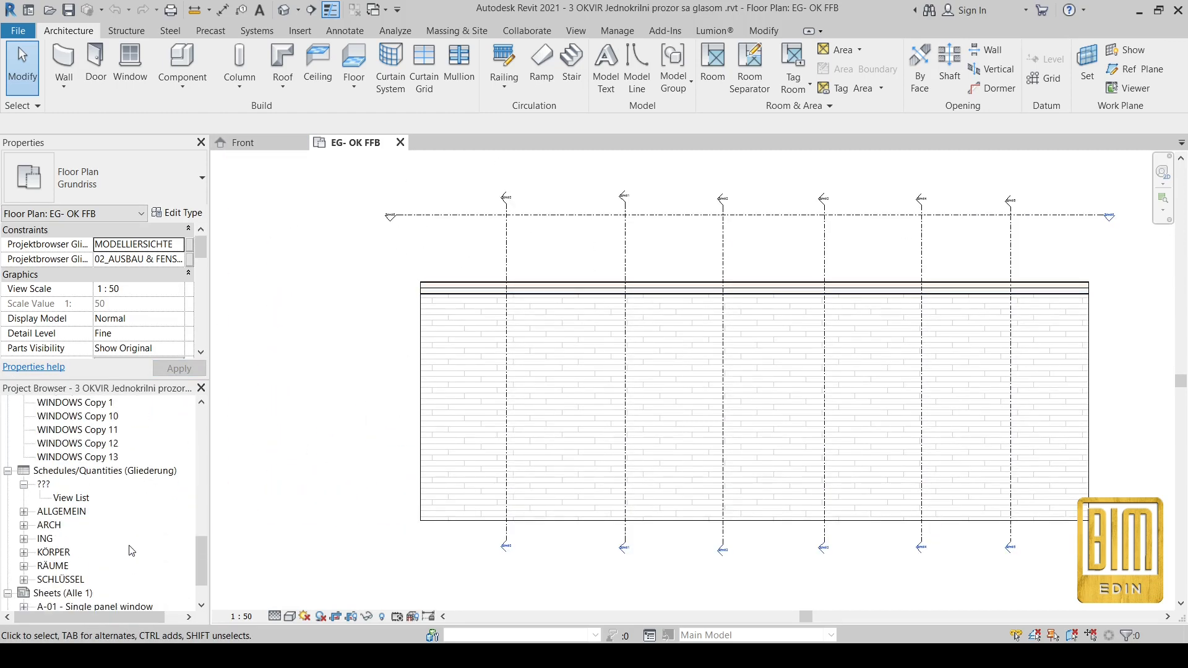
double_click(85, 552)
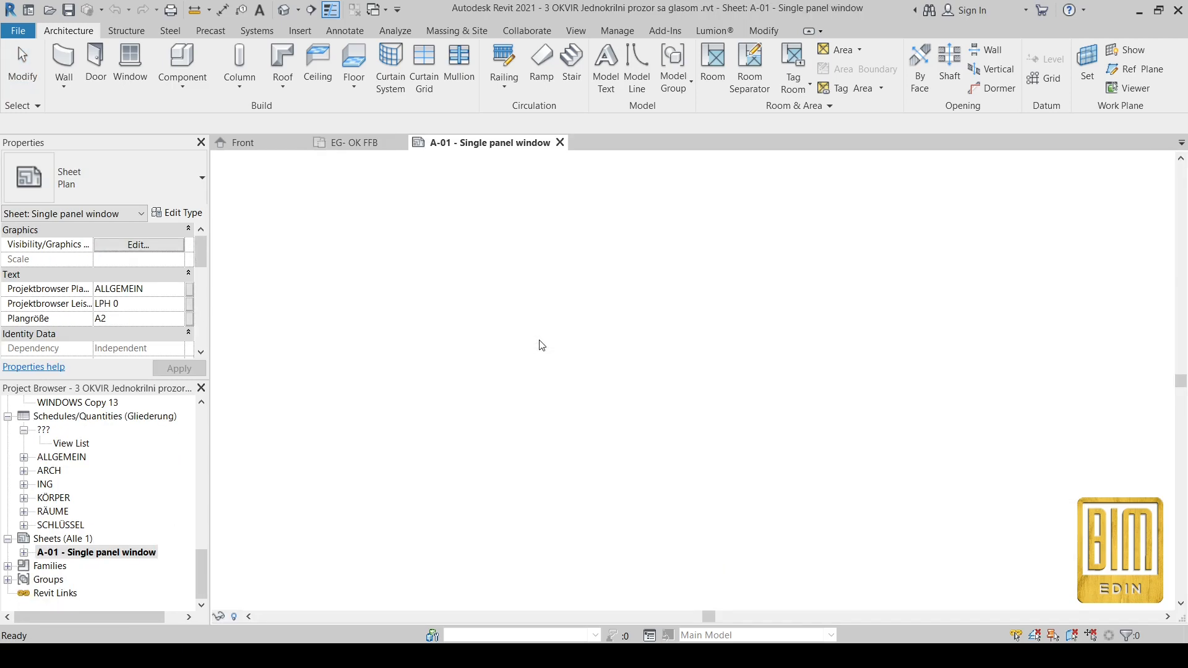